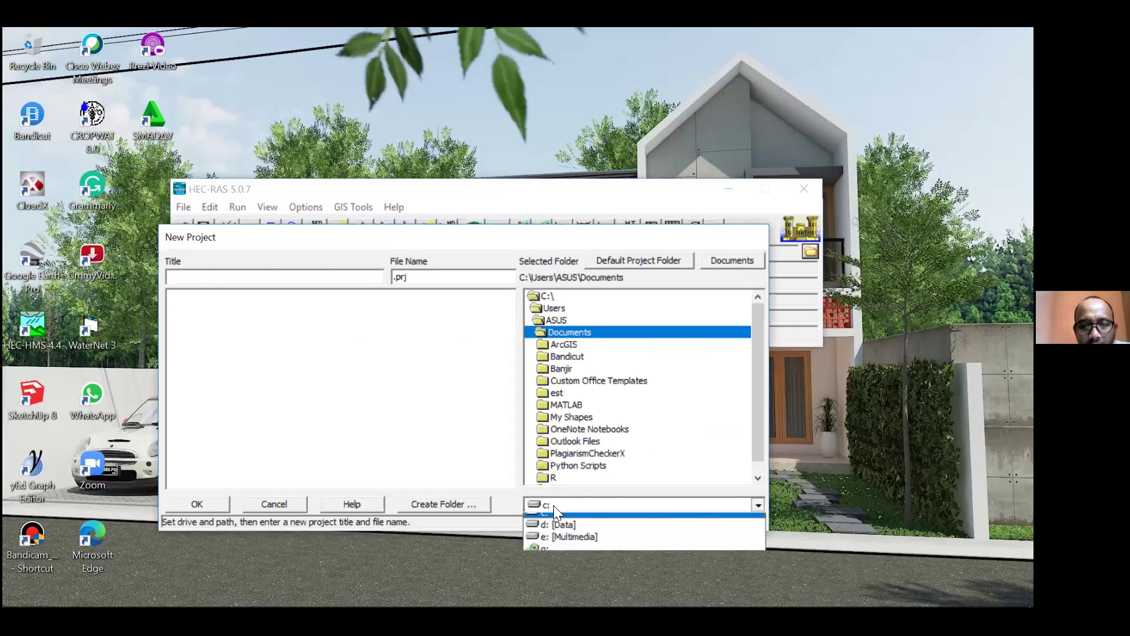
- Browse to drive D and open Data Roby-UBB, Tri Dharma tahun 2020, Perkuliahan Smt Ganjil 2020-2021, Praktikum Aplikasi Komputer as the project location
left_click(563, 530)
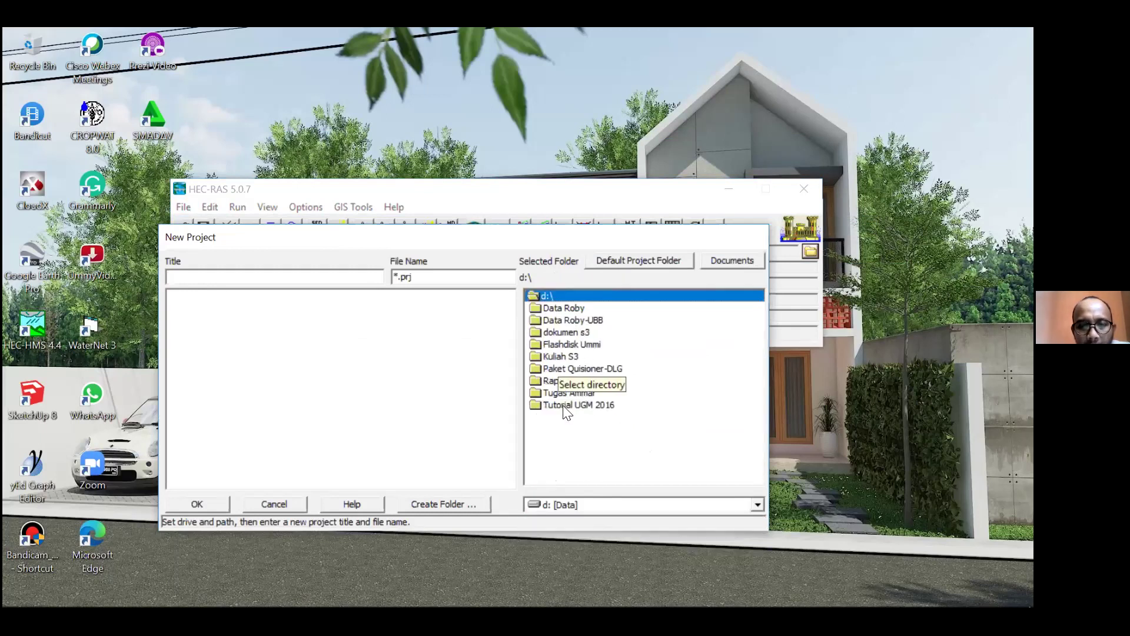
double_click(582, 322)
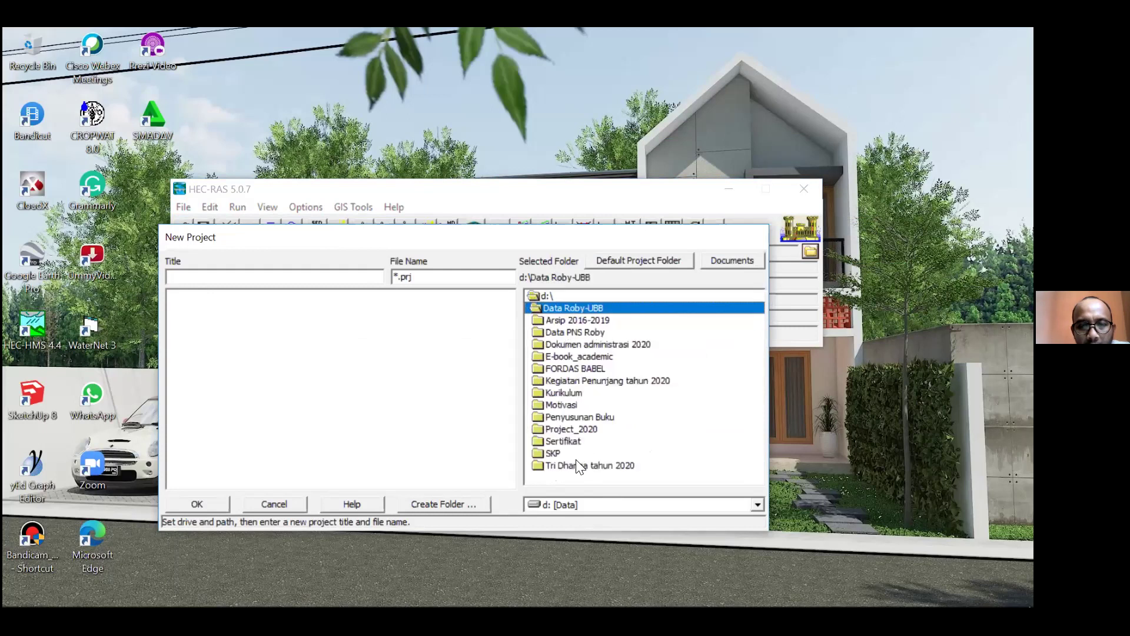
double_click(575, 465)
double_click(582, 388)
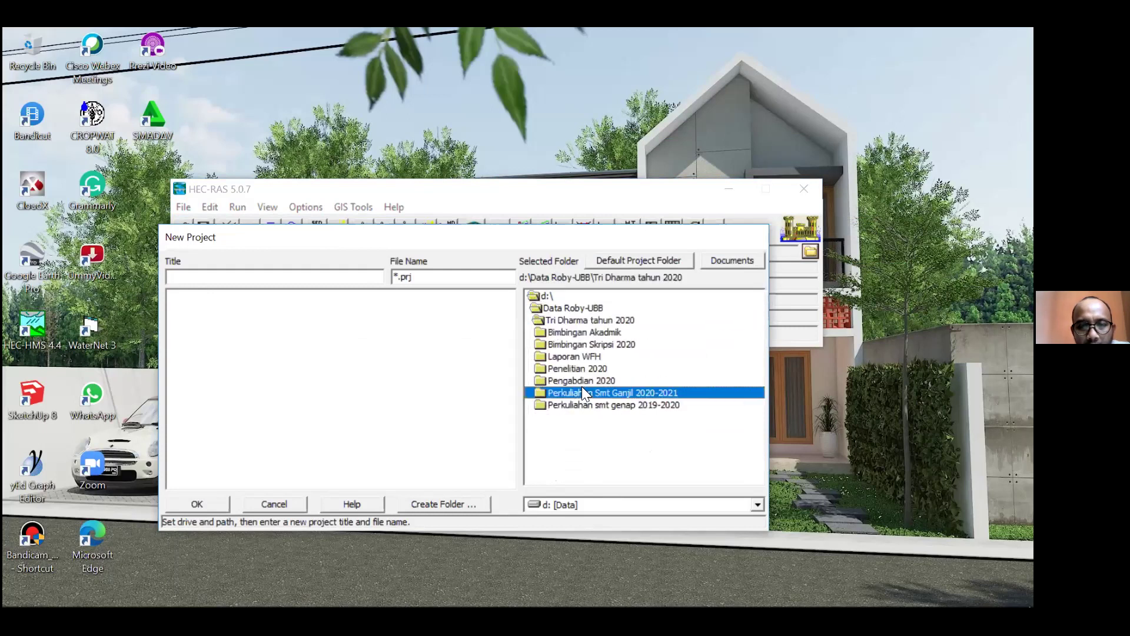
double_click(589, 379)
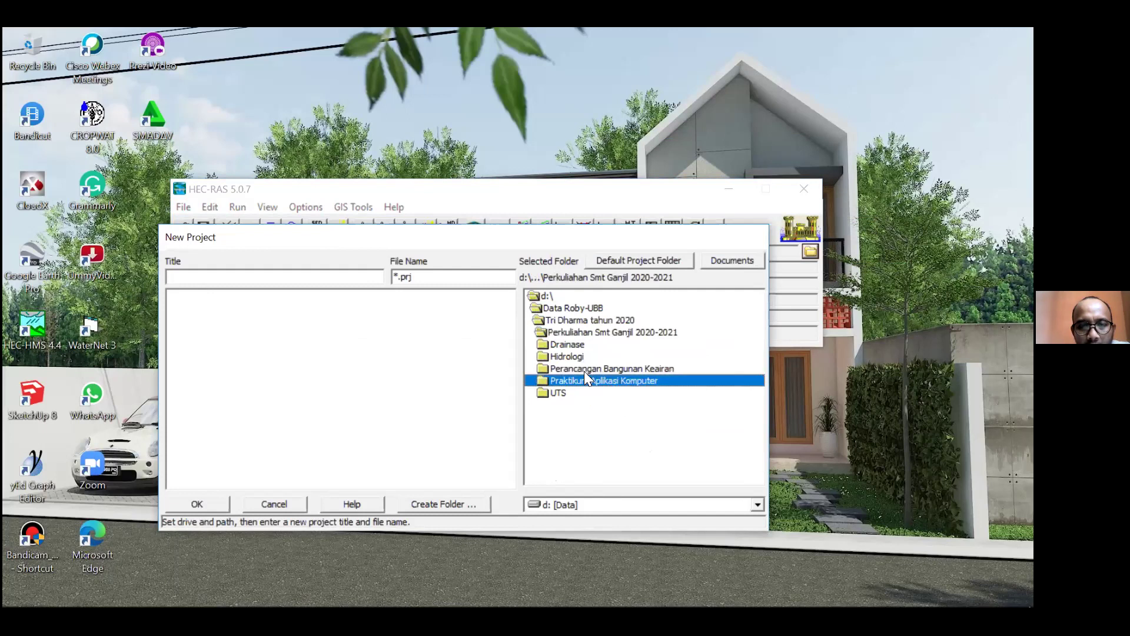
left_click(621, 405)
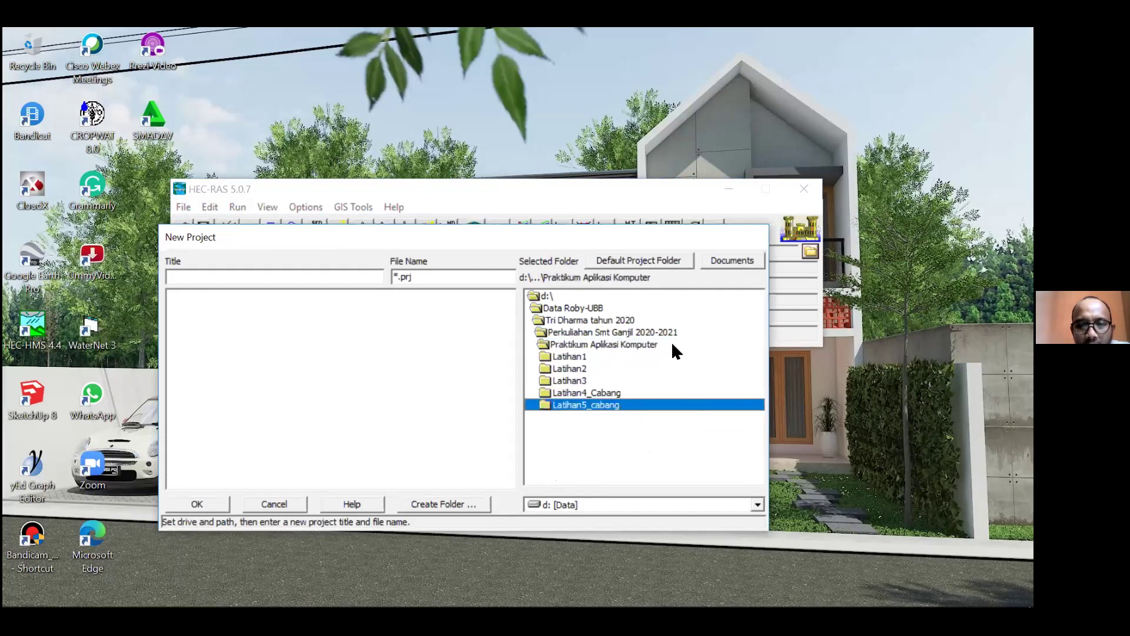
- Create a new folder named Latihan6_cabang inside the Praktikum Aplikasi Komputer folder
left_click(449, 505)
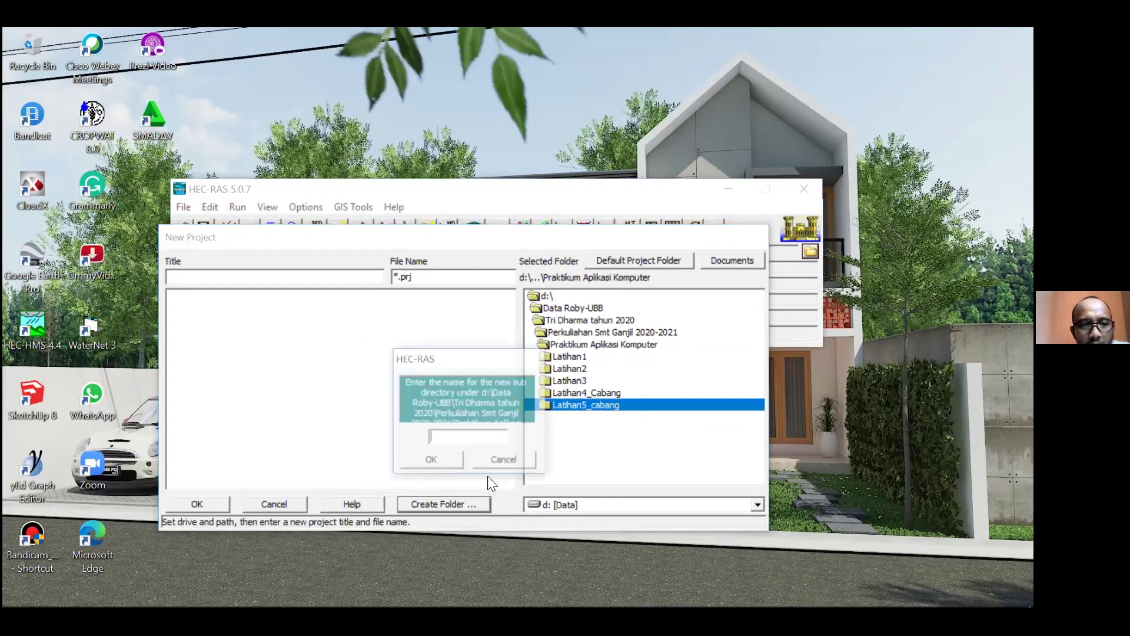
type("Latihan6_cabang")
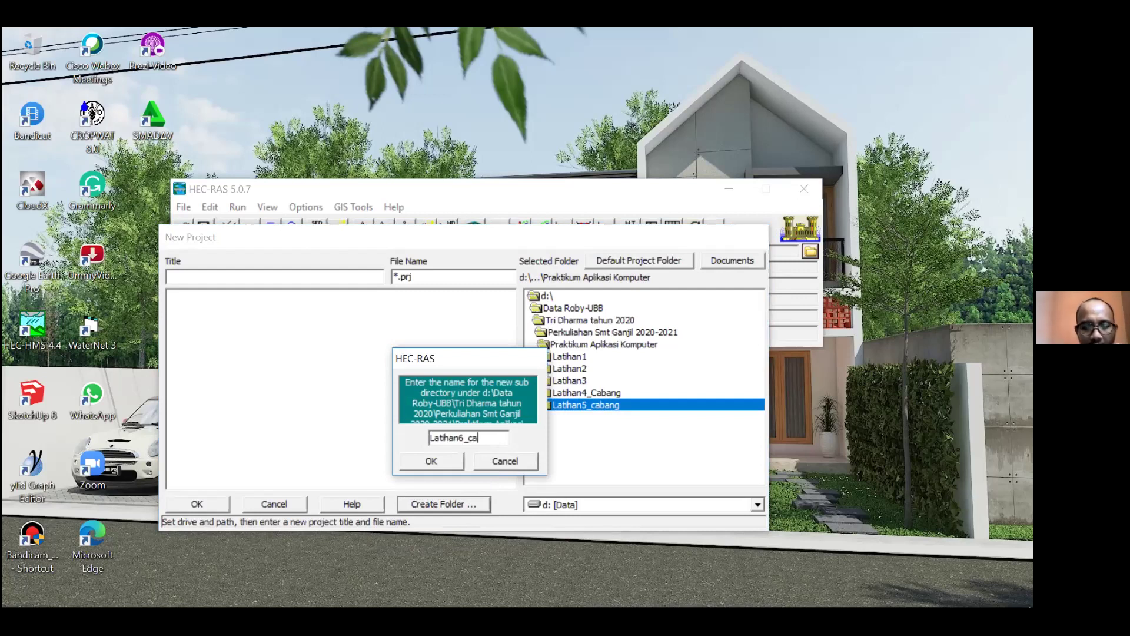
left_click(423, 457)
- Title the new project unsteady_juction and confirm its creation in the Latihan6_cabang folder
left_click(252, 280)
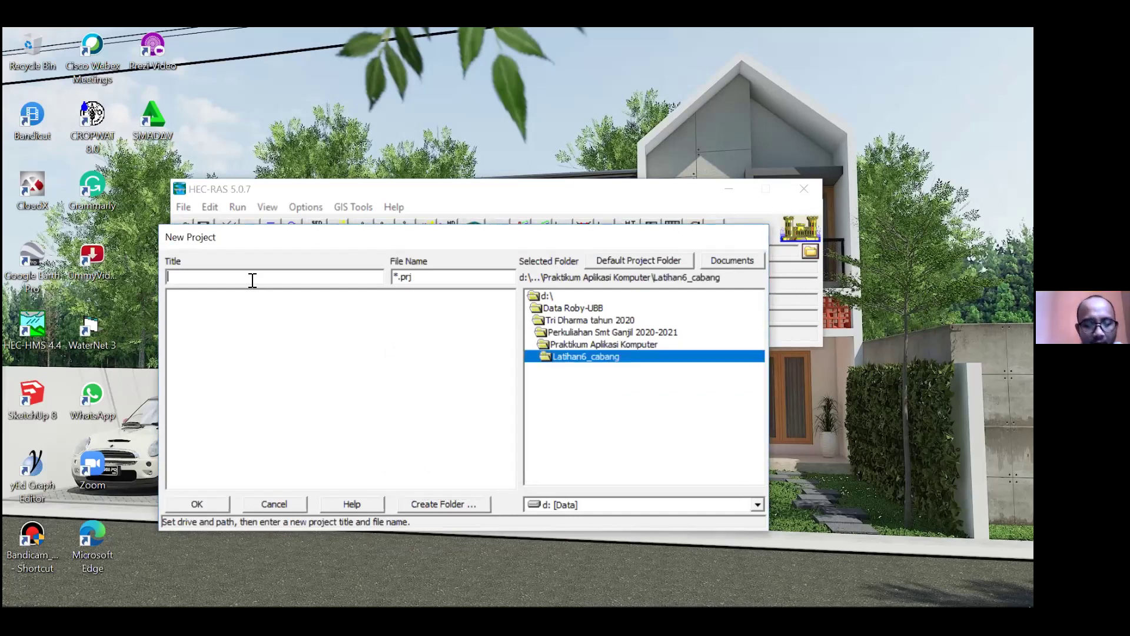
type("unsteady")
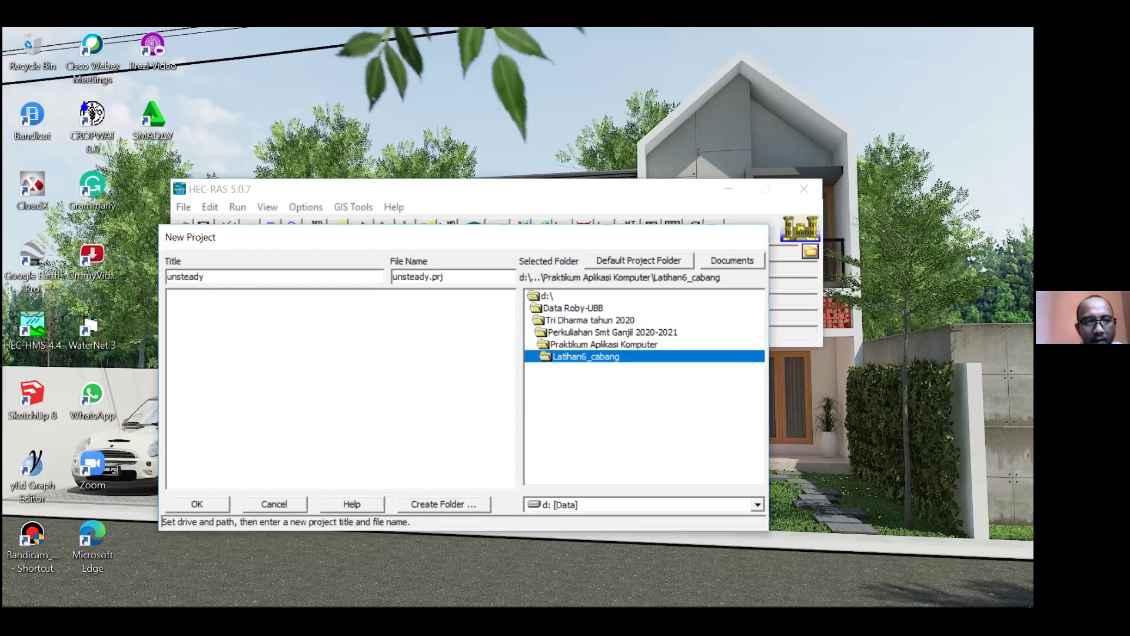
type("_juction")
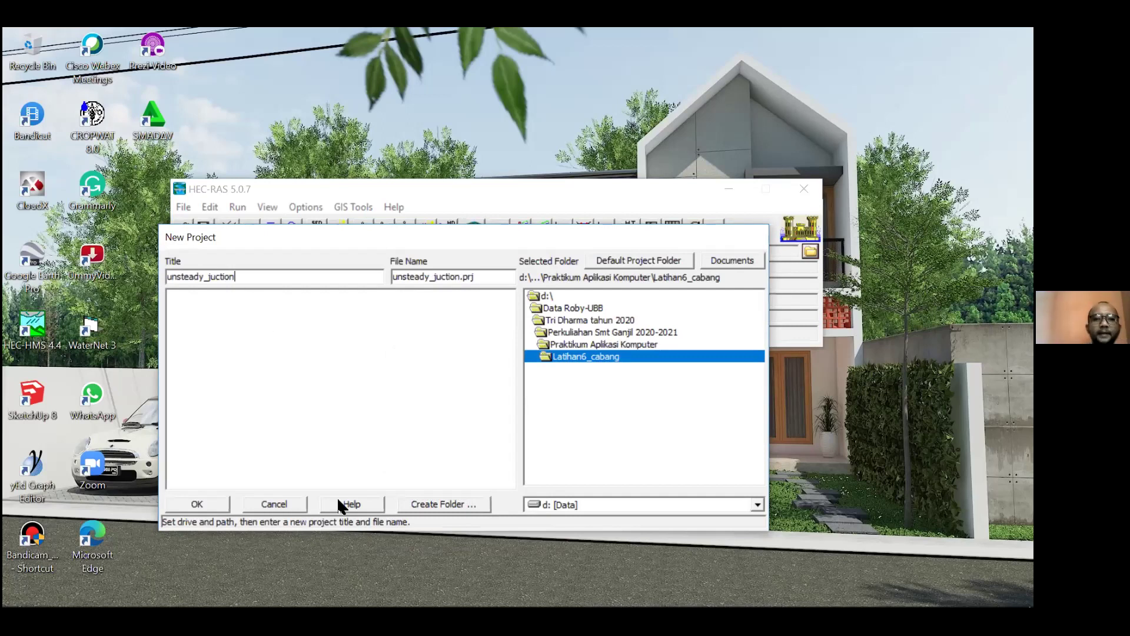
left_click(211, 506)
left_click(569, 402)
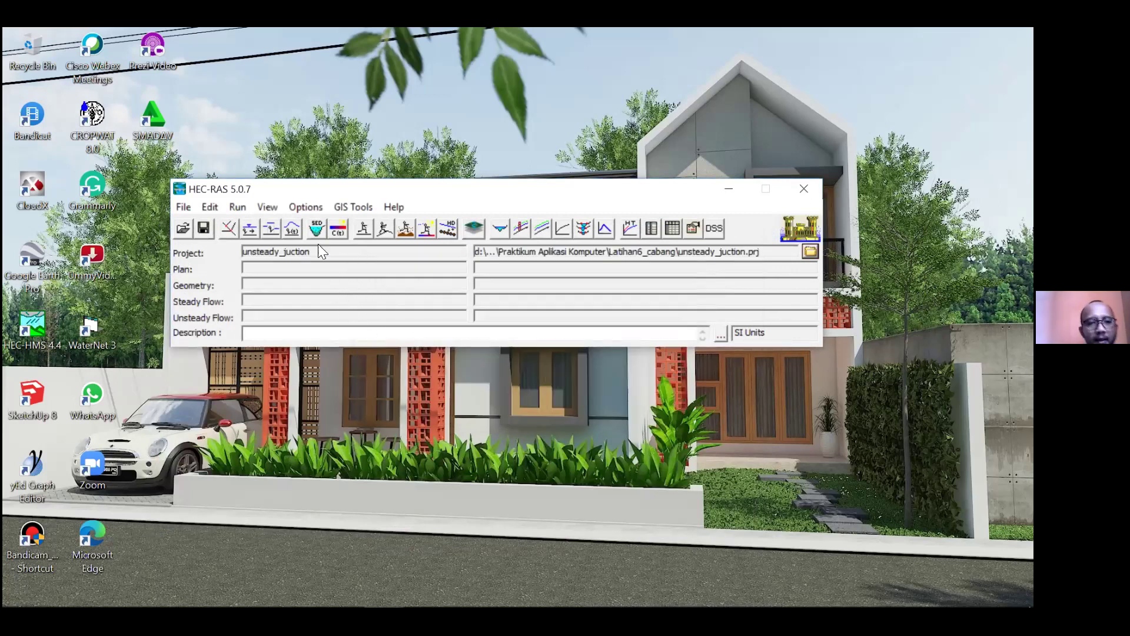
- Confirm System International (Metric System) as the project's unit system
left_click(306, 206)
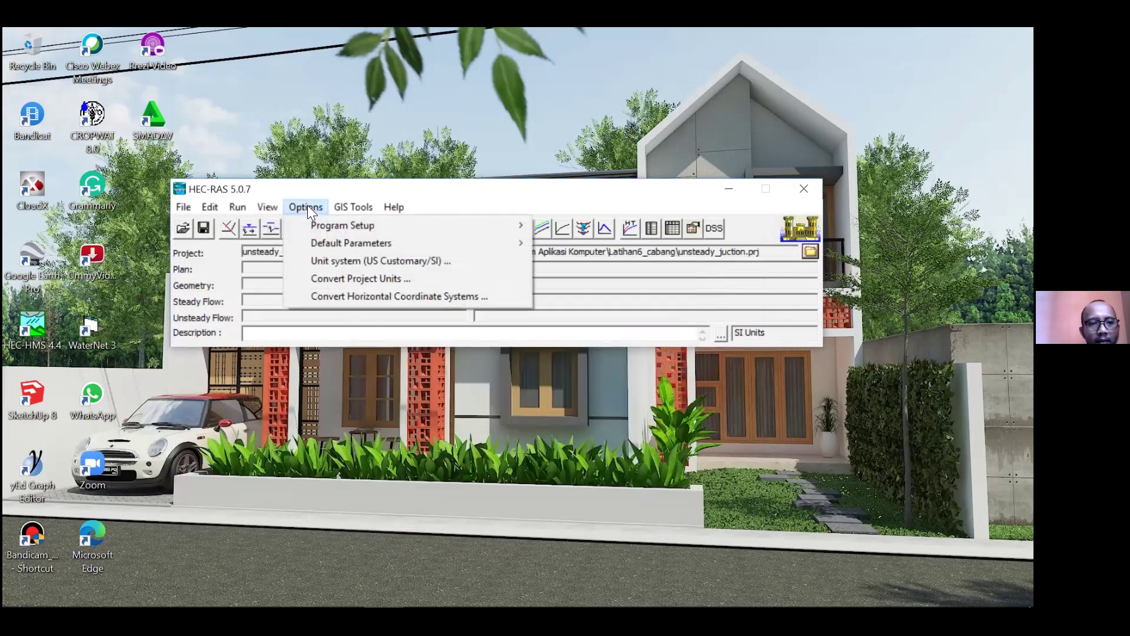
left_click(327, 262)
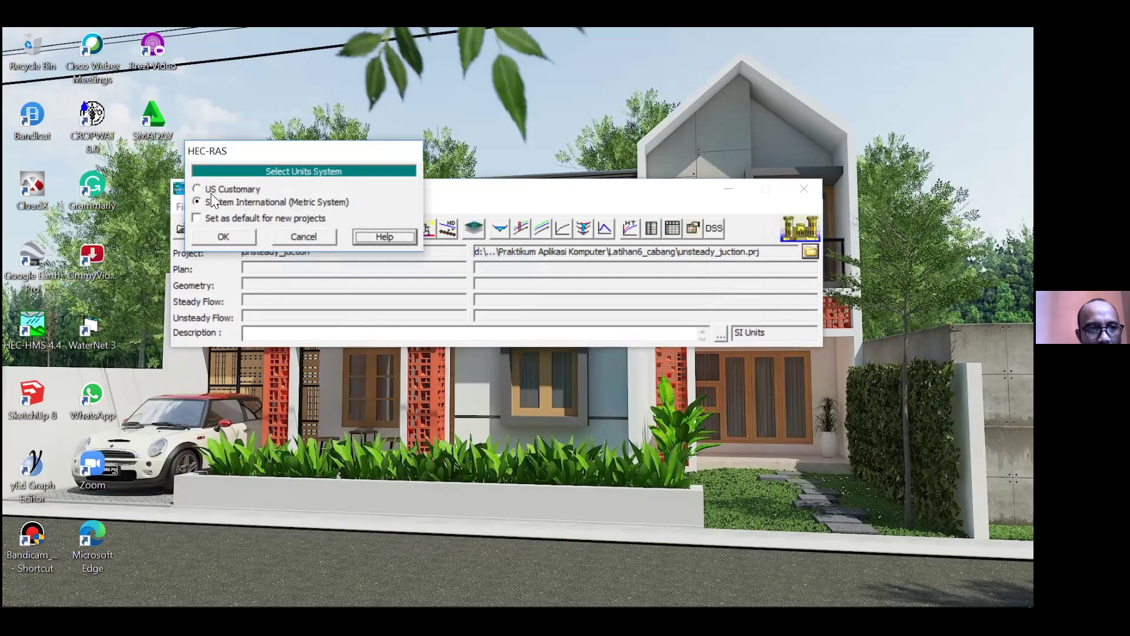
left_click(222, 233)
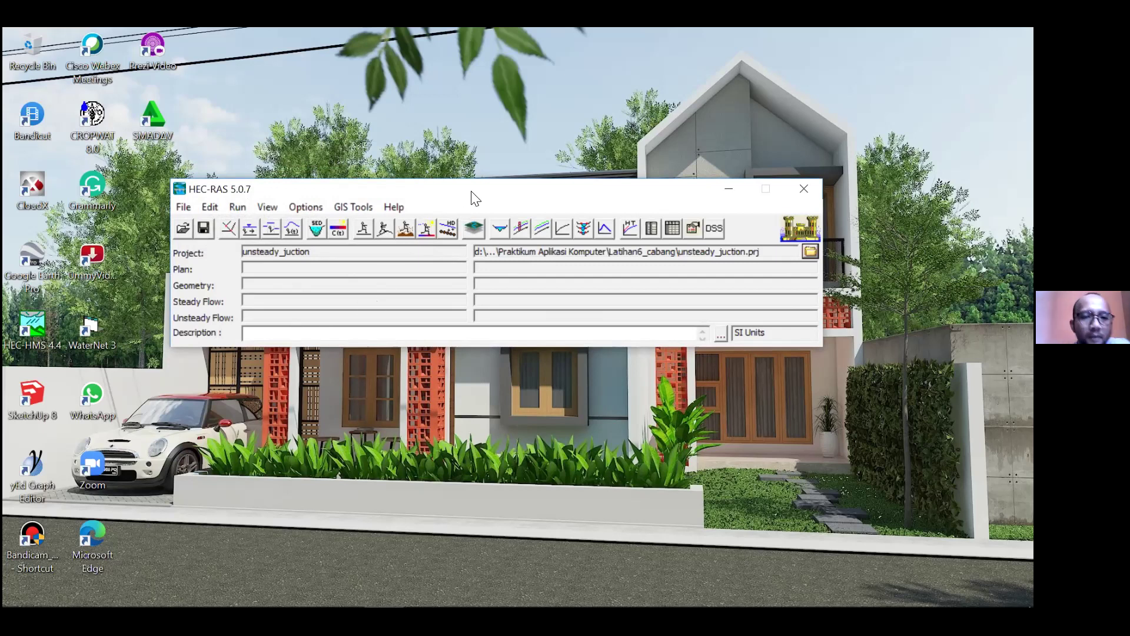
left_click_drag(469, 194, 468, 208)
- Draw a straight diagonal river reach about 0.95 long, running from upper left to lower right in the geometric data schematic
left_click(228, 244)
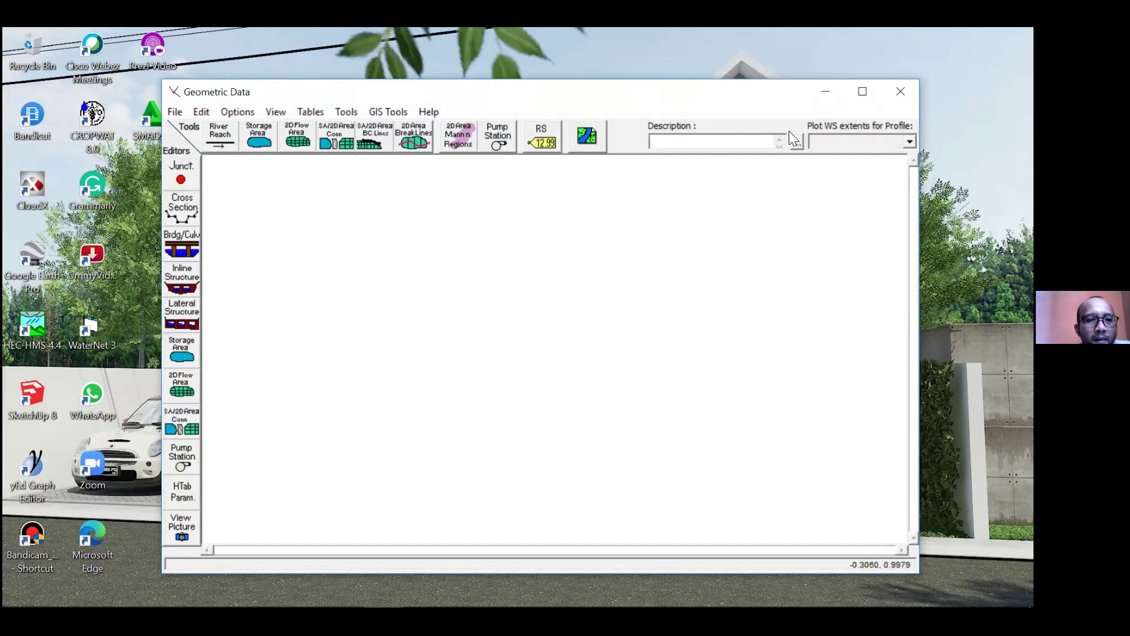
left_click(901, 91)
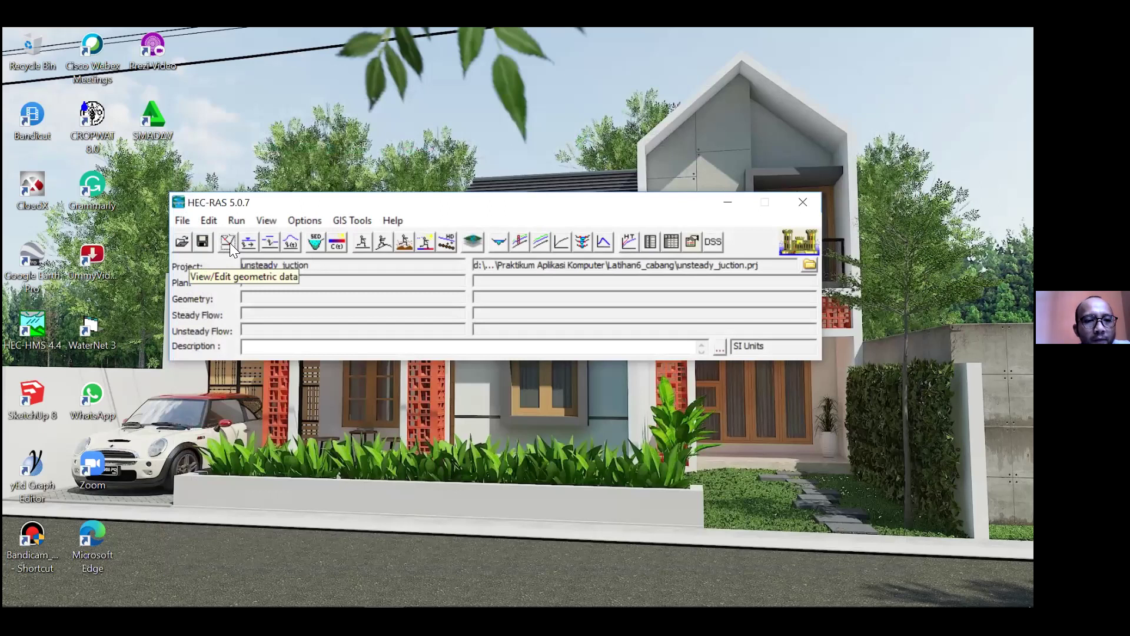
left_click(228, 242)
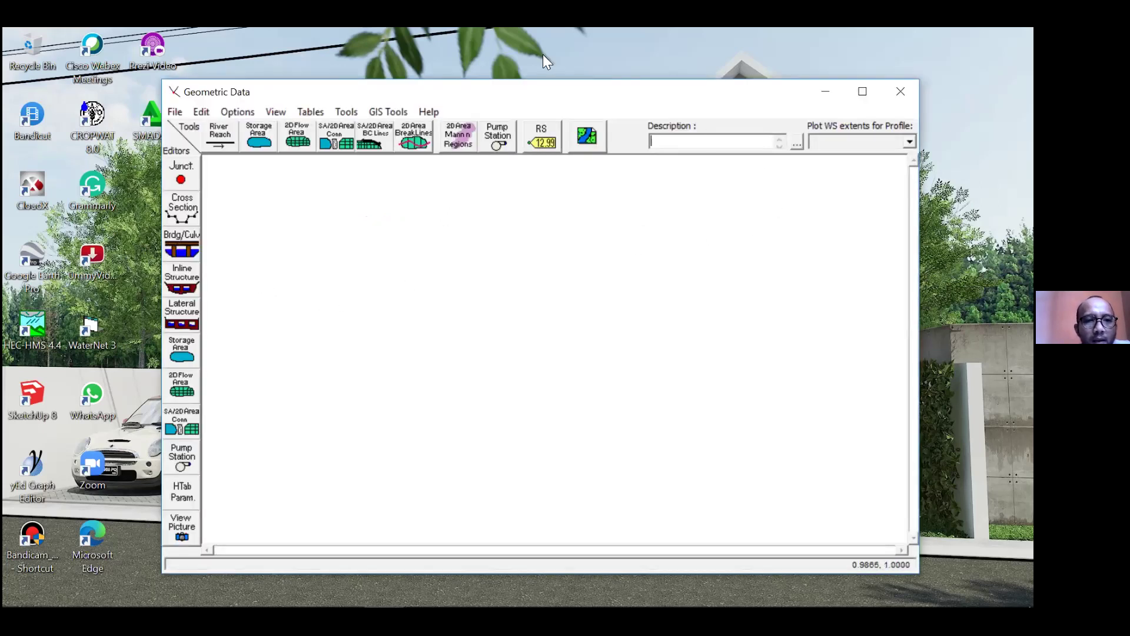
left_click(227, 138)
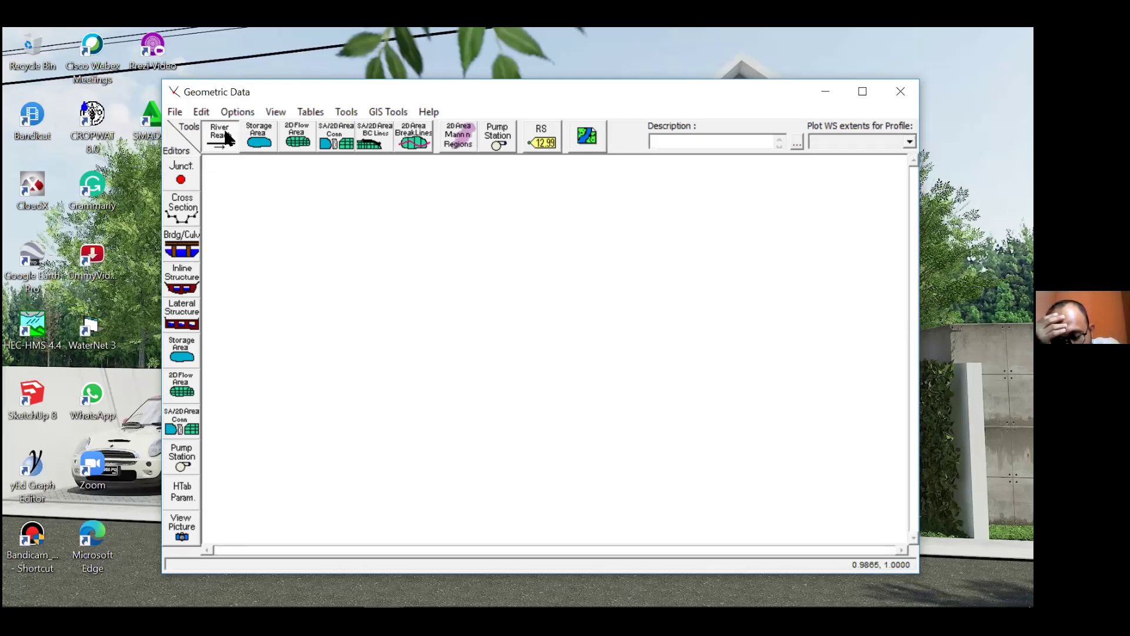
left_click(226, 138)
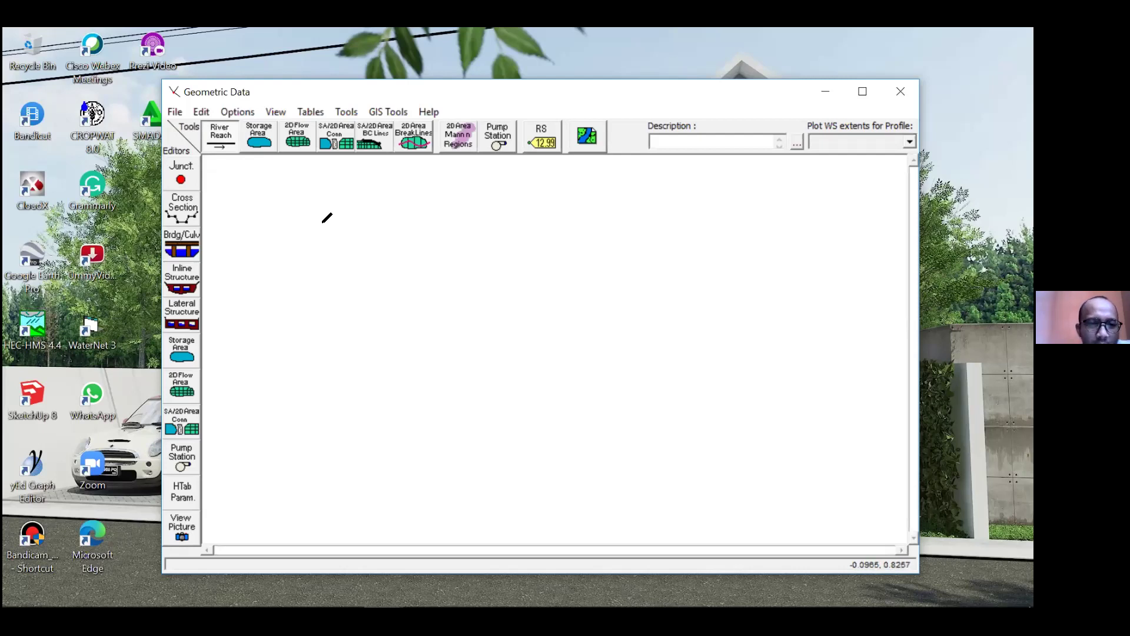
left_click(321, 221)
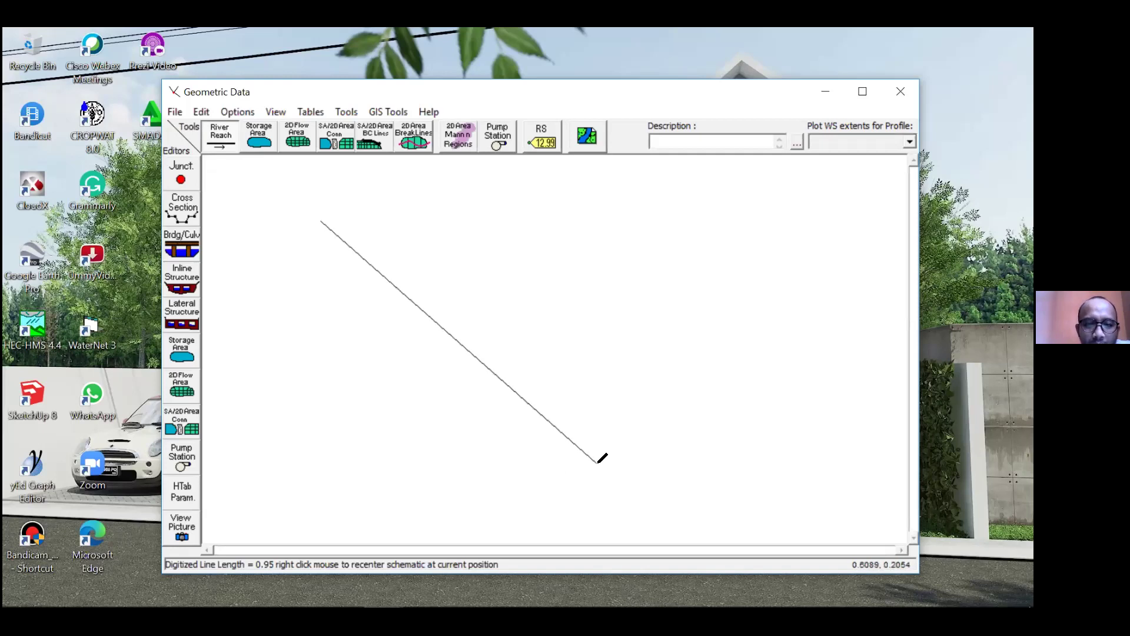
double_click(597, 462)
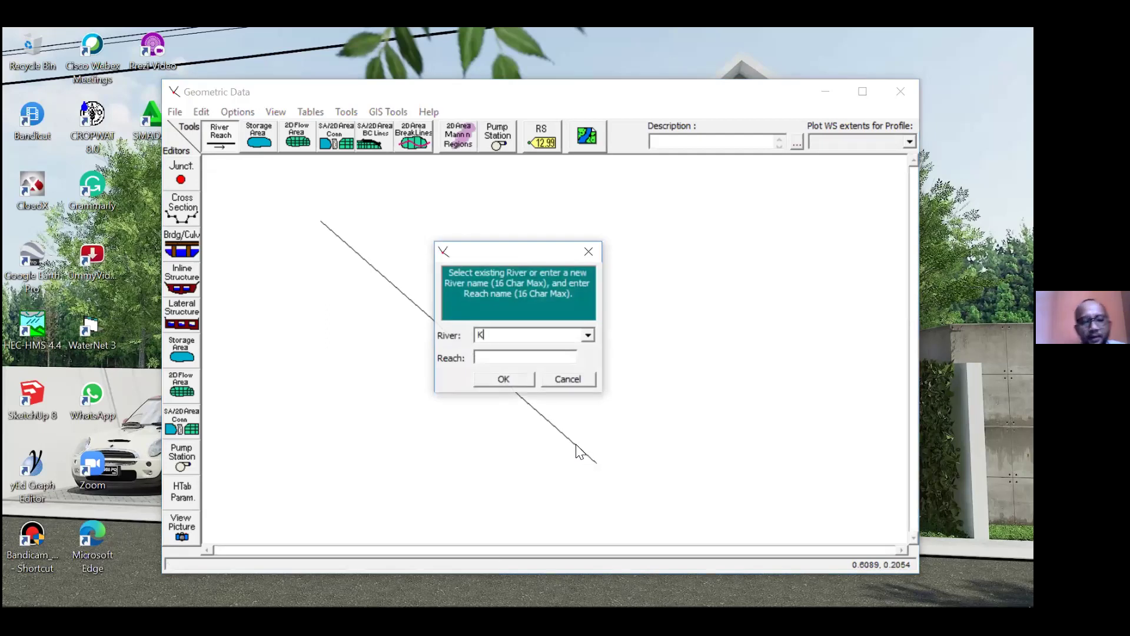
- Name the drawn line's river Linggarjati and its reach (Hulu)
type("Linggarjati")
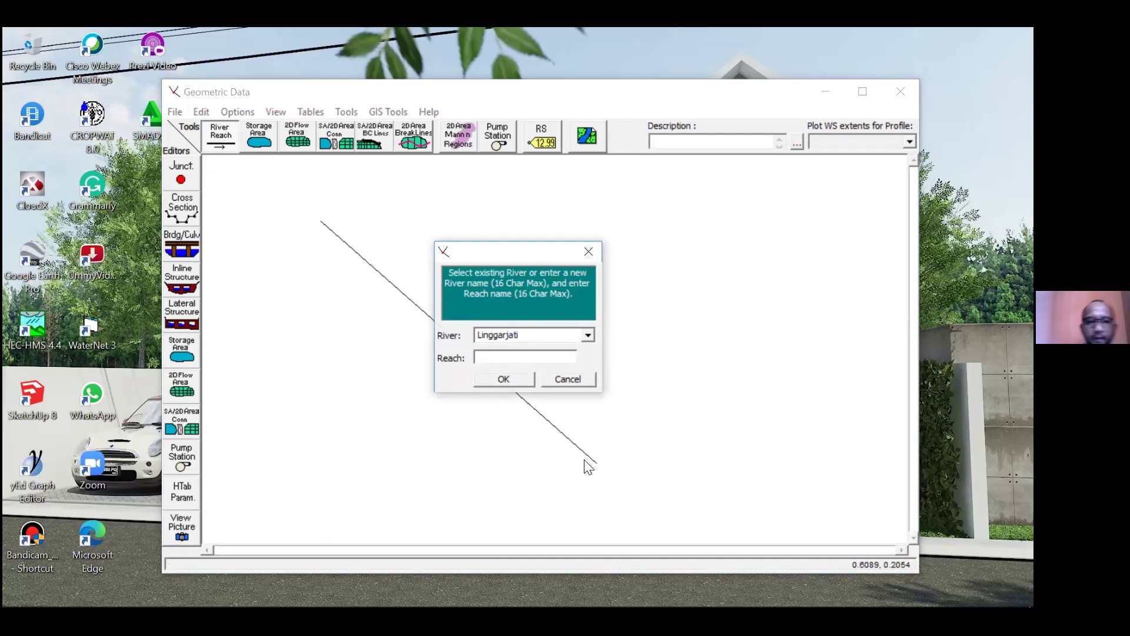
left_click(511, 360)
type("Hulu")
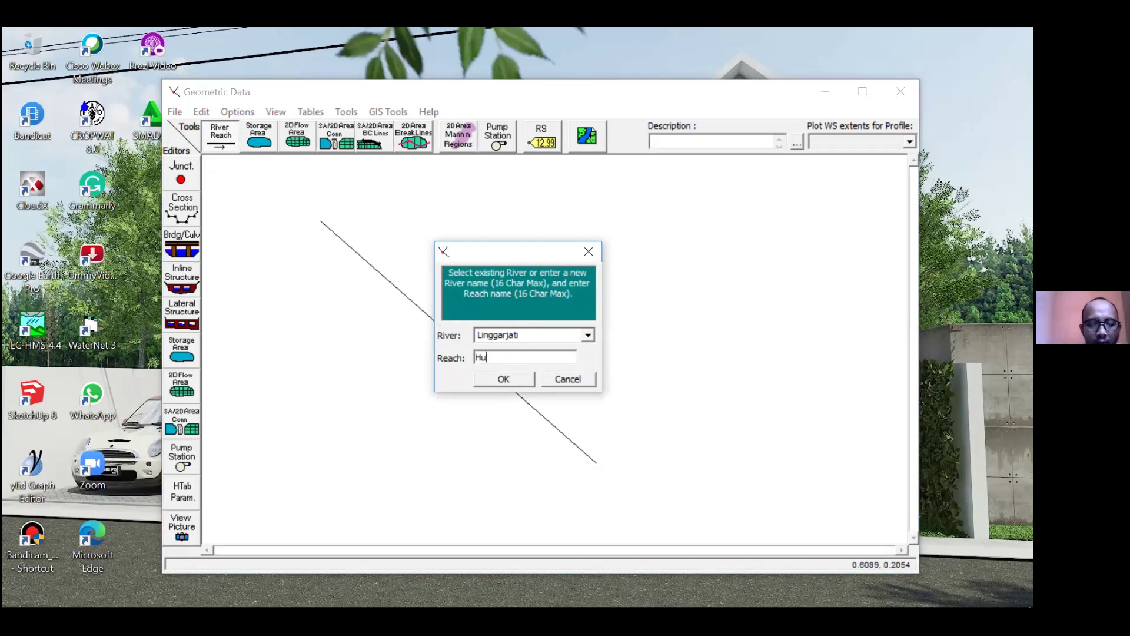
left_click(478, 358)
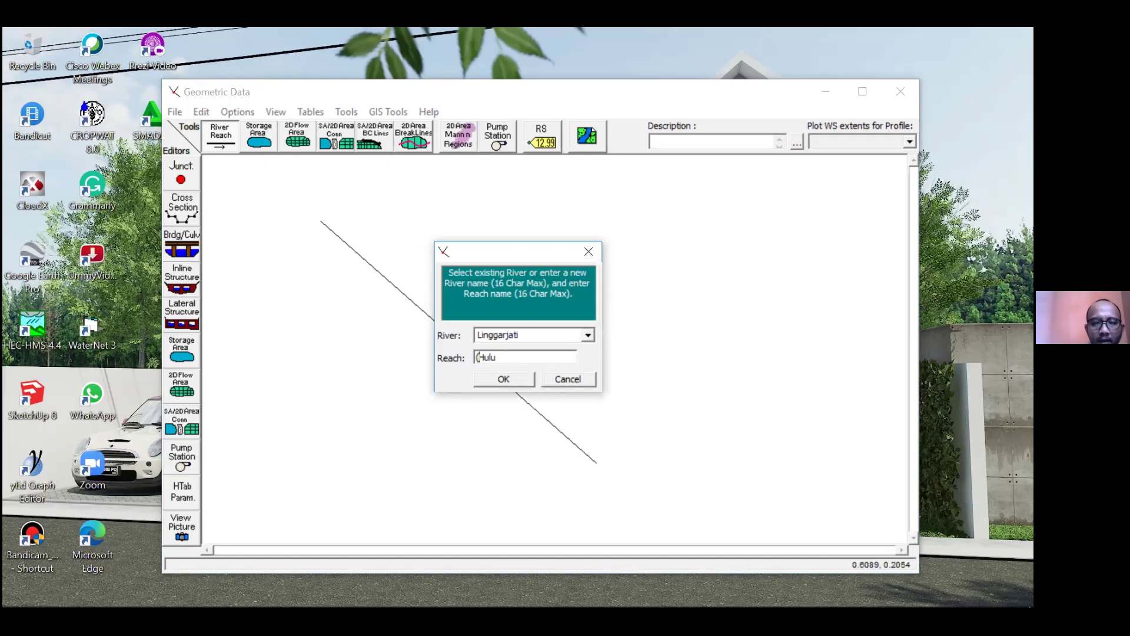
type("(")
key("End")
type(")")
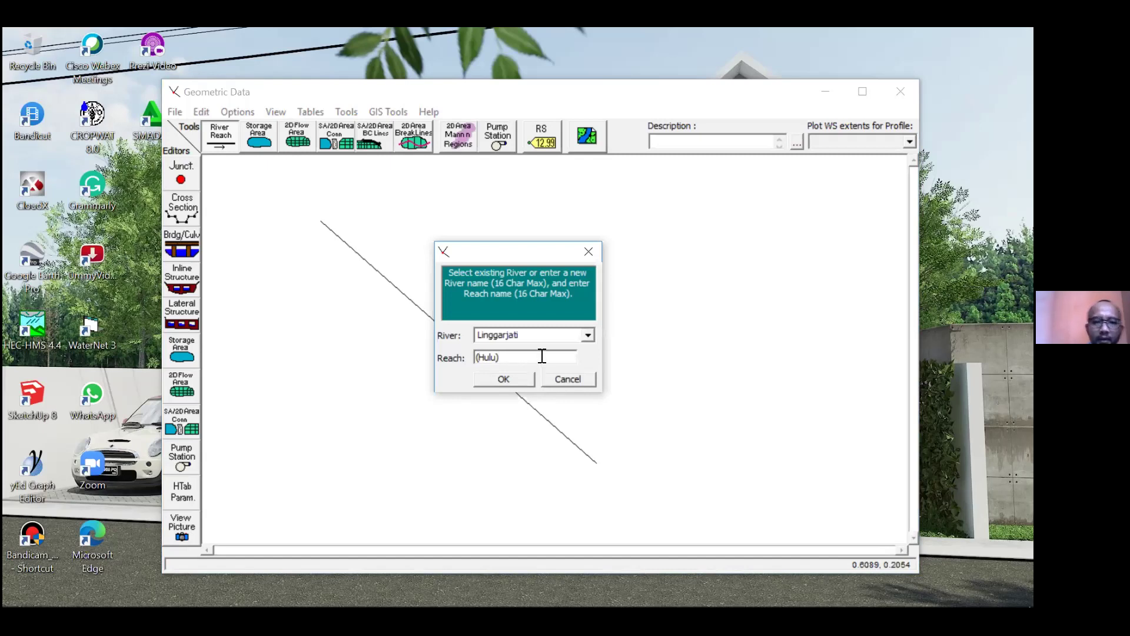
left_click(504, 378)
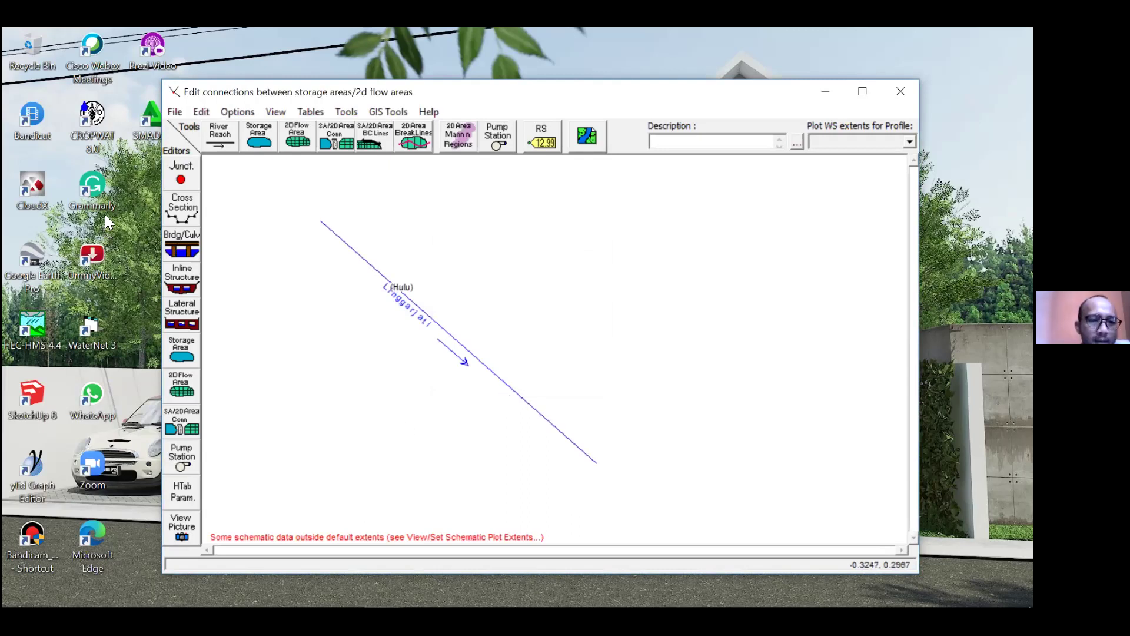
- Draw a tributary reach about 0.38 long from the upper right onto the Linggarjati line, with river Gedung Nasional and reach (Hulu)
left_click(220, 134)
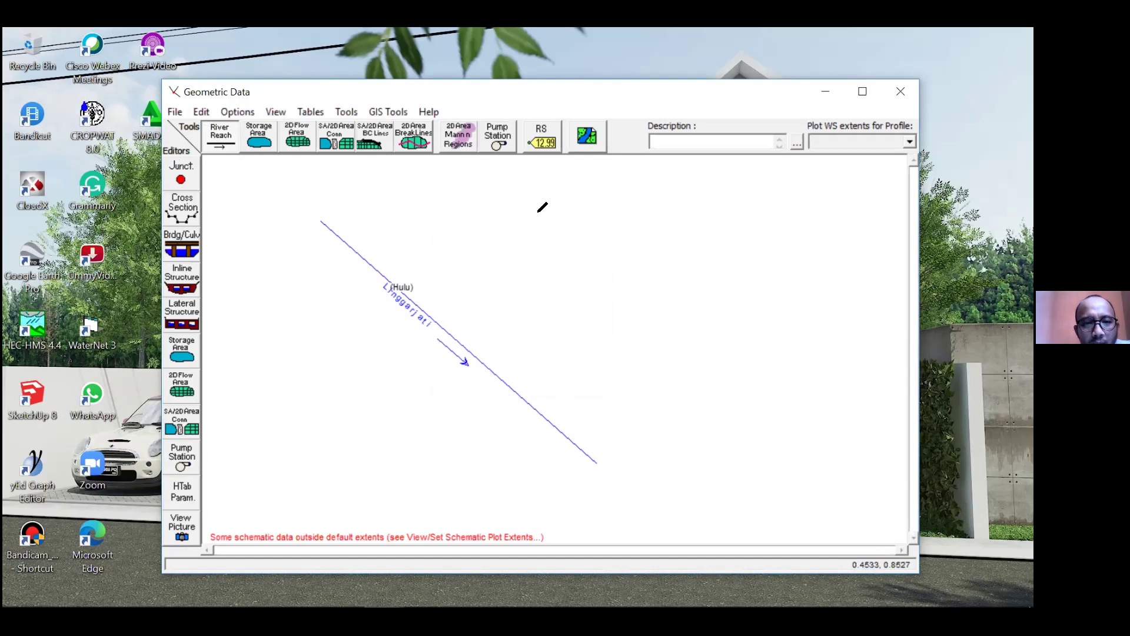
left_click(537, 212)
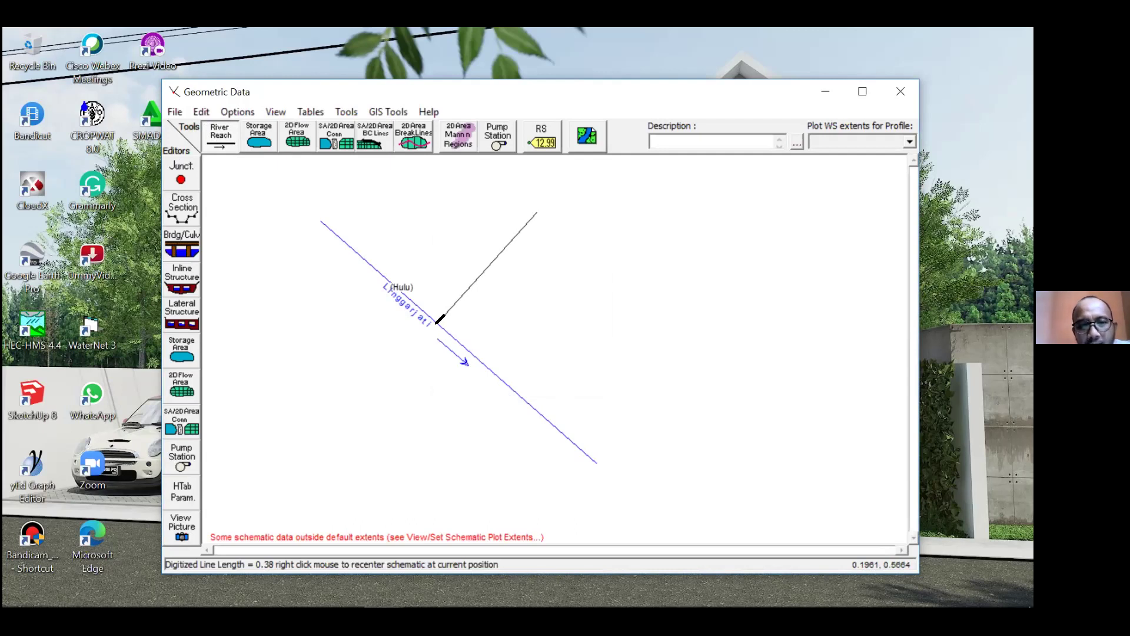
double_click(436, 321)
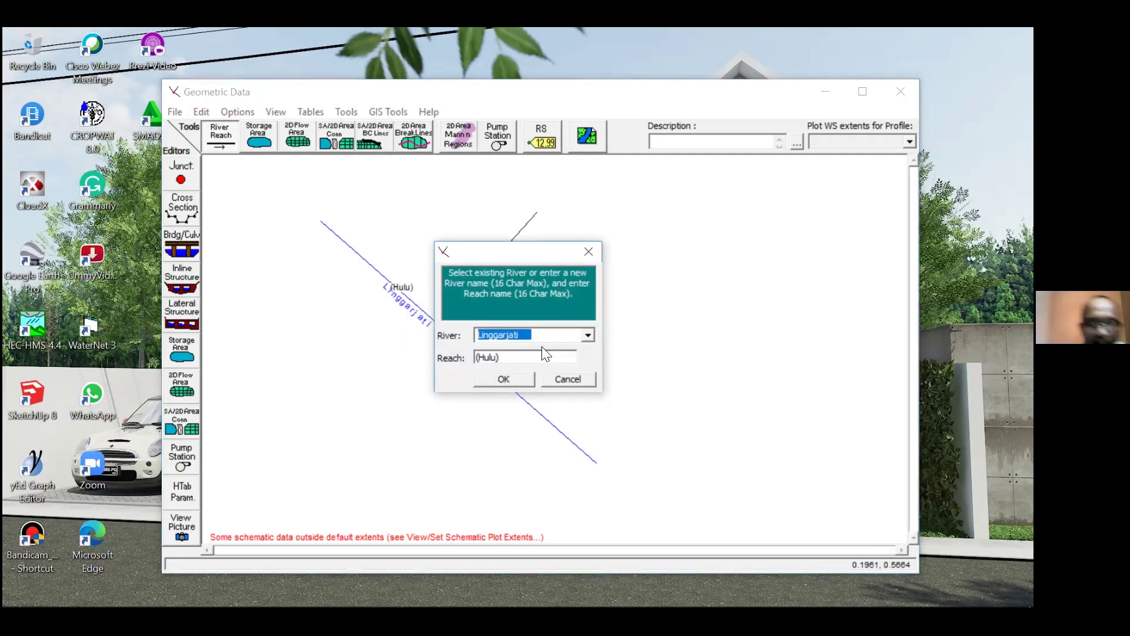
type("Gedung")
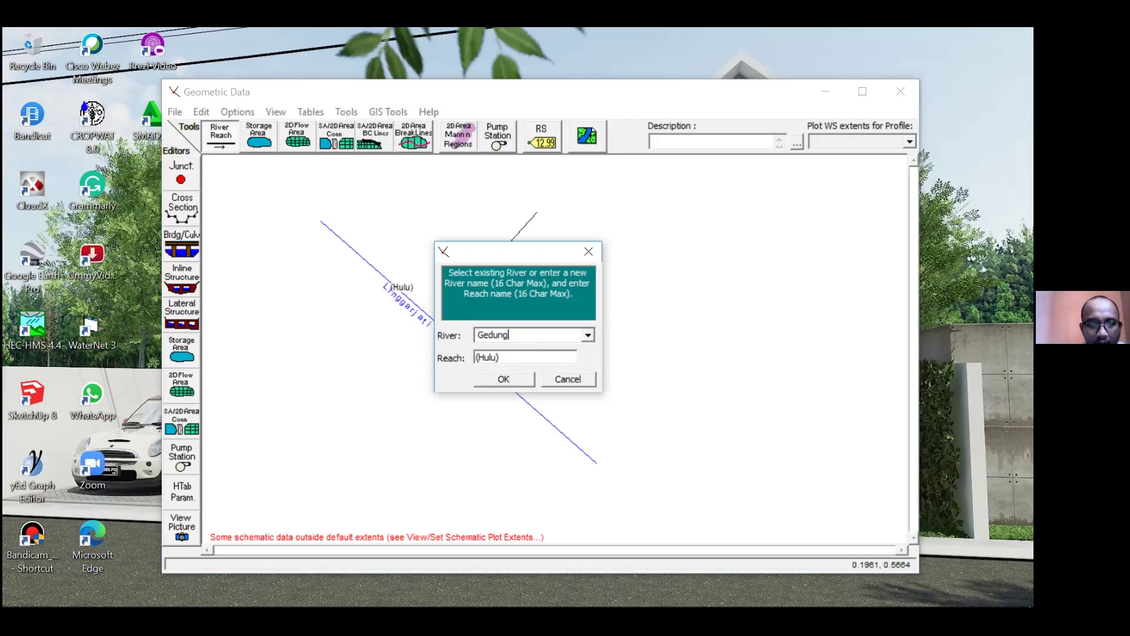
type(" Nasional")
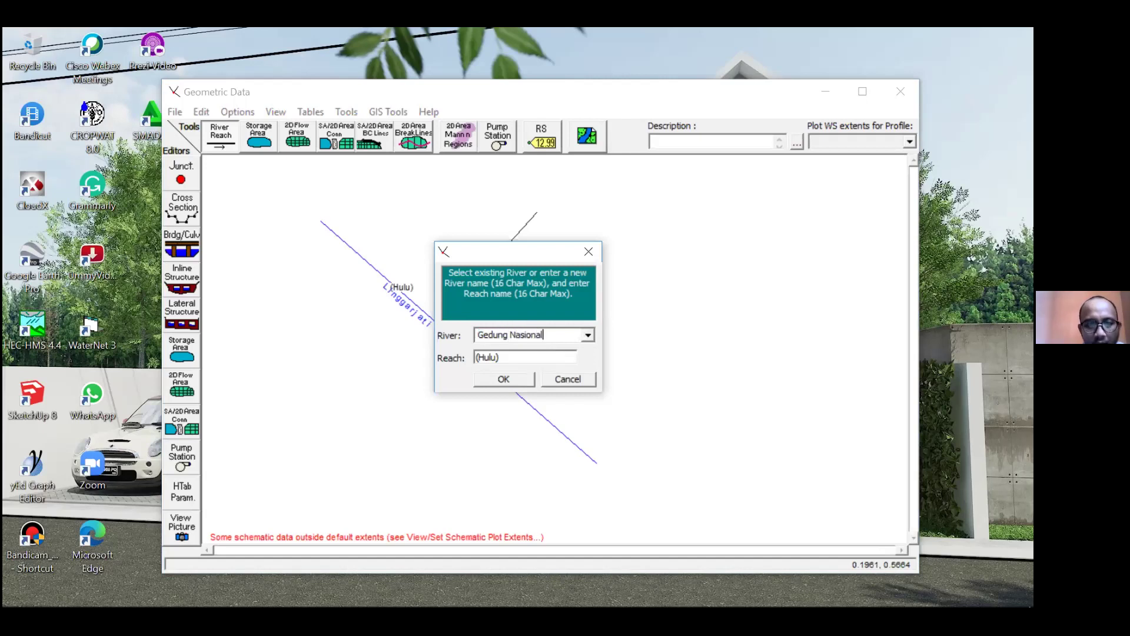
left_click(499, 356)
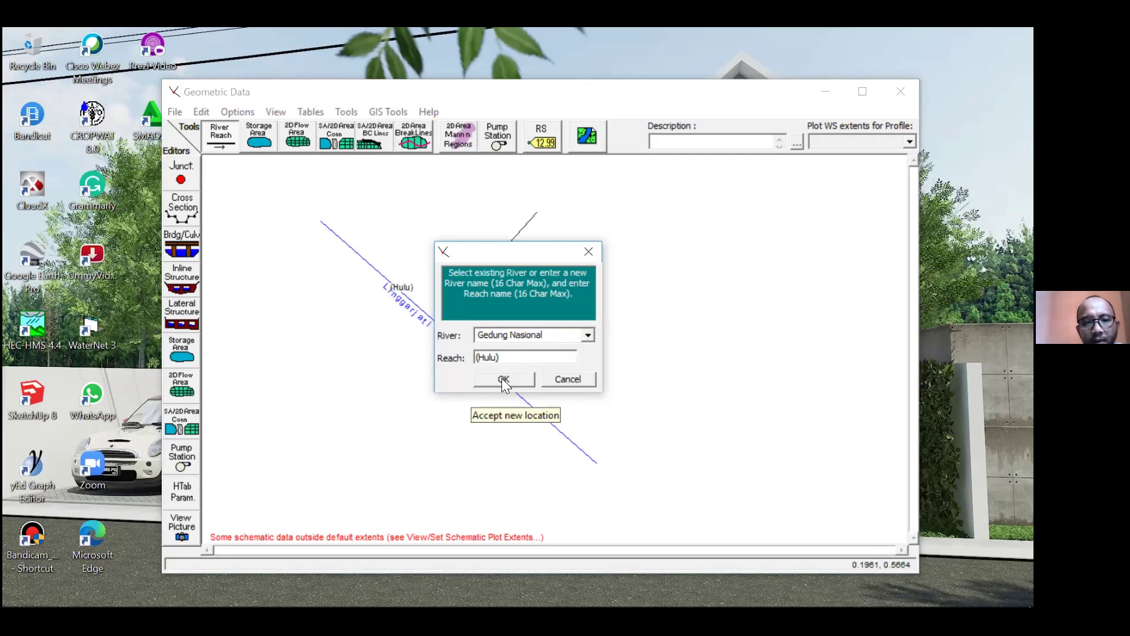
left_click(503, 380)
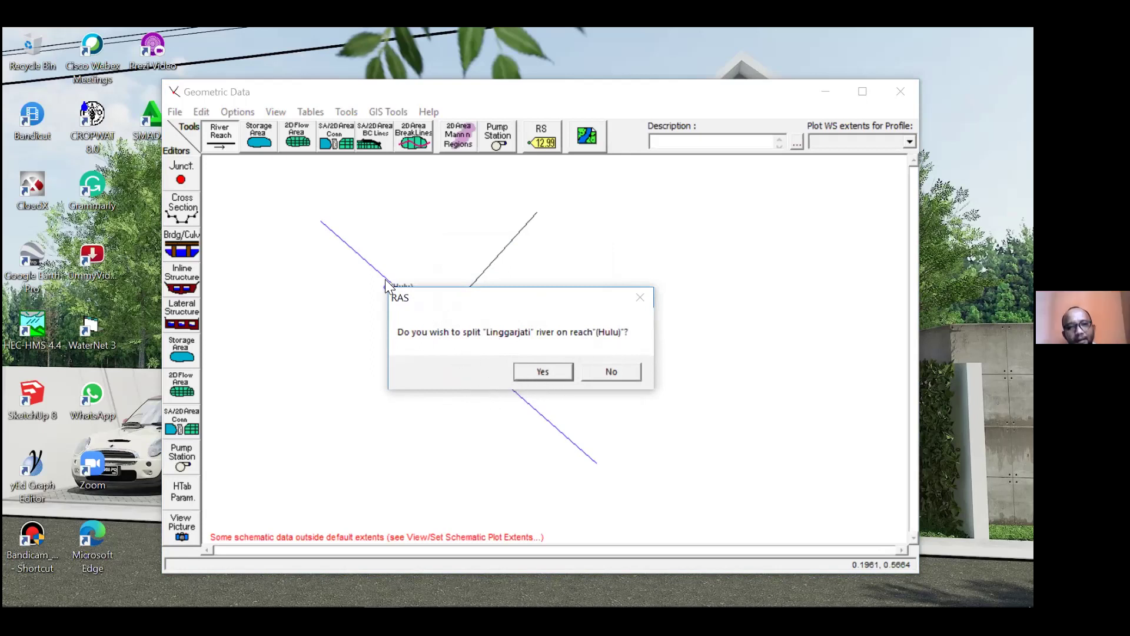
- Accept splitting the Linggarjati river at the tributary and name the new downstream reach (Hilir)
left_click(549, 371)
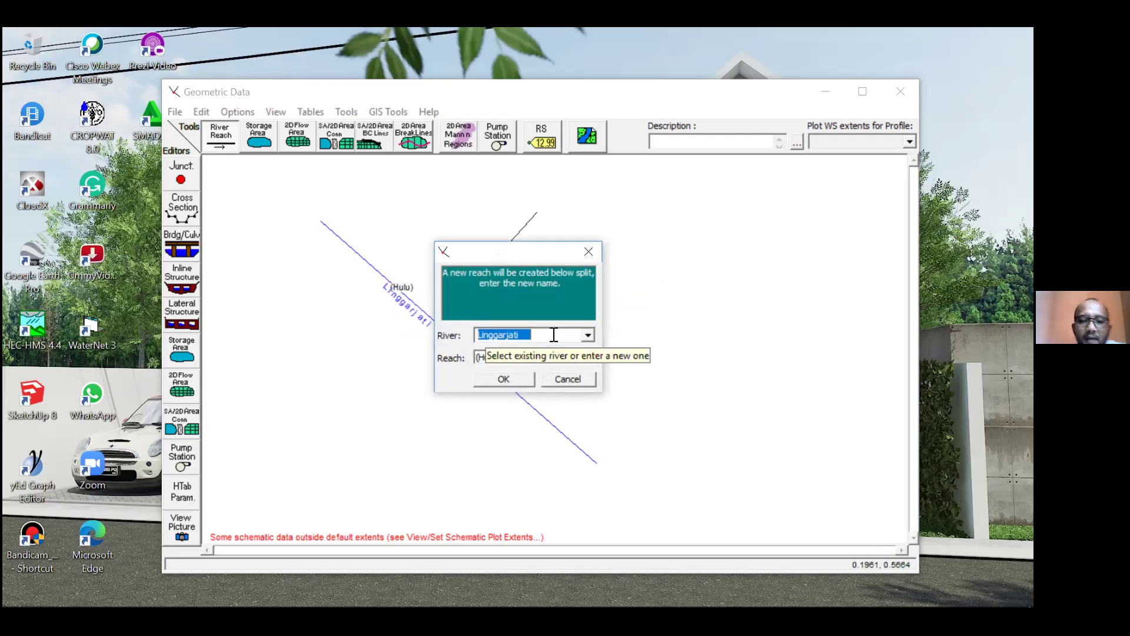
left_click(492, 360)
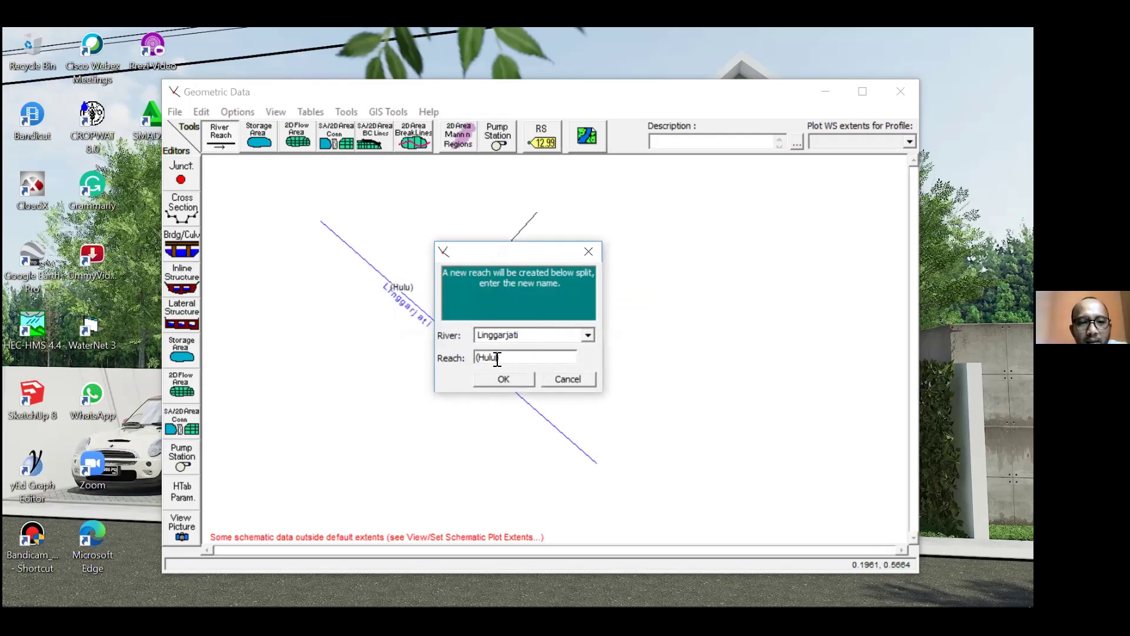
key("BackSpace")
key("BackSpace")
key("BackSpace")
key("BackSpace")
type("ilir")
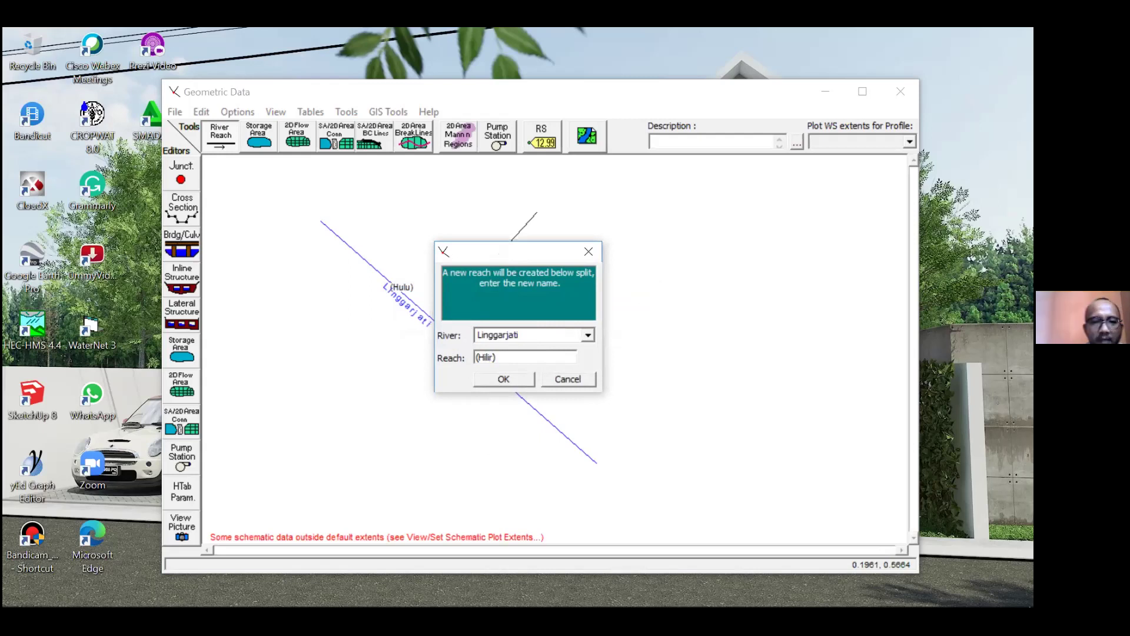
left_click(494, 384)
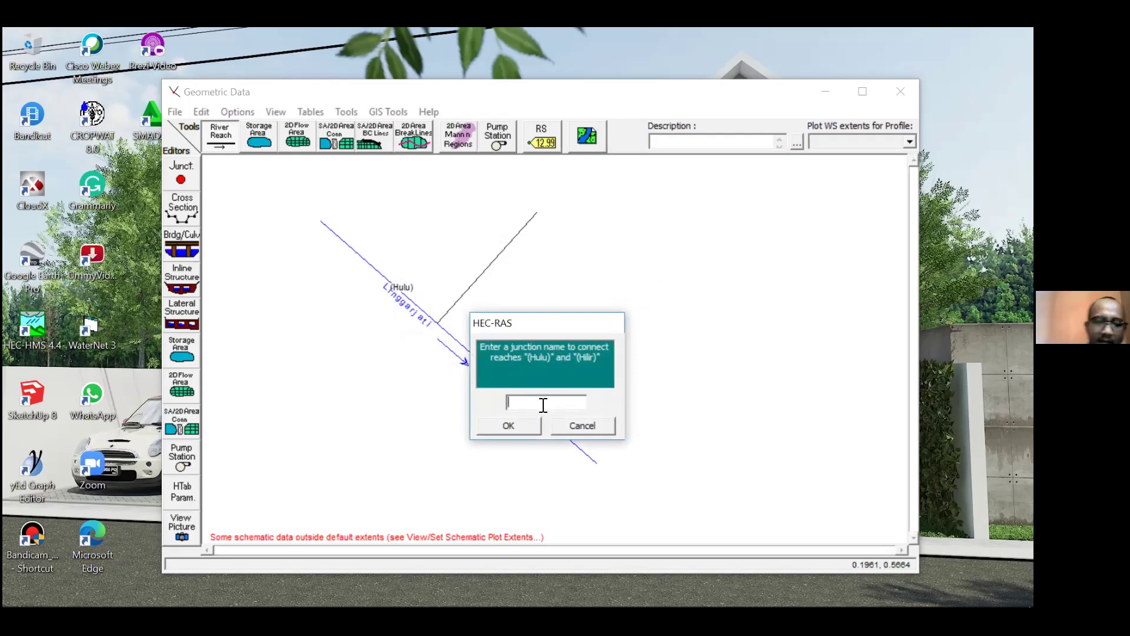
- Name the junction connecting the reaches J1 and increase the schematic extents to fit the data
type("J1")
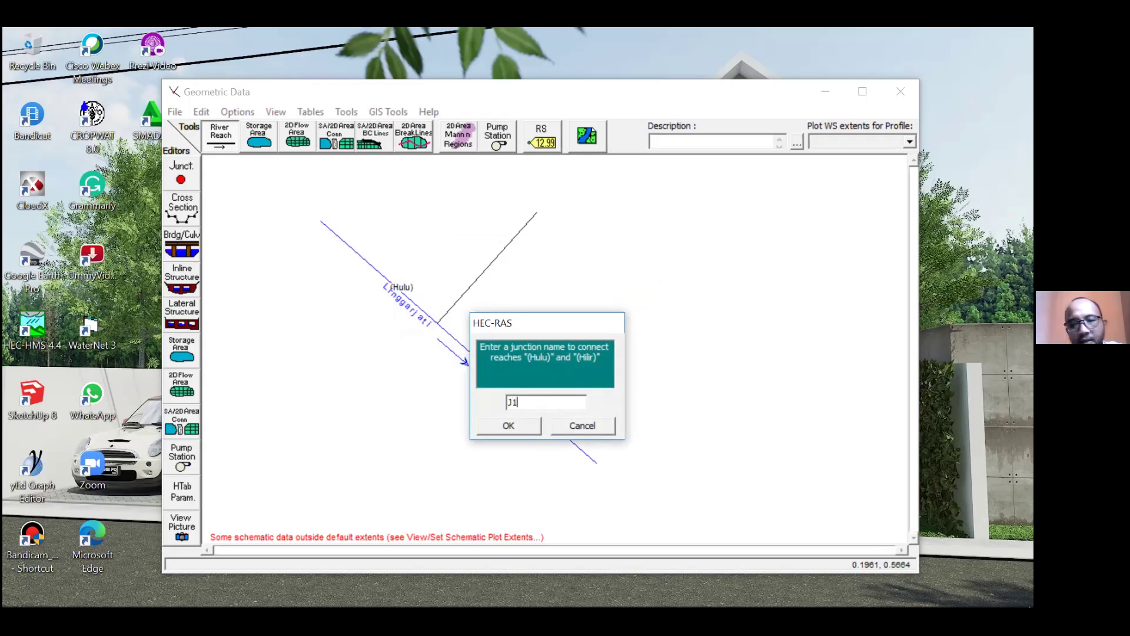
left_click(521, 428)
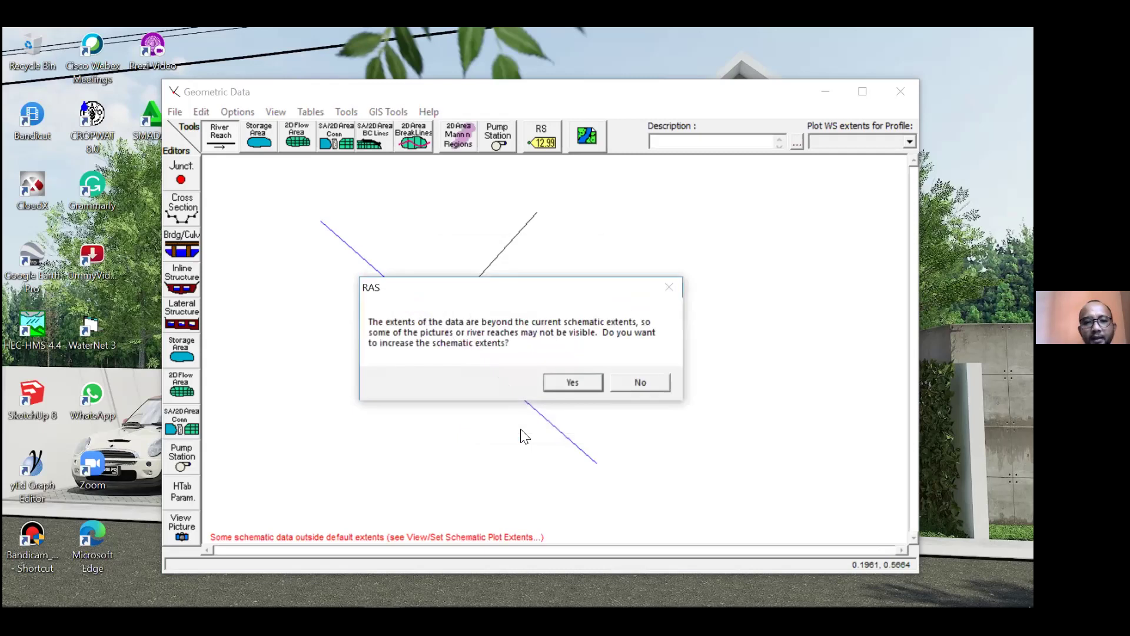
left_click(572, 383)
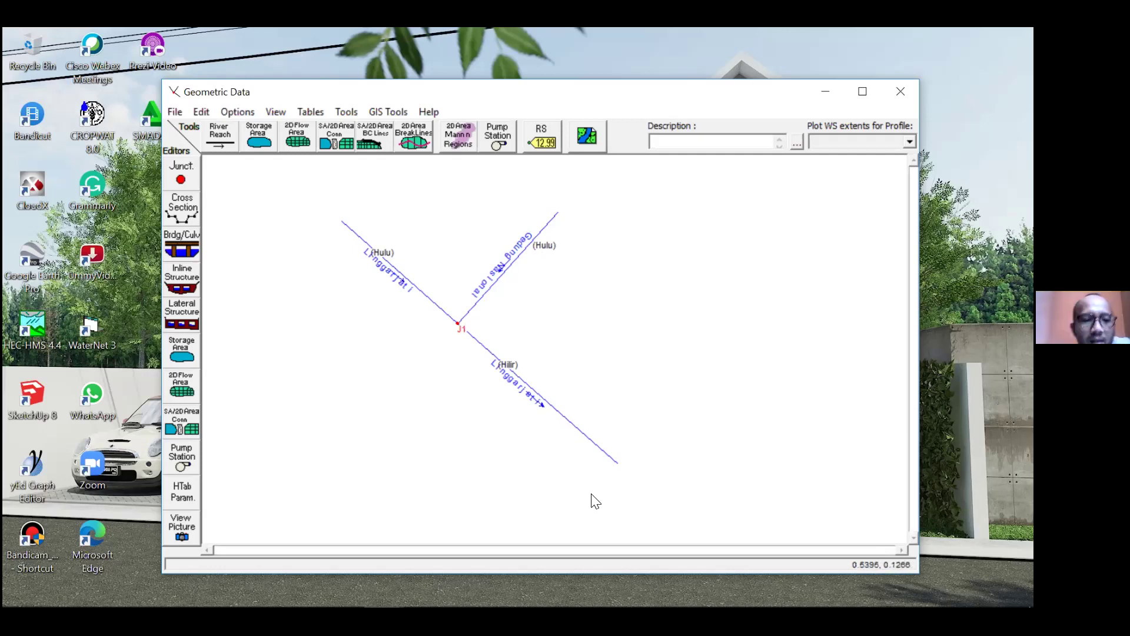
left_click(182, 206)
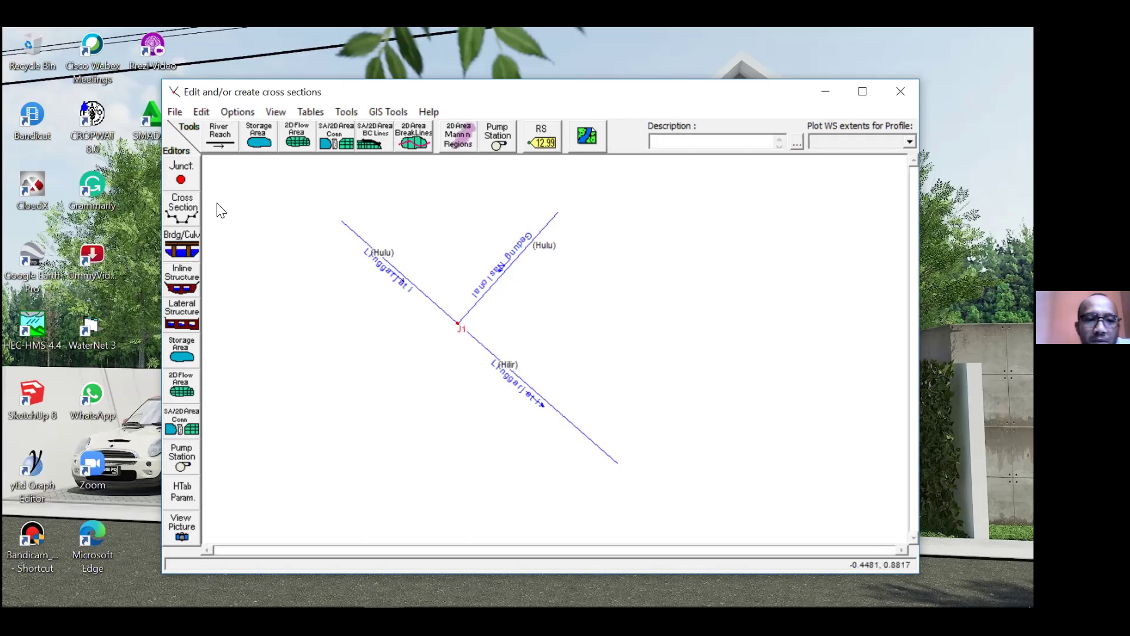
left_click(184, 204)
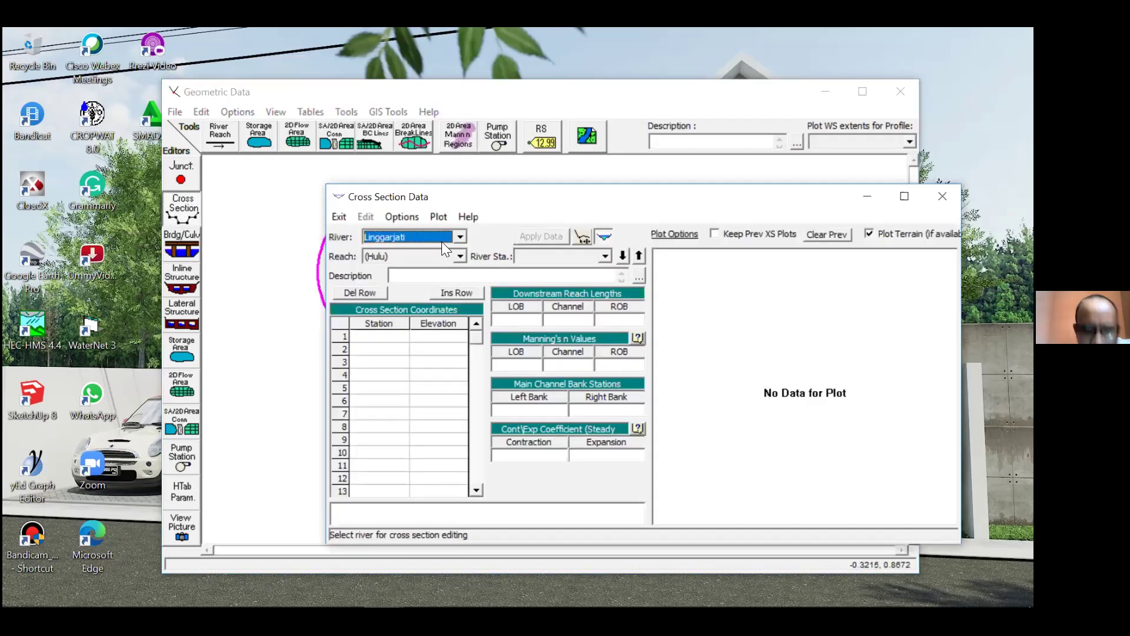
left_click_drag(619, 201, 538, 193)
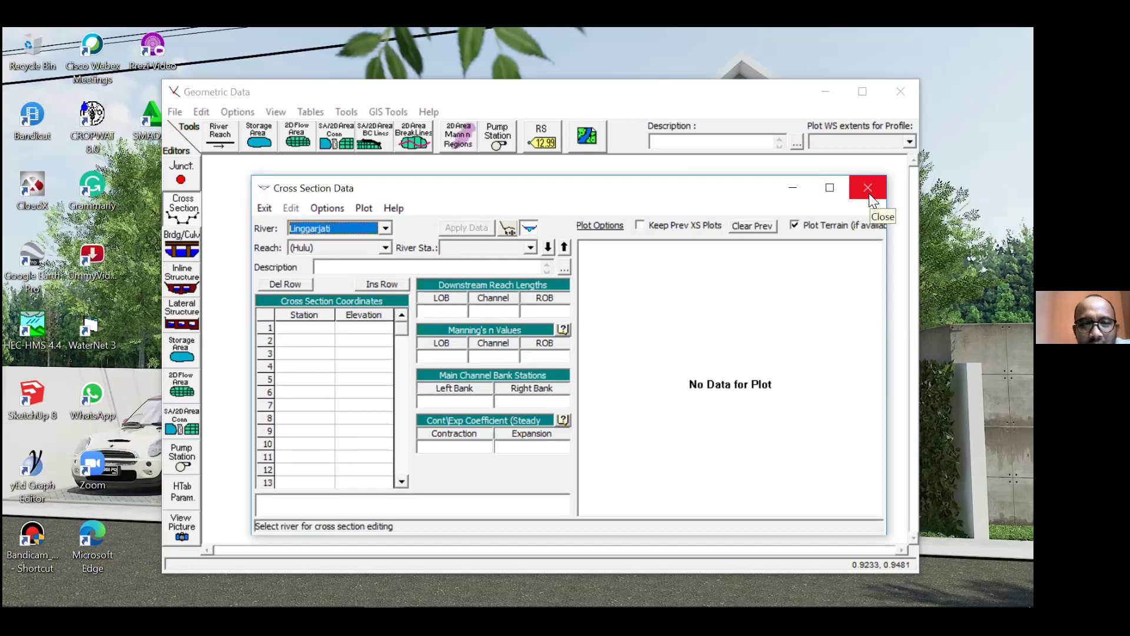
left_click(851, 194)
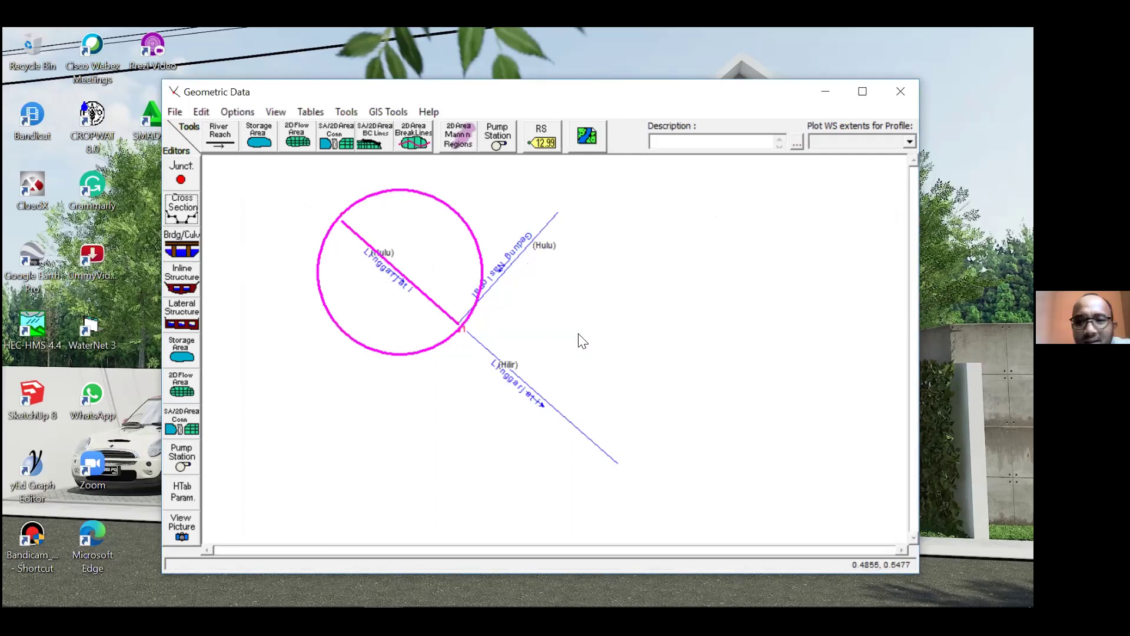
- Open the cross section data editor and select the (Hilir) reach of the Linggarjati river
left_click(182, 209)
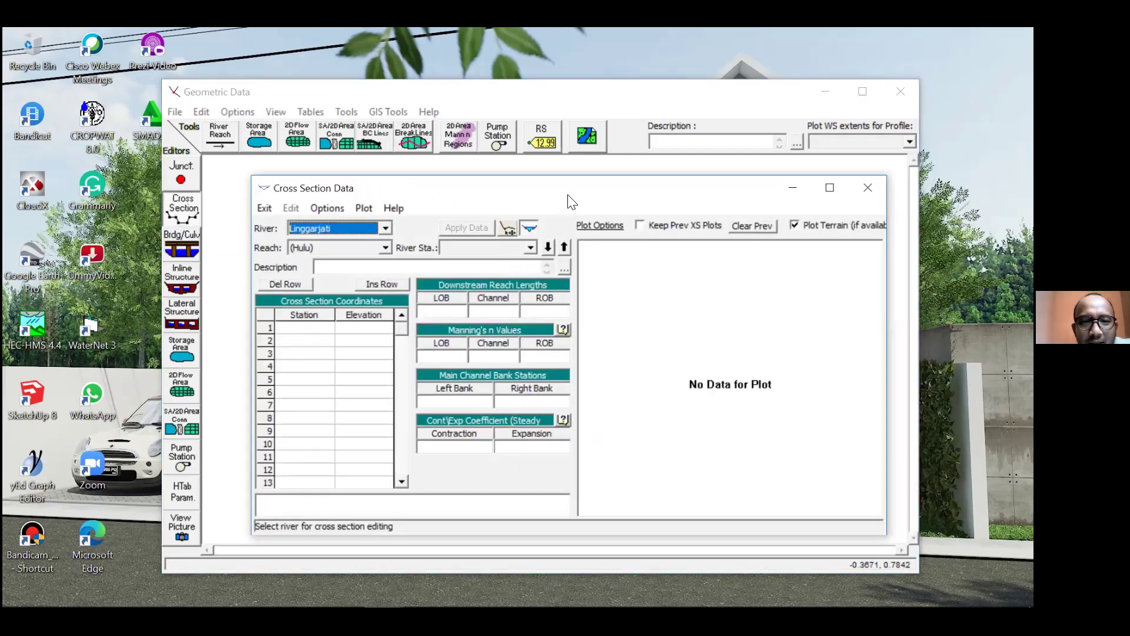
left_click_drag(571, 202, 588, 159)
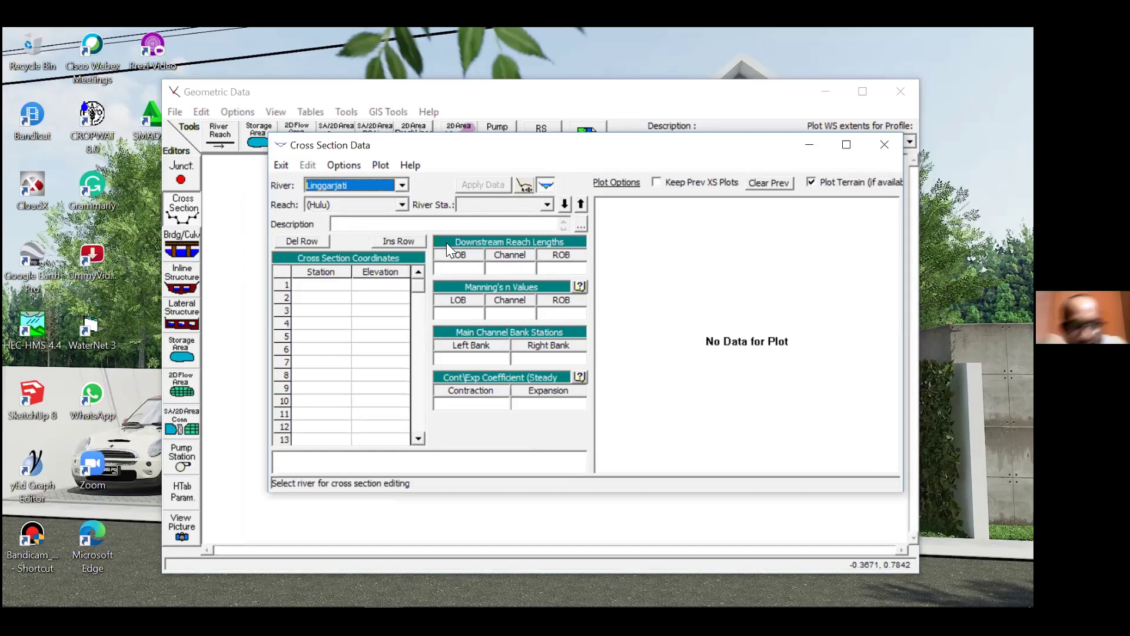
left_click(402, 185)
left_click(397, 194)
left_click(401, 204)
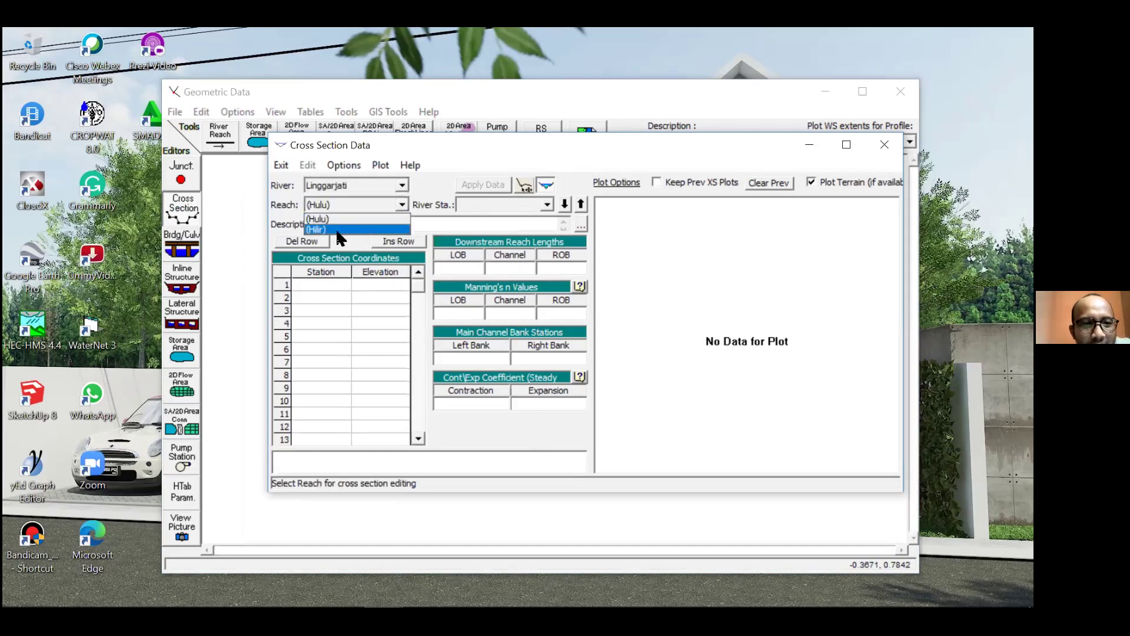
left_click(442, 179)
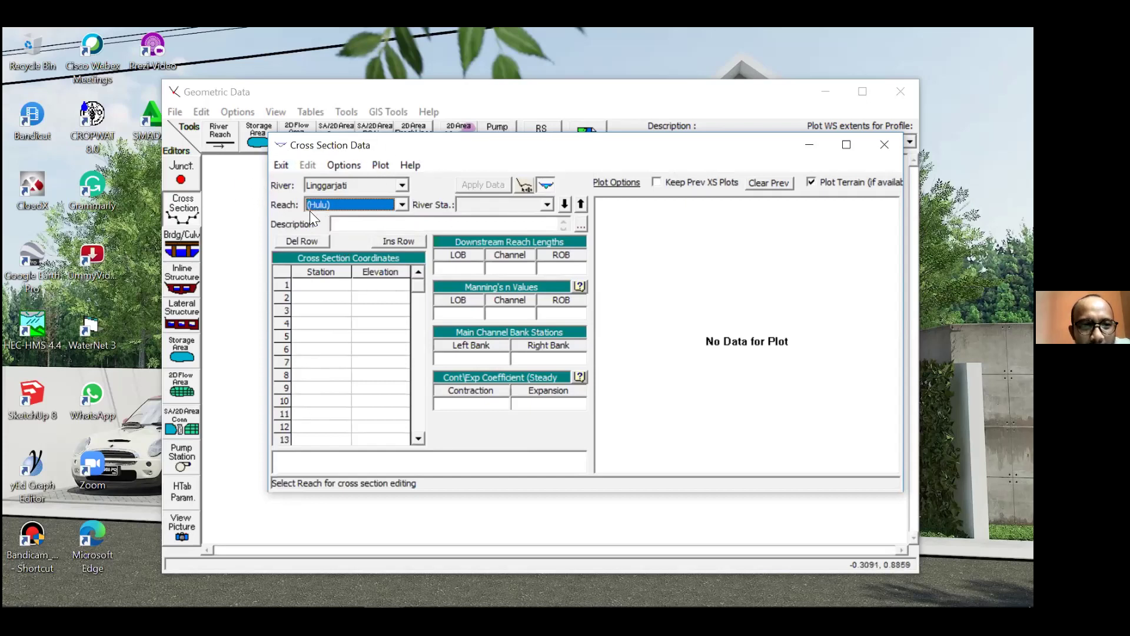
left_click(402, 204)
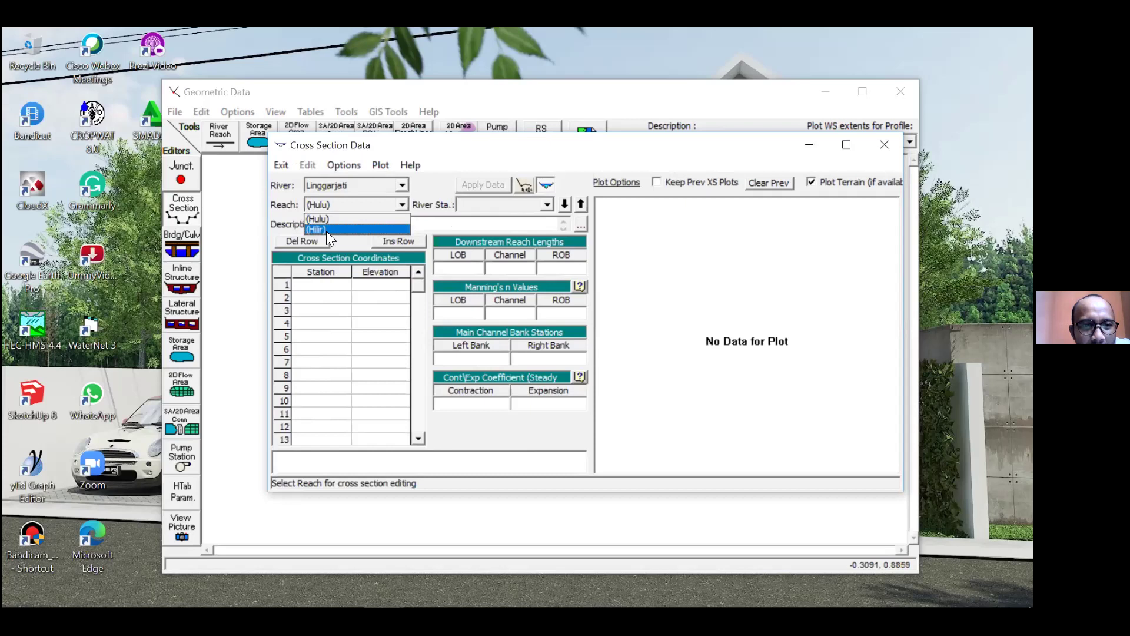
left_click(327, 230)
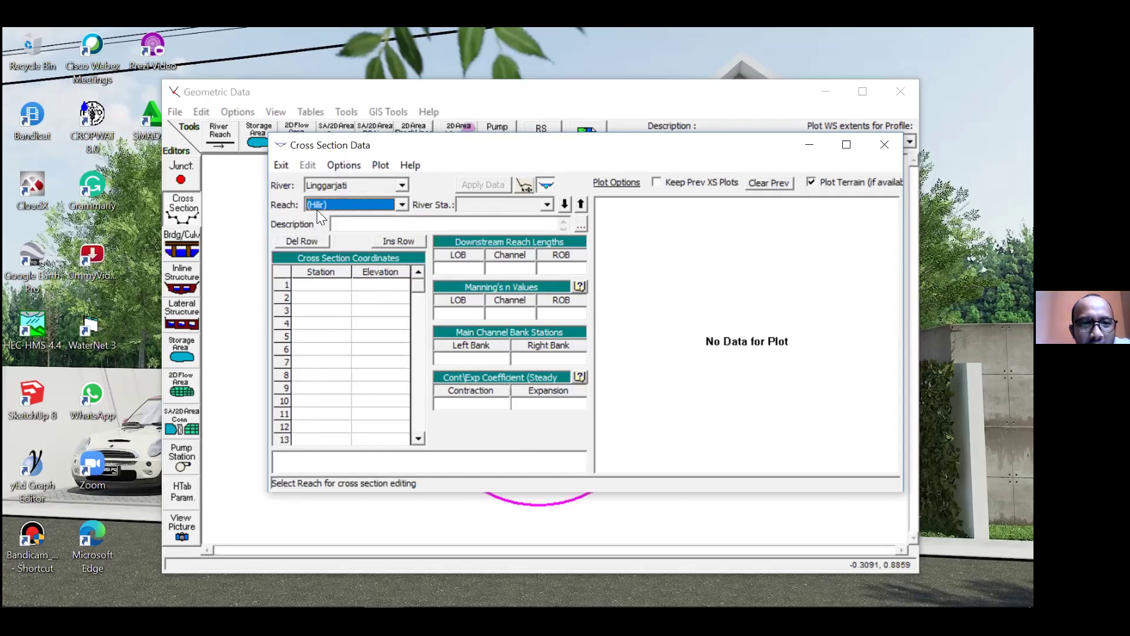
- Add a new cross section at river station 0 in the Linggarjati (Hilir) reach
left_click(344, 166)
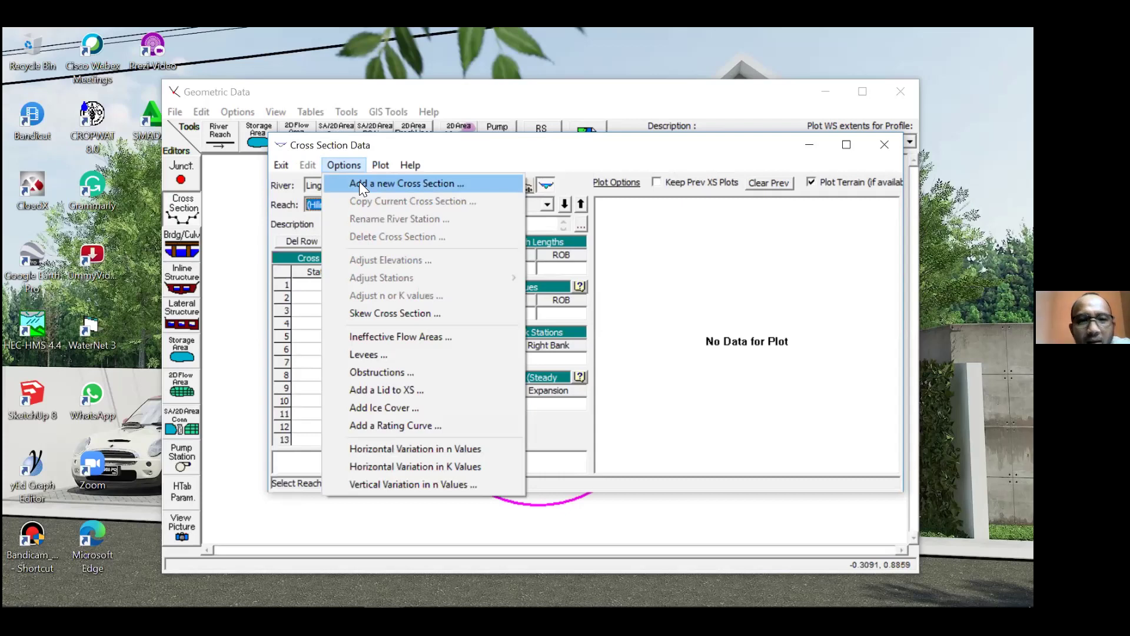
left_click(360, 183)
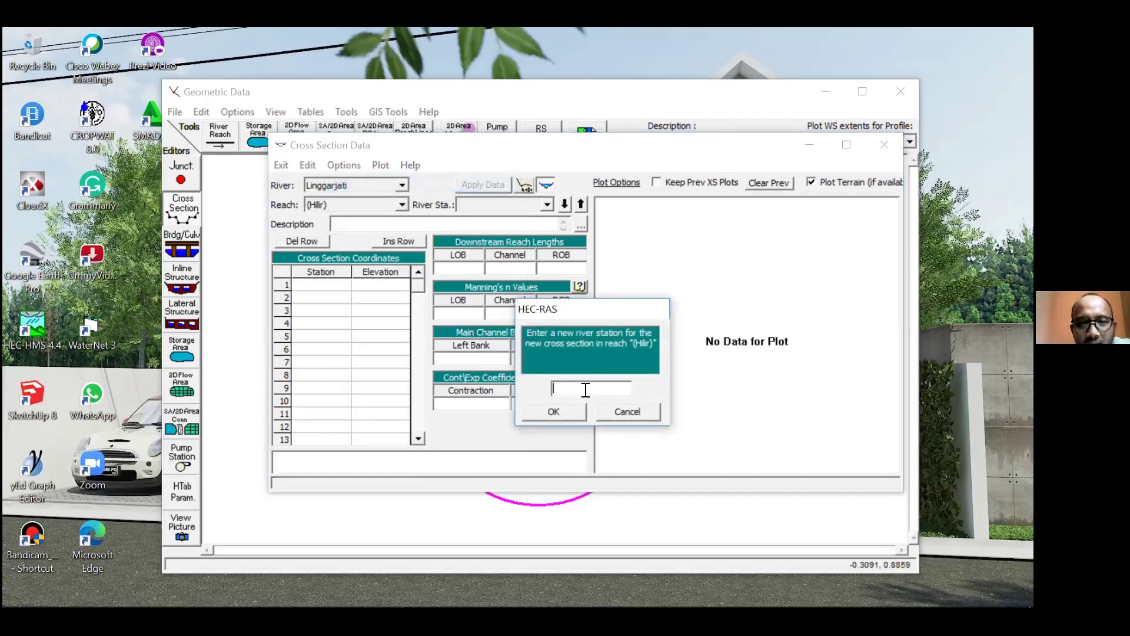
type("0")
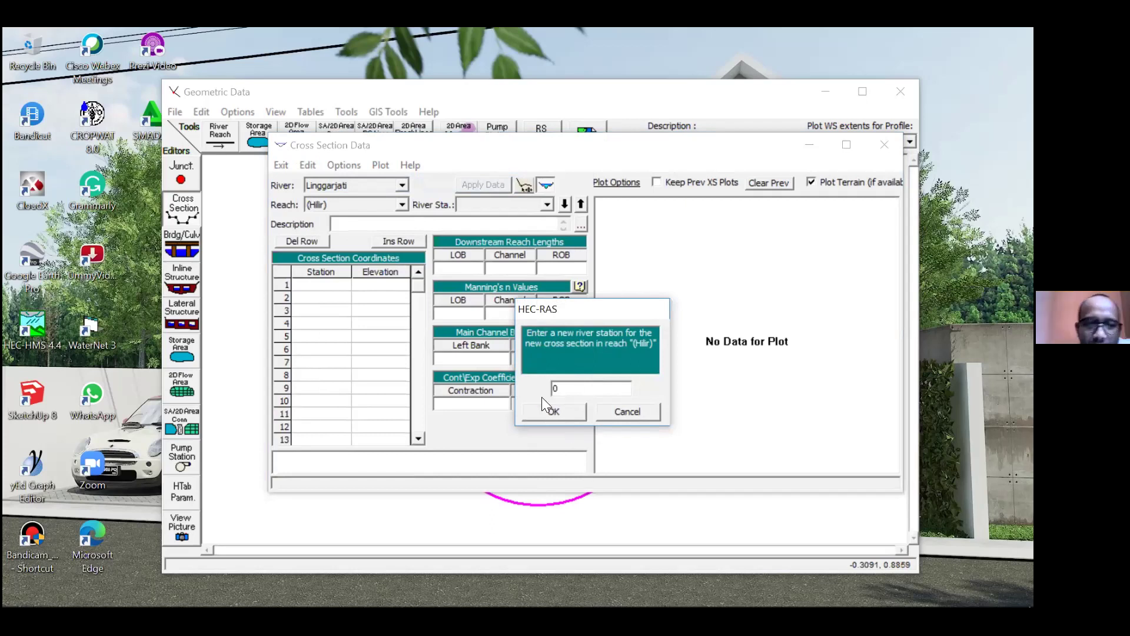
left_click(551, 413)
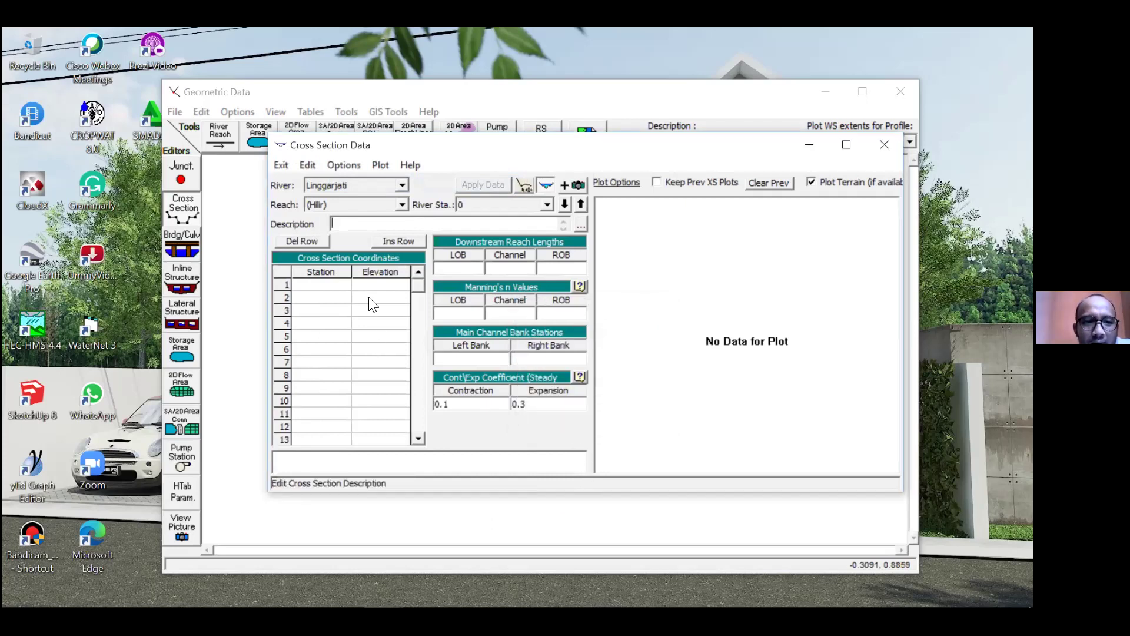
- Enter TK Hilir as the station 0 cross section's description and select the first station coordinate cell
type("T")
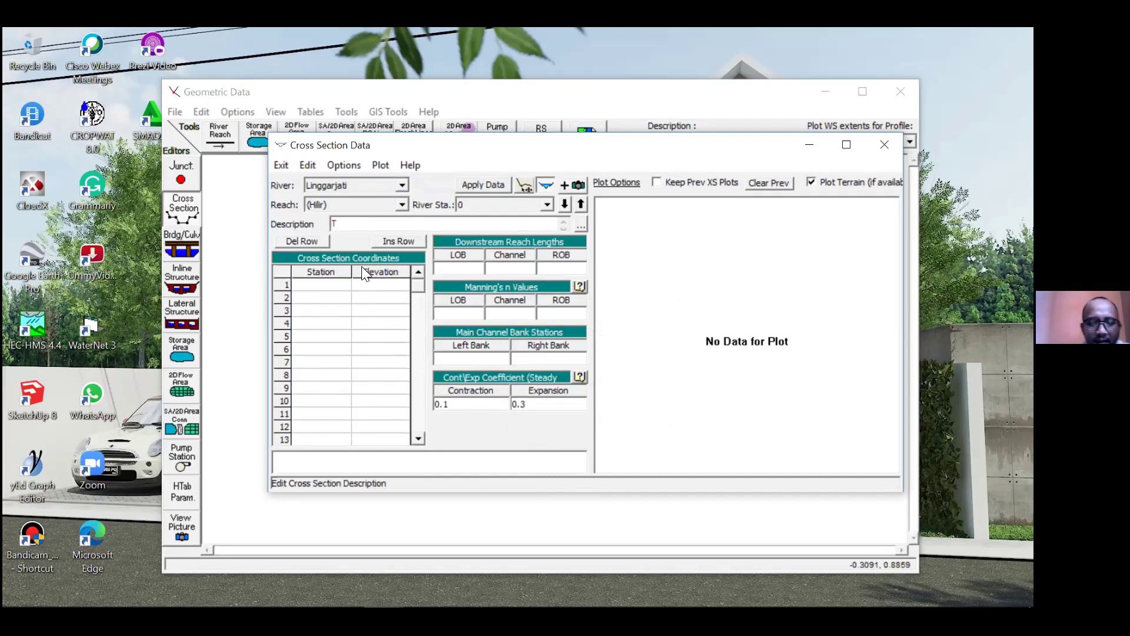
type("K Hil")
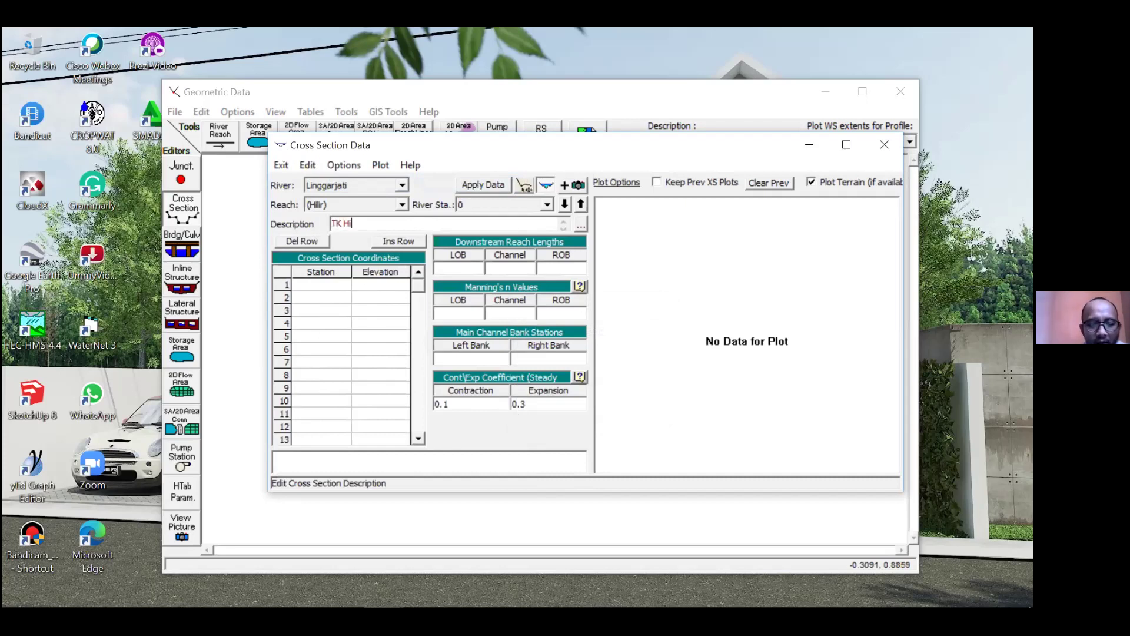
type("ir")
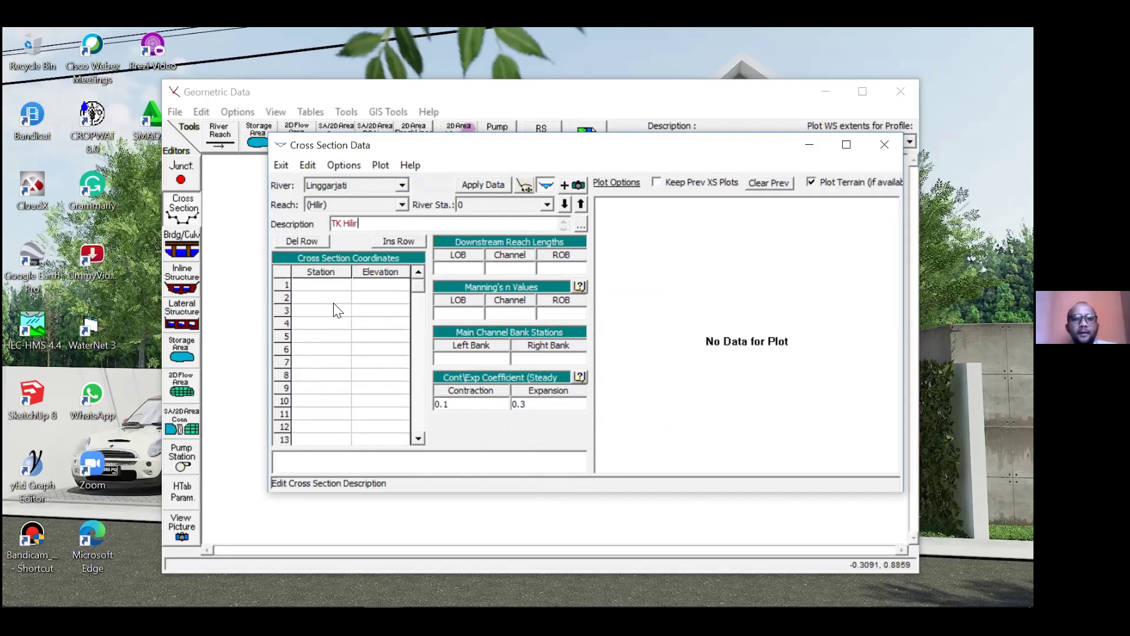
left_click(322, 286)
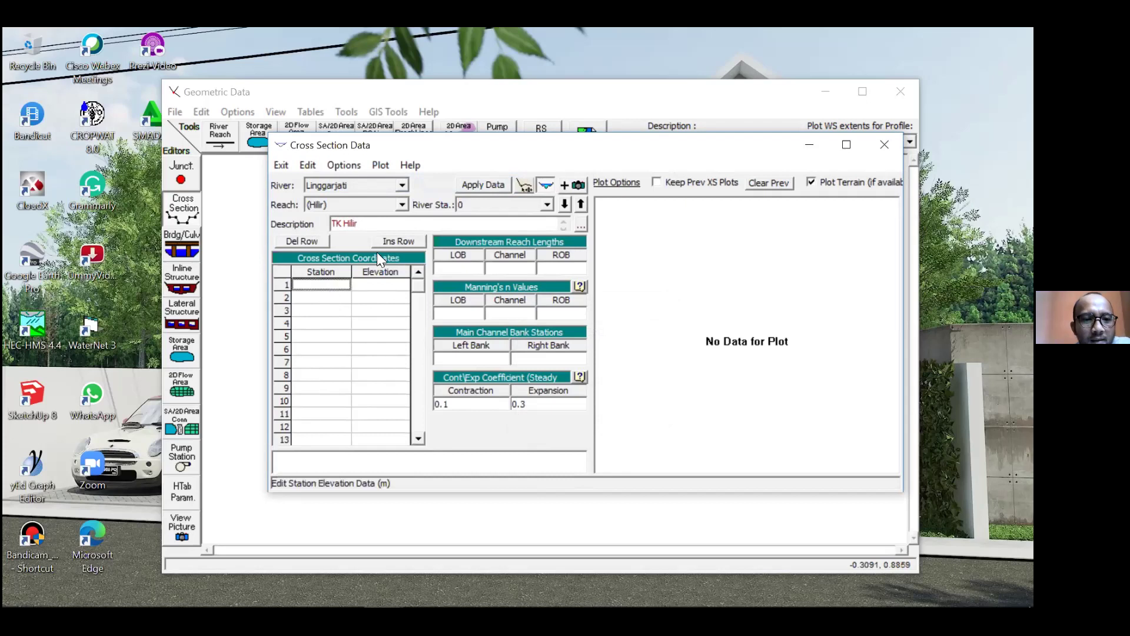
left_click_drag(577, 151, 538, 192)
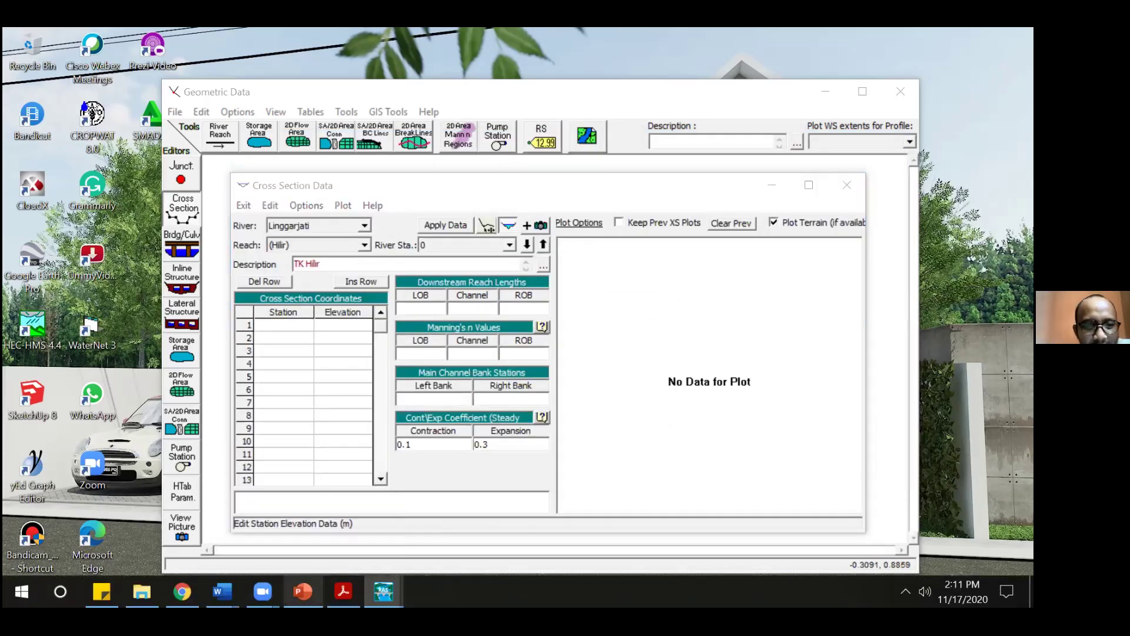
- Switch to the PowerPoint presentation and examine the channel cross section dimension table on slide 5
left_click(302, 588)
scroll(70, 320, "up", 5)
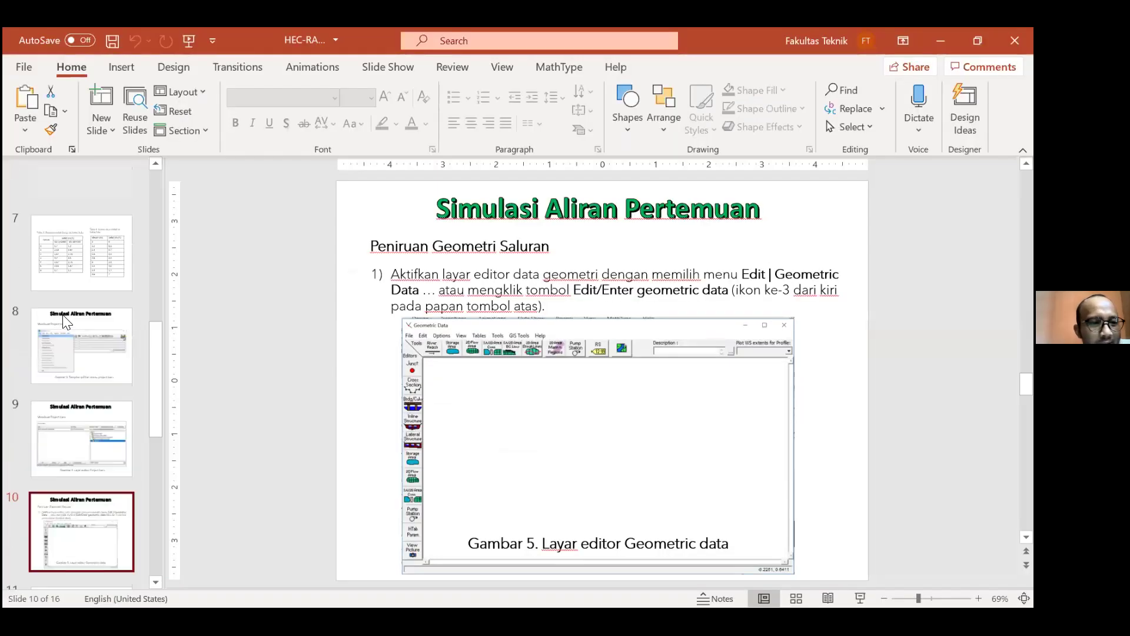
scroll(72, 320, "up", 2)
left_click(93, 350)
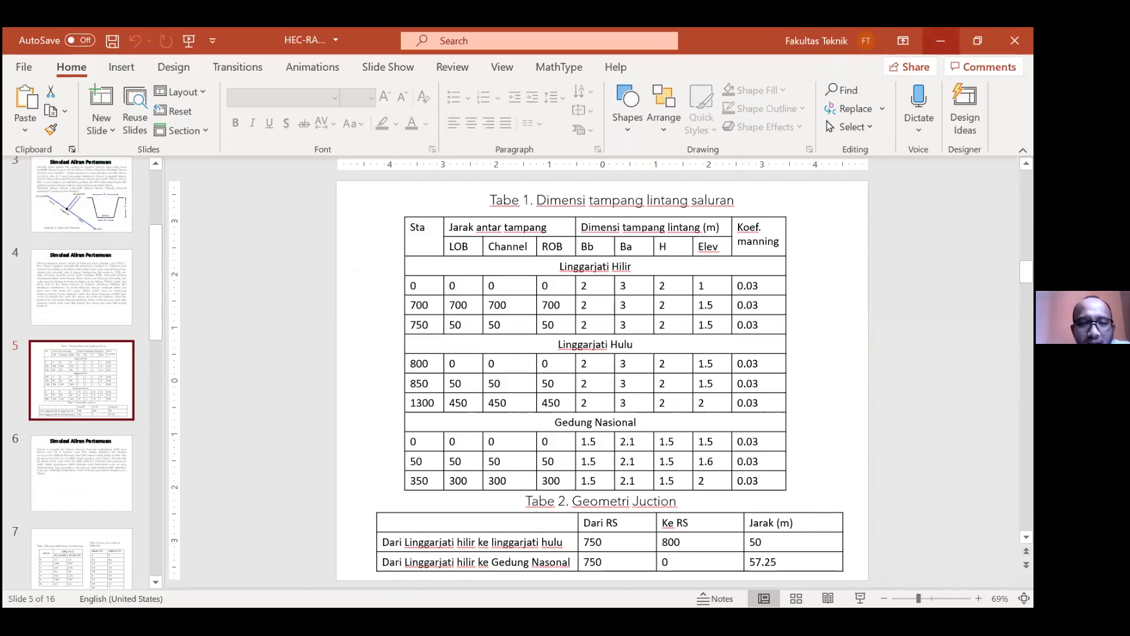
left_click(941, 41)
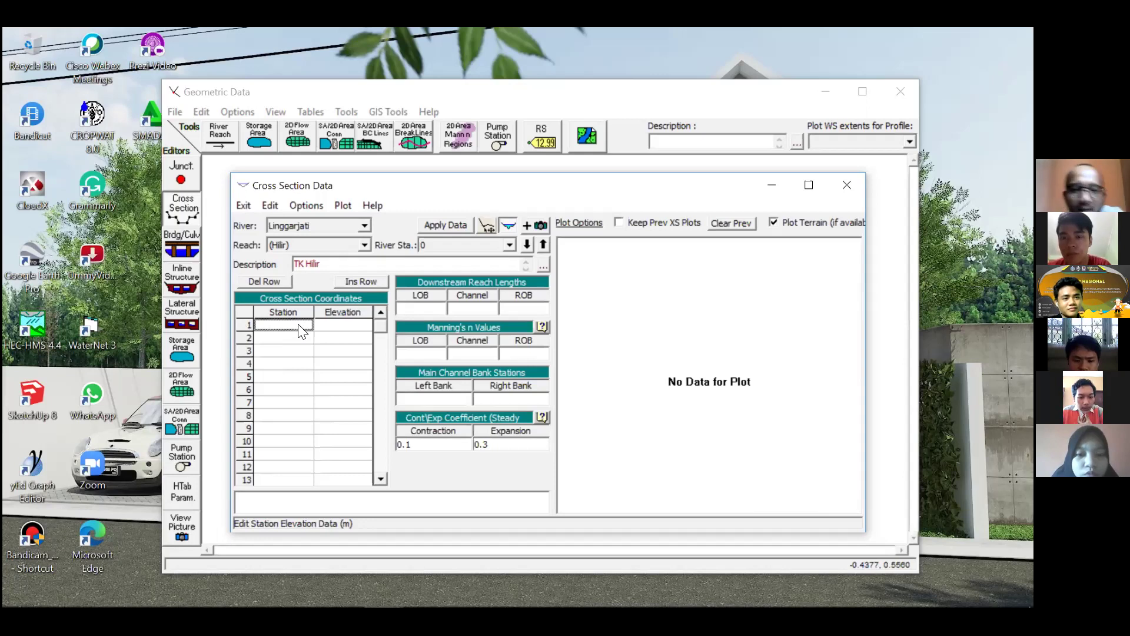
- Consult the channel geometry and trapezoidal section diagram on slide 3 of the PowerPoint presentation, and return to HEC-RAS
mouse_move(358, 572)
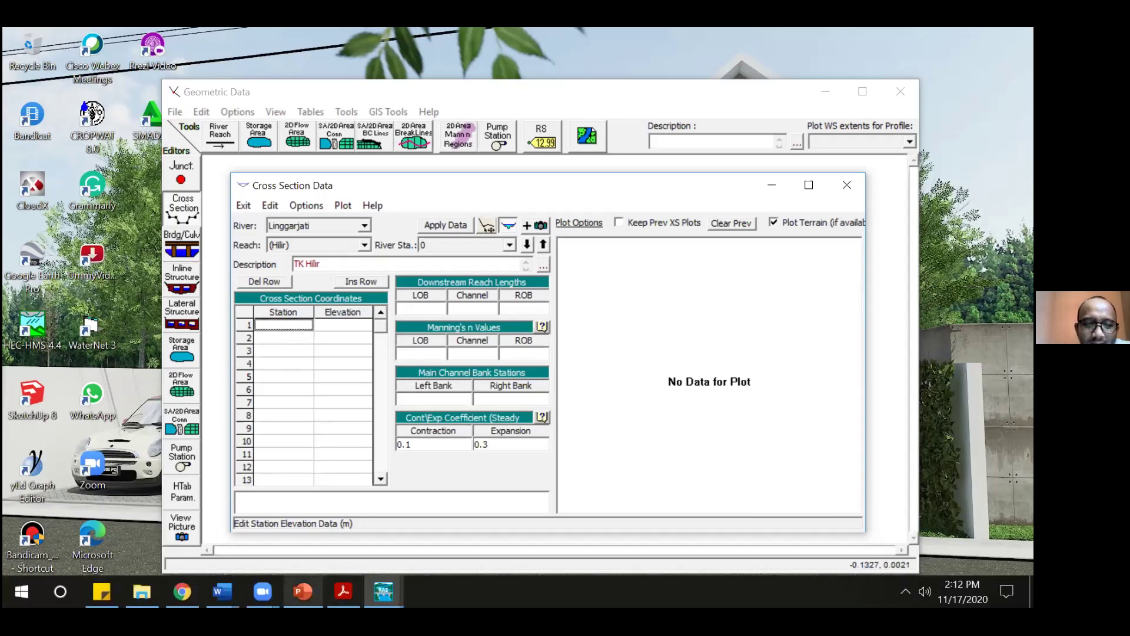
mouse_move(302, 591)
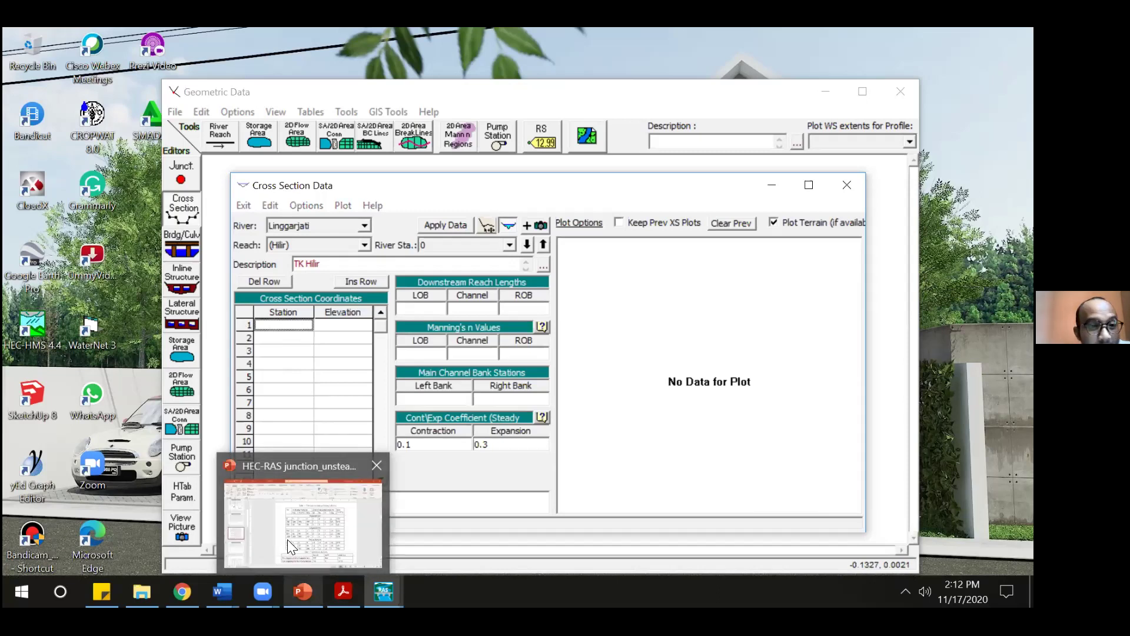
left_click(302, 521)
left_click(77, 213)
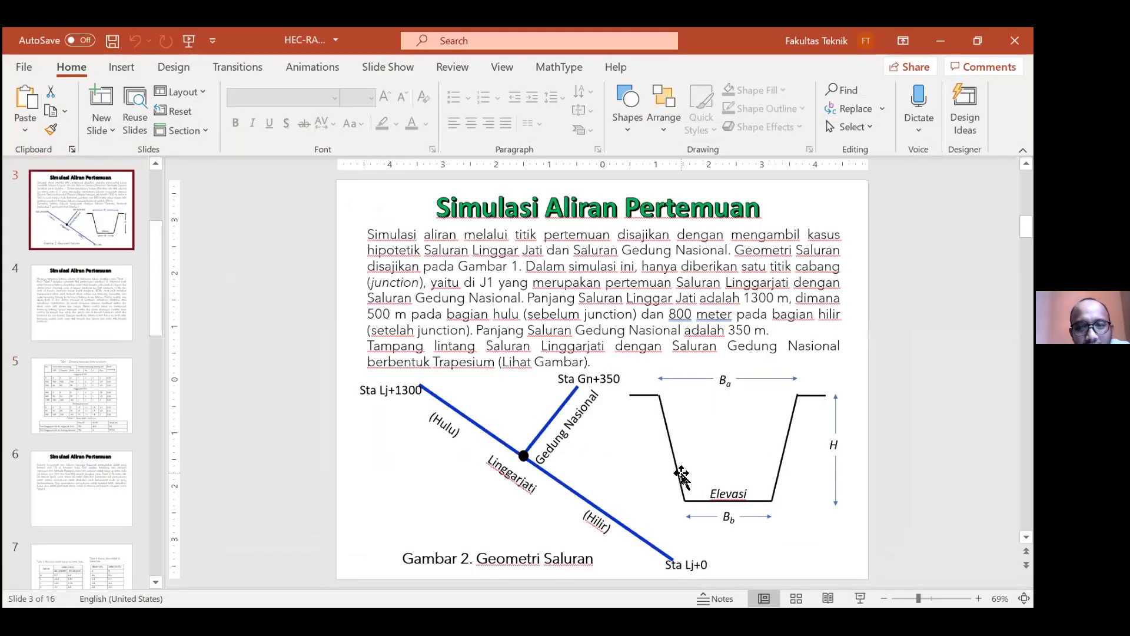
left_click(678, 479)
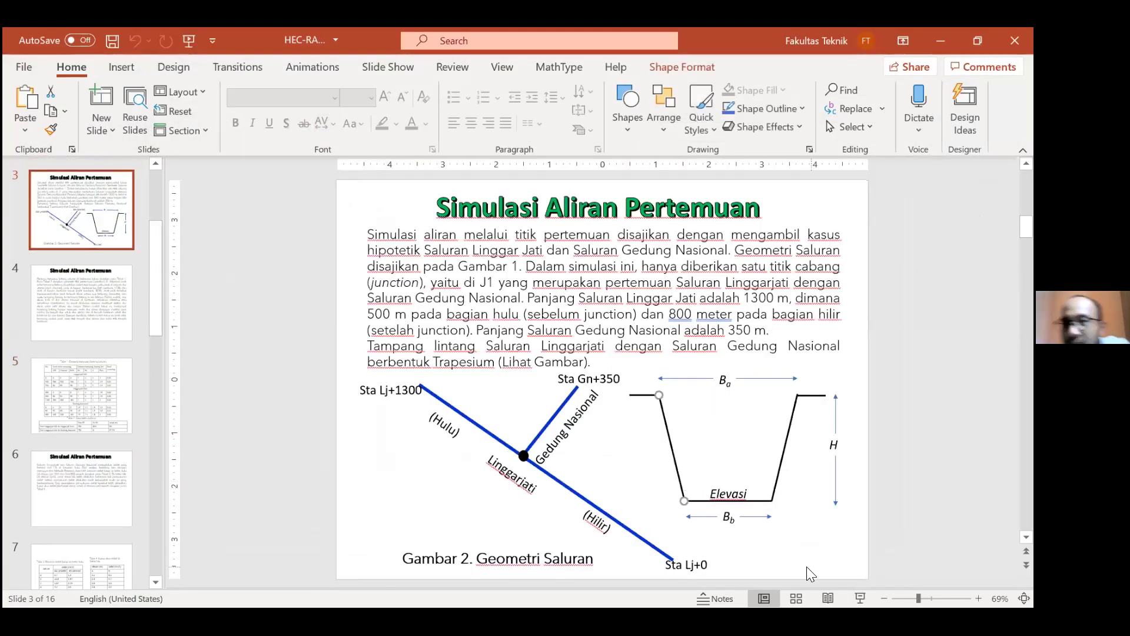
left_click(821, 530)
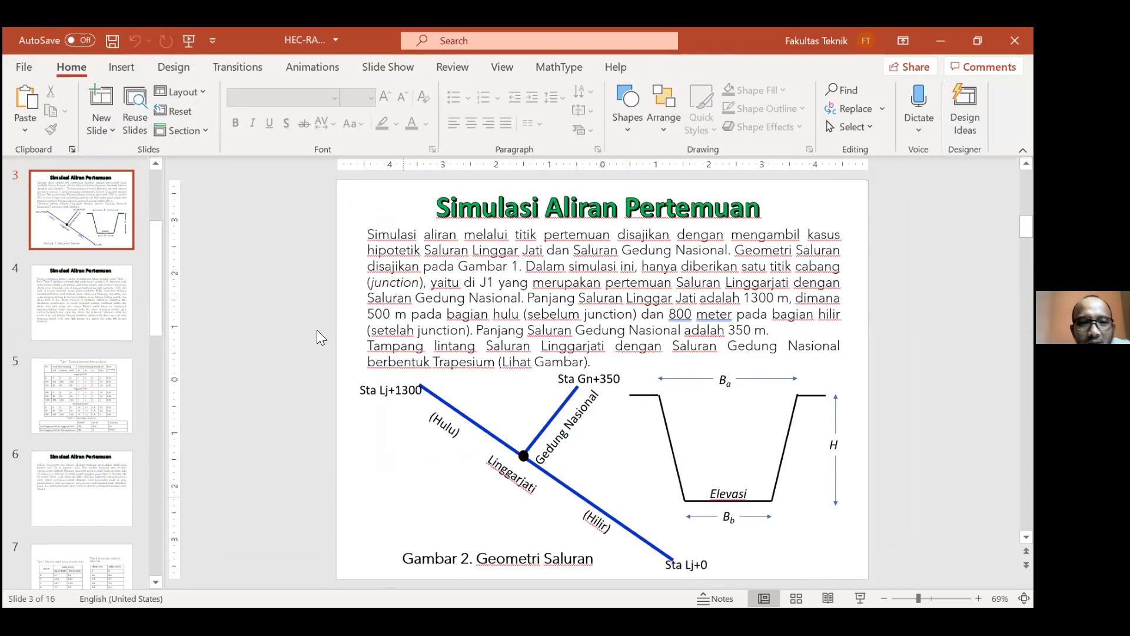
key("alt+Tab")
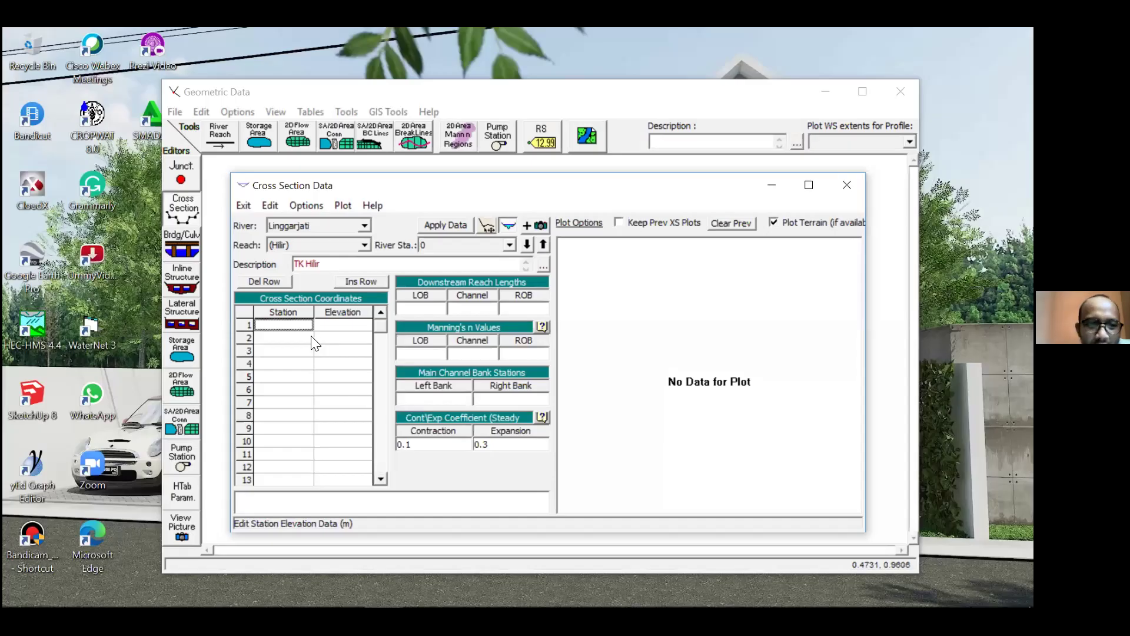
- Enter station 0 and elevation 1 as the first coordinate point of the TK Hilir cross section
type("0")
left_click(331, 328)
type("1")
left_click(297, 340)
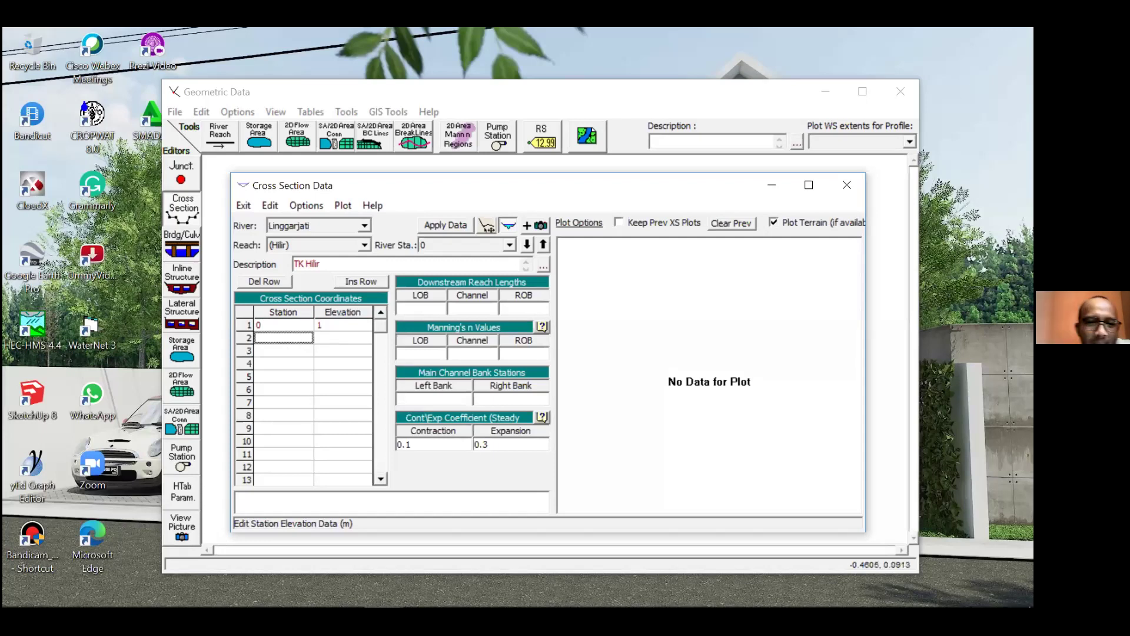
- Check the trapezoidal section diagram on slide 3 in PowerPoint, and set the first point's elevation to 3 in HEC-RAS
mouse_move(344, 605)
left_click(303, 591)
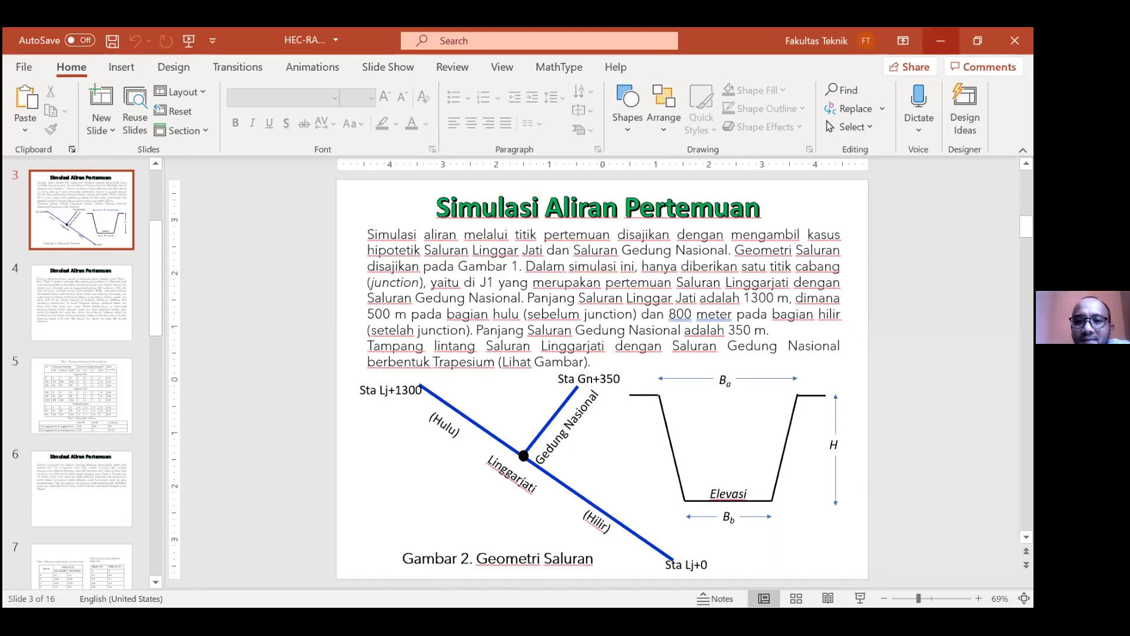
left_click(941, 40)
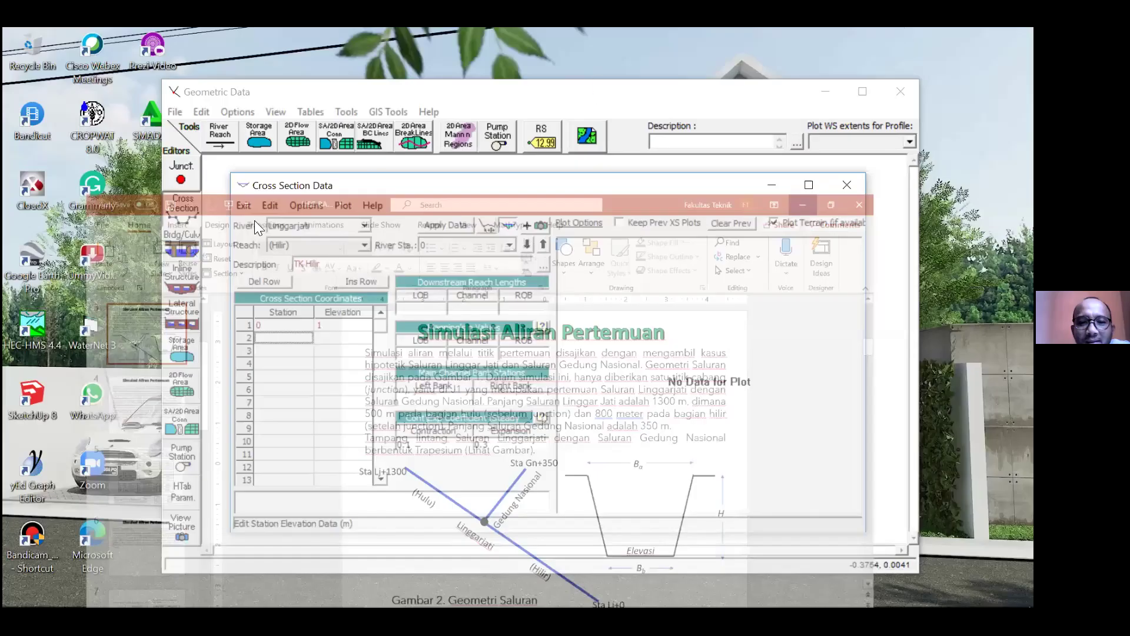
left_click(339, 325)
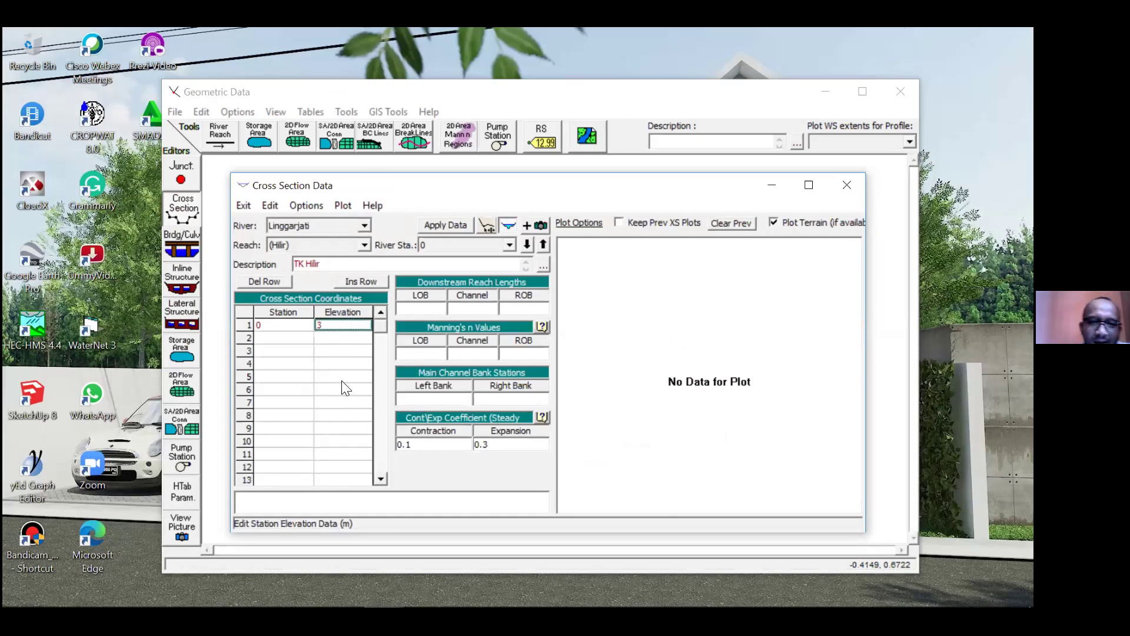
- Enter the channel bed points as station 0.5 with elevation 1 and station 2.5 with elevation 1
left_click(291, 341)
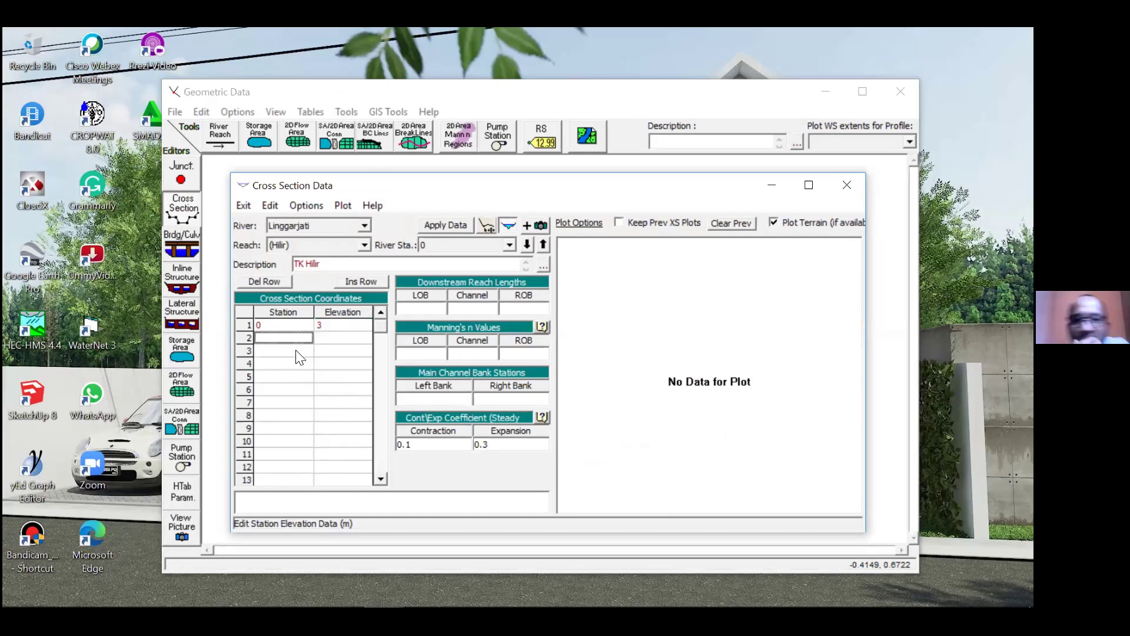
type("0.5")
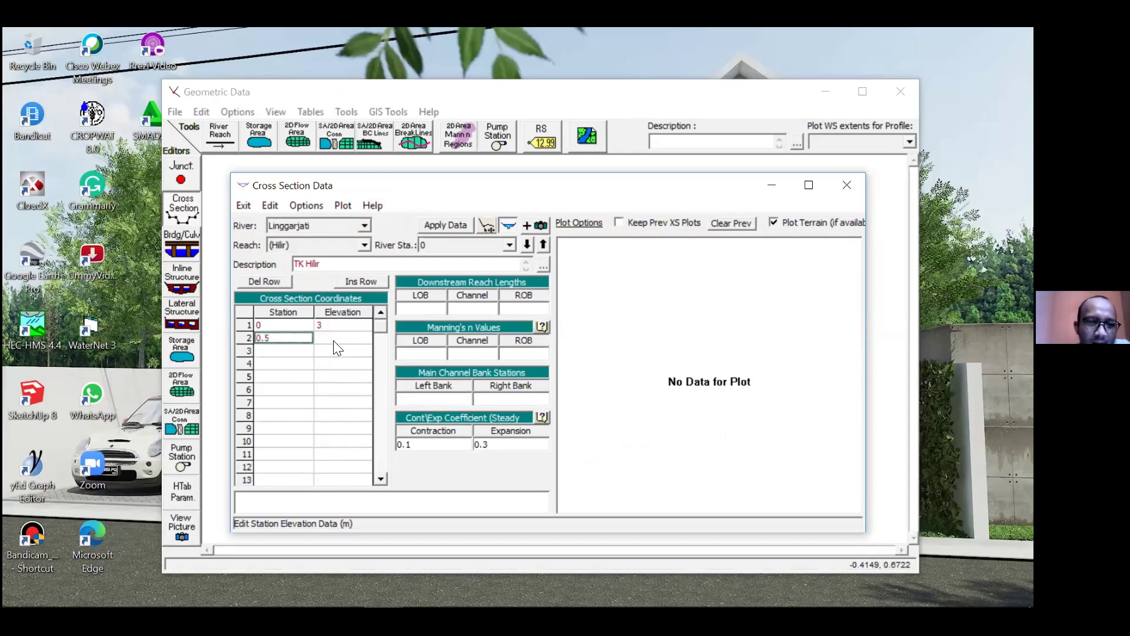
left_click(338, 339)
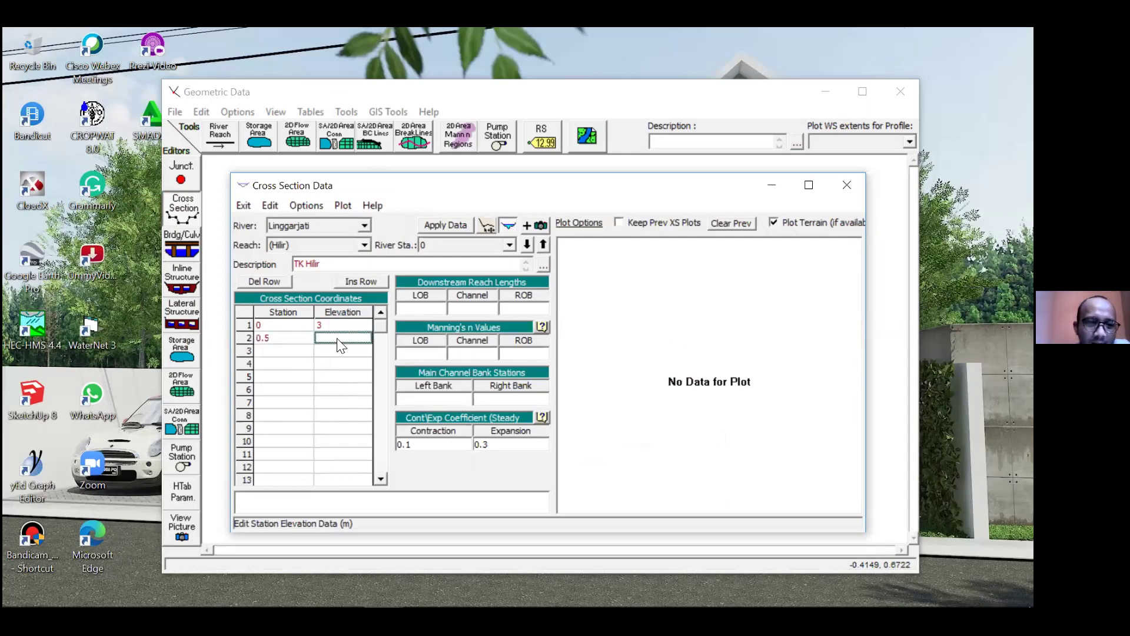
type("1")
left_click(289, 352)
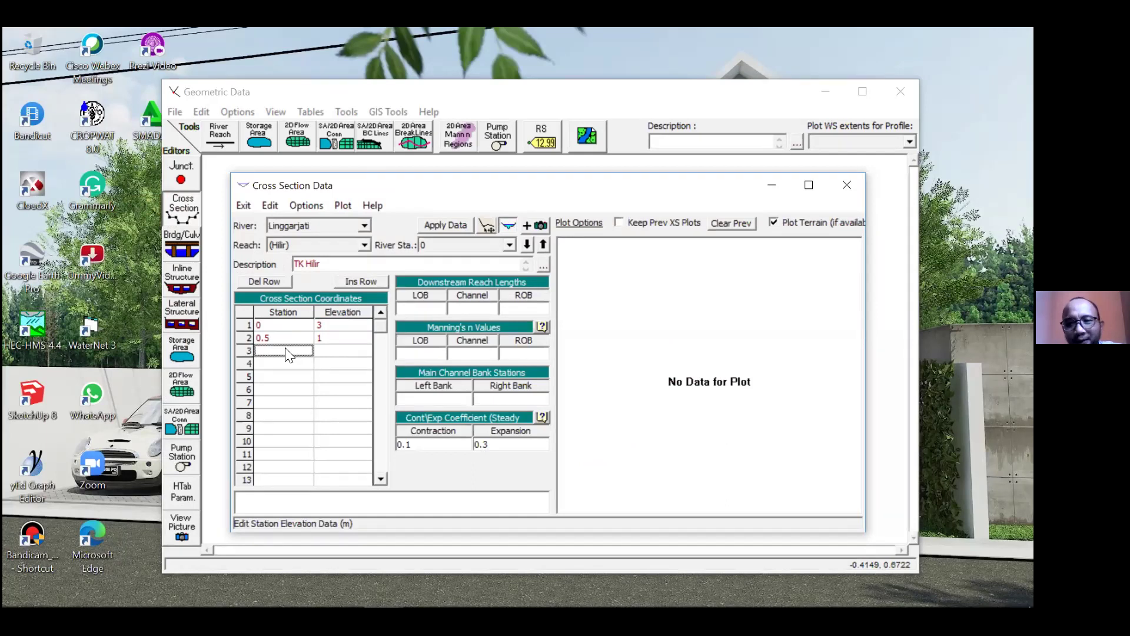
type("2.5")
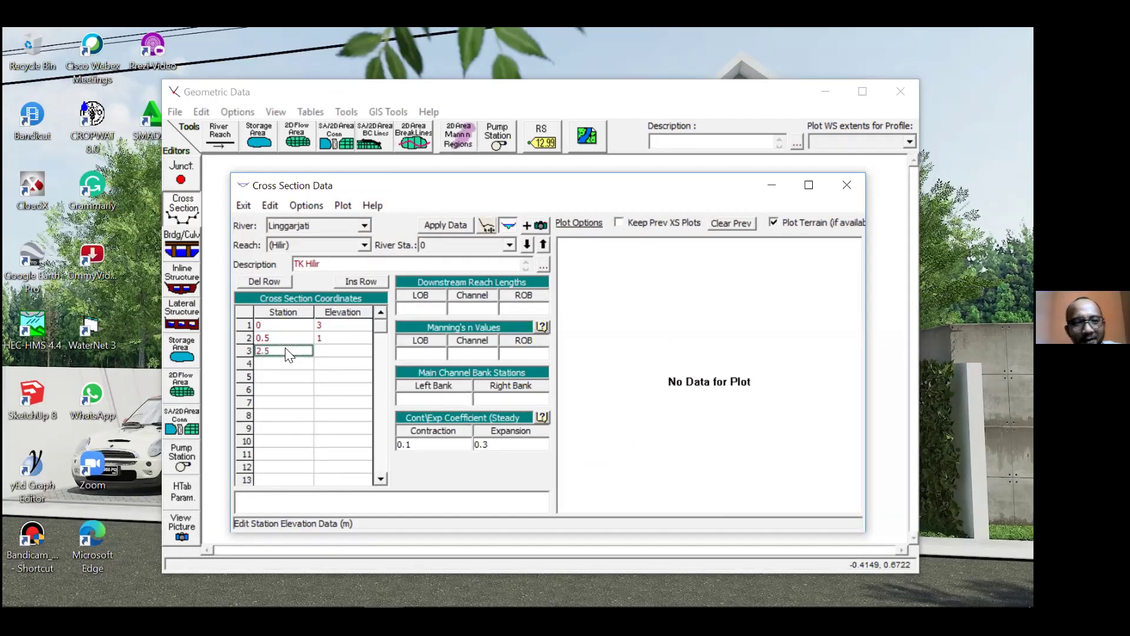
left_click(340, 352)
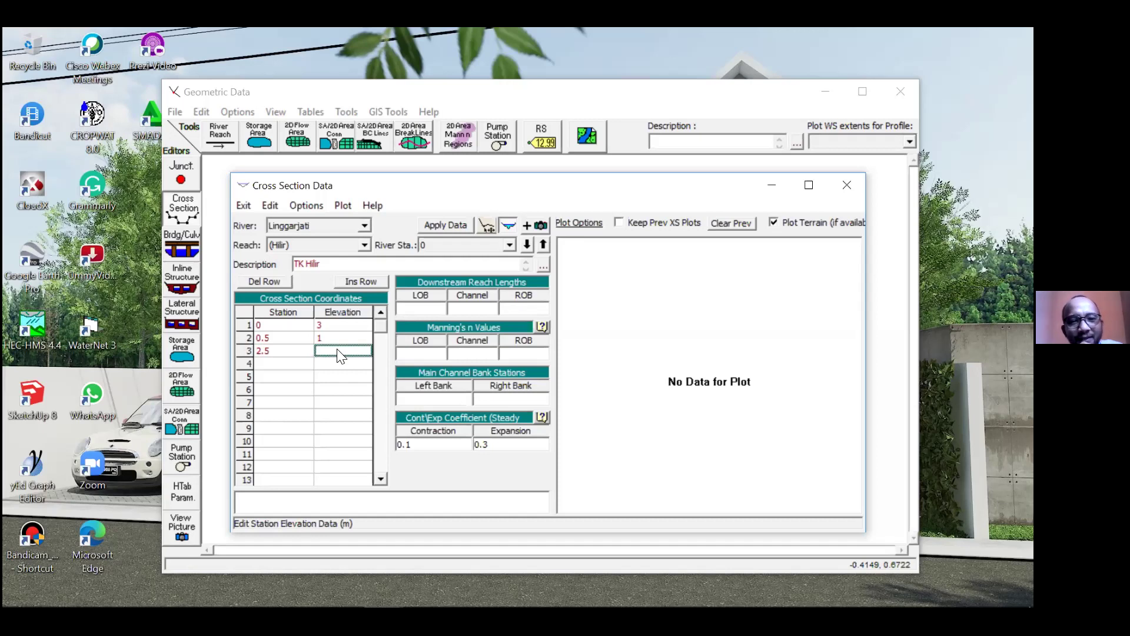
type("2")
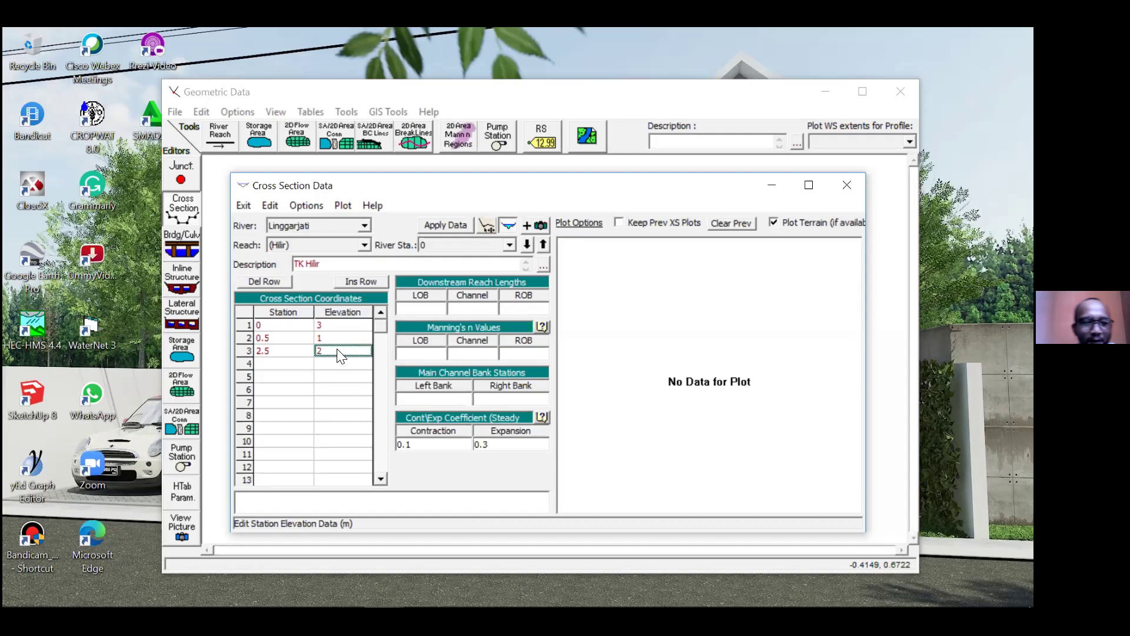
- Enter the fourth coordinate point at station 3 with elevation 3, and apply the cross section data
left_click(293, 369)
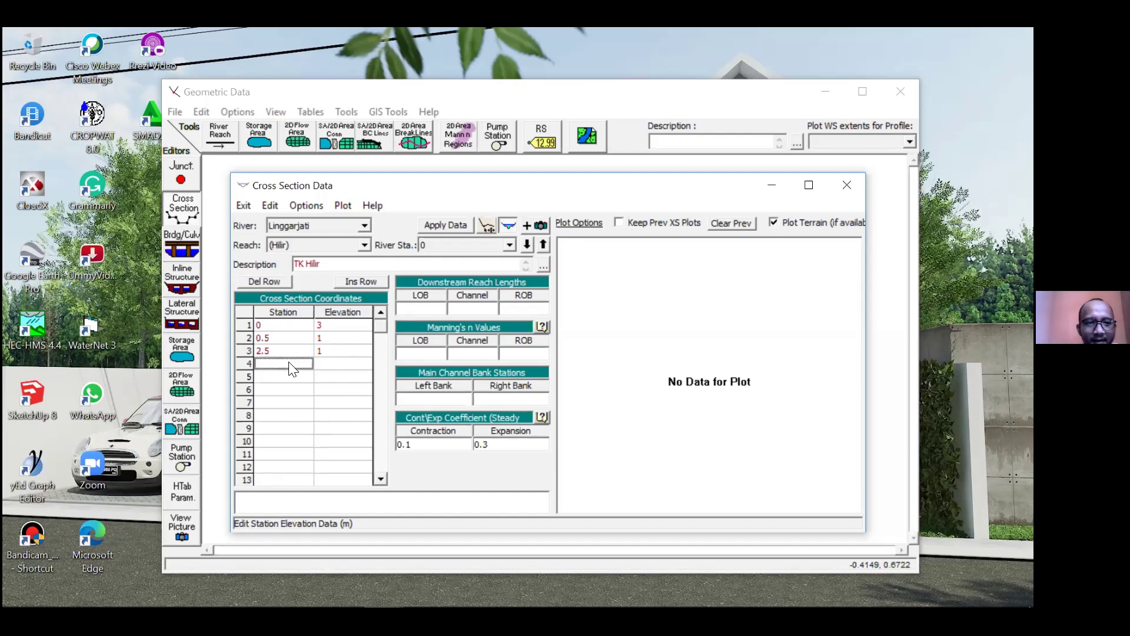
type("3")
key("Tab")
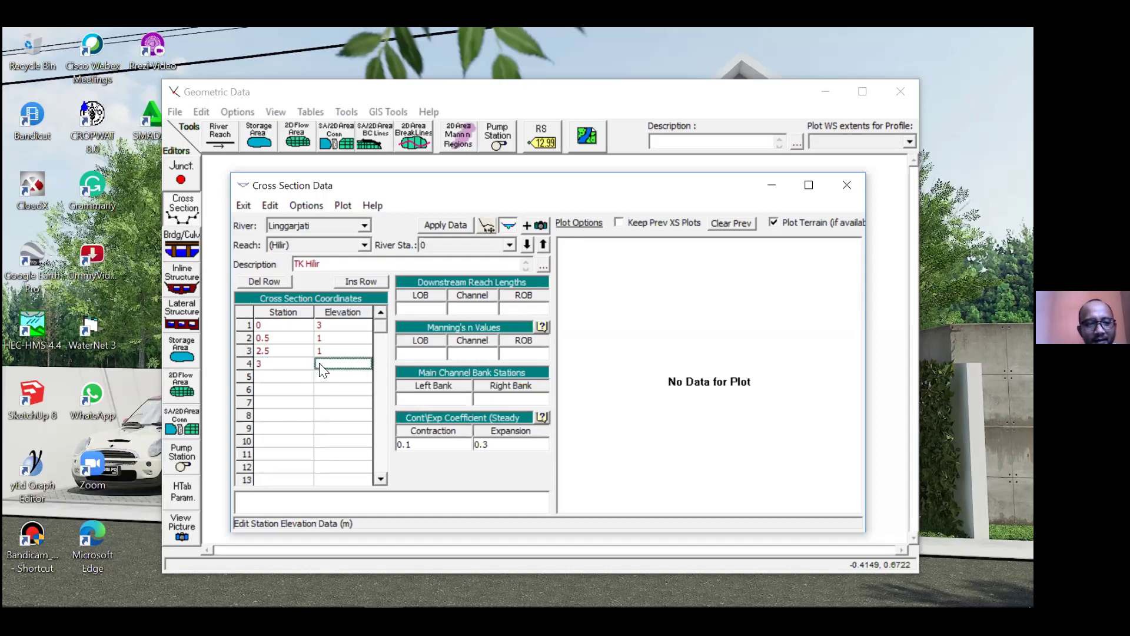
type("3")
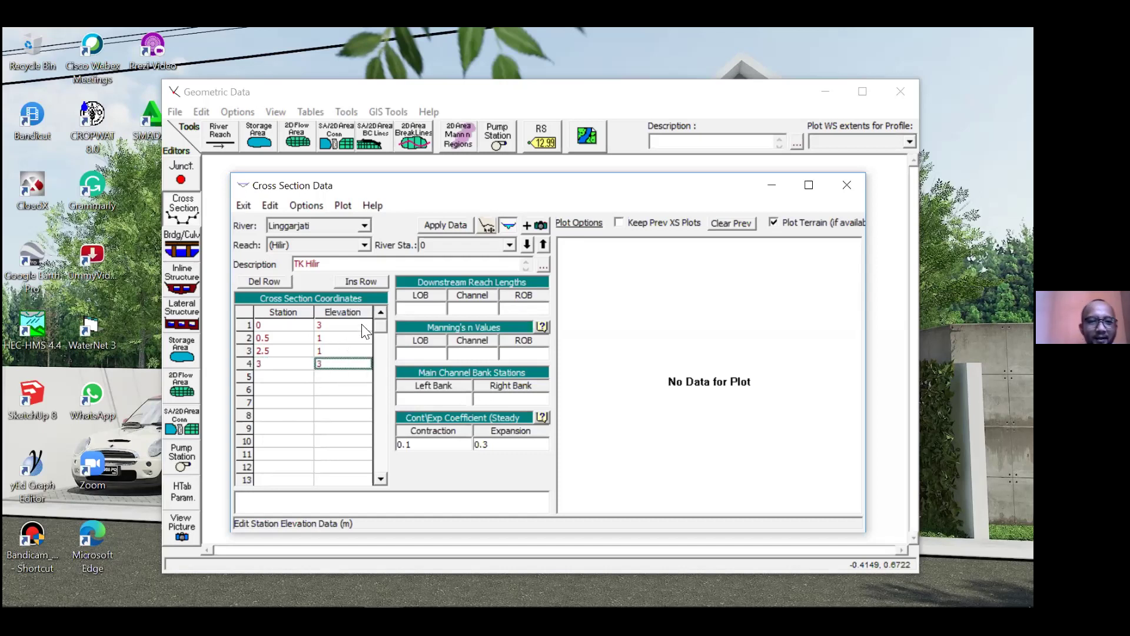
left_click(447, 225)
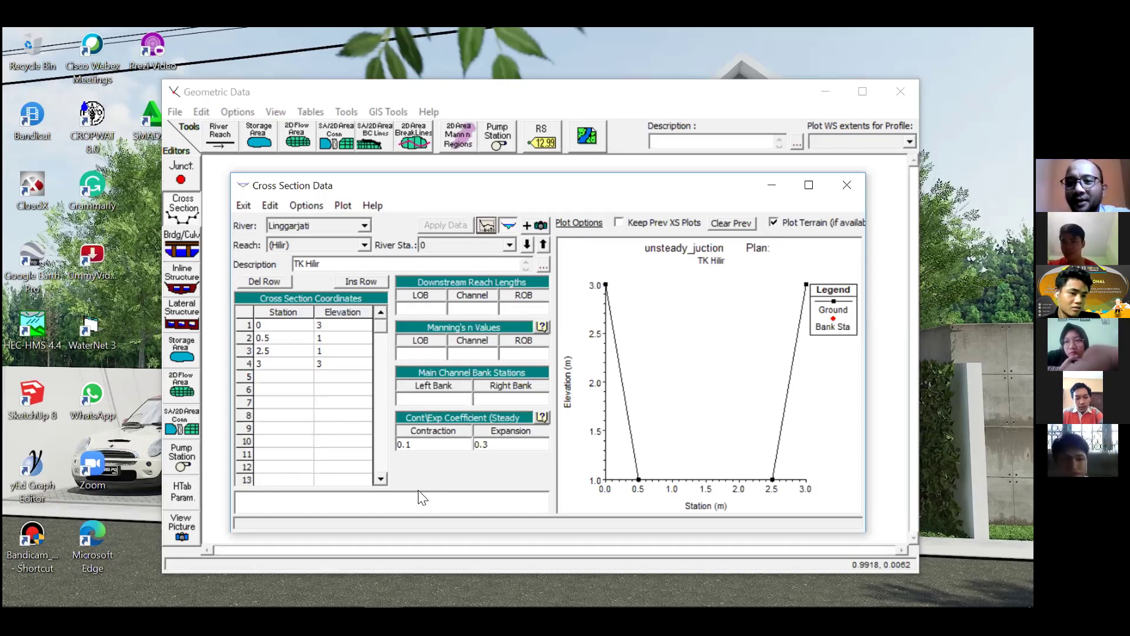
- Set the downstream reach lengths of the station 0 cross section to 0 for LOB, Channel and ROB
left_click(266, 353)
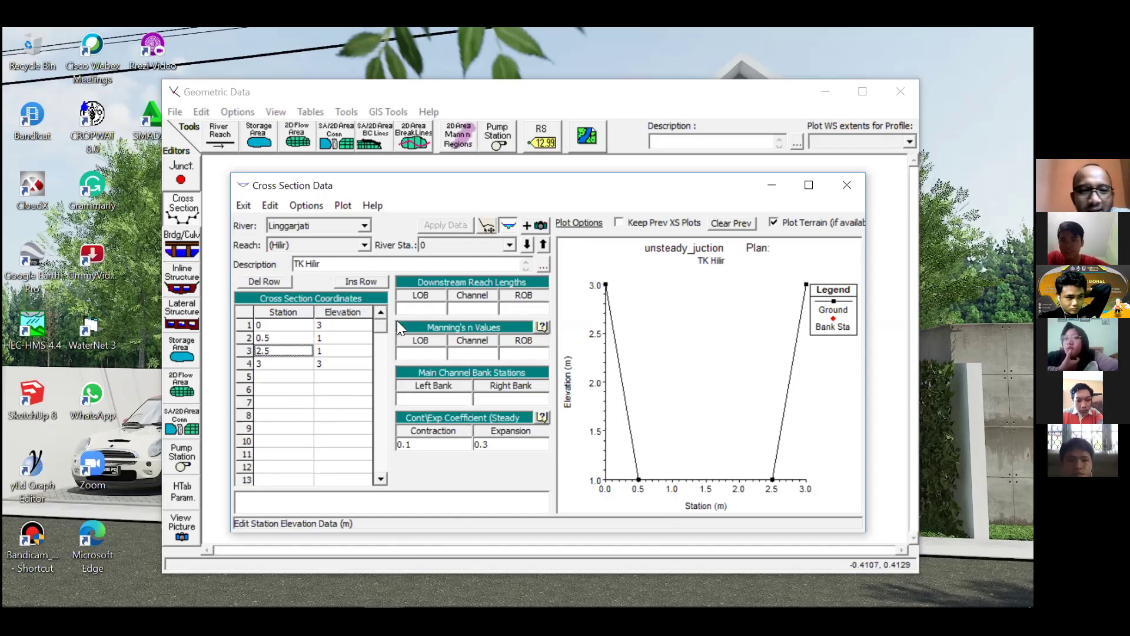
left_click(411, 311)
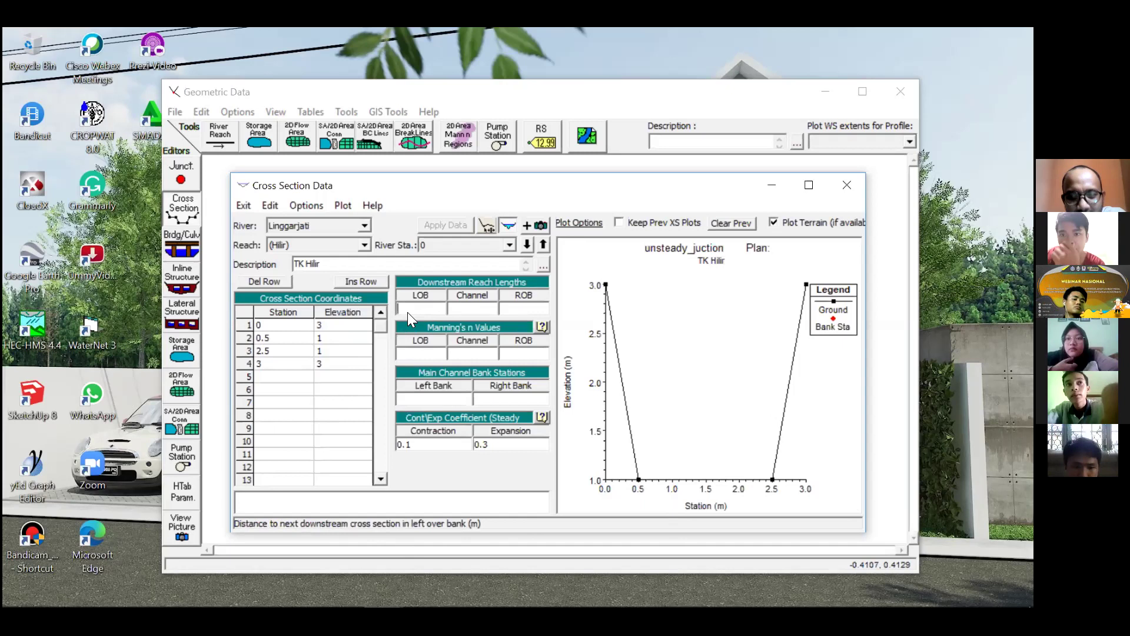
type("0")
left_click(459, 309)
left_click(517, 310)
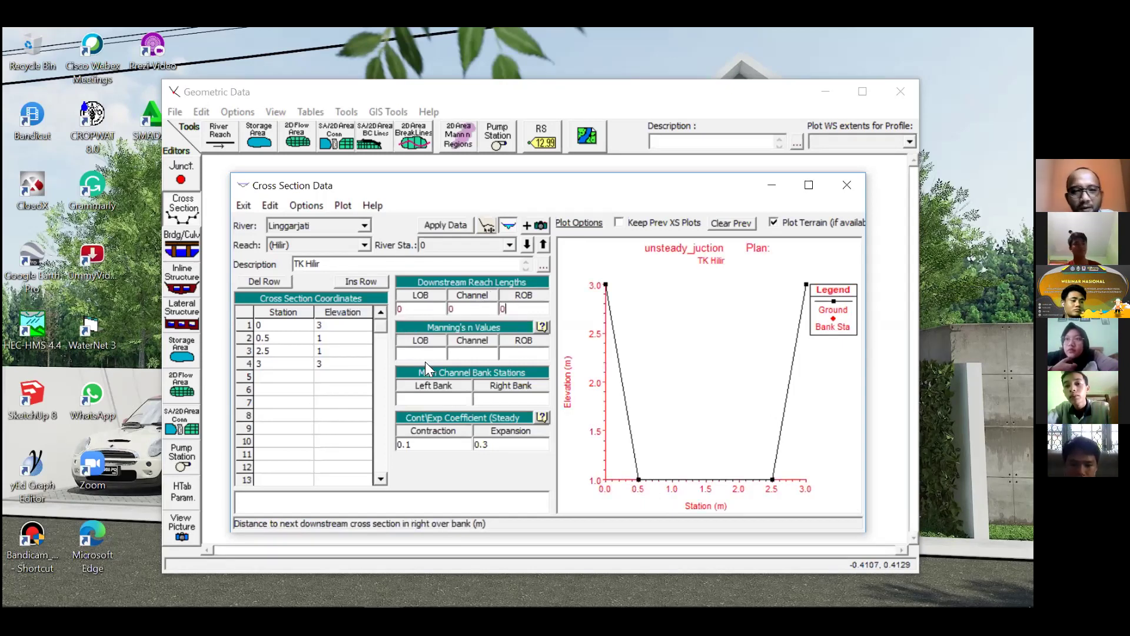
- Set the Manning's n values to 0.03 for LOB, Channel and ROB
left_click(423, 353)
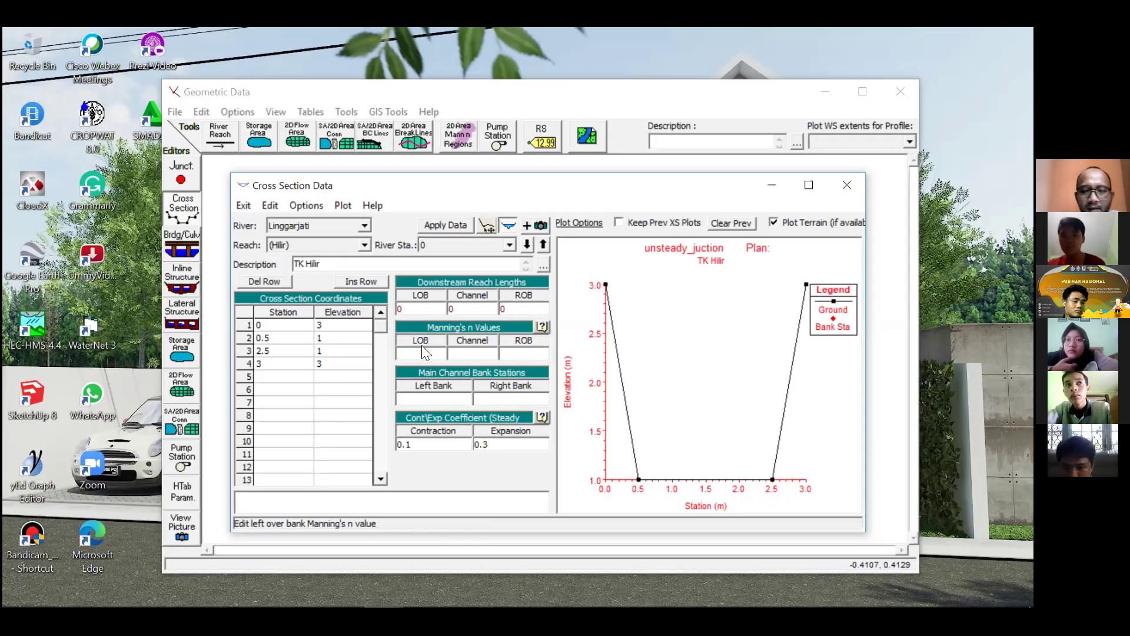
type("0.03")
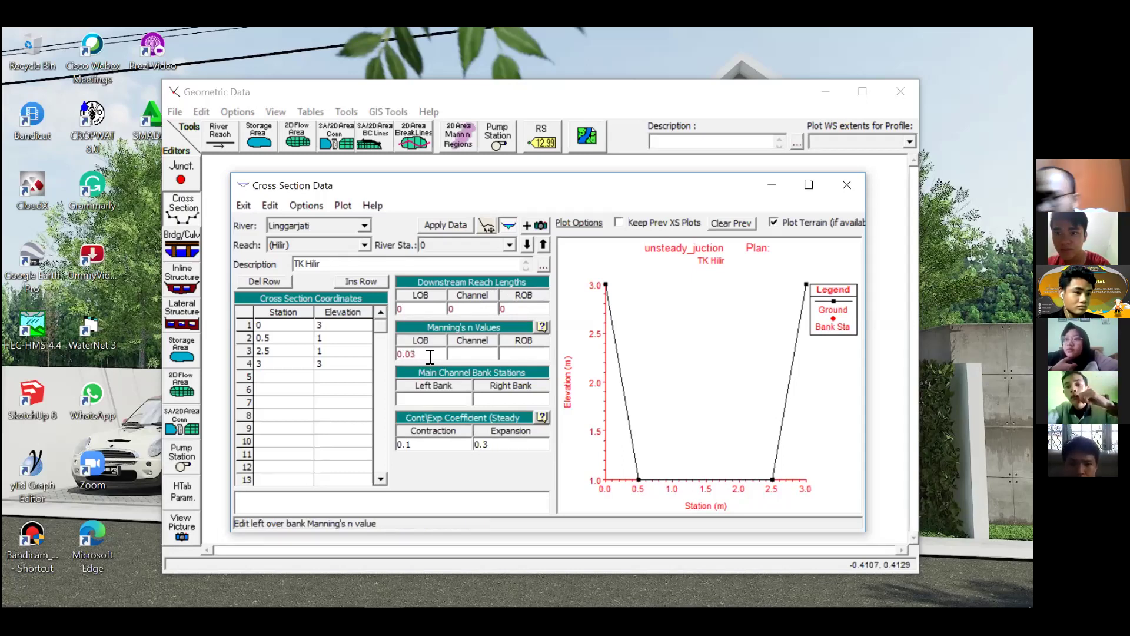
key("shift+Home")
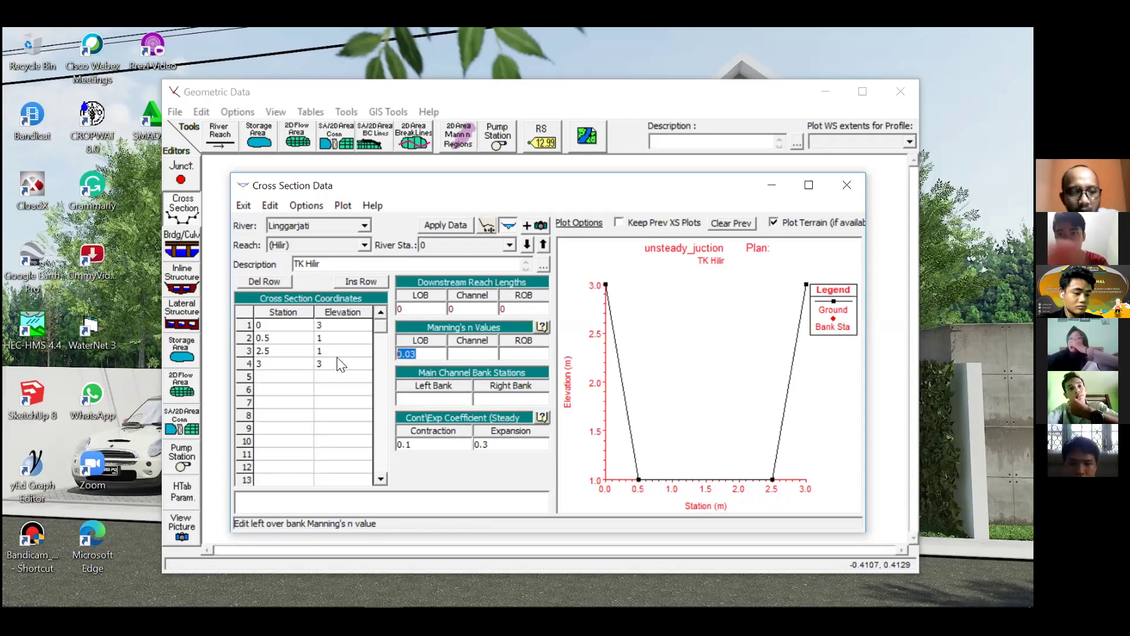
key("ctrl+c")
left_click(463, 353)
key("ctrl+v")
left_click(502, 353)
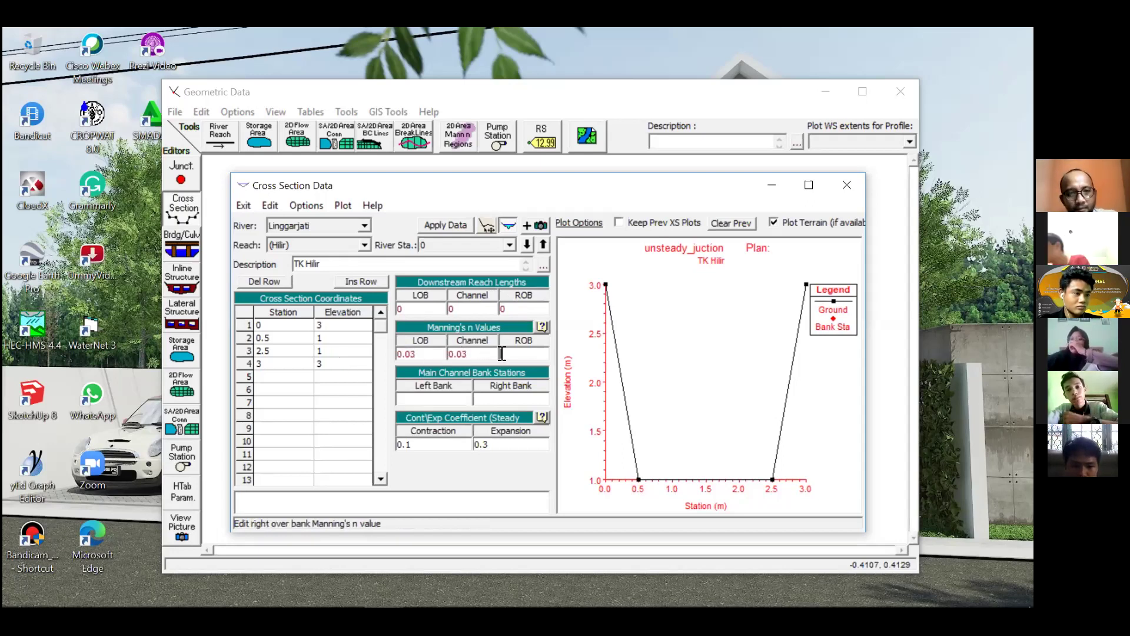
- Set the main channel bank stations to 0 for the left bank and 3 for the right bank, and apply the data
left_click(447, 400)
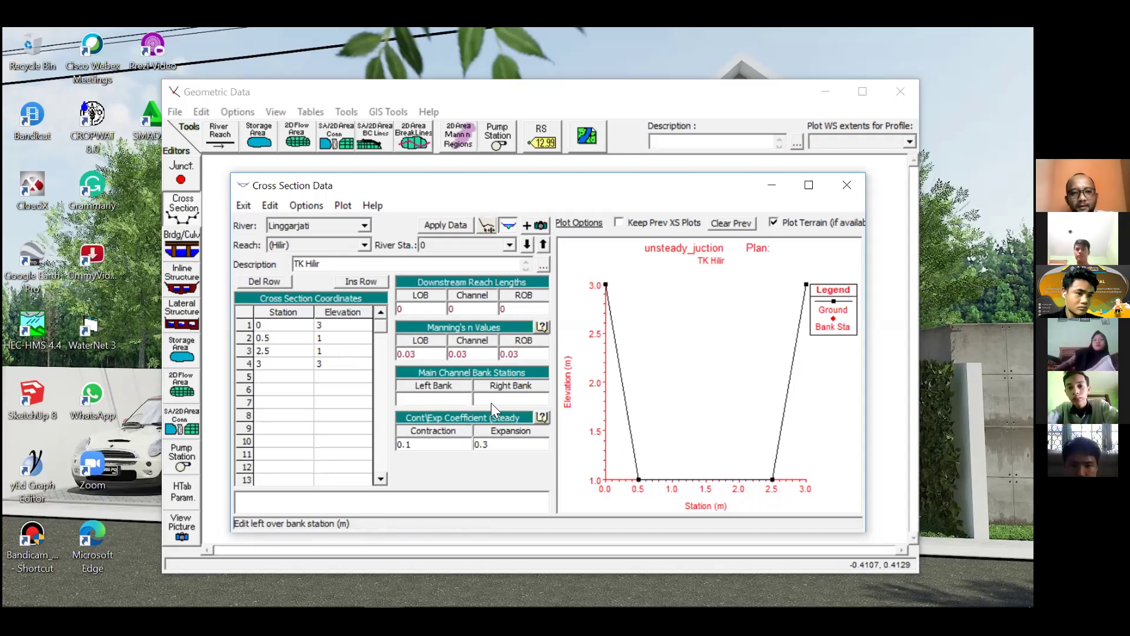
mouse_move(383, 605)
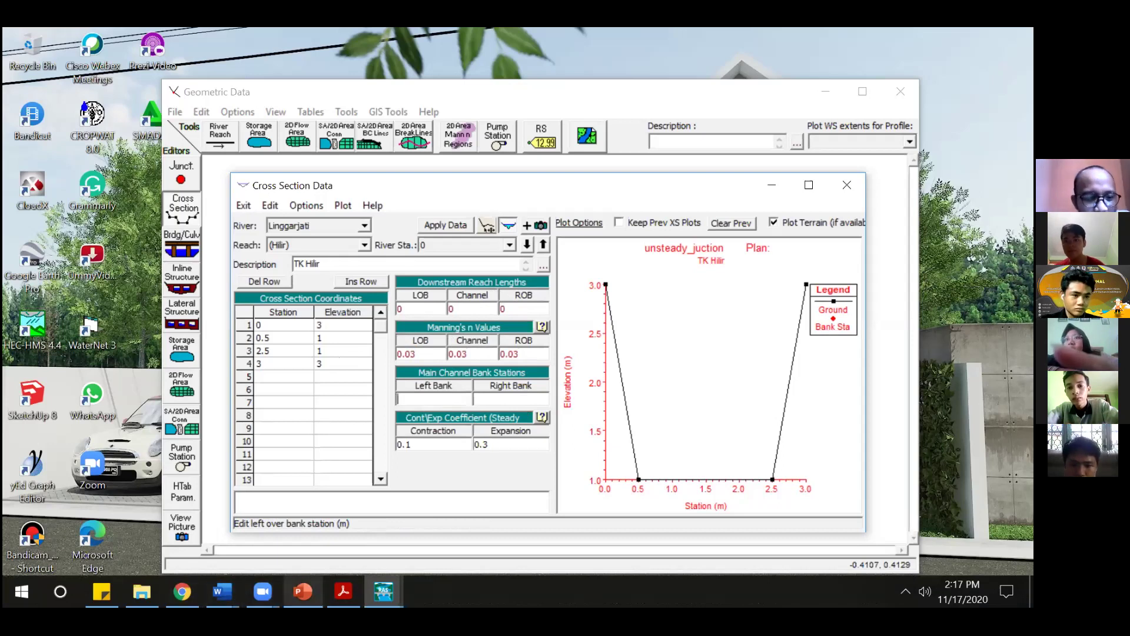
mouse_move(344, 591)
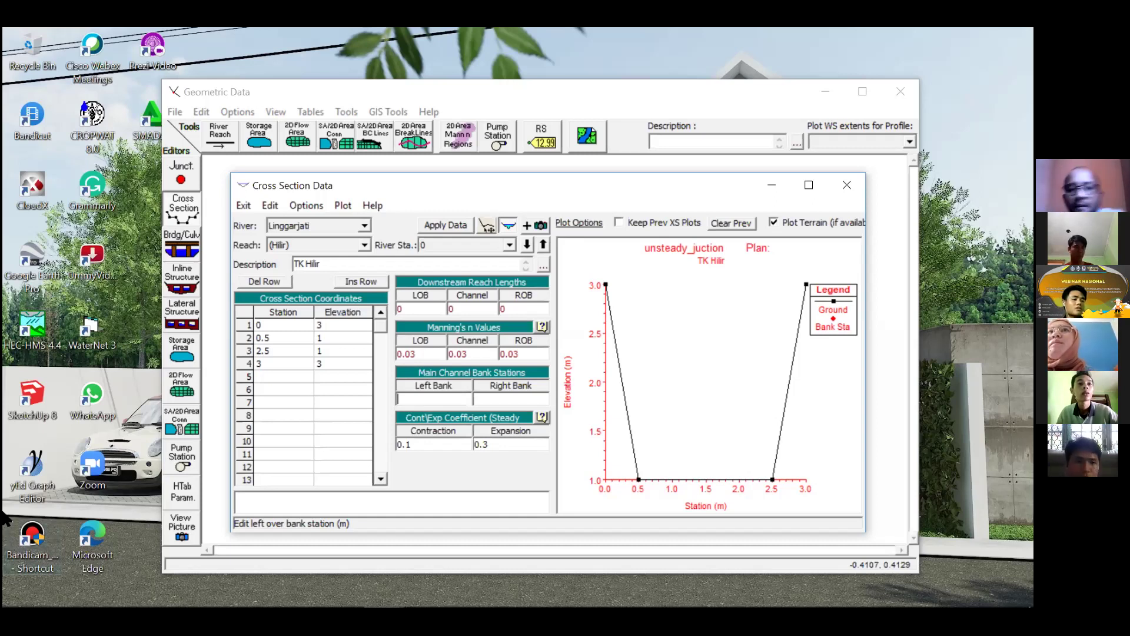
left_click(278, 327)
left_click(278, 363)
left_click(436, 403)
type("0")
left_click(503, 400)
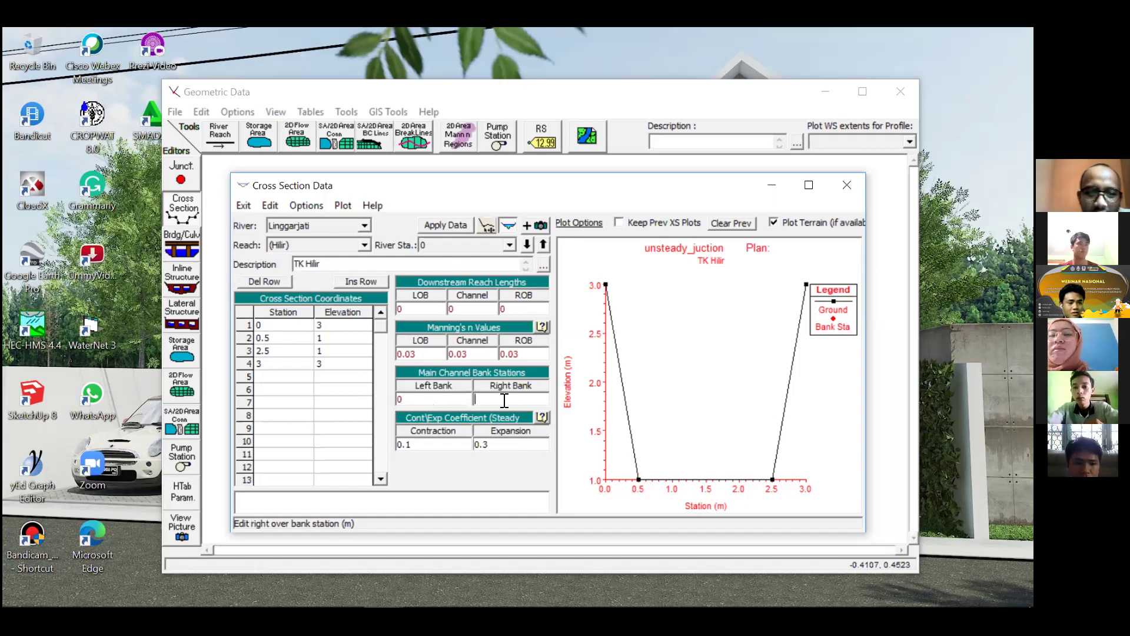
type("3")
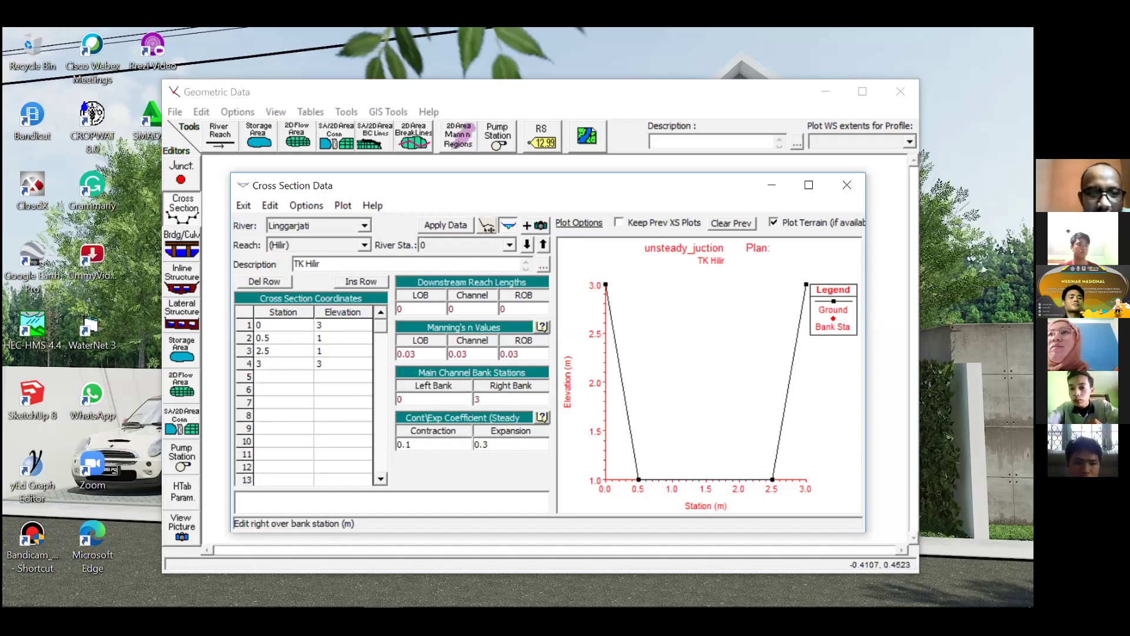
left_click(441, 228)
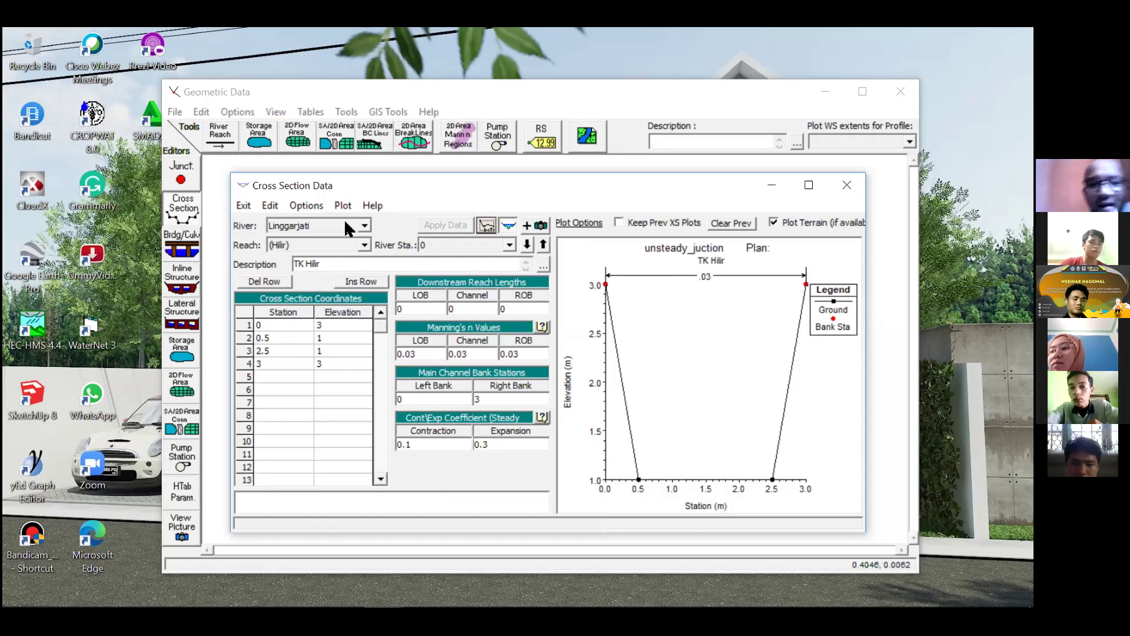
- Copy the current cross section to river station 700 in Linggarjati (Hilir), checking the dimension table on slide 5 in PowerPoint
left_click(300, 203)
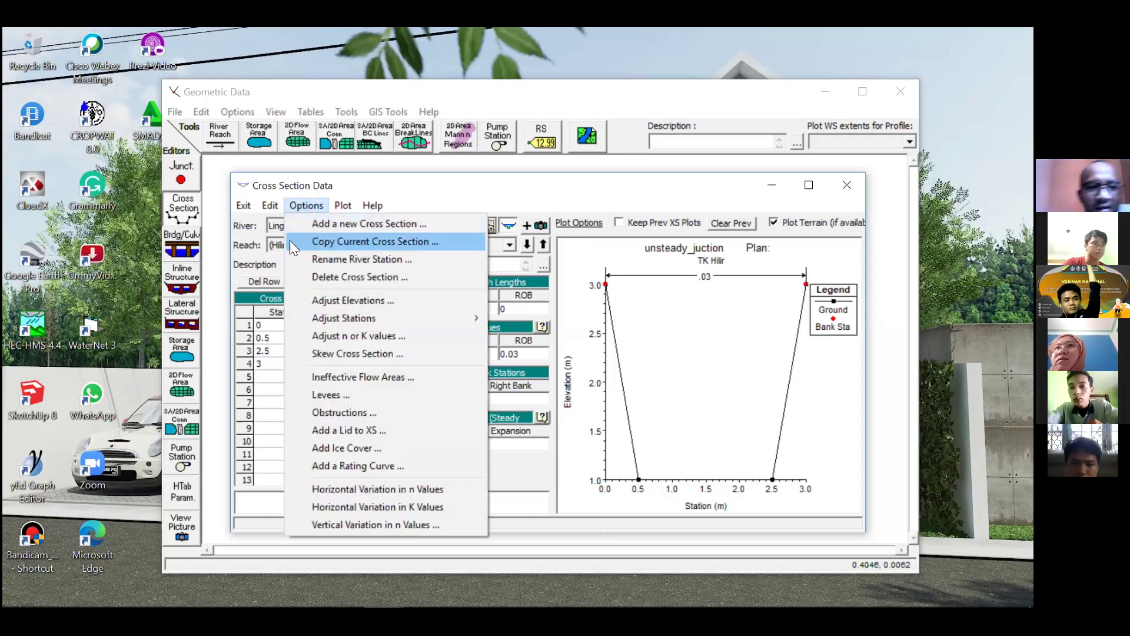
left_click(358, 242)
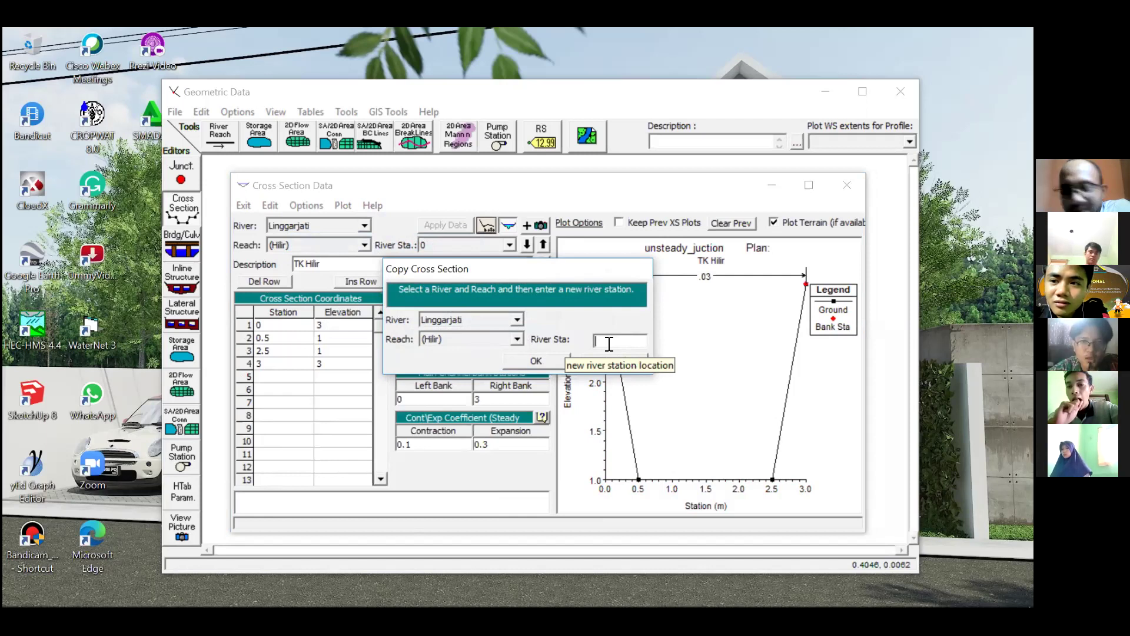
mouse_move(60, 604)
left_click(303, 592)
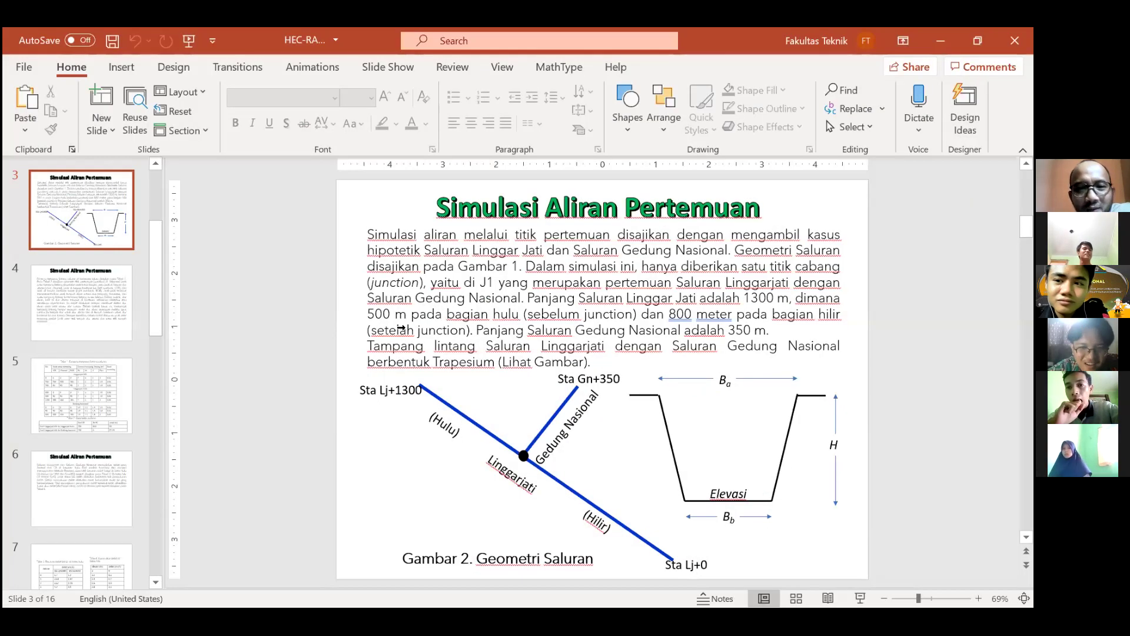
key("Page_Down")
key("Page_Down")
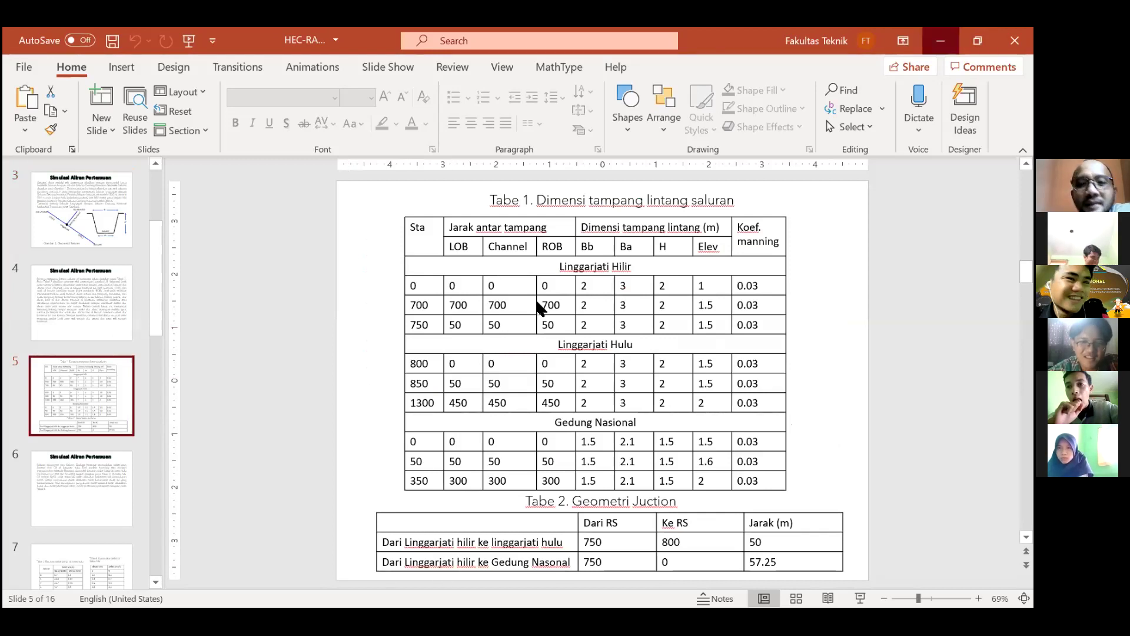
left_click(941, 41)
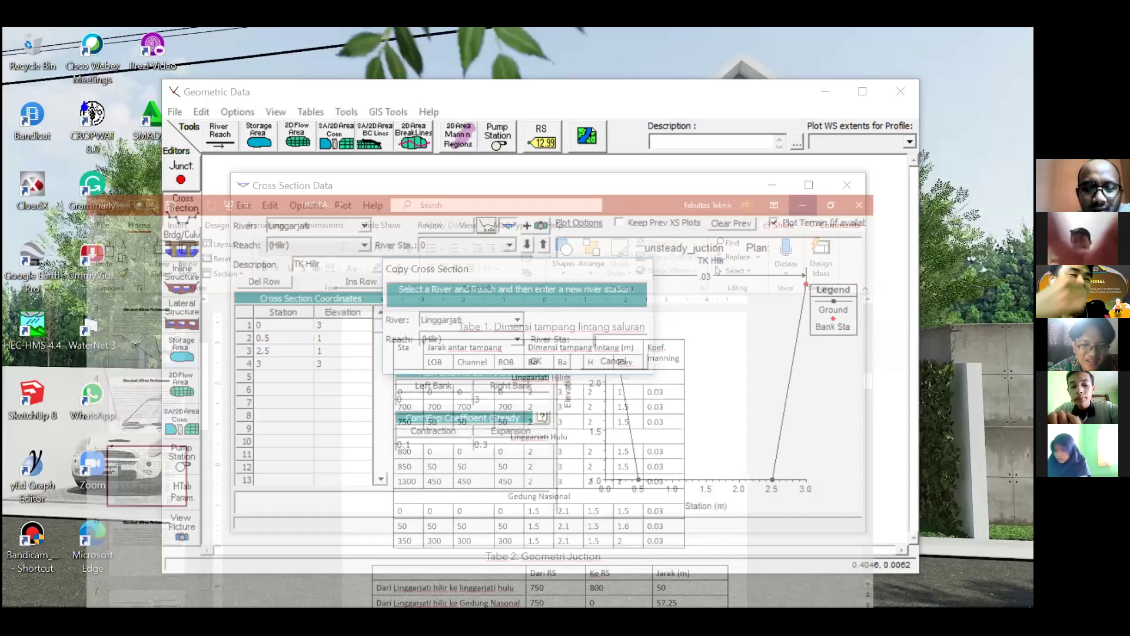
type("700")
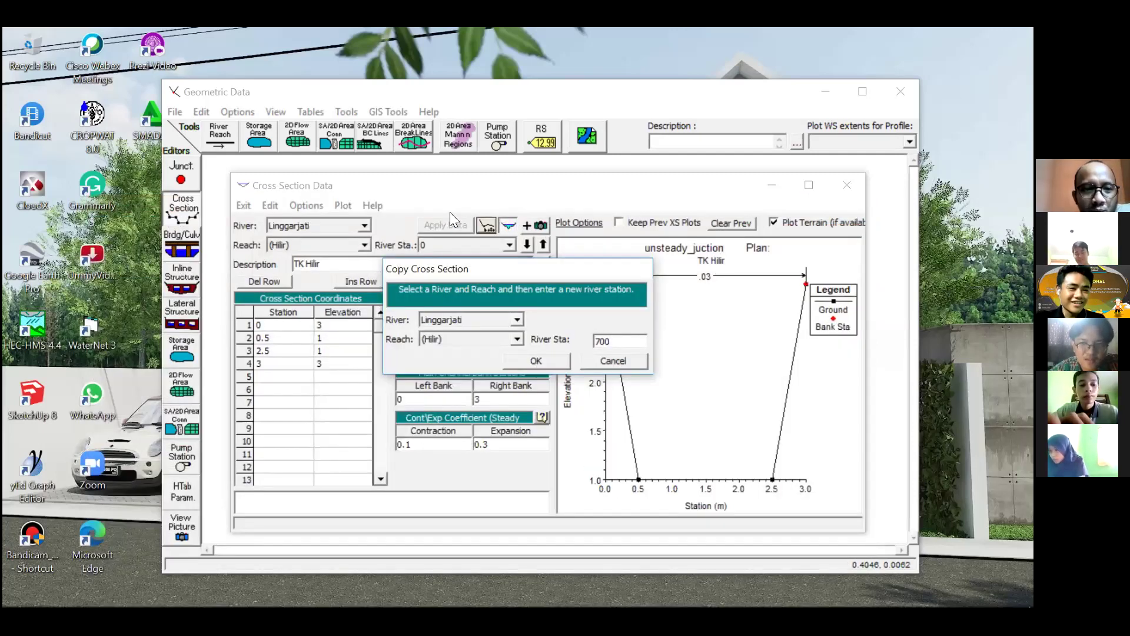
key("Return")
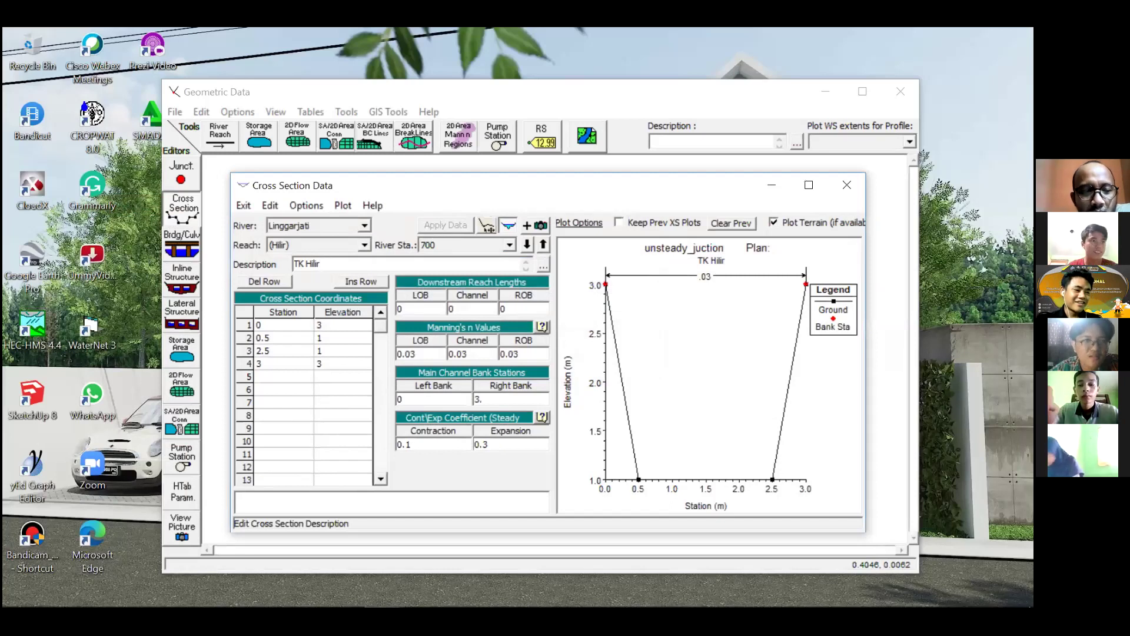
- Set the station 700 cross section elevations to 3.5, 1.5, 1.5 and 3.5, consulting the dimension table on slide 5 in PowerPoint
left_click(303, 591)
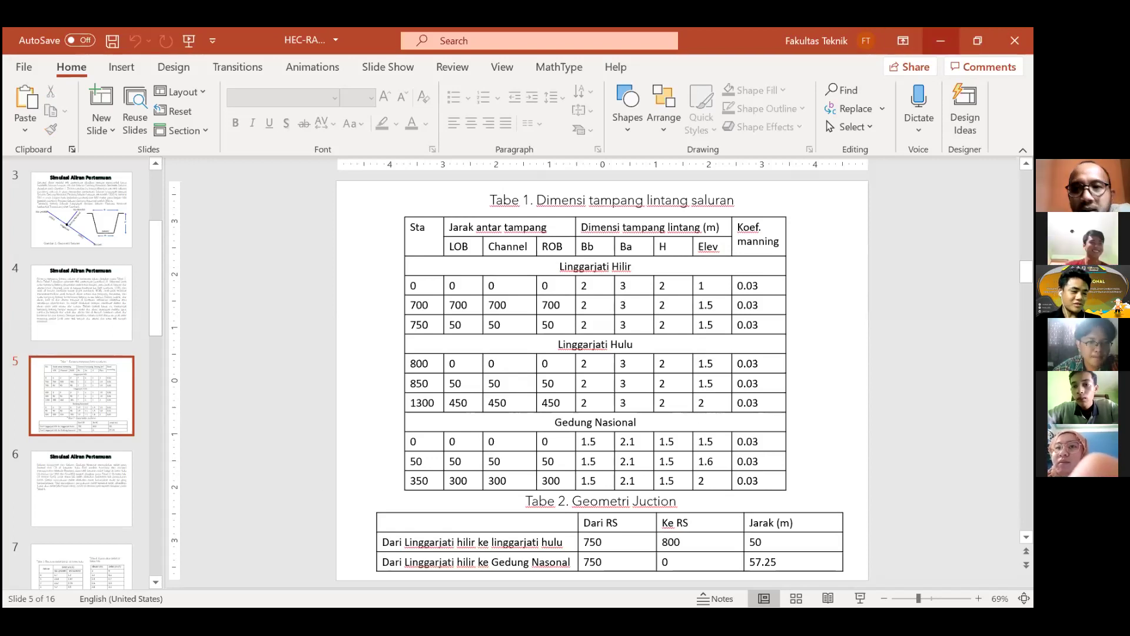
key("alt+Tab")
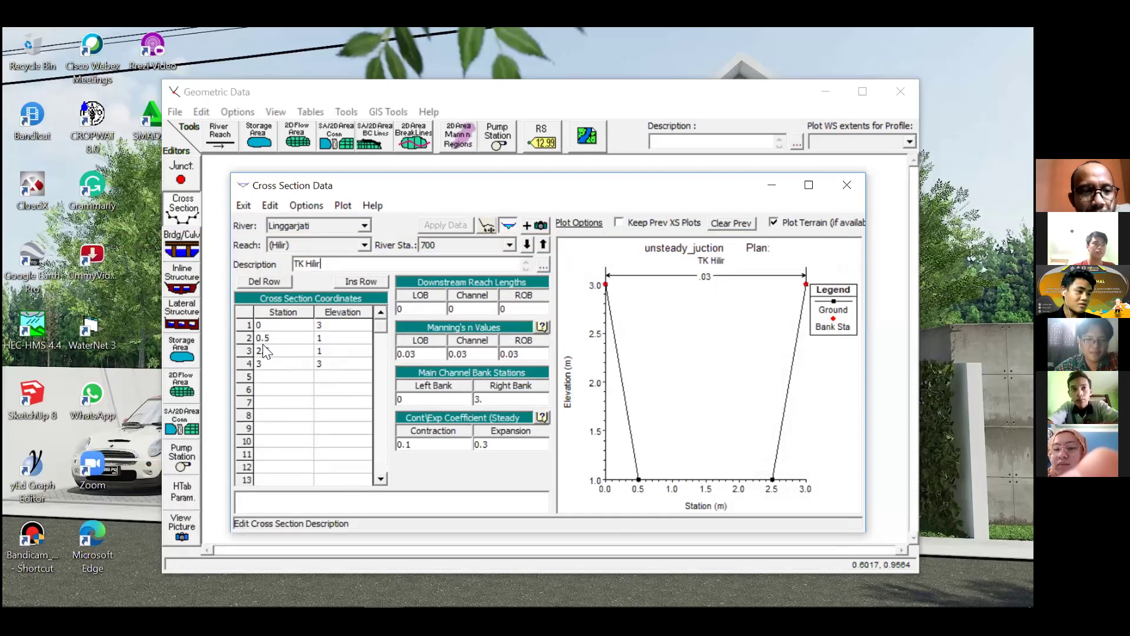
left_click(268, 324)
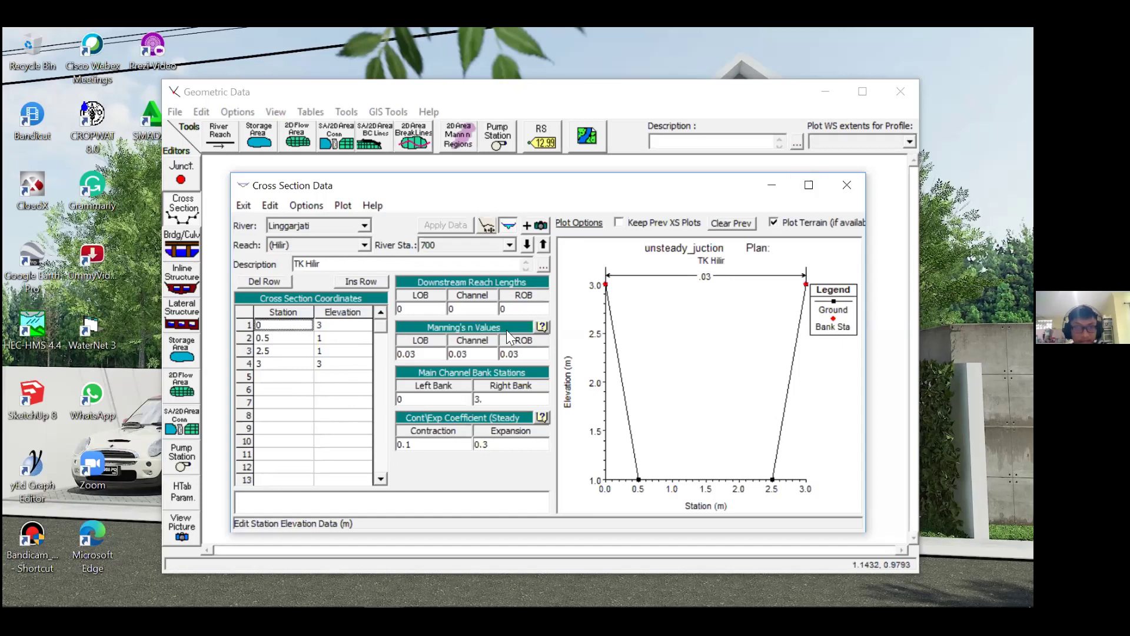
left_click(336, 325)
left_click(333, 322)
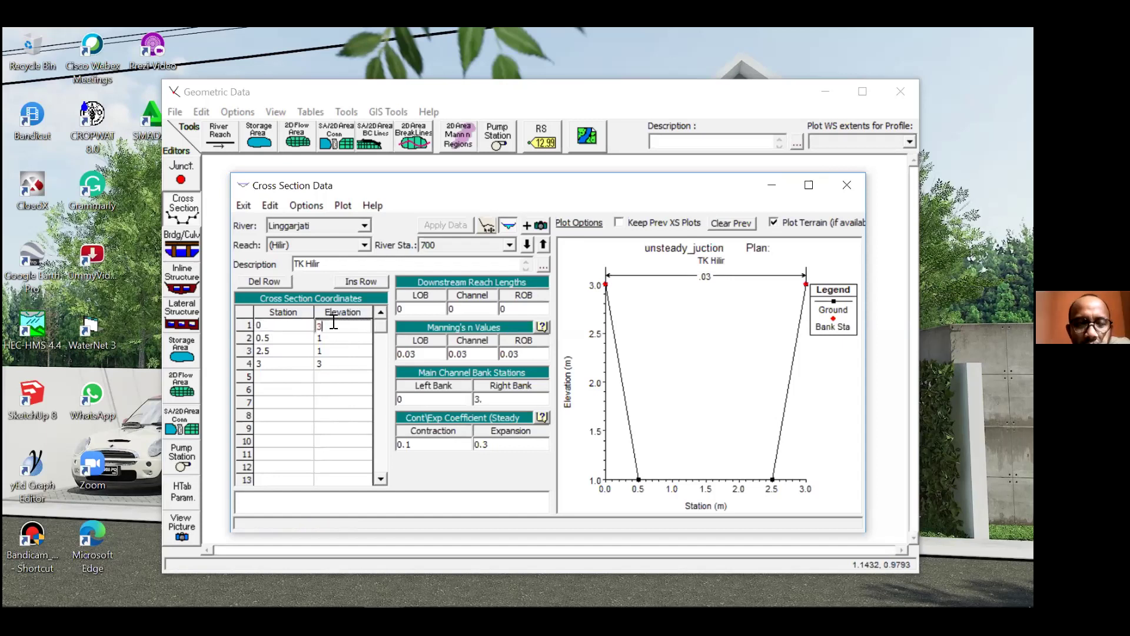
type(".5")
left_click(342, 337)
left_click(342, 338)
type(".5")
left_click(340, 352)
type(".5")
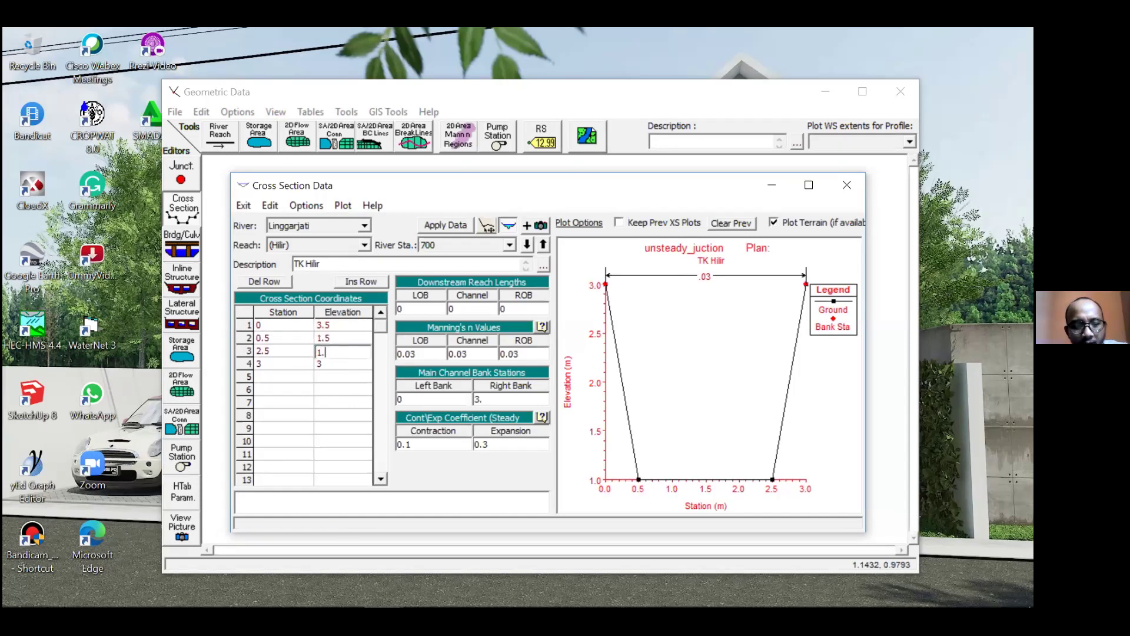
left_click(337, 366)
type(".5")
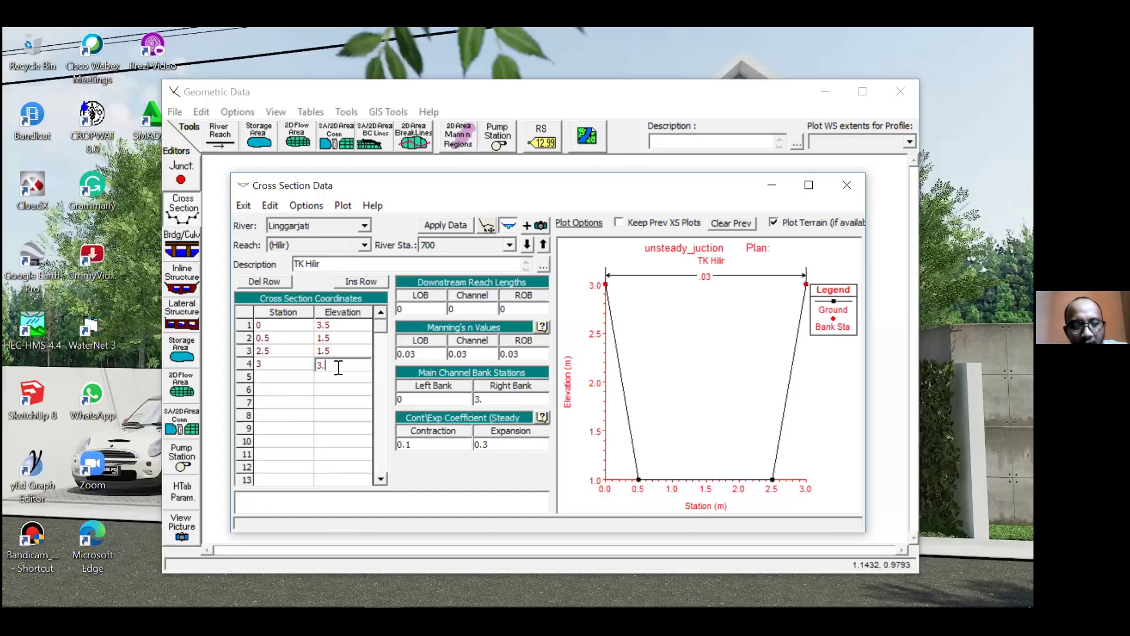
- Set the downstream reach lengths of the station 700 cross section to 700 for LOB, Channel and ROB, and apply the data
left_click(433, 309)
left_click_drag(433, 309, 391, 309)
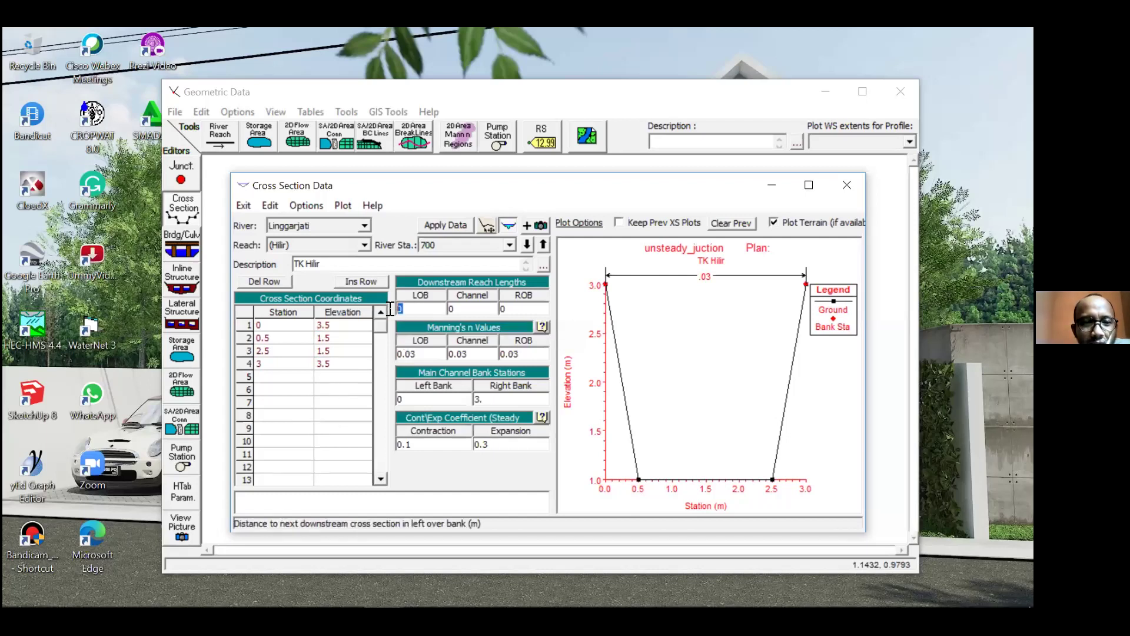
type("700")
key("Tab")
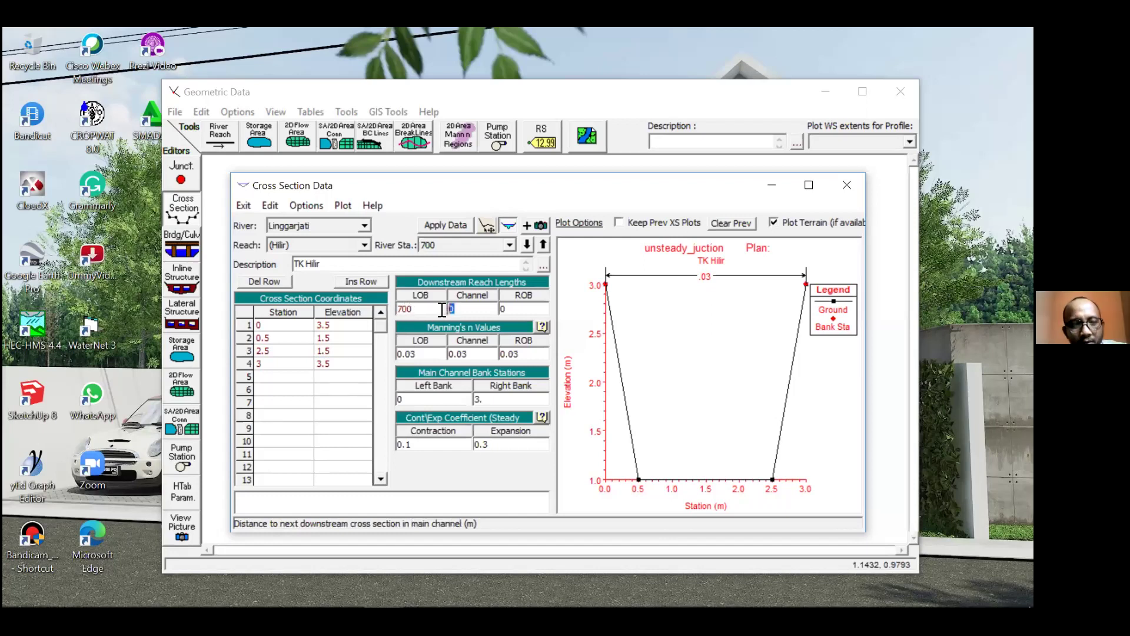
type("700")
key("Tab")
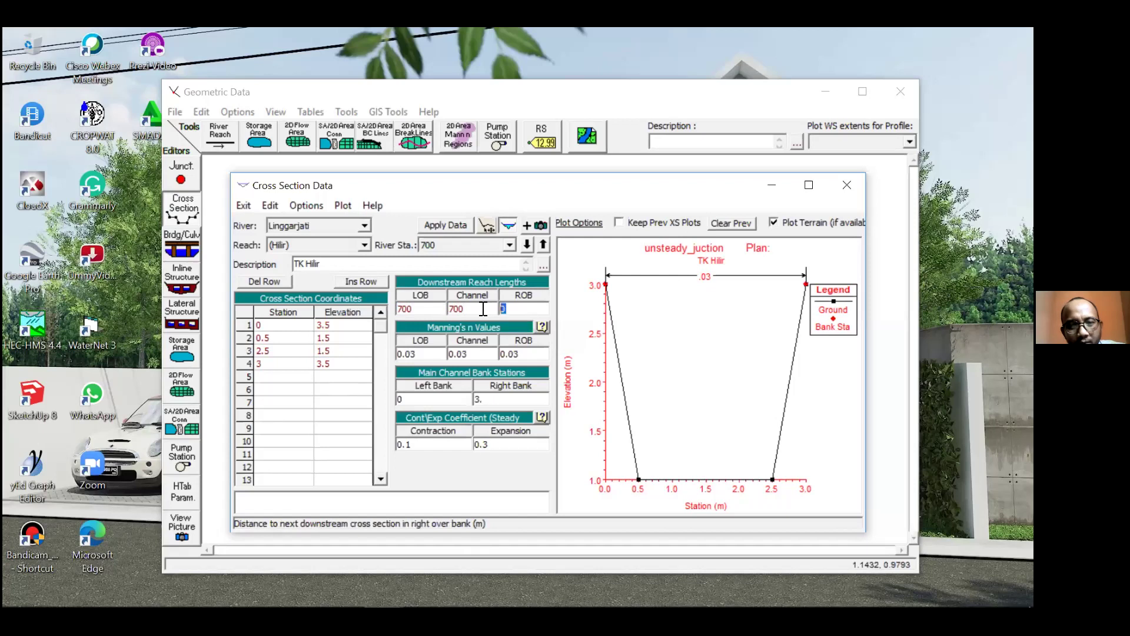
type("700")
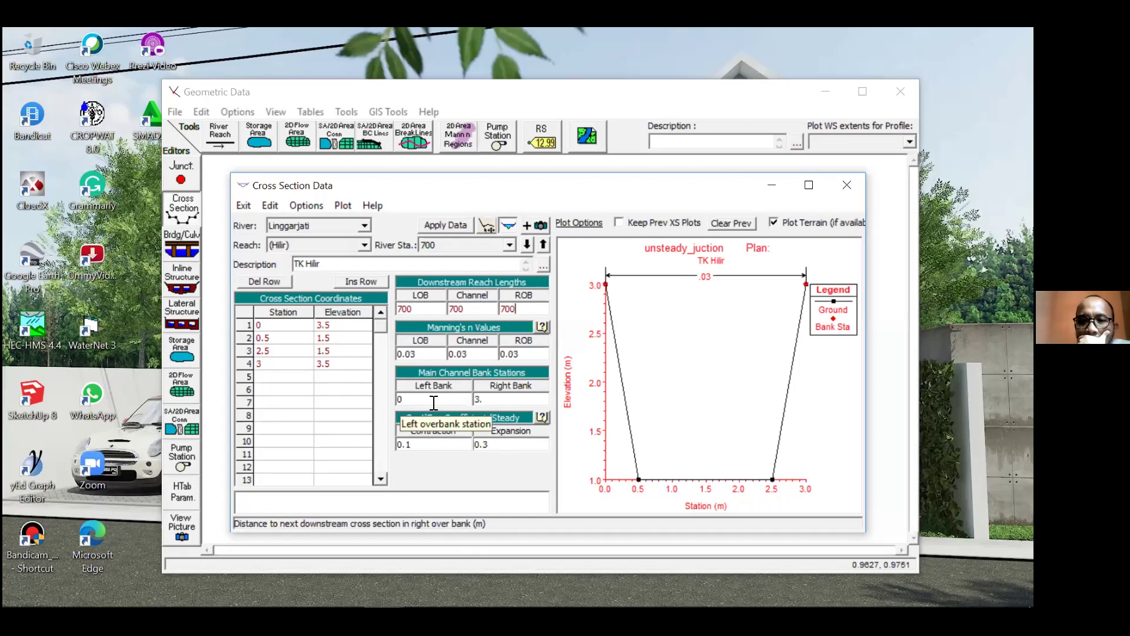
left_click(458, 224)
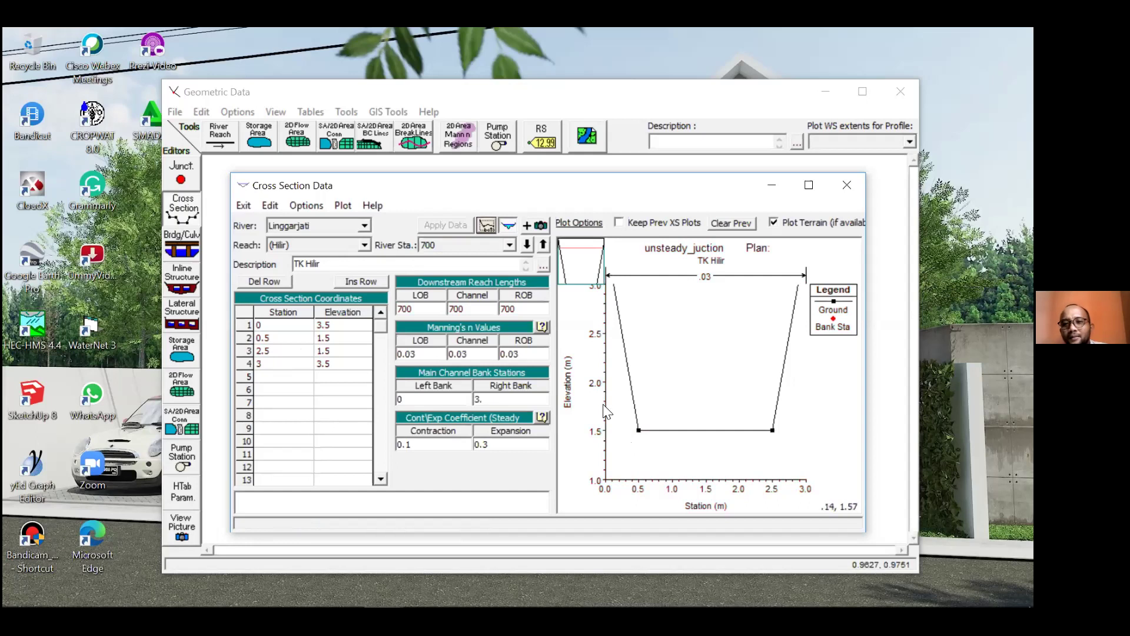
left_click_drag(579, 249, 574, 234)
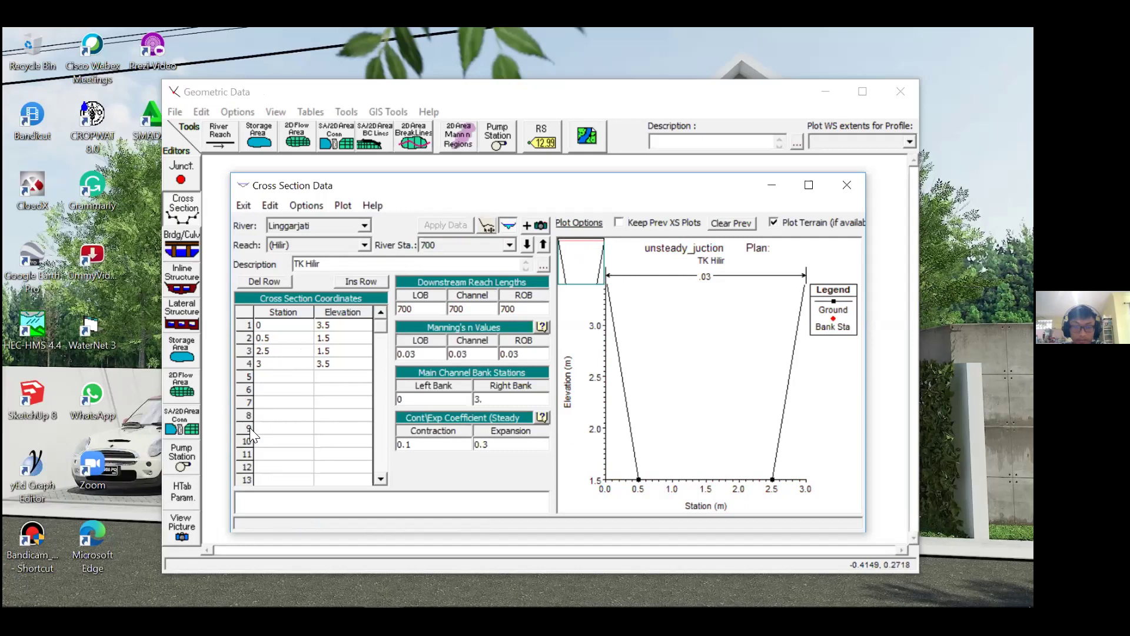
- Copy the station 700 cross section to river station 750 in Linggarjati (Hilir)
left_click(317, 204)
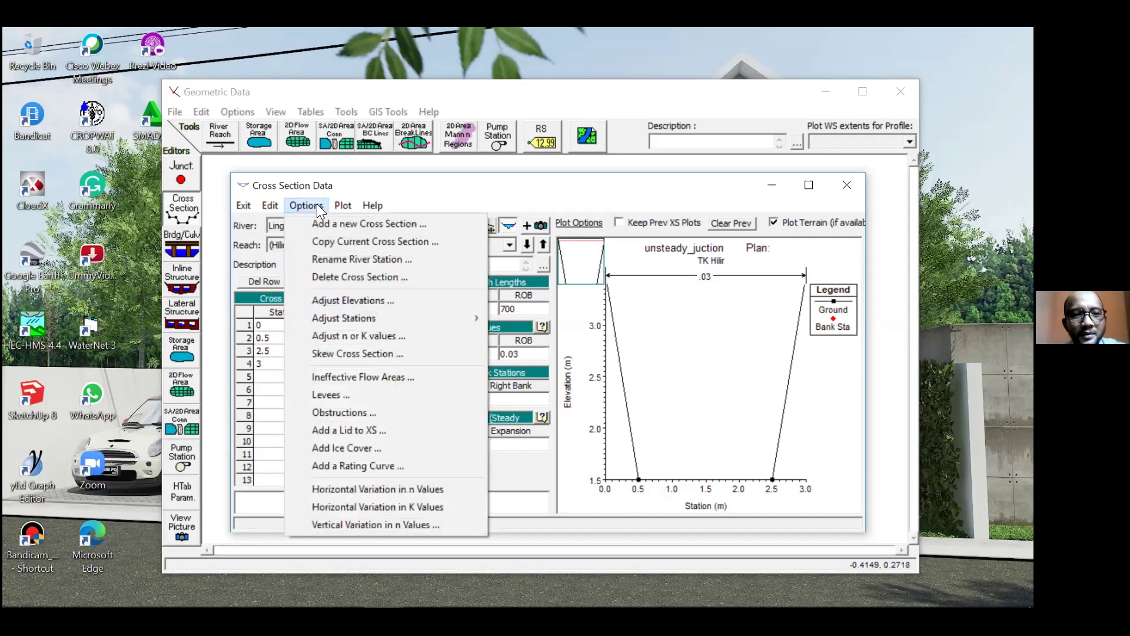
left_click(325, 239)
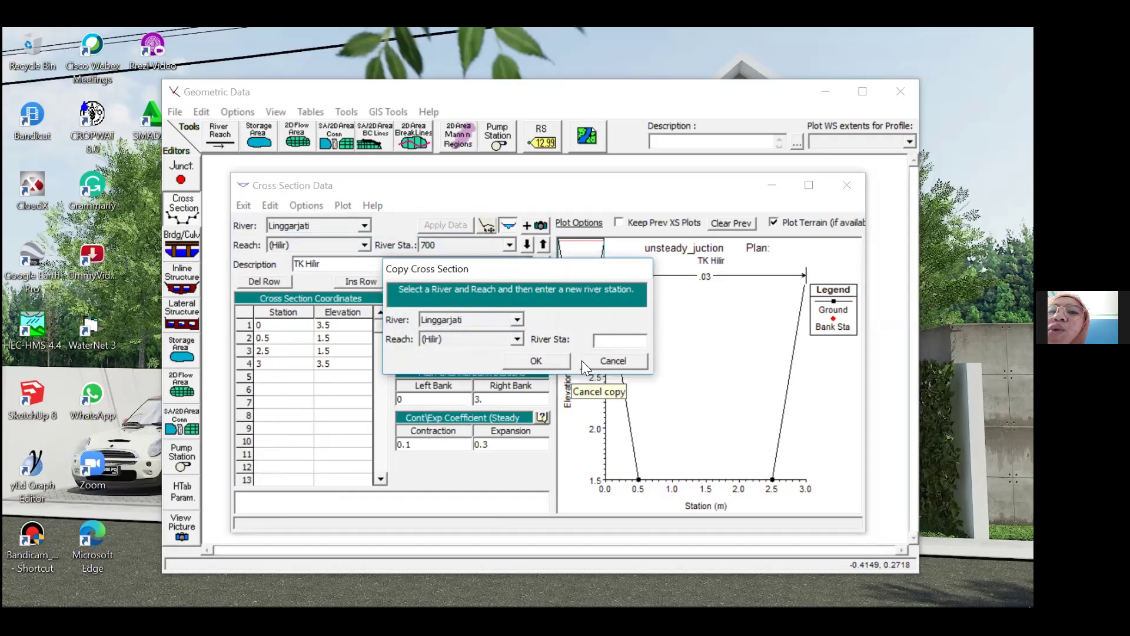
type("750")
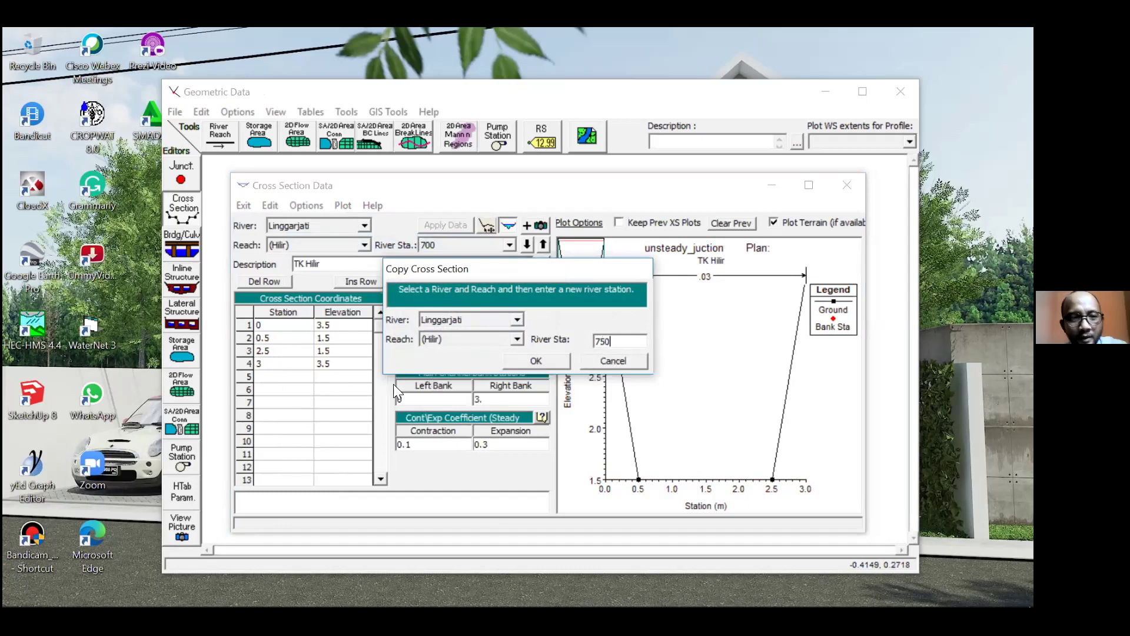
key("Return")
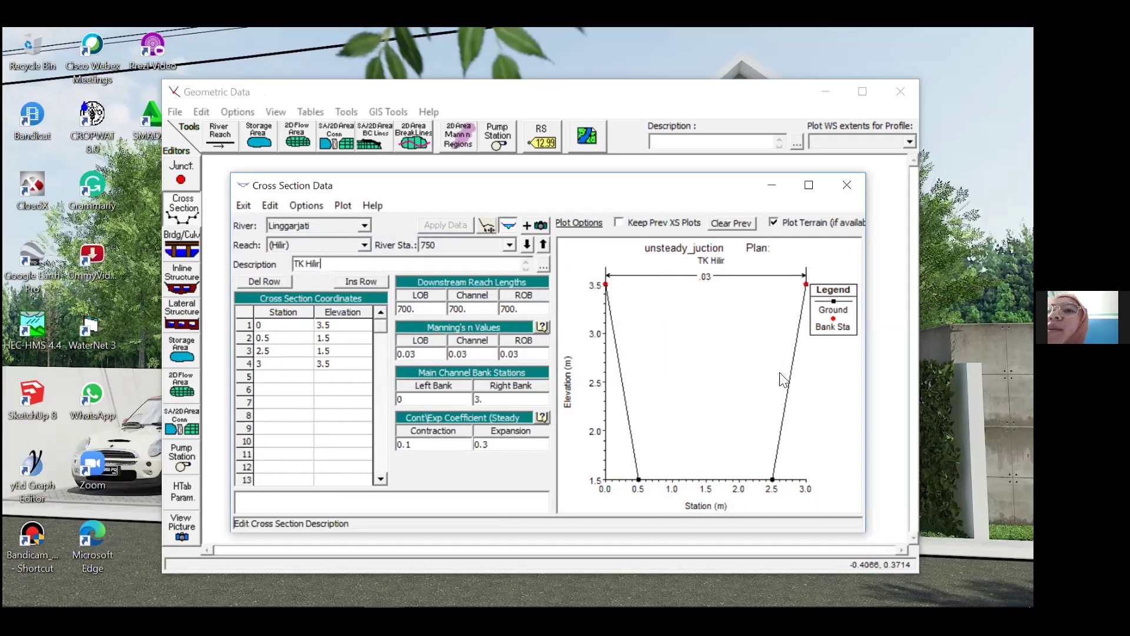
- Set the downstream reach lengths of the station 750 cross section to 50 for LOB, Channel and ROB, and apply the data
left_click(419, 309)
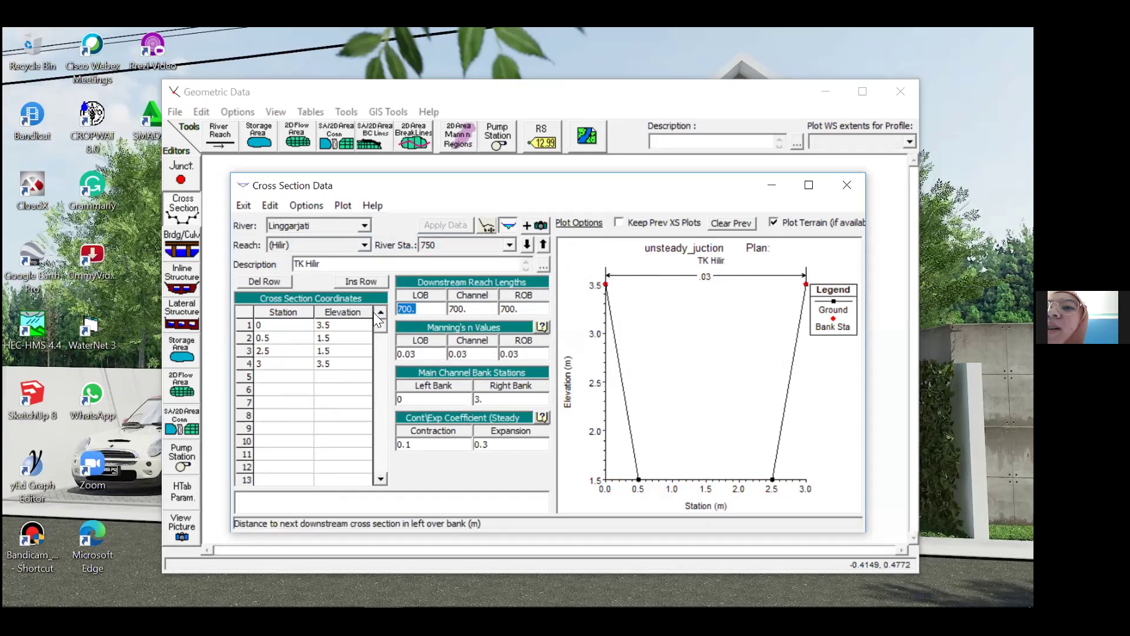
type("50")
key("Tab")
type("50")
key("Tab")
type("50")
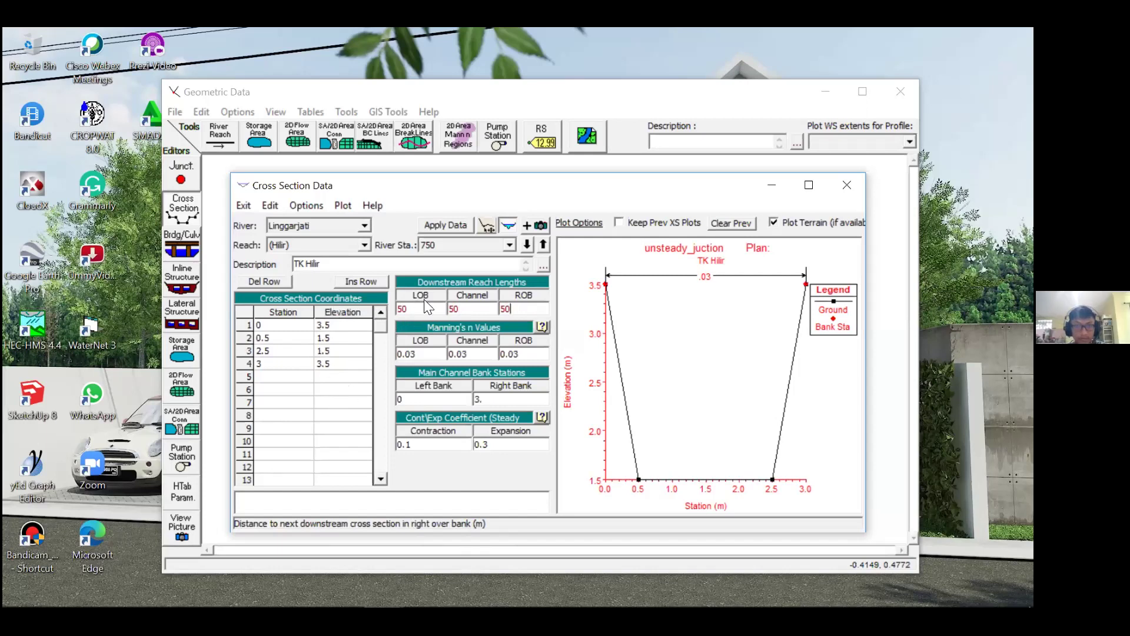
left_click(433, 224)
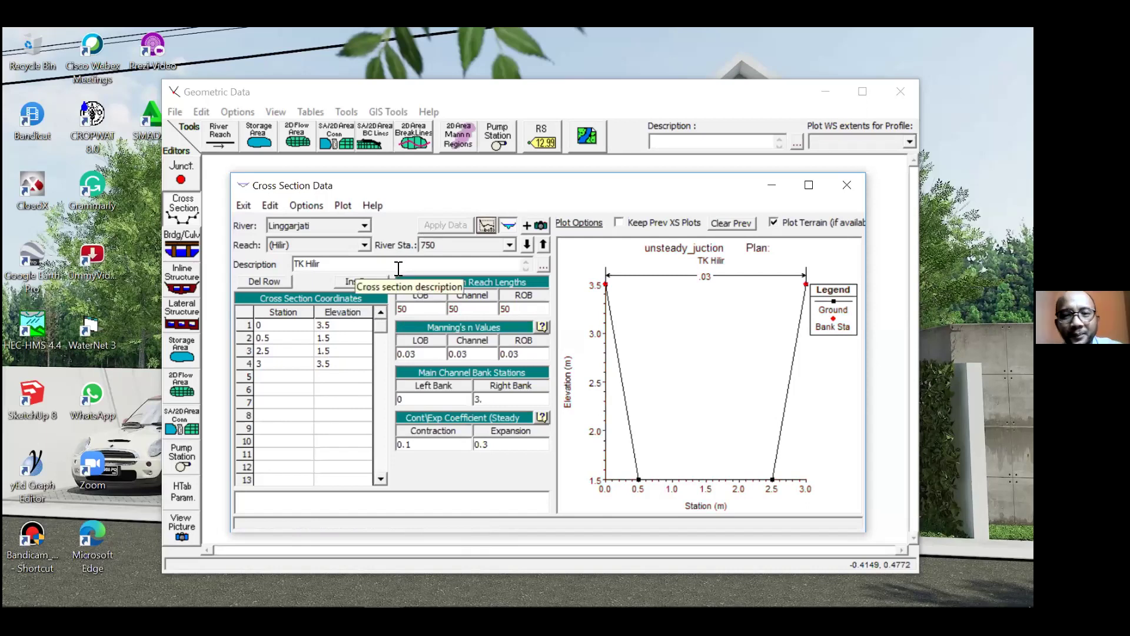
left_click(509, 246)
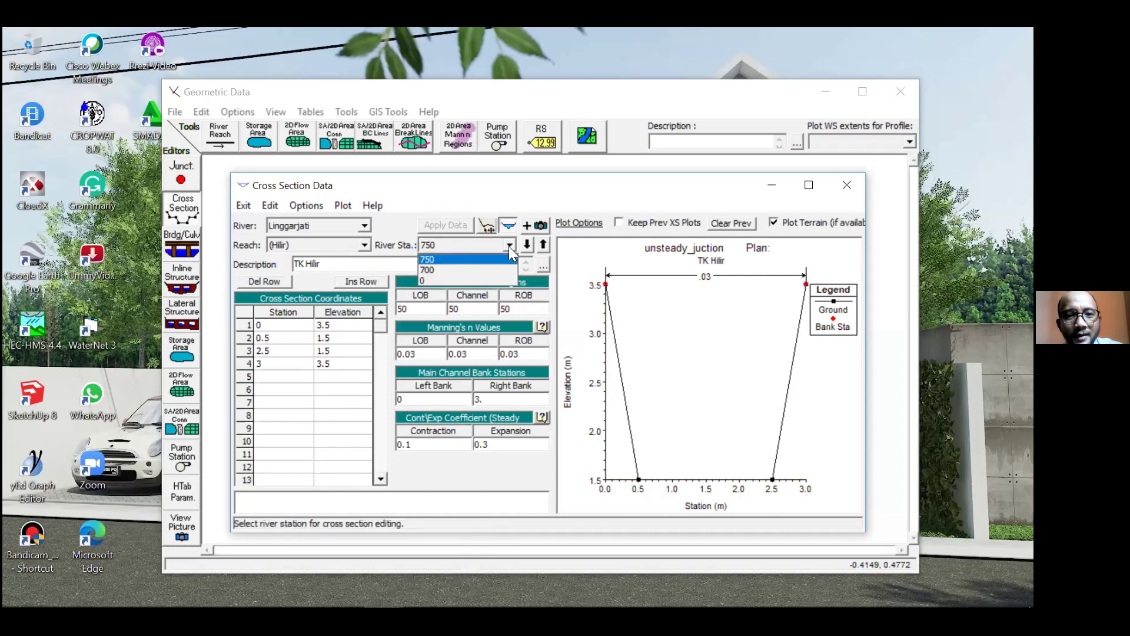
left_click(509, 246)
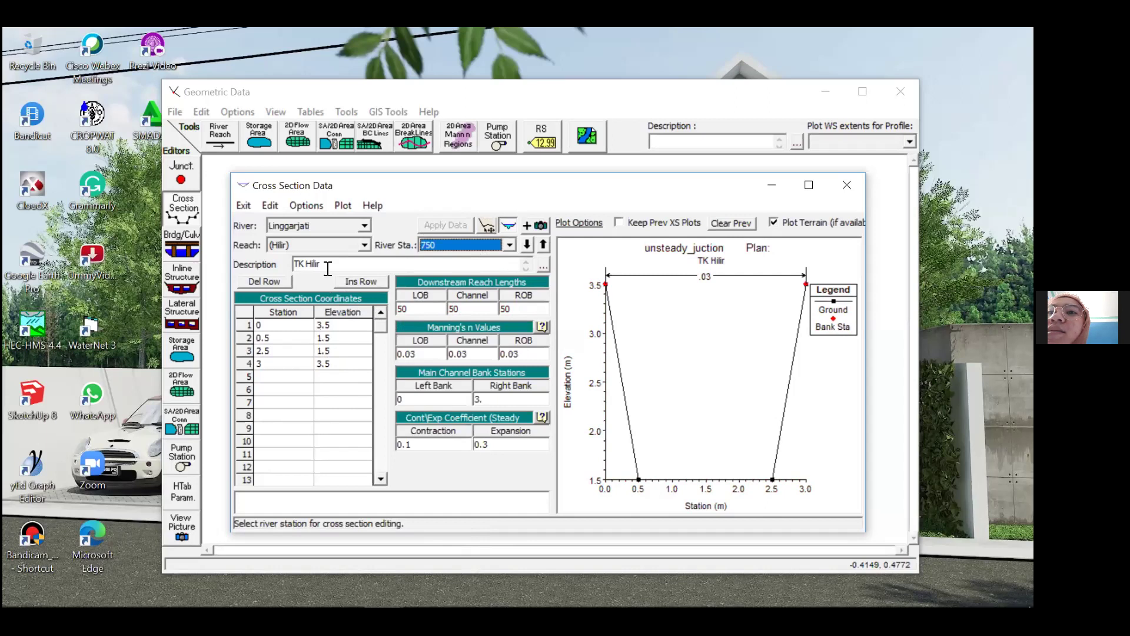
- Switch to the Linggarjati (Hulu) reach and add a new cross section at river station 800
left_click(364, 244)
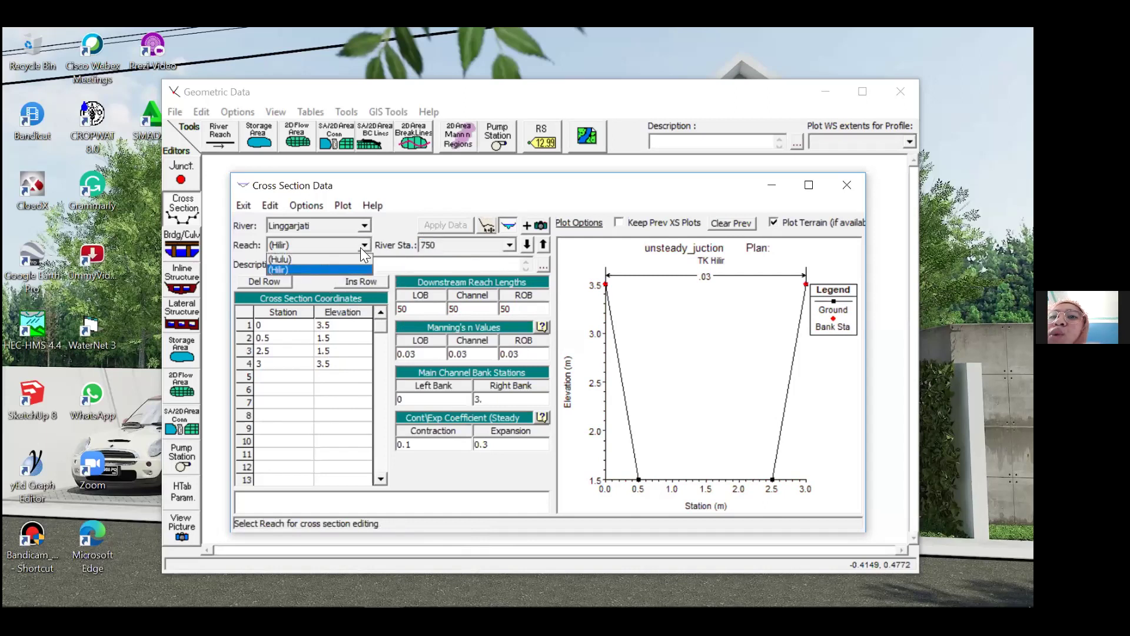
left_click(287, 261)
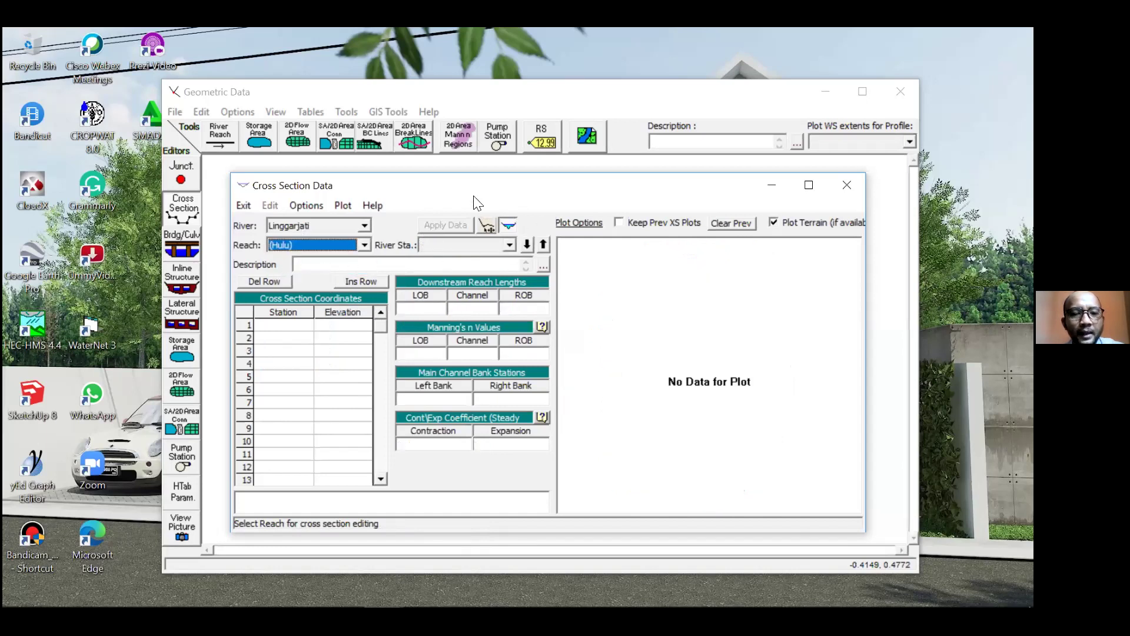
left_click(312, 208)
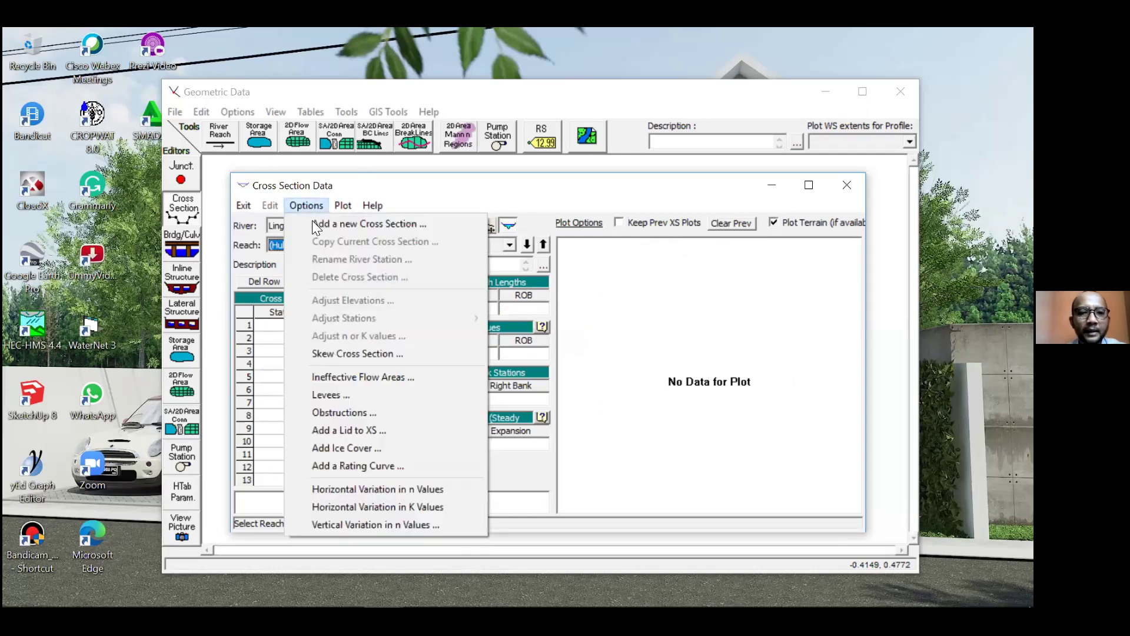
left_click(407, 227)
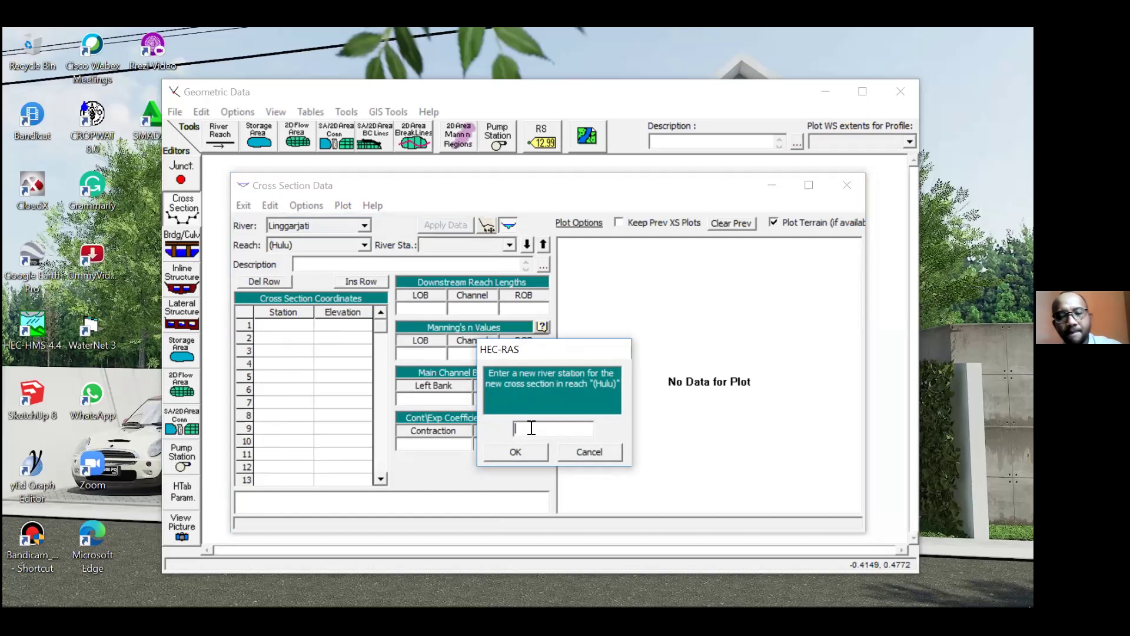
type("8")
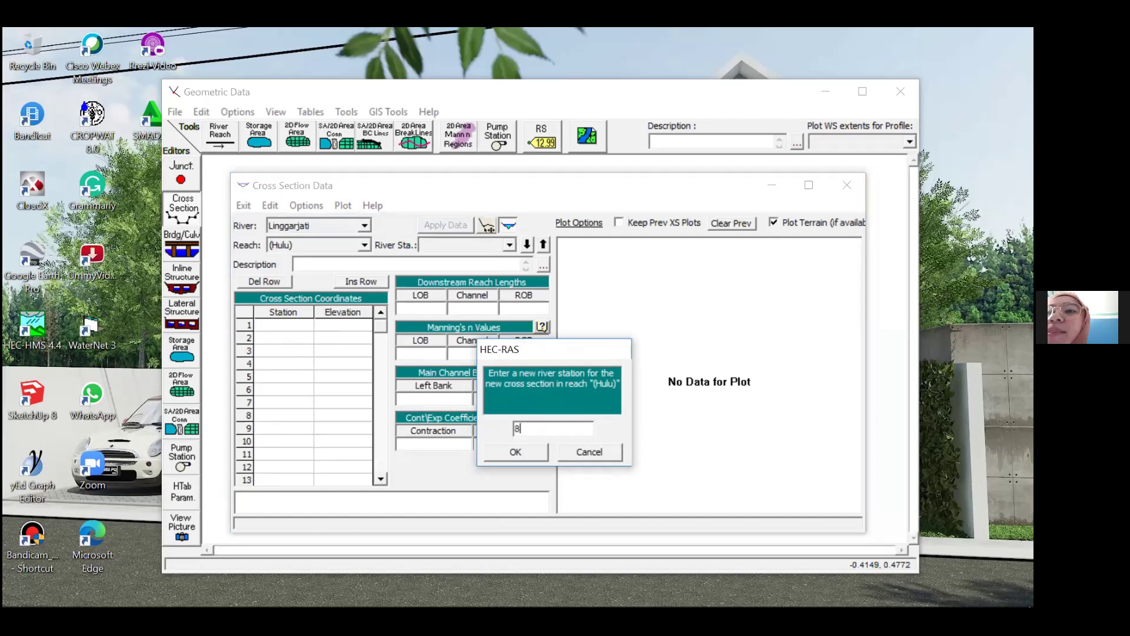
type("00")
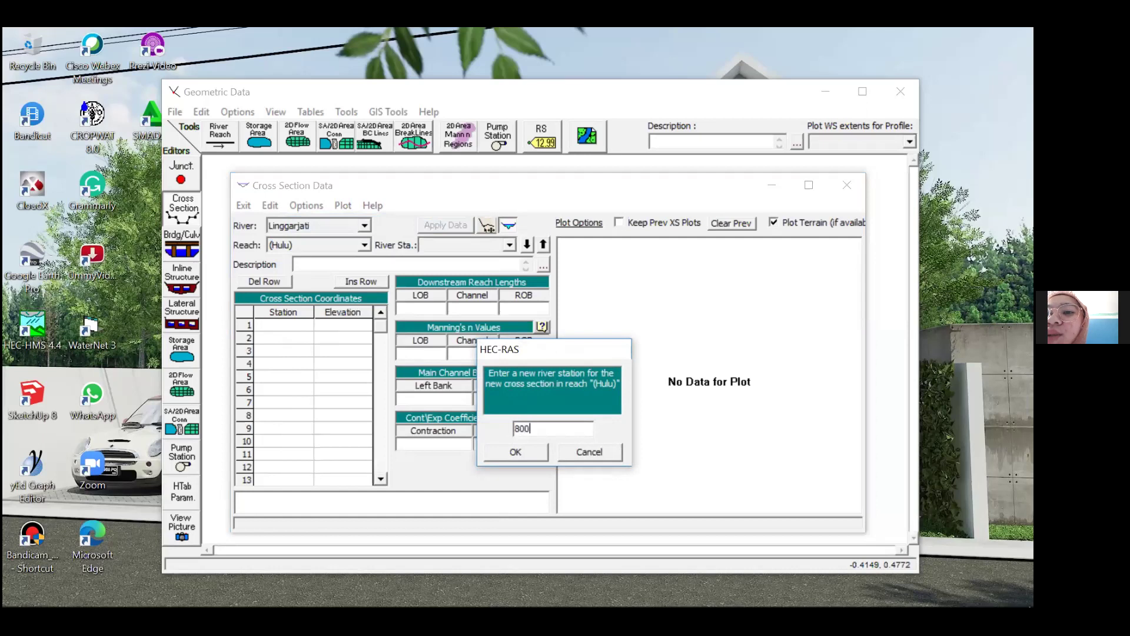
left_click(534, 454)
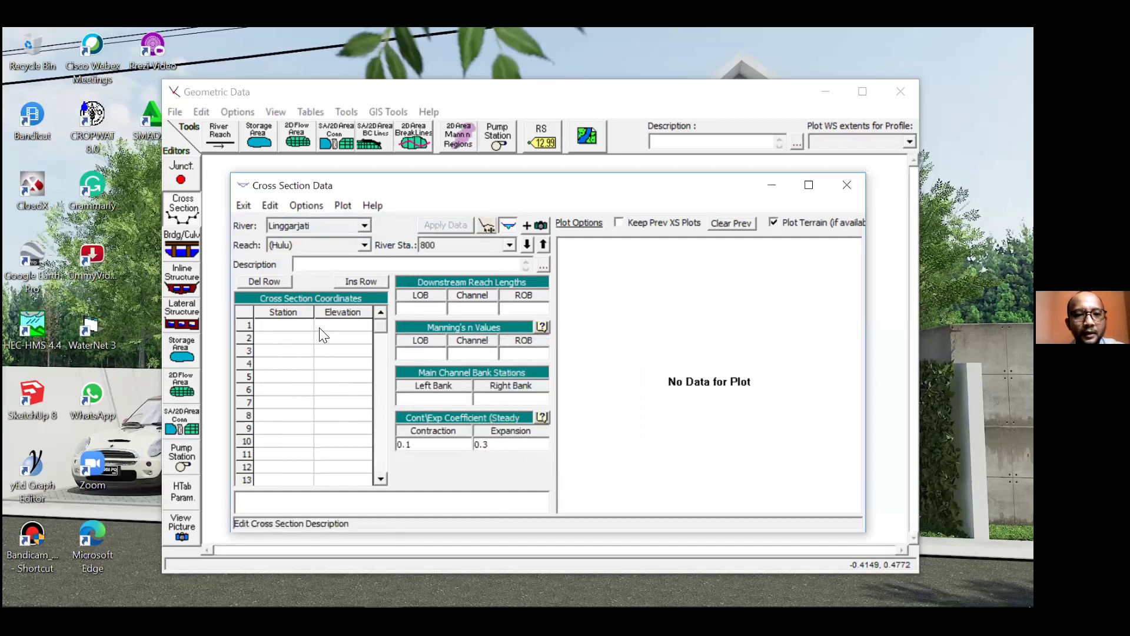
- Enter the first two coordinate points of the station 800 cross section: station 0 at elevation 1.5 and station 2.5 at elevation 0.5
left_click(291, 328)
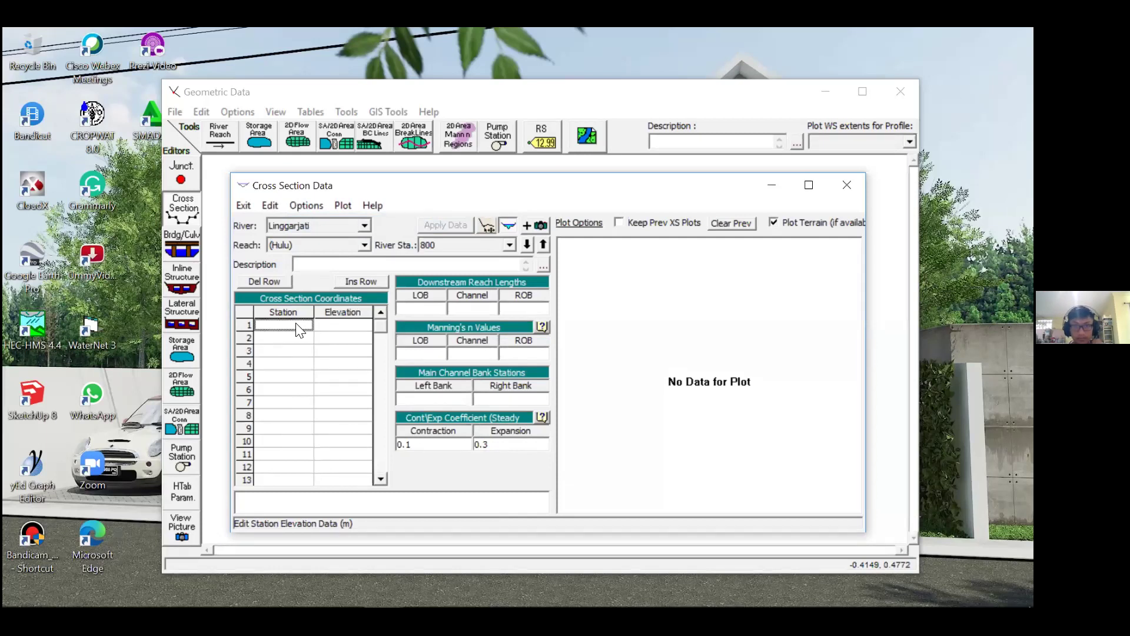
type("0")
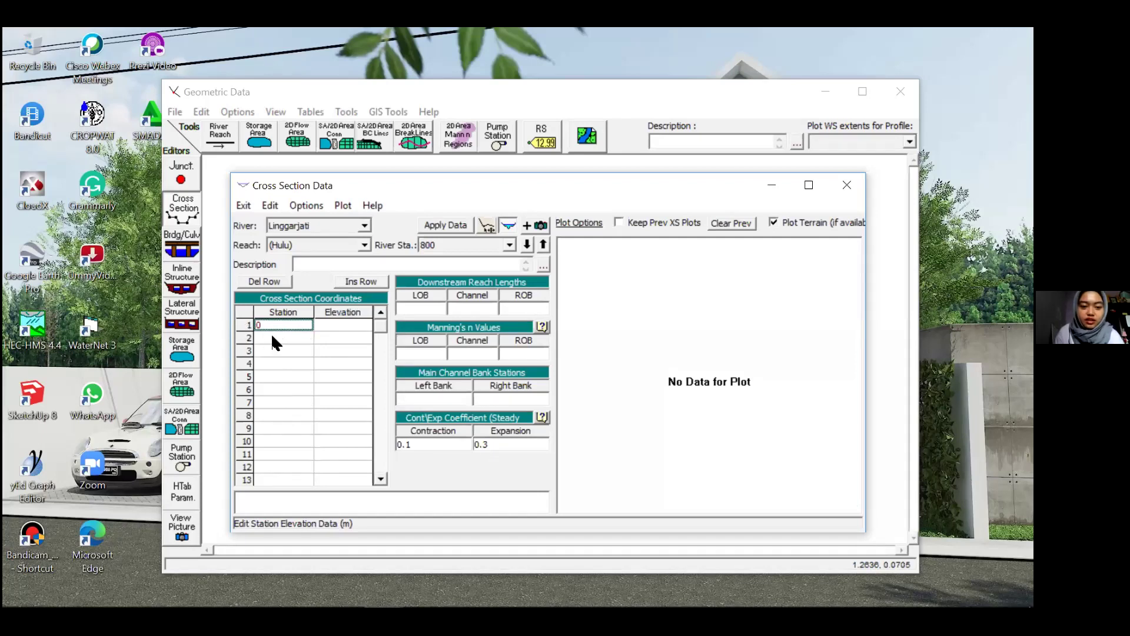
left_click(343, 328)
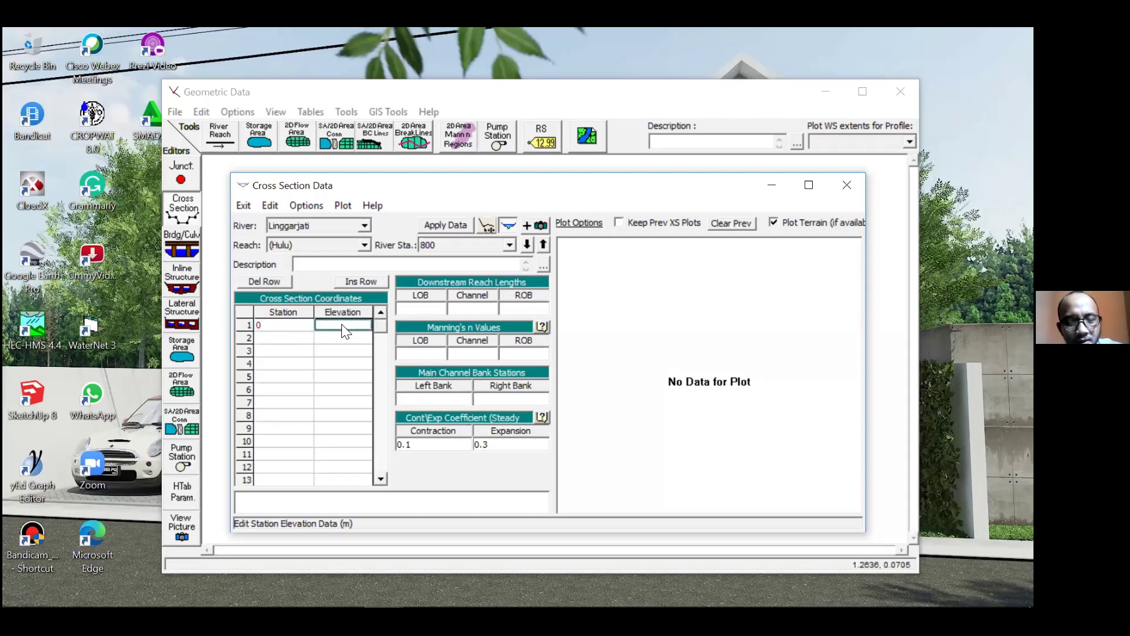
type("1.5")
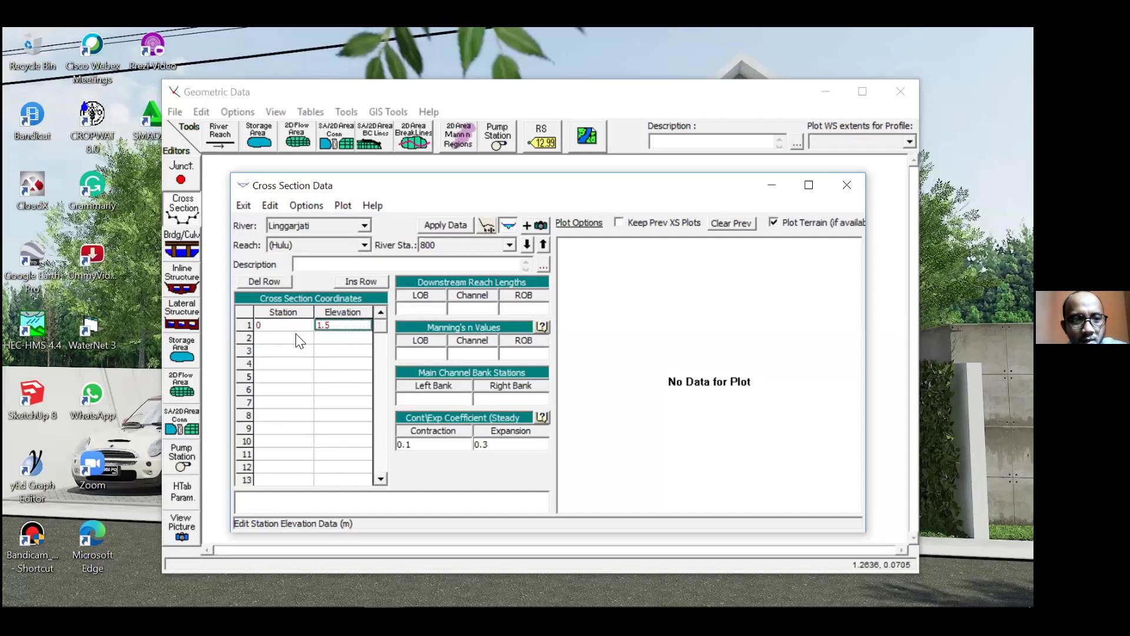
left_click(297, 339)
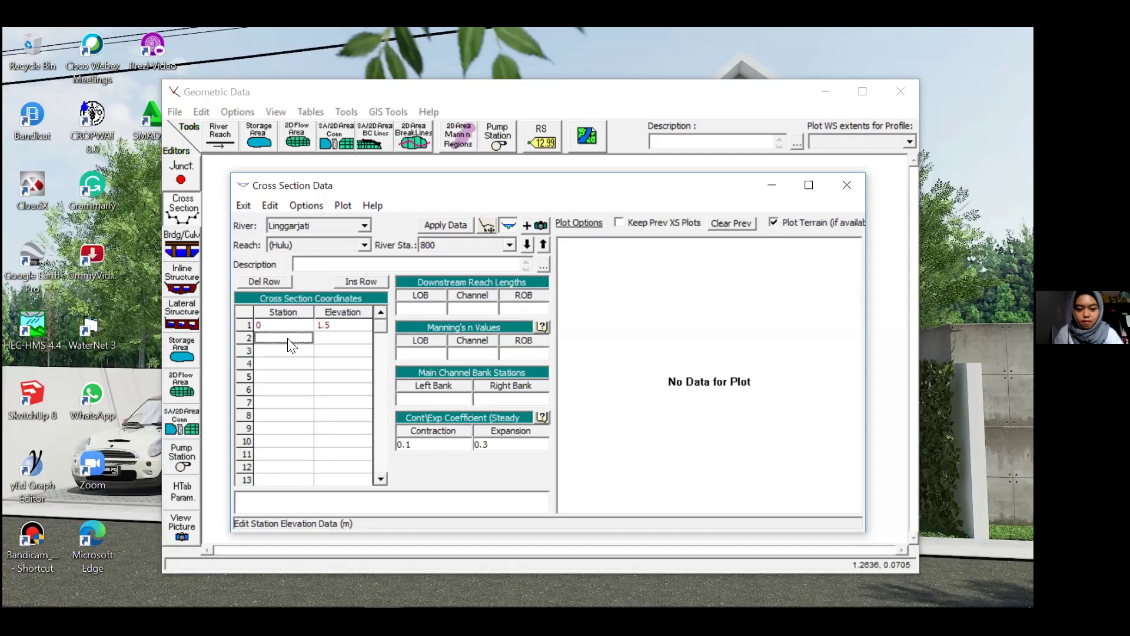
mouse_move(746, 578)
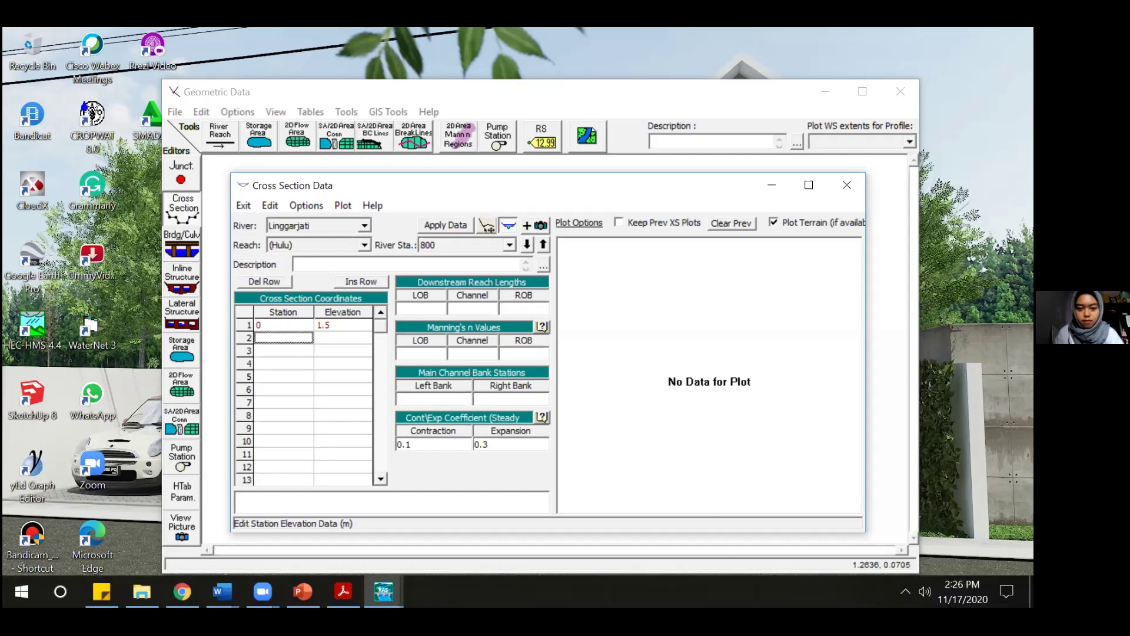
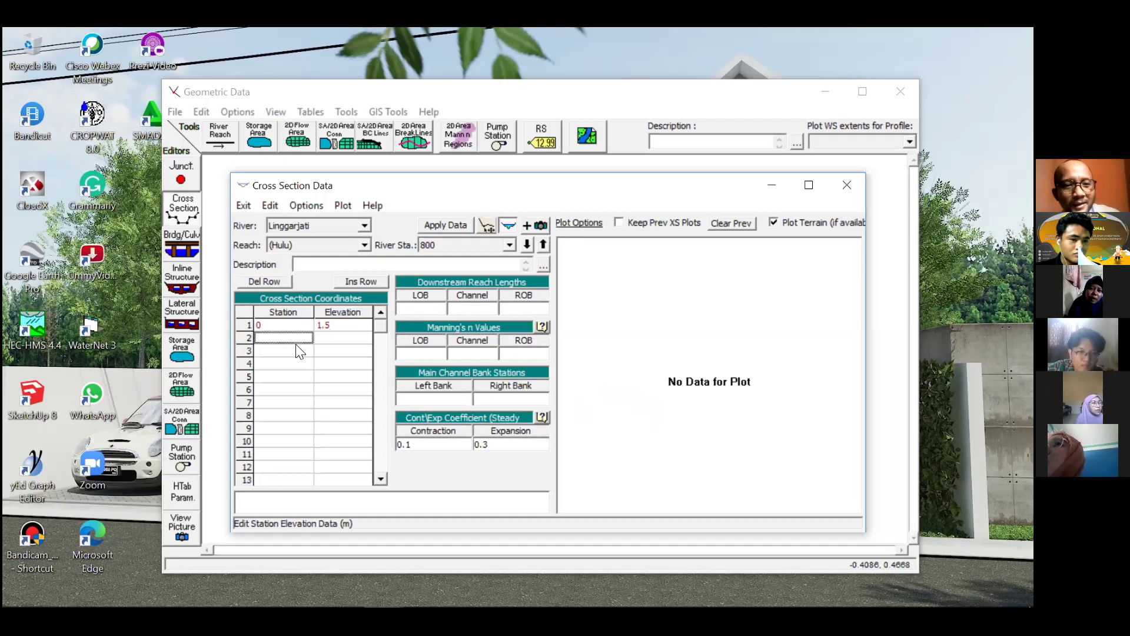
type("2.5")
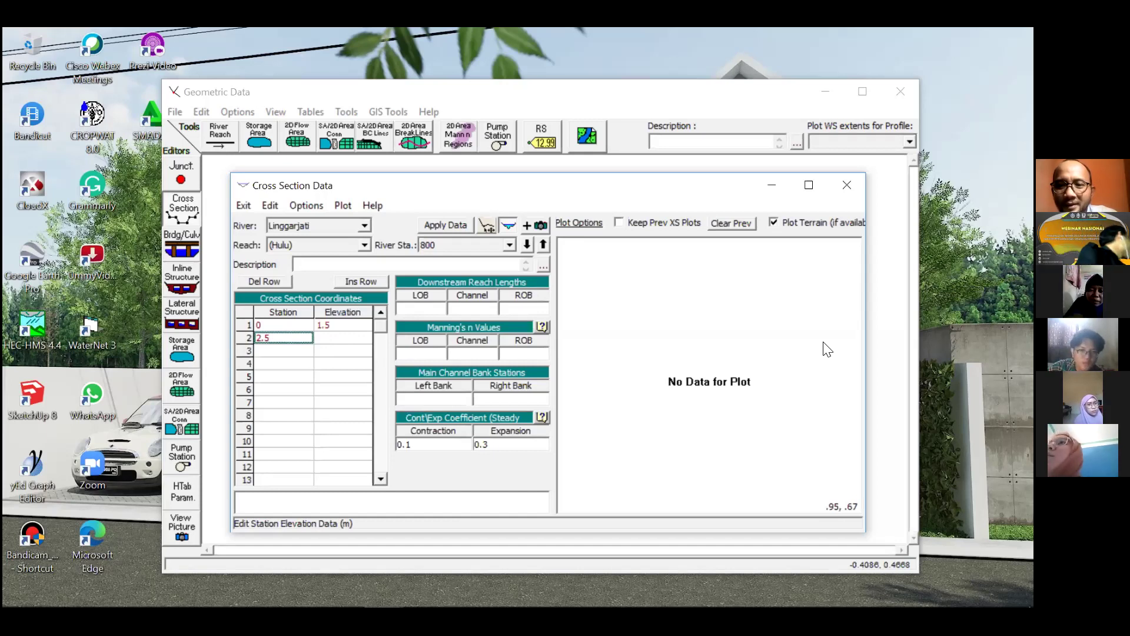
left_click(341, 339)
type("0.5")
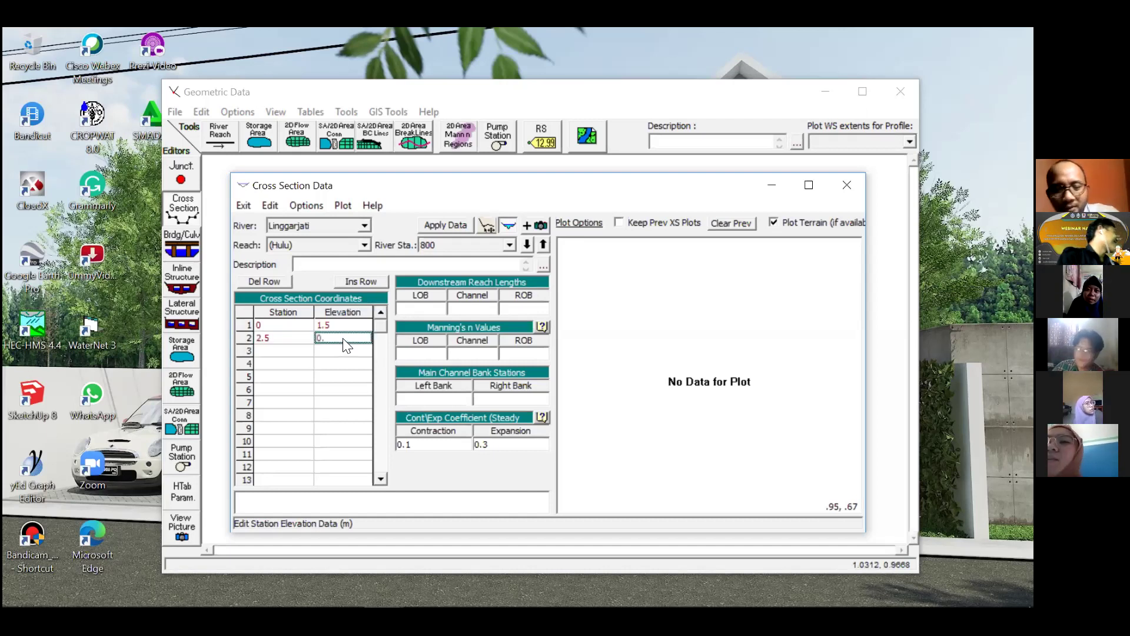
left_click(288, 354)
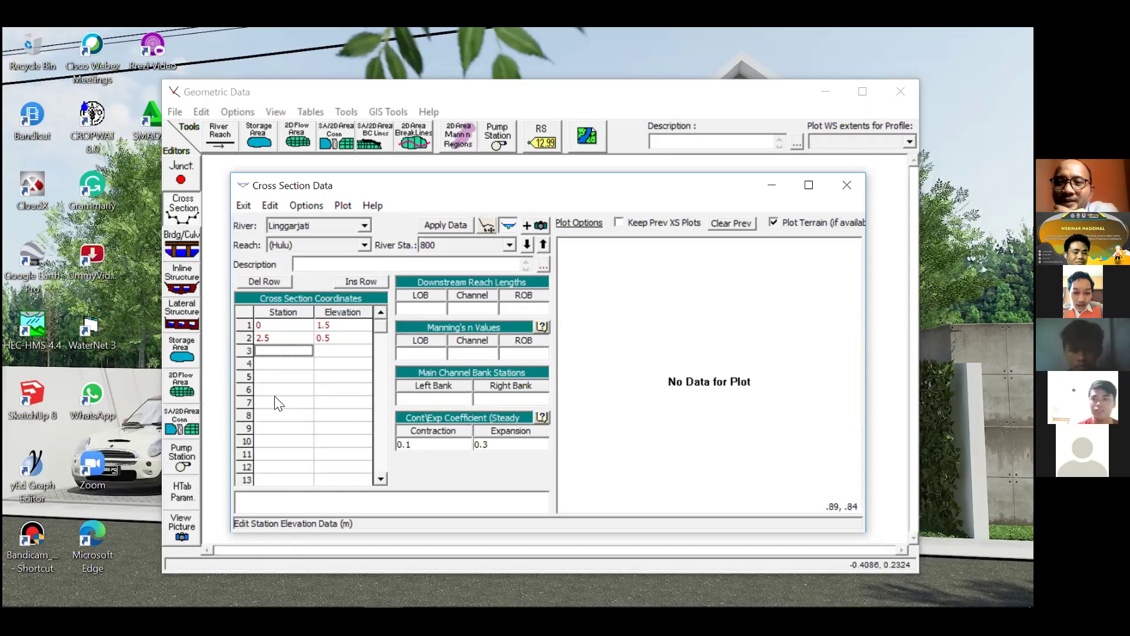
- Change the first point's elevation to 3.5 and the second point to station 0.5 at elevation 1.5
left_click(333, 328)
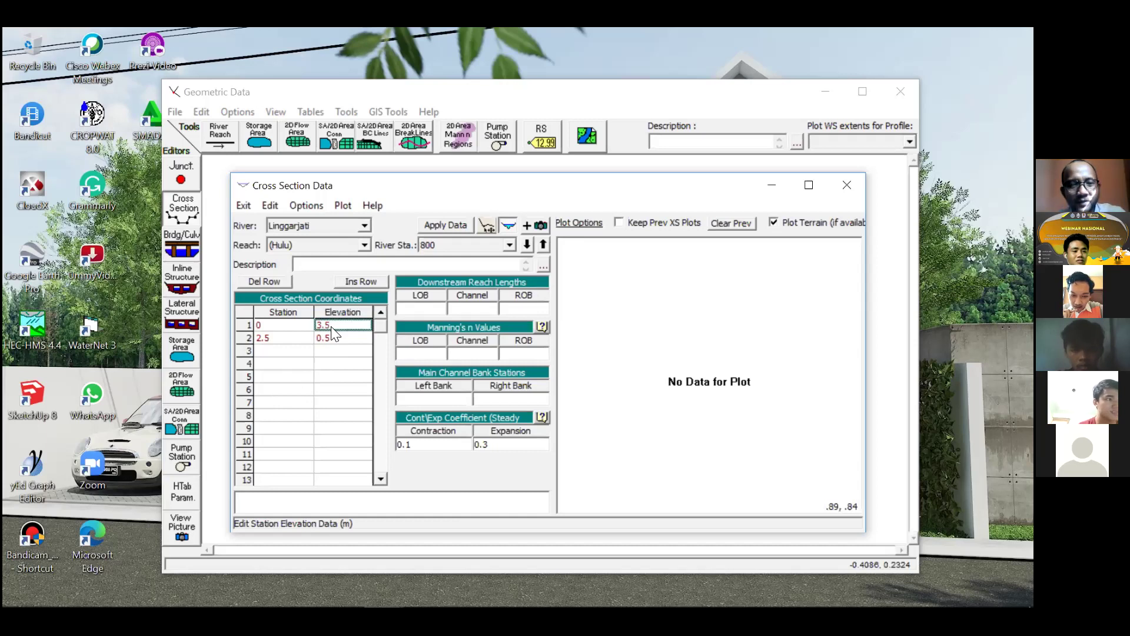
left_click(293, 342)
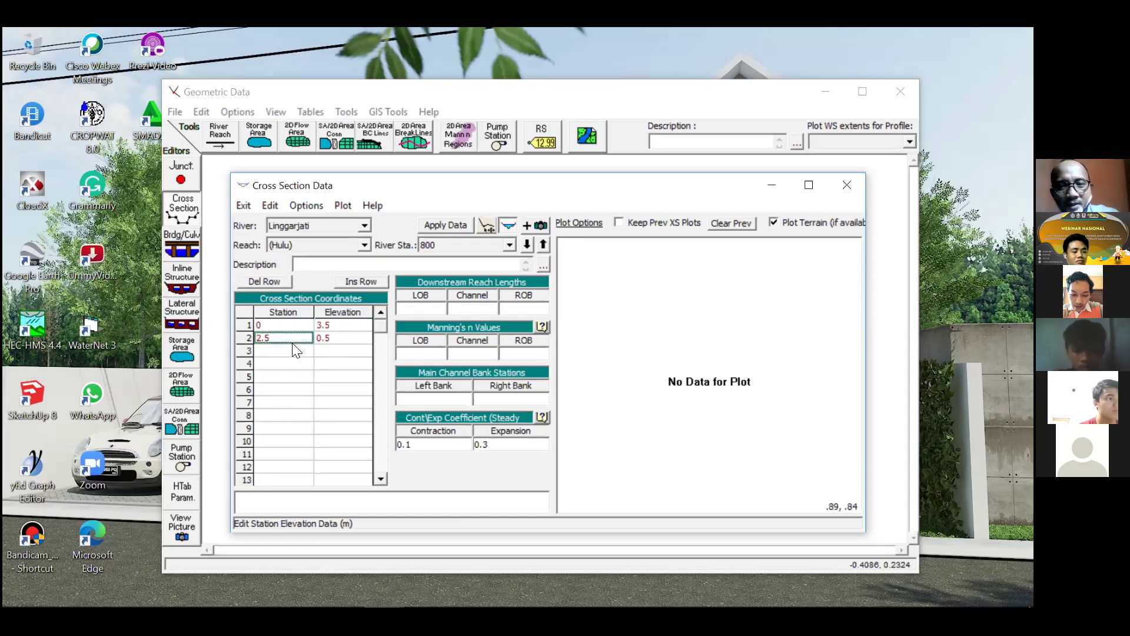
type("0.")
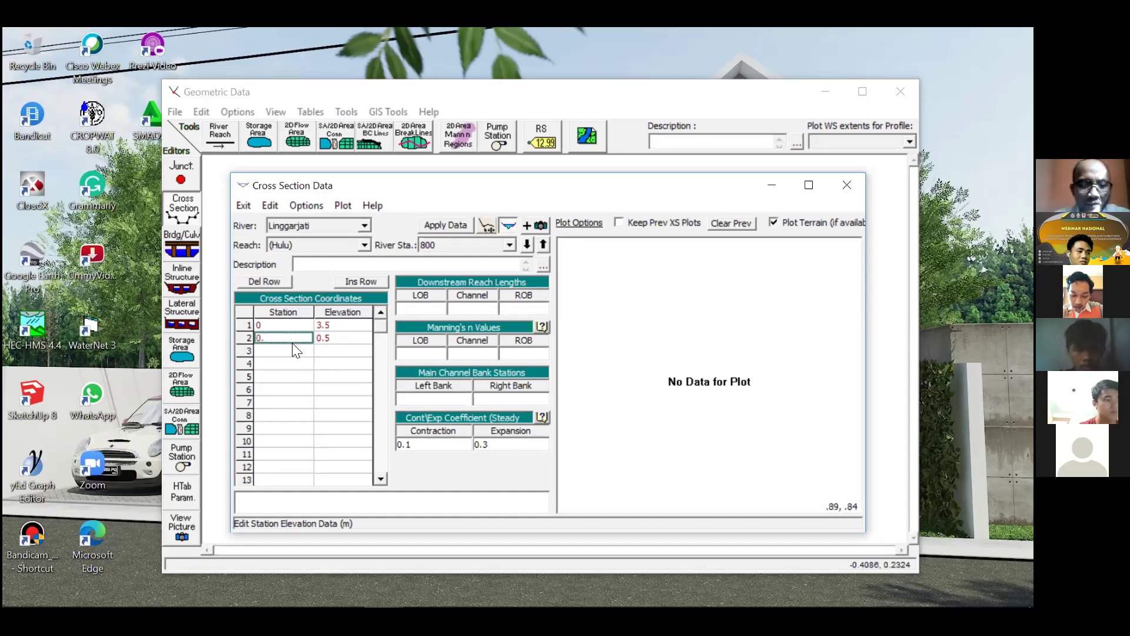
type("5")
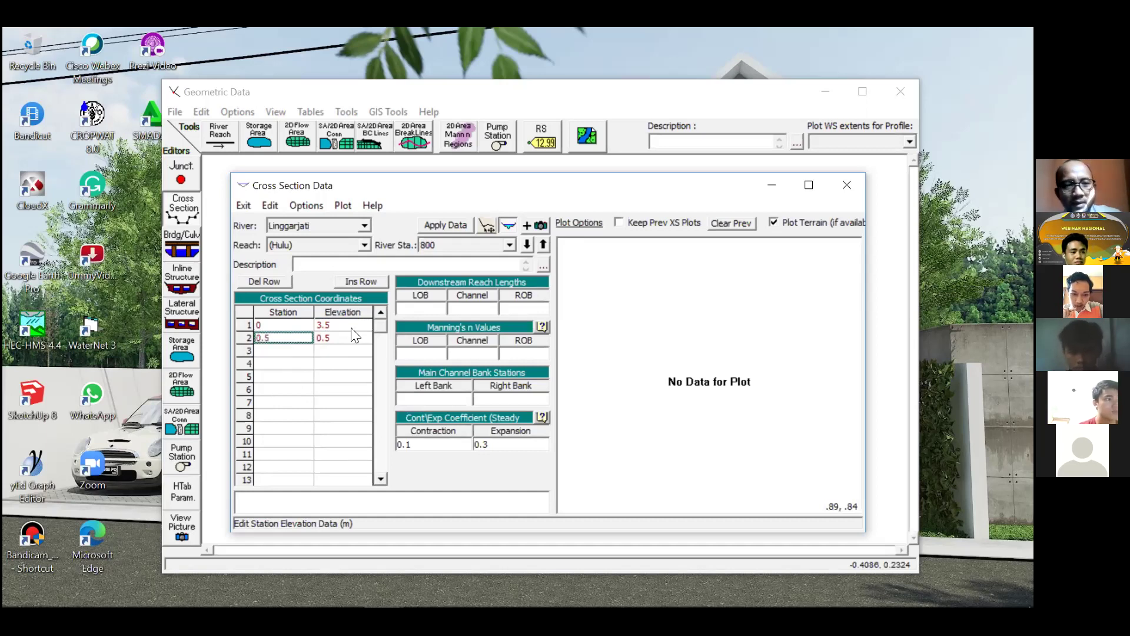
left_click(348, 340)
type("1.5")
- Add points at station 2.5, elevation 1.5 and station 3, elevation 3.5, and apply the cross section data
left_click(294, 353)
type("2.5")
left_click(335, 354)
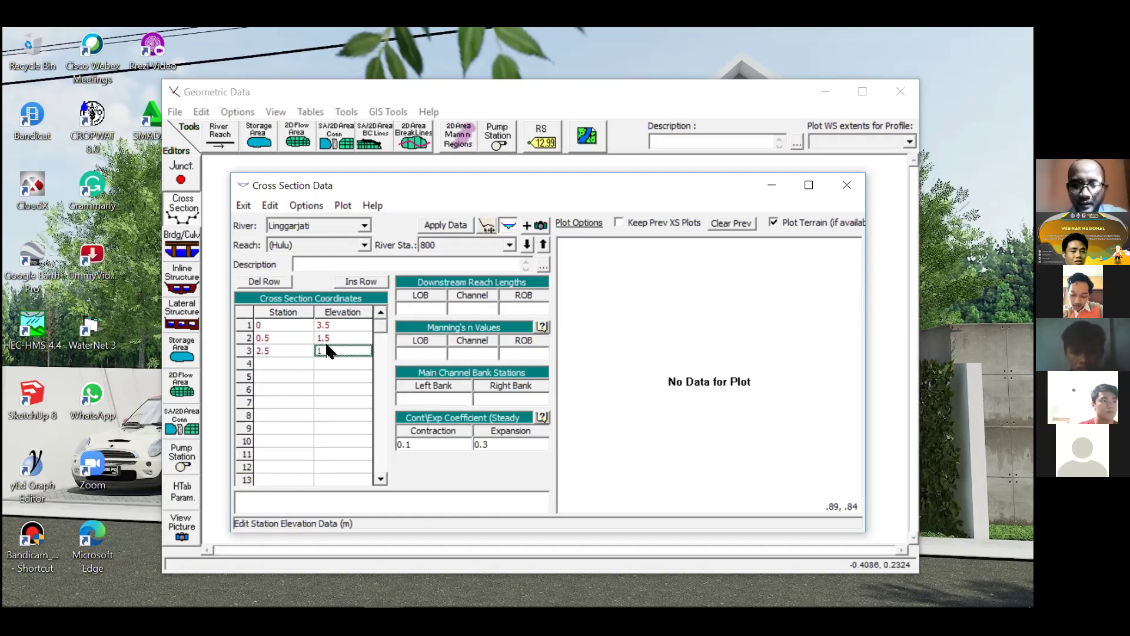
type("1.5")
left_click(281, 364)
type("3")
left_click(335, 364)
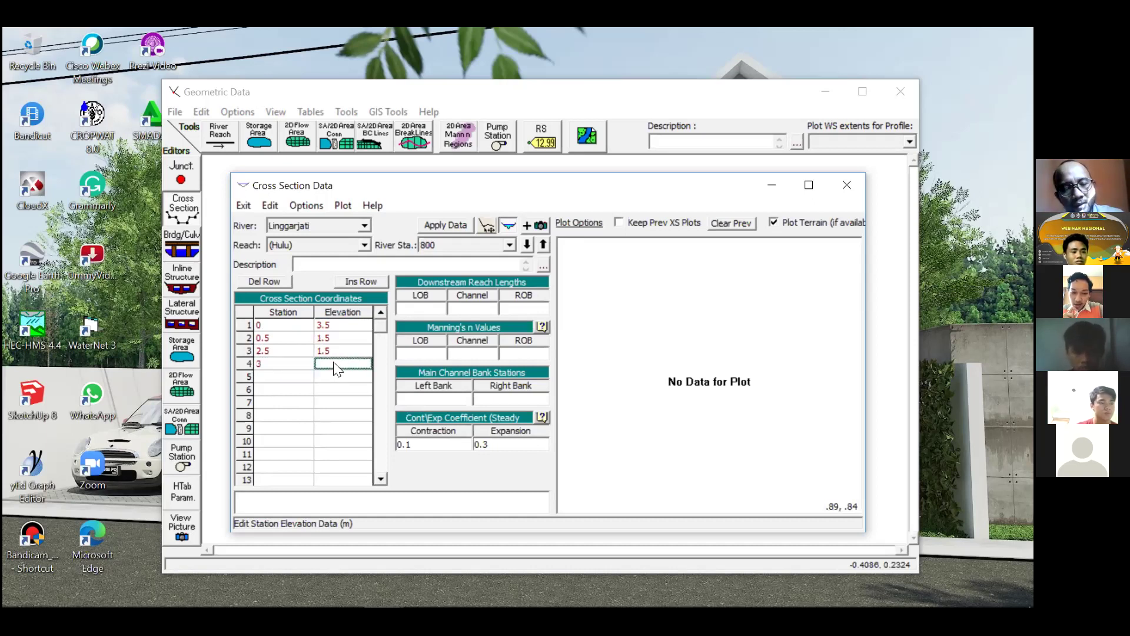
type("3.5")
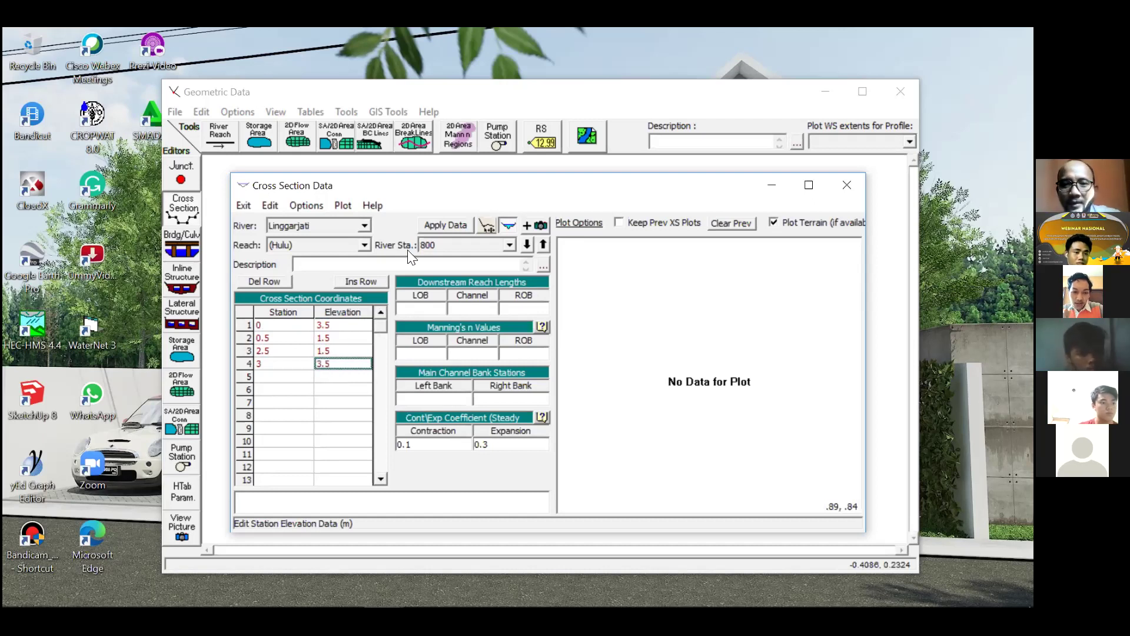
left_click(459, 222)
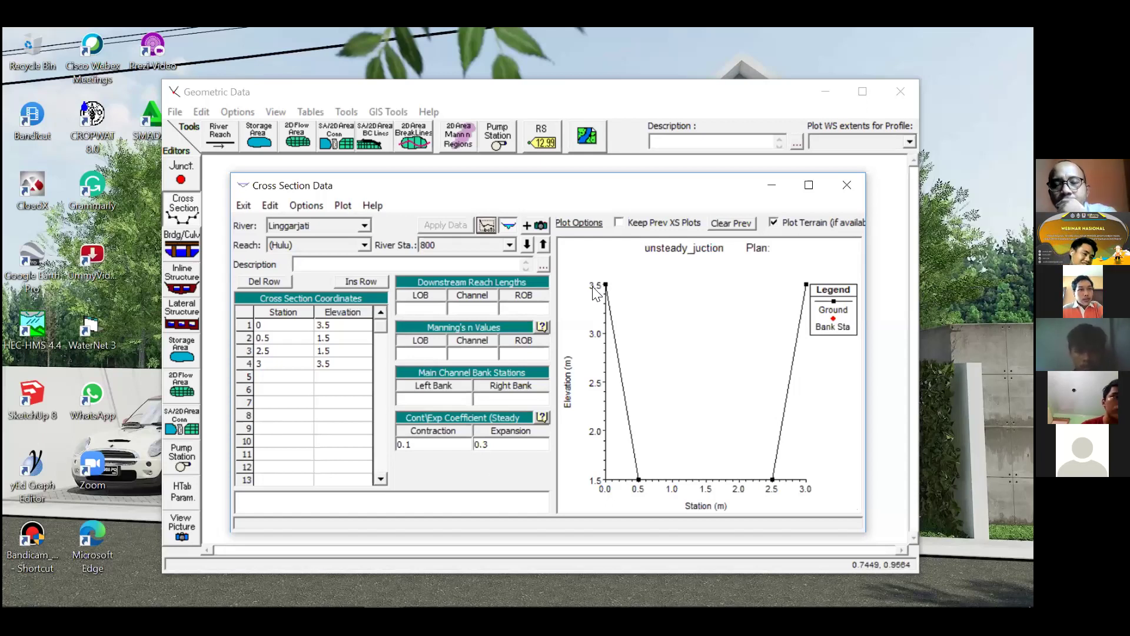
- Switch to the PowerPoint slides and check the Linggarjati Hulu rows of the cross section dimension table
left_click(628, 149)
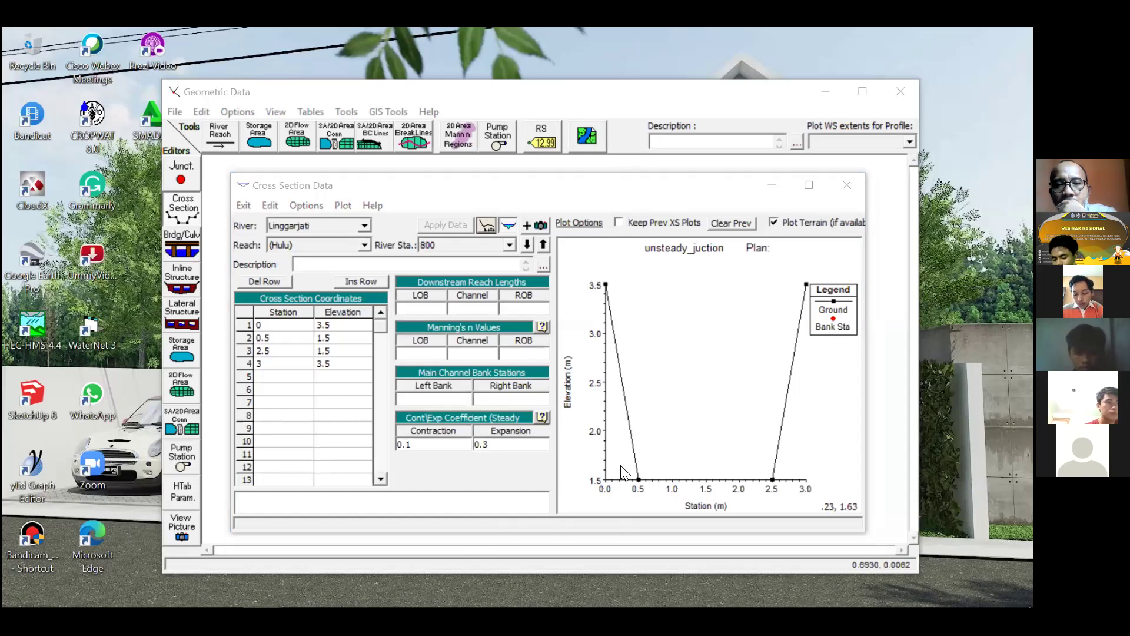
mouse_move(548, 605)
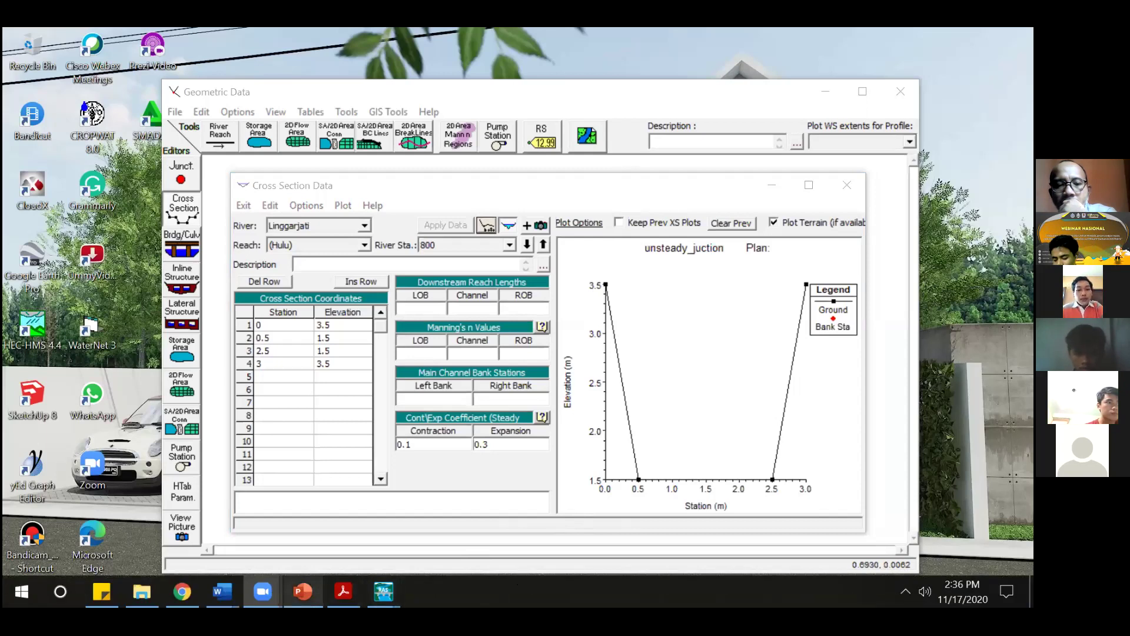
mouse_move(262, 591)
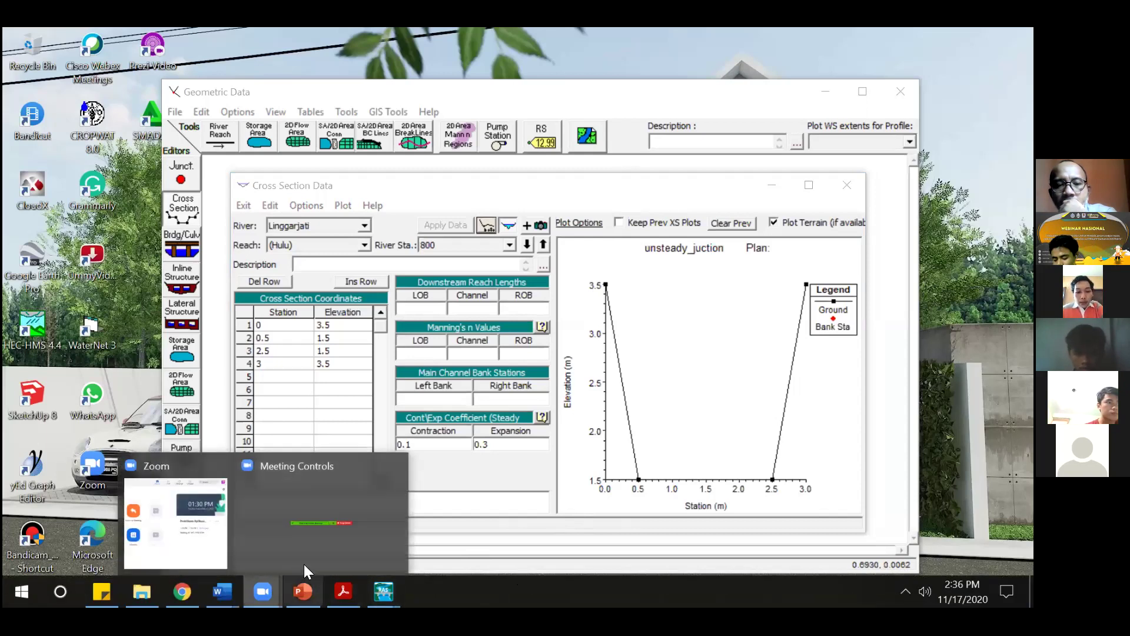
left_click(294, 534)
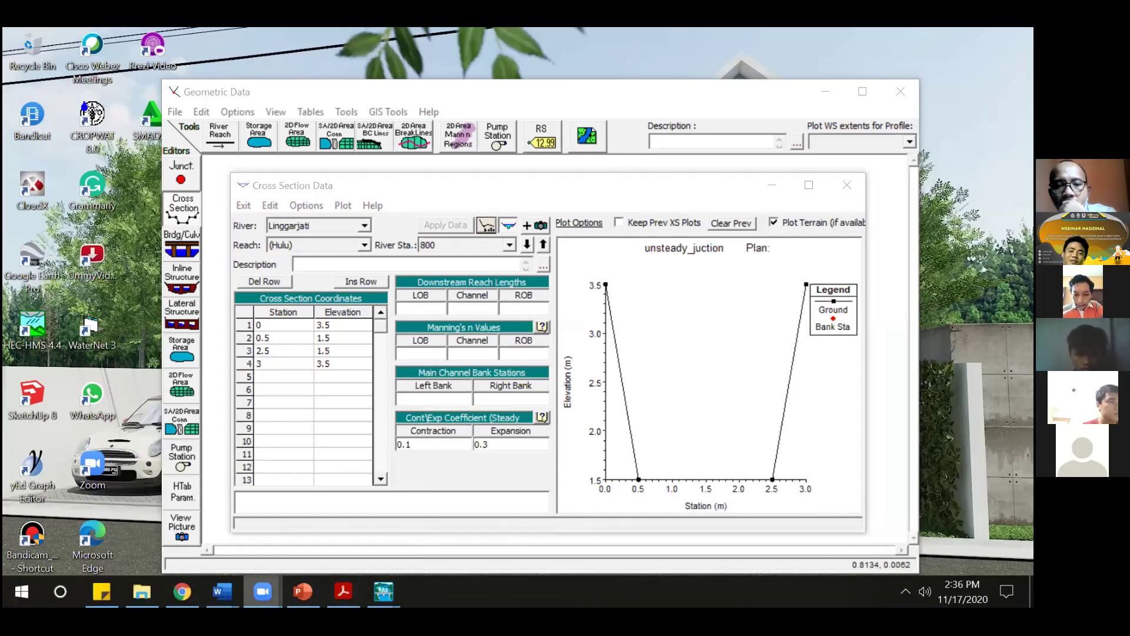
mouse_move(263, 590)
left_click(300, 531)
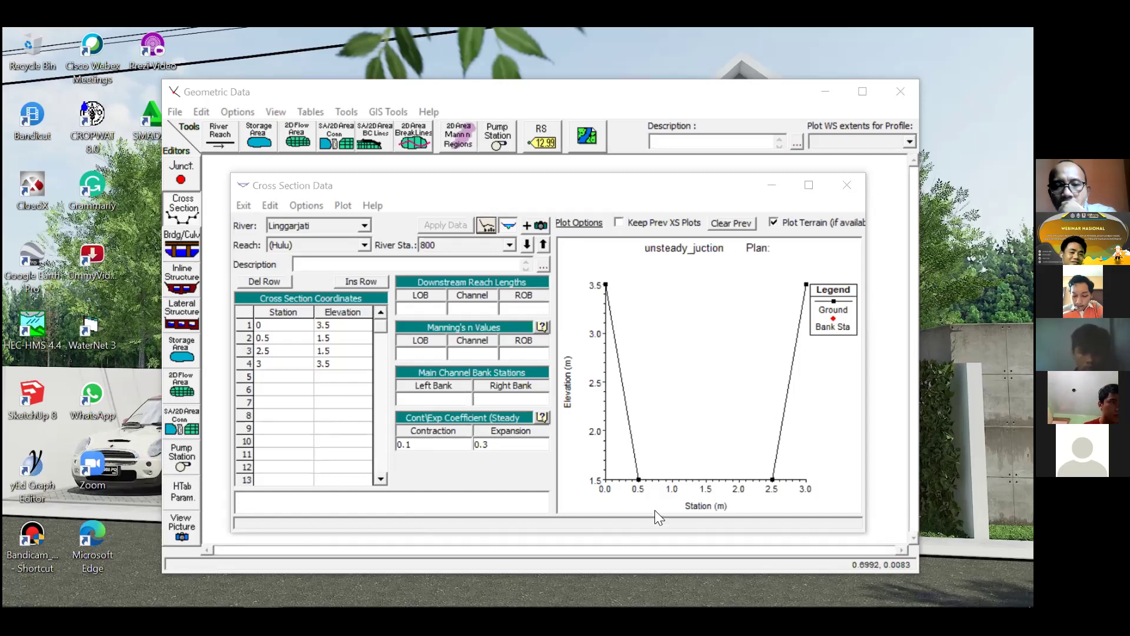
mouse_move(655, 604)
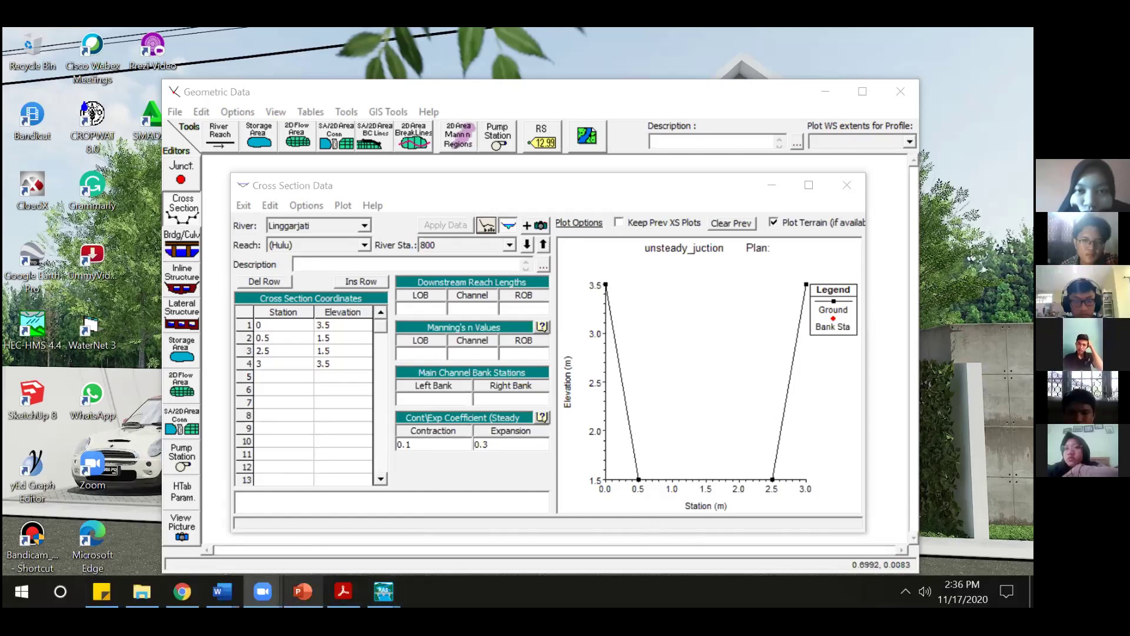
left_click(303, 591)
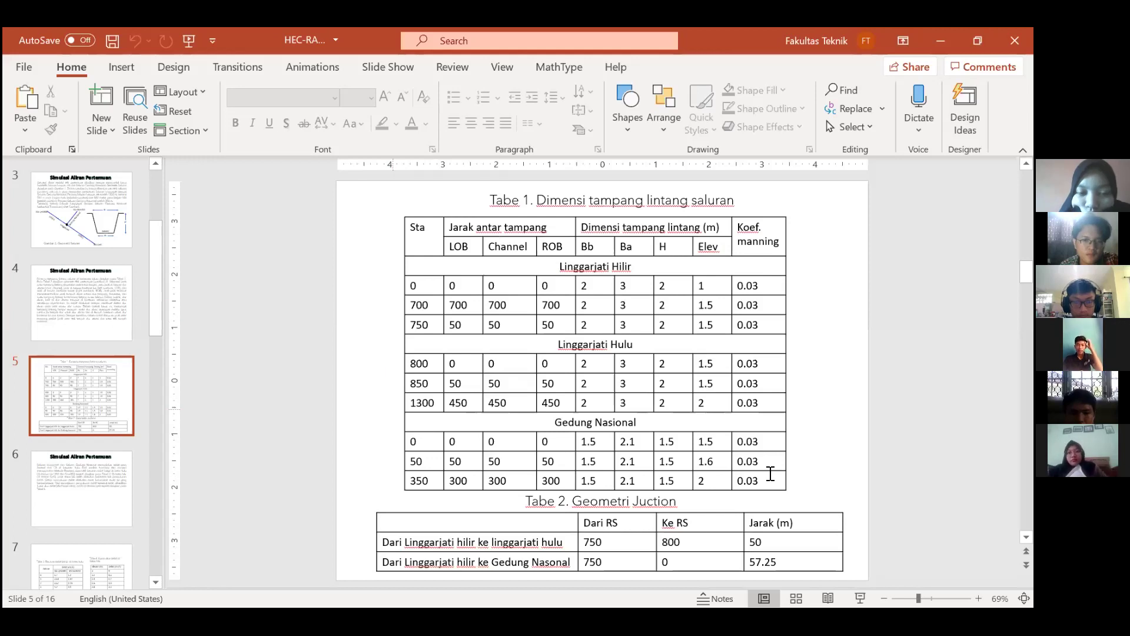
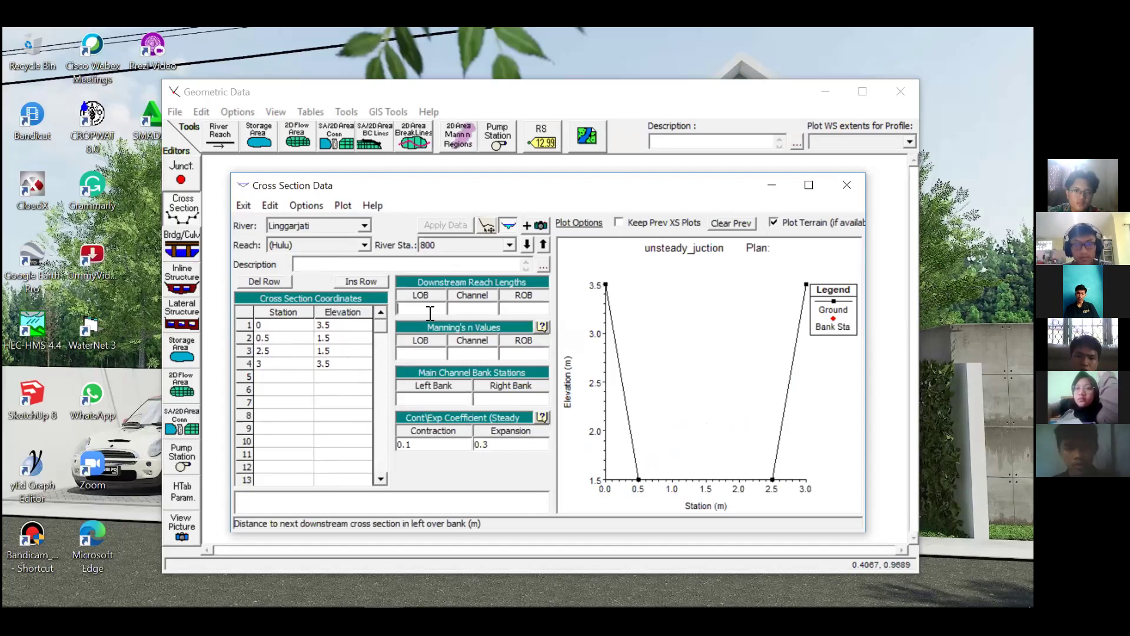
- Set the downstream reach lengths of the station 800 cross section to 0 for LOB, Channel and ROB
type("0")
left_click(456, 316)
type("0")
left_click(529, 310)
type("0")
- Set Manning's n to 0.03 for LOB, Channel and ROB of the station 800 cross section
left_click(420, 354)
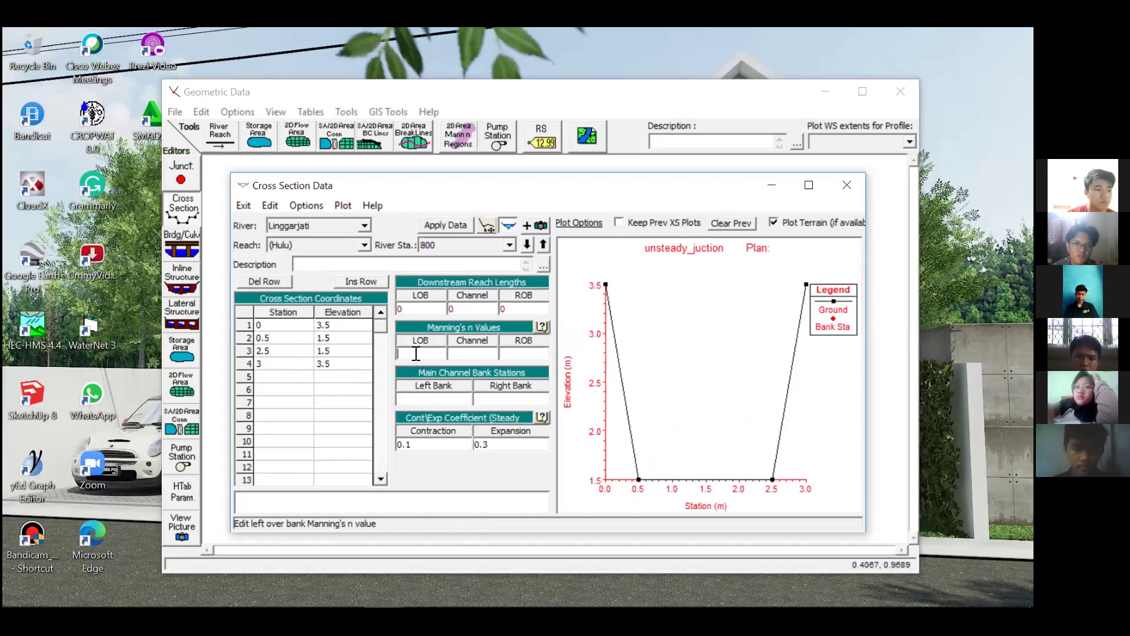
type("0.03")
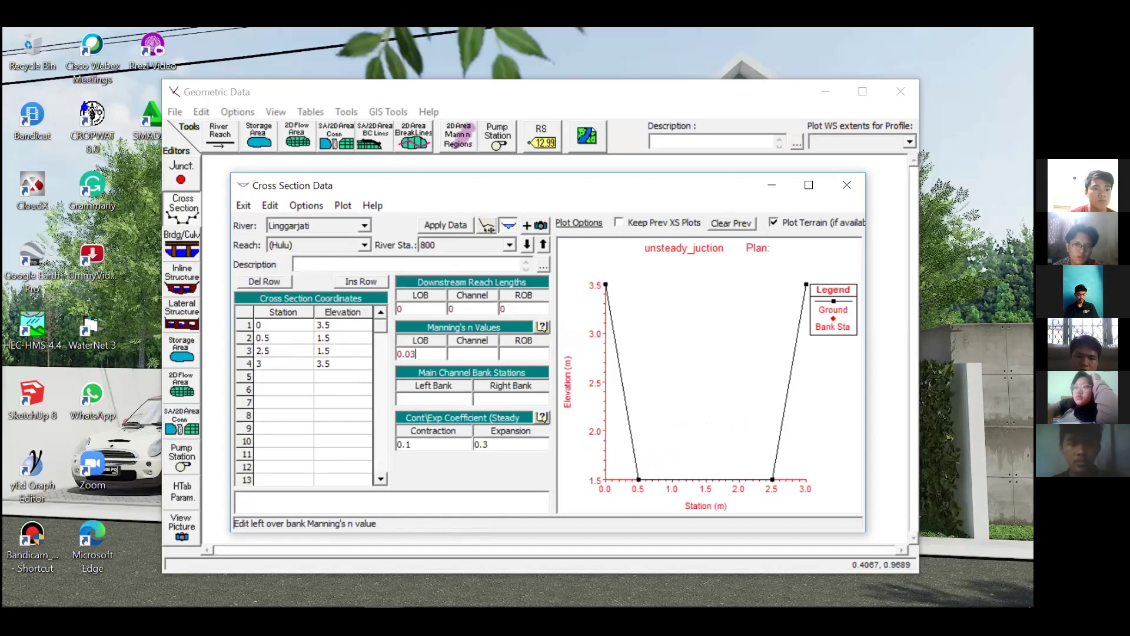
left_click_drag(419, 354, 346, 357)
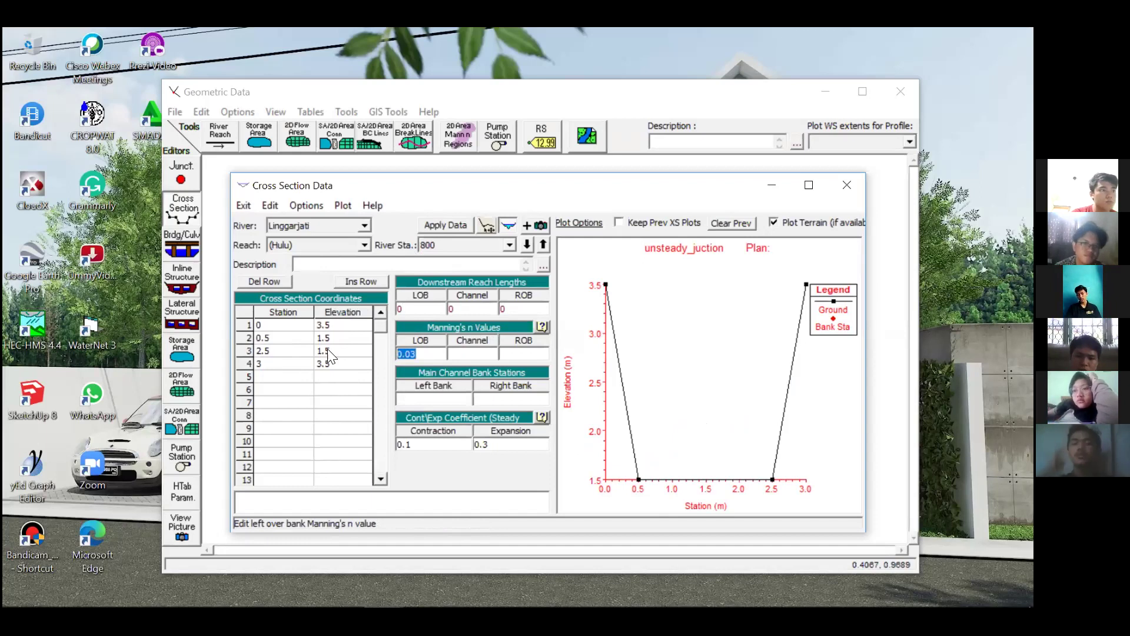
key("Tab")
type("0.03")
left_click(517, 351)
- Set the main channel bank stations to 0 for the left bank and 3 for the right bank, and apply the data
left_click(446, 399)
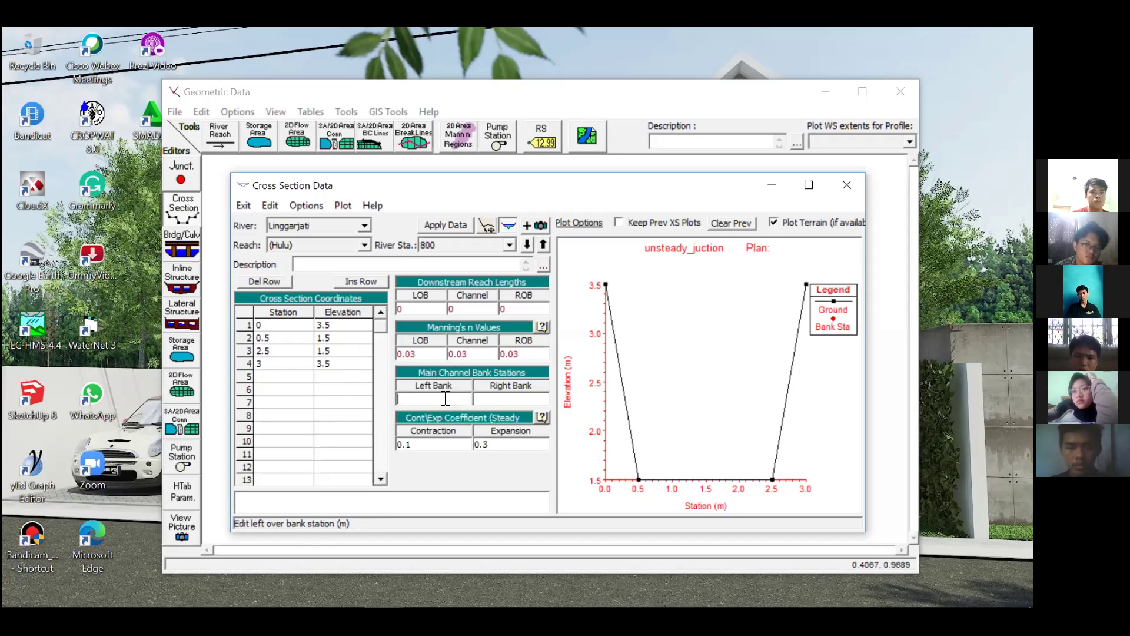
type("0")
left_click(500, 396)
type("3")
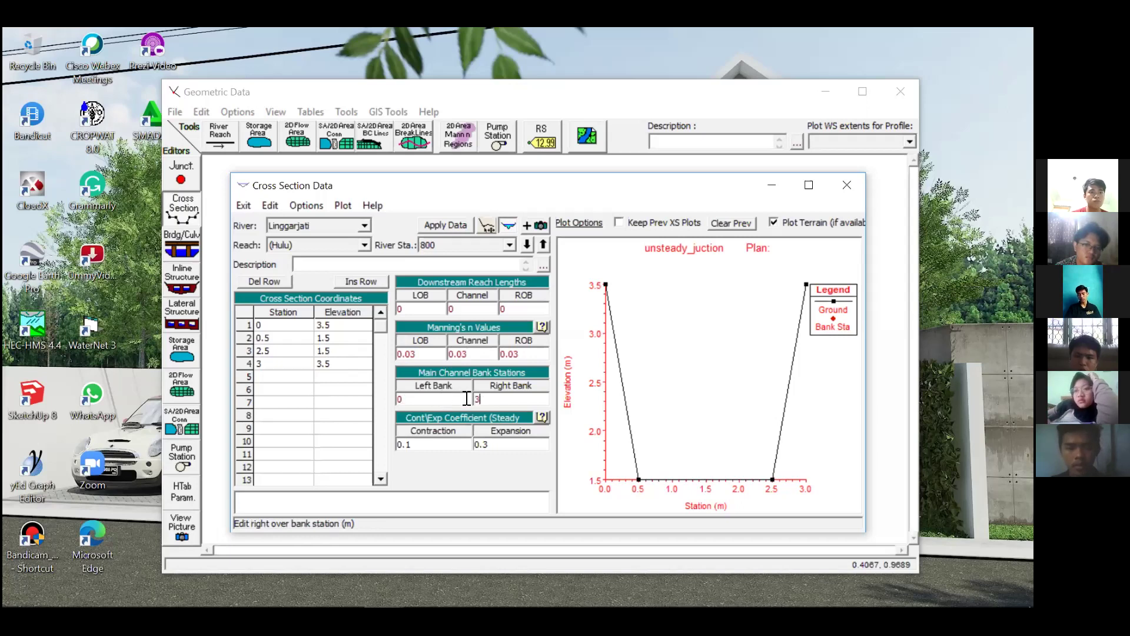
left_click(452, 225)
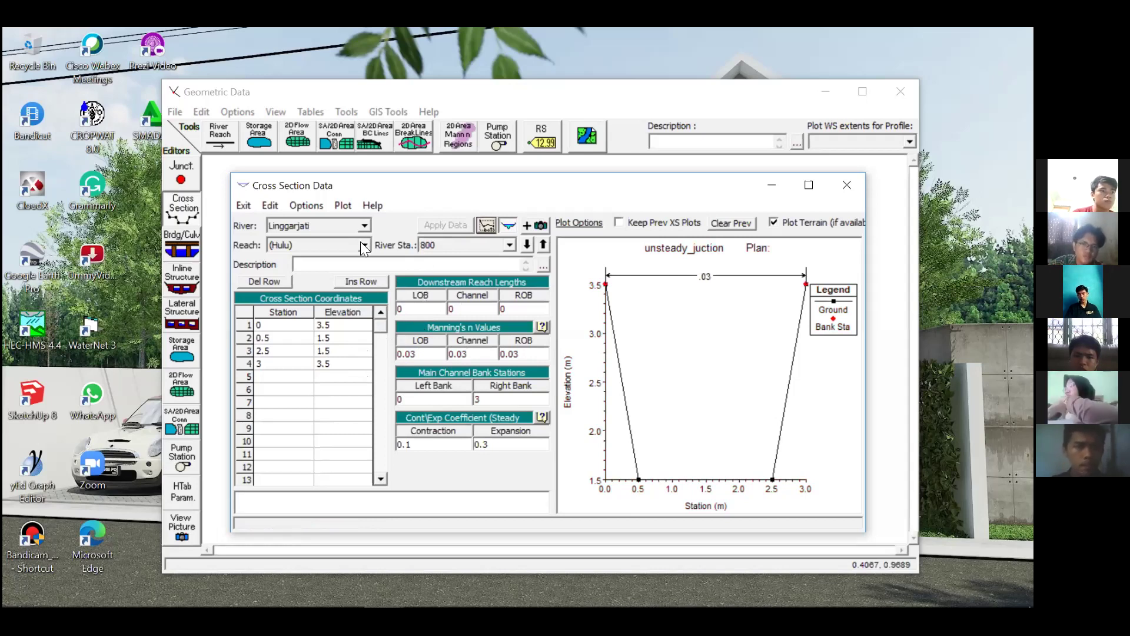
- Copy the station 800 cross section of Linggarjati Hulu to a new river station 850
left_click(307, 205)
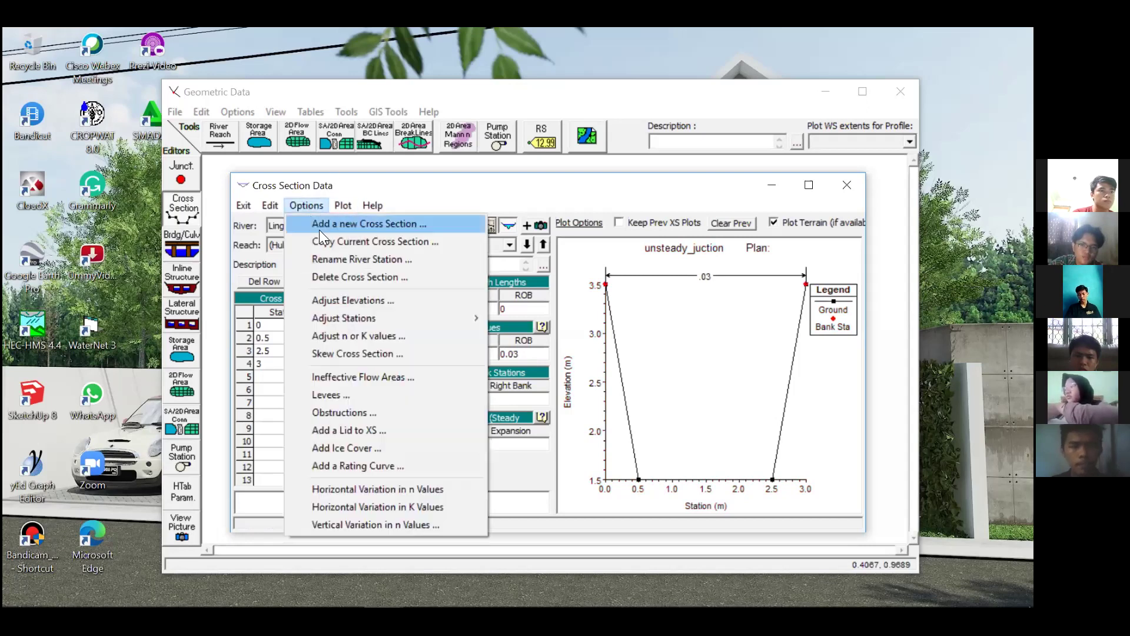
left_click(328, 241)
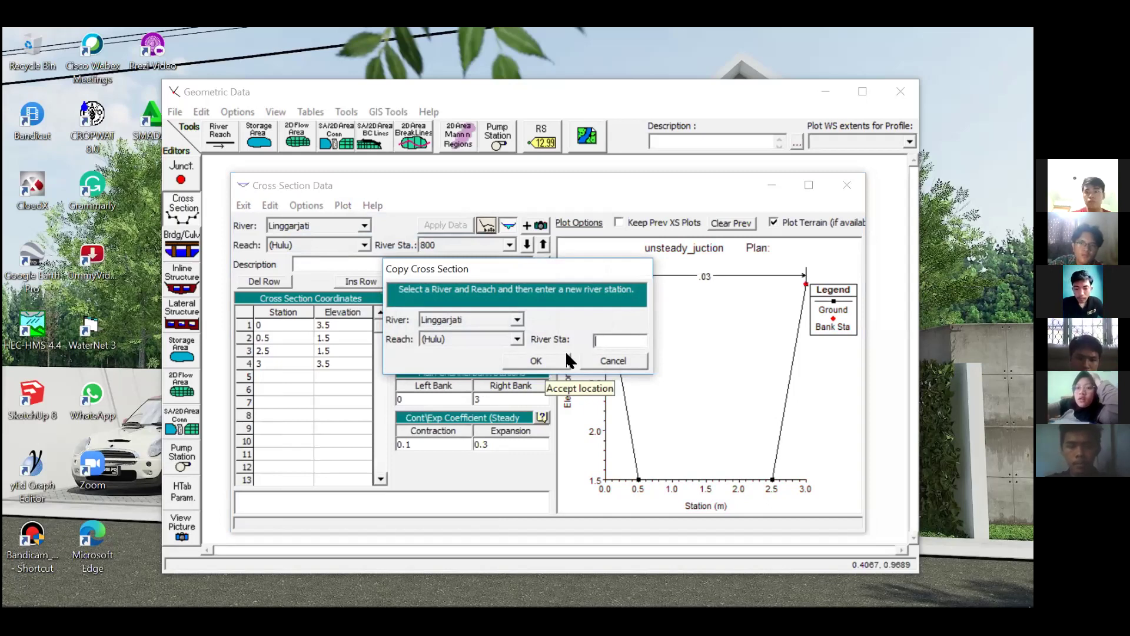
type("850")
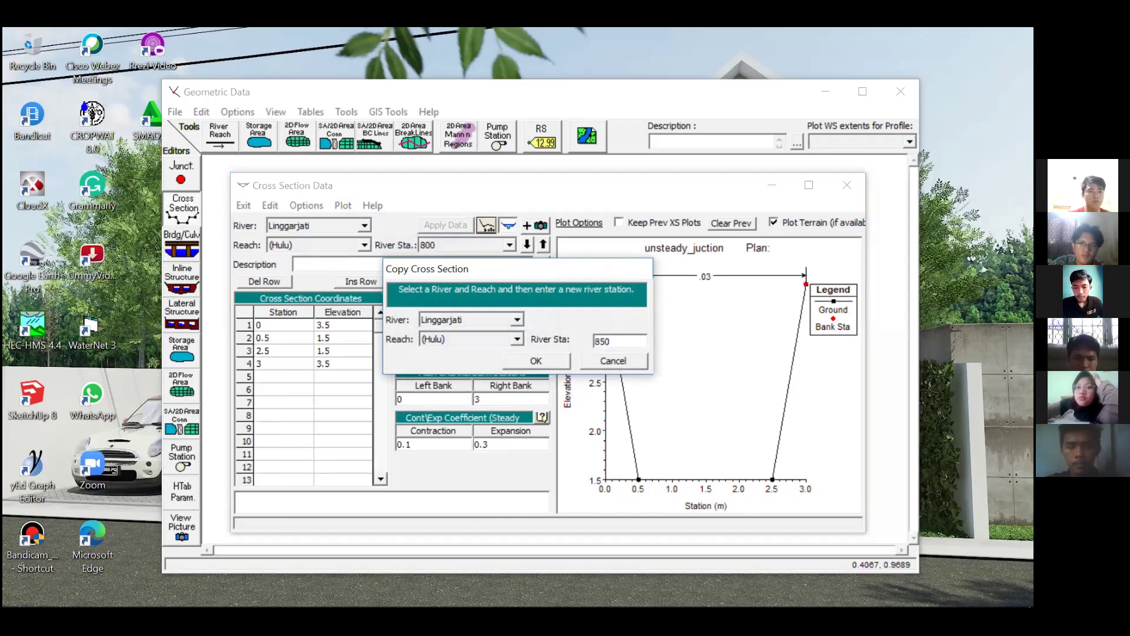
left_click(534, 360)
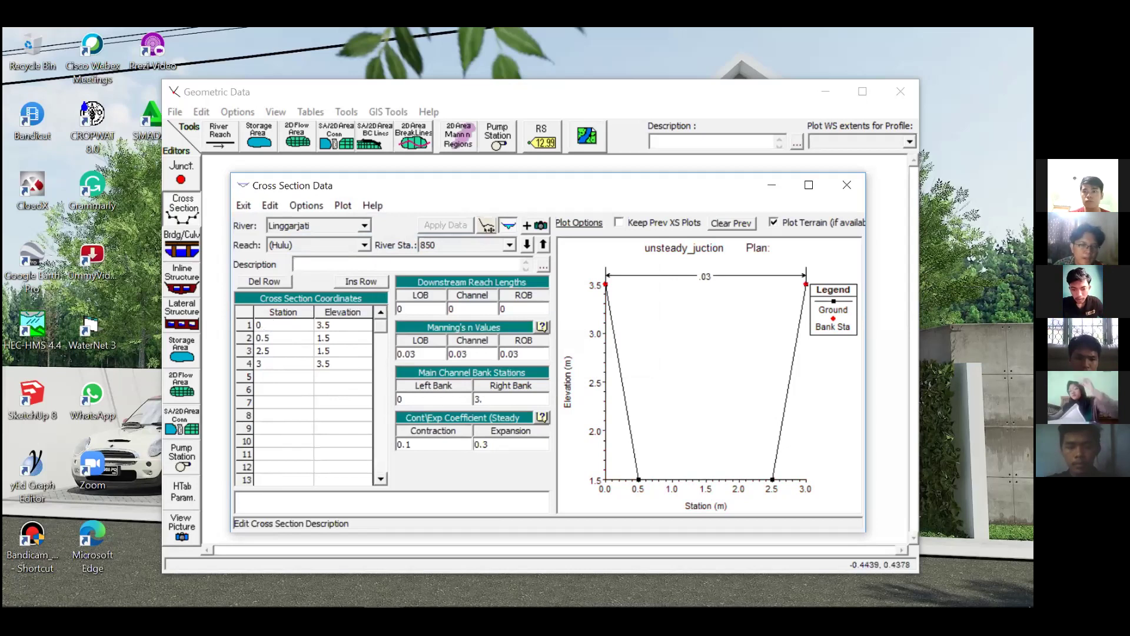
- Switch to the PowerPoint slides and check the station 850 row of the cross section dimension table
left_click(304, 590)
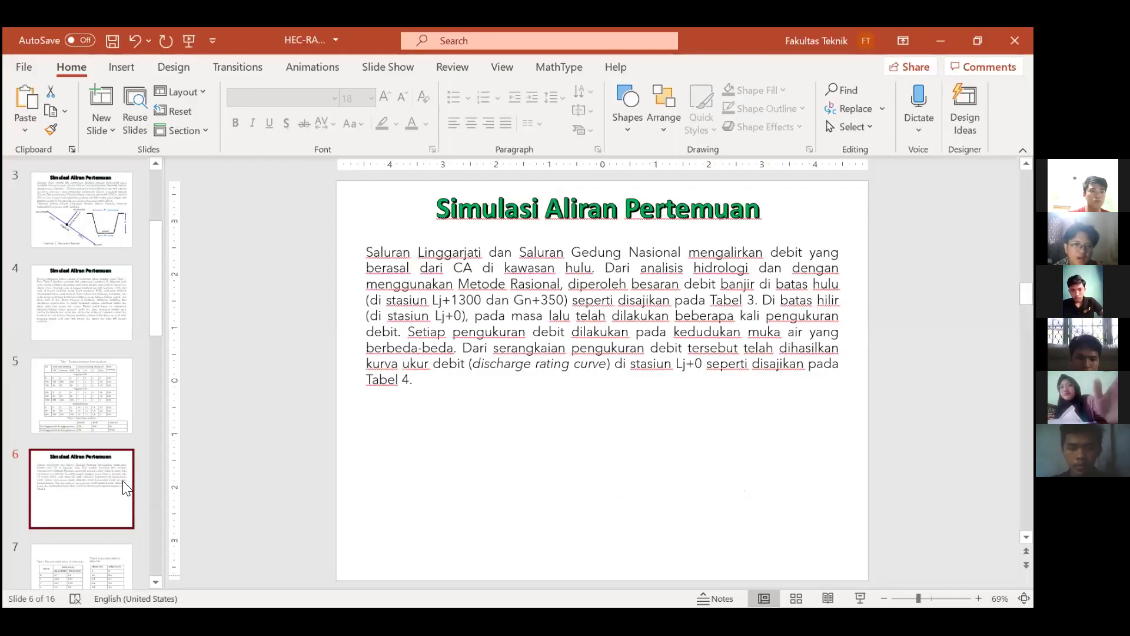
left_click(96, 422)
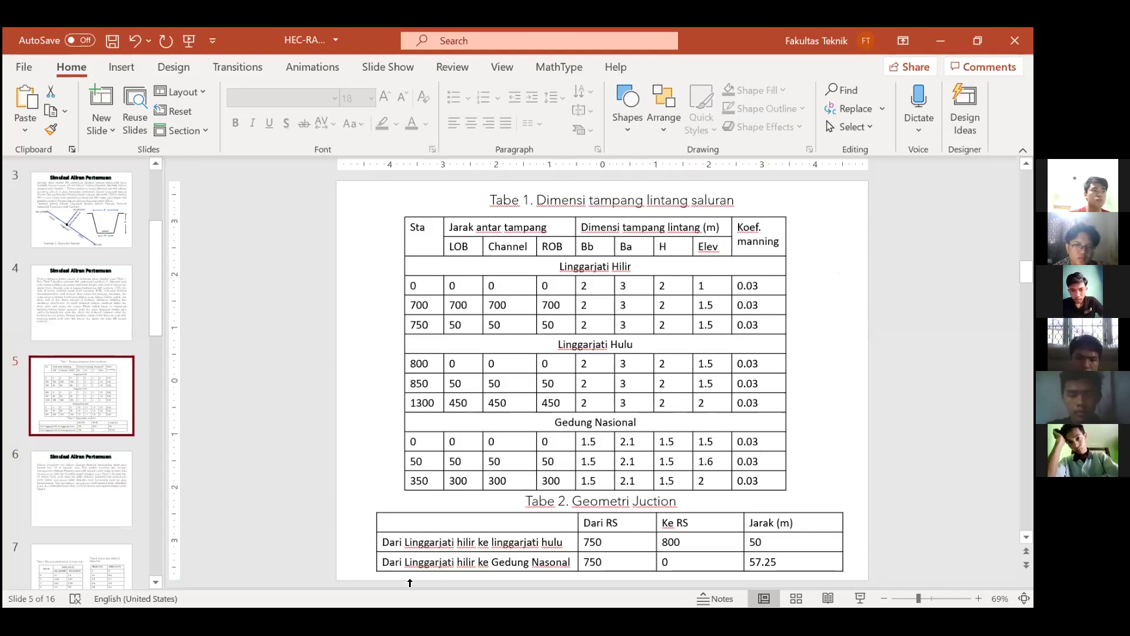
left_click(940, 40)
- Set the downstream reach lengths of the station 850 cross section to 50 for LOB, Channel and ROB, and apply the data
left_click(430, 304)
double_click(430, 304)
type("50")
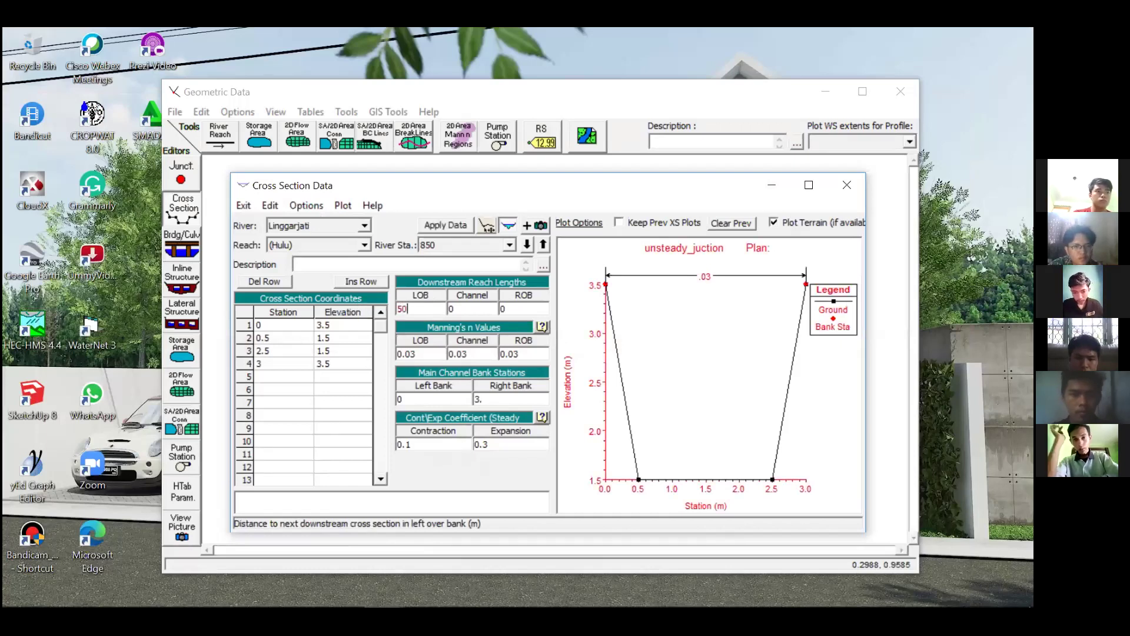
double_click(461, 306)
type("50")
key("Tab")
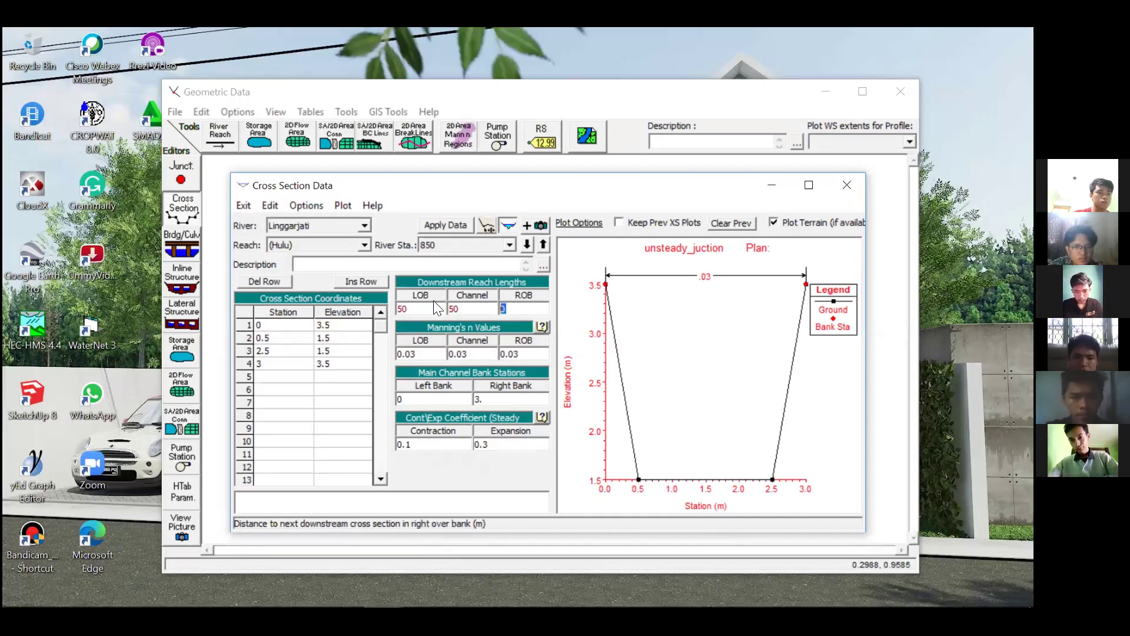
type("50")
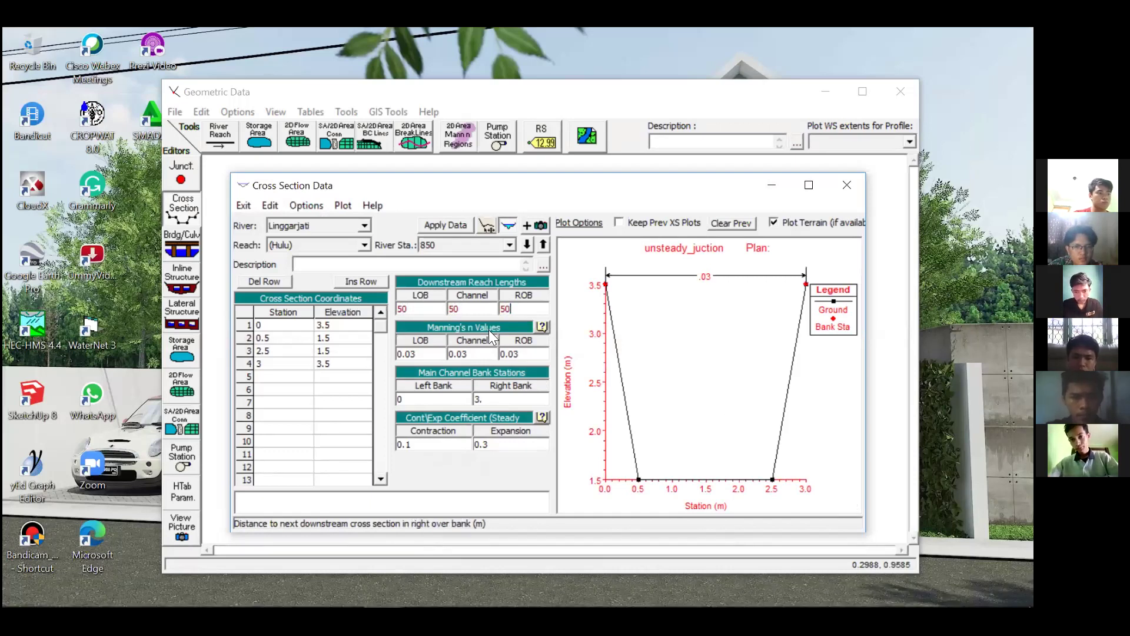
left_click(448, 227)
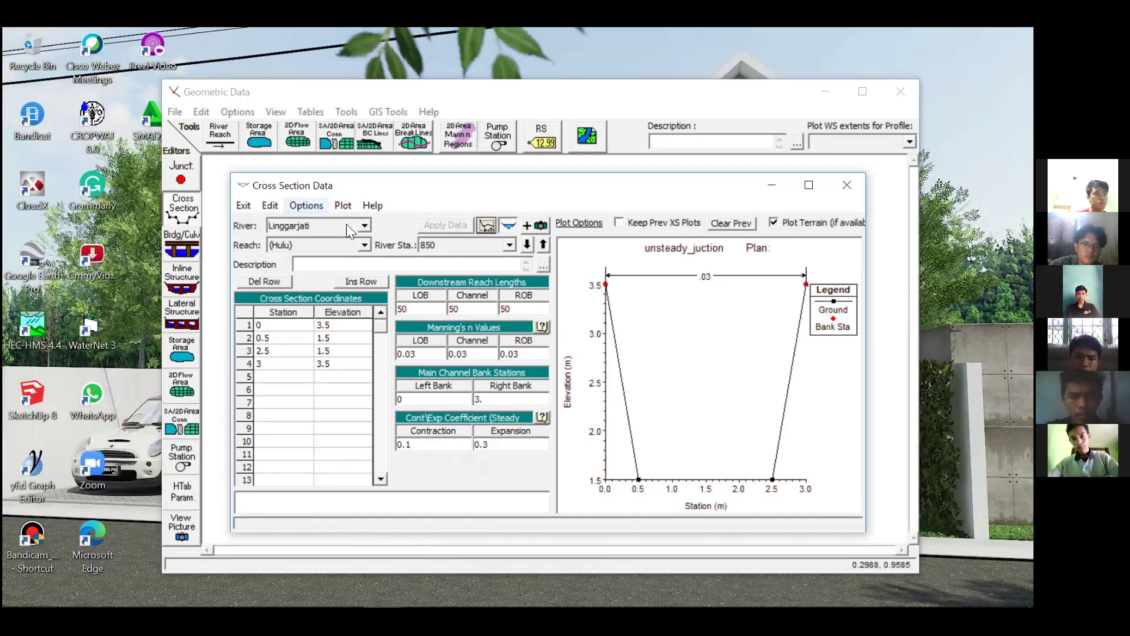
- Copy the station 850 cross section to a new river station 1300 in the Linggarjati Hulu reach
left_click(307, 205)
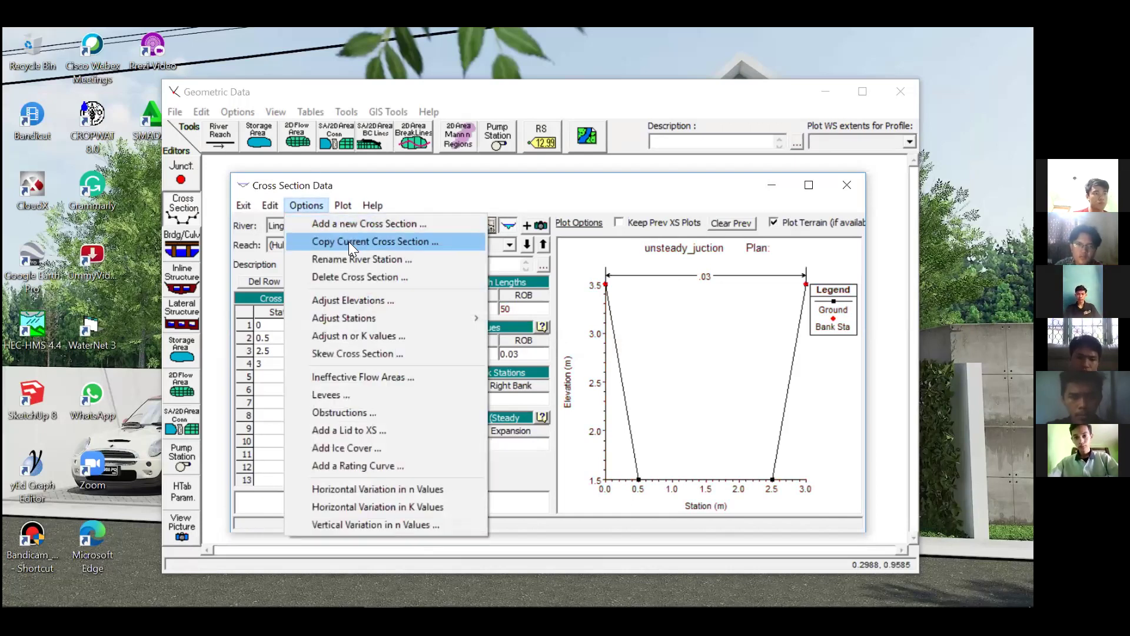
left_click(364, 242)
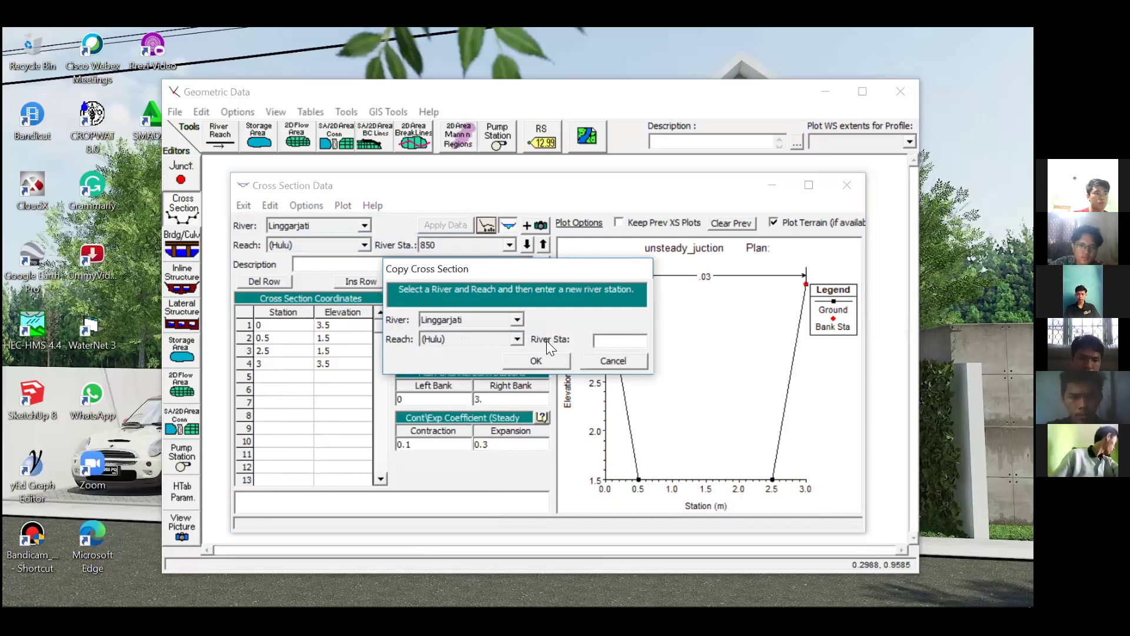
left_click(606, 342)
type("1300")
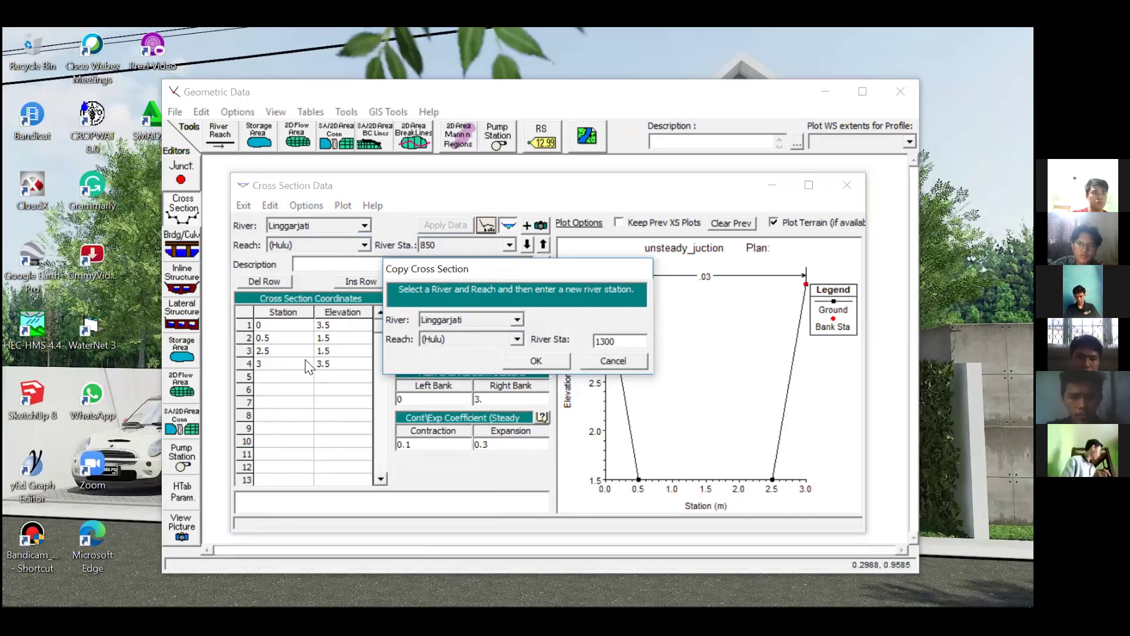
key("Return")
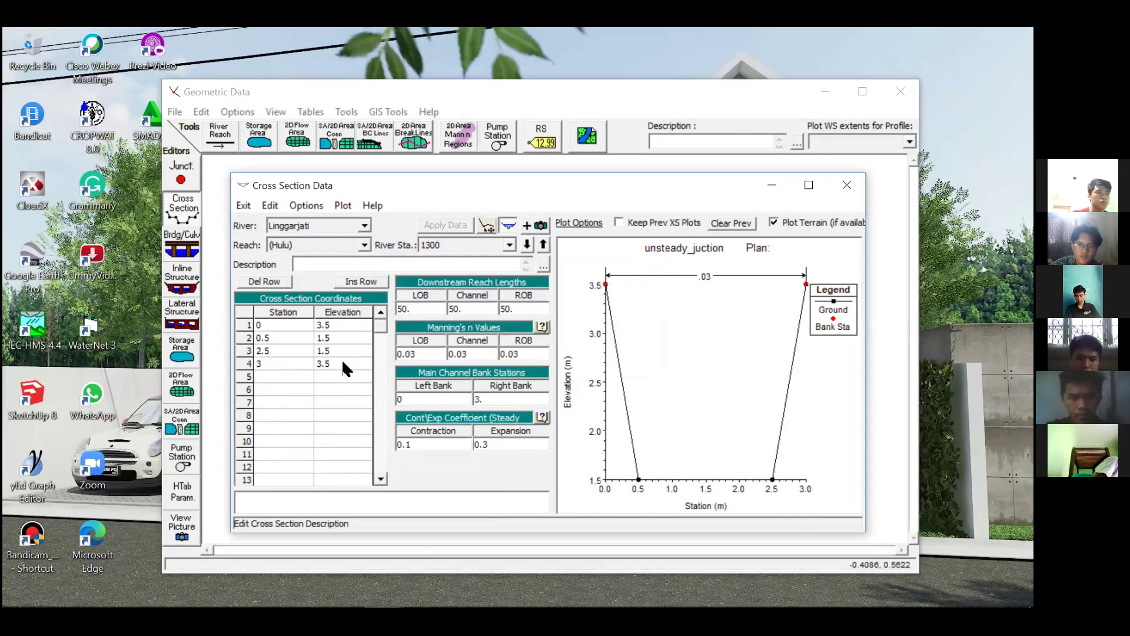
- Set the four elevations of the station 1300 cross section to 4, 2, 2 and 4
left_click(333, 326)
double_click(316, 326)
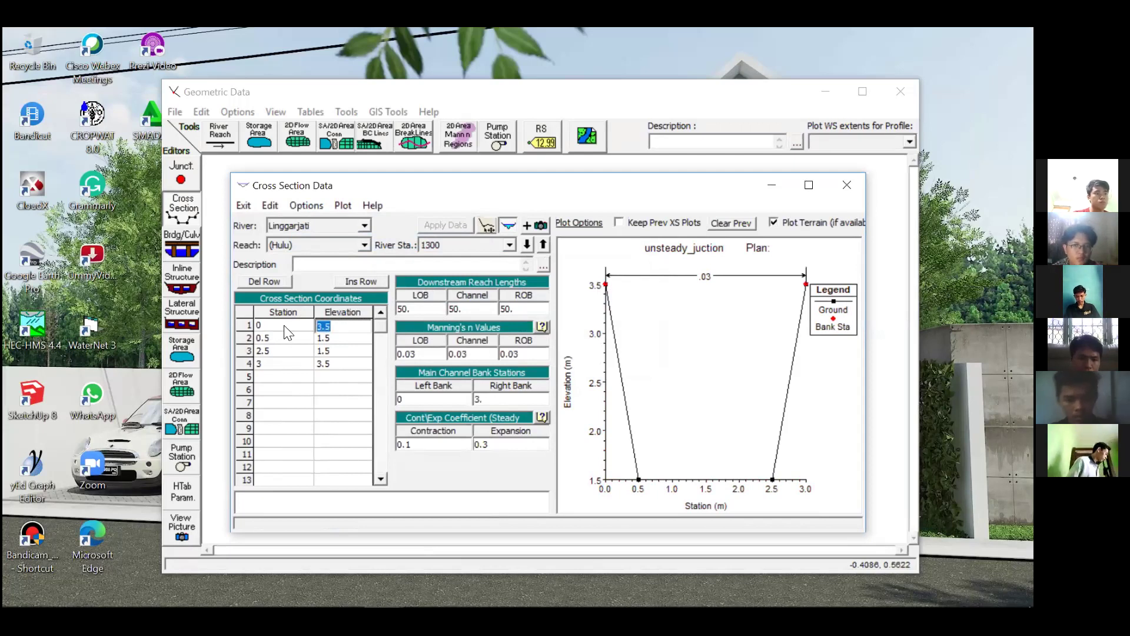
type("4")
left_click(330, 337)
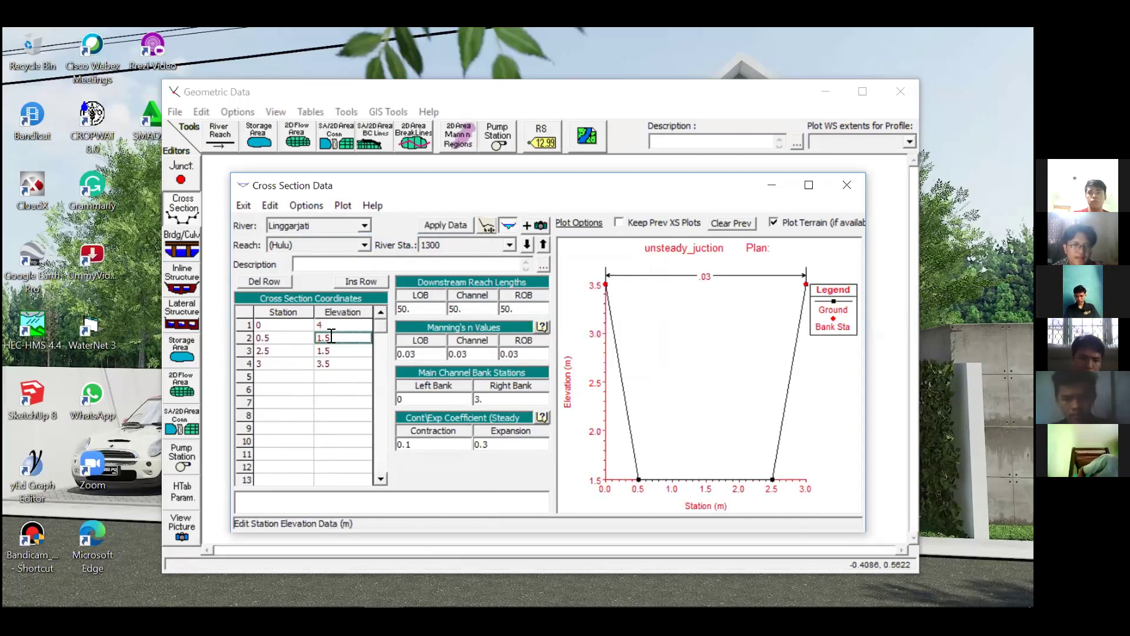
double_click(331, 336)
type("2")
left_click(324, 353)
double_click(348, 353)
type("2")
left_click(324, 364)
double_click(324, 364)
type("2")
type("4")
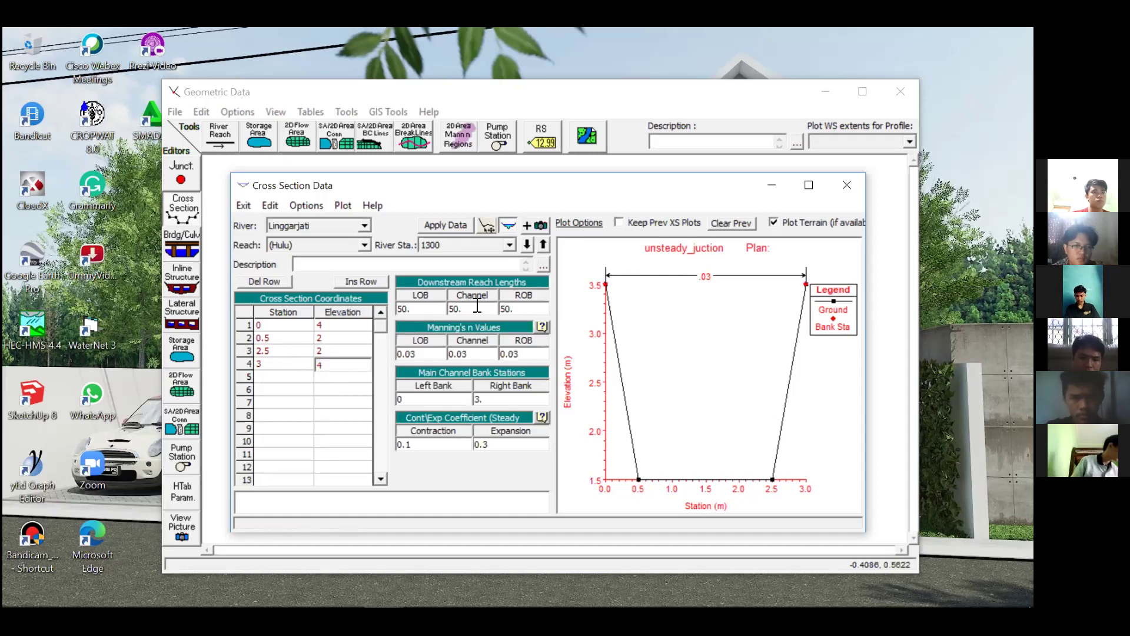
- Set the downstream reach lengths of the station 1300 cross section to 450 for LOB, Channel and ROB, and apply the data
left_click(404, 309)
type("450")
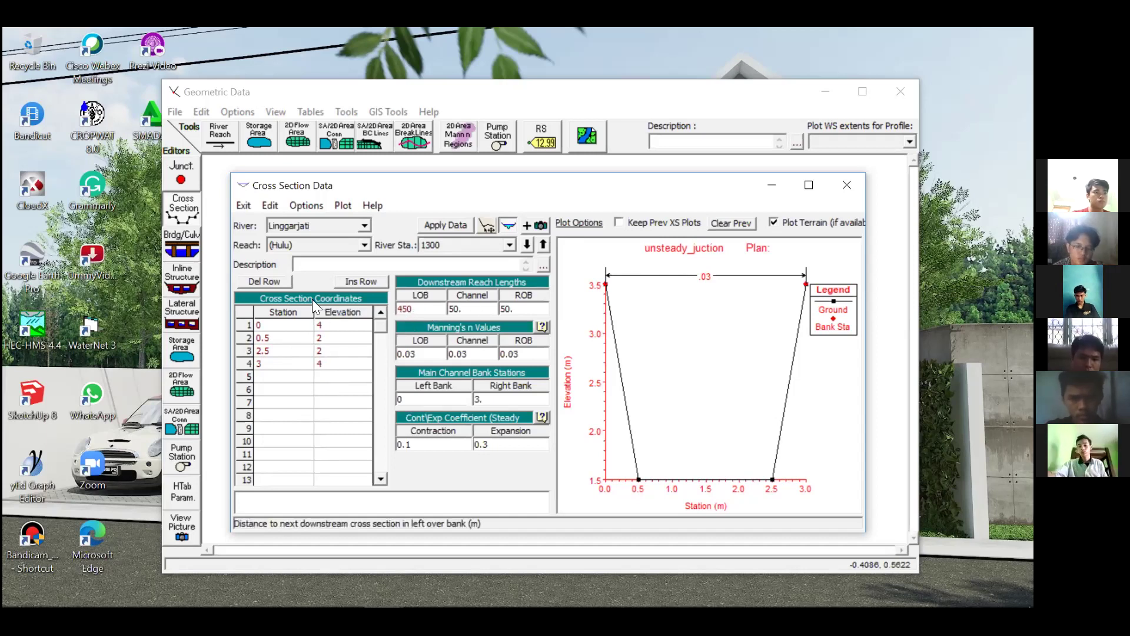
left_click(460, 309)
key("shift+Home")
type("450")
key("Tab")
type("450")
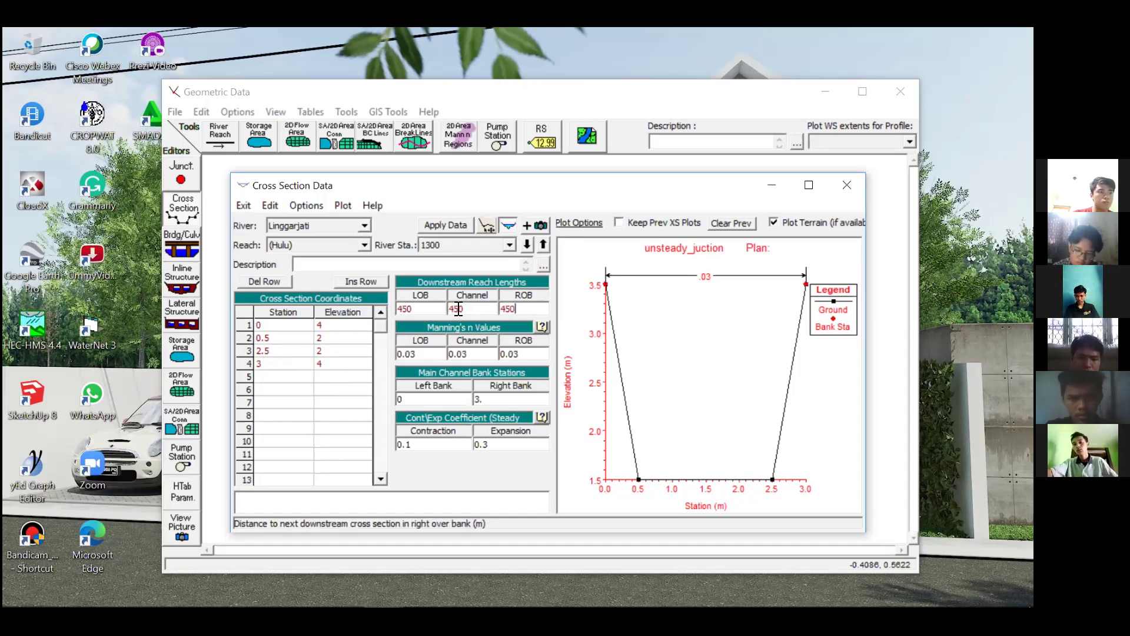
left_click(431, 228)
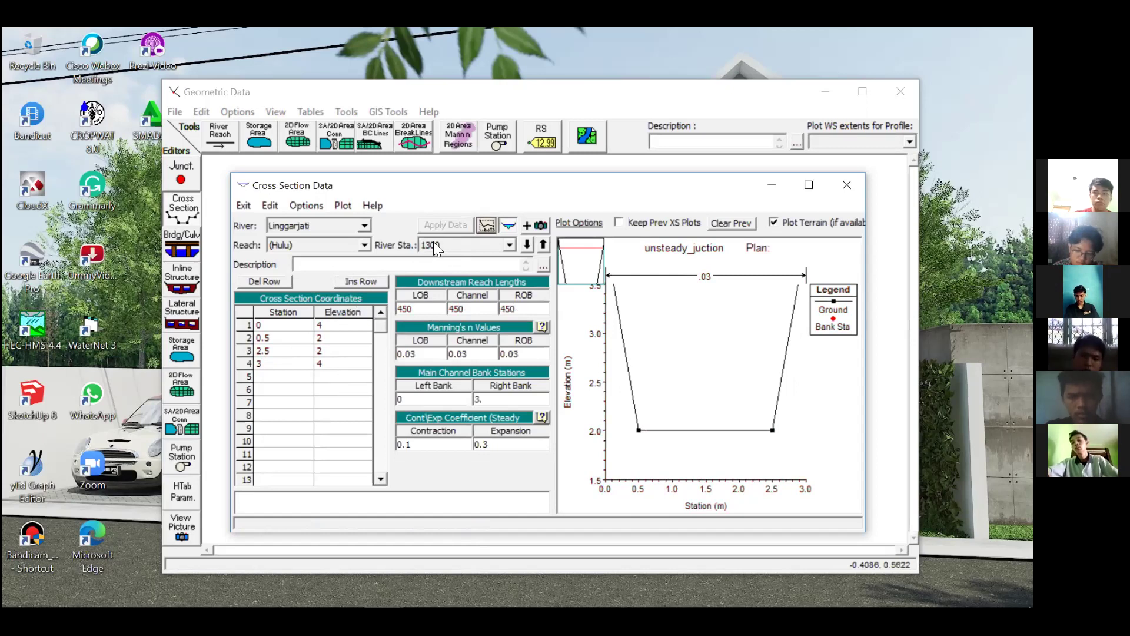
- Select the Gedung Nasional river and add a new cross section at river station 0 in its Hulu reach
left_click(344, 227)
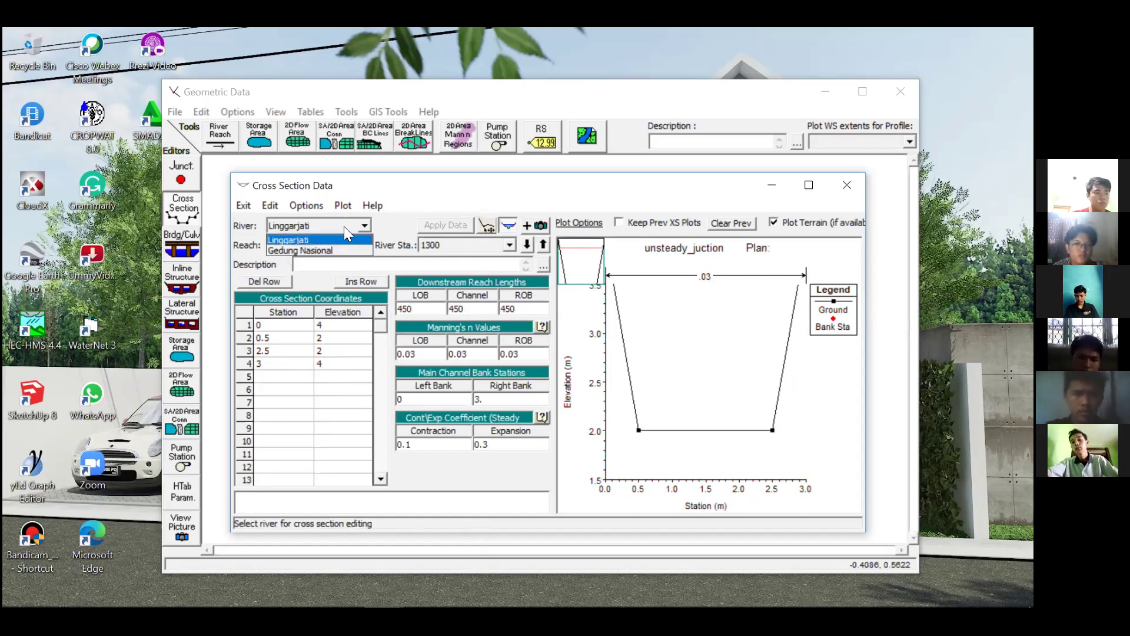
left_click(325, 250)
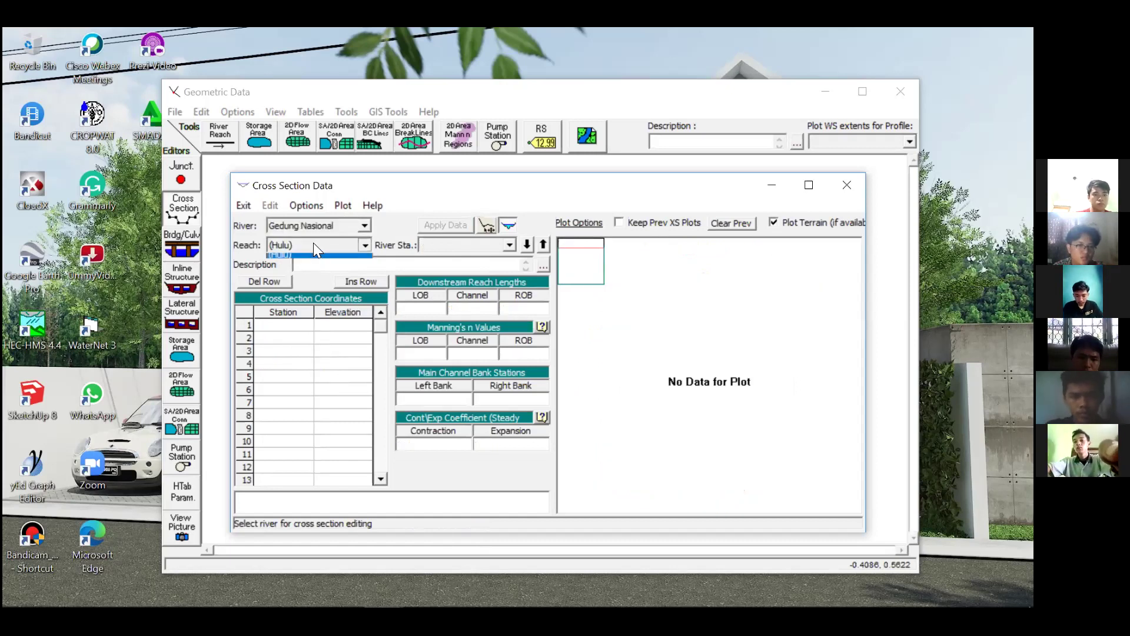
left_click(311, 205)
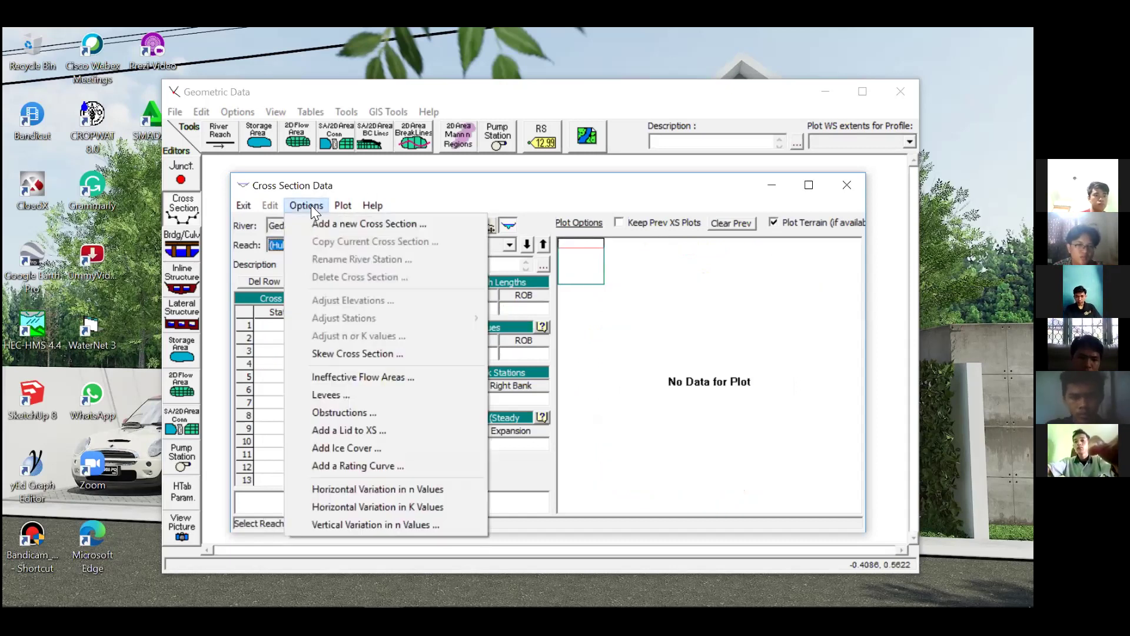
left_click(332, 220)
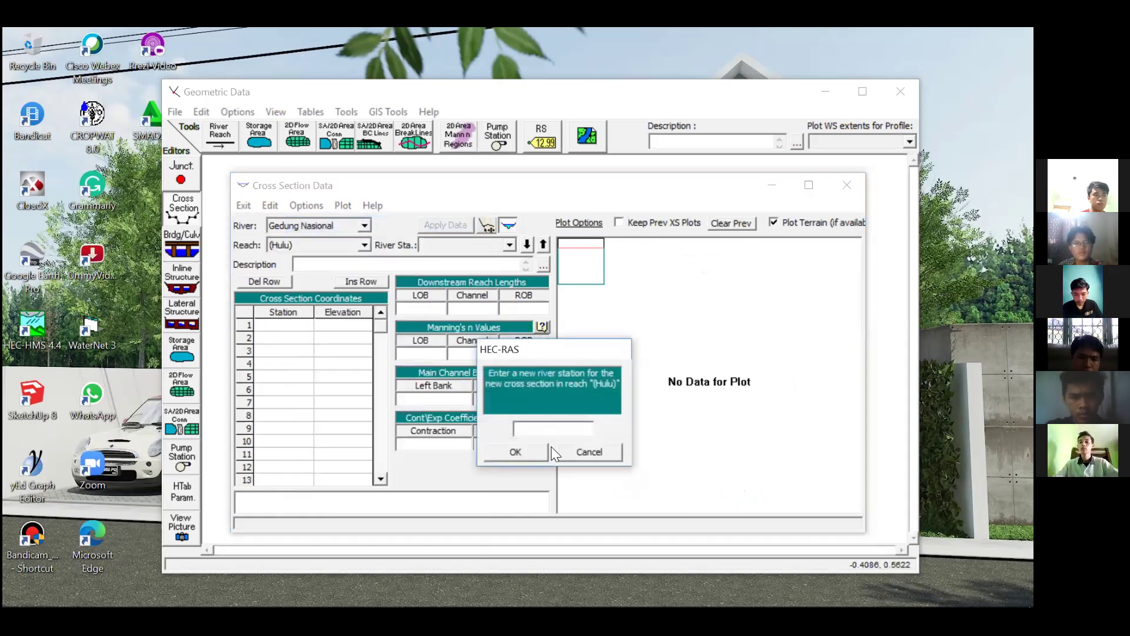
type("0")
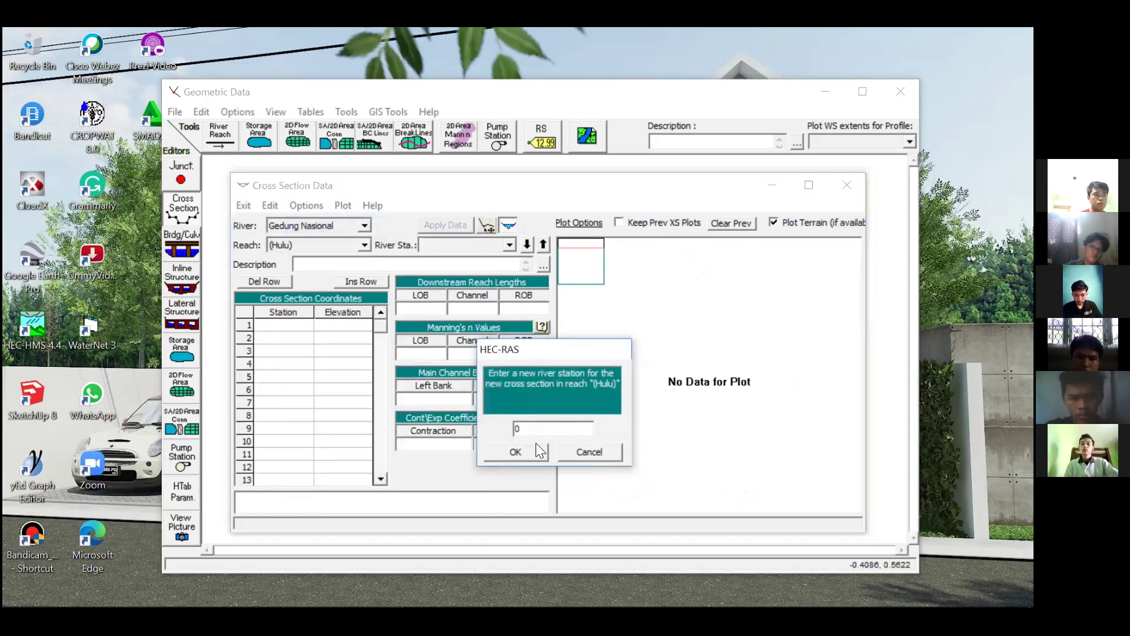
left_click(531, 446)
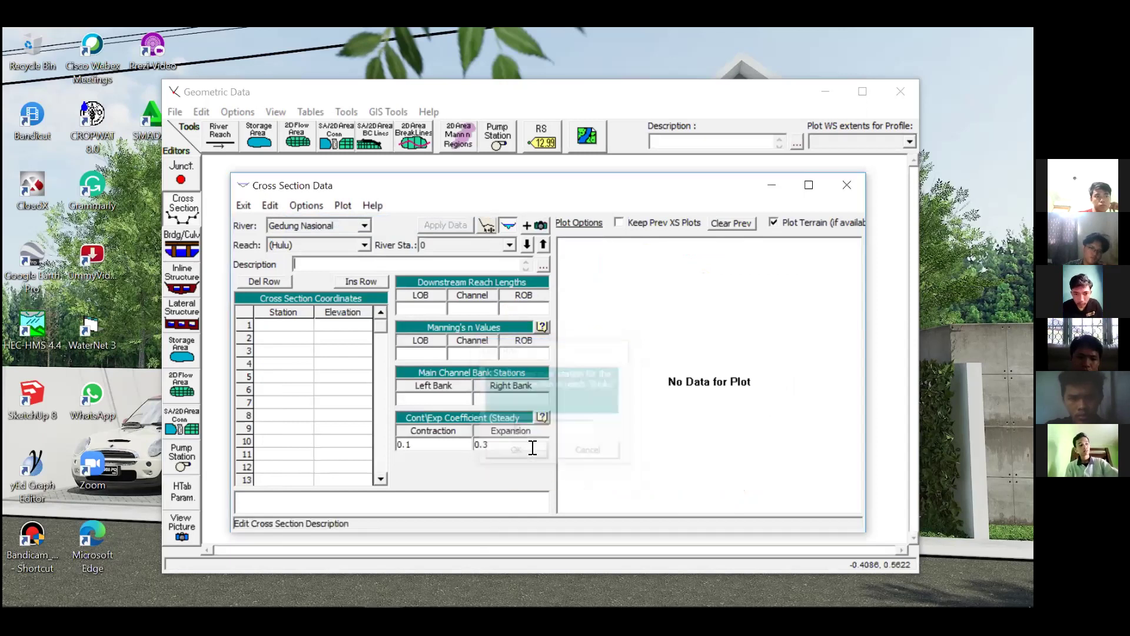
- Enter the station coordinates 0, 0.3, 1.8 and 2.1 for the Gedung Nasional station 0 cross section
left_click(285, 325)
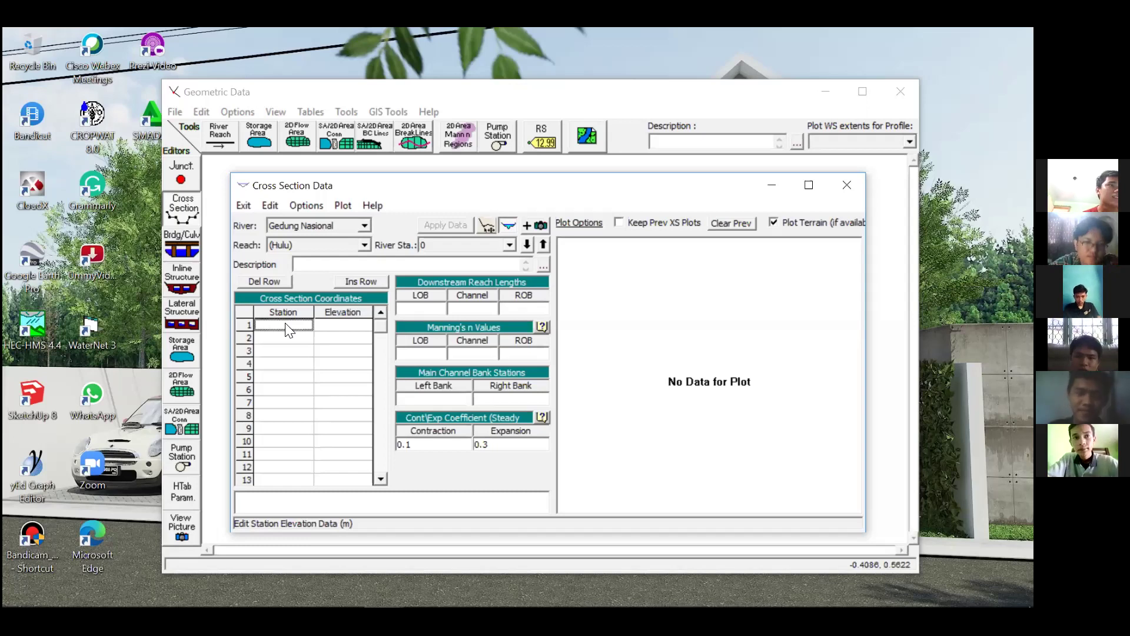
type("0.3")
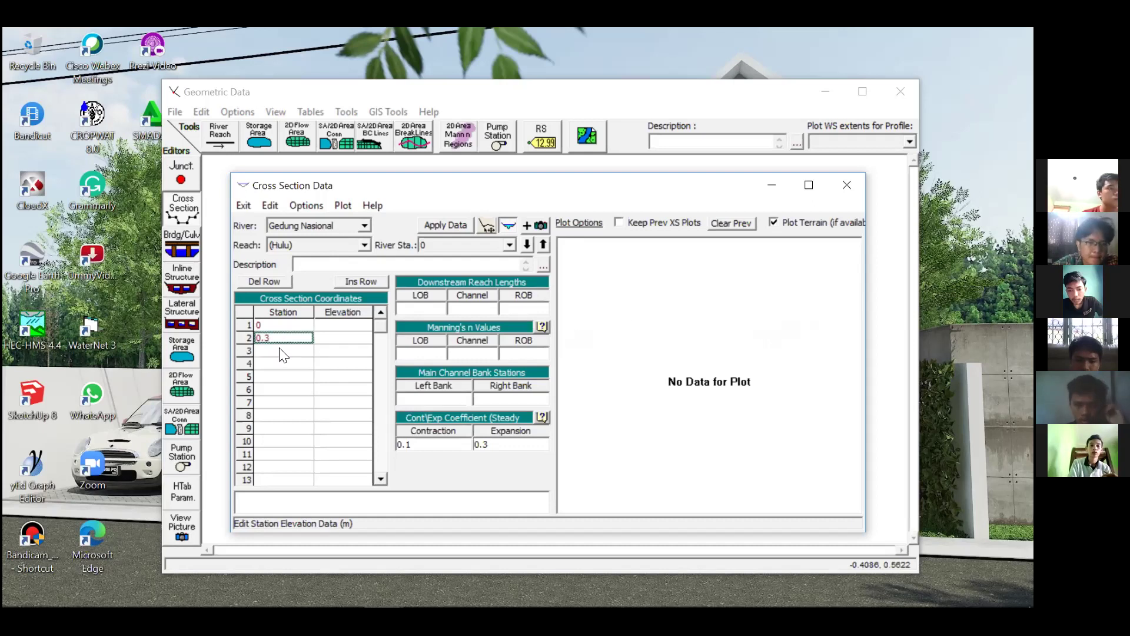
left_click(297, 350)
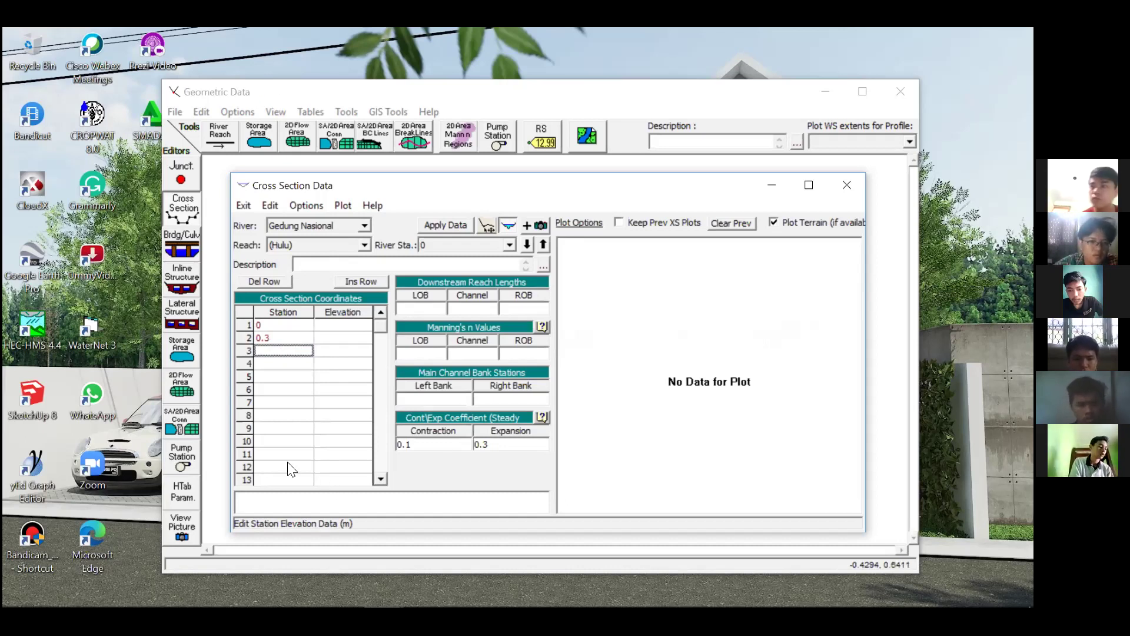
mouse_move(300, 605)
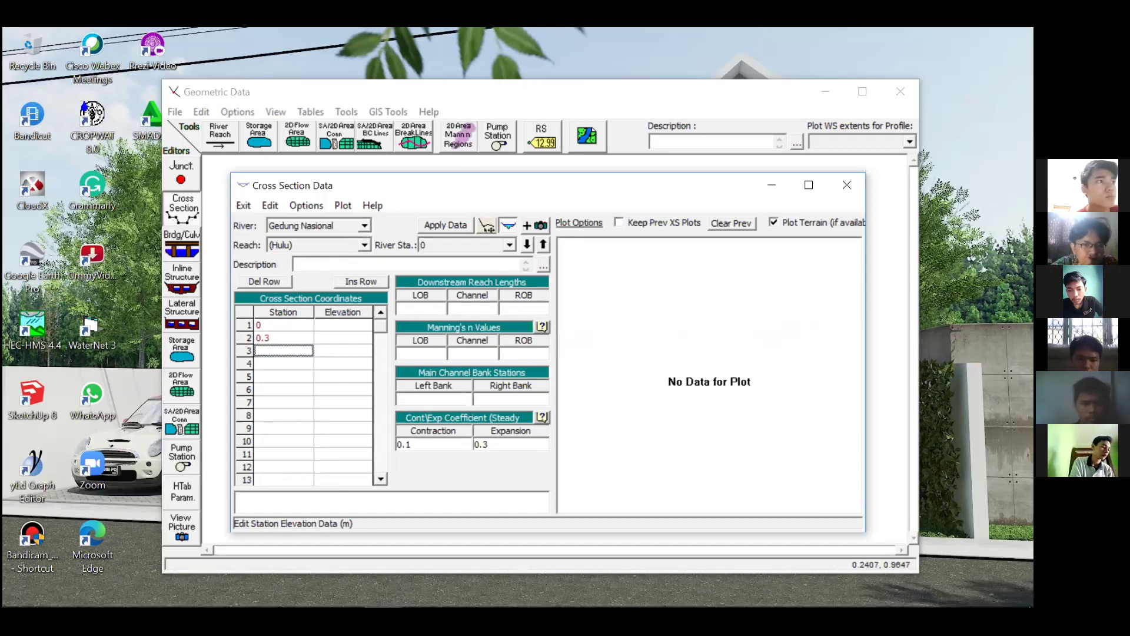
left_click(262, 591)
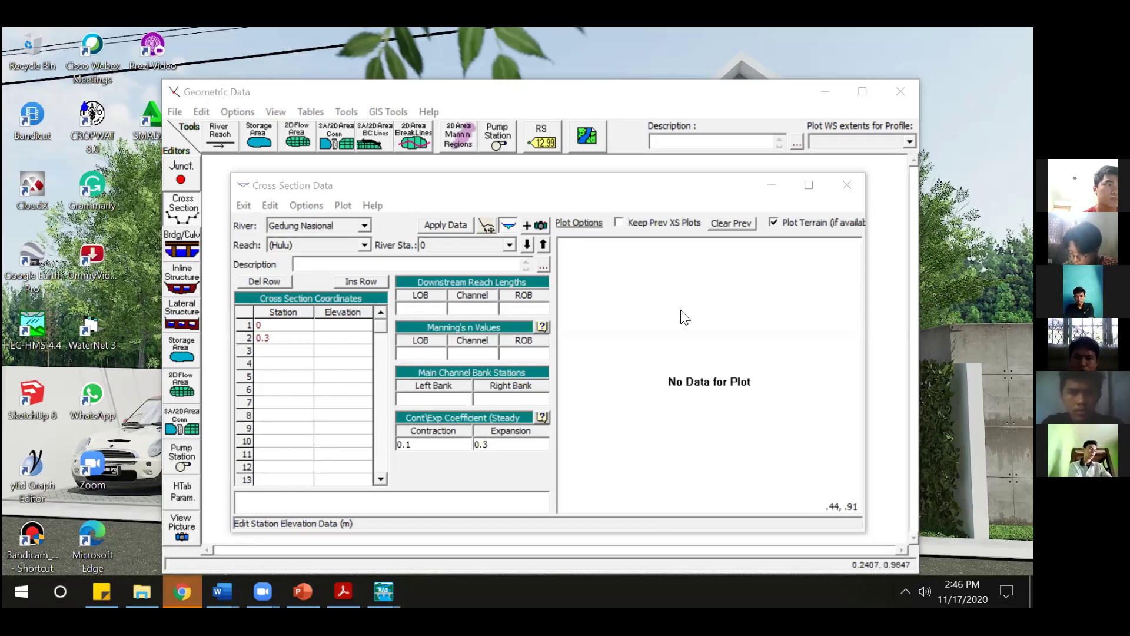
left_click(270, 350)
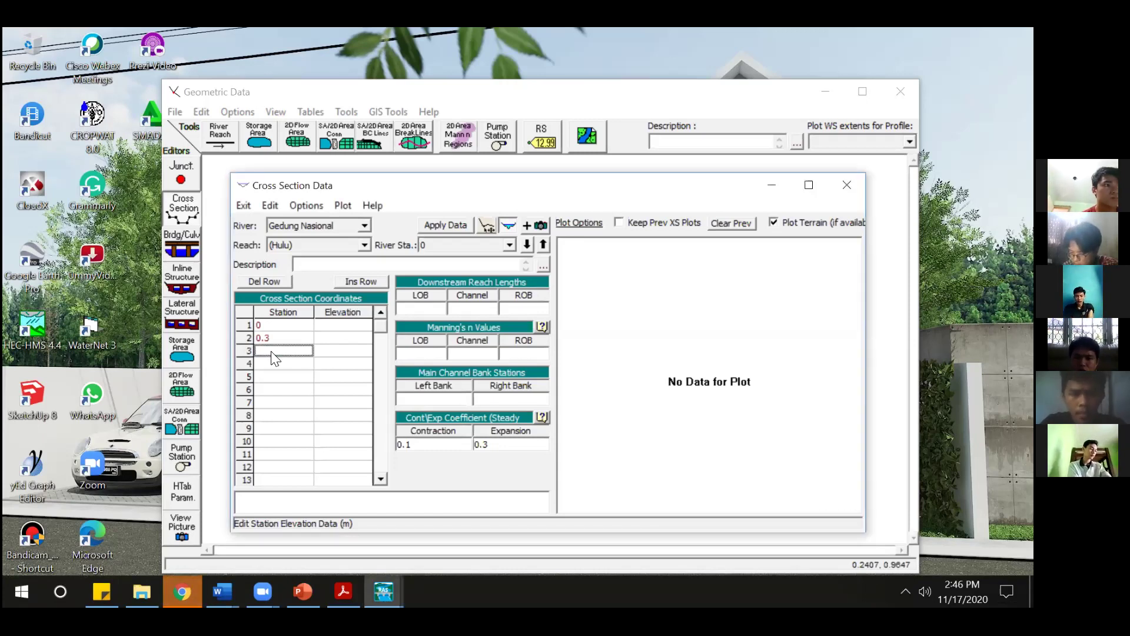
type("1.8")
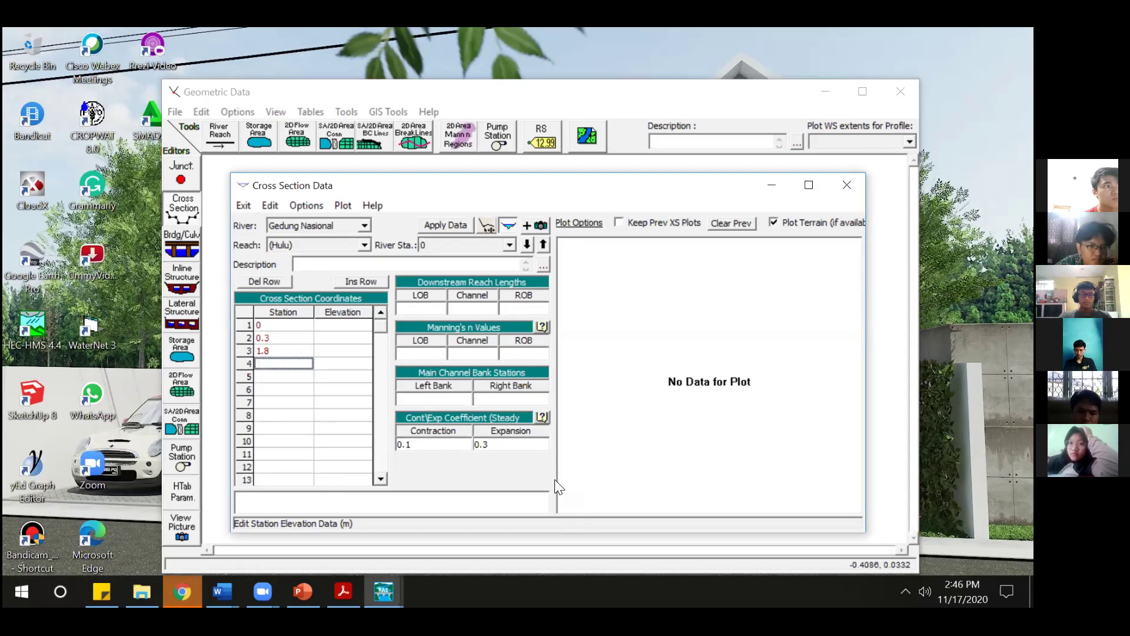
type("2.1")
- Enter elevations 3.5, 1.5 and 1.5 for the first three points of the Gedung Nasional station 0 cross section
left_click(343, 326)
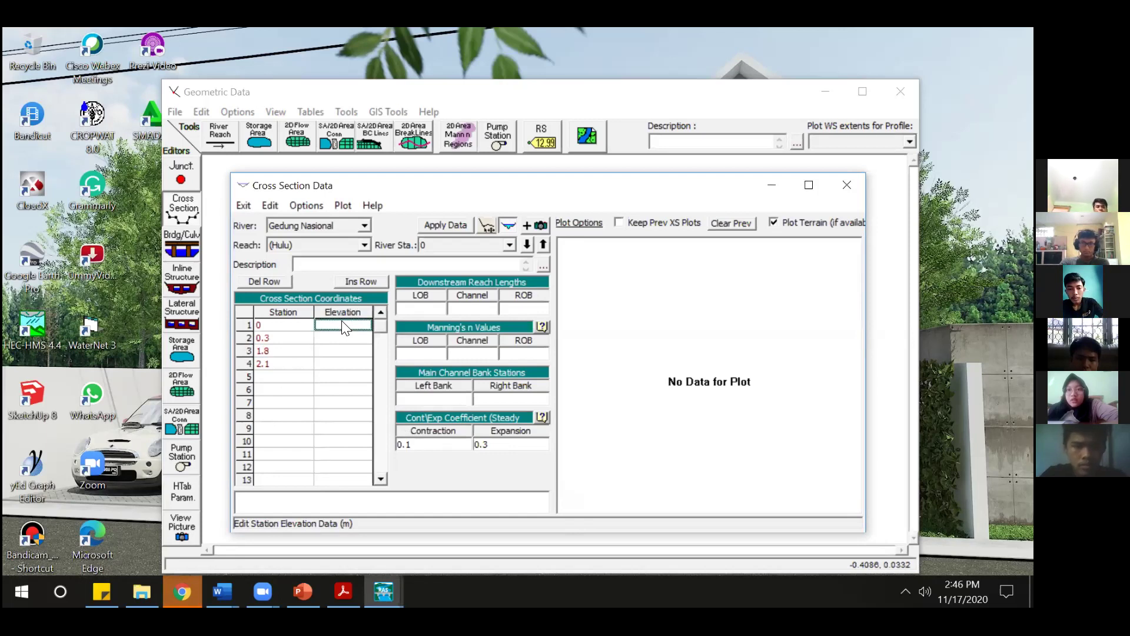
type("1")
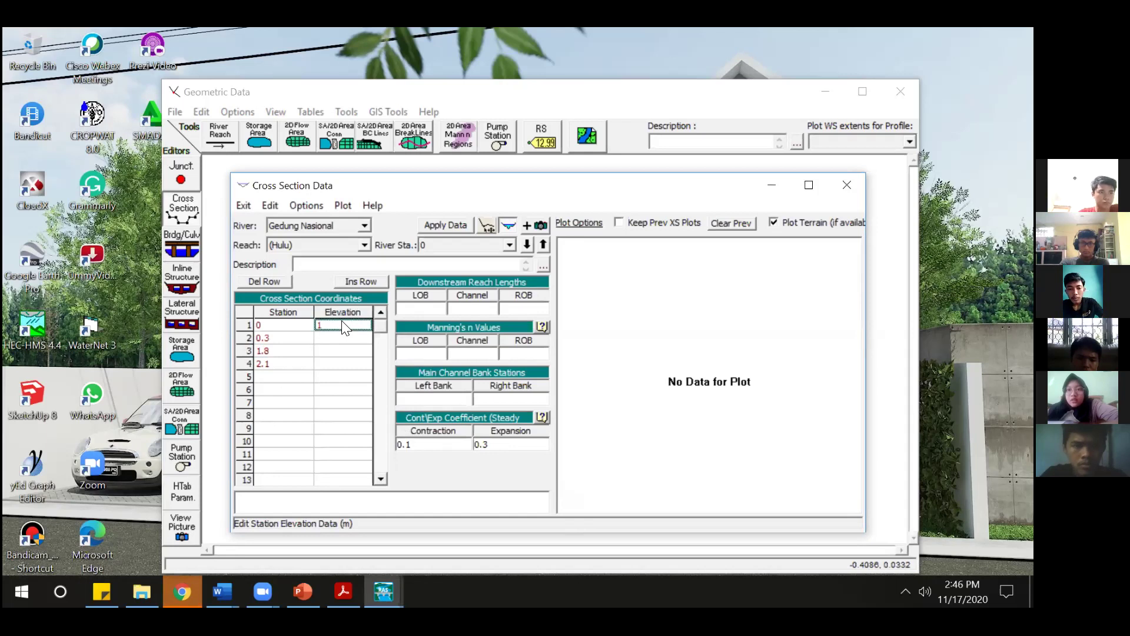
type(".5")
left_click(333, 338)
type("1.5")
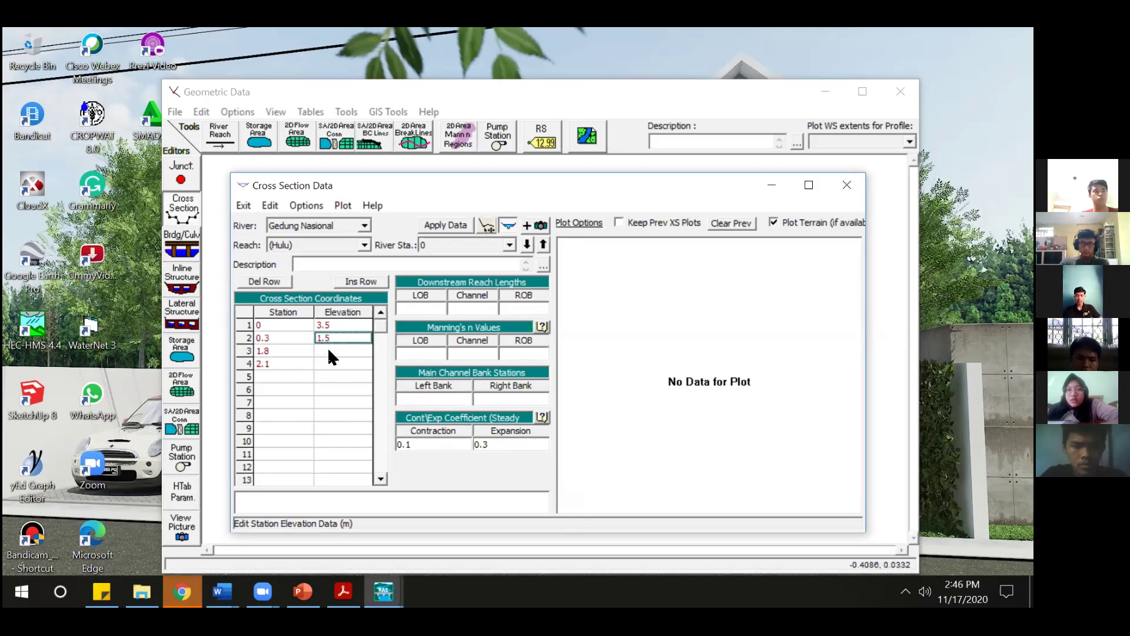
left_click(328, 349)
type("1.5")
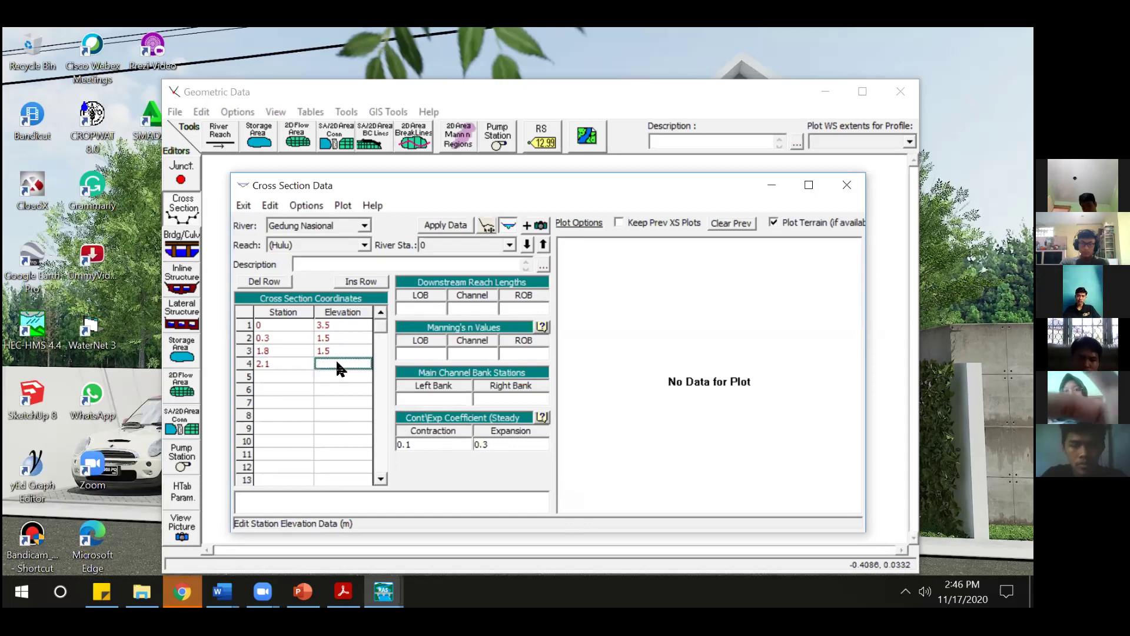
- Check the dimension table in the PowerPoint slides, and set the first and fourth elevations of the station 0 cross section to 3
left_click(303, 591)
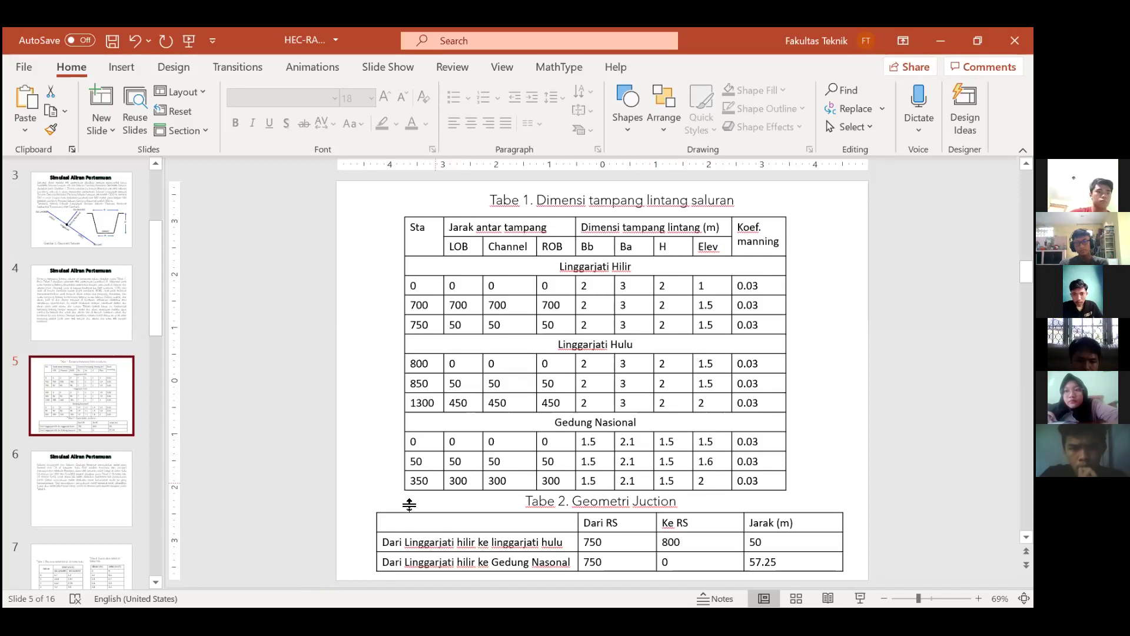
key("alt+Tab")
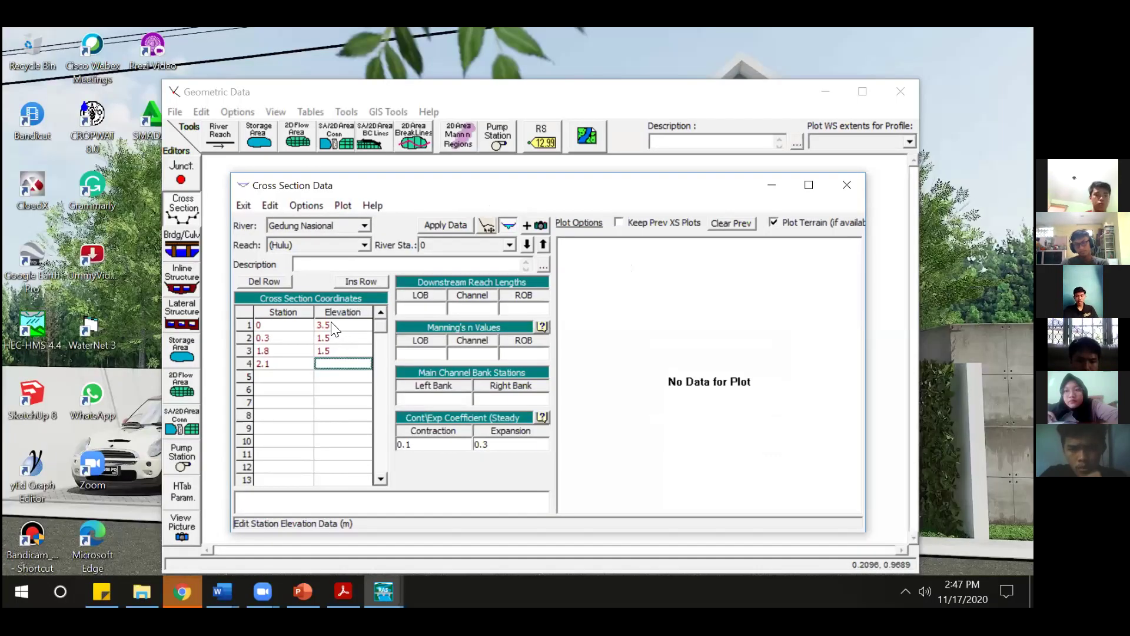
left_click(334, 325)
key("Delete")
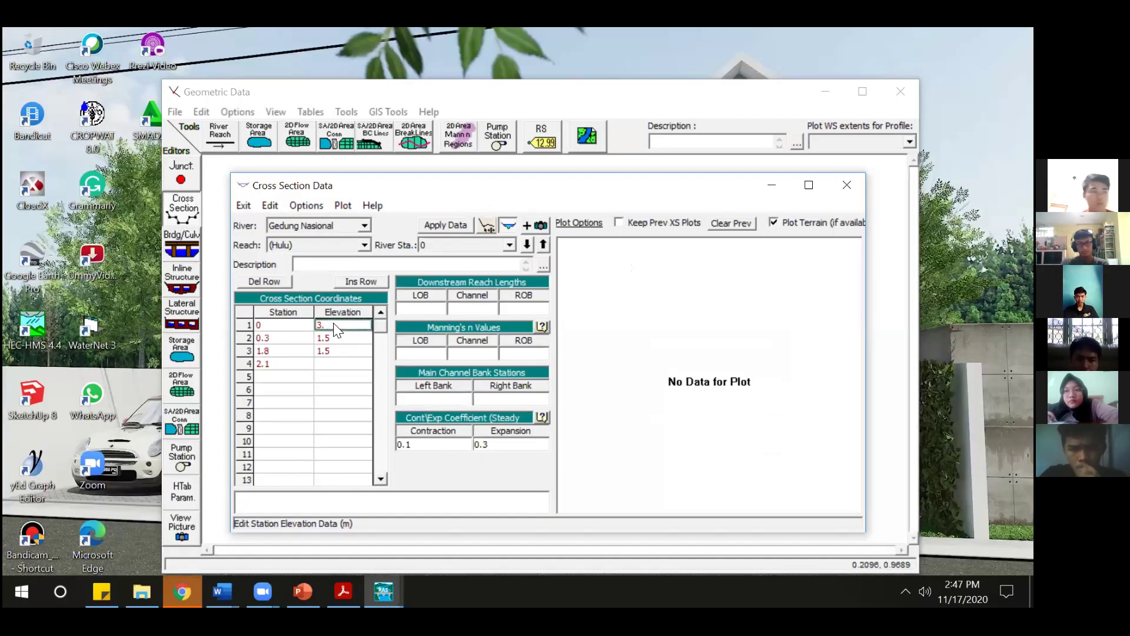
left_click(325, 365)
type("3")
key("Return")
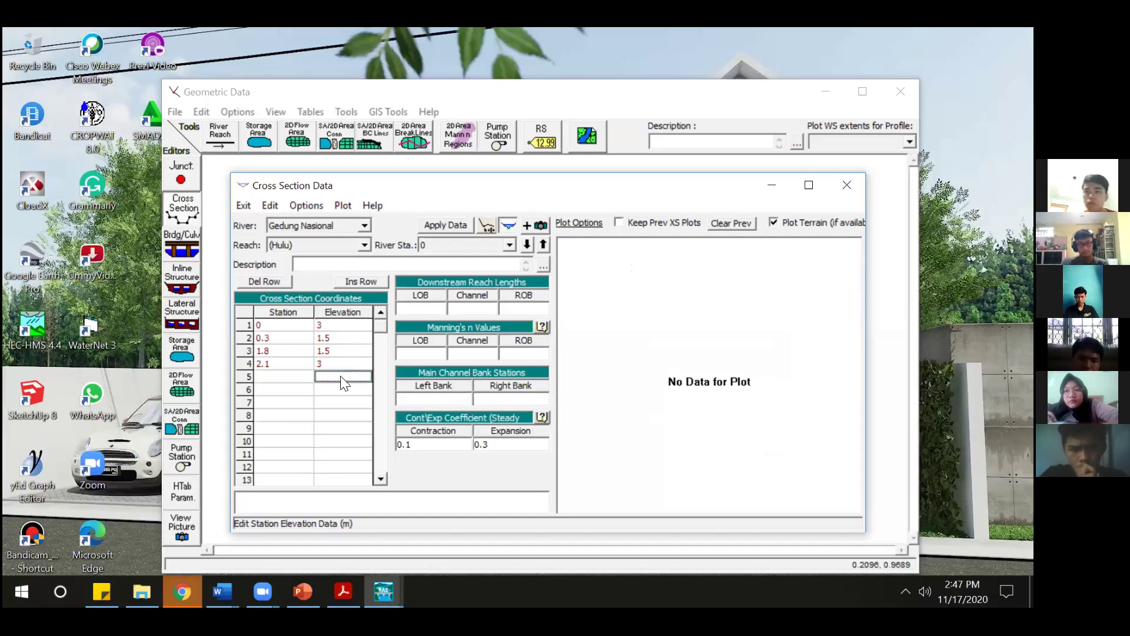
- Set the downstream reach lengths of the Gedung Nasional station 0 cross section to 0 for LOB, Channel and ROB
left_click(429, 307)
left_click(480, 311)
type("0")
left_click(518, 311)
type("0")
- Set Manning's n to 0.03 for LOB, Channel and ROB of the Gedung Nasional station 0 cross section
left_click(424, 350)
type("0.03")
left_click_drag(421, 354, 384, 357)
left_click(471, 354)
type("0.03")
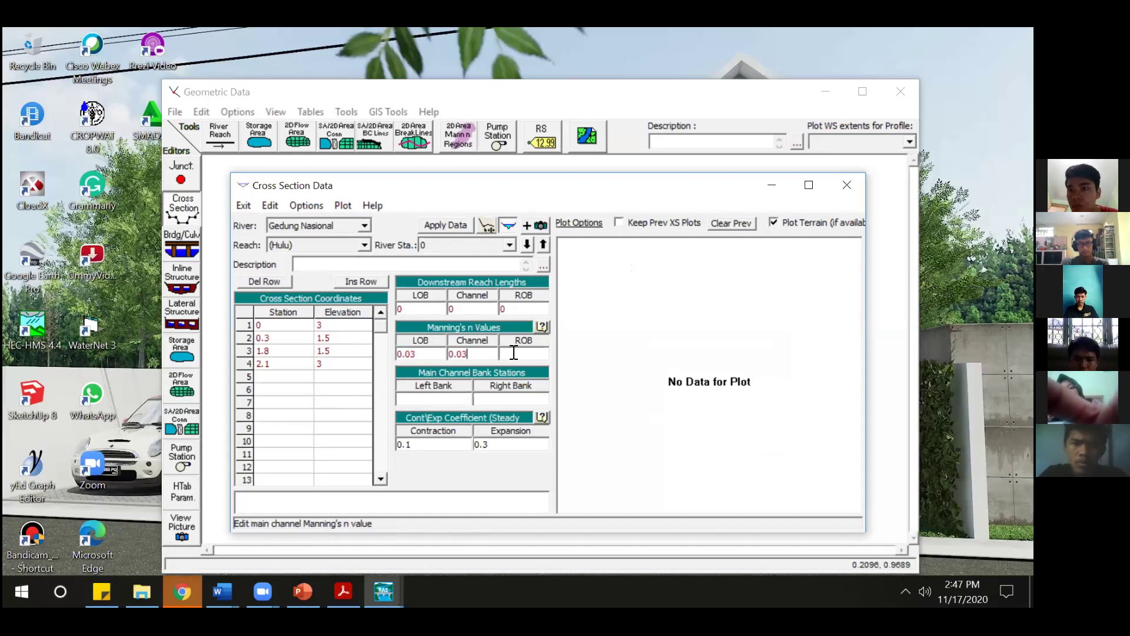
left_click(504, 355)
type("0.03")
- Set the main channel bank stations to 0 for the left bank and 2.1 for the right bank, and apply the data
left_click(456, 399)
type("0")
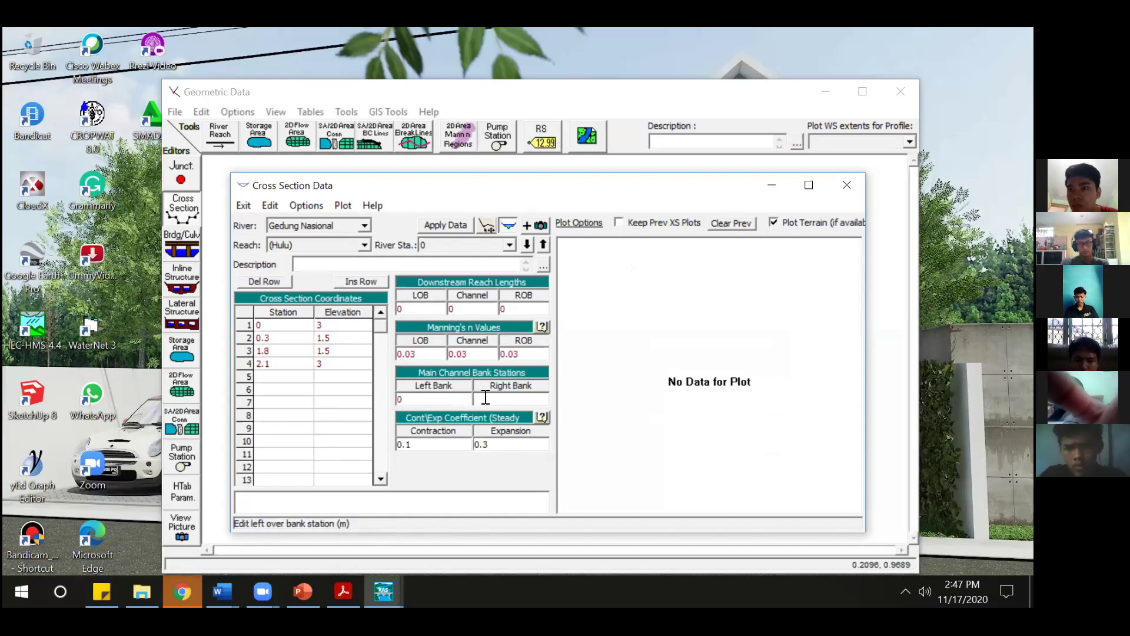
left_click(518, 402)
type("2.1")
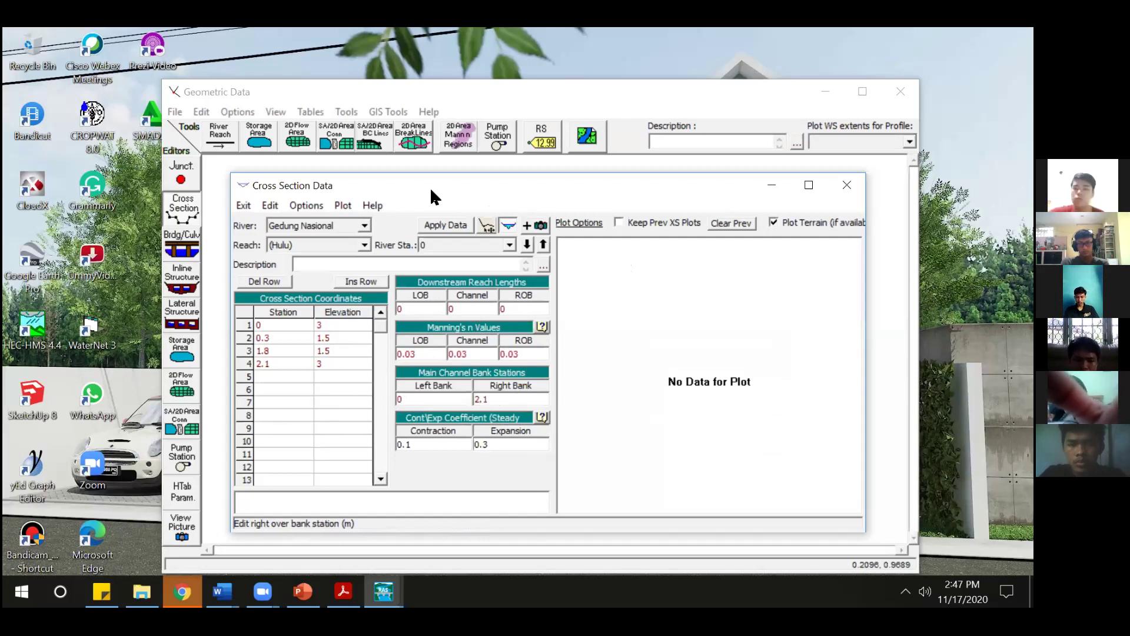
left_click(433, 225)
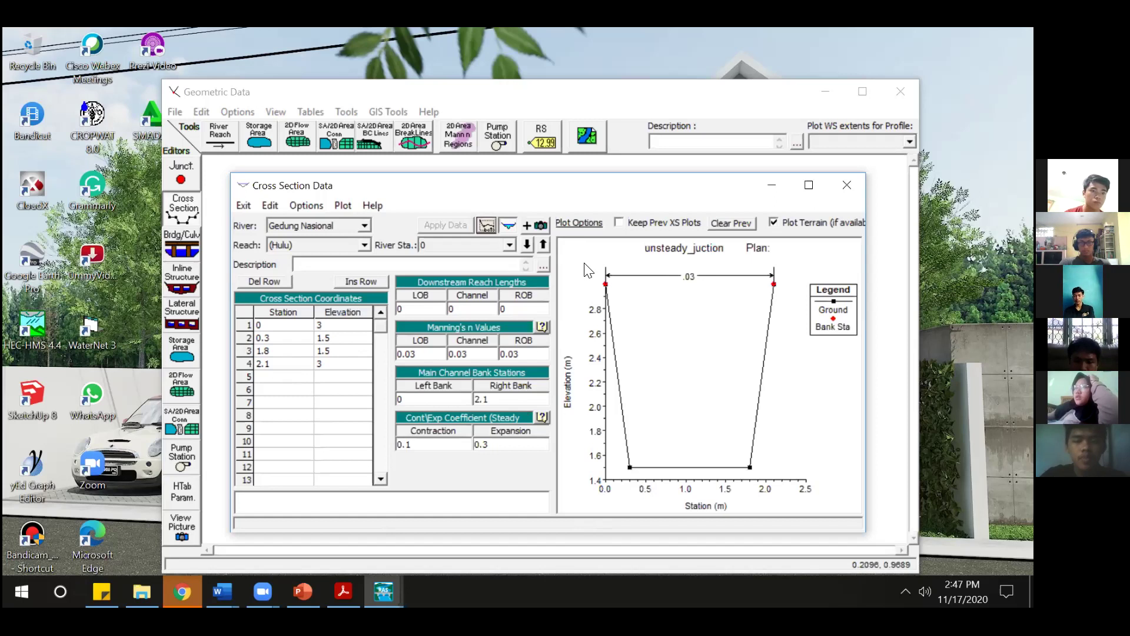
- Copy the Gedung Nasional station 0 cross section to river station 50 in the Hulu reach
left_click(315, 207)
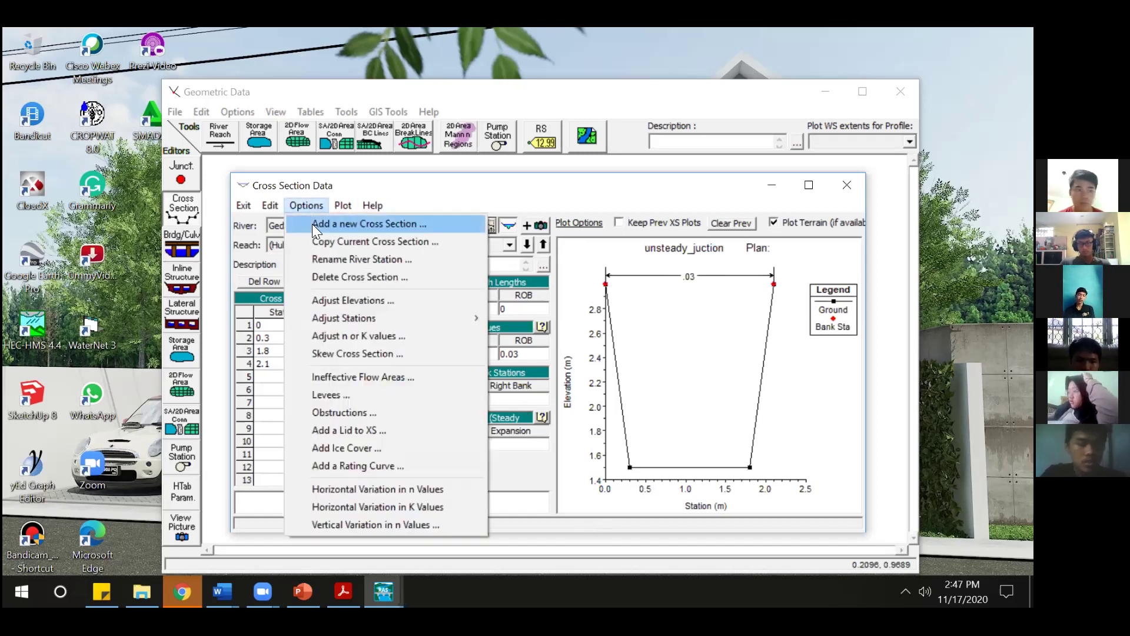
left_click(322, 243)
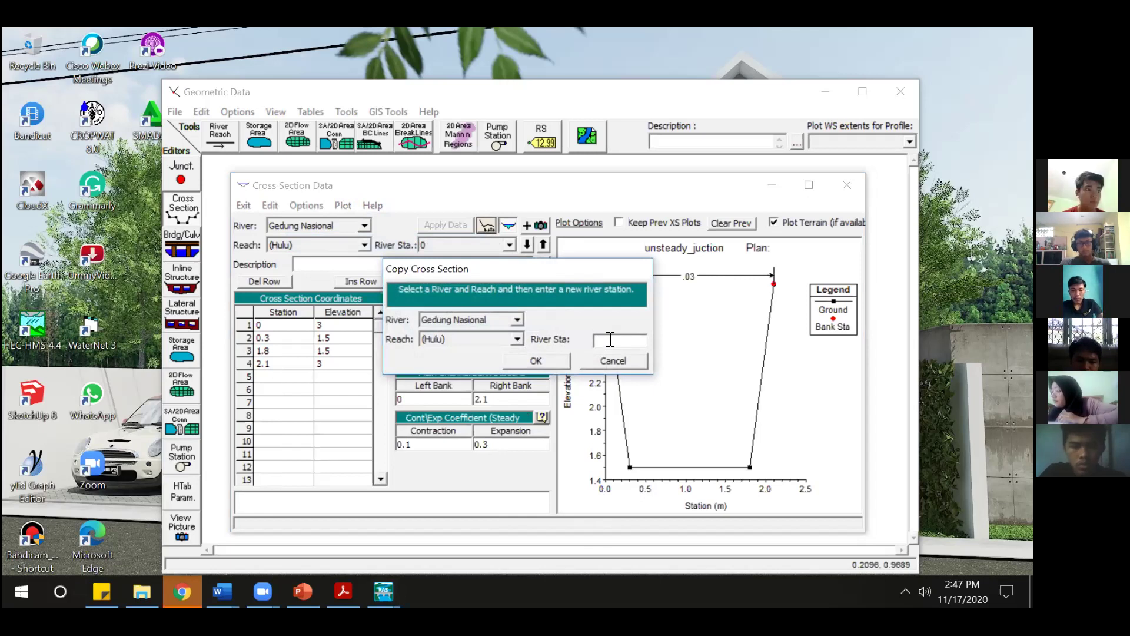
left_click(619, 341)
type("50")
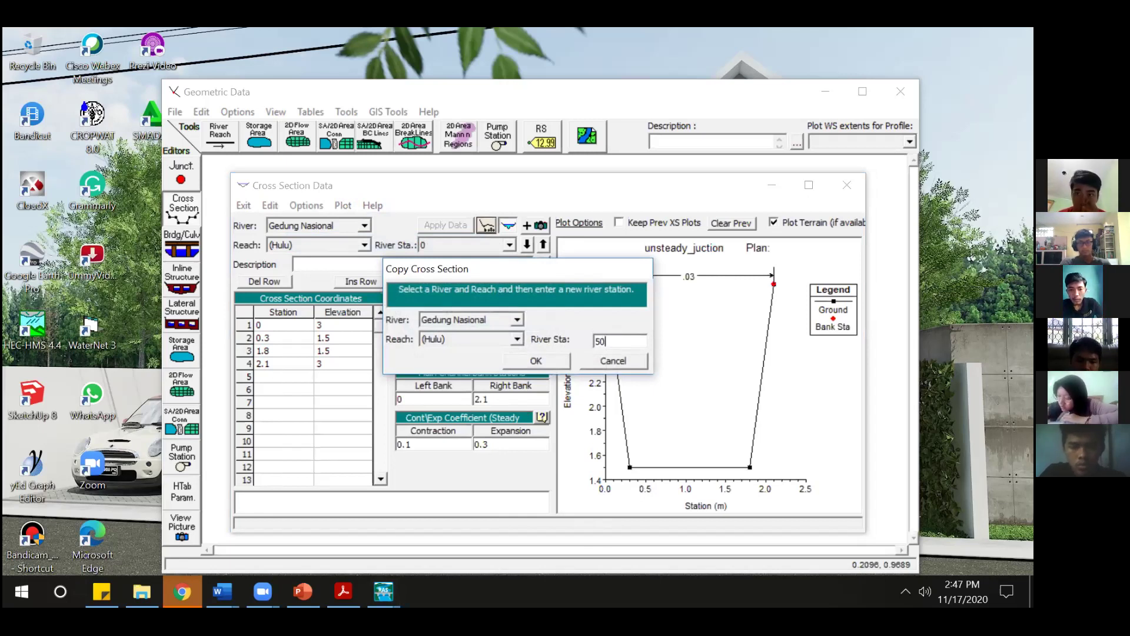
left_click(554, 361)
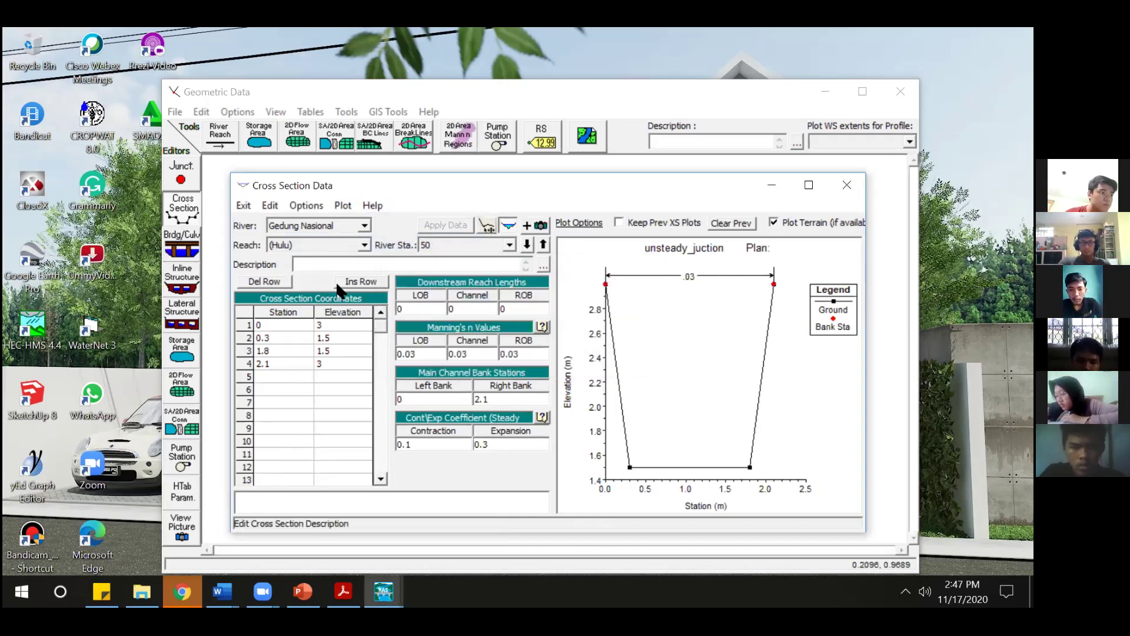
- Set the downstream reach lengths of the Gedung Nasional station 50 cross section to 50 for LOB, Channel and ROB
left_click(432, 315)
type("5")
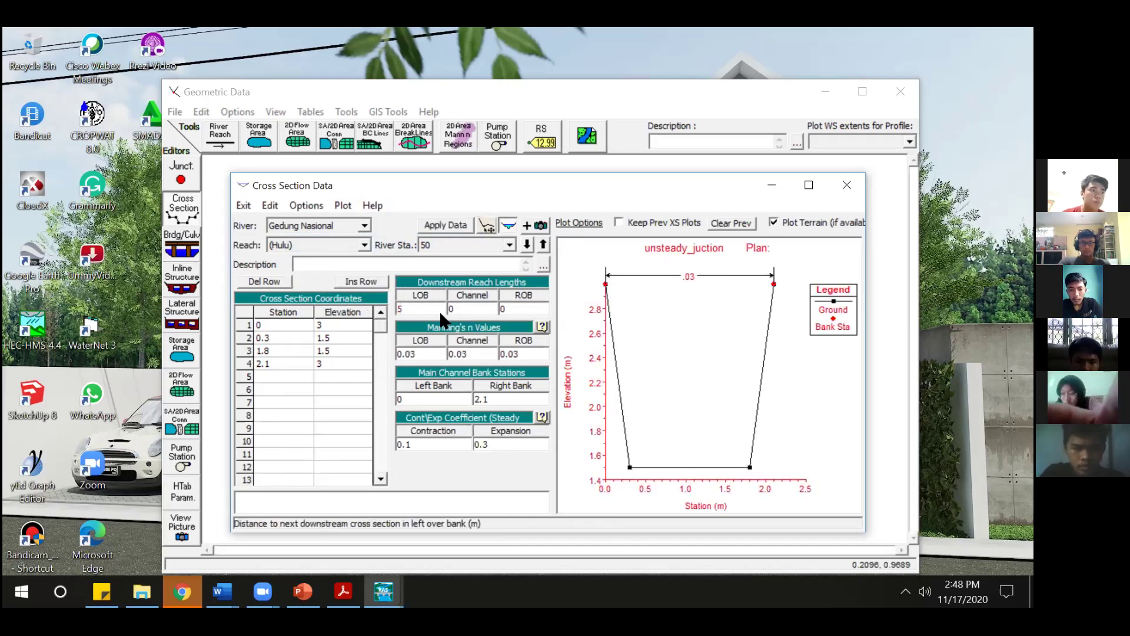
type("0")
key("Tab")
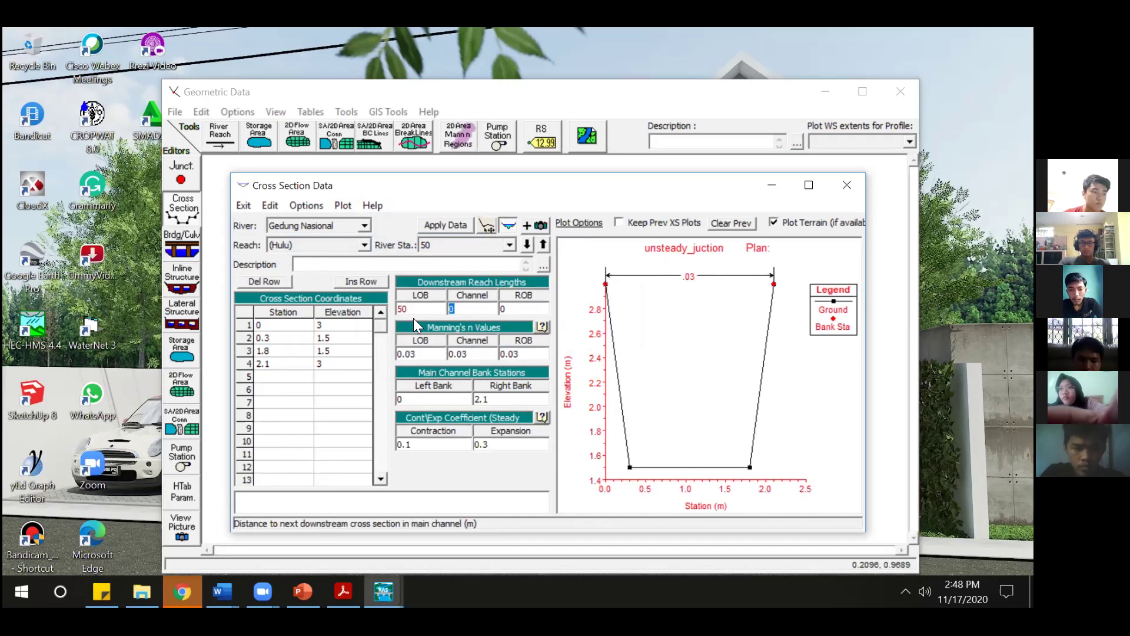
type("50")
key("Tab")
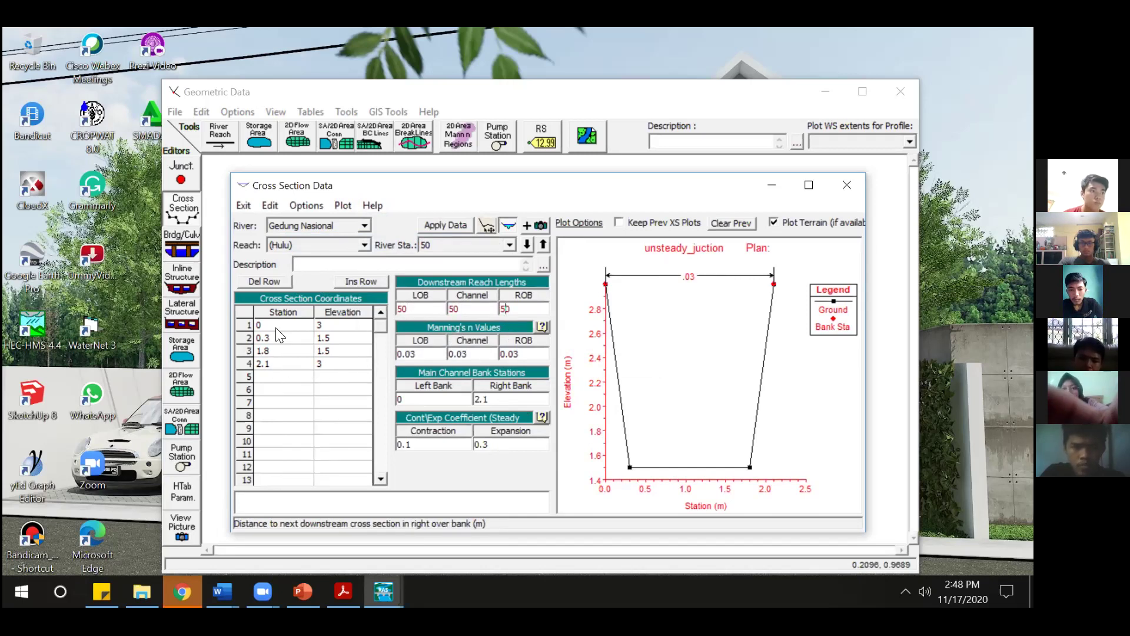
type("50")
- Set the four elevations of the Gedung Nasional station 50 cross section to 3.1, 1.6, 1.6 and 3.1, and apply the data
left_click(329, 324)
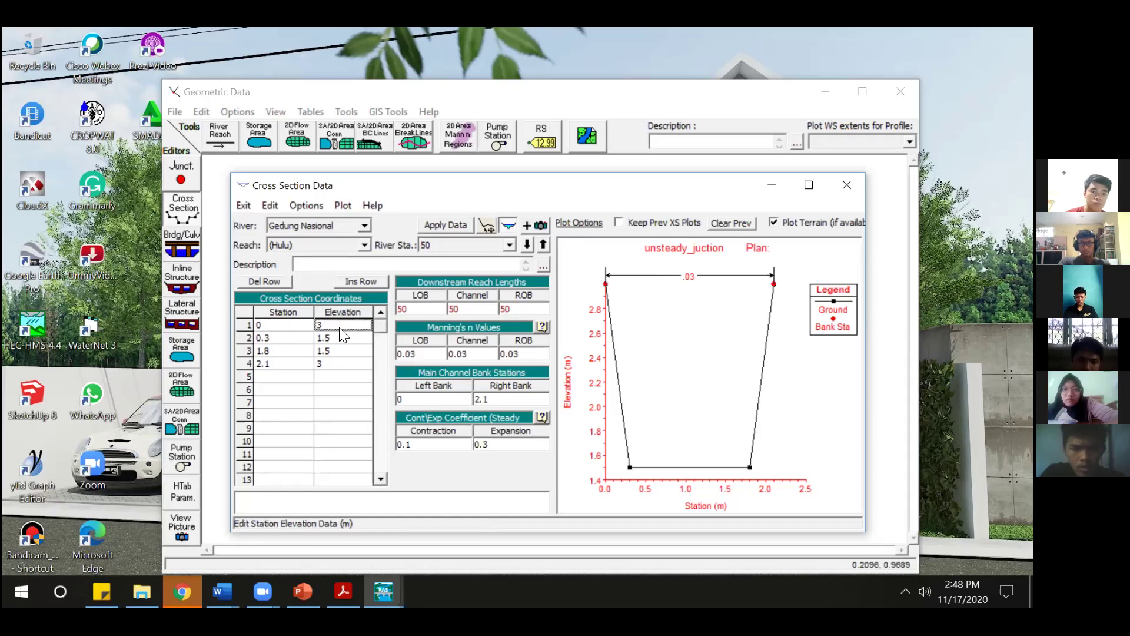
double_click(343, 328)
type("3")
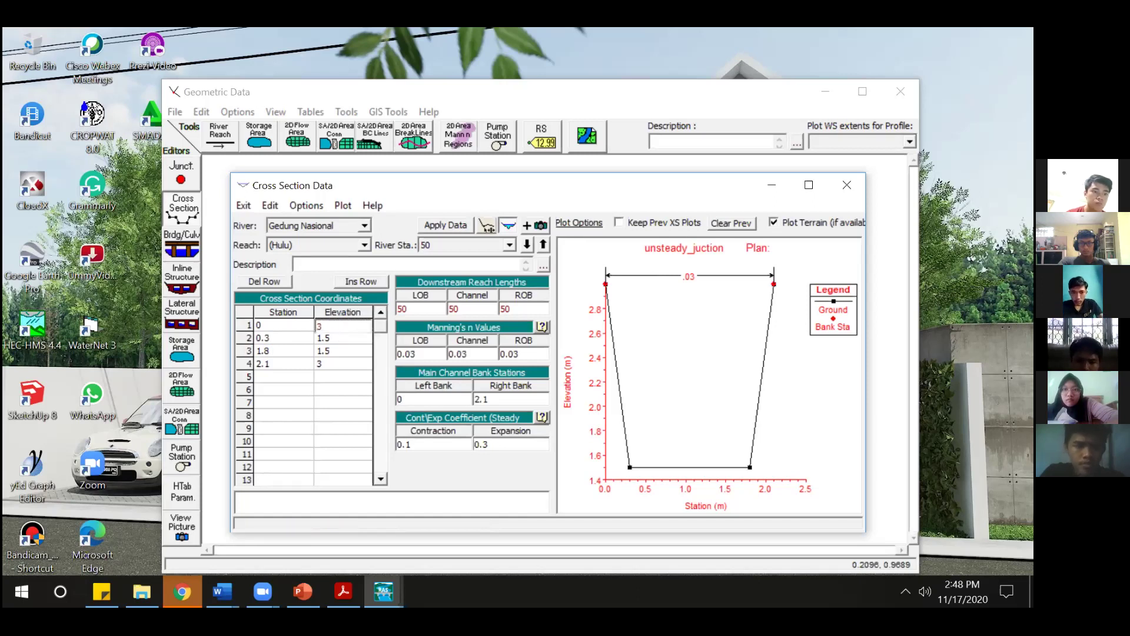
type(".1")
double_click(346, 343)
key("BackSpace")
type("6")
double_click(347, 352)
key("BackSpace")
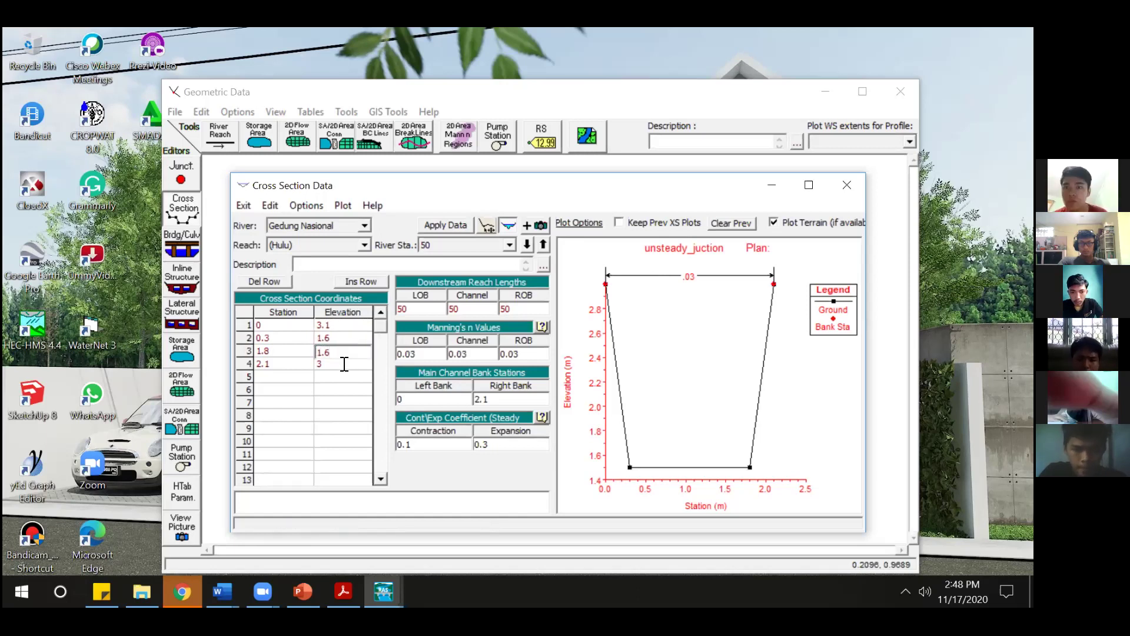
double_click(342, 365)
type(".1")
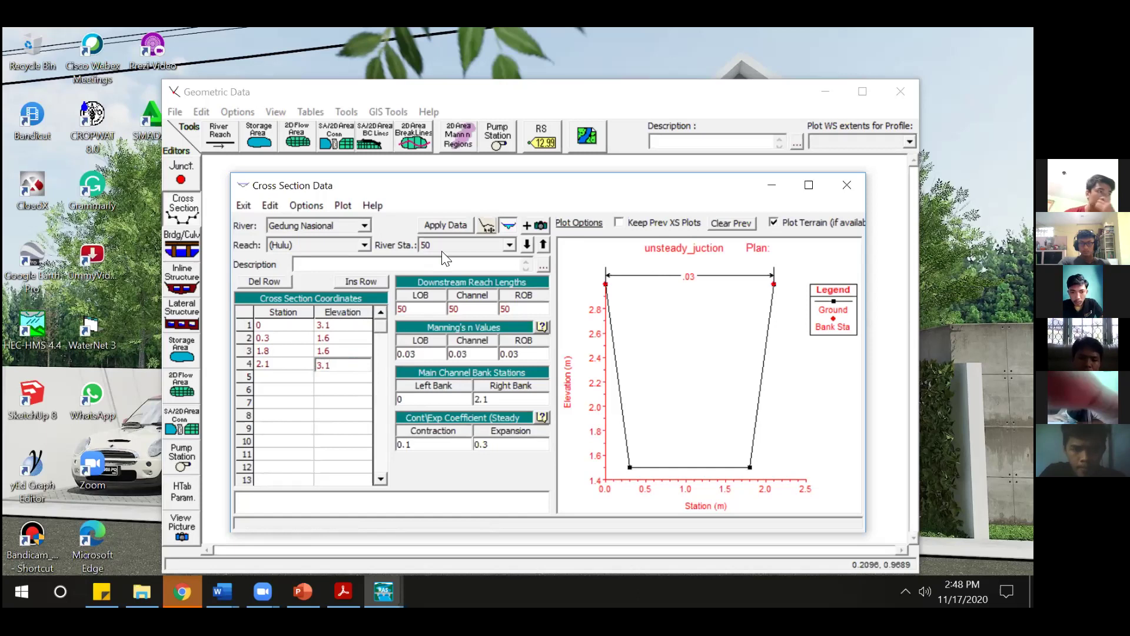
left_click(449, 227)
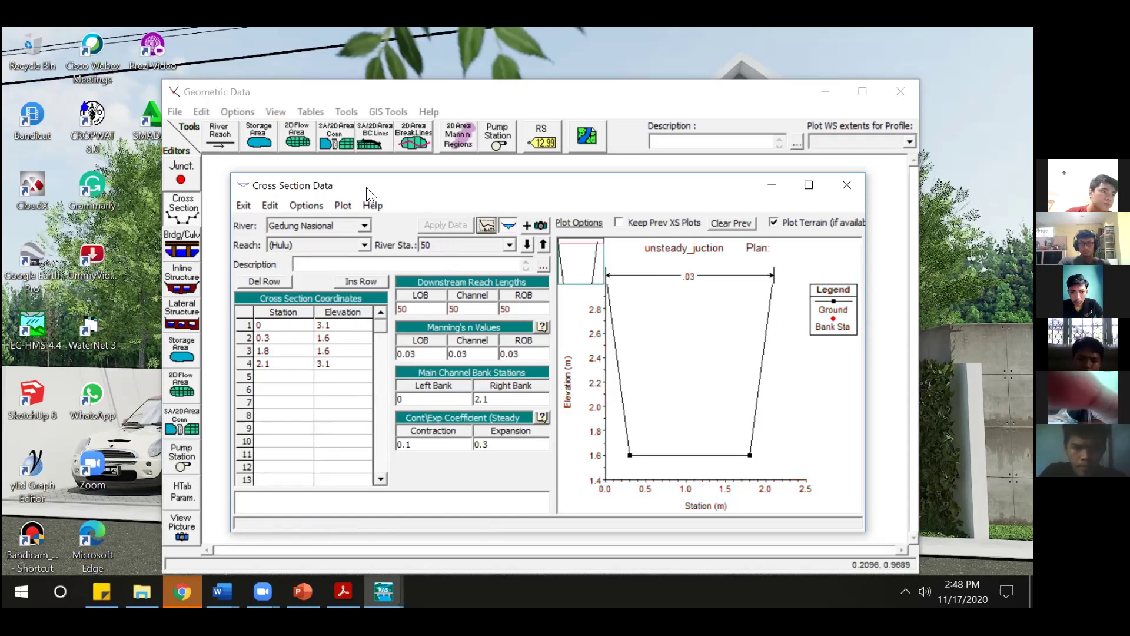
- Copy the Gedung Nasional station 50 cross section to river station 350 in the Hulu reach
left_click(321, 208)
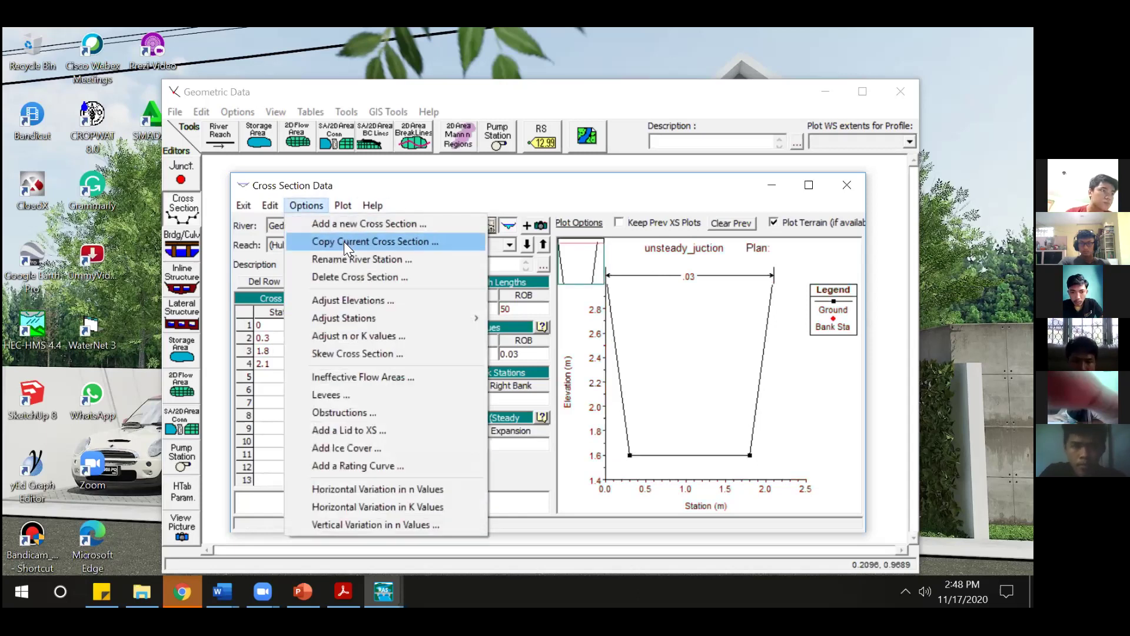
key("Return")
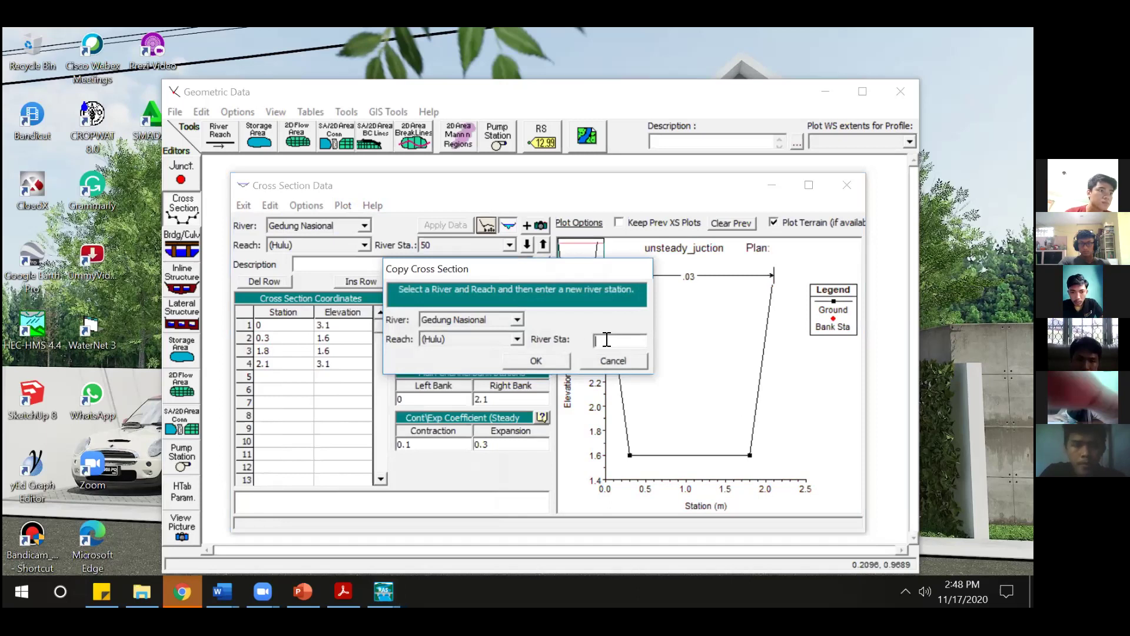
type("350")
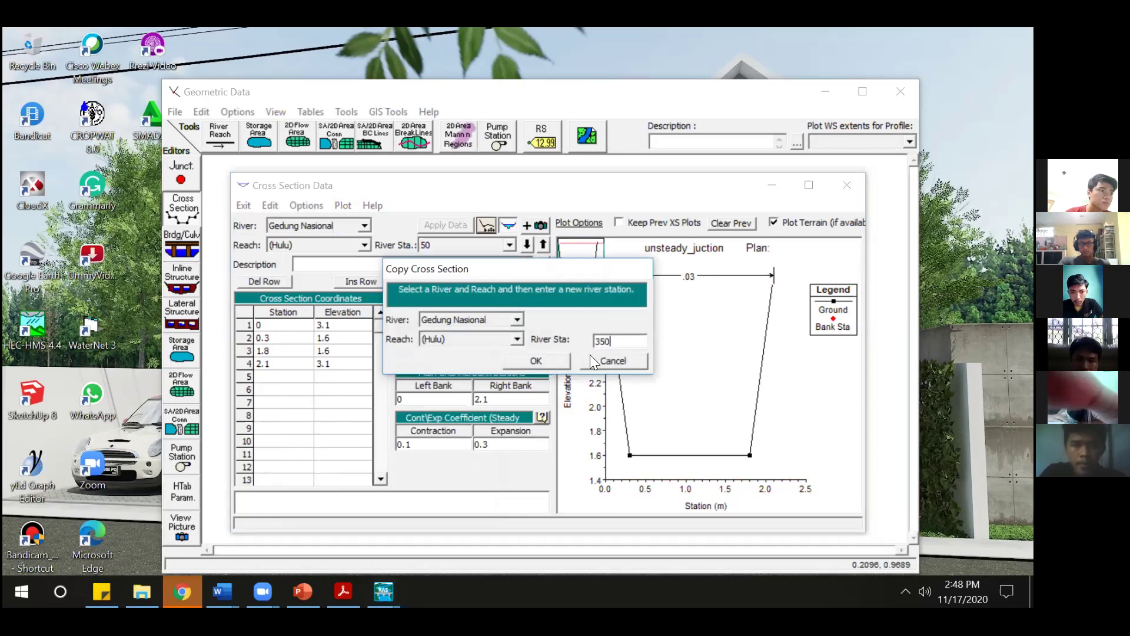
left_click(545, 363)
- Set the downstream reach lengths of the Gedung Nasional station 350 cross section to 300 for LOB, Channel and ROB
double_click(406, 309)
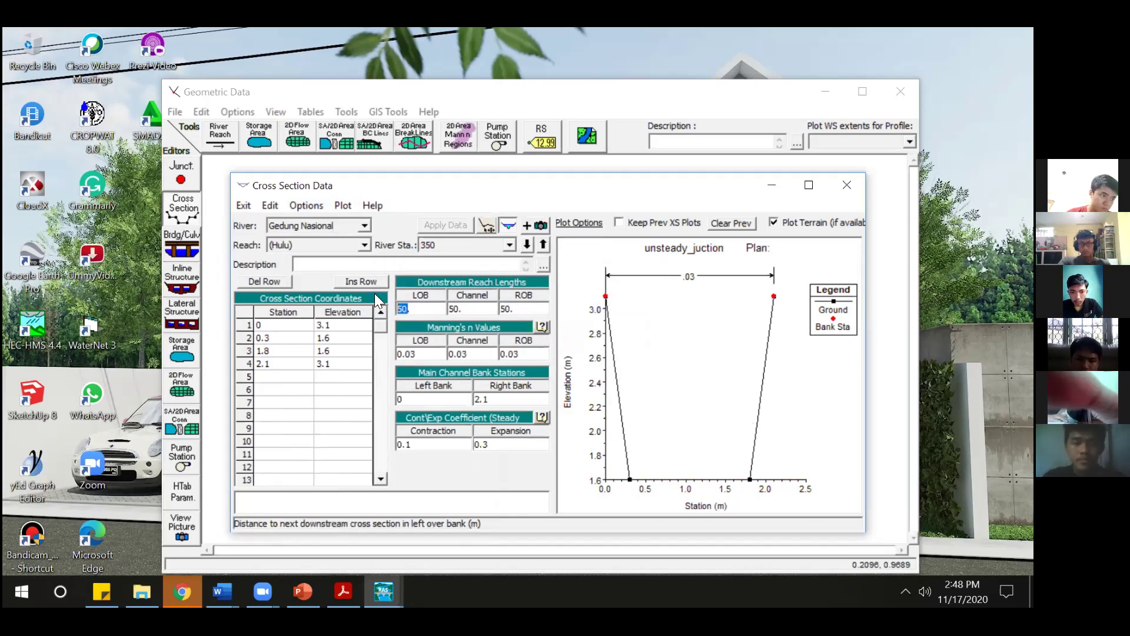
type("300")
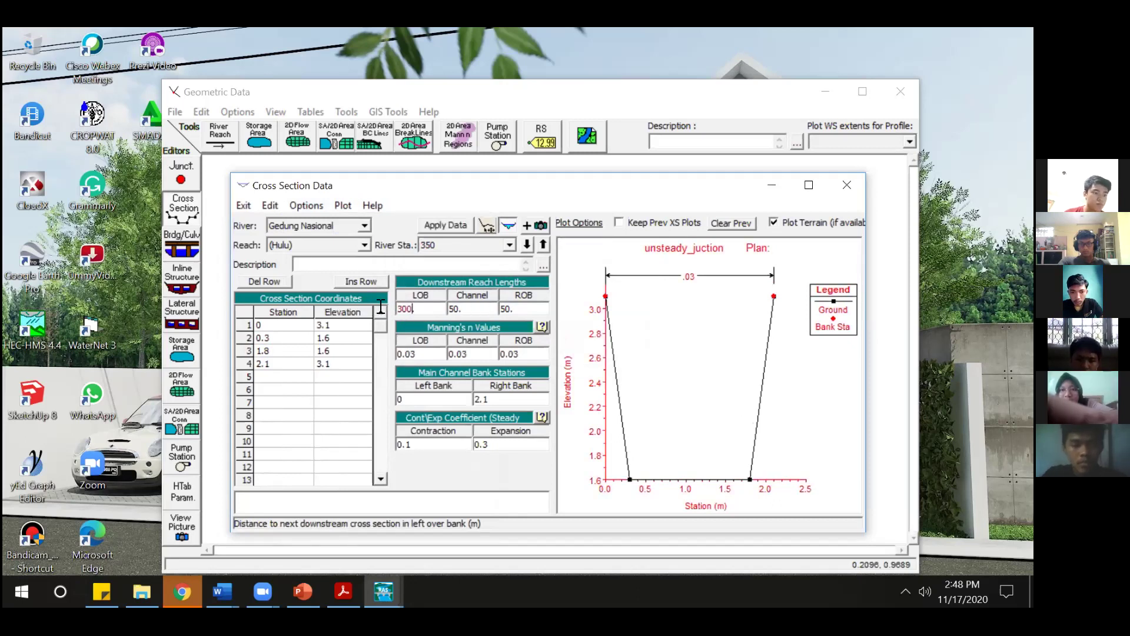
key("Tab")
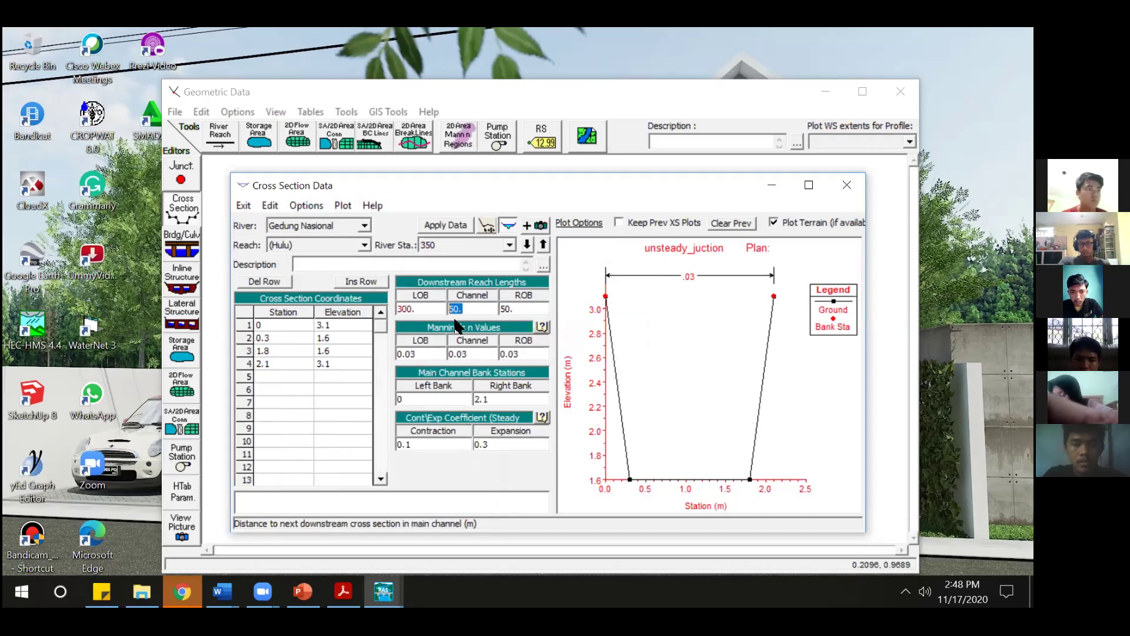
type("300")
key("Tab")
type("300.")
- Set the four elevations of the Gedung Nasional station 350 cross section to 3.5, 2, 2 and 3.5
left_click(353, 325)
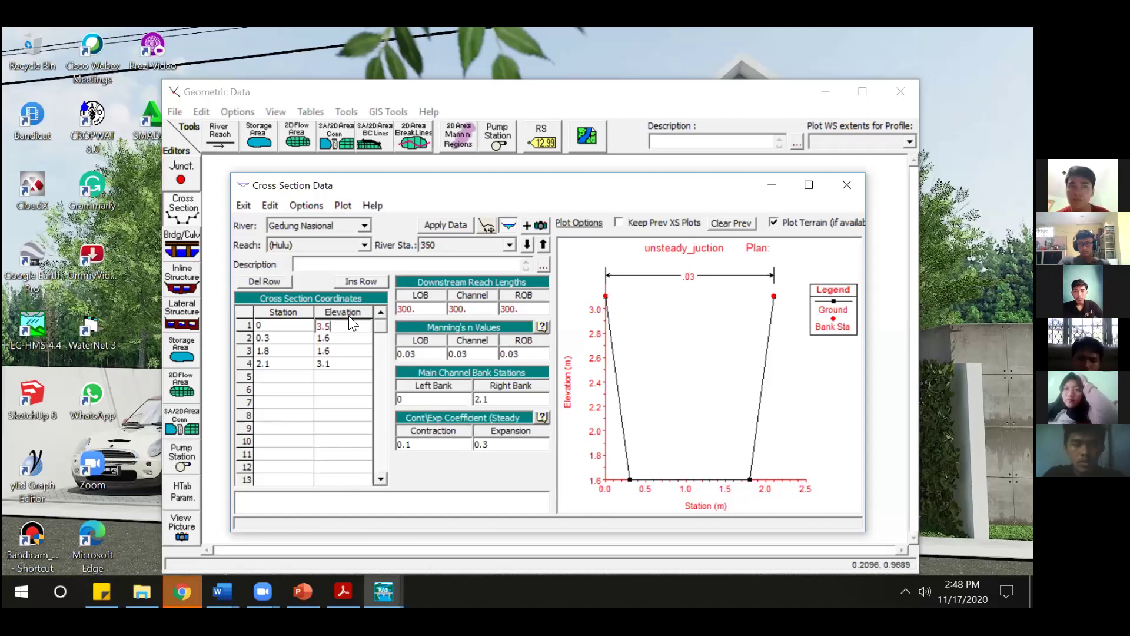
left_click(347, 339)
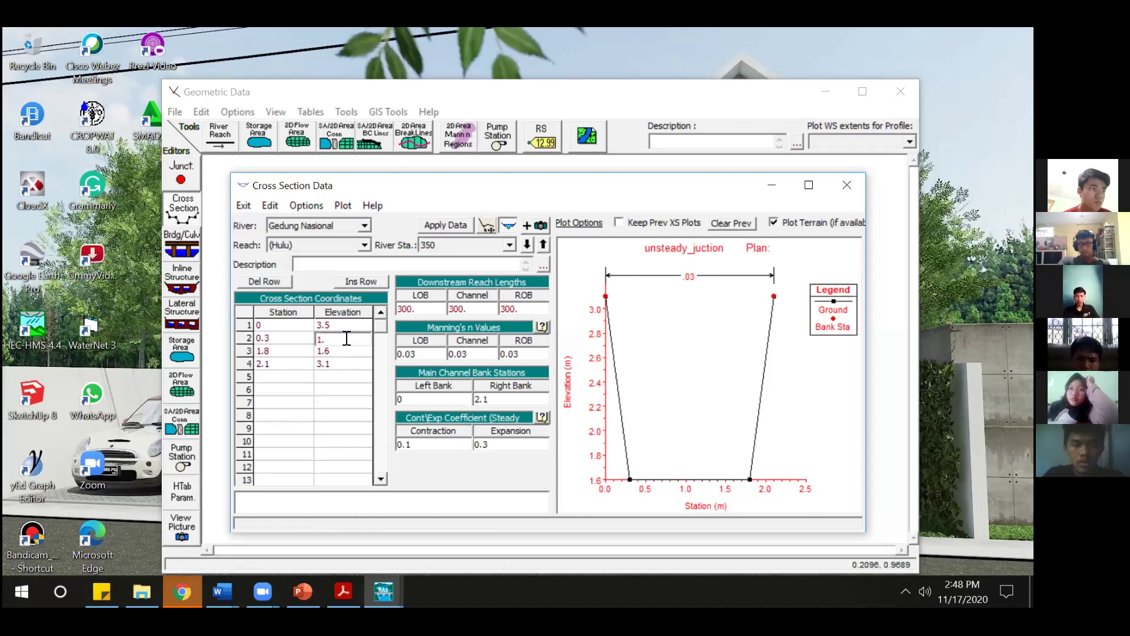
left_click(346, 349)
key("BackSpace")
key("BackSpace")
key("BackSpace")
type("2")
left_click(340, 366)
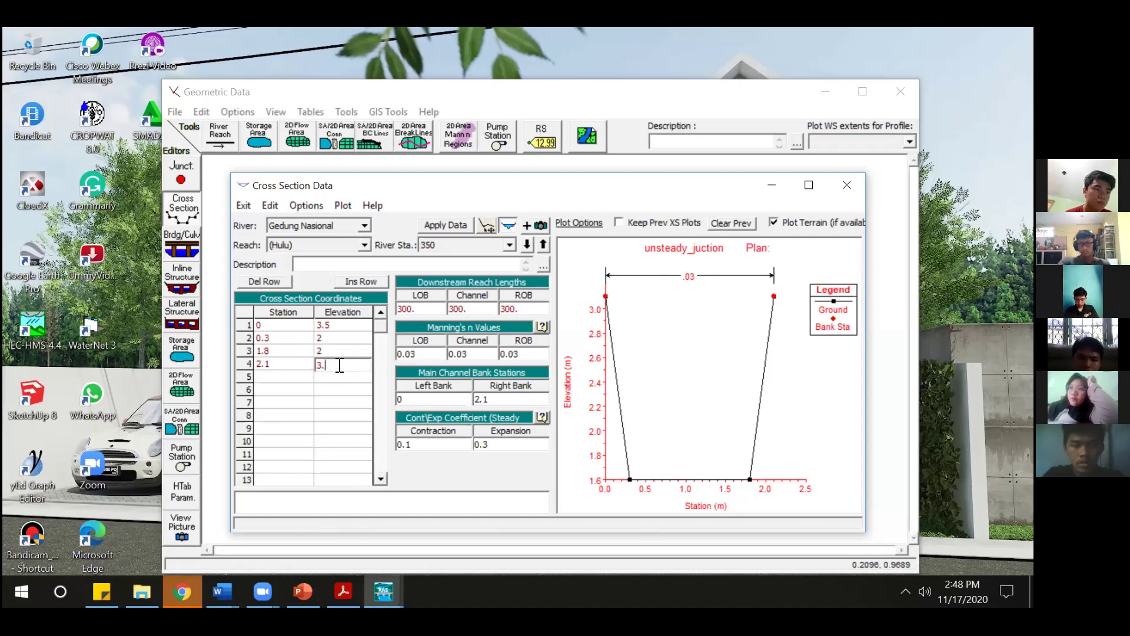
- Apply the station 350 cross section data and close the cross section editor
left_click(448, 222)
left_click(448, 223)
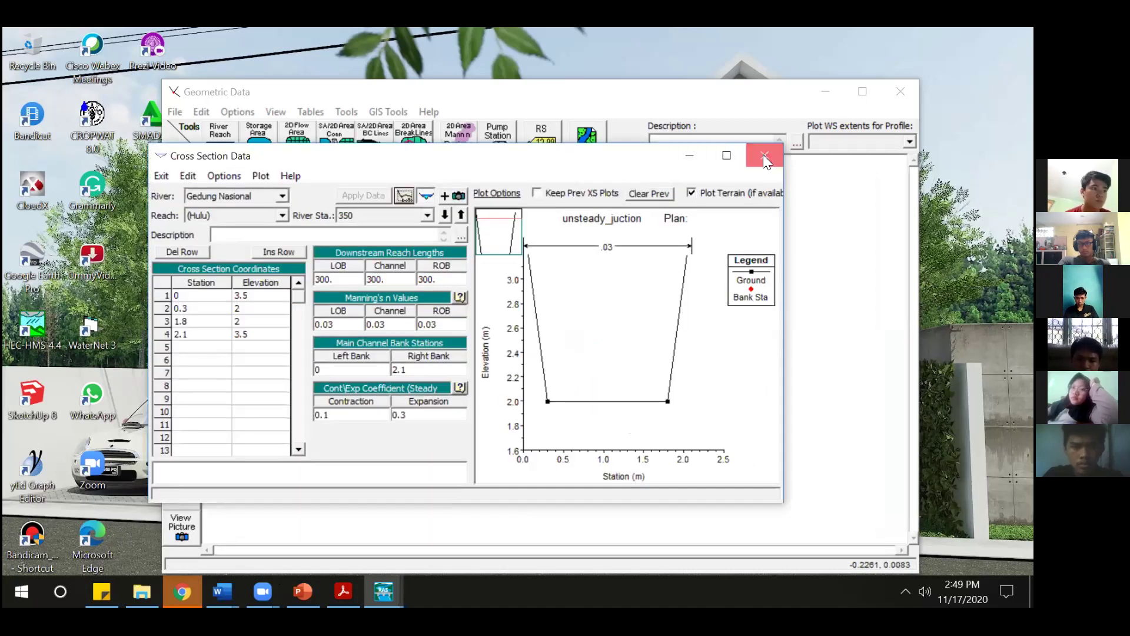
left_click(764, 156)
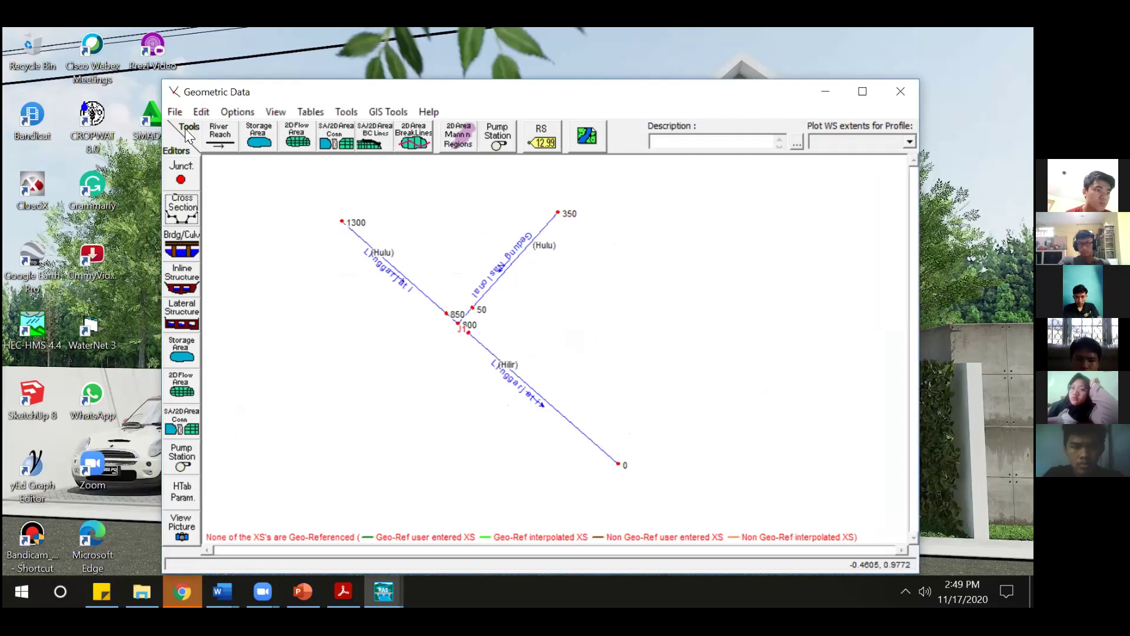
- Save the geometry data under the title "Saluran bercabang" in the Latihan6_cabang folder
left_click(175, 111)
left_click(205, 164)
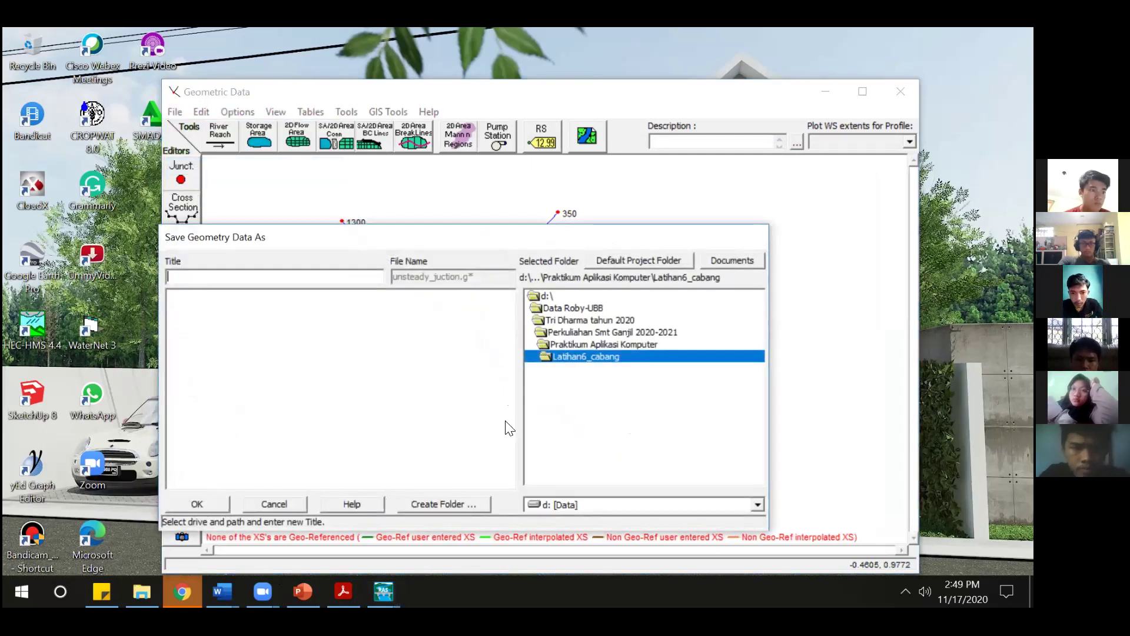
type("Sal")
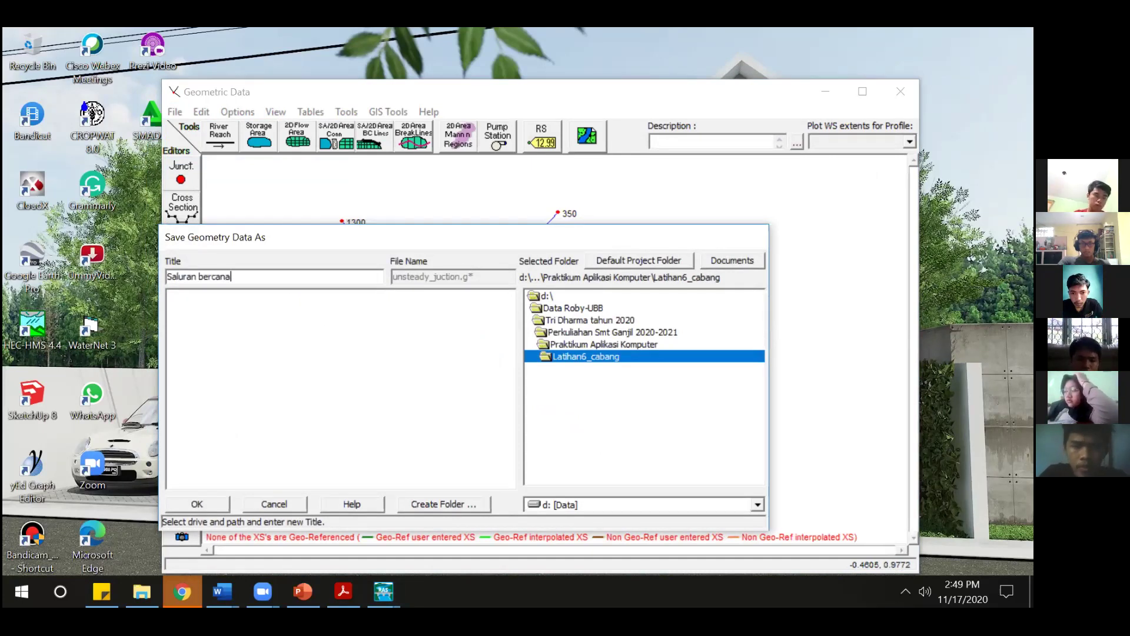
type("uran bercana")
key("BackSpace")
key("BackSpace")
key("BackSpace")
type("abang")
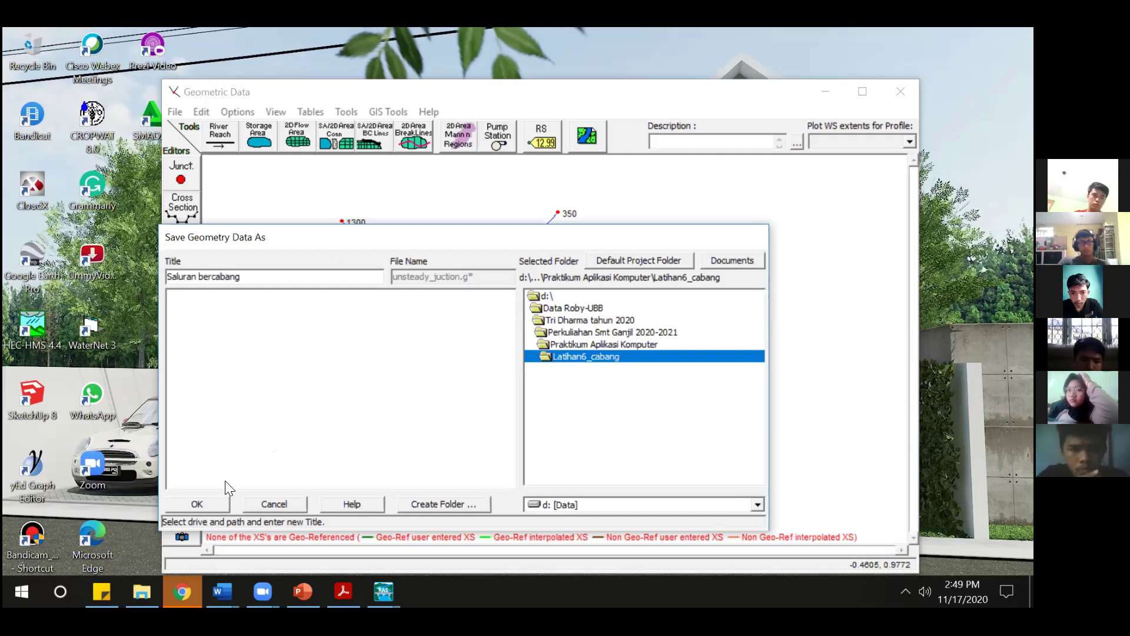
left_click(199, 506)
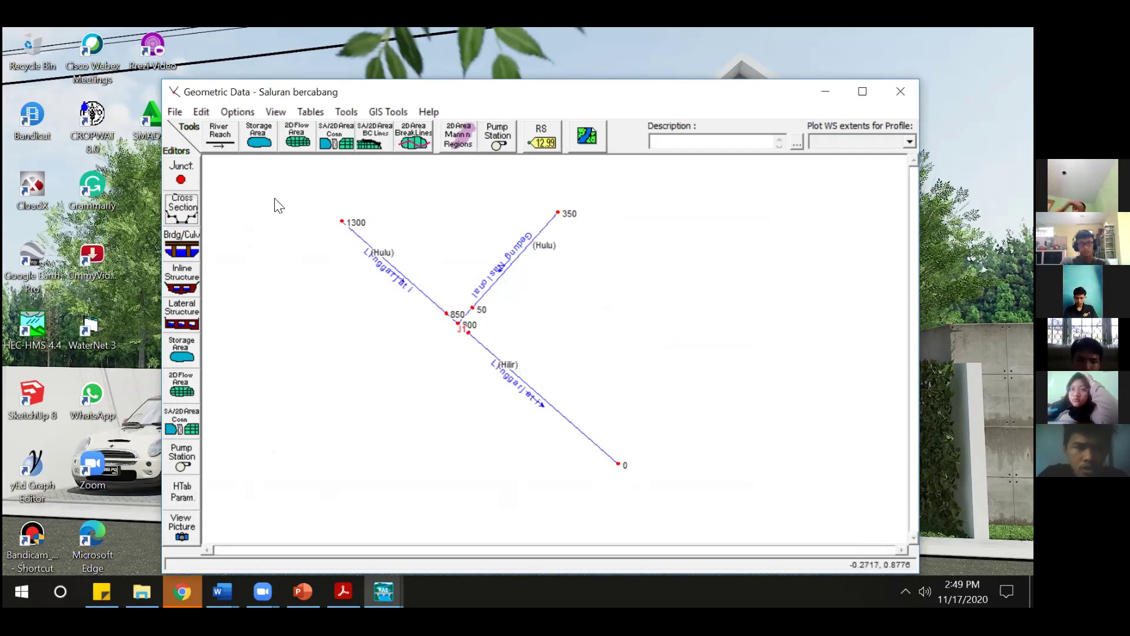
- Set the length across junction J1 to 50 m for the Linggarjati Hulu reach
left_click(189, 172)
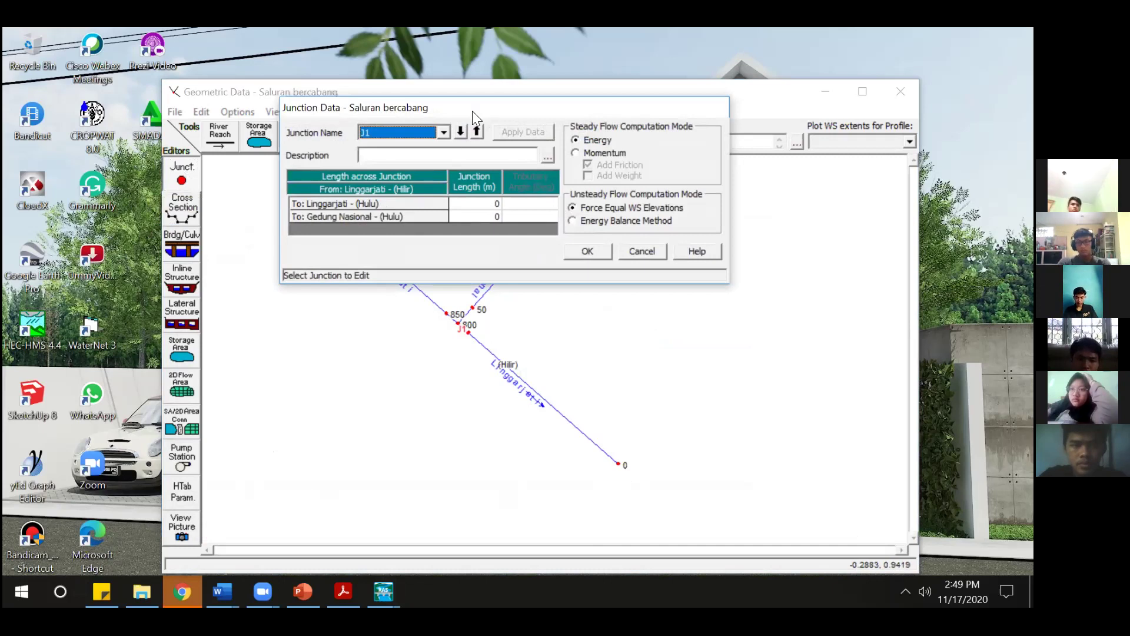
left_click_drag(472, 111, 484, 169)
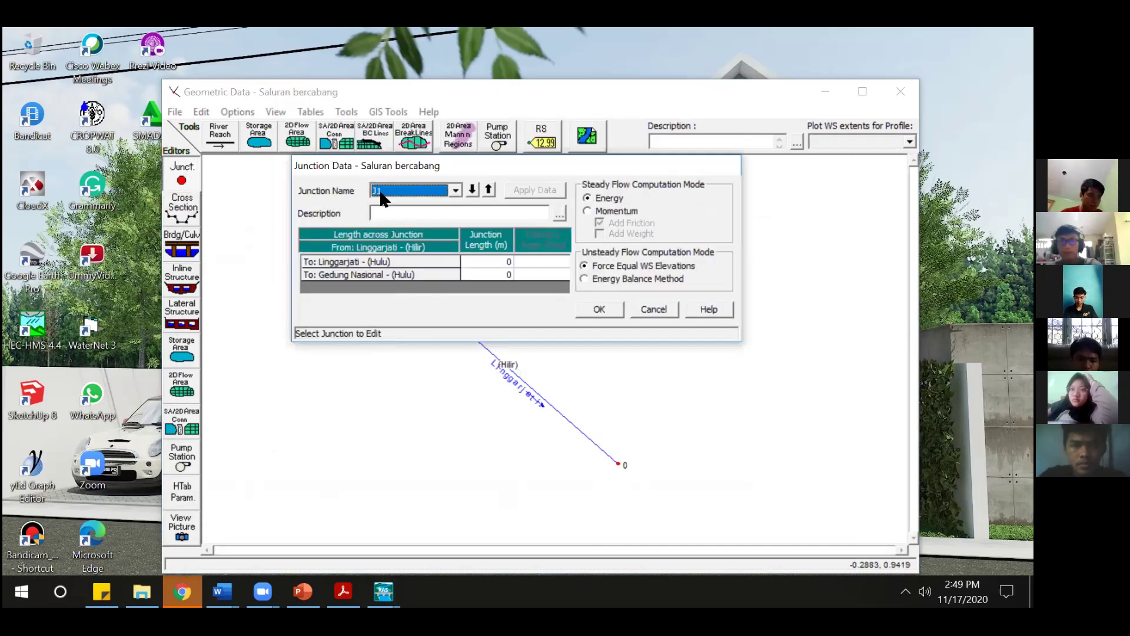
left_click(453, 189)
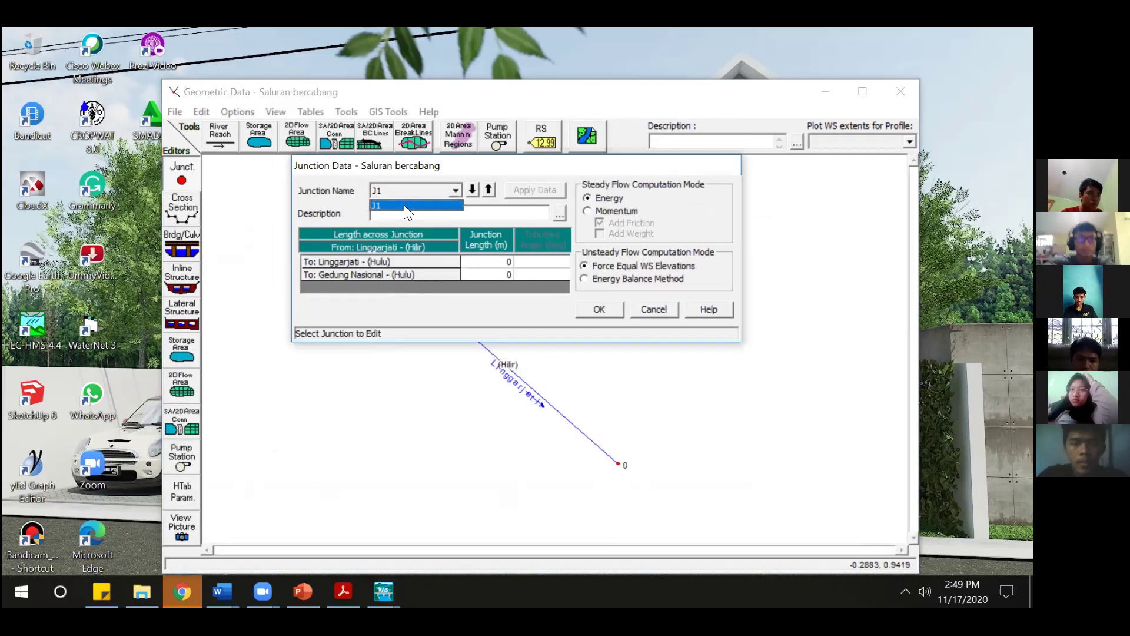
left_click(422, 187)
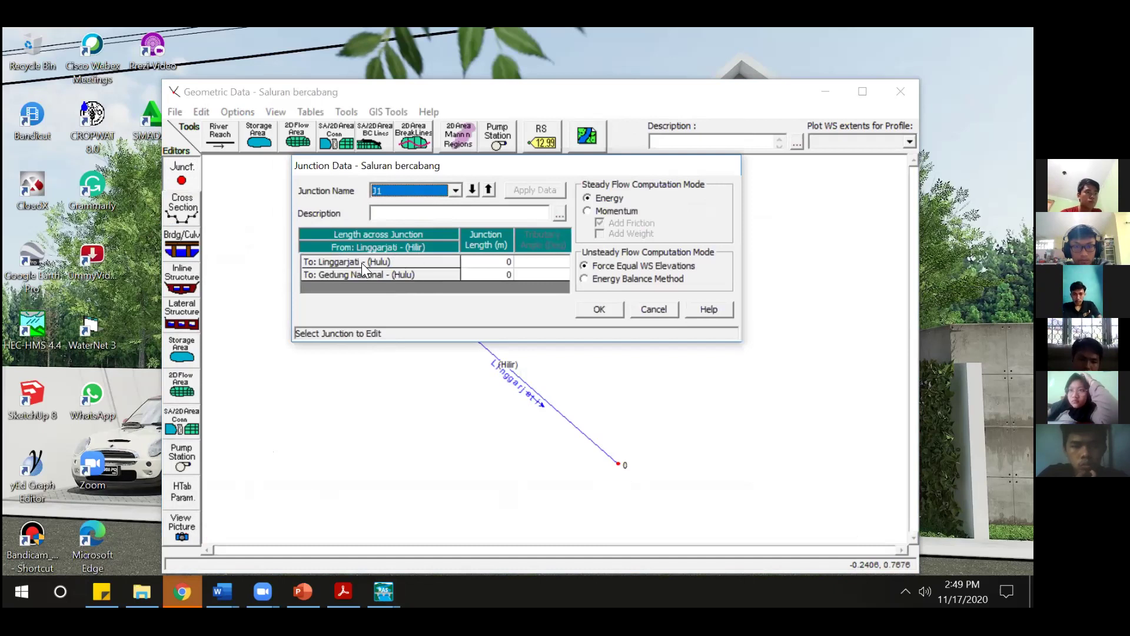
left_click(493, 265)
left_click(494, 265)
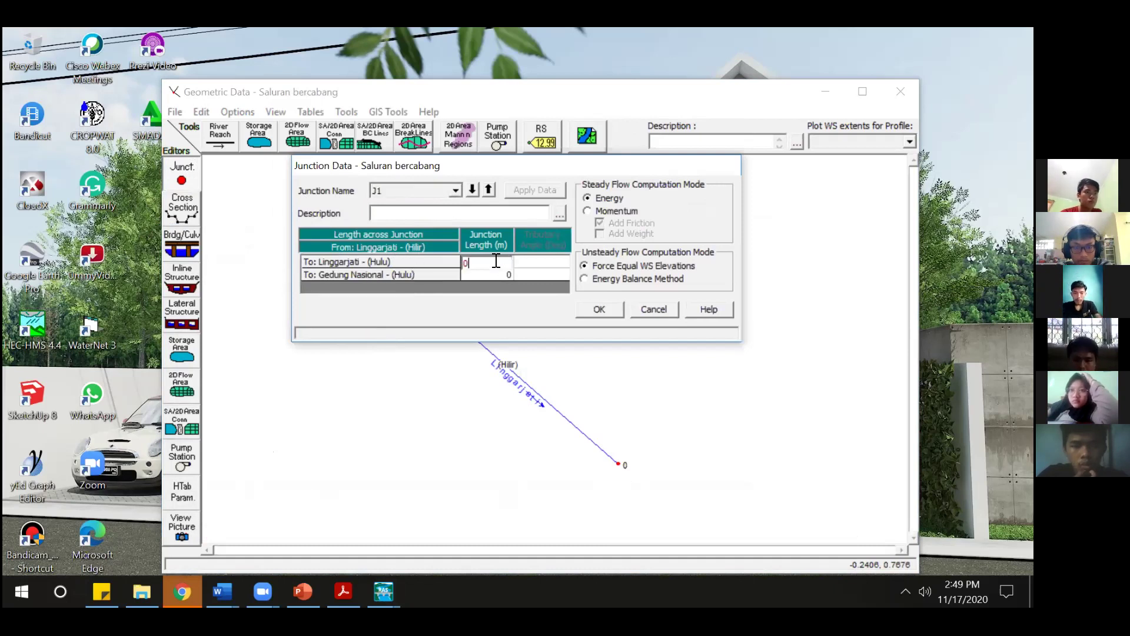
type("50")
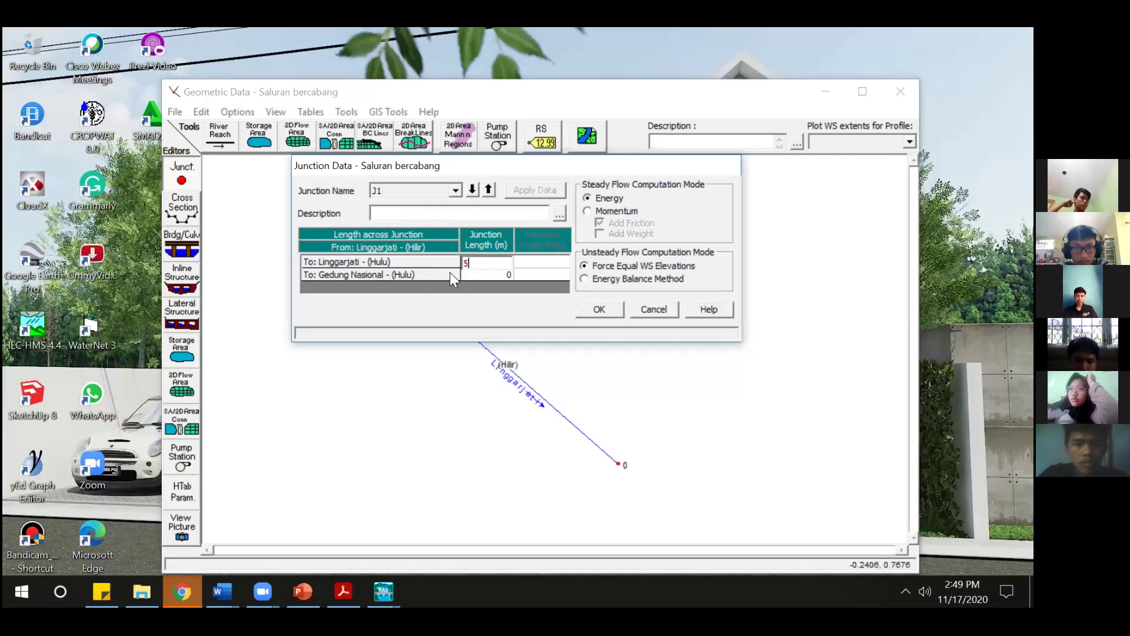
- Set the length across junction J1 to 57.25 m for the Gedung Nasional Hulu reach, accept the junction data and save the geometry
left_click(483, 275)
type("57.25")
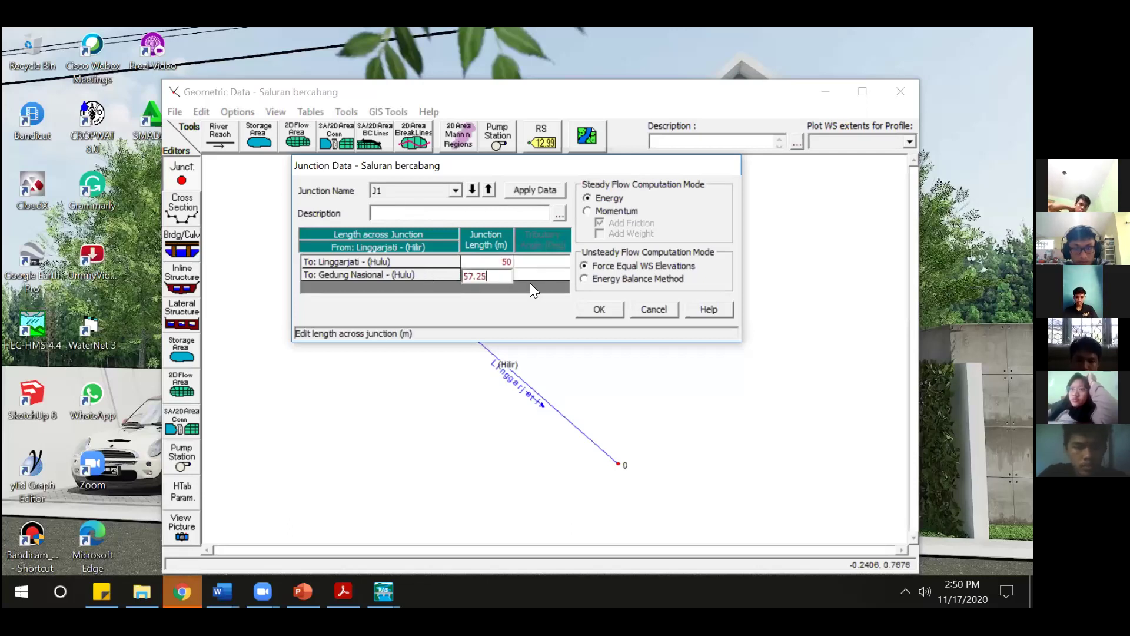
key("Tab")
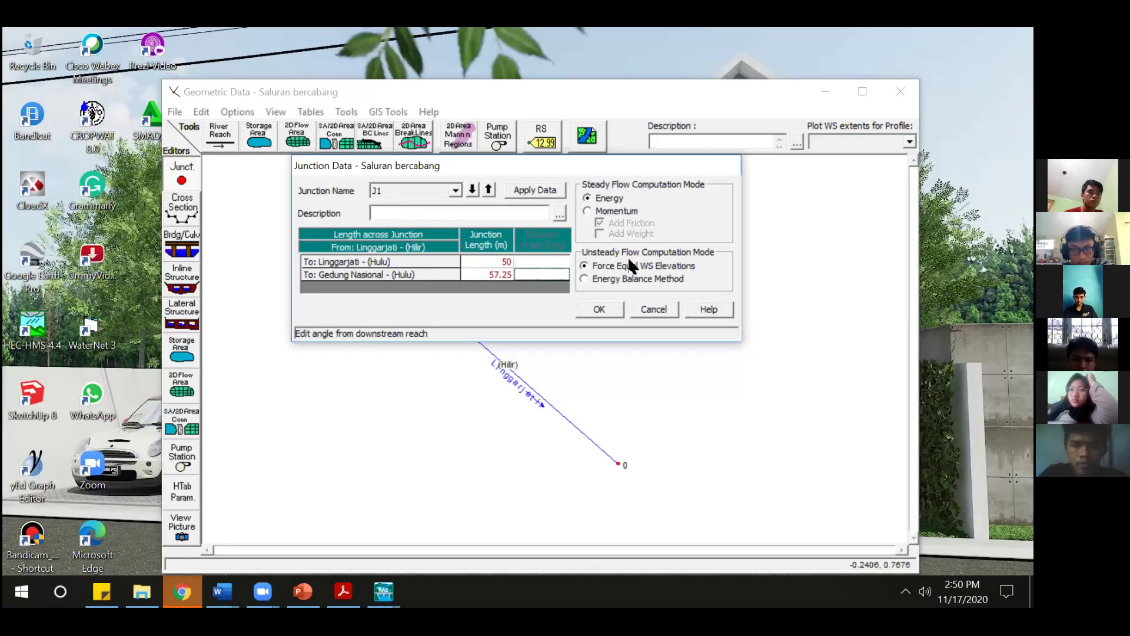
mouse_move(632, 266)
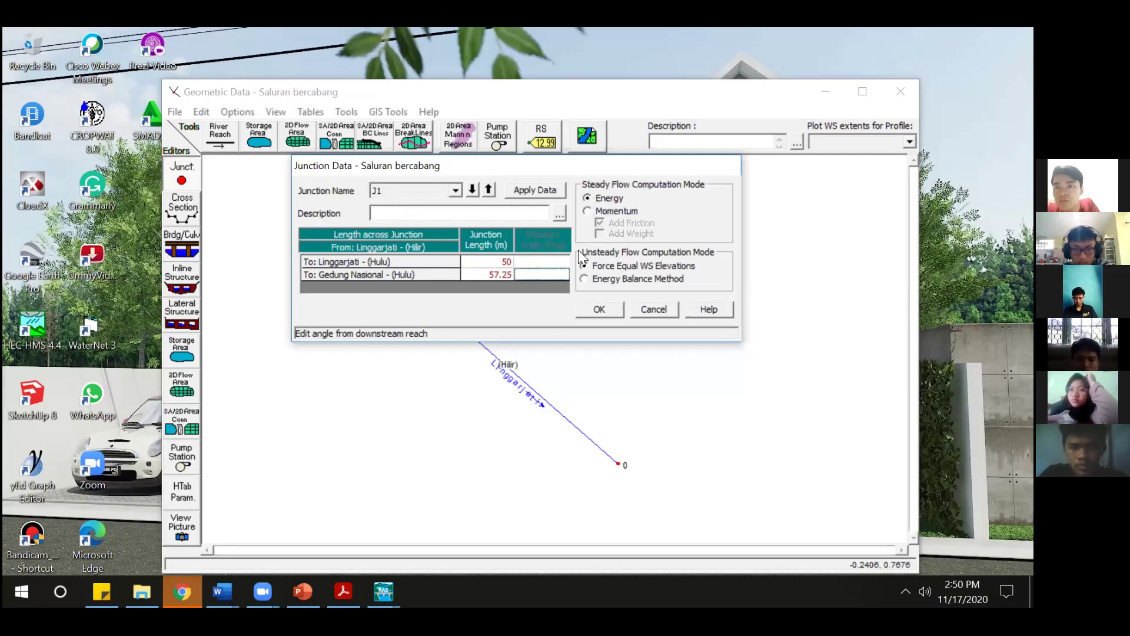
left_click(598, 309)
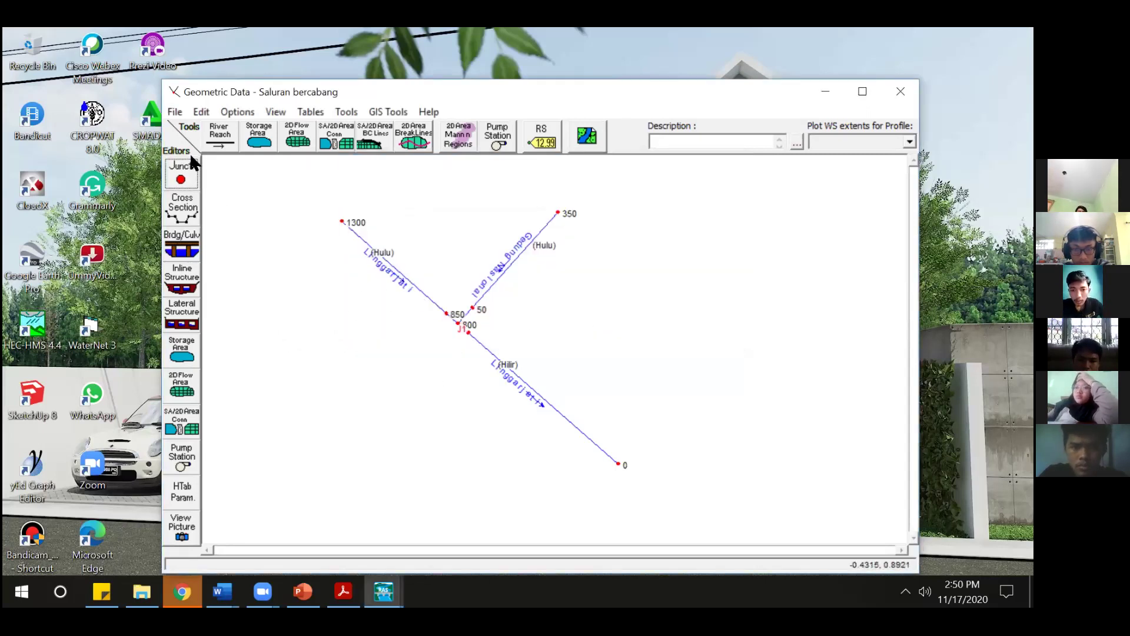
left_click(175, 111)
left_click(222, 164)
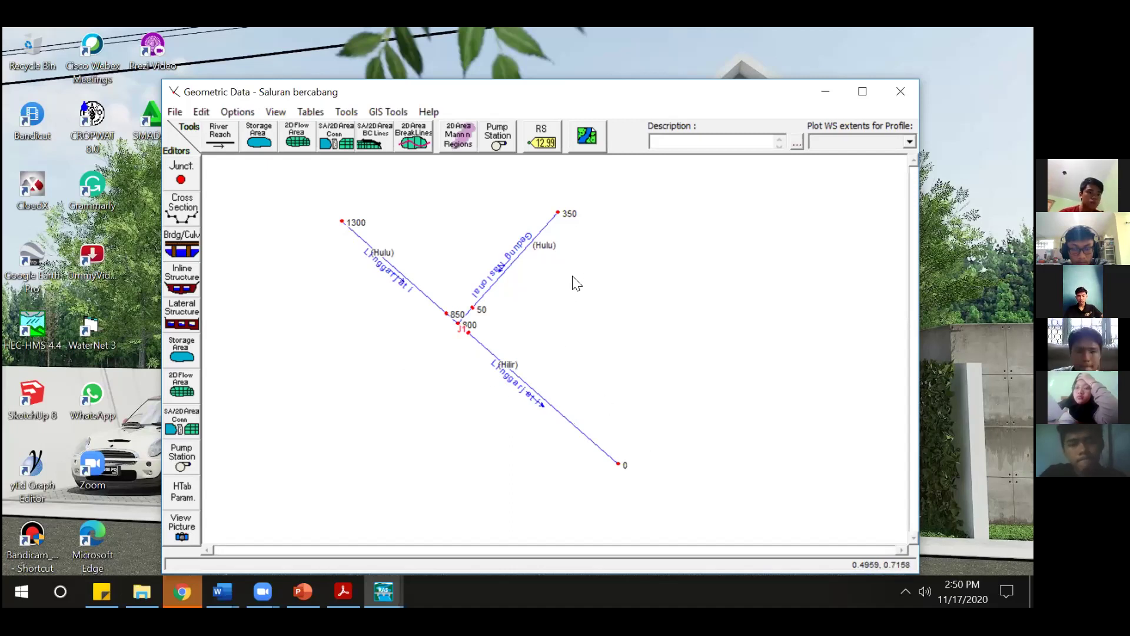
- Interpolate cross sections in the Gedung Nasional Hulu reach between stations 350 and 50 and between 50 and 0, with a 25 m maximum distance
left_click(353, 113)
mouse_move(359, 132)
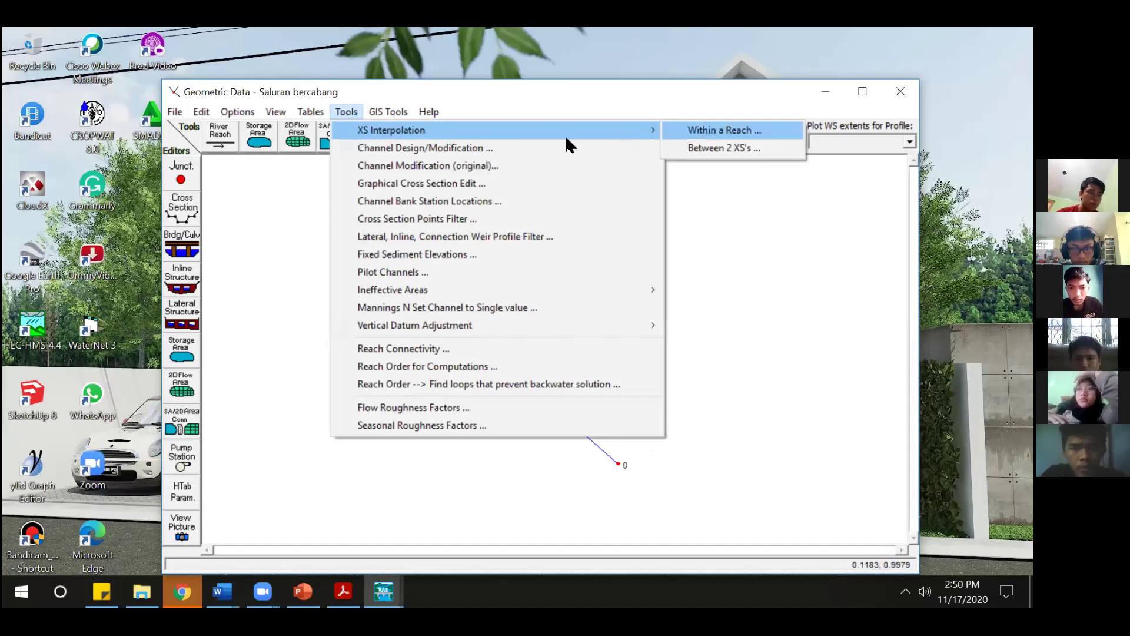
left_click(738, 150)
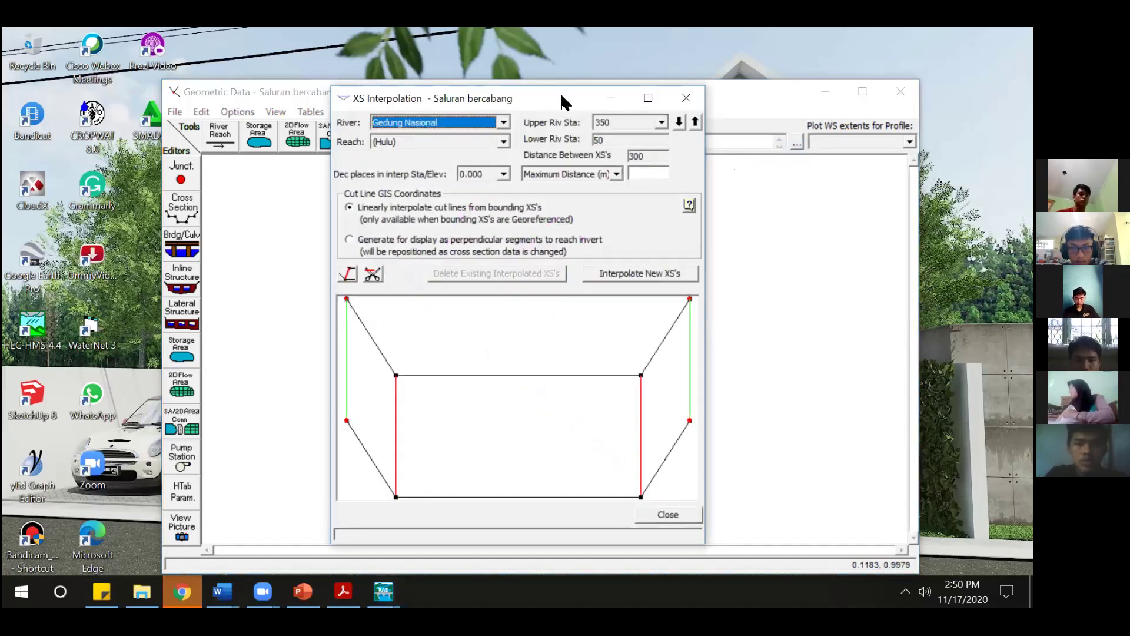
left_click_drag(562, 96, 513, 117)
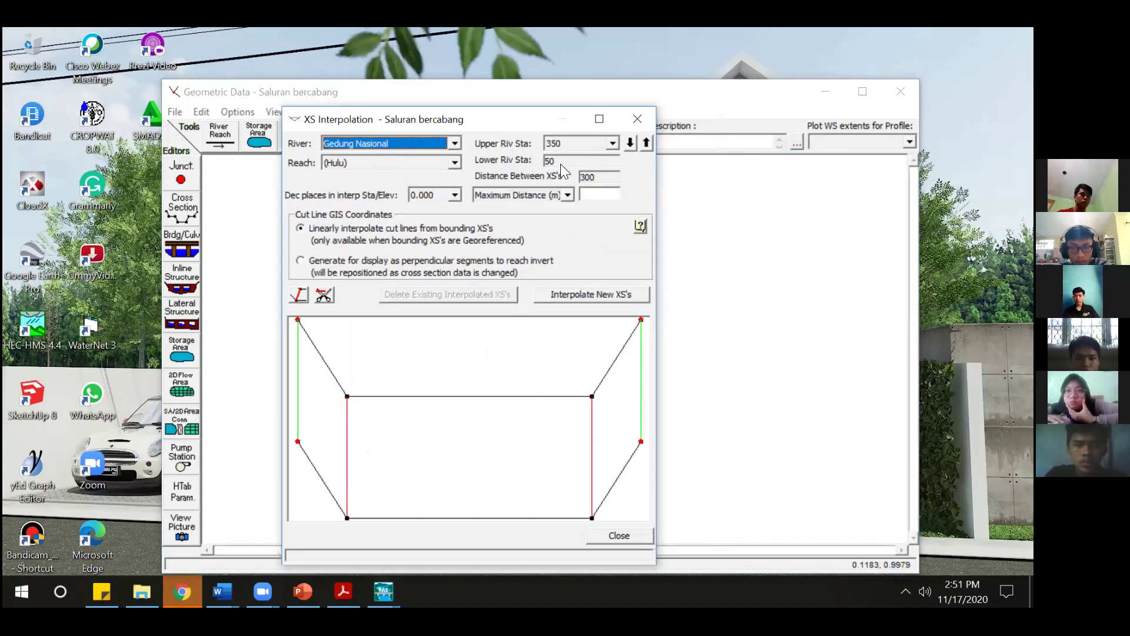
left_click(613, 198)
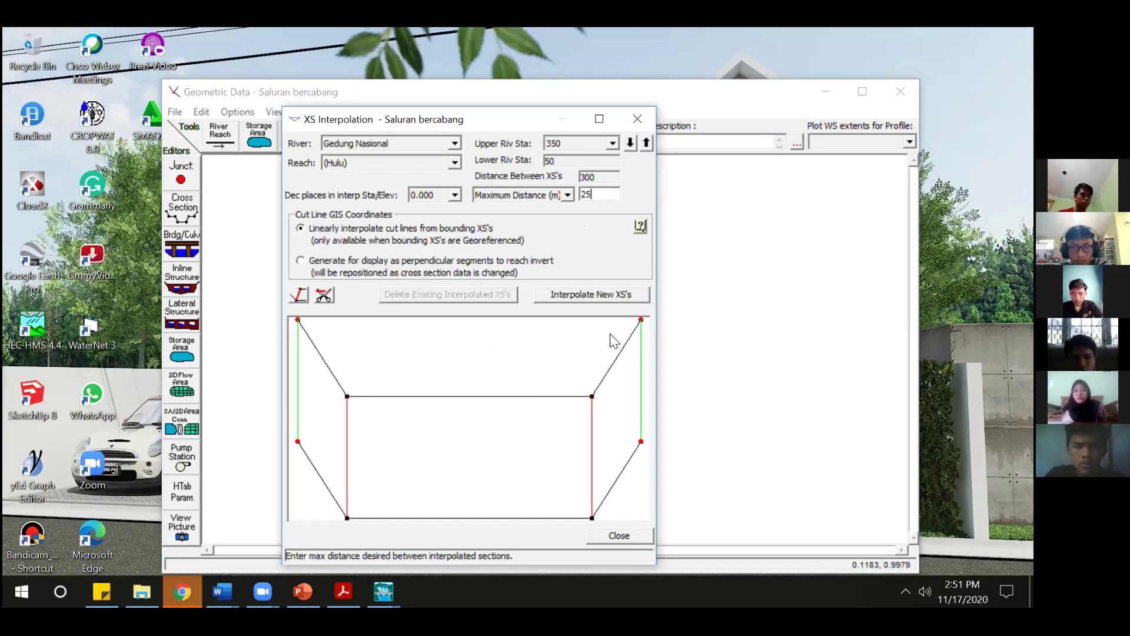
left_click(592, 294)
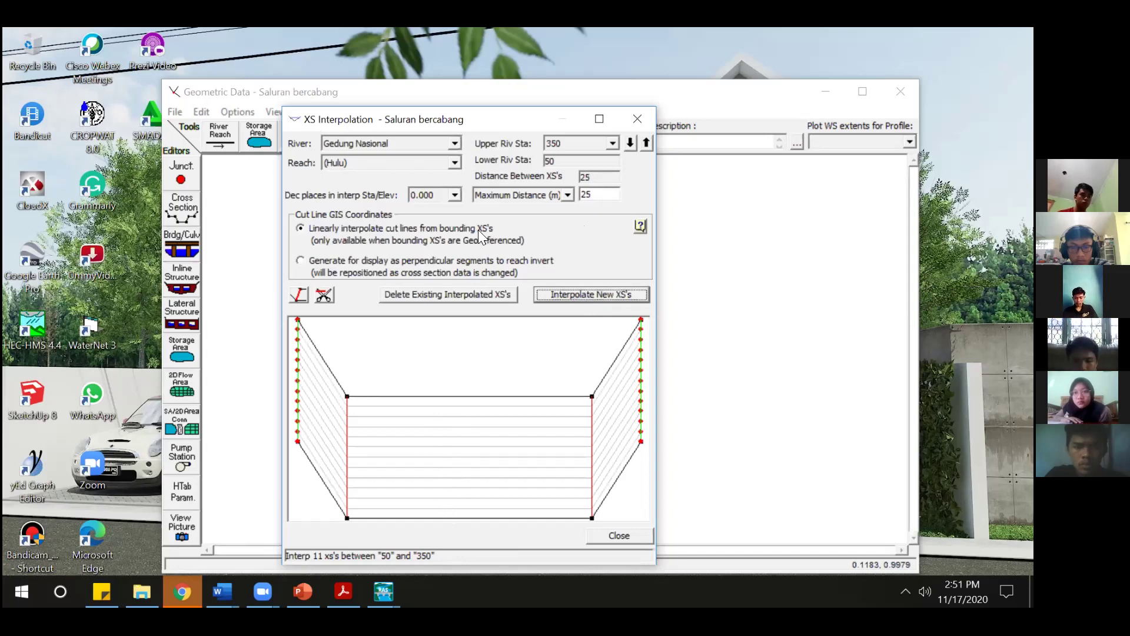
left_click(612, 144)
left_click(572, 174)
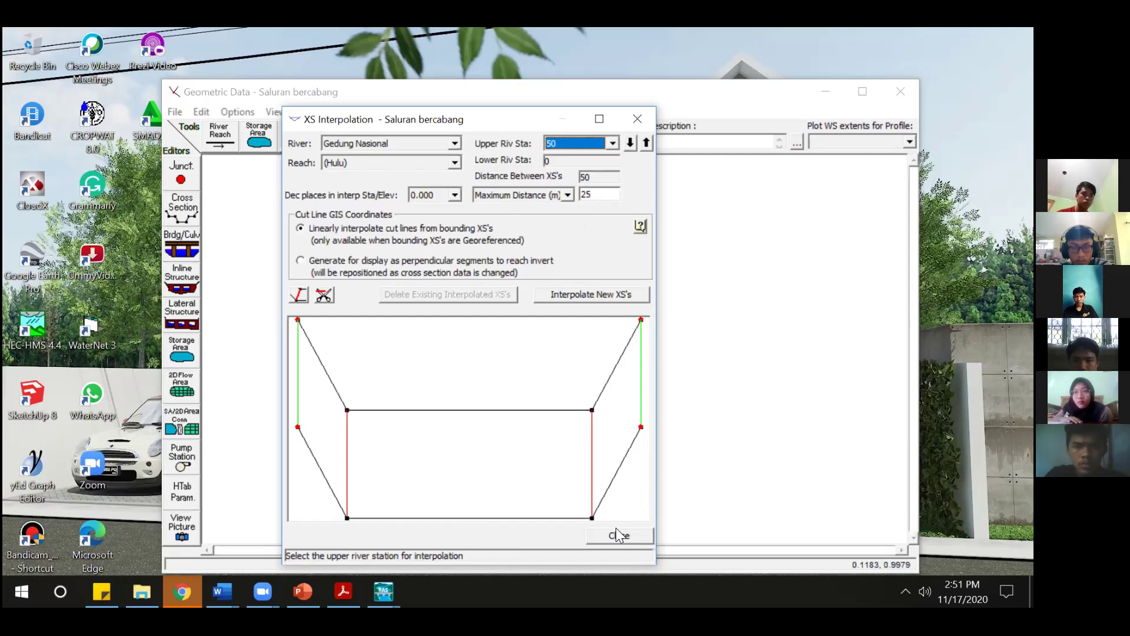
left_click(595, 297)
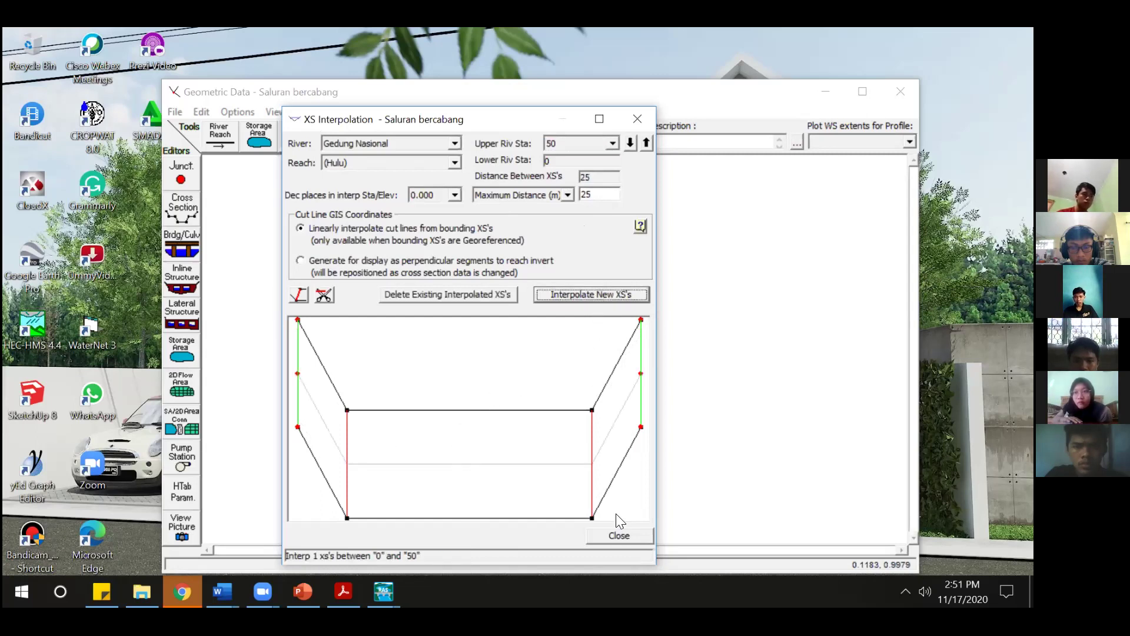
- Interpolate cross sections in the Linggarjati Hulu reach between stations 1300 and 850 and between 850 and 800, at 25 m maximum distance
left_click(612, 145)
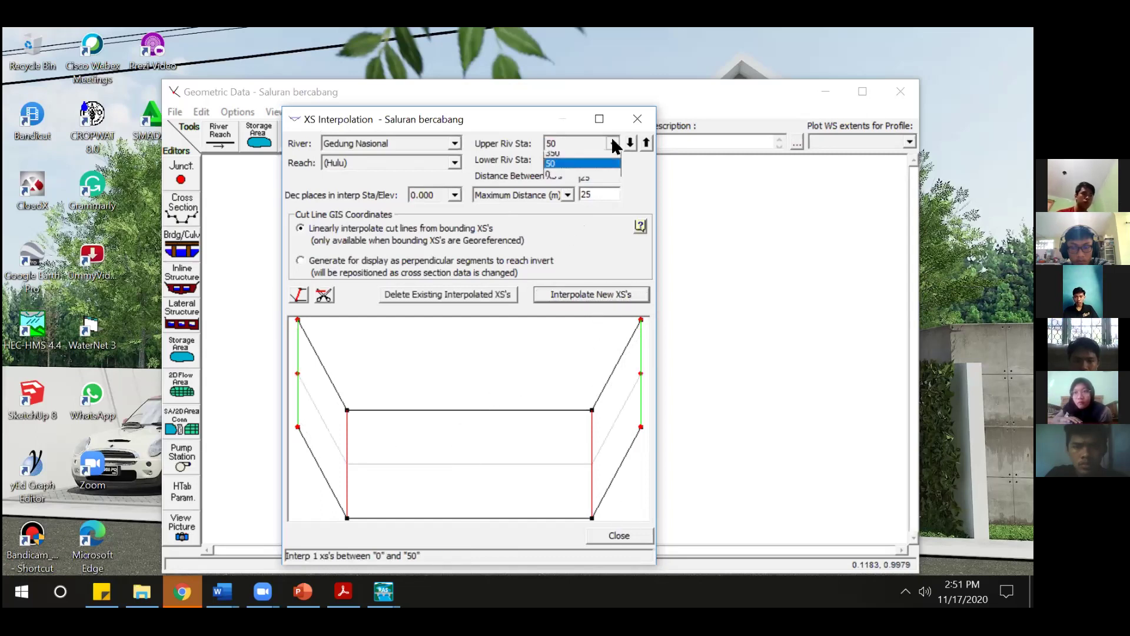
left_click(457, 141)
left_click(457, 142)
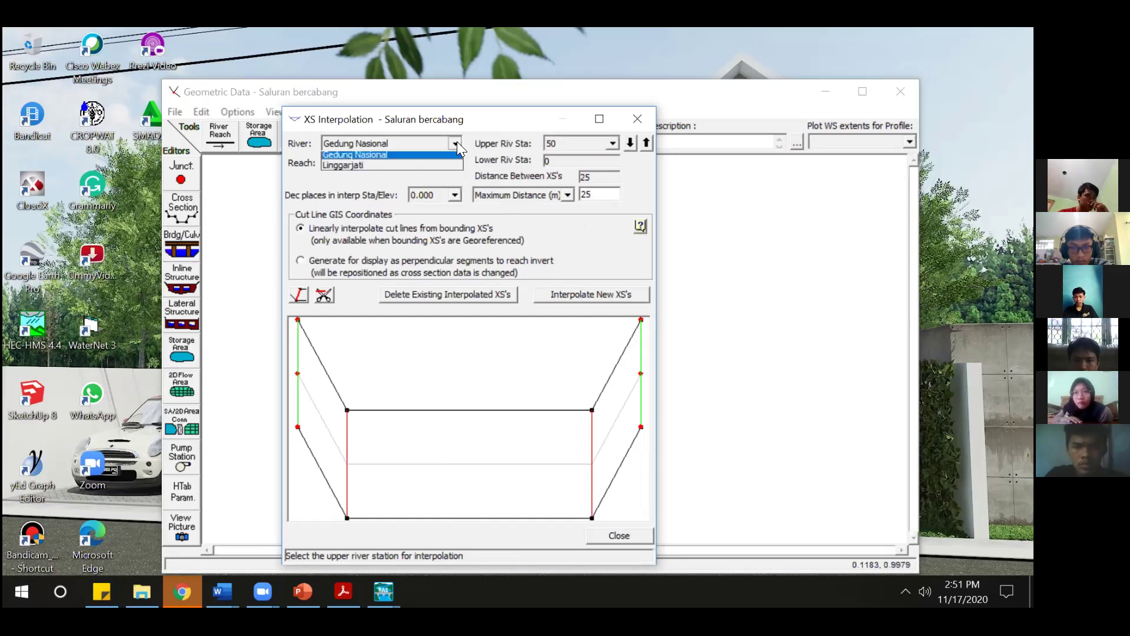
left_click(386, 168)
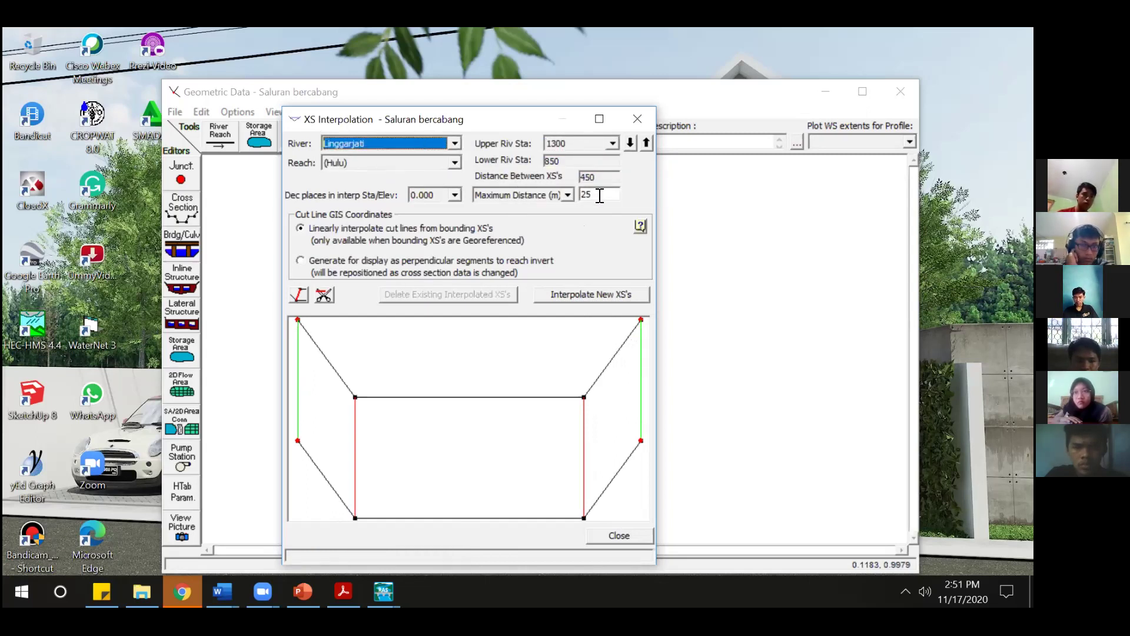
left_click(620, 296)
left_click(603, 143)
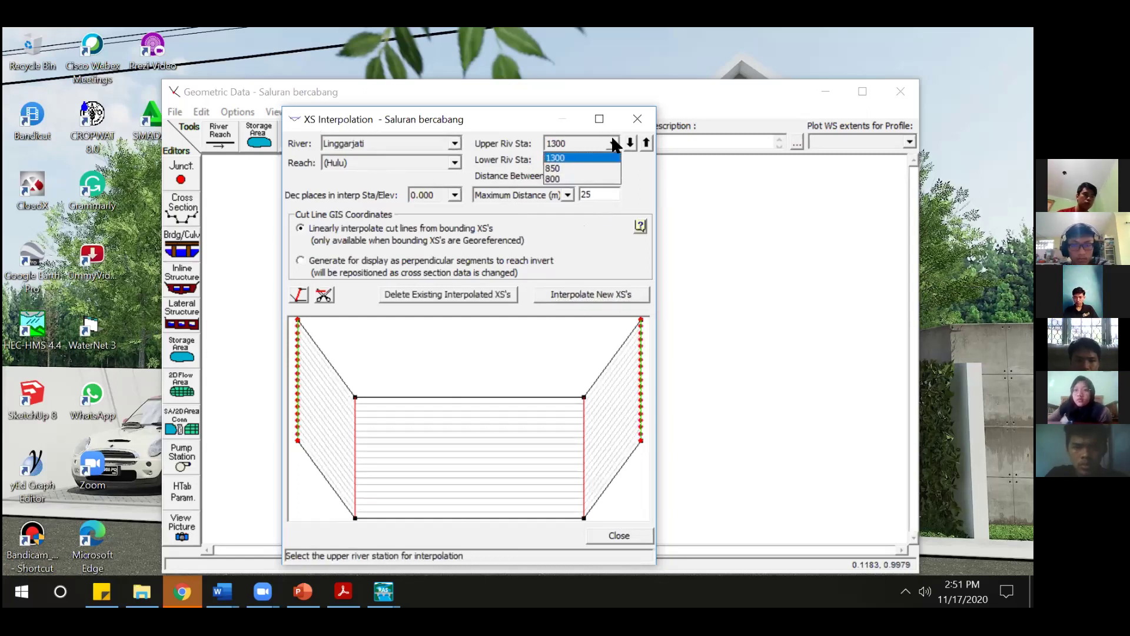
left_click(572, 170)
left_click(611, 291)
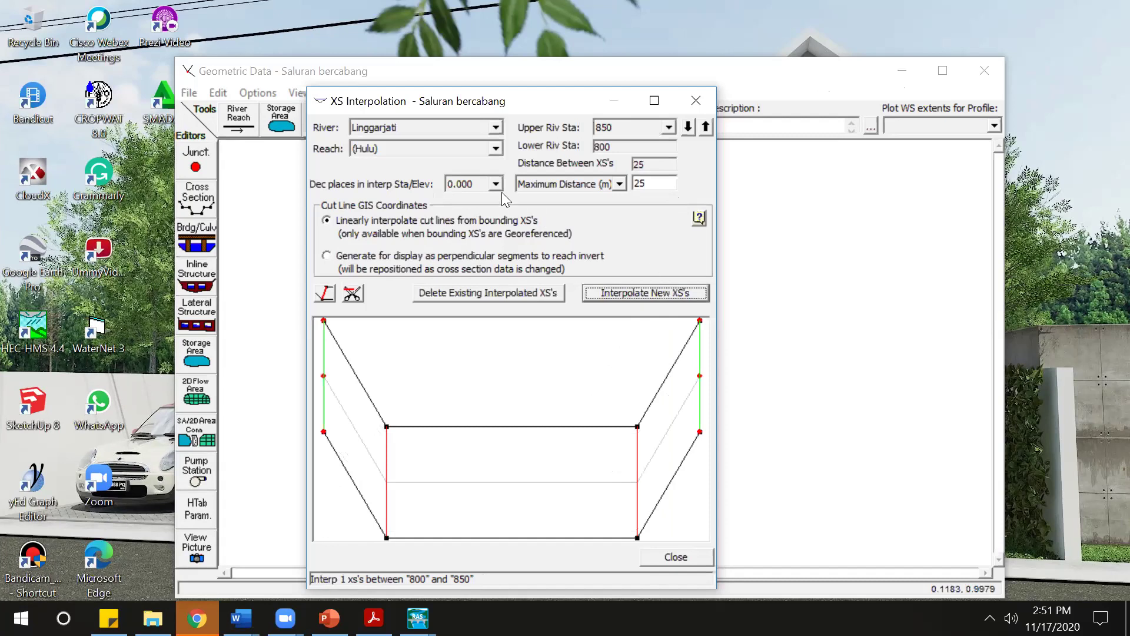
- Interpolate cross sections in the Linggarjati Hilir reach between stations 750 and 700 and between 700 and 0, at 25 m maximum distance
left_click(496, 129)
left_click(497, 131)
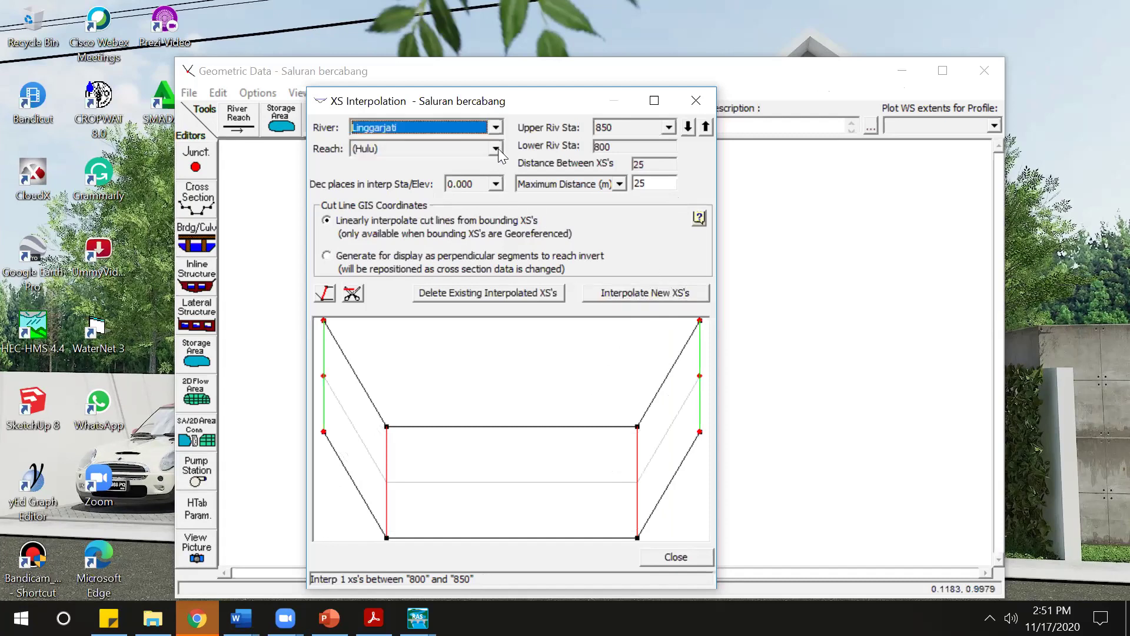
left_click(498, 149)
left_click(393, 170)
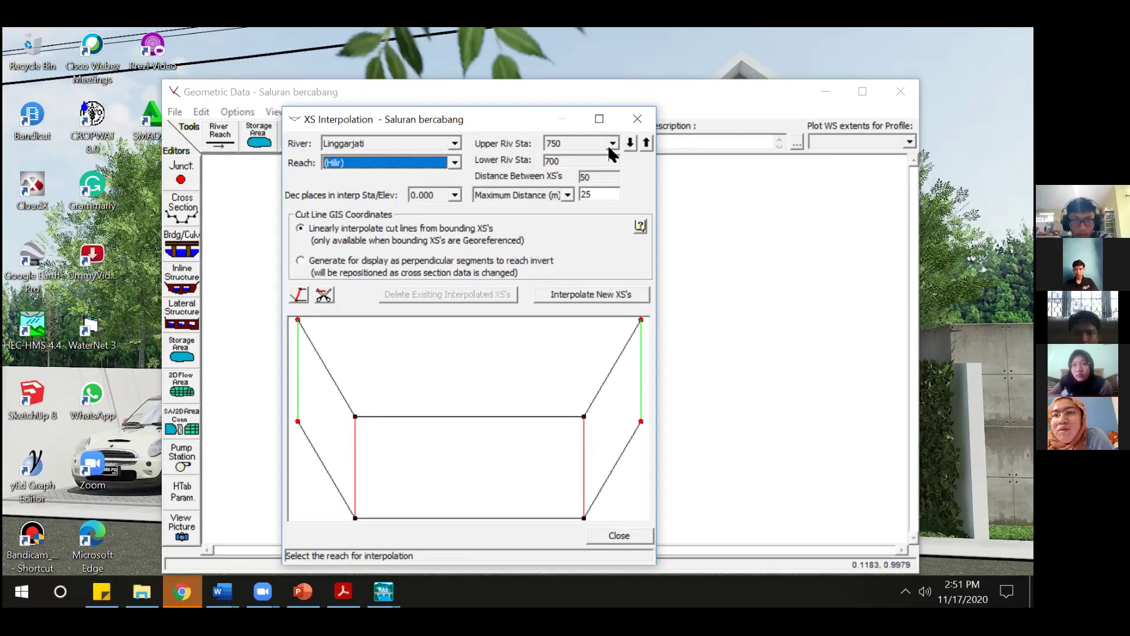
left_click(607, 293)
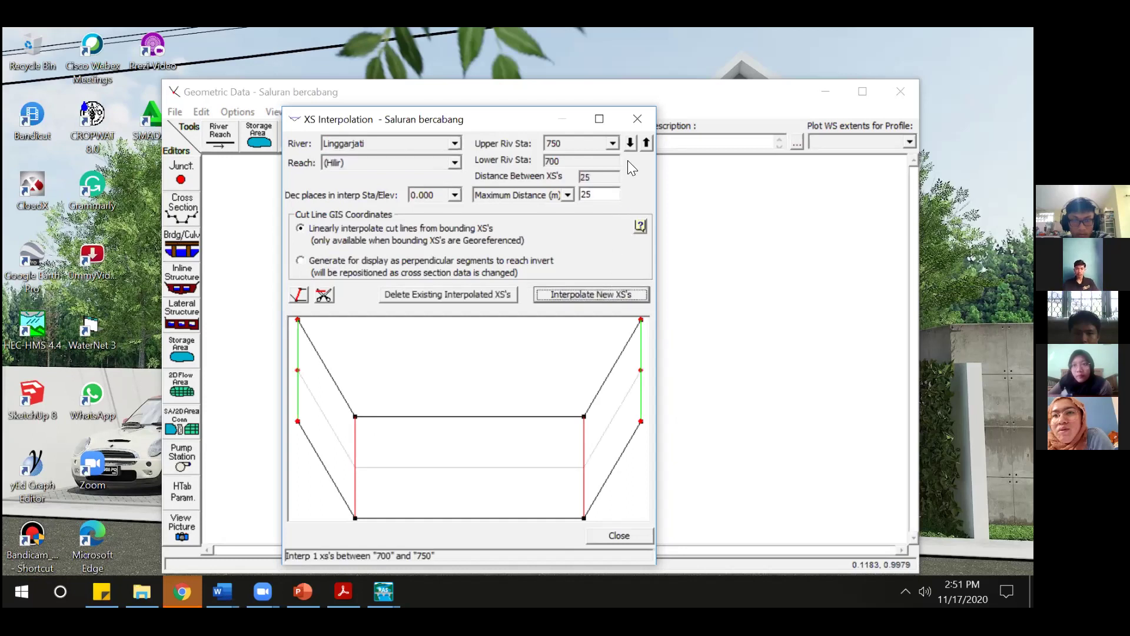
left_click(612, 144)
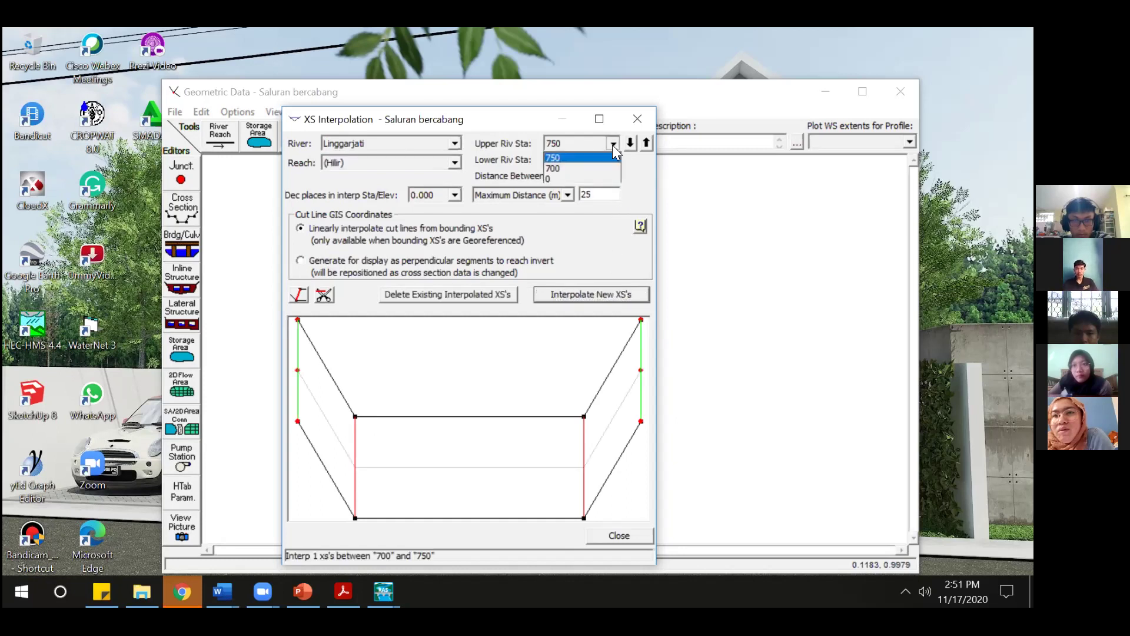
left_click(578, 164)
left_click(610, 292)
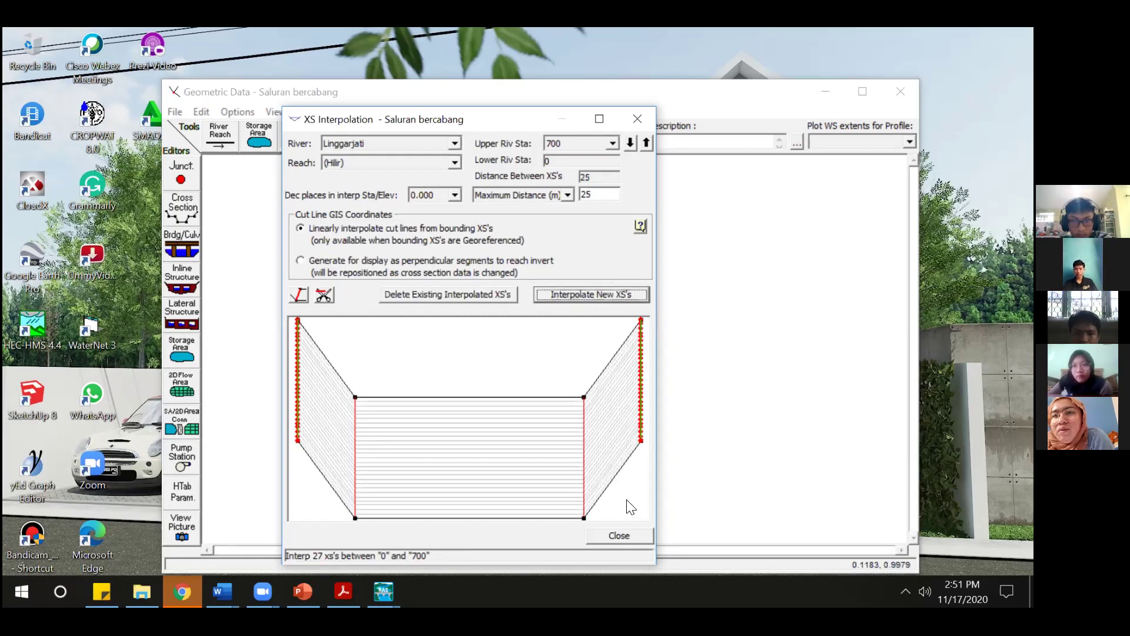
left_click(640, 536)
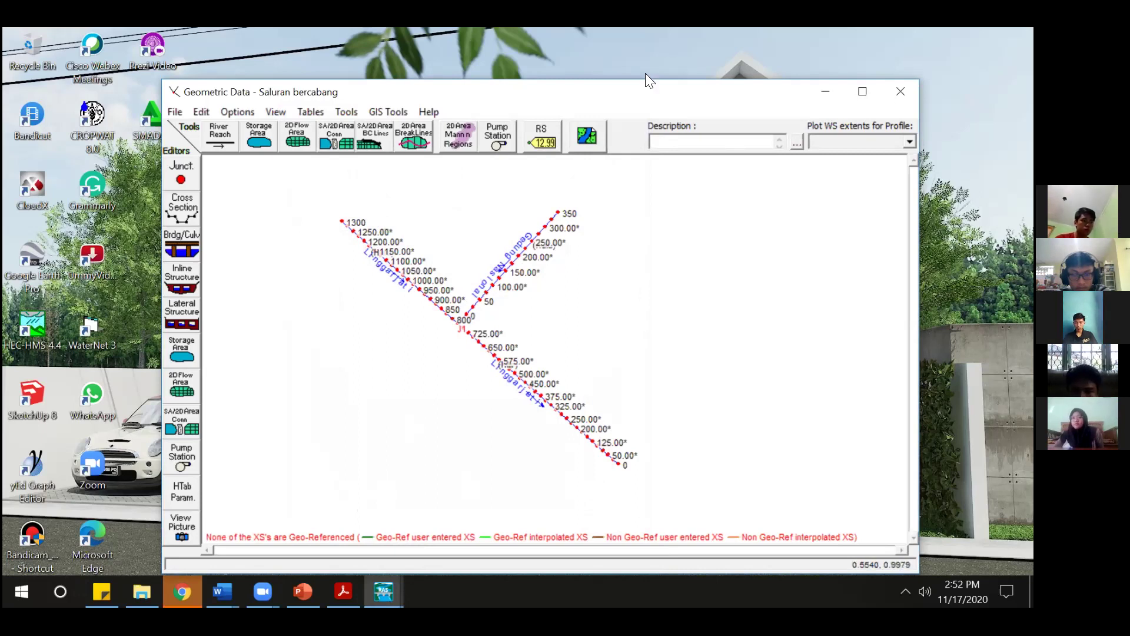
- Save the Saluran bercabang geometry data with its interpolated cross sections
left_click_drag(594, 100, 586, 109)
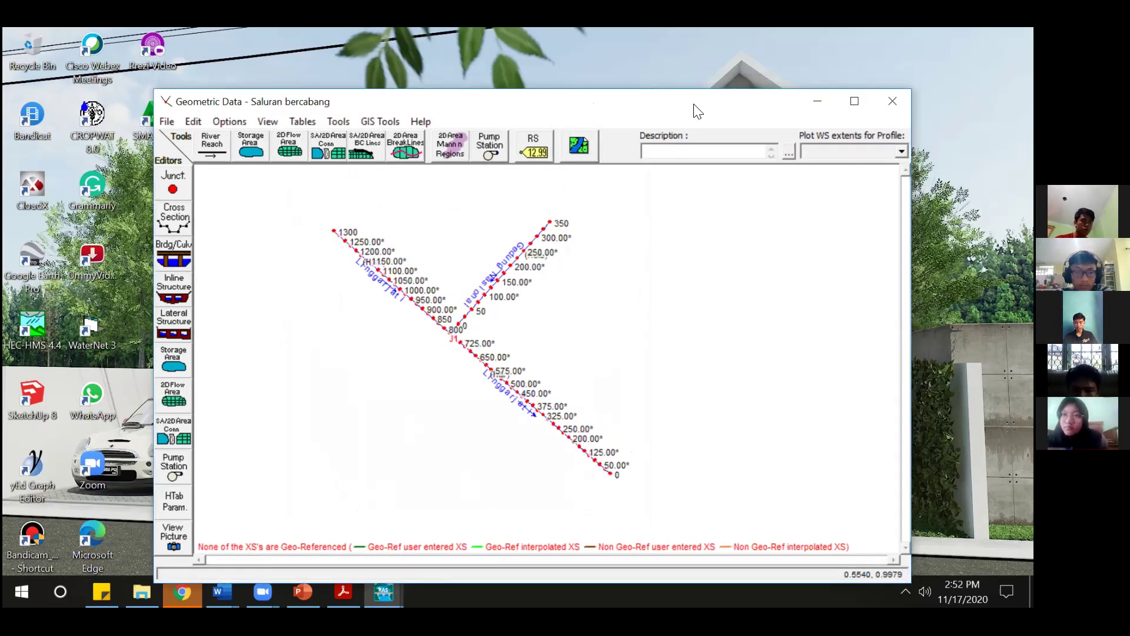
left_click_drag(633, 98, 578, 87)
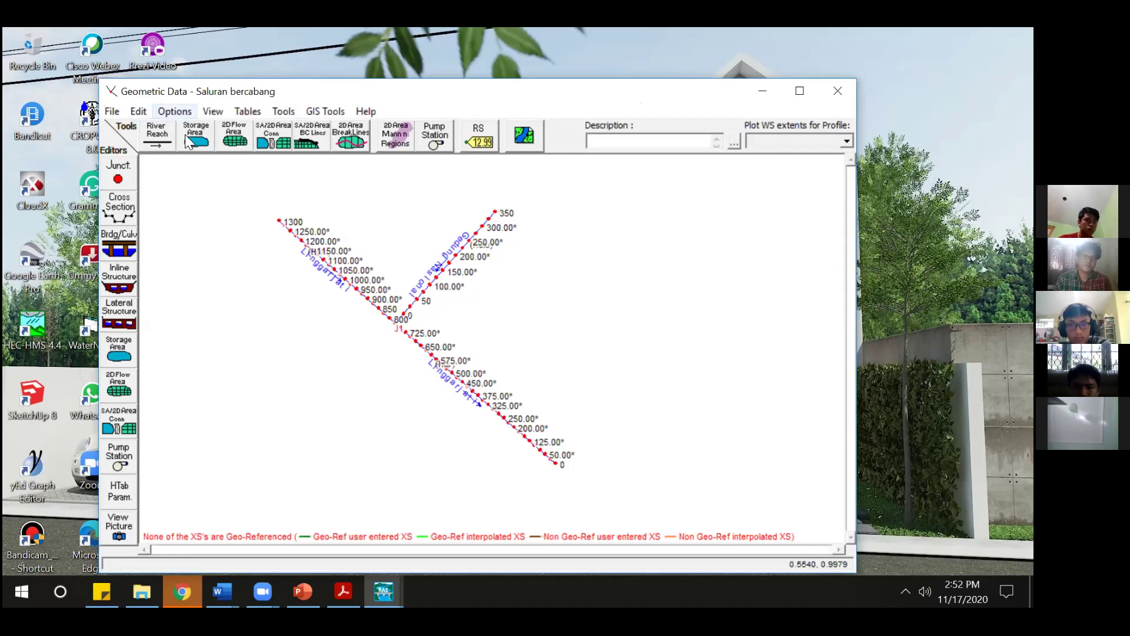
left_click(112, 111)
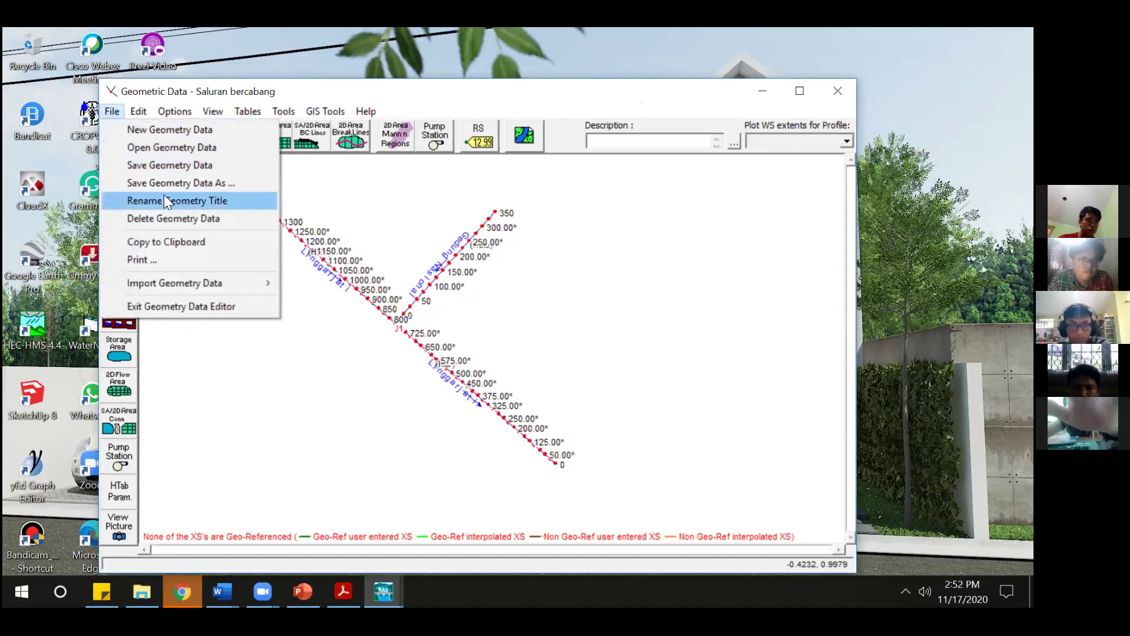
left_click(165, 165)
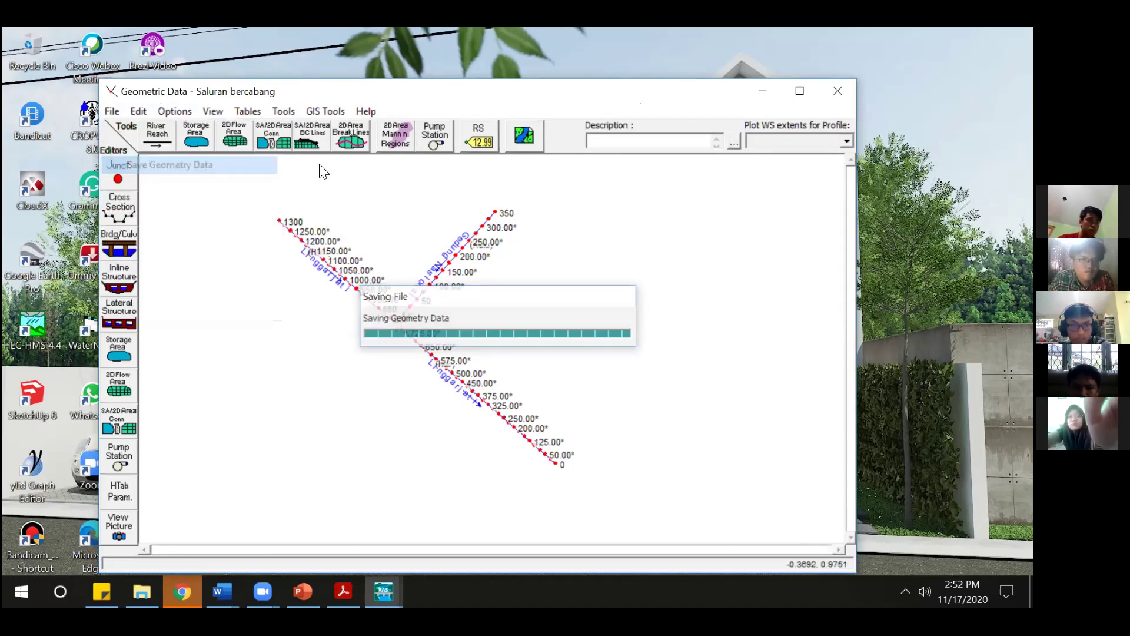
- Close the geometry editor and open the unsteady flow data editor
left_click(846, 90)
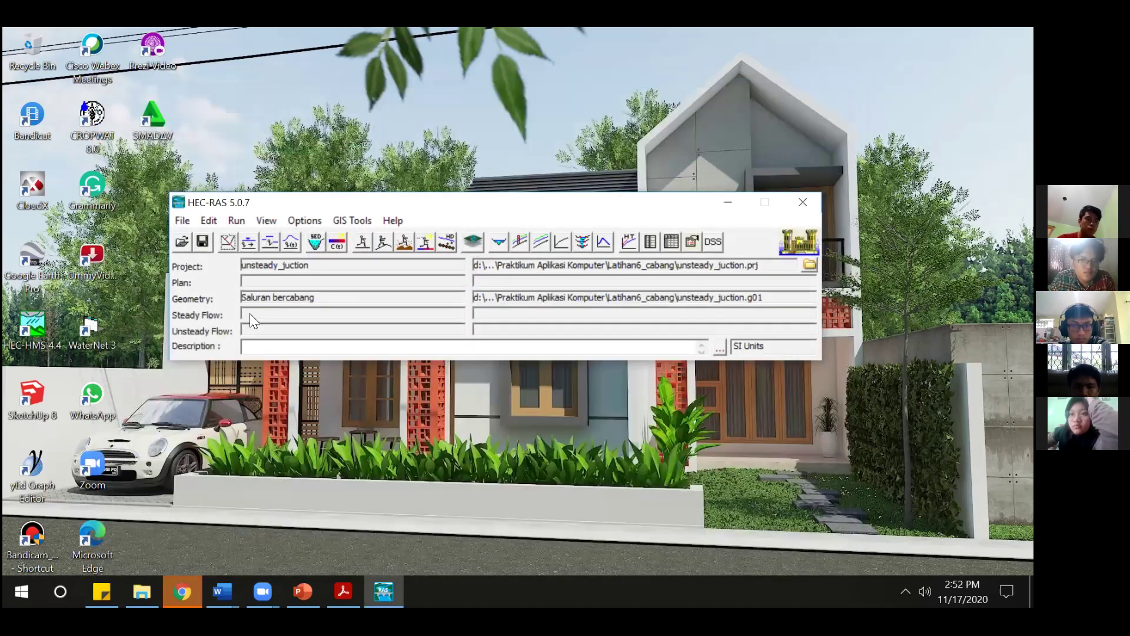
left_click(292, 244)
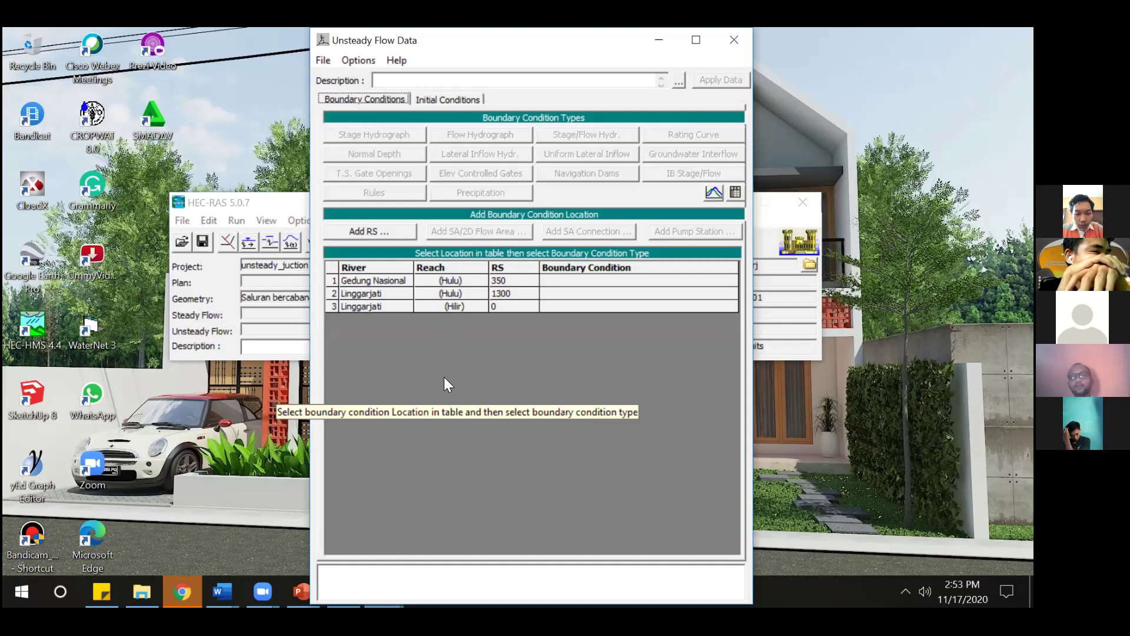
- Consult the PowerPoint slide with Table 3 upstream flood discharges and Table 4 downstream rating curve, then return to the unsteady flow data
left_click(290, 578)
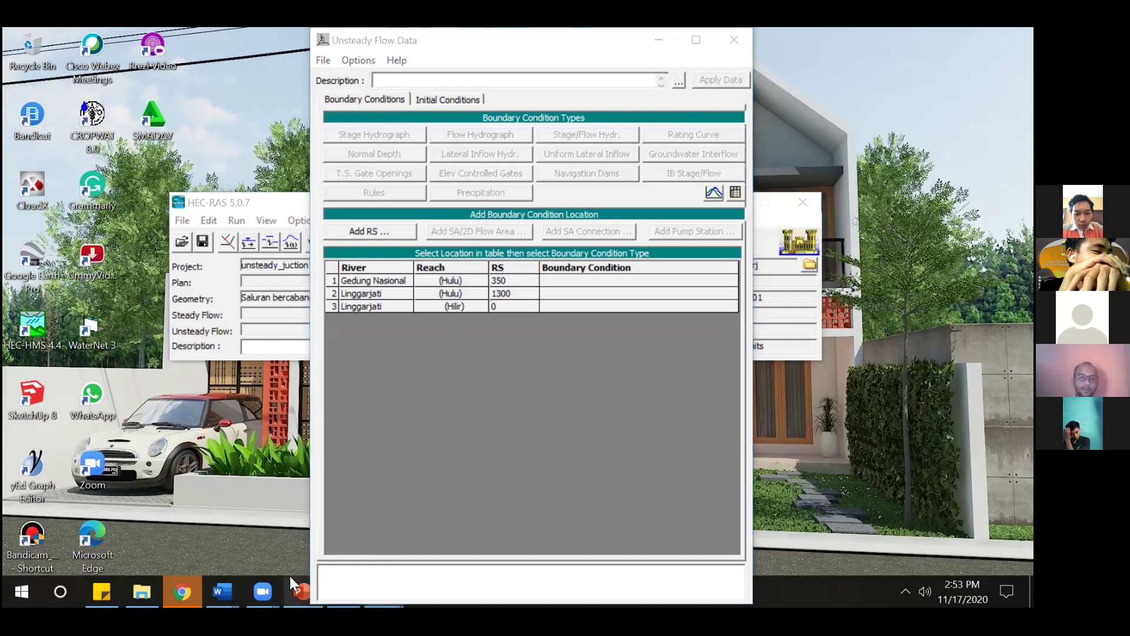
left_click(277, 507)
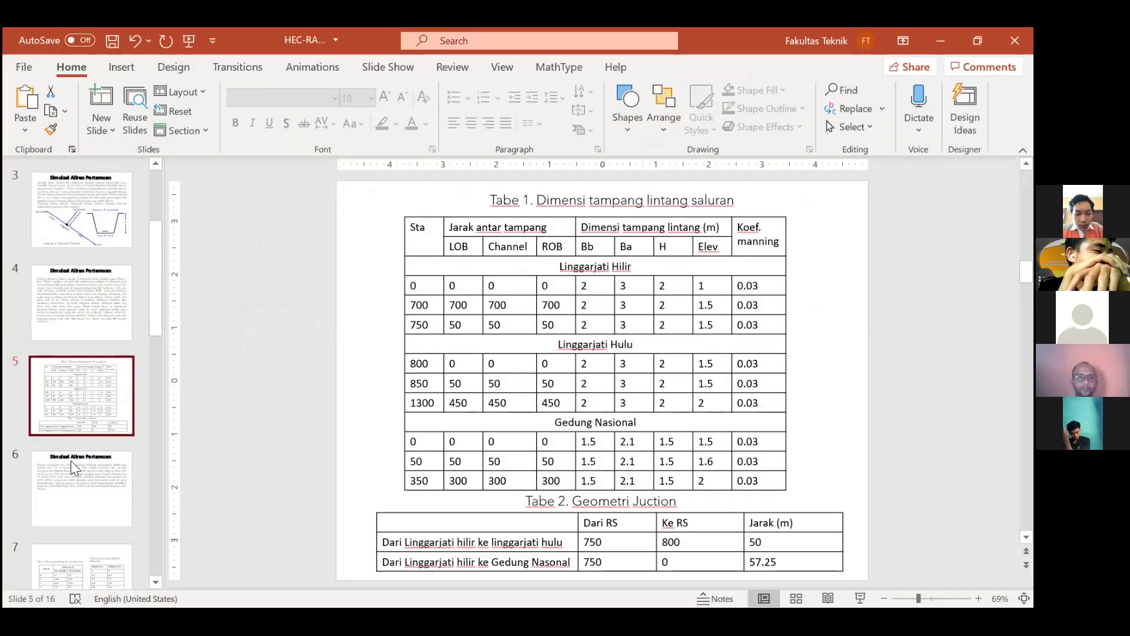
left_click(81, 556)
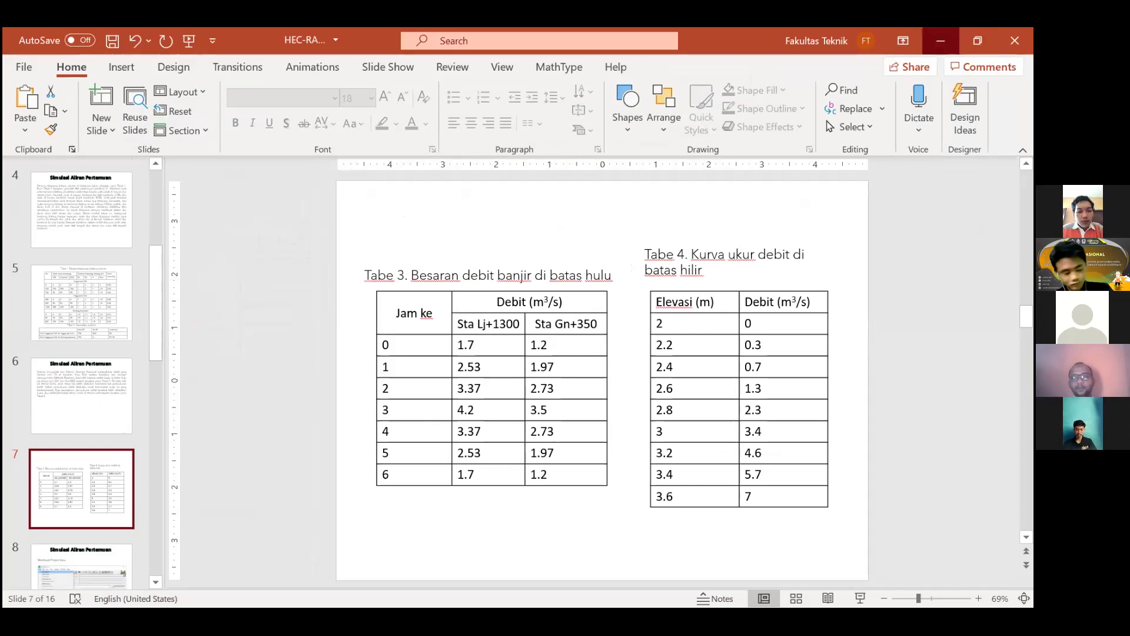
left_click(941, 41)
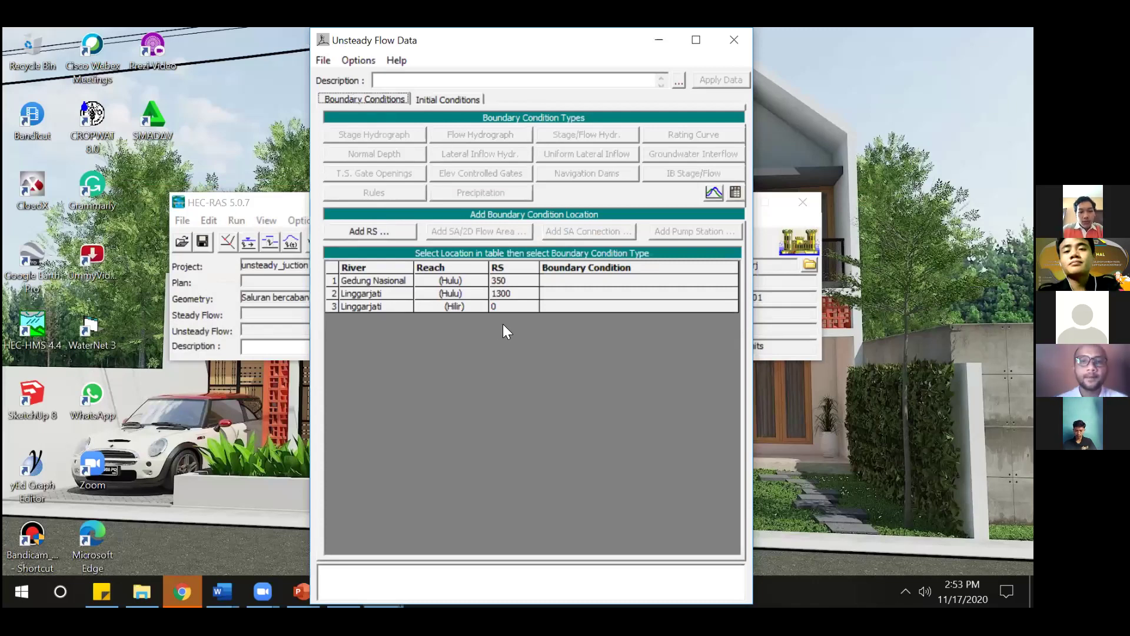
- Try assigning a Stage/Flow Hydrograph boundary condition with an empty table to Gedung Nasional (Hulu) RS 350
left_click(582, 281)
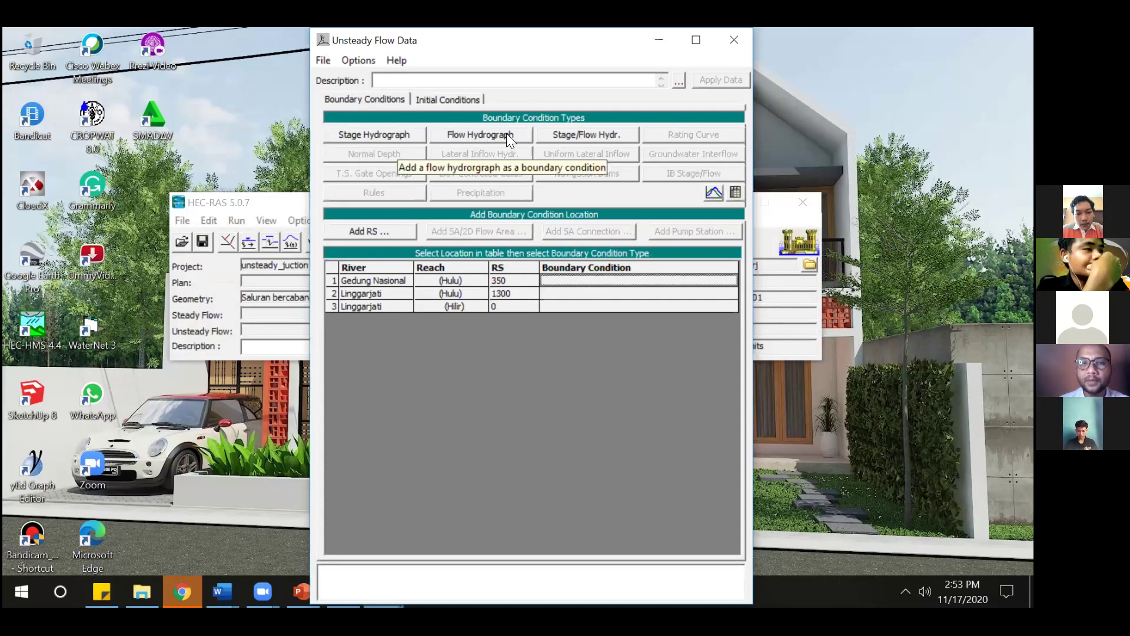
left_click(604, 133)
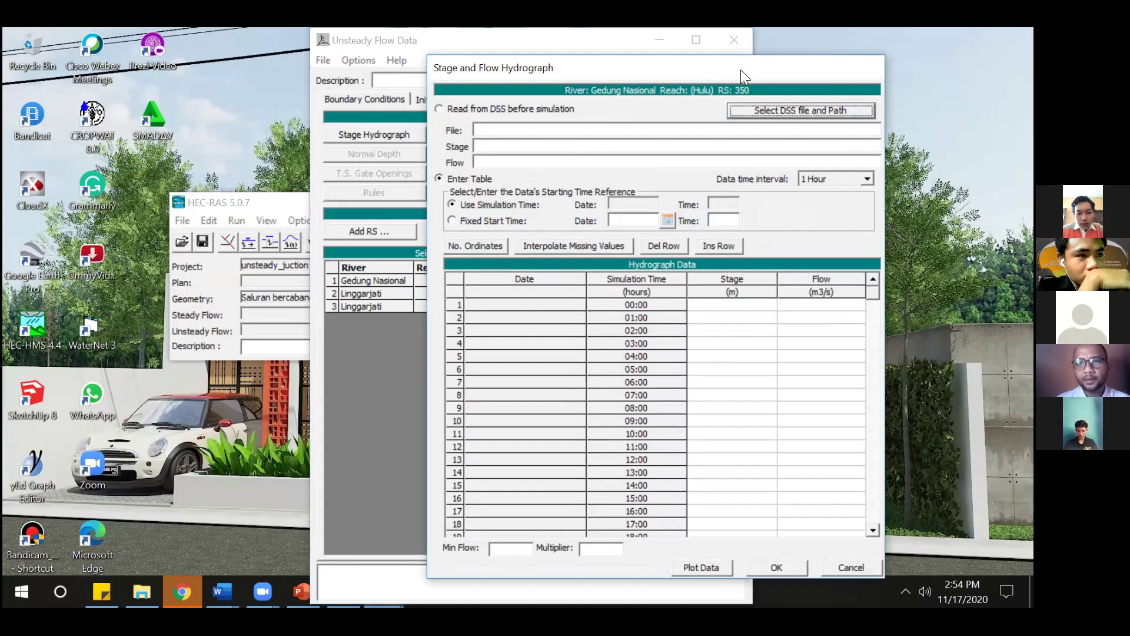
left_click_drag(741, 70, 614, 70)
left_click(661, 568)
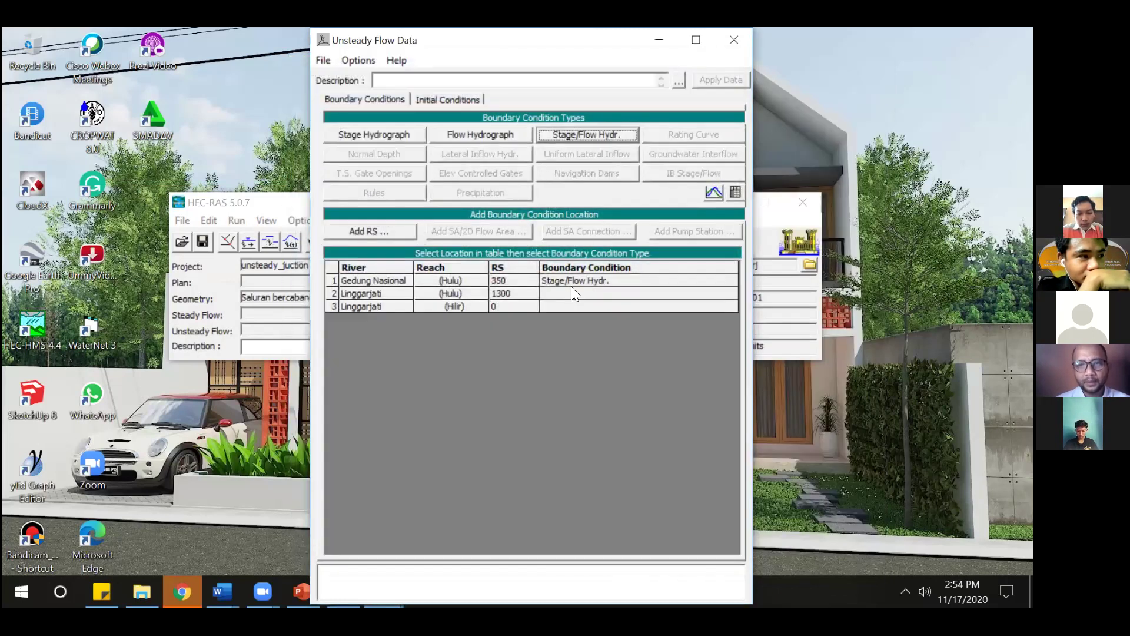
- Overwrite the boundary condition at Gedung Nasional (Hulu) RS 350 with a Flow Hydrograph
left_click(613, 279)
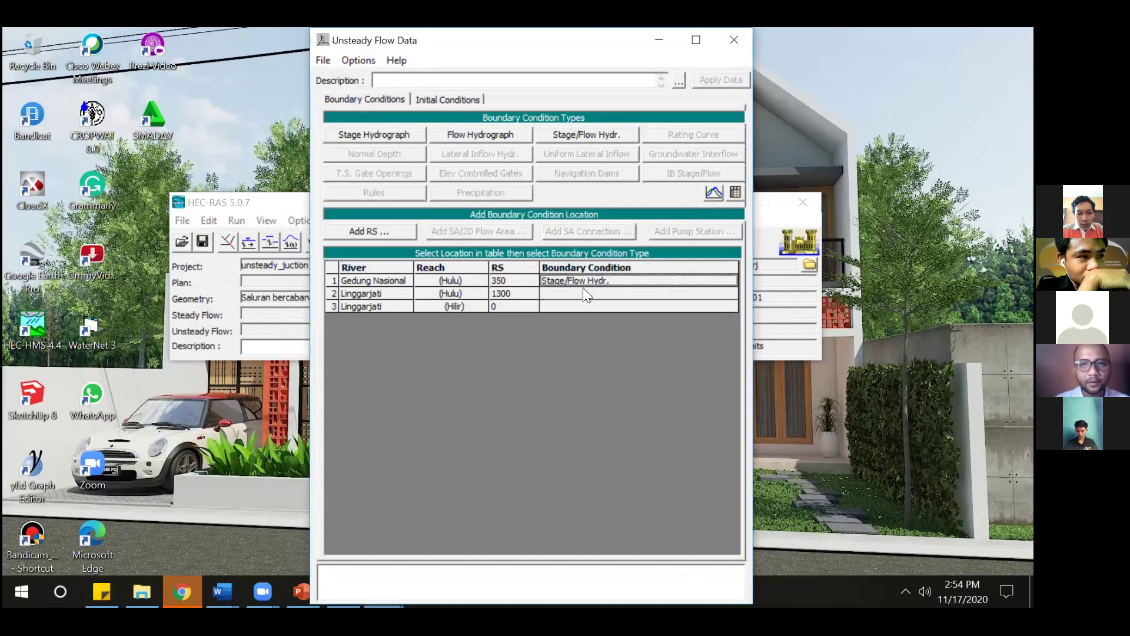
left_click(500, 135)
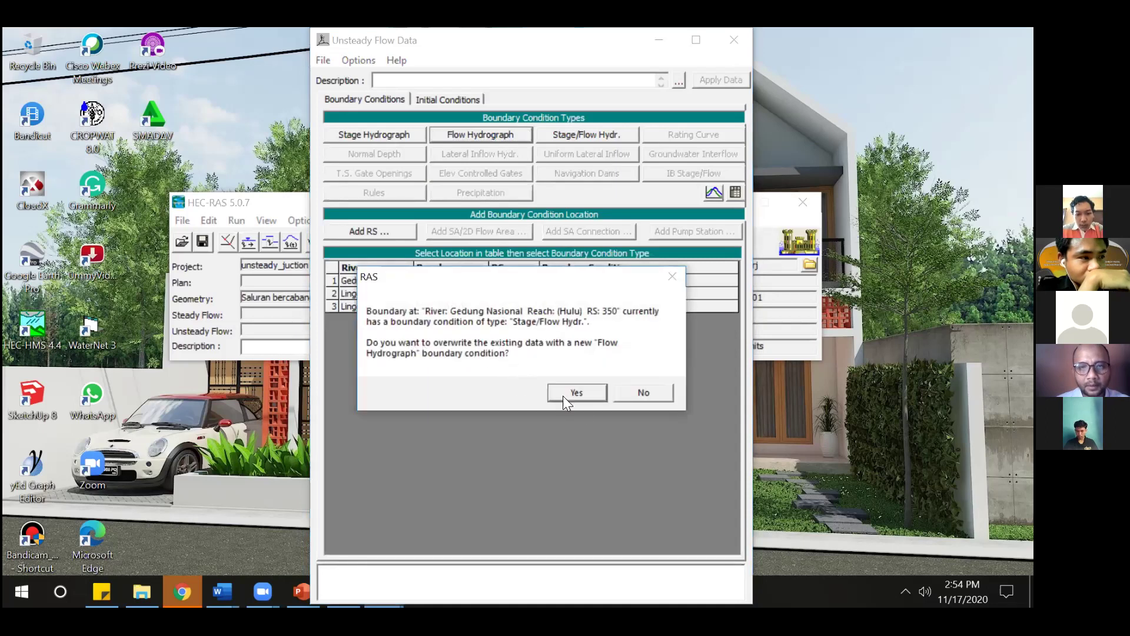
left_click(573, 392)
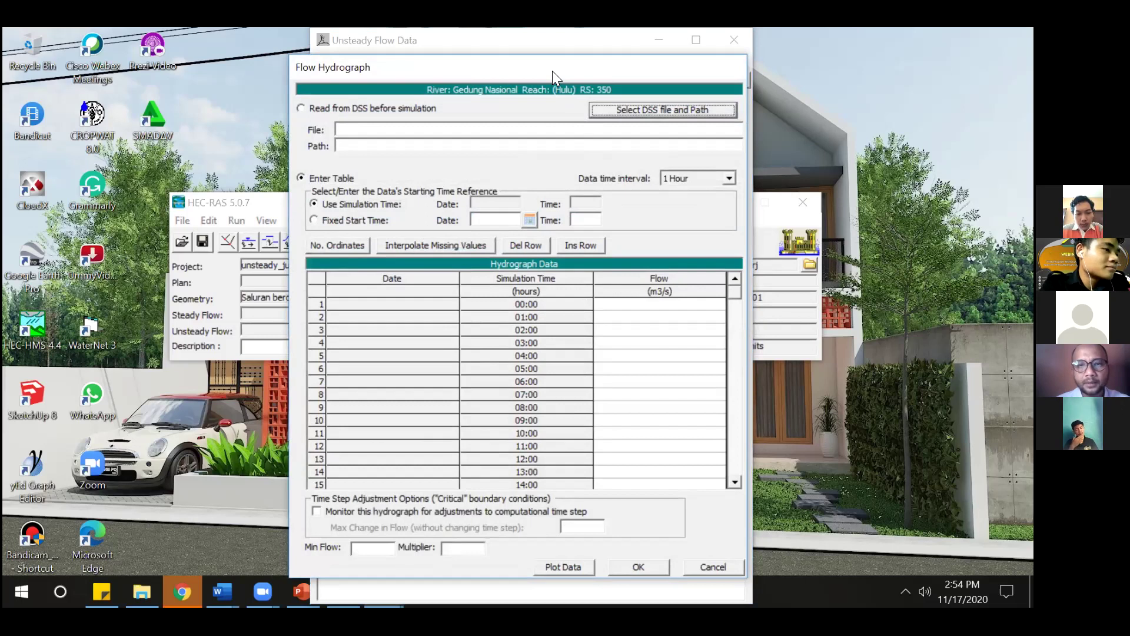
left_click_drag(553, 70, 584, 352)
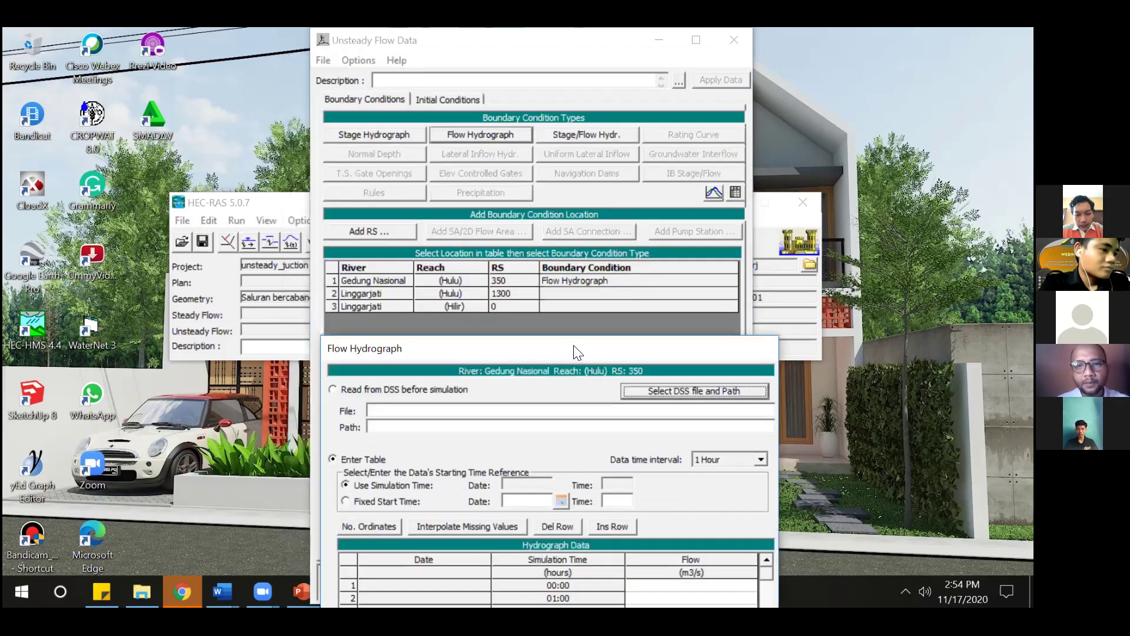
left_click_drag(577, 349, 577, 107)
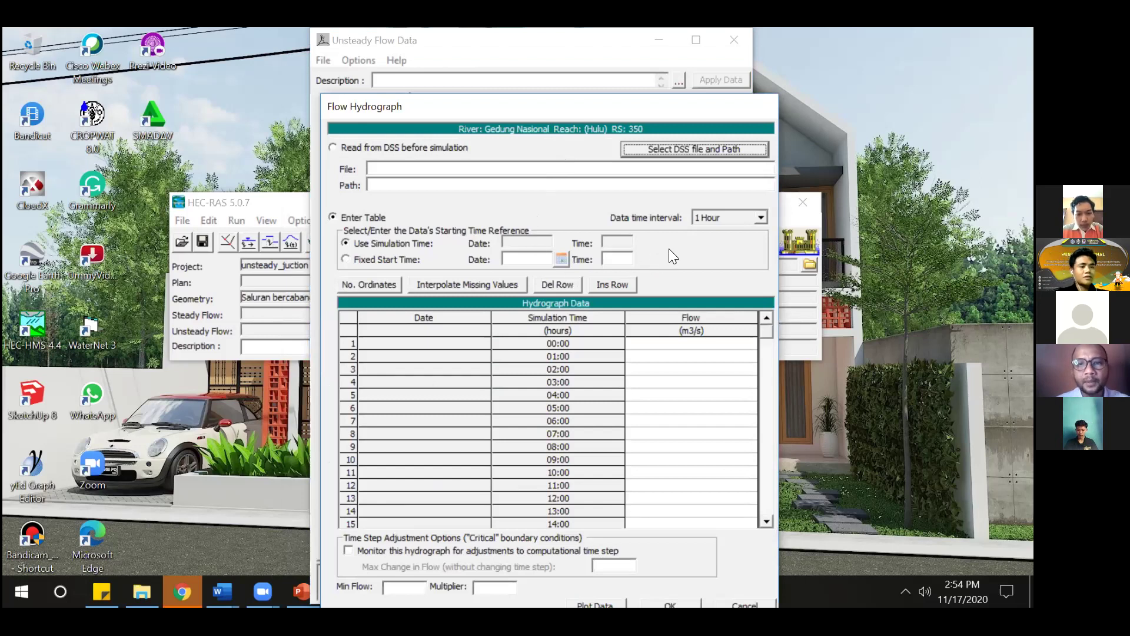
- Check the data time interval choices and look up the hourly Sta Gn+350 discharges in Table 3 in PowerPoint
left_click(763, 215)
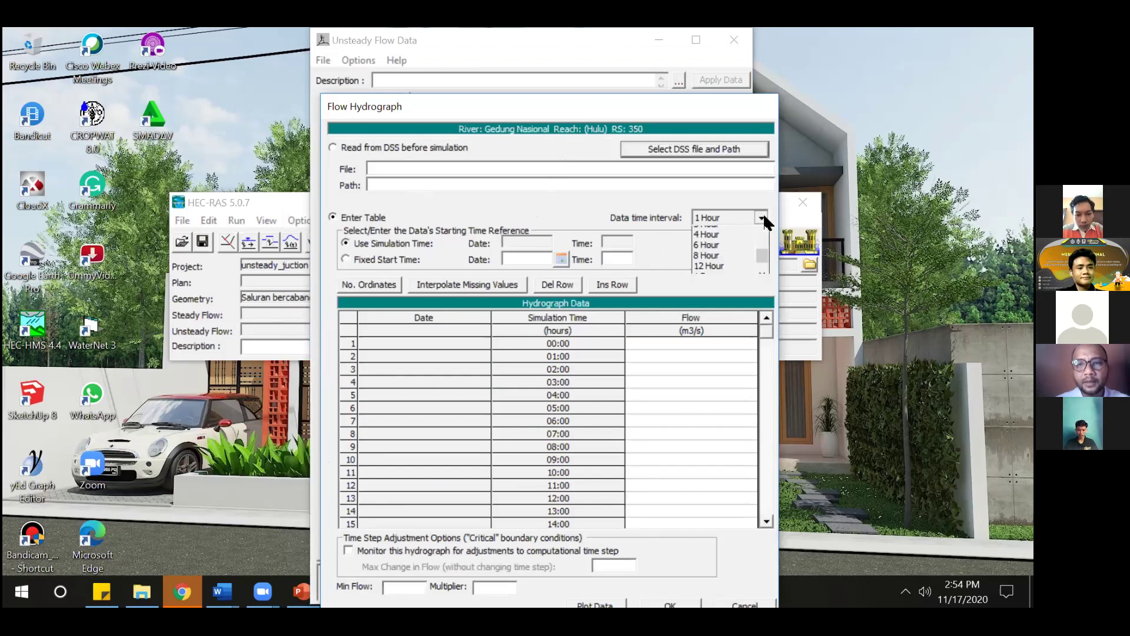
left_click(763, 216)
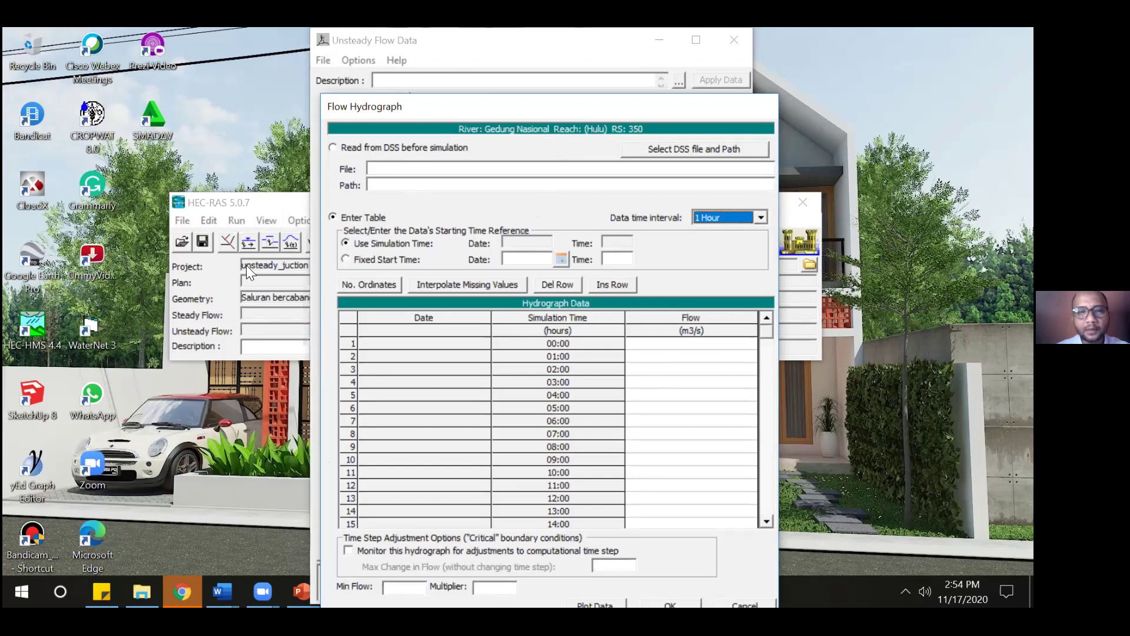
left_click(316, 530)
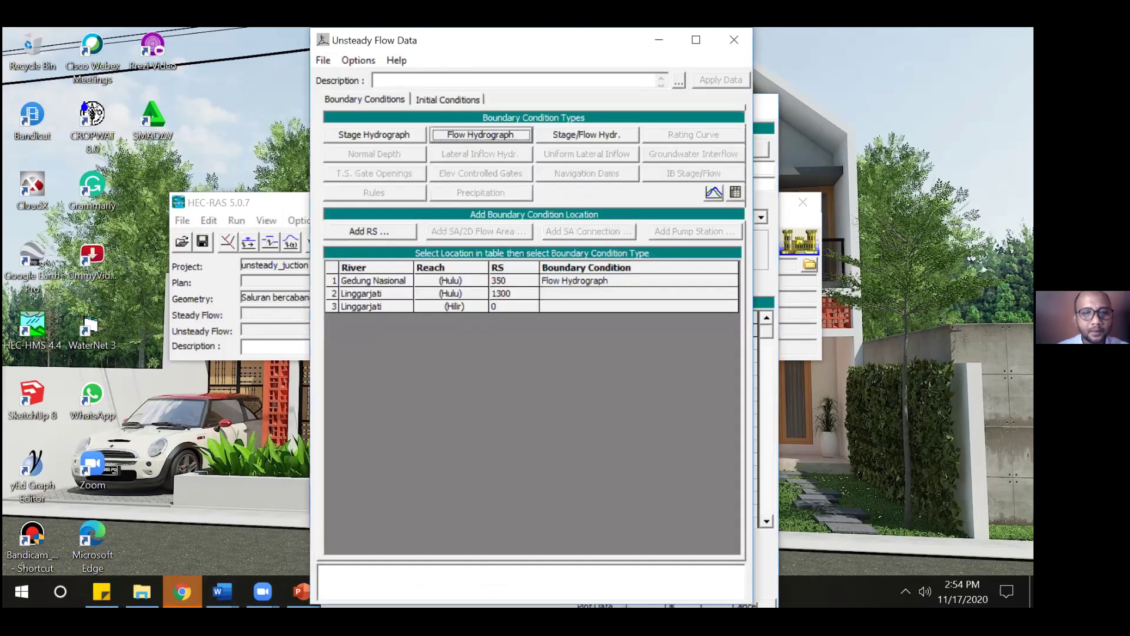
left_click(301, 591)
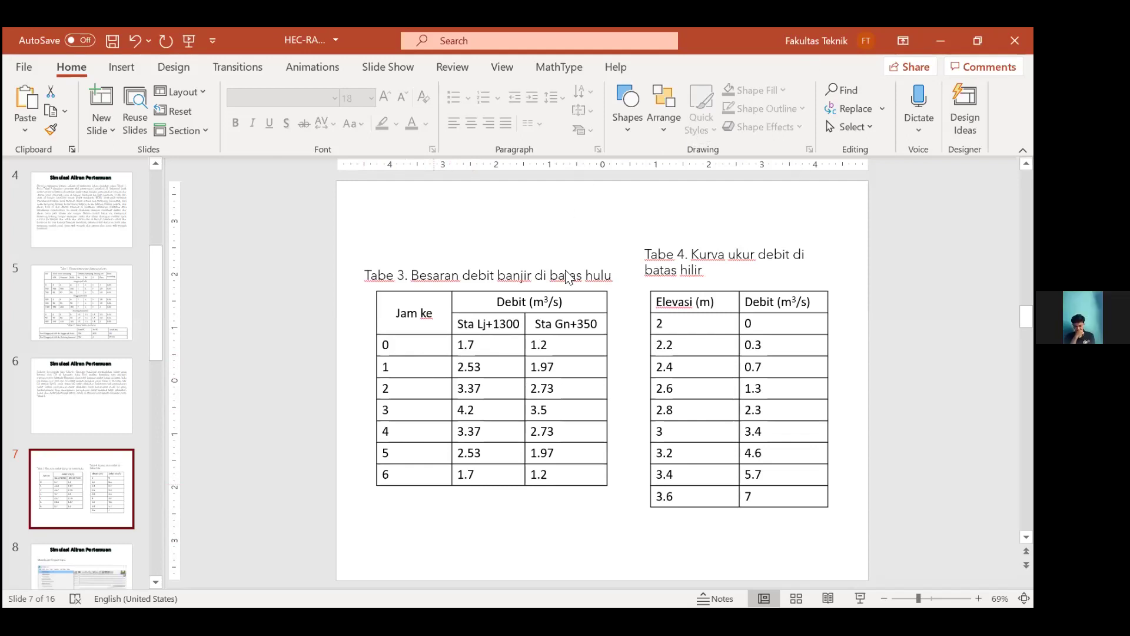
key("alt+Tab")
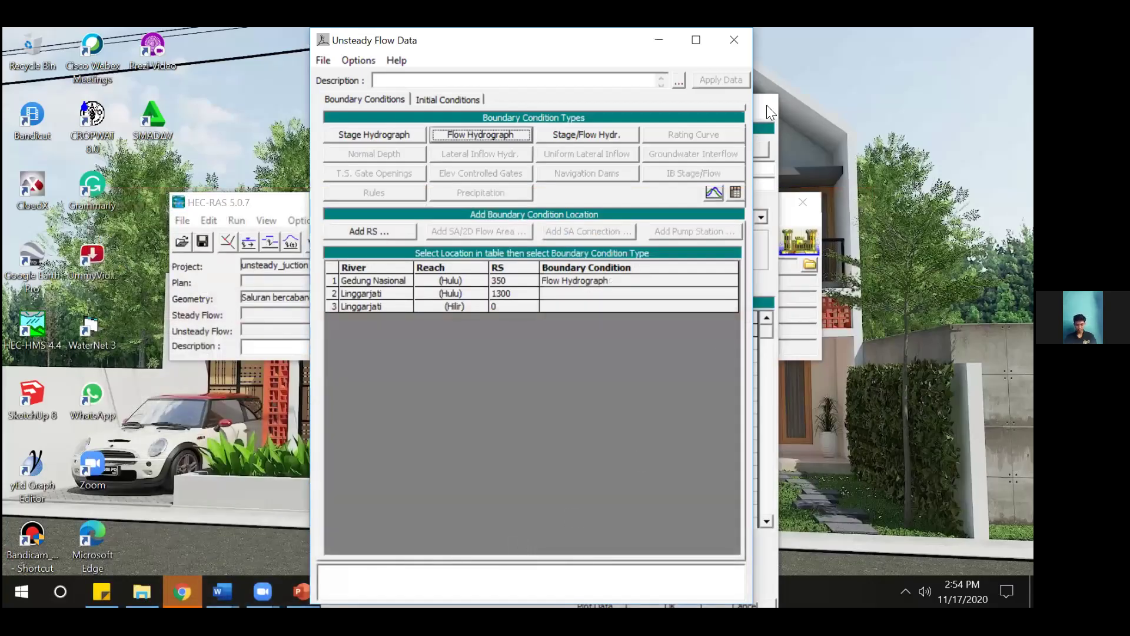
- Enter flows of 1.2, 1.97 and 2.73 m3/s for hours 00:00 to 02:00 in the RS 350 flow hydrograph
left_click(766, 104)
left_click(645, 345)
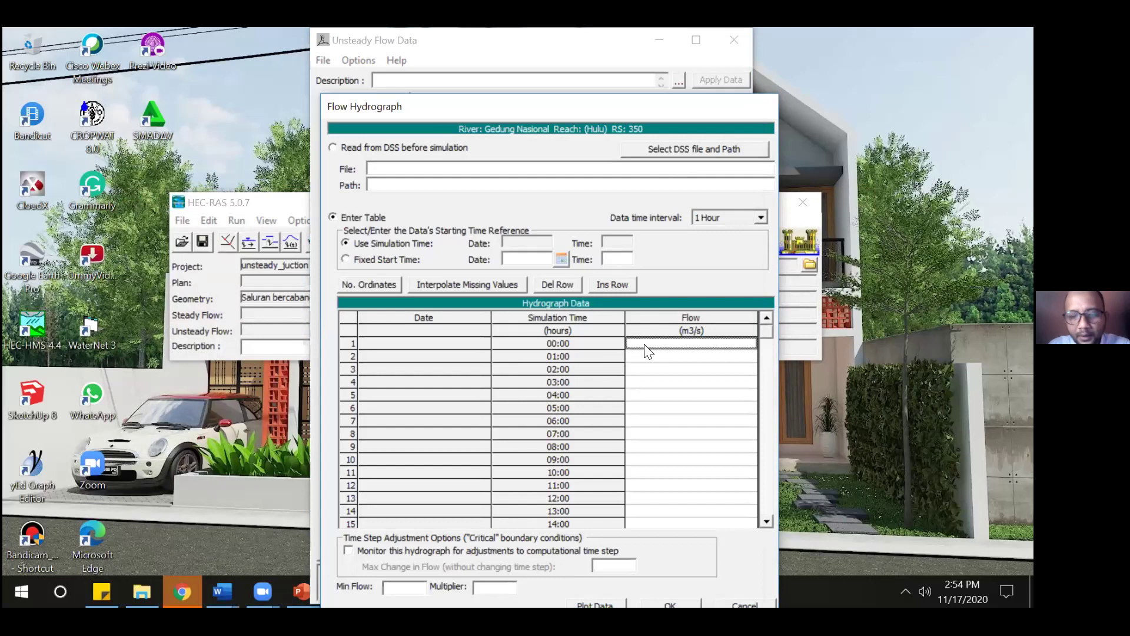
type("1.2")
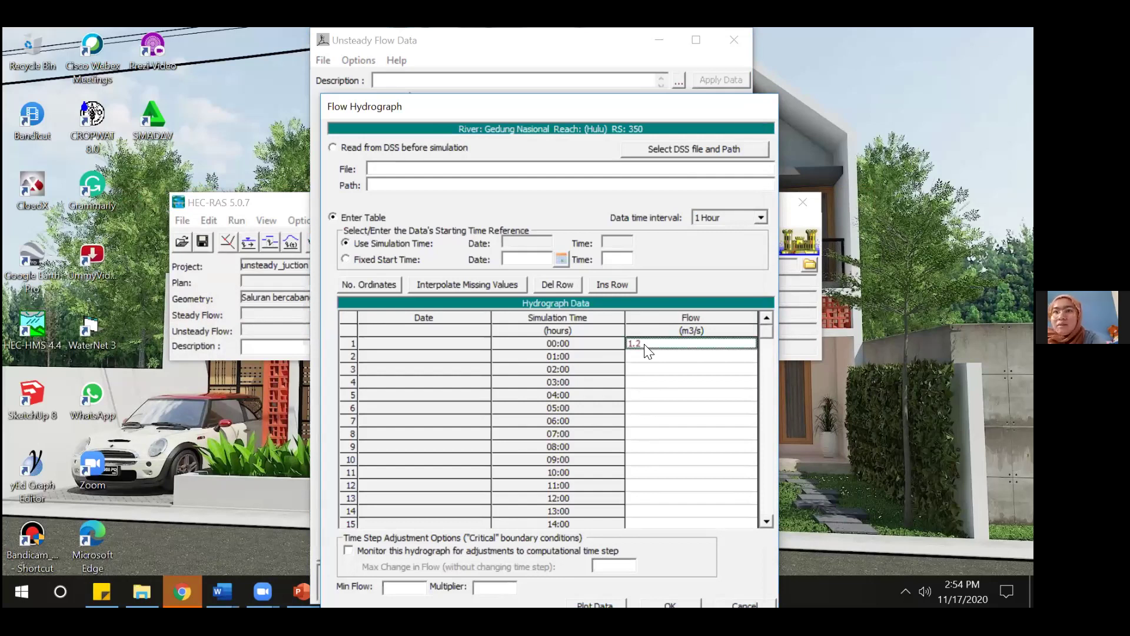
key("Return")
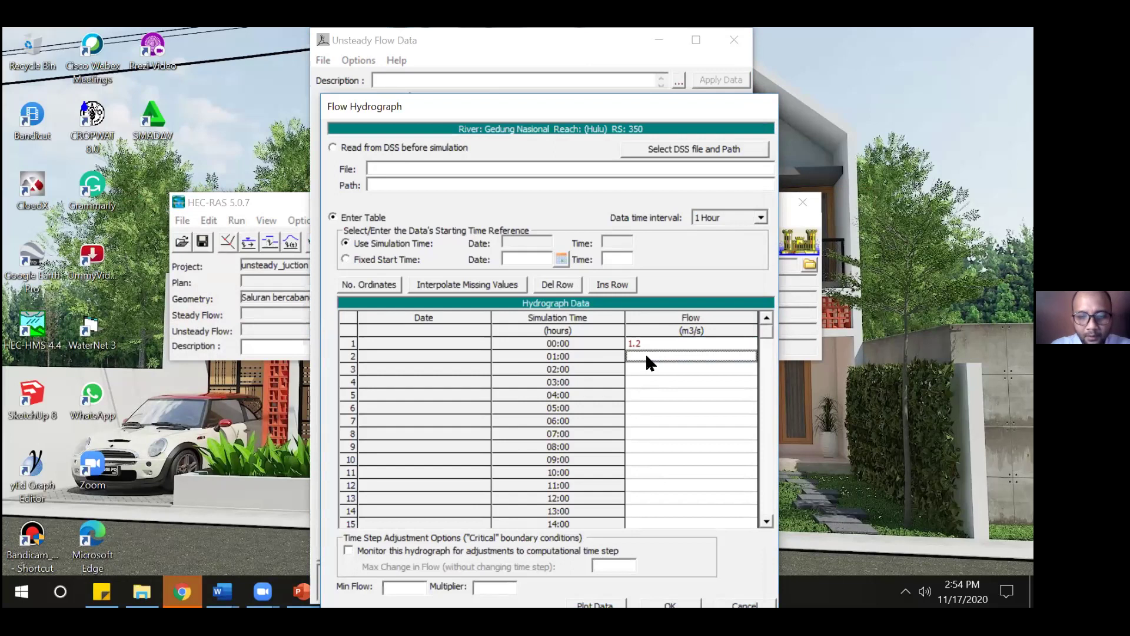
type("1.7")
key("Return")
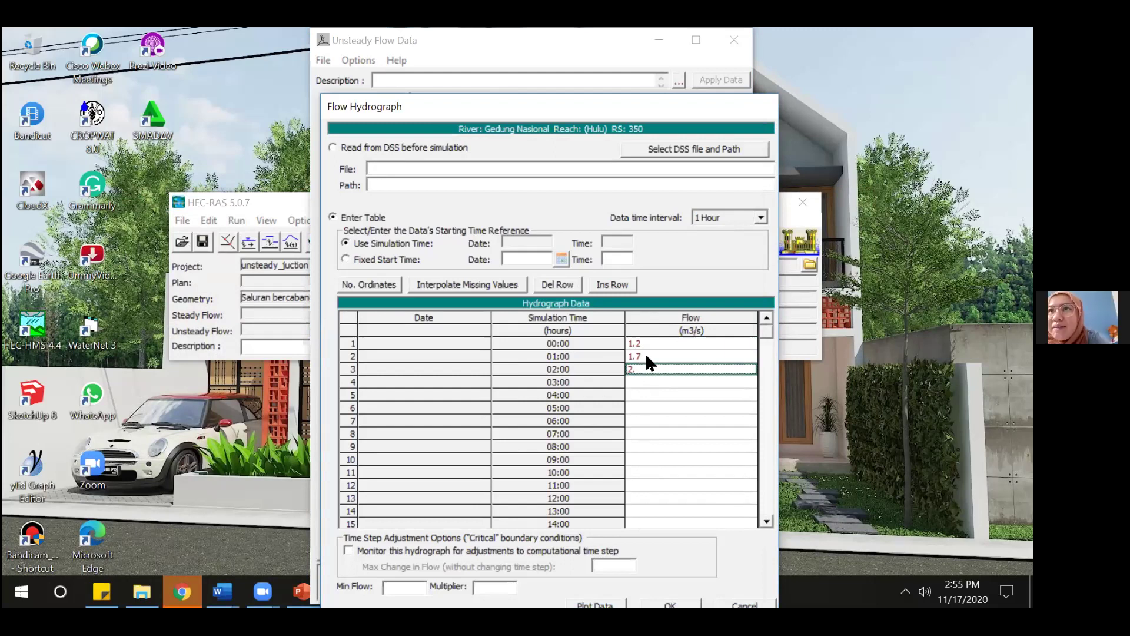
left_click(646, 357)
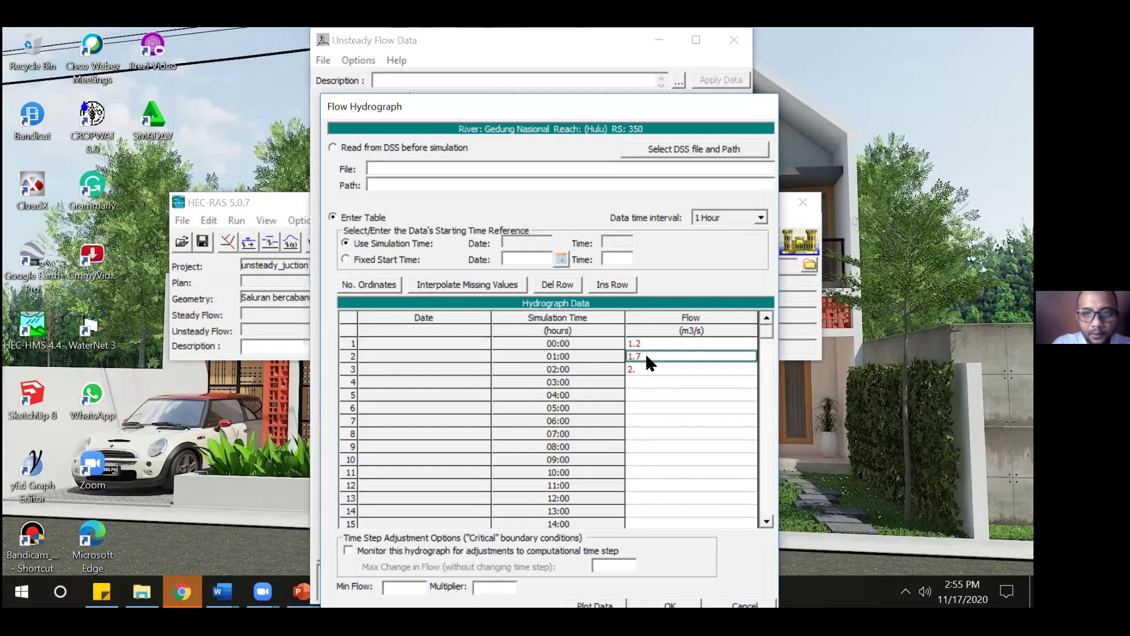
type("7")
key("Return")
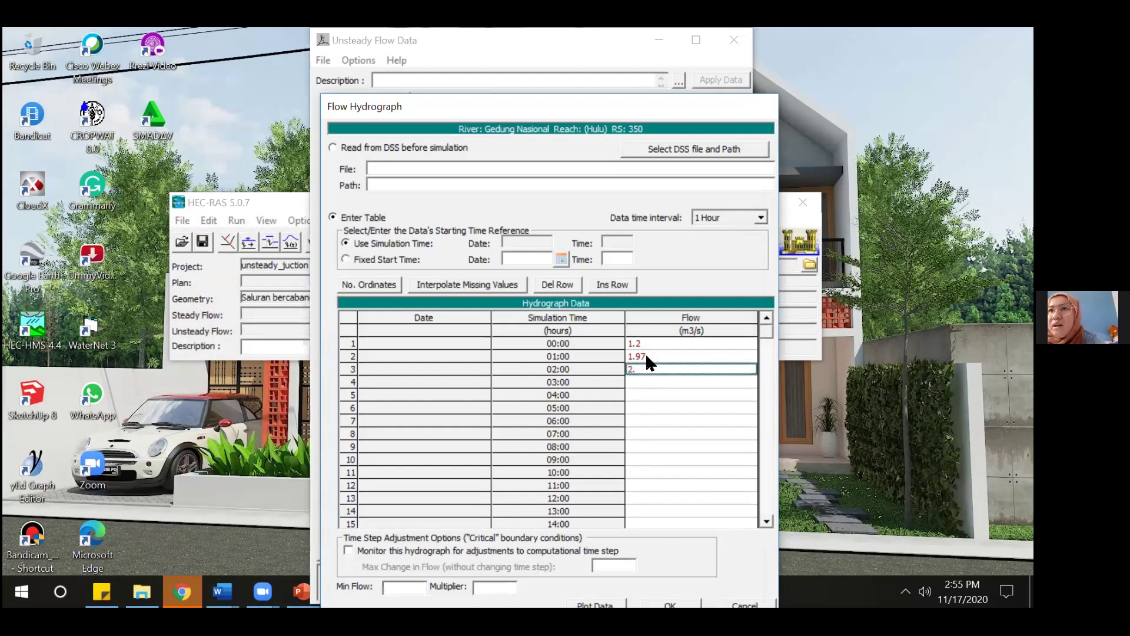
key("Return")
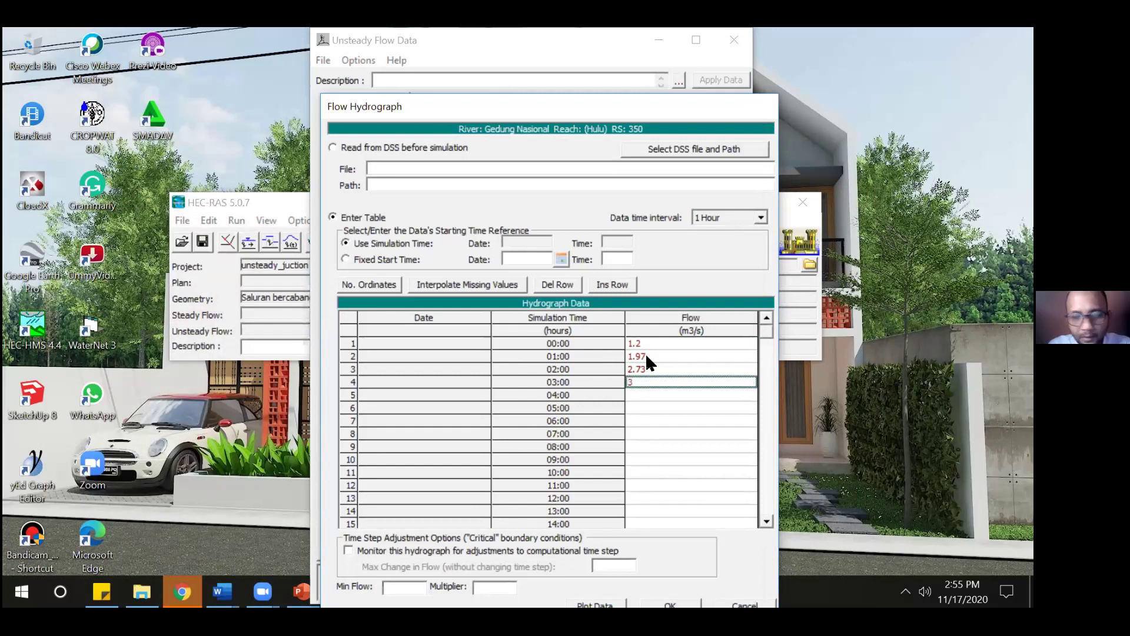
- Enter flows of 3.5, 2.73, 1.97 and 1.2 m3/s for hours 03:00 to 06:00 in the hydrograph table
type("3.5")
key("Return")
type("2.73")
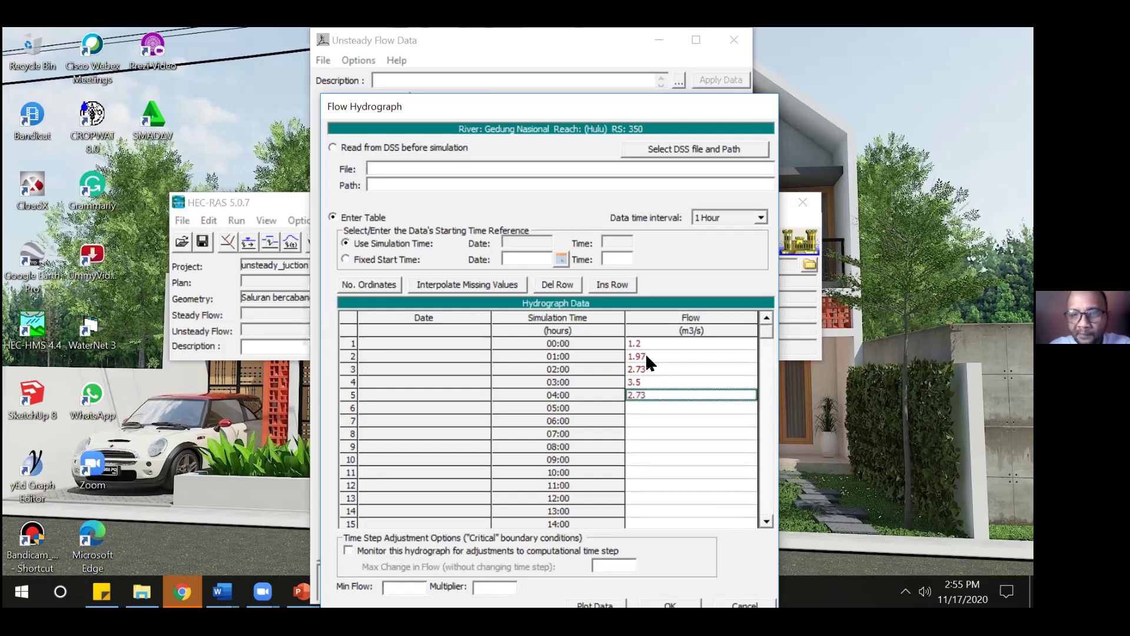
key("Return")
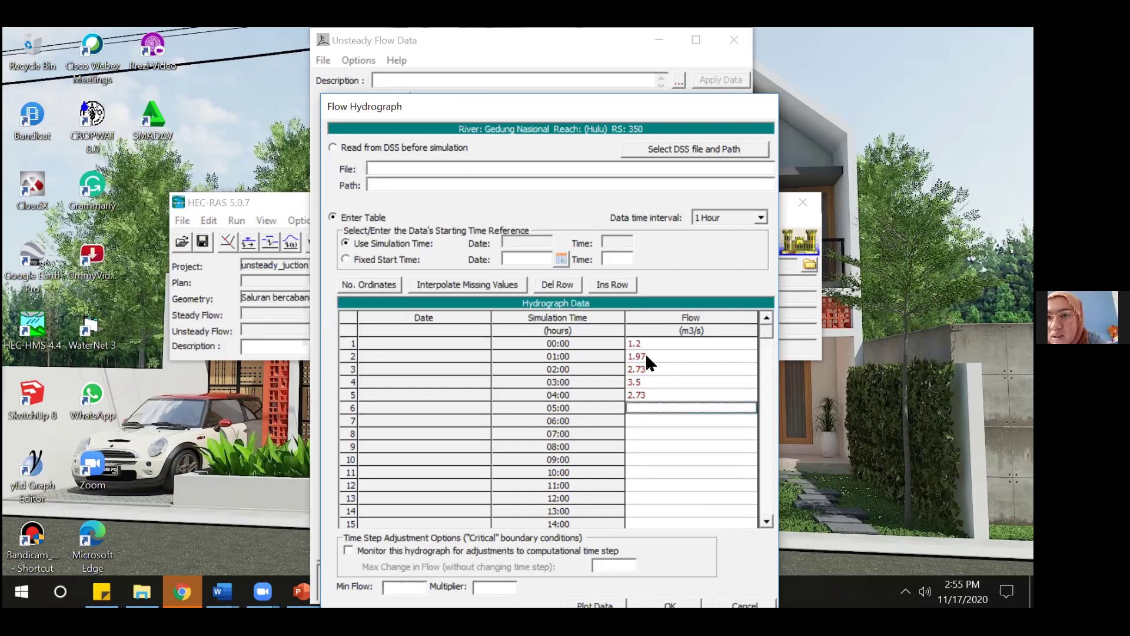
type("1.97")
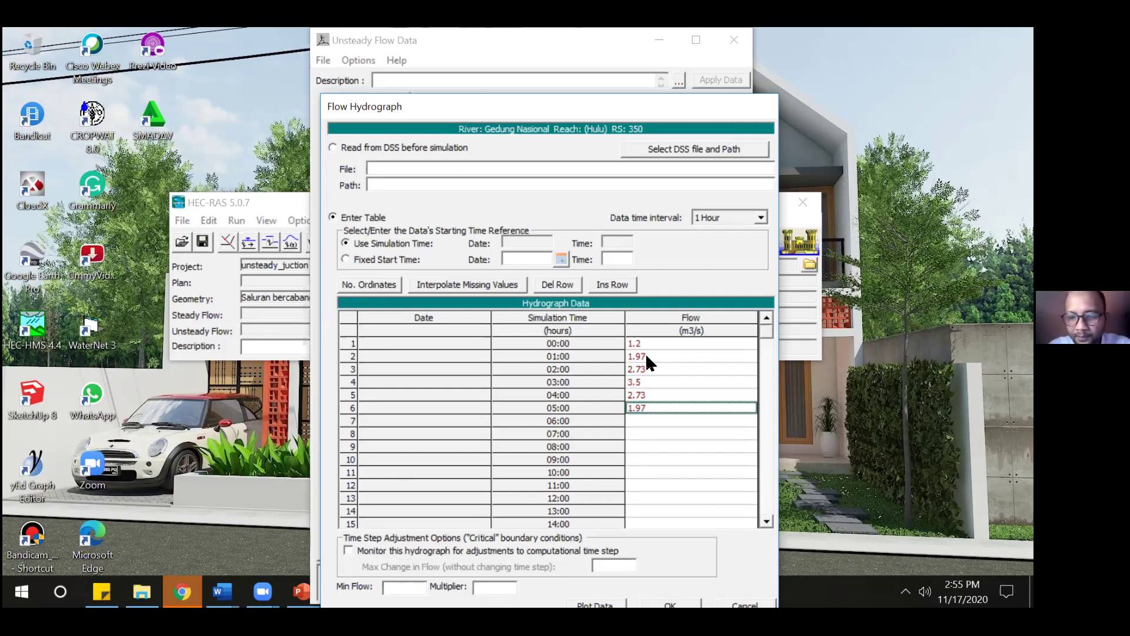
key("Return")
type("1.2")
- Plot the RS 350 hydrograph data, examine its rising limb, peak and falling limb, and close the plot
left_click_drag(650, 113, 592, 66)
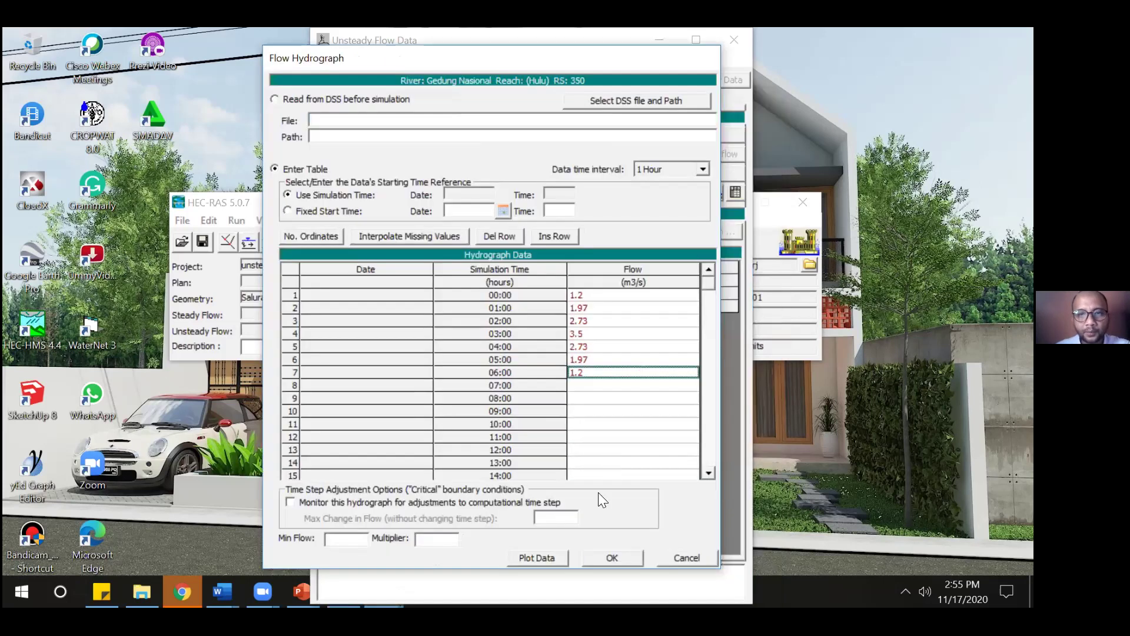
left_click(545, 559)
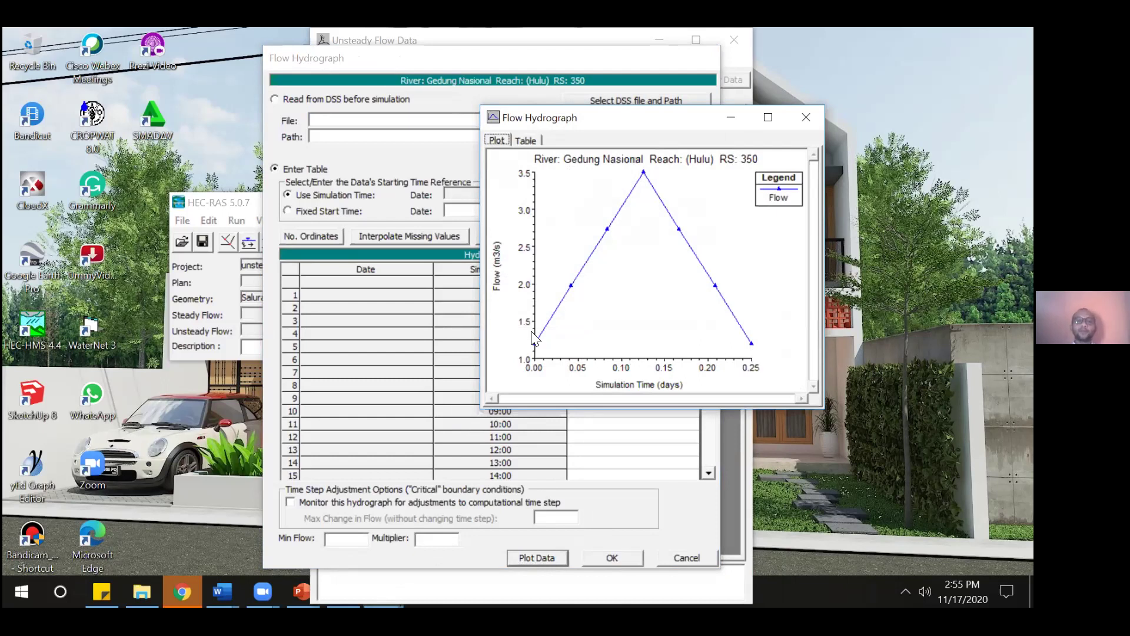
left_click_drag(537, 250, 643, 169)
left_click_drag(681, 229, 629, 184)
left_click(647, 168)
left_click(541, 351)
left_click(717, 215)
left_click(636, 176)
left_click(641, 168)
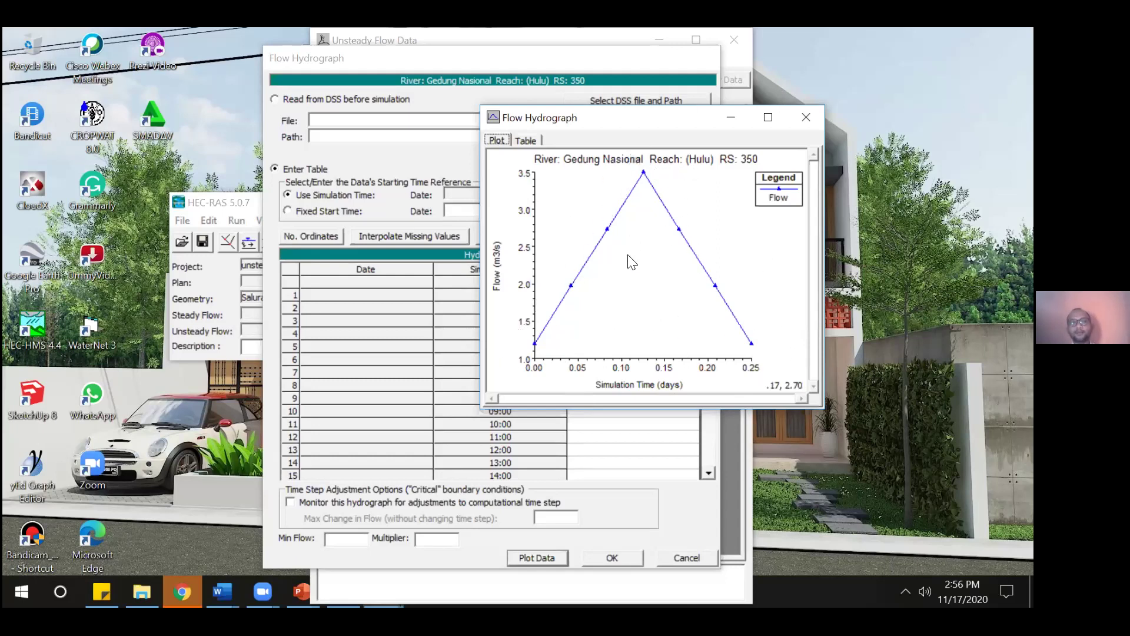
left_click(797, 124)
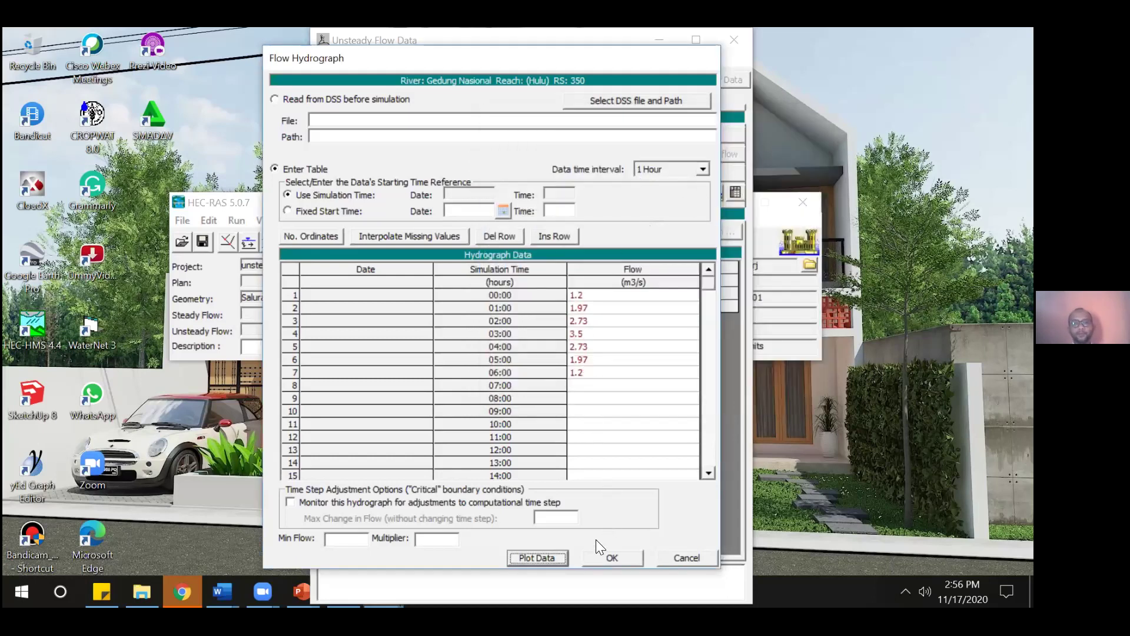
- Accept the flow hydrograph data for Gedung Nasional (Hulu) RS 350
left_click(603, 553)
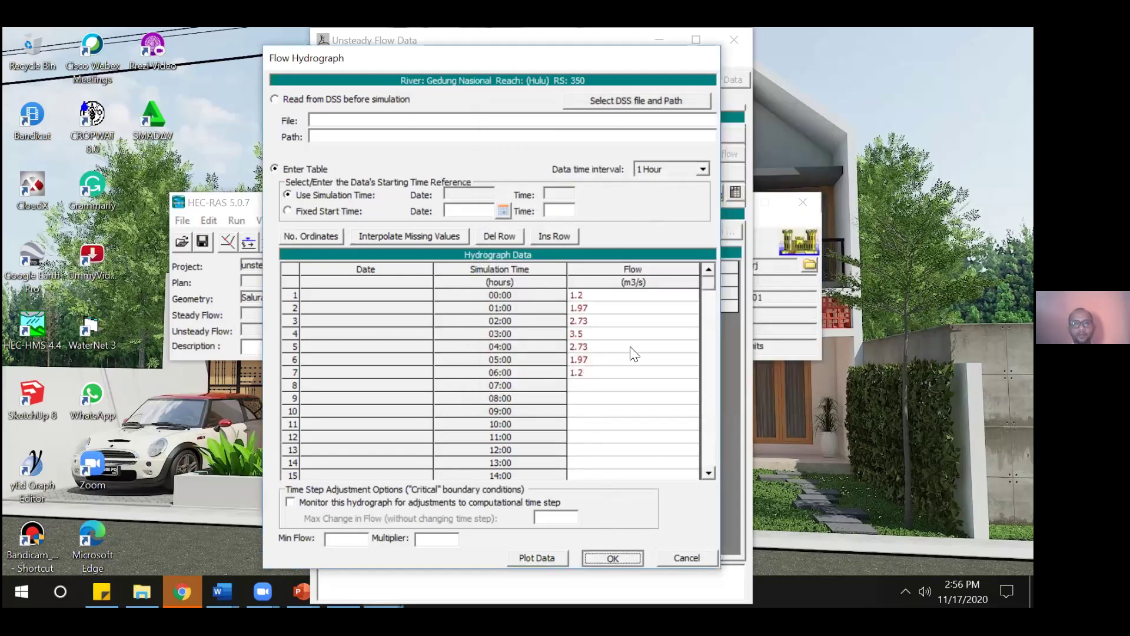
key("Return")
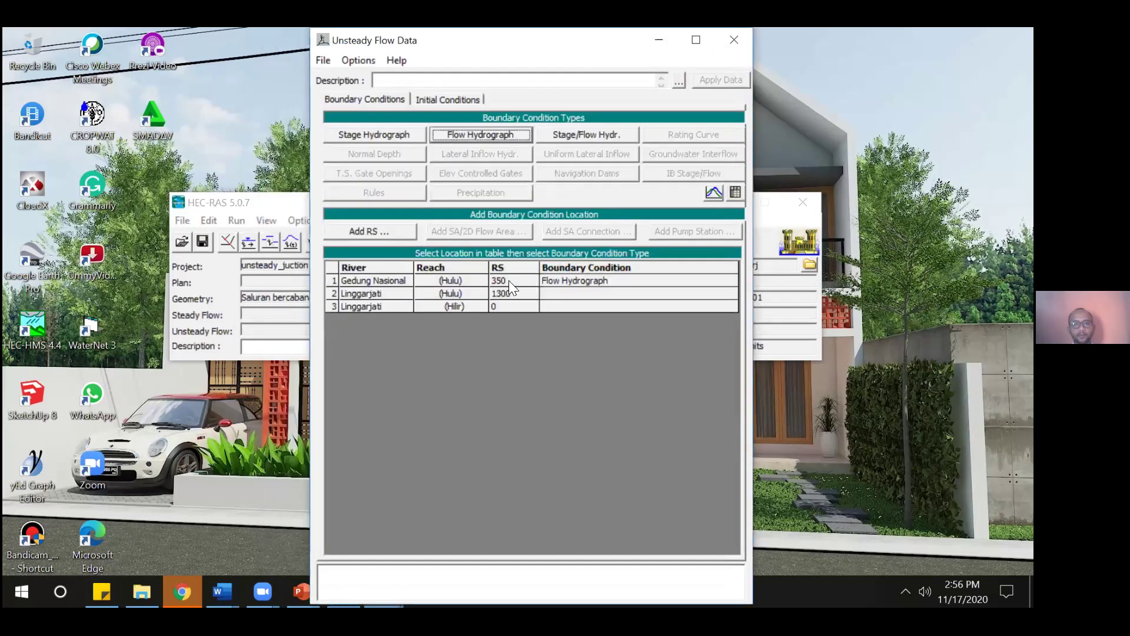
- Assign a flow hydrograph to Linggarjati (Hulu) RS 1300 and enter flows of 1.7, 2.53 and 3.37 m3/s for hours 00:00 to 02:00
left_click(552, 292)
left_click(474, 134)
left_click(605, 297)
type("1.7")
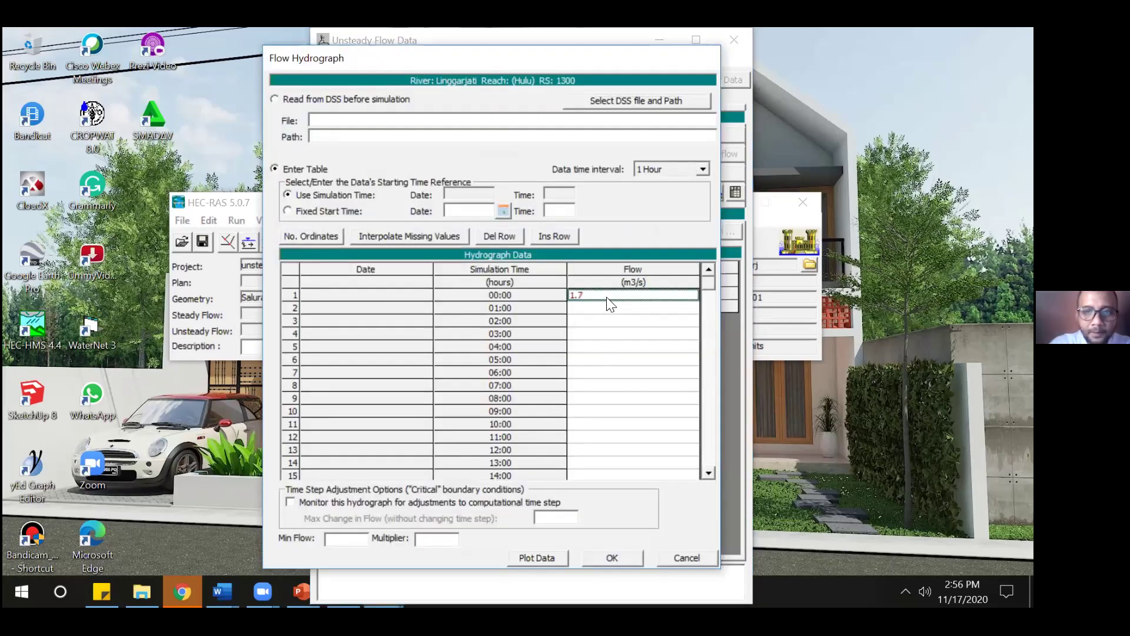
key("Return")
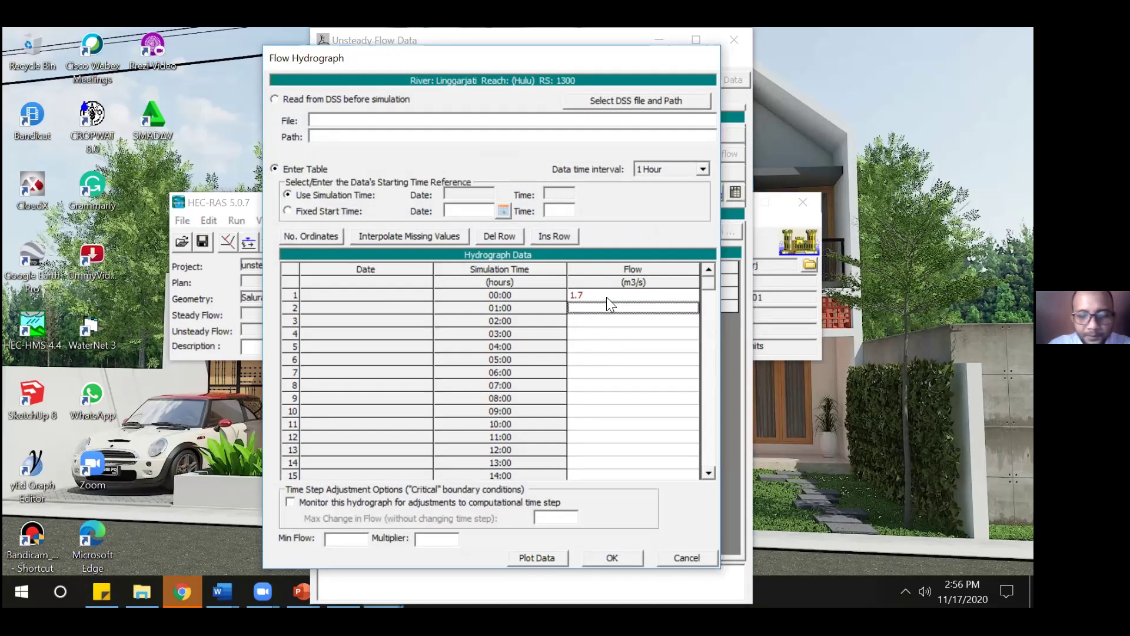
type("2.53")
key("Return")
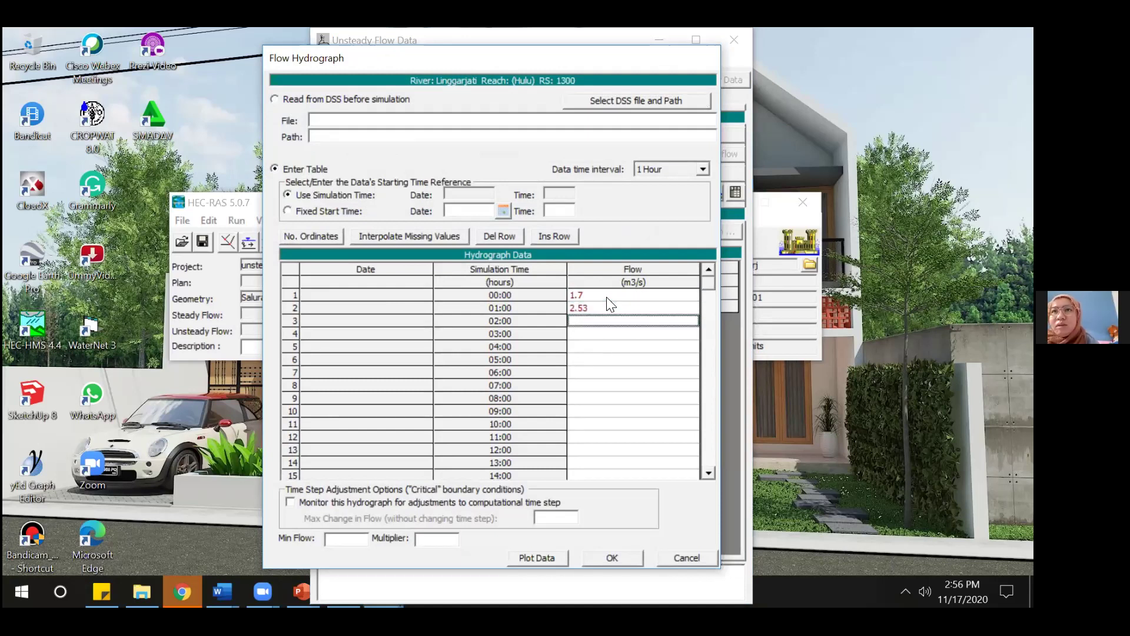
type("3.37")
key("Return")
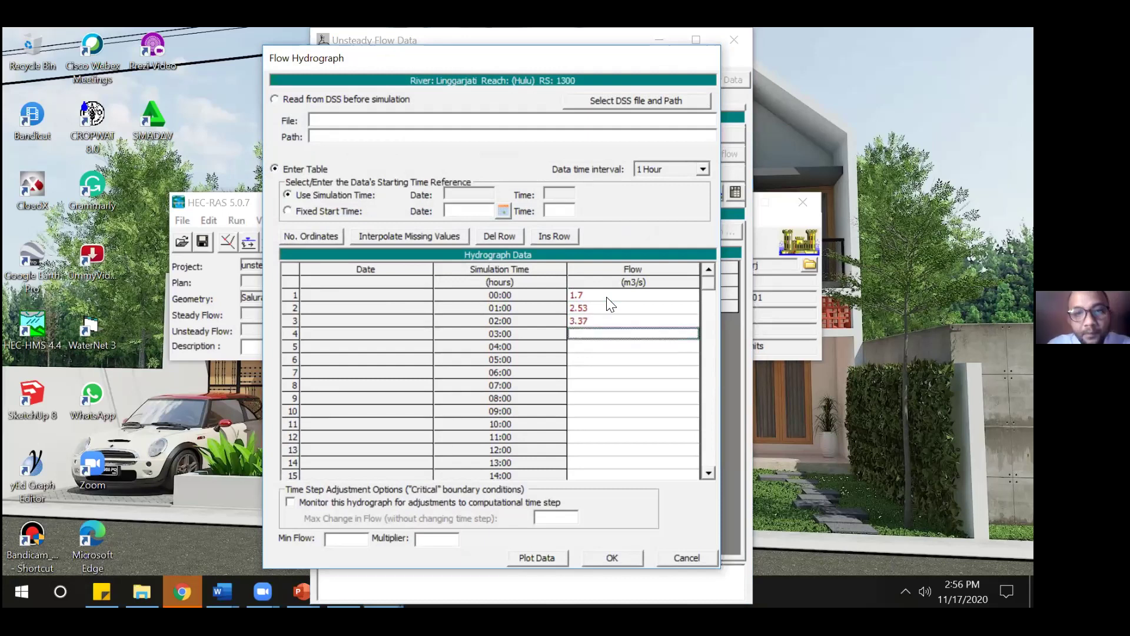
- Enter flows of 4.2, 3.37, 2.53 and 1.7 m3/s for hours 03:00 to 06:00 in the RS 1300 hydrograph
type("4.2")
key("Return")
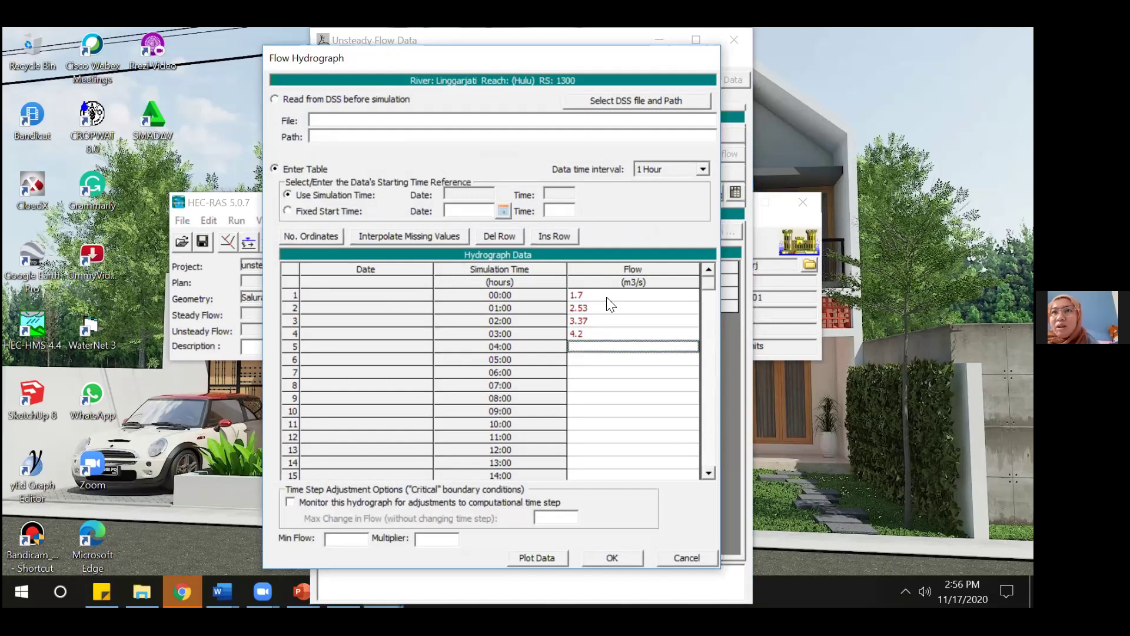
type("3.37")
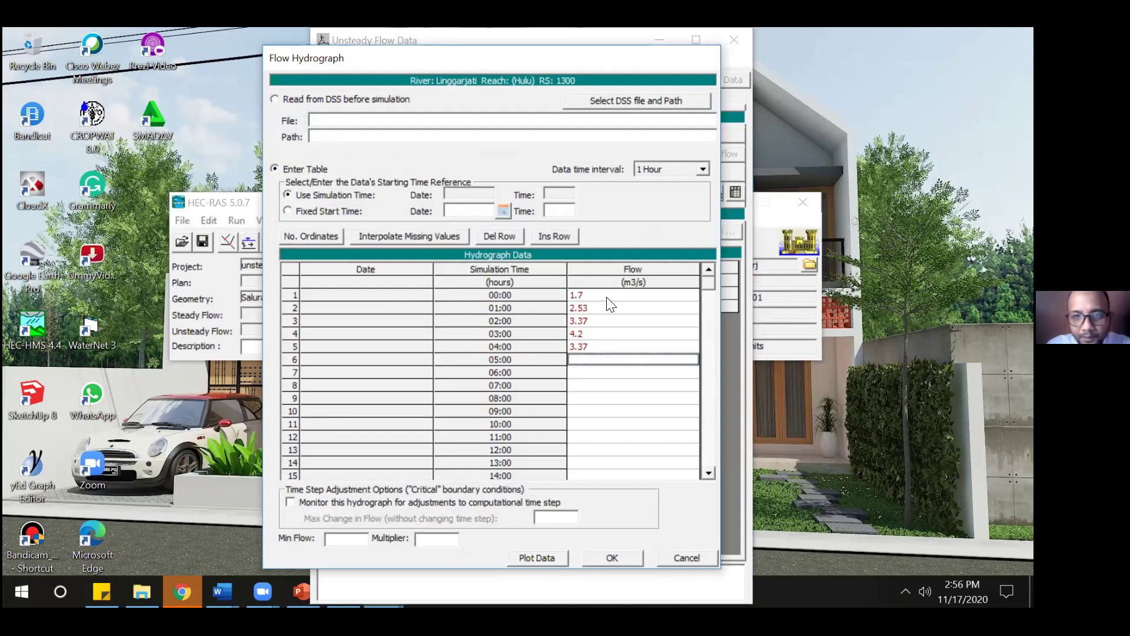
key("Return")
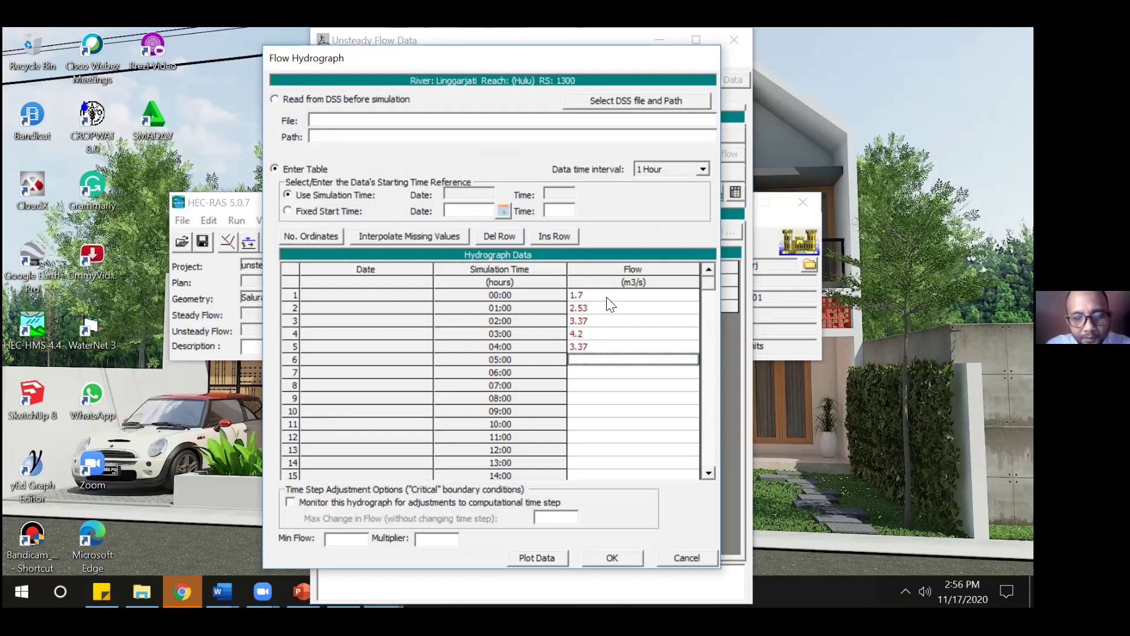
type("2.53")
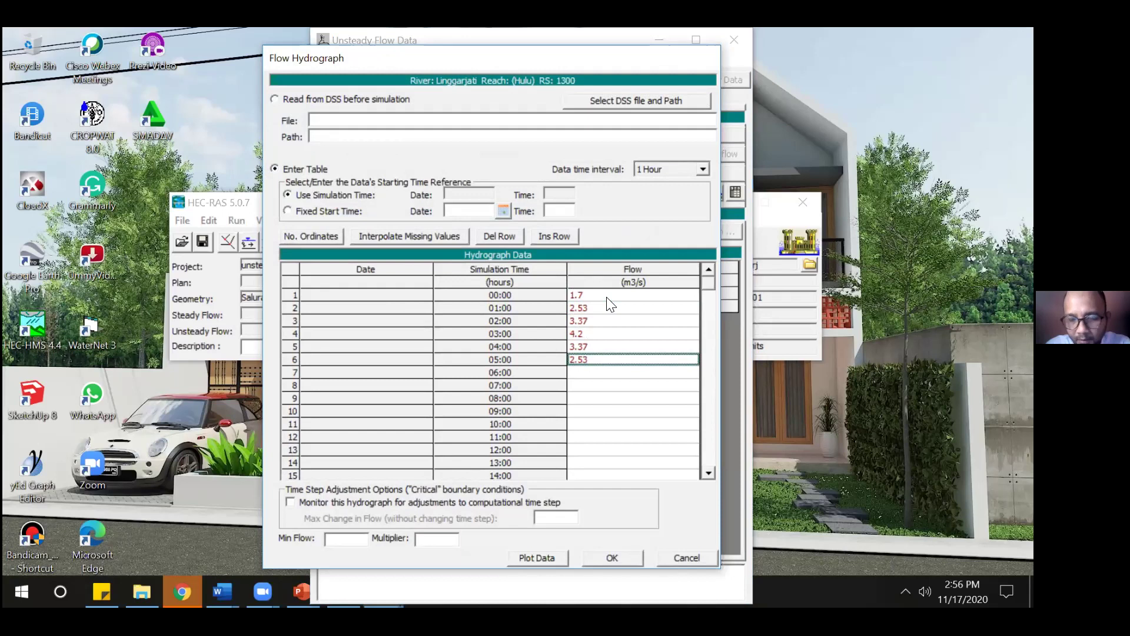
key("Return")
type("1.7")
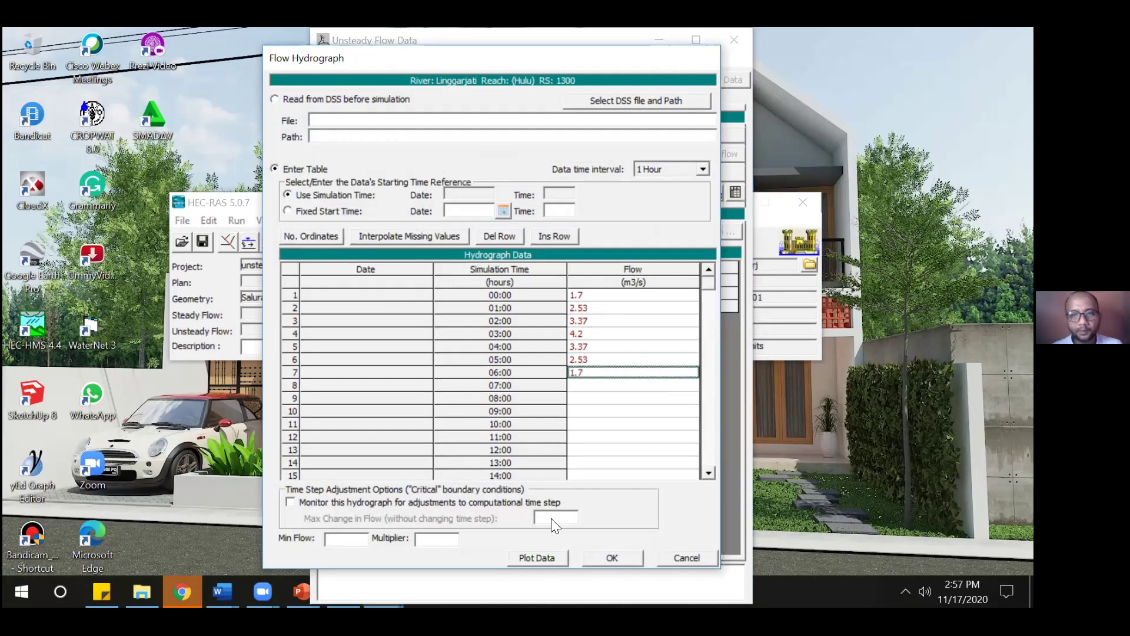
- Plot the RS 1300 hydrograph to check its shape, close the plot and accept the hydrograph data
left_click(550, 556)
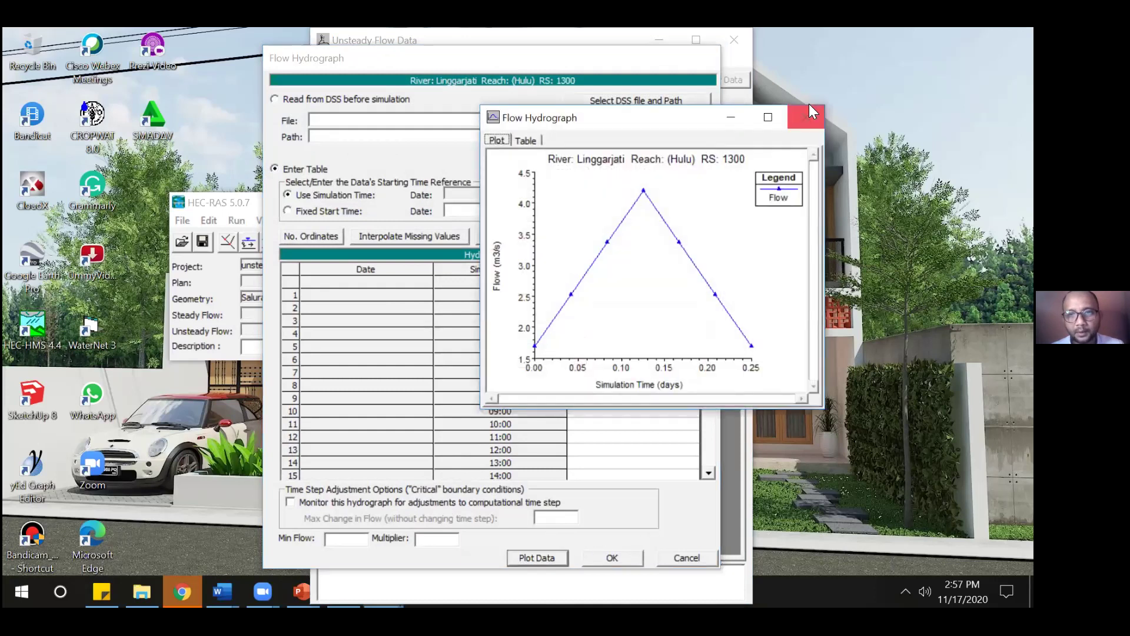
left_click(807, 122)
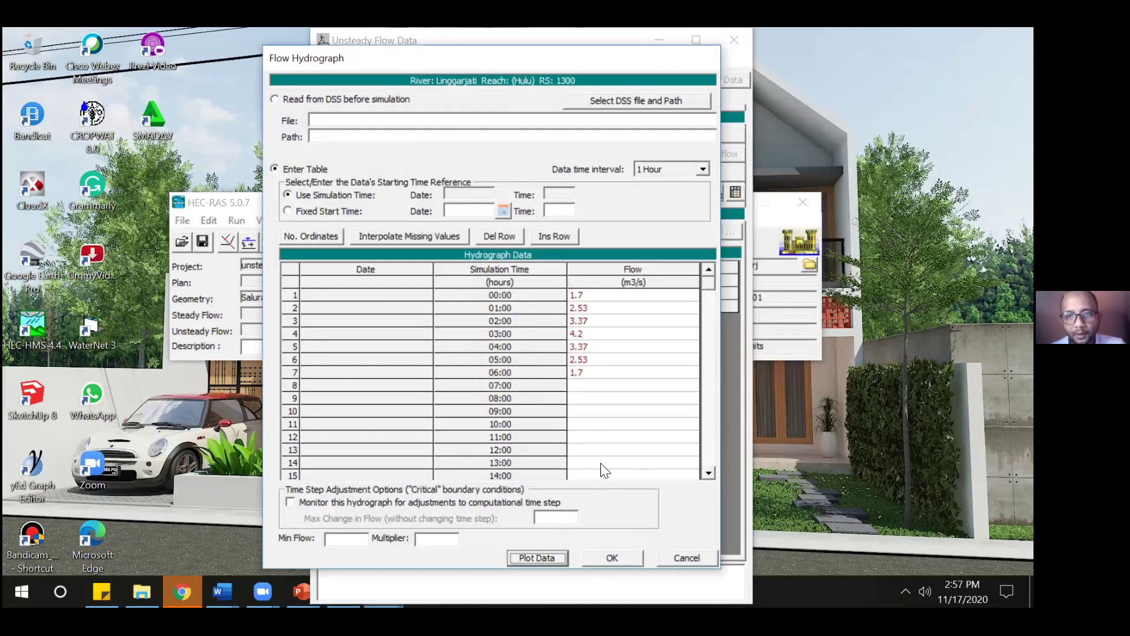
left_click(613, 557)
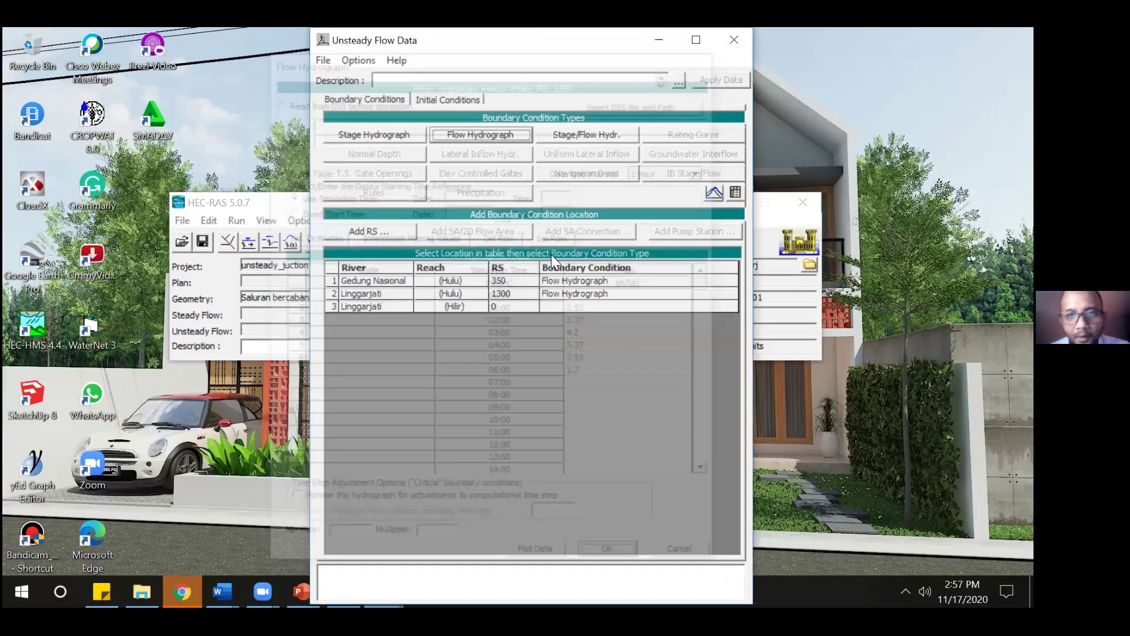
- Assign a rating curve to Linggarjati (Hilir) RS 0 and enter stages of 2, 2.2 and 2.4 m in its first three rows
left_click(561, 306)
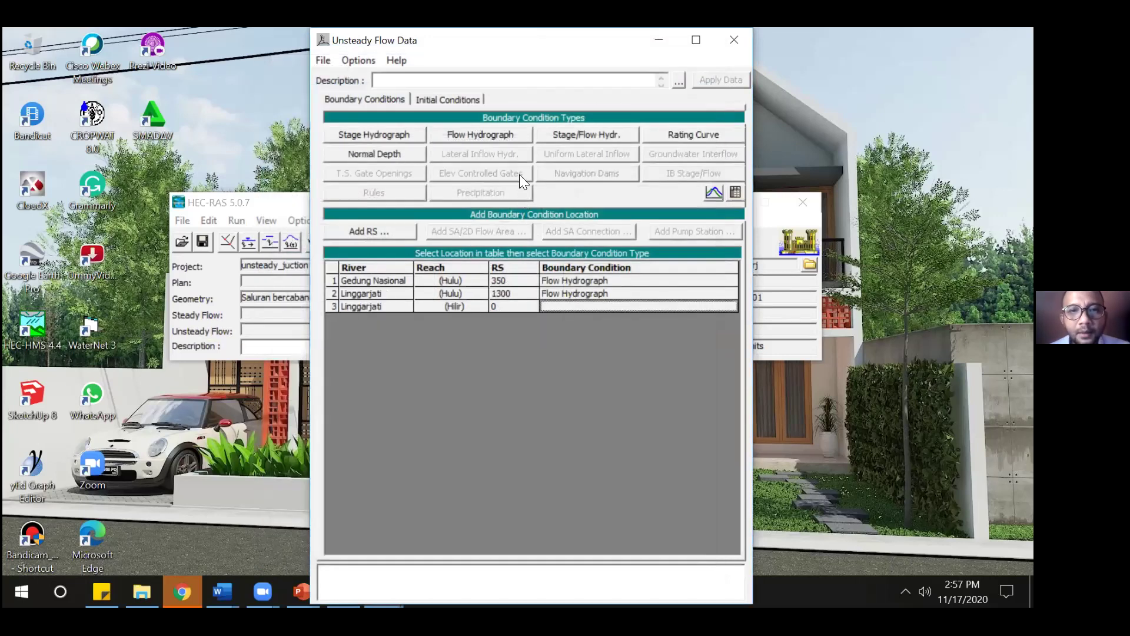
left_click(681, 134)
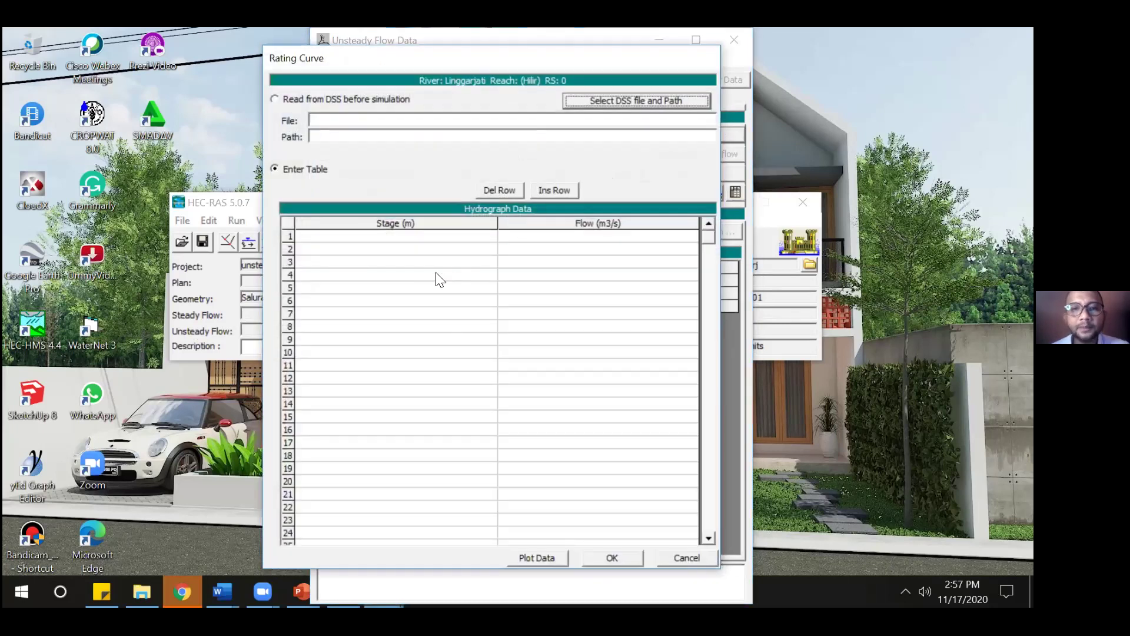
left_click(409, 239)
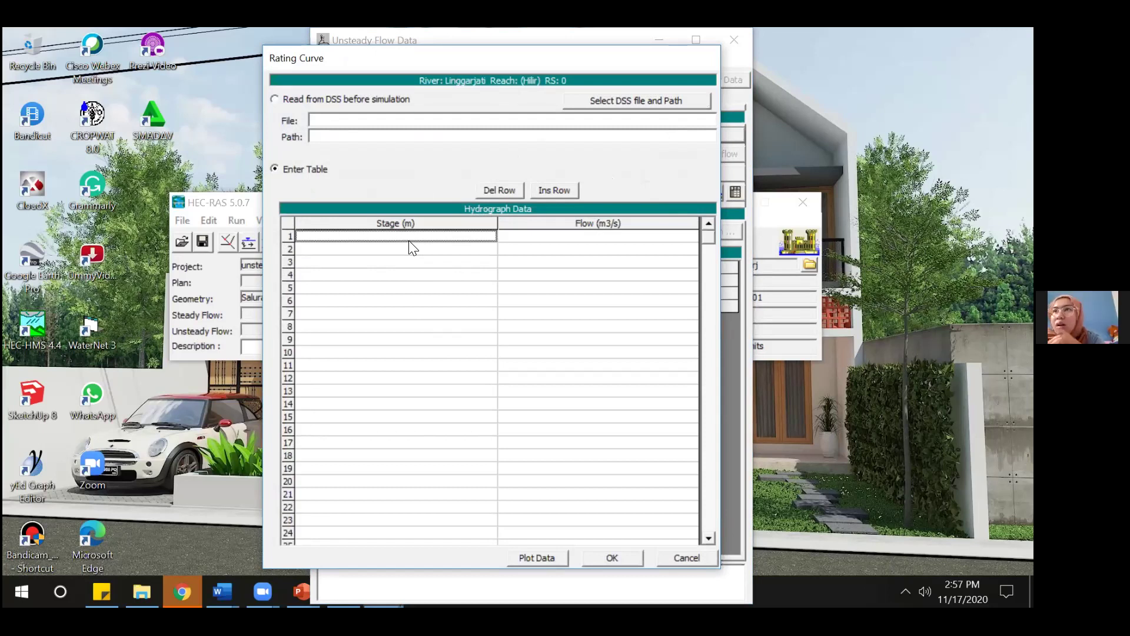
type("2")
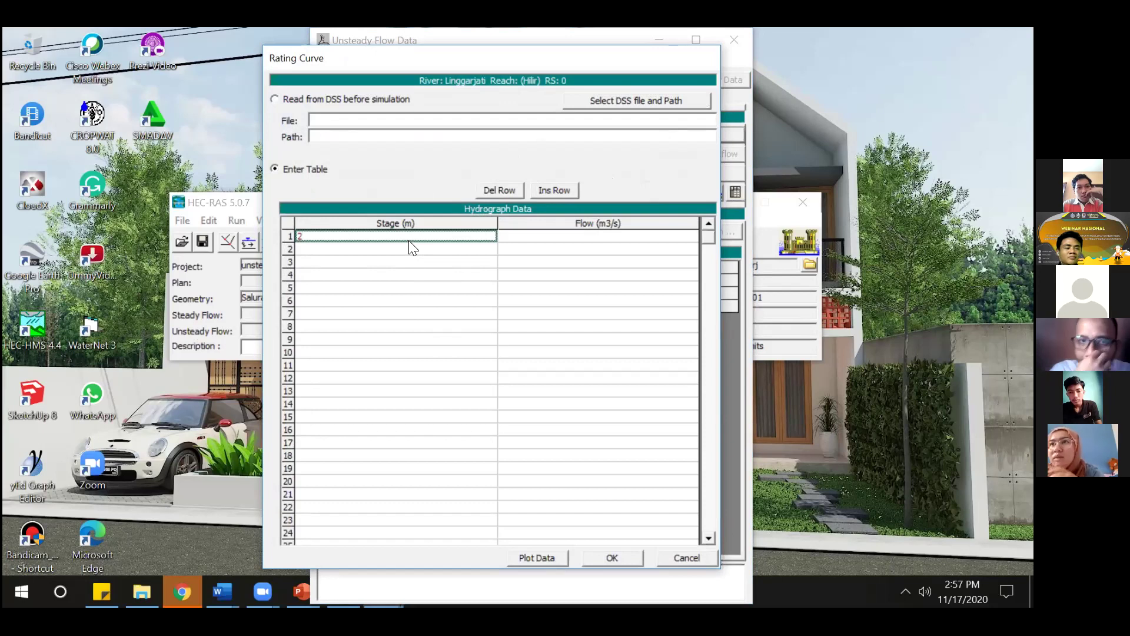
key("Return")
type("2.2.")
key("Return")
type("2.4")
key("Return")
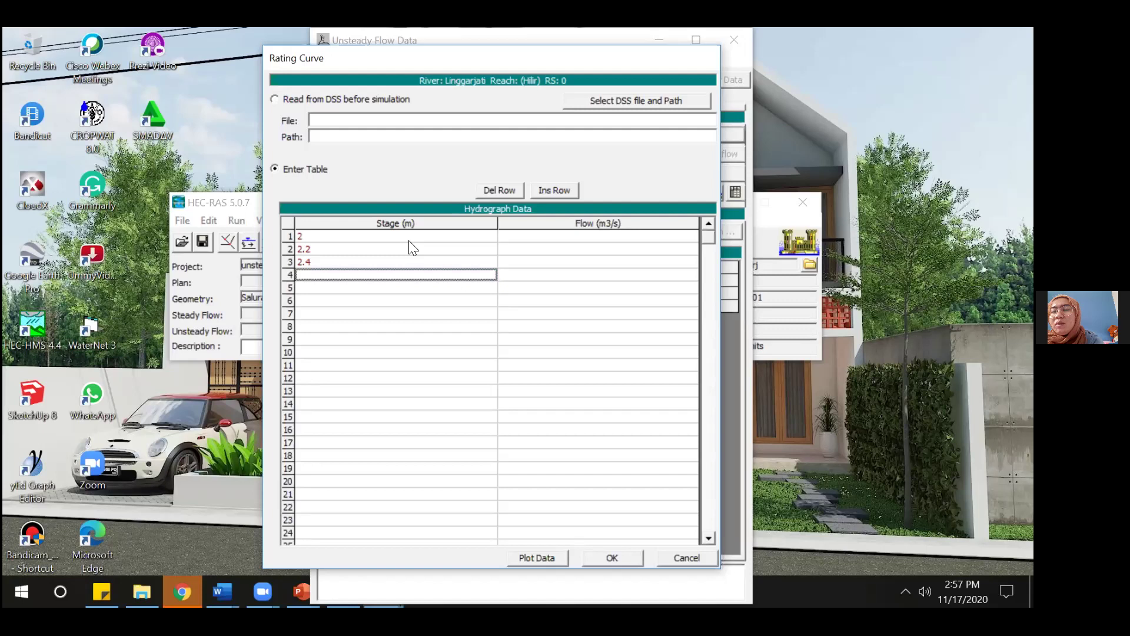
- Enter stages of 2.6, 2.8 and 3 m in rows 4 to 6 of the rating curve table
type("2.6")
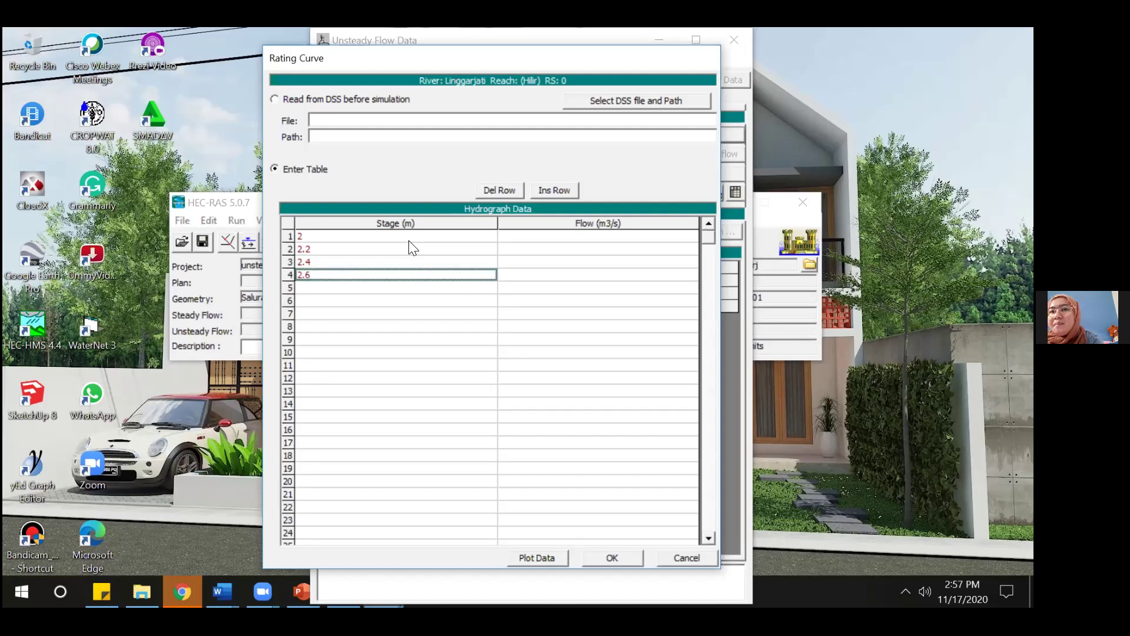
key("Return")
type("2.")
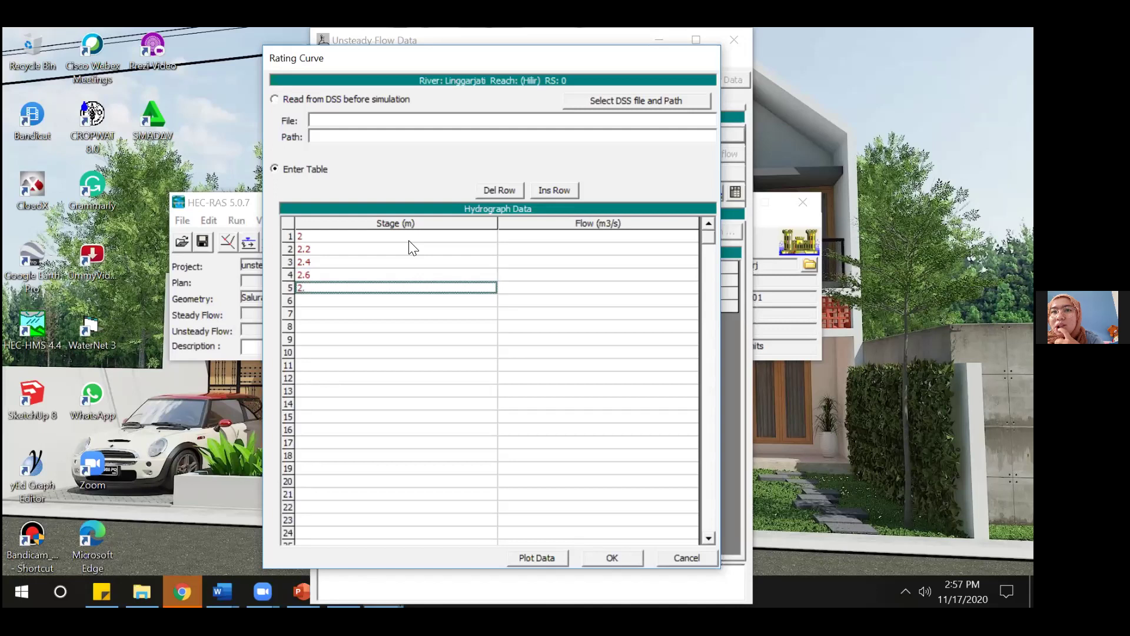
type("8")
key("Return")
type("3")
key("Return")
- Fill in stages of 3.2, 3.4 and 3.6 m in rows 7 to 9 of the rating curve table
type("3.2")
key("Return")
type("3.6")
key("Return")
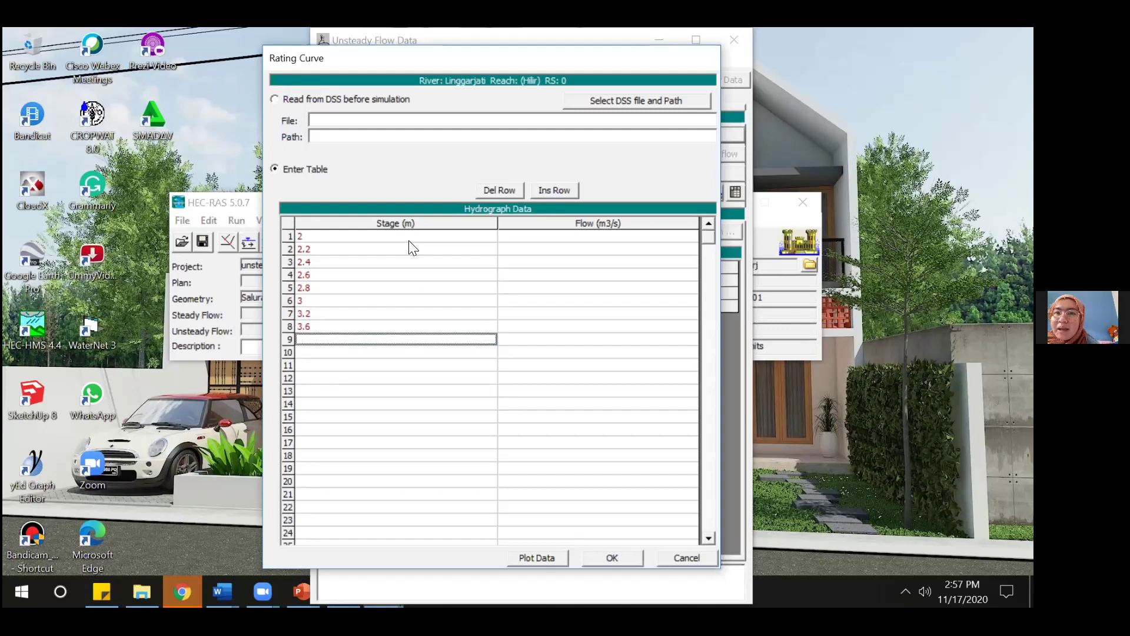
key("Up")
key("BackSpace")
type("4")
key("Return")
type("3")
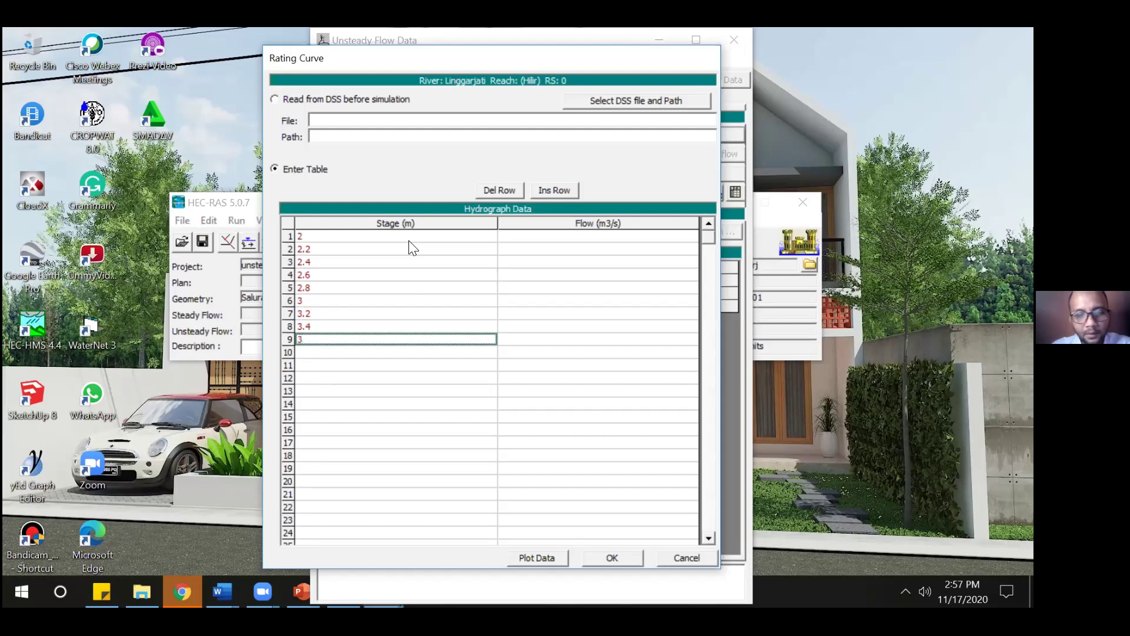
type(".6")
- Enter flows of 0, 0.3, 0.7 and 1.3 m3/s for the rating curve stages from 2 to 2.6 m
left_click(555, 238)
type("0")
key("Return")
type("0")
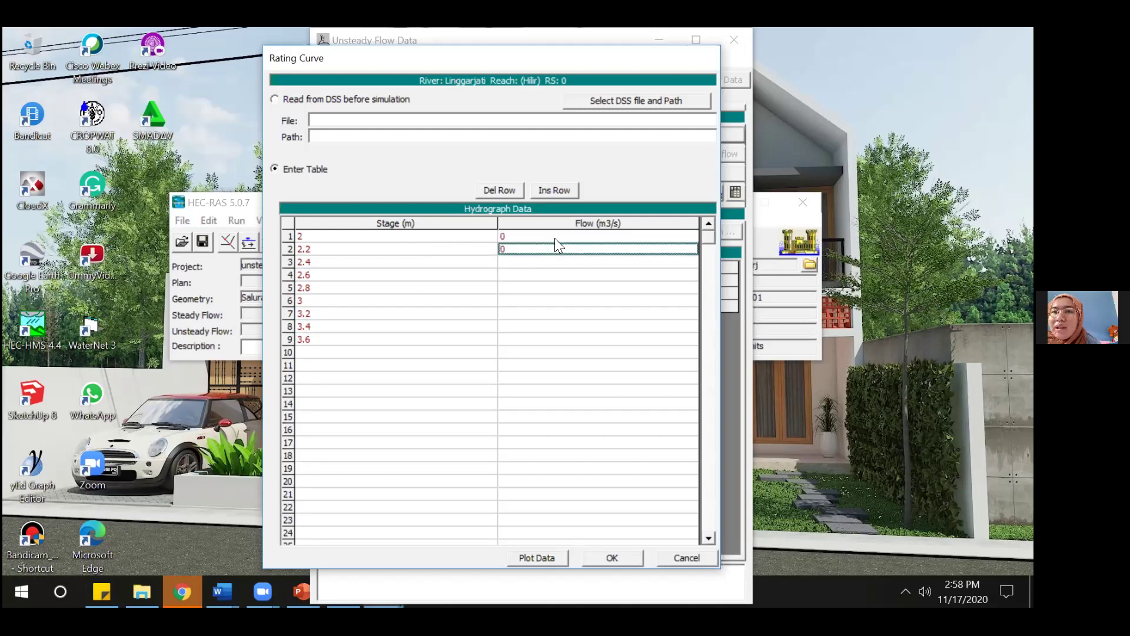
type(".3")
key("Return")
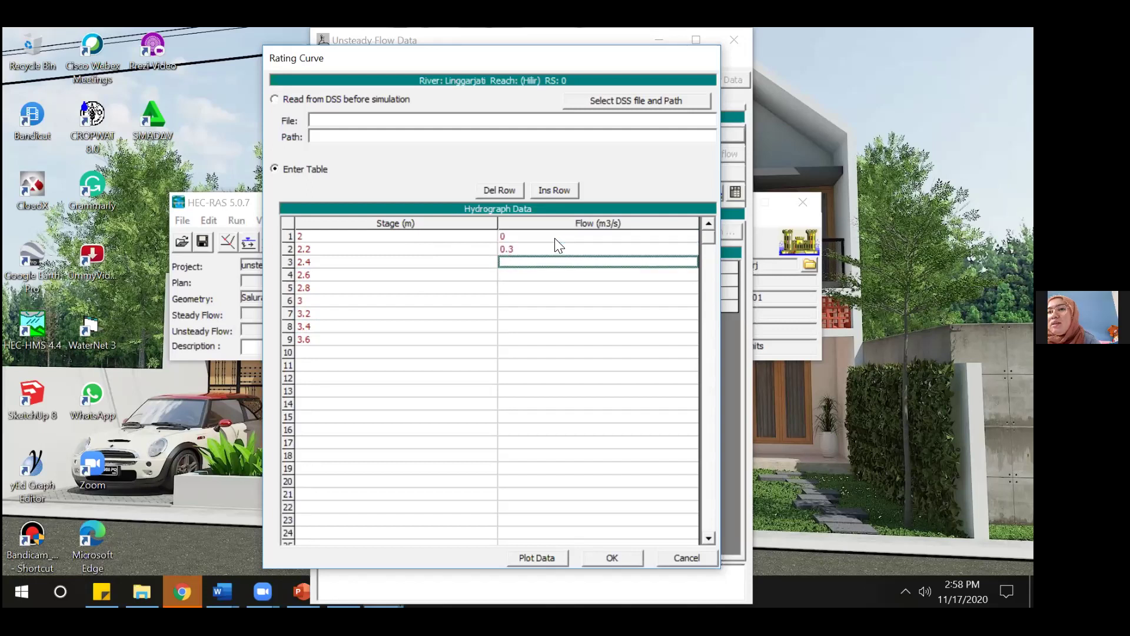
type("0.7")
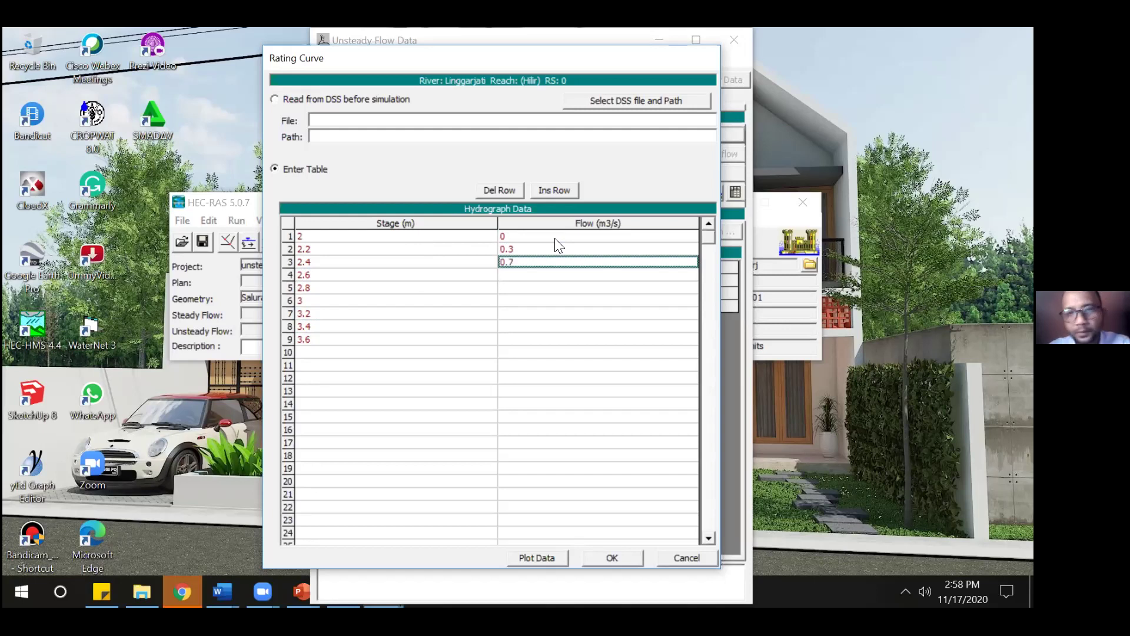
key("Return")
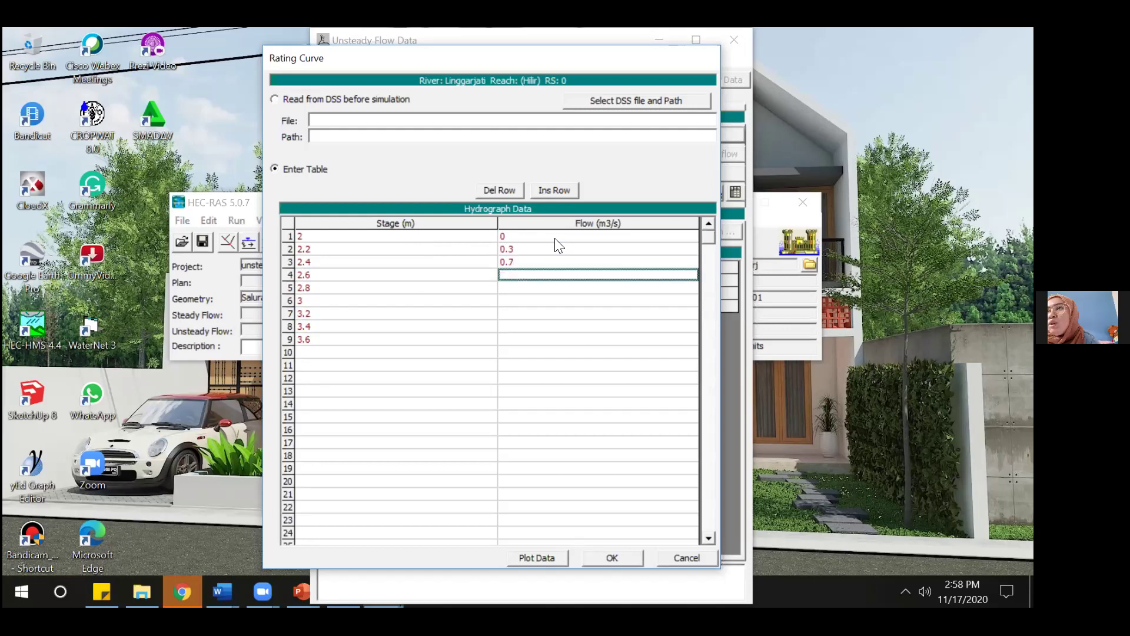
type("1.3")
key("Return")
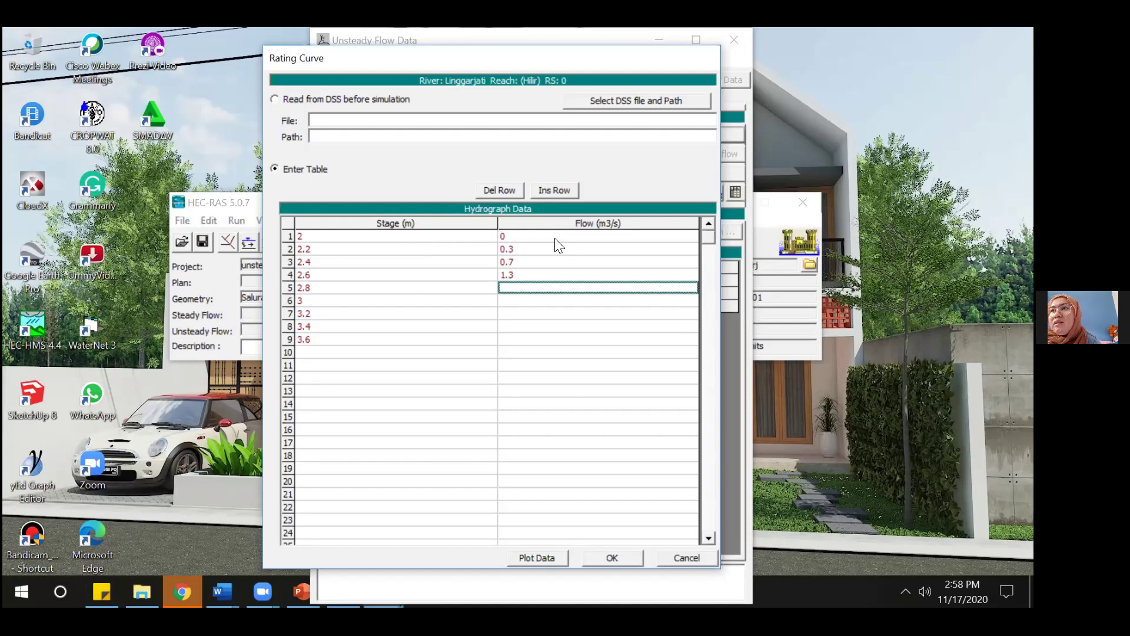
- Enter flows of 2.3, 3.4, 4.6, 5.7 and 7 m3/s for the rating curve stages from 2.8 to 3.6 m
type("2")
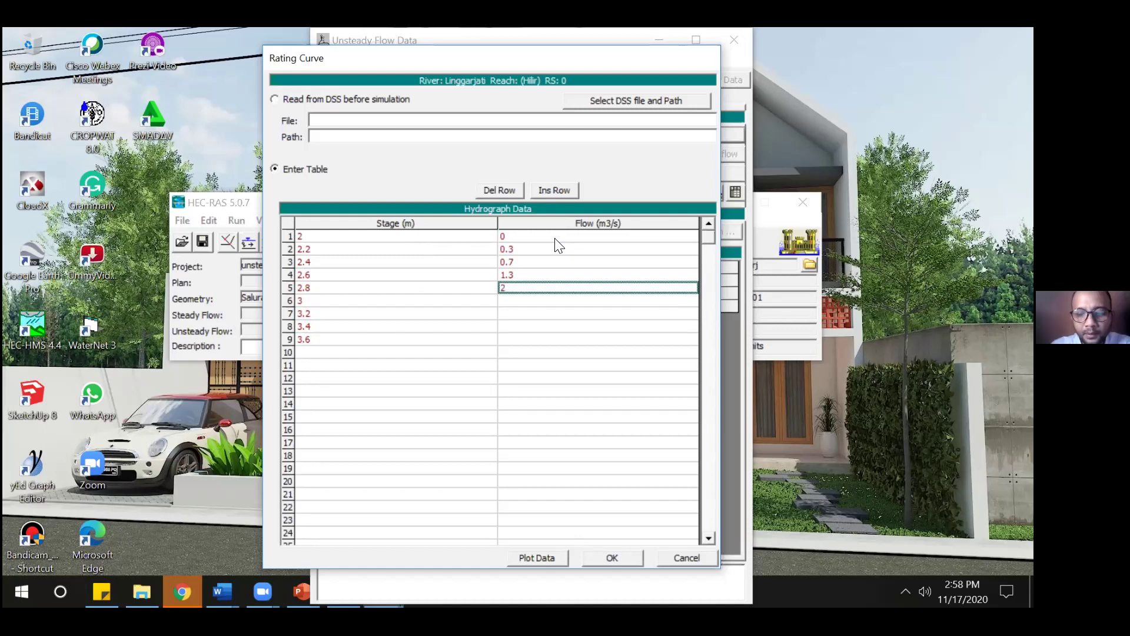
type(".3")
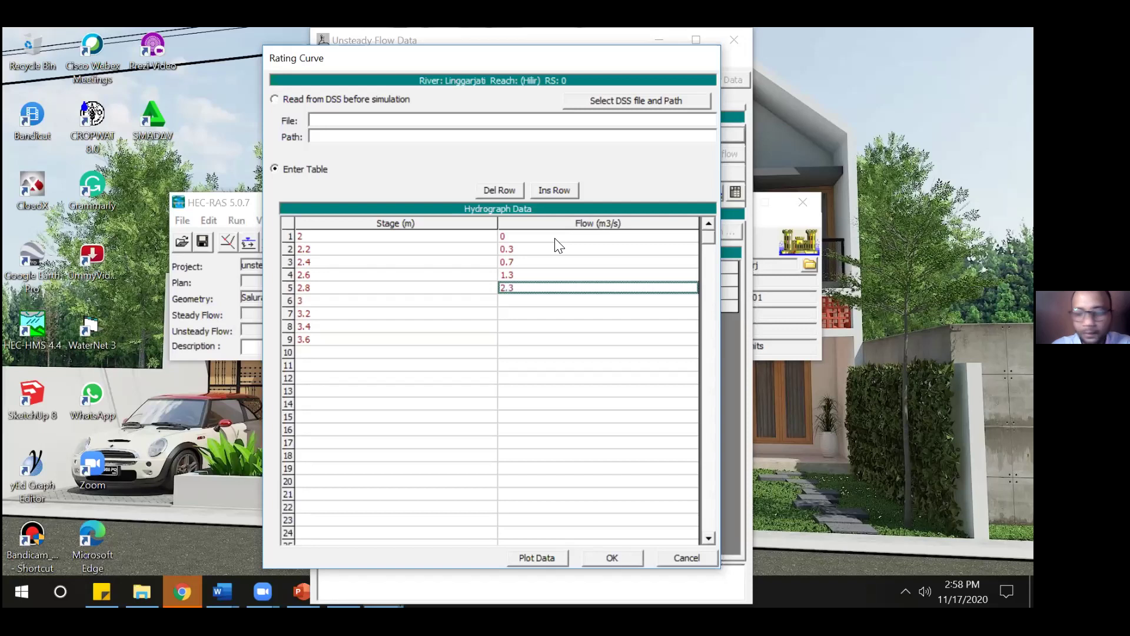
key("Return")
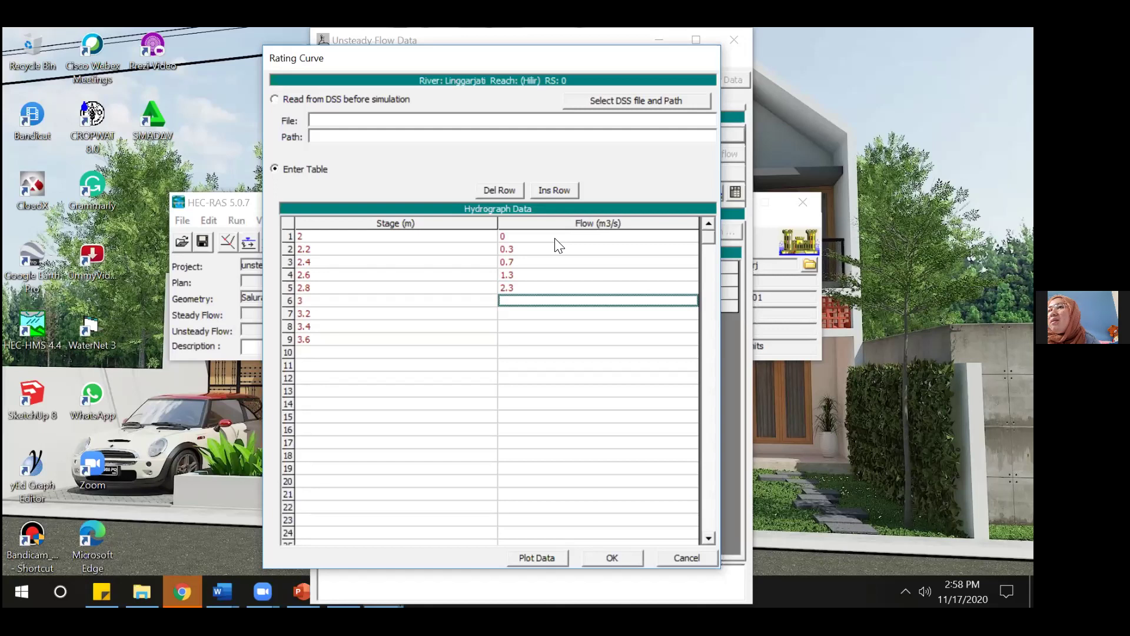
type("3.4")
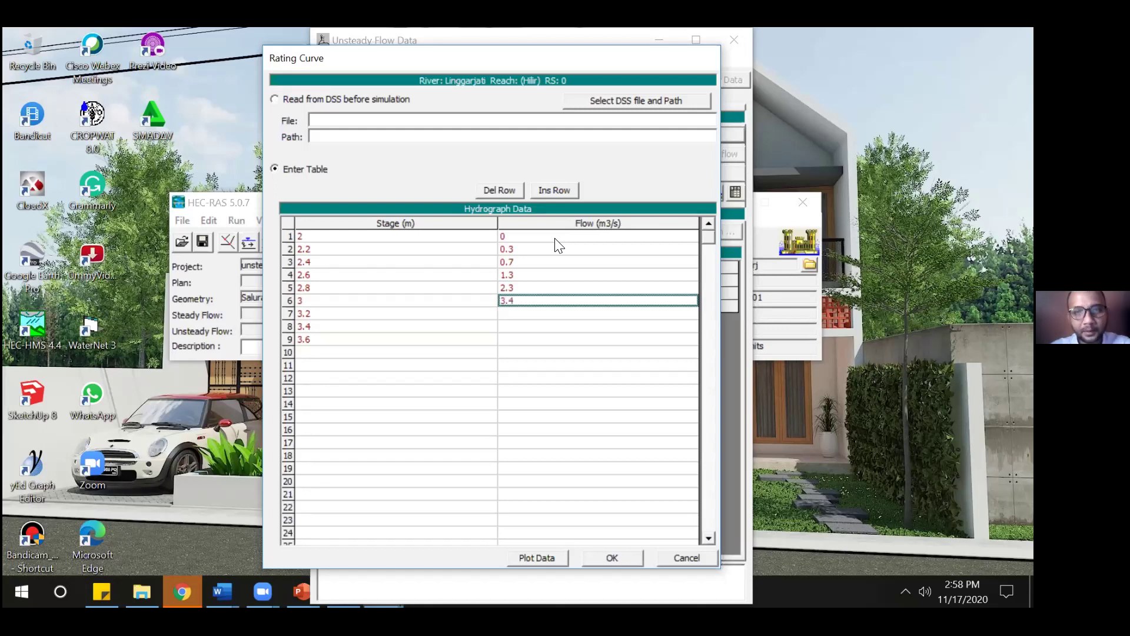
key("Return")
type("4.6")
key("Return")
type("5.7")
key("Return")
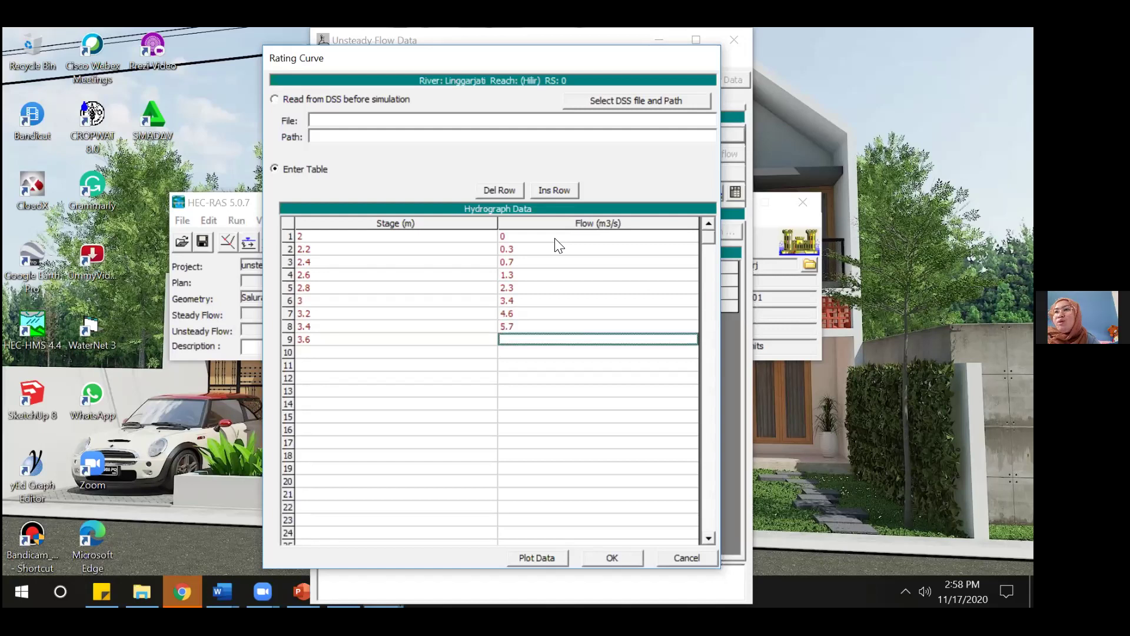
key("Up")
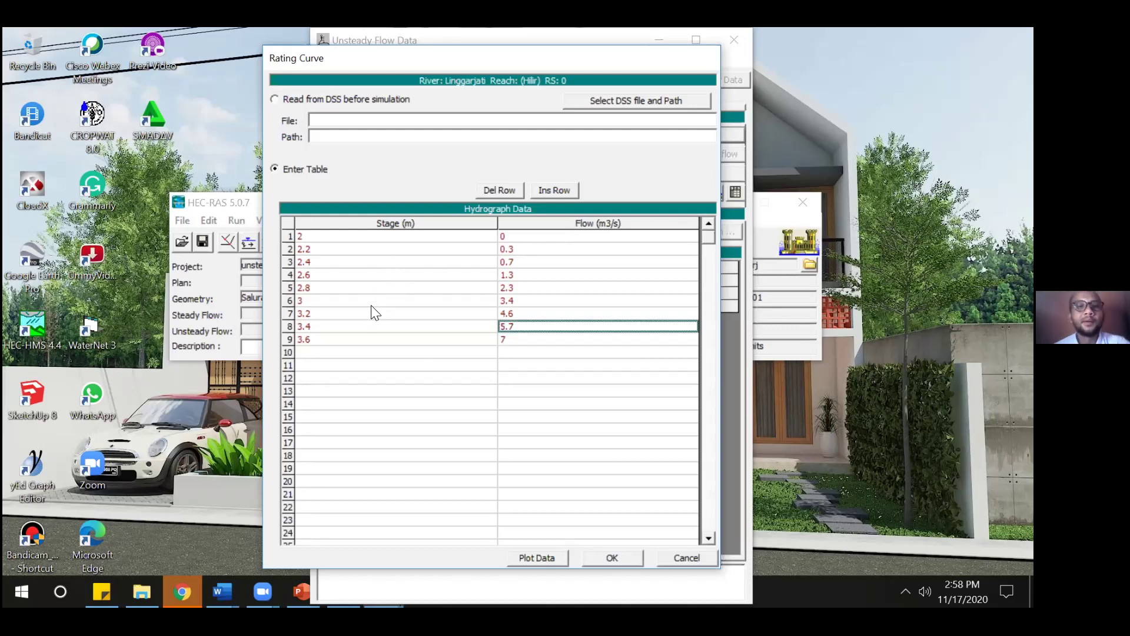
- Plot the RS 0 rating curve, examine the stage-flow relation, close the plot and review the first stage entry
left_click(539, 557)
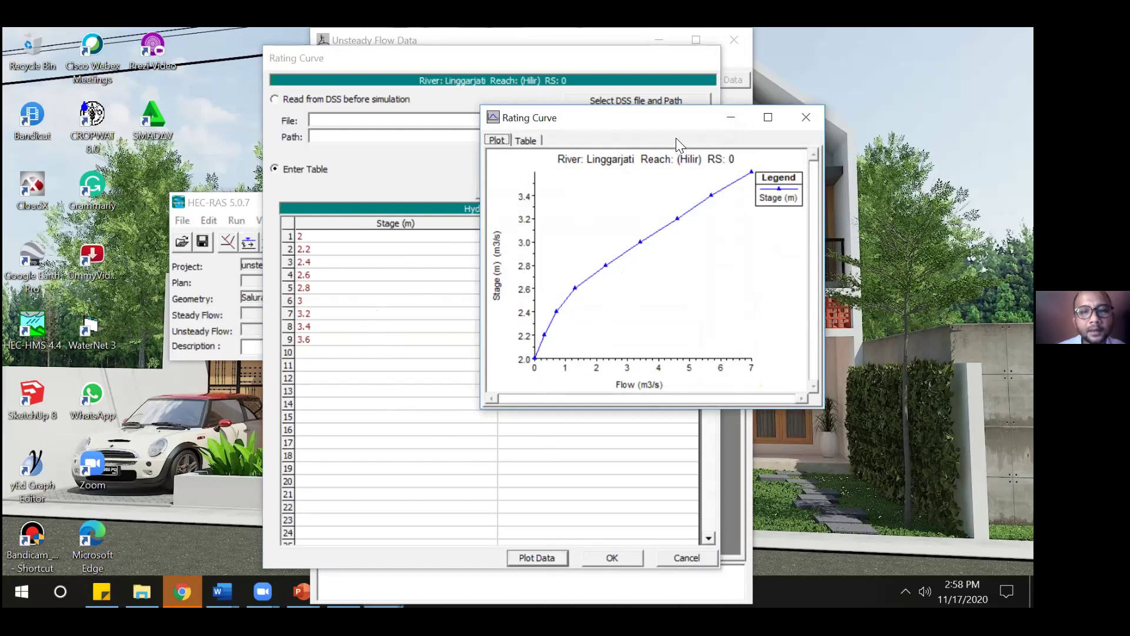
left_click(481, 266)
left_click(317, 236)
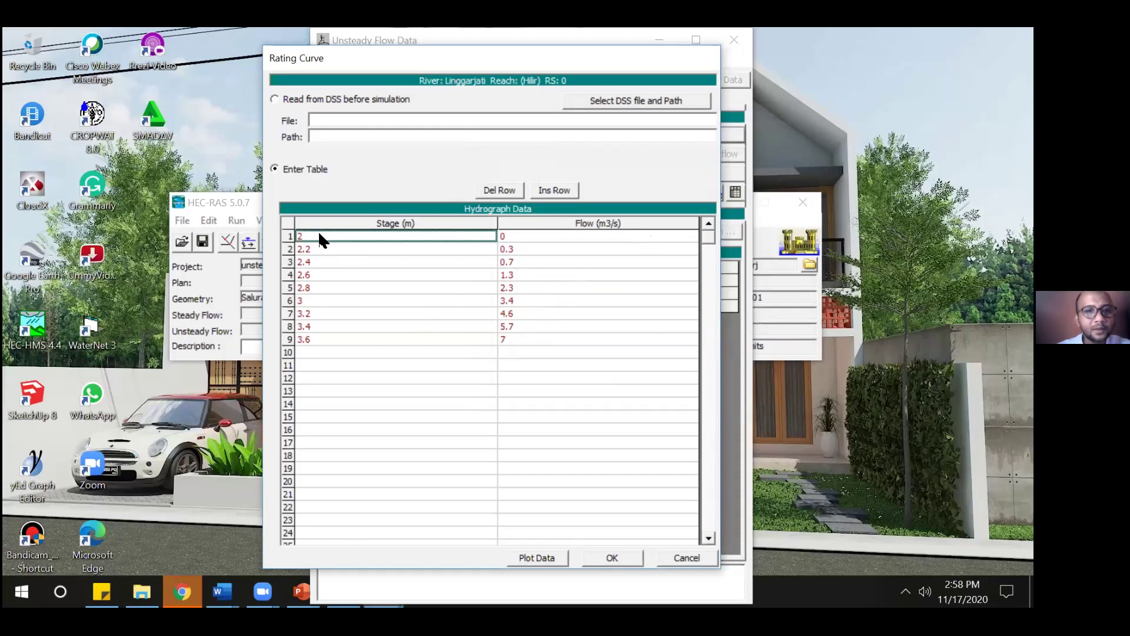
left_click(318, 235)
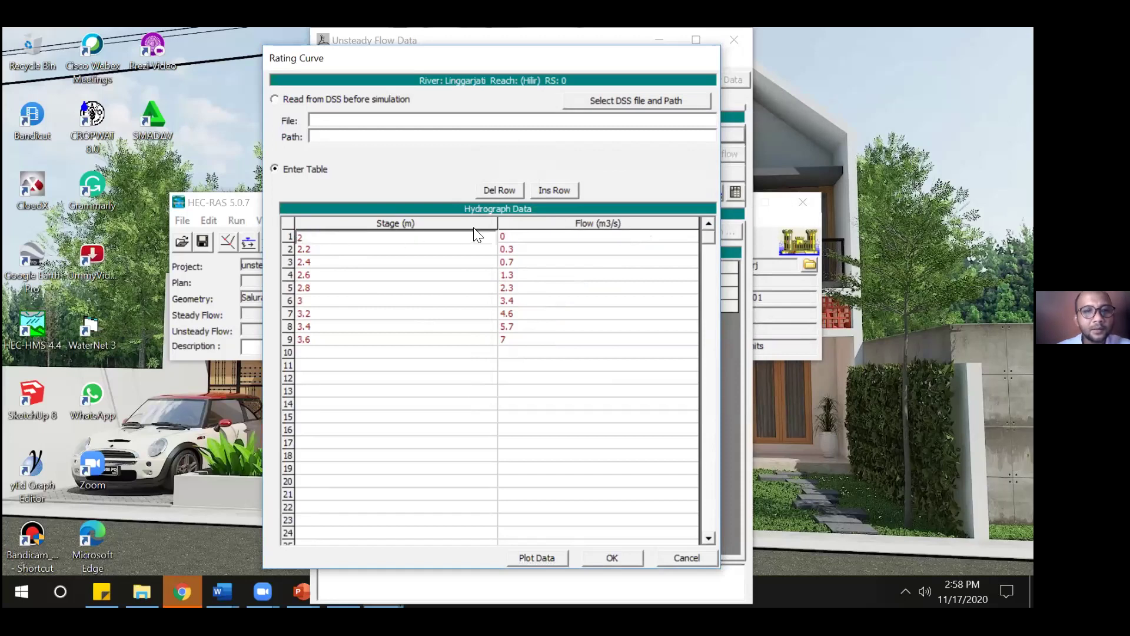
- Change the rating curve stages in rows 1 to 5 to 1, 1.2, 1.4, 1.6 and 1.8 m
left_click_drag(303, 242, 294, 240)
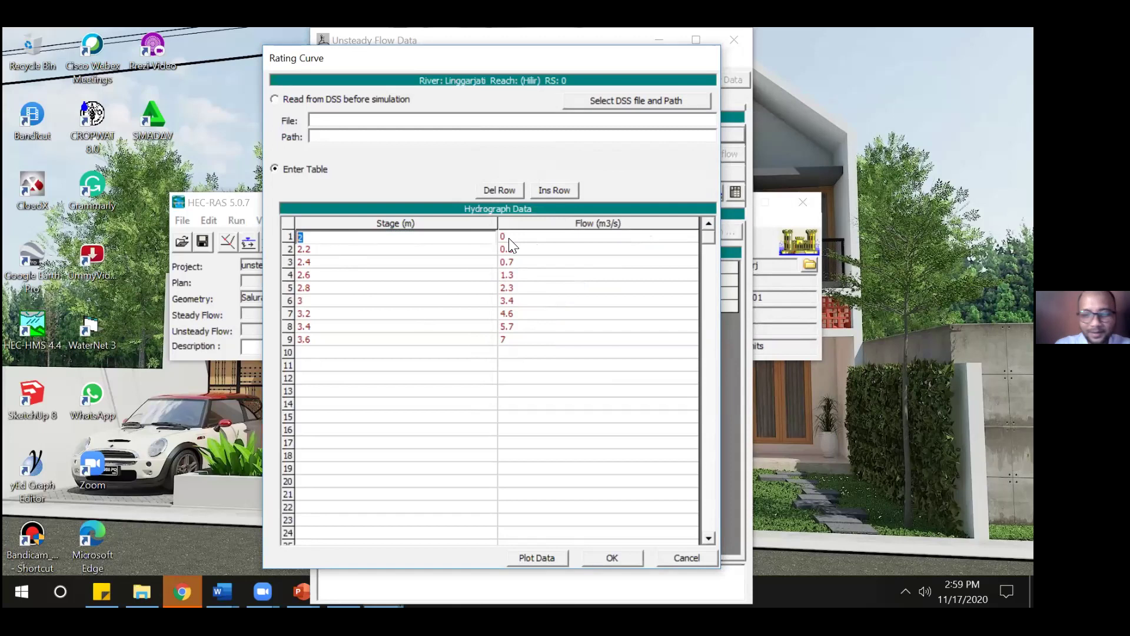
type("1")
left_click(305, 250)
left_click_drag(303, 250, 293, 341)
type("1")
left_click(299, 266)
type("1")
left_click(302, 278)
type("1")
left_click(302, 290)
type("1")
- Change the rating curve stages in rows 6 to 9 to 2, 2.2, 2.4 and 2.6 m
left_click(300, 303)
type("2")
left_click(302, 315)
type("2")
left_click(301, 327)
type("2")
left_click(305, 342)
type("2")
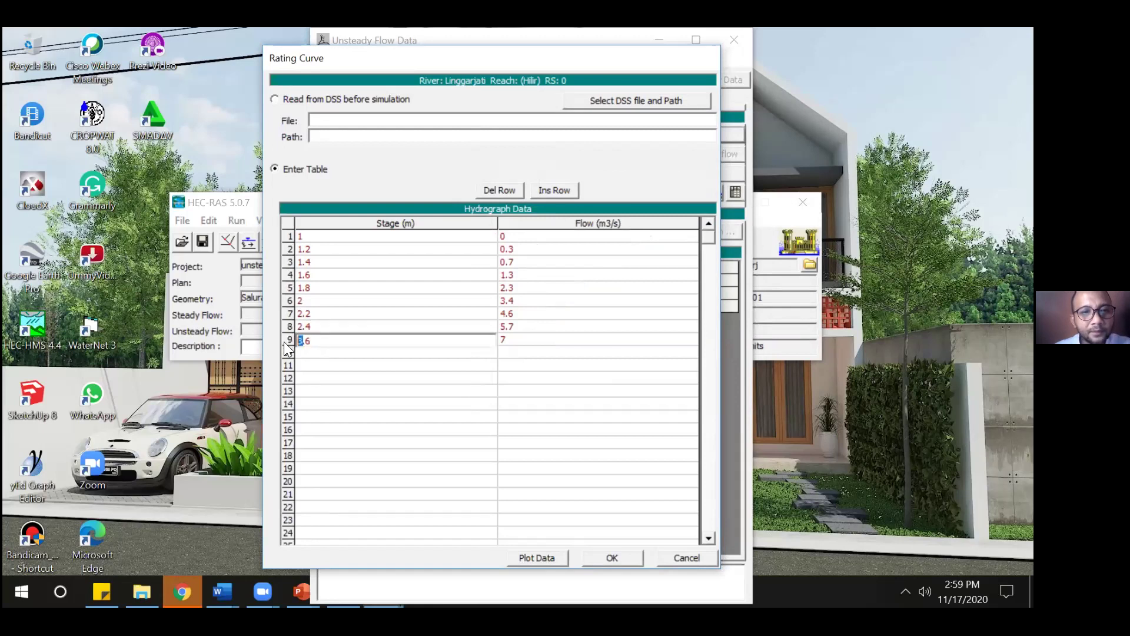
- Plot the revised RS 0 rating curve, close the plot and accept the rating curve table
left_click(548, 560)
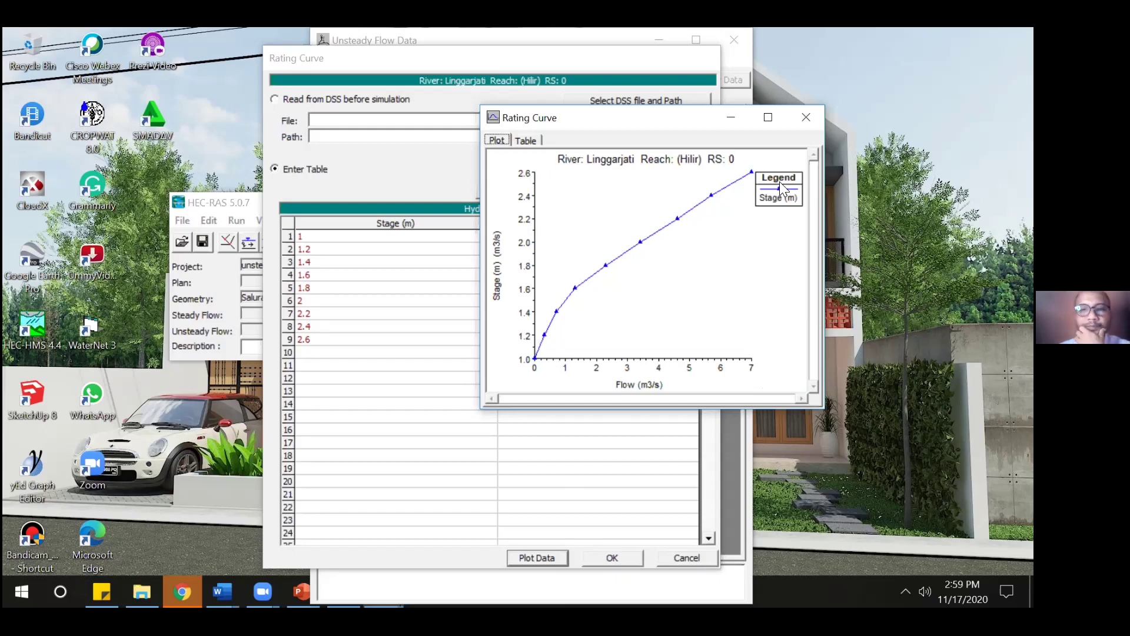
left_click(807, 117)
left_click(619, 560)
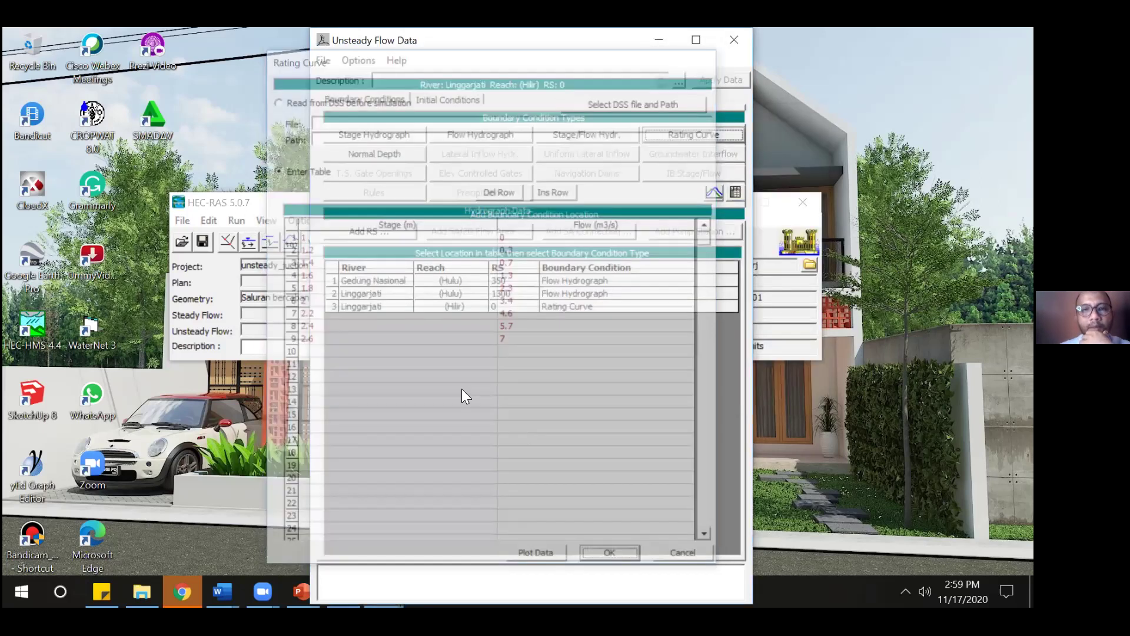
- Enter initial flows of 1.2 for RS 350, 1.7 for RS 1300 and 1.2 for RS 750, apply them and close the flow data editor
left_click(443, 101)
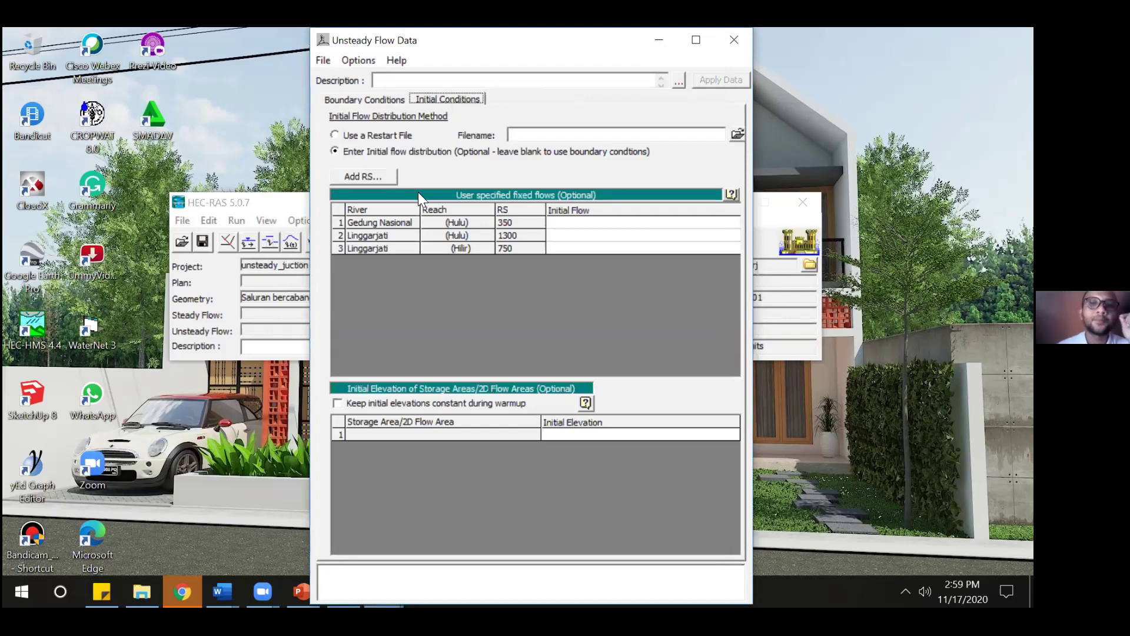
left_click(582, 222)
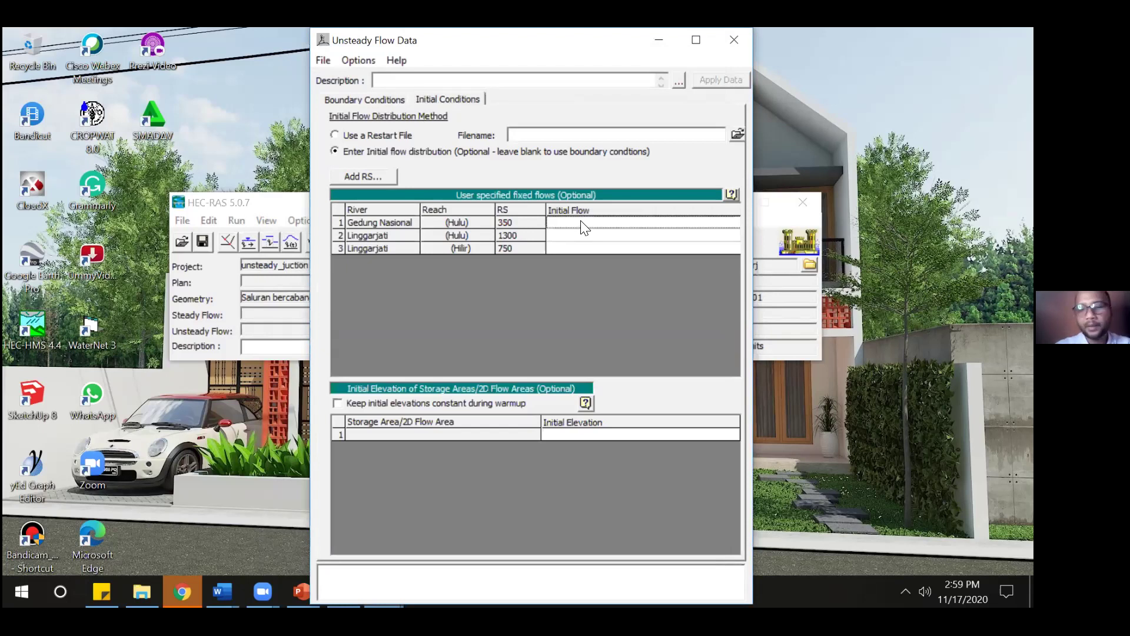
type("1.2")
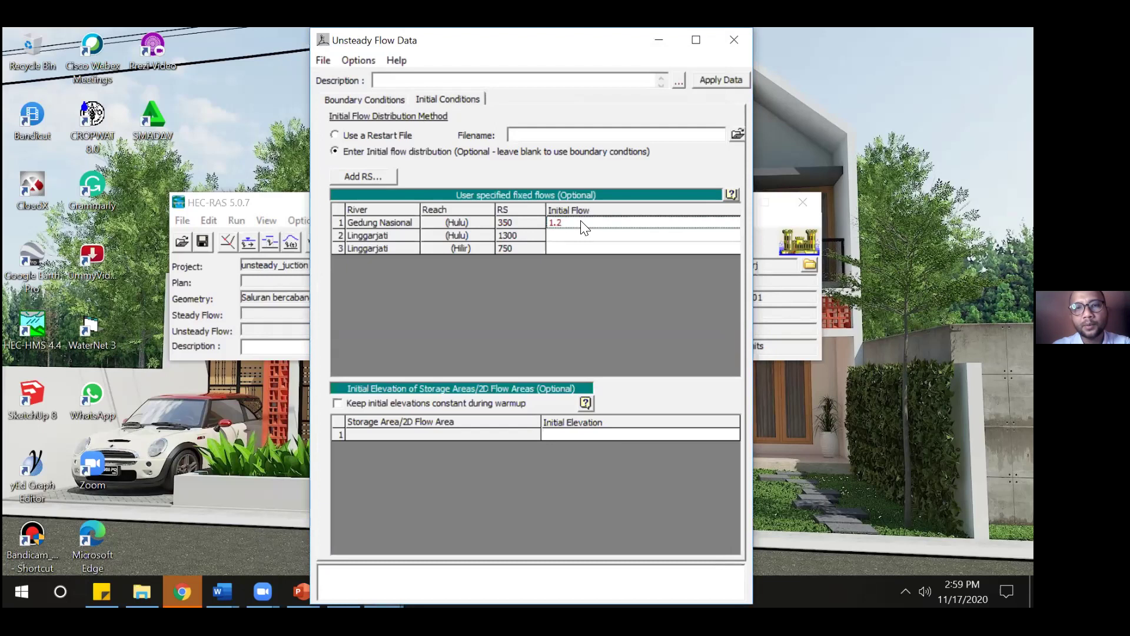
left_click(565, 236)
type("1.7")
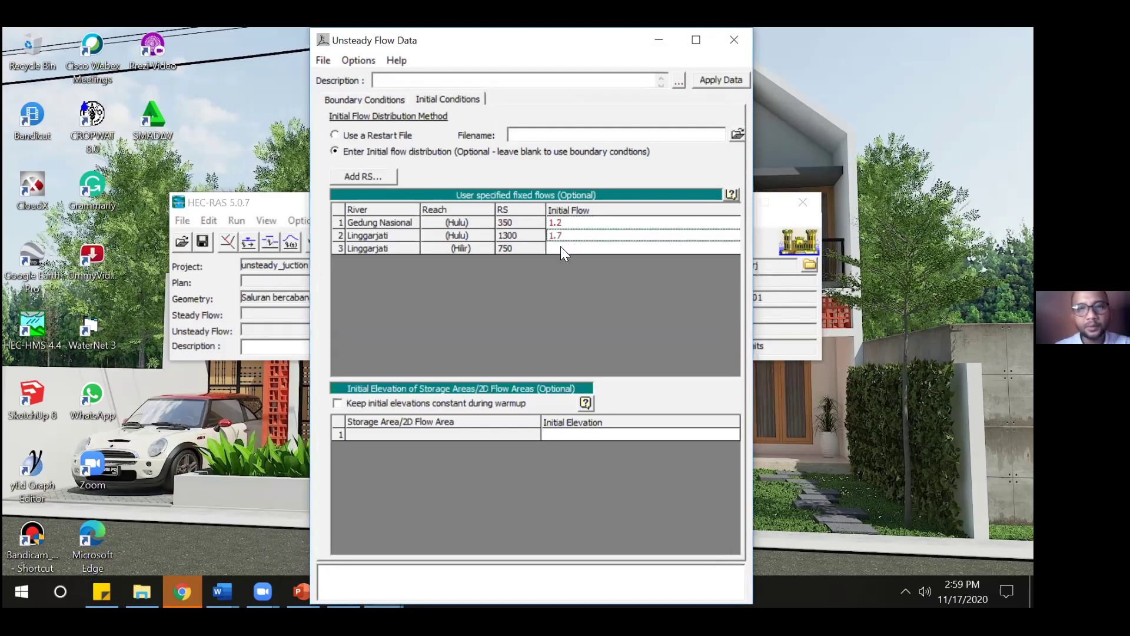
left_click(560, 247)
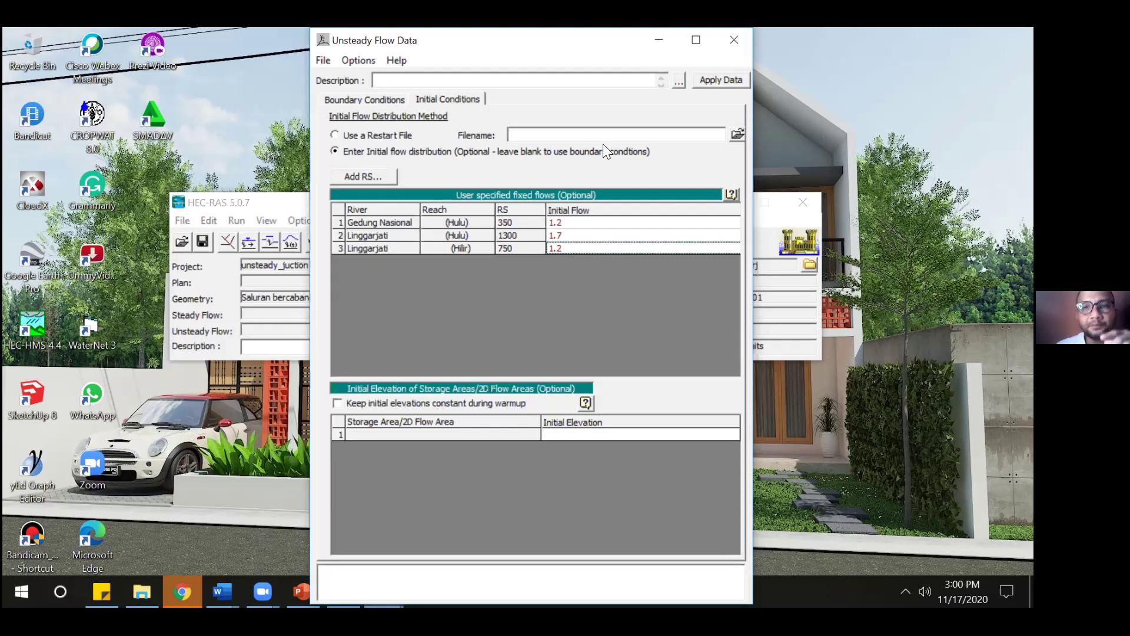
left_click(721, 78)
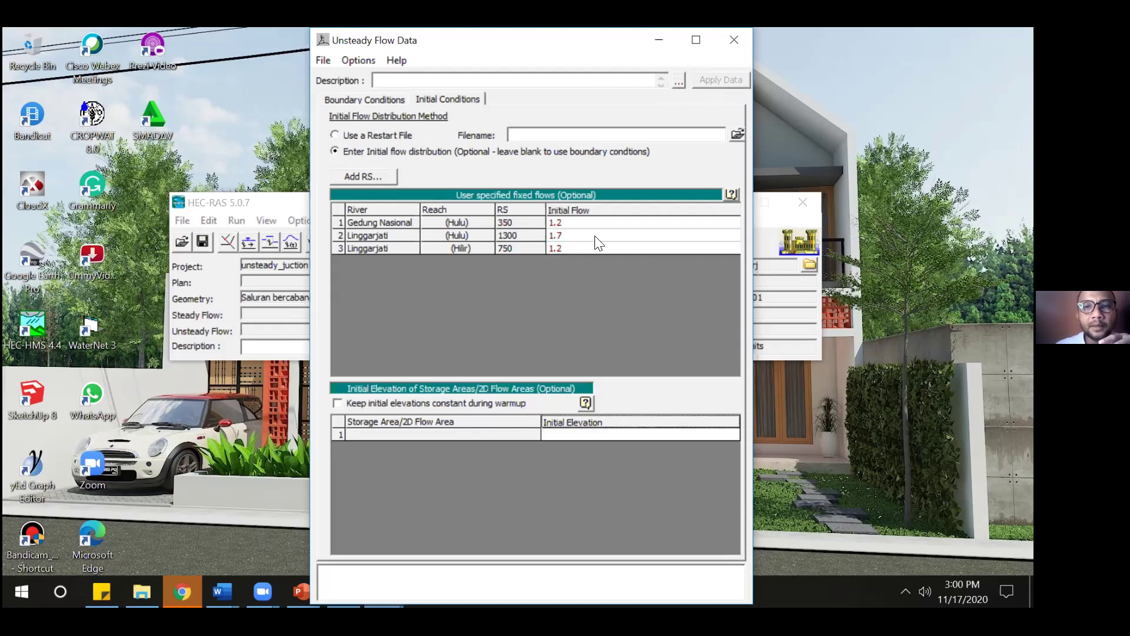
left_click(734, 40)
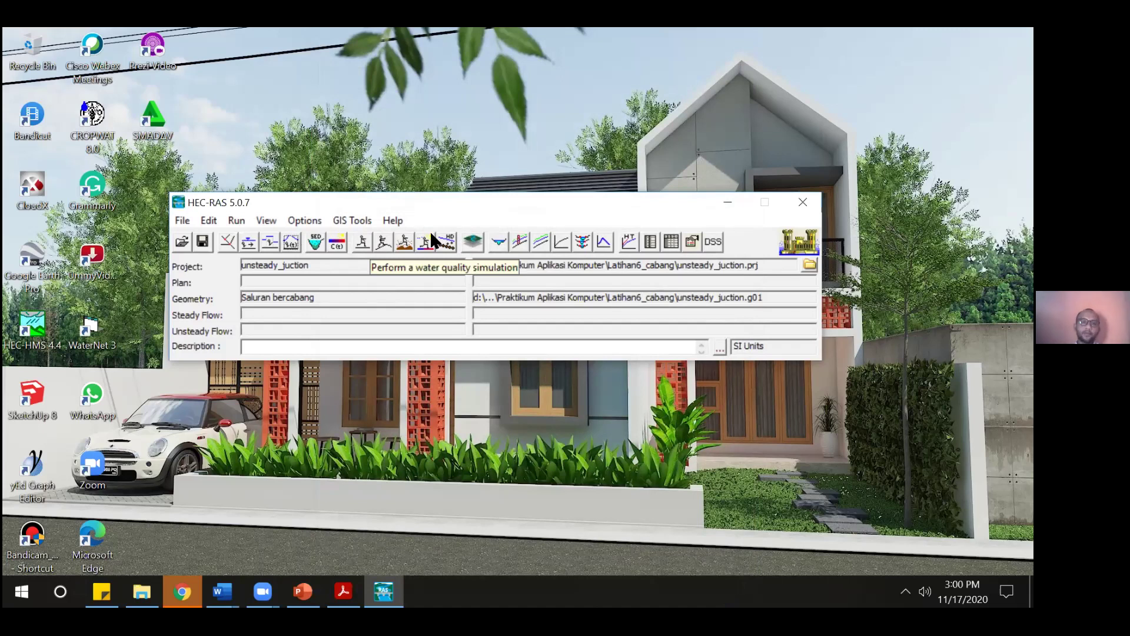
- Reopen the unsteady flow data and try to plot all the flow boundary condition hydrographs
left_click(290, 243)
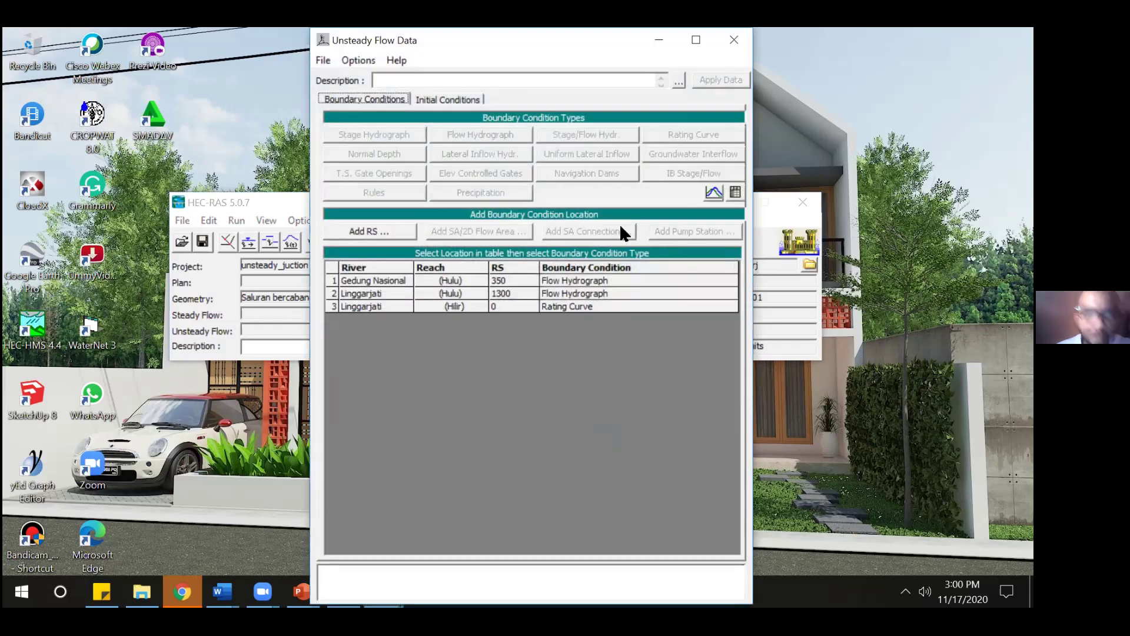
left_click(328, 61)
left_click(688, 186)
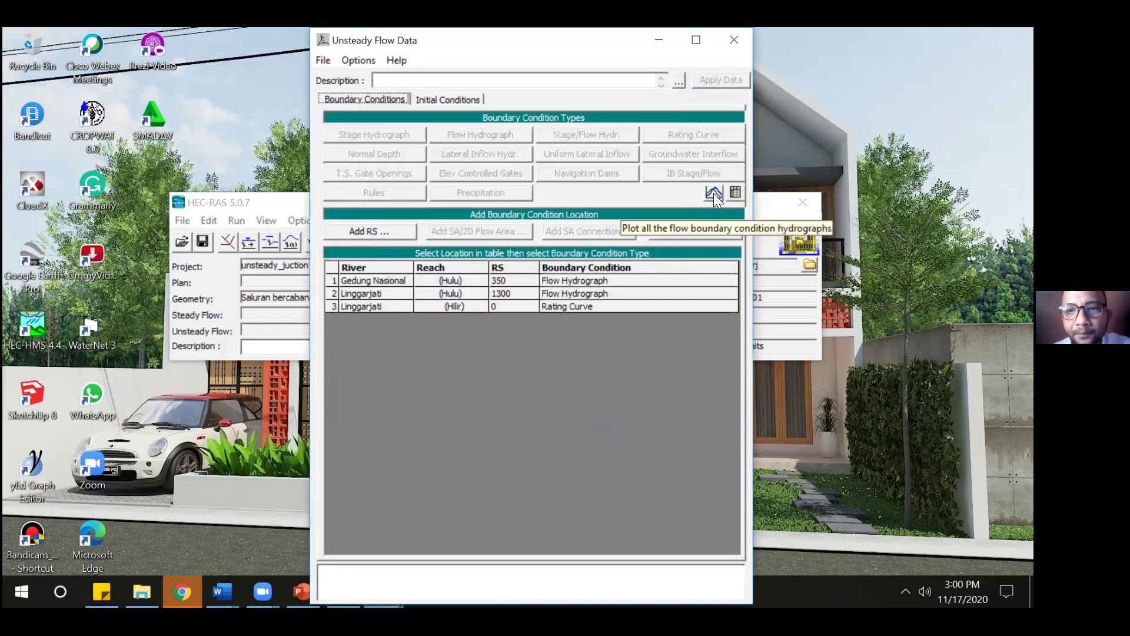
left_click(713, 193)
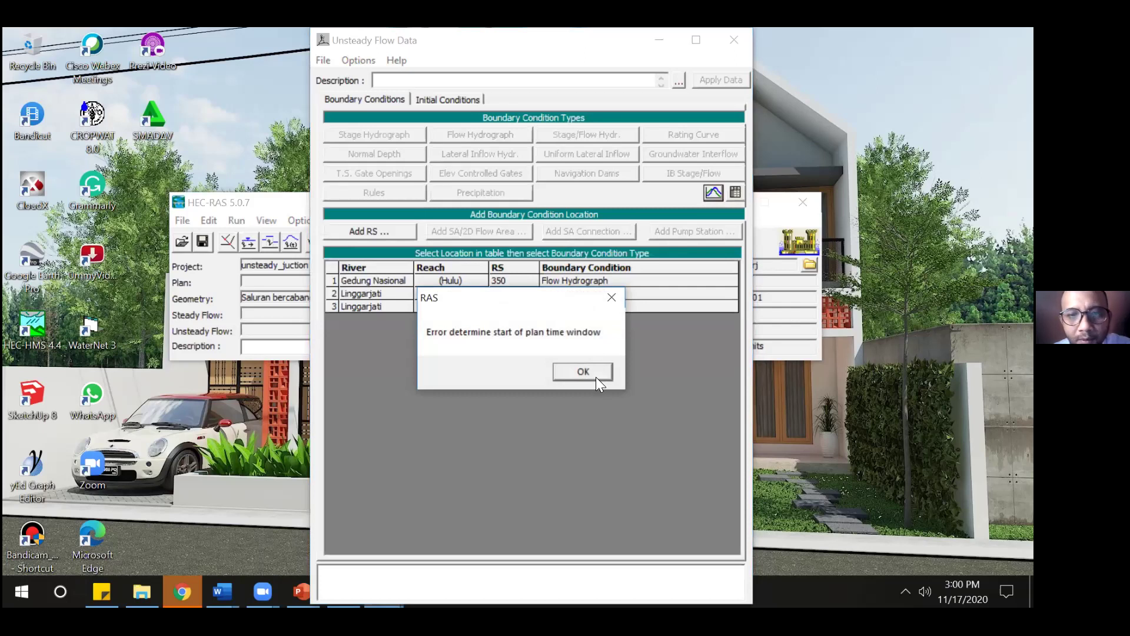
left_click(611, 297)
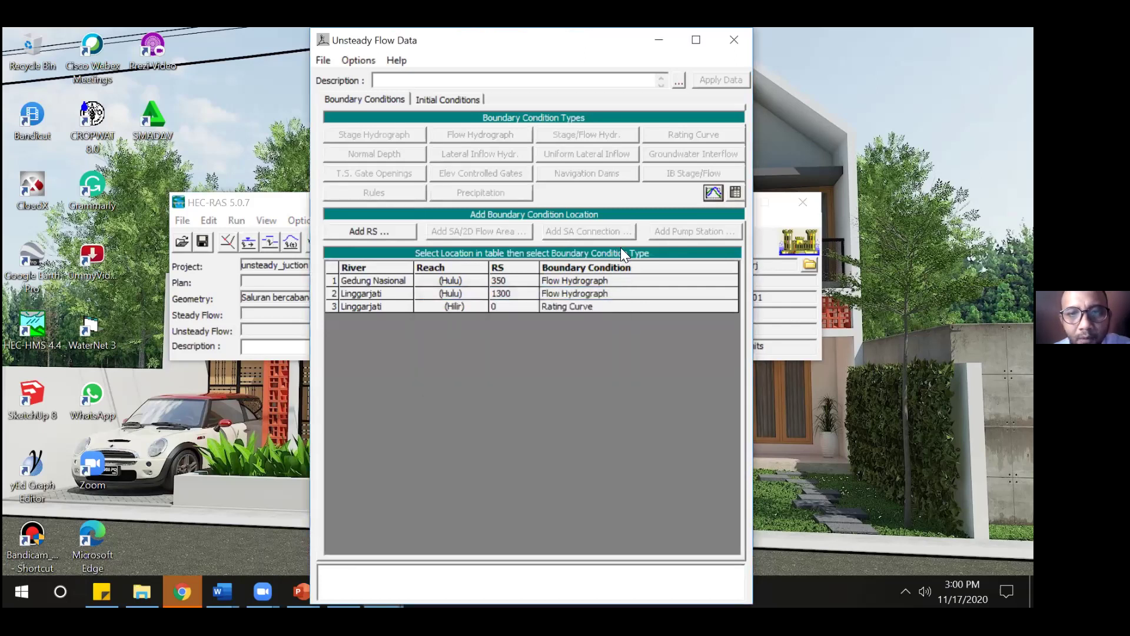
- Save the unsteady flow data in the Latihan6_cabang folder with the title "unsteadyflow" and close its editor
left_click(323, 59)
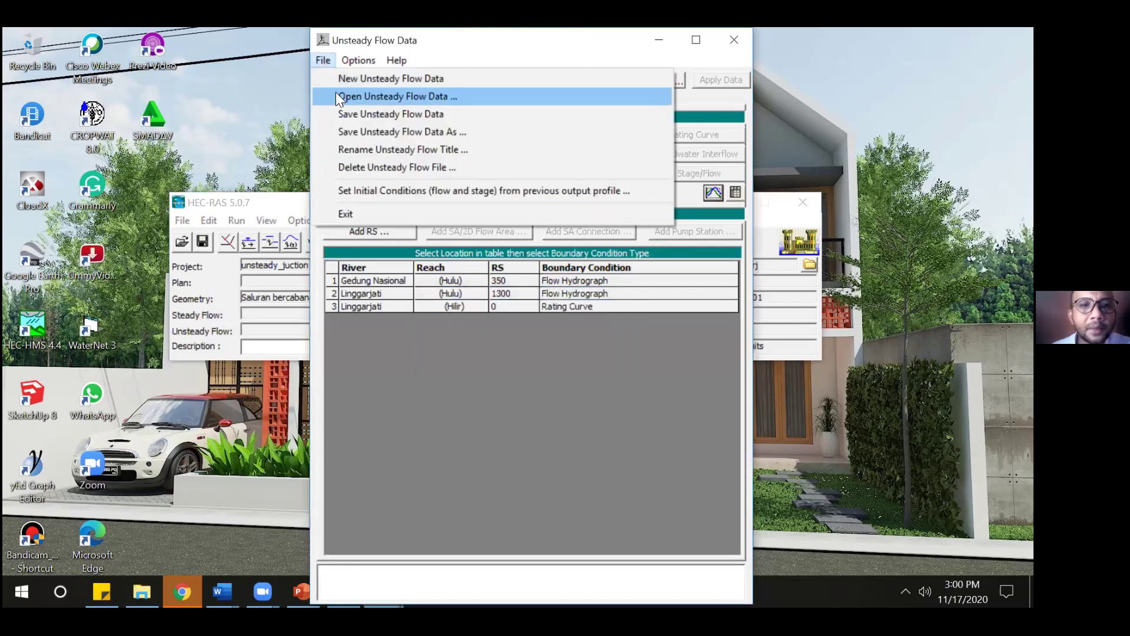
left_click(340, 113)
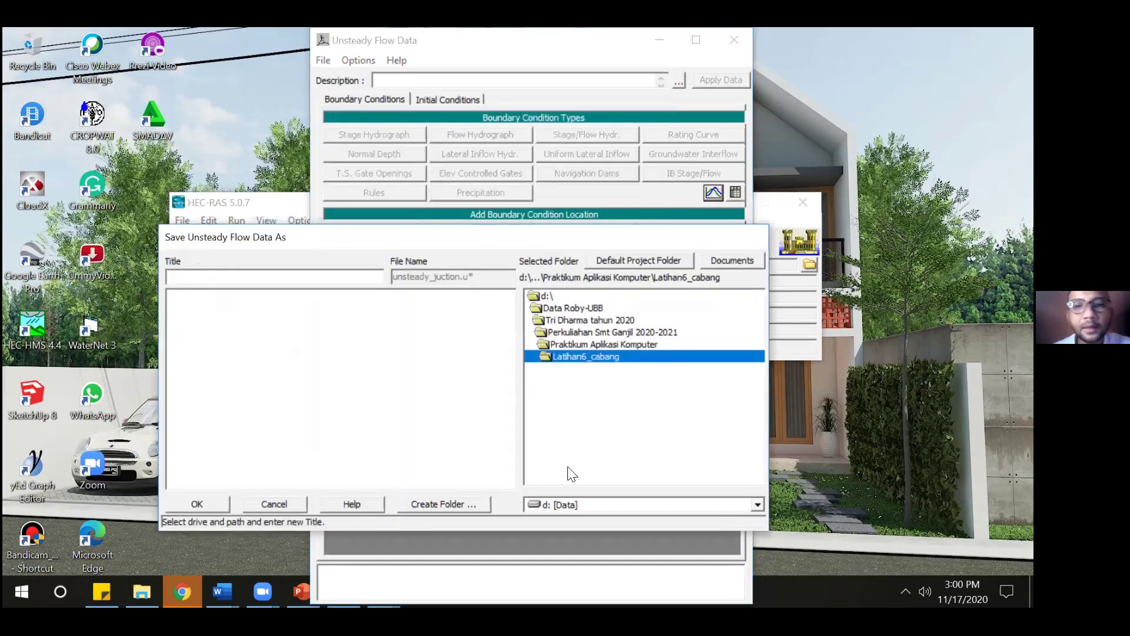
type("u")
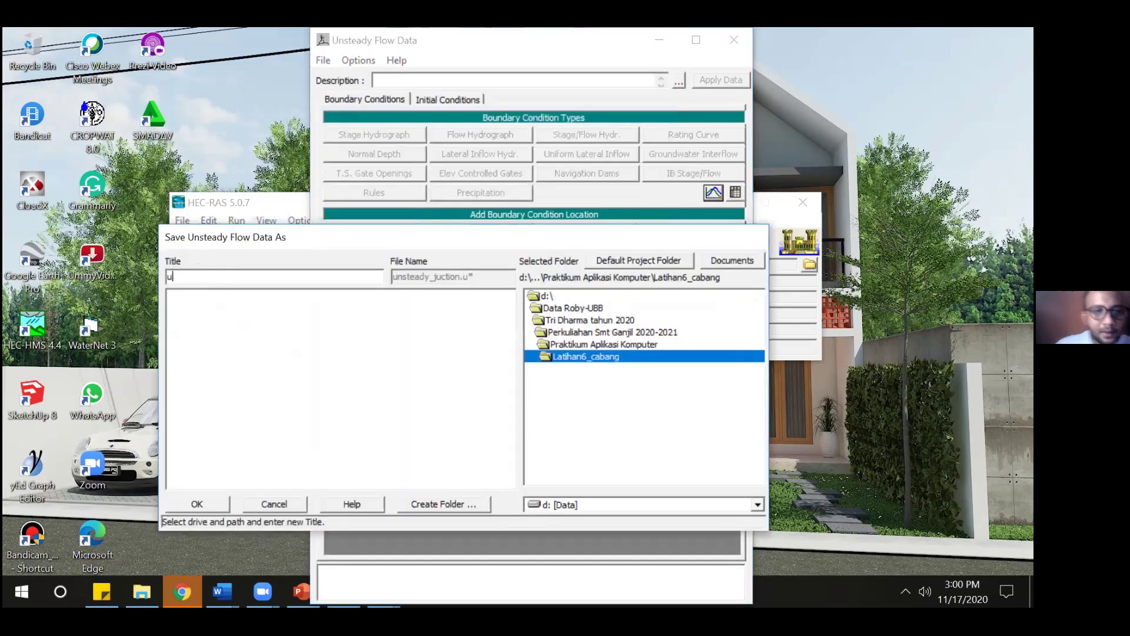
type("nsteady")
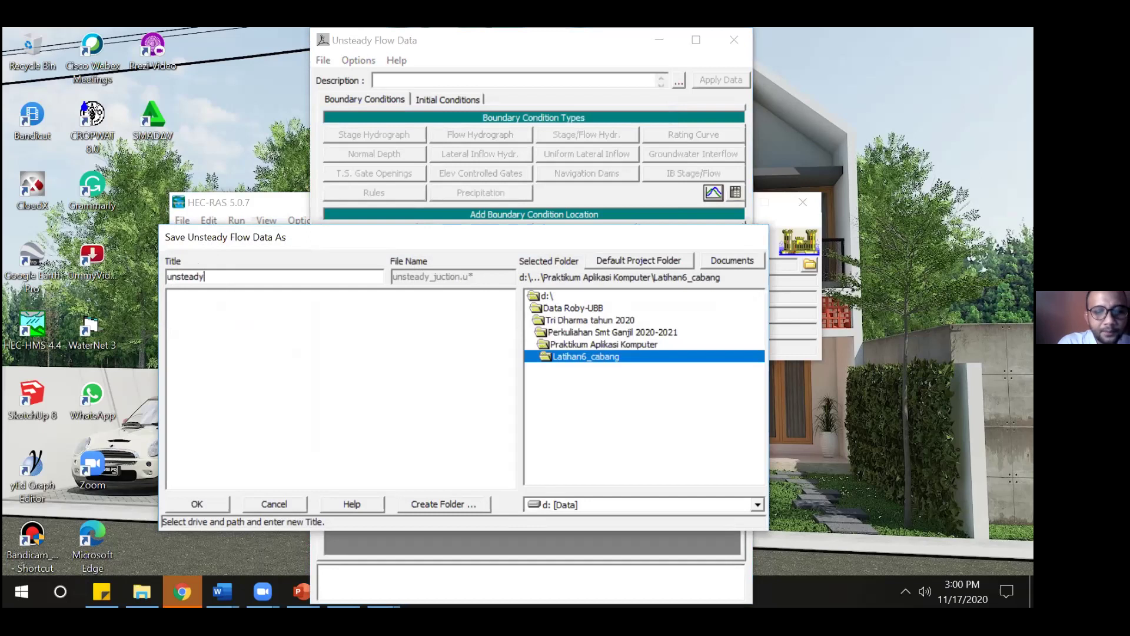
type("flow")
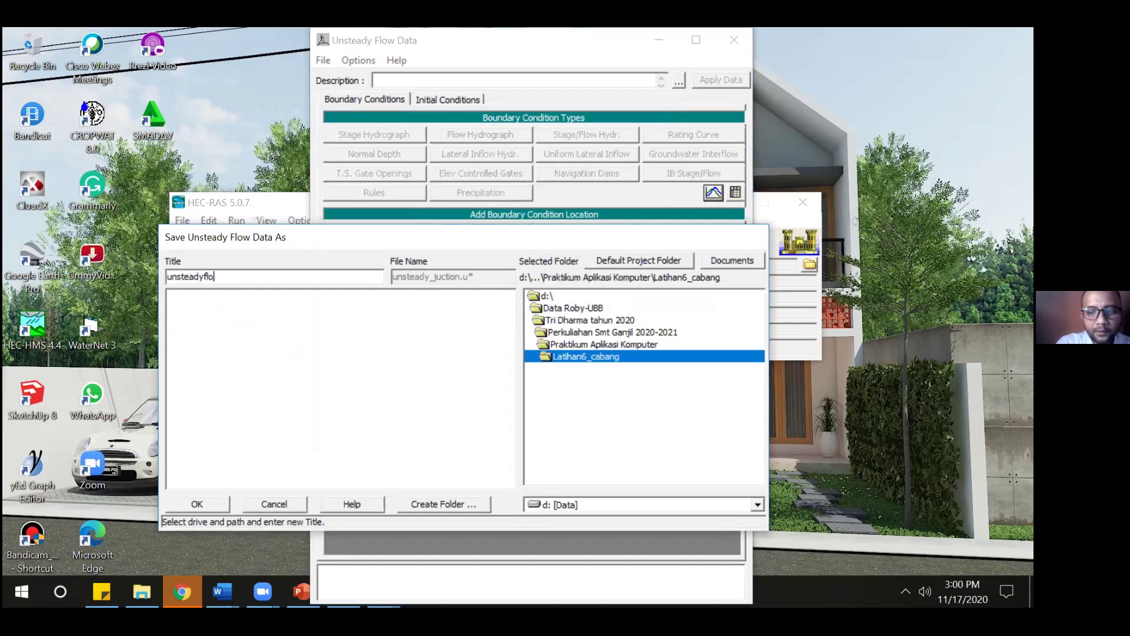
left_click(209, 505)
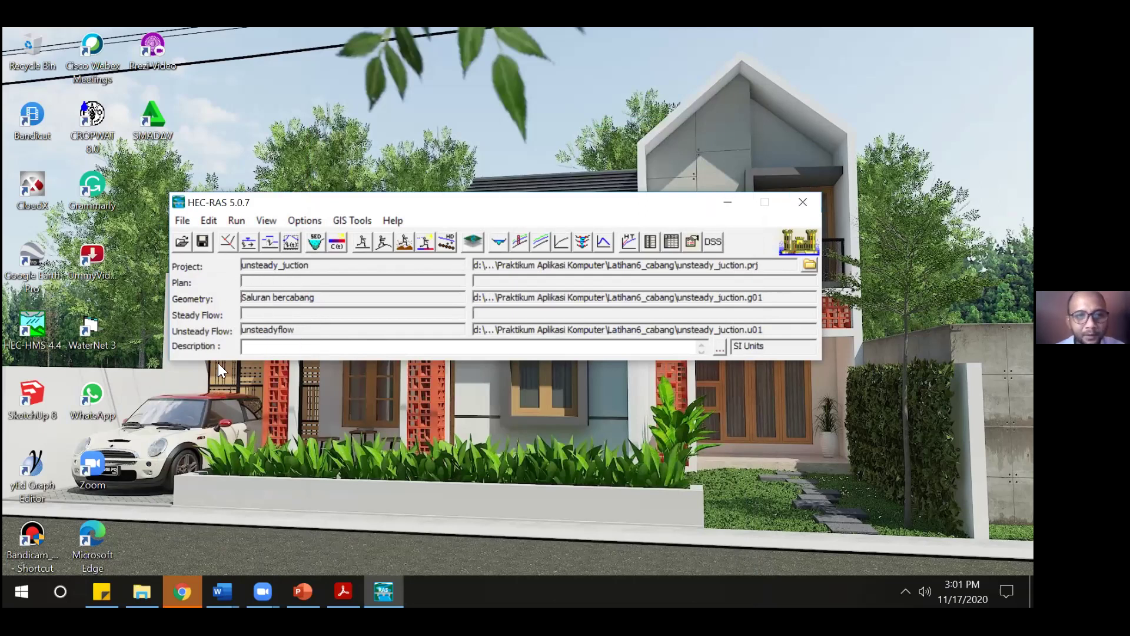
- Open the unsteady flow analysis setup and set the plan's short ID to Sim1
left_click(382, 240)
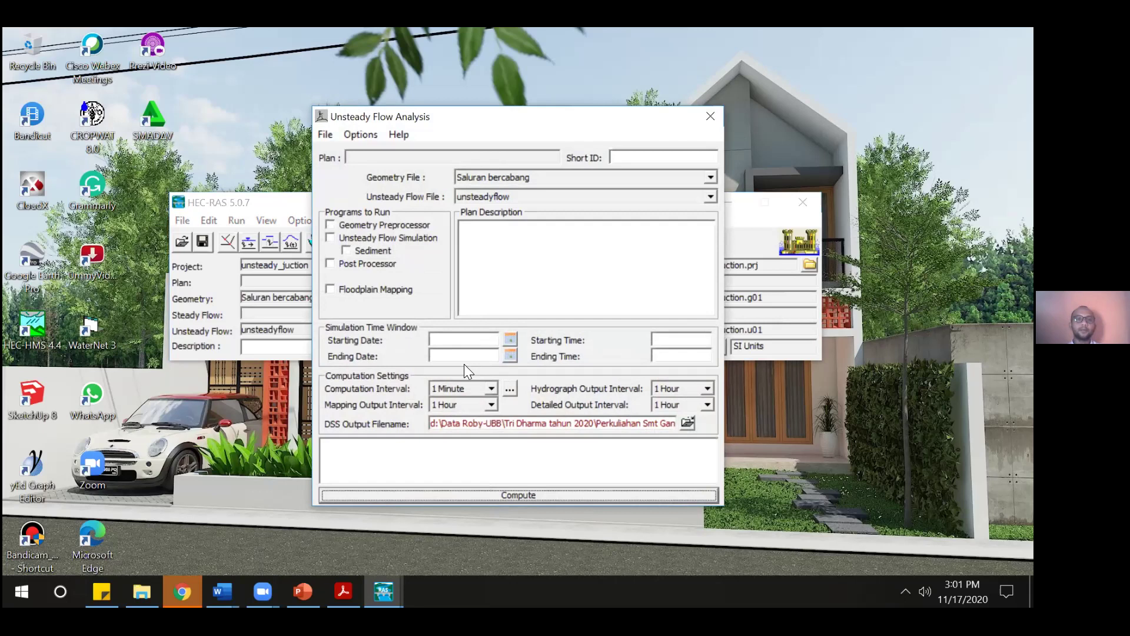
left_click(616, 159)
type("Sim1")
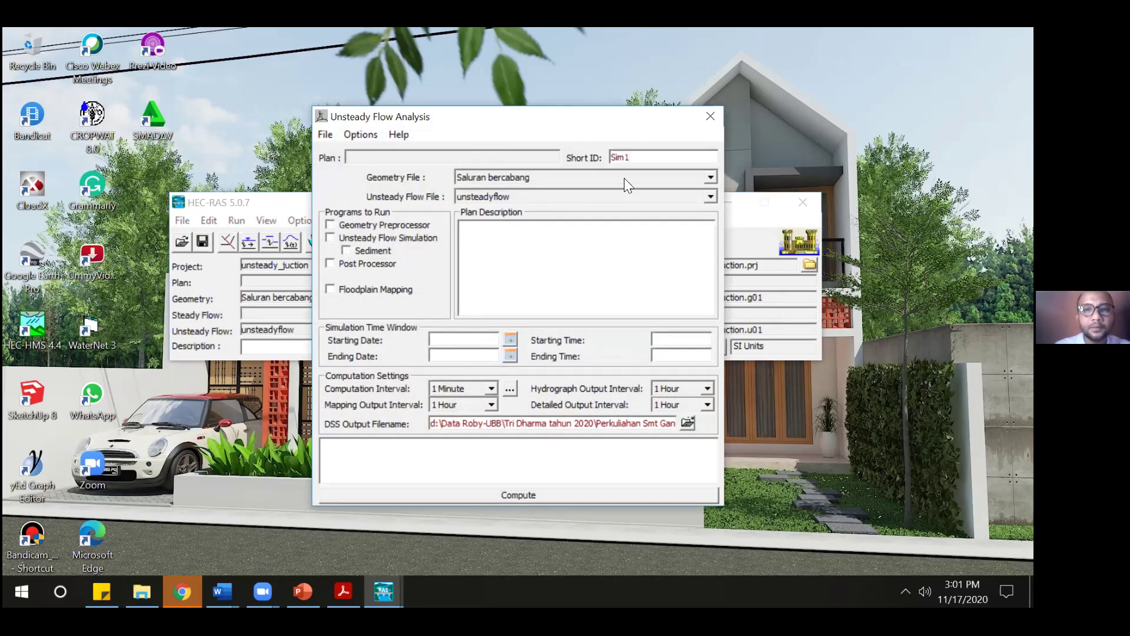
- Begin the plan description with "Ini adalah simulasi aliran tak permanen pada saluran bercabang."
left_click(509, 243)
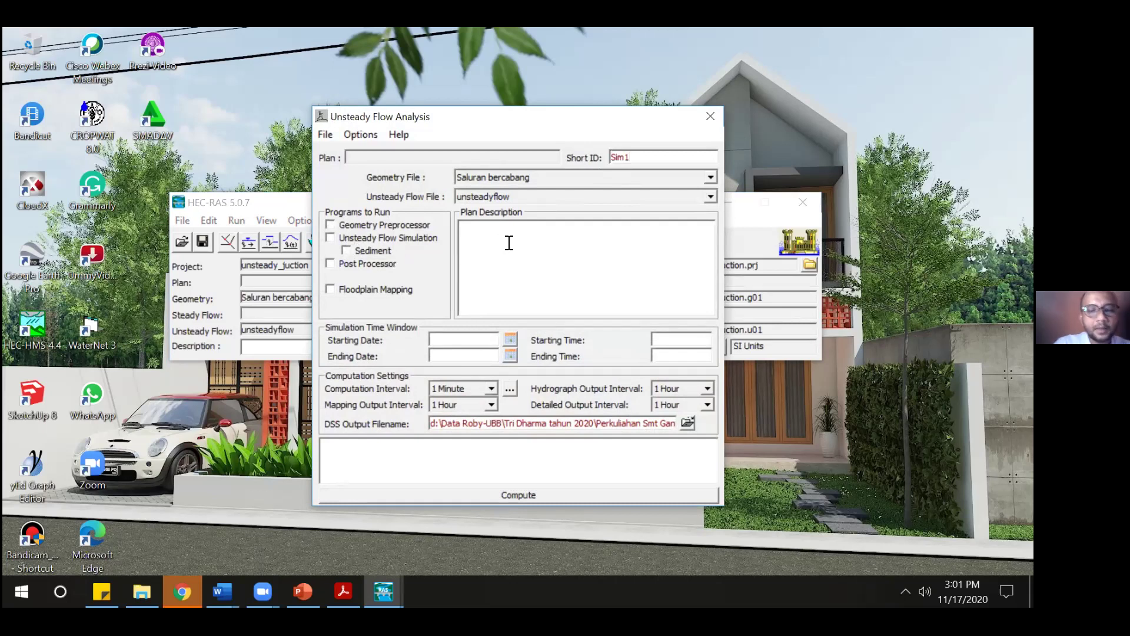
type("In")
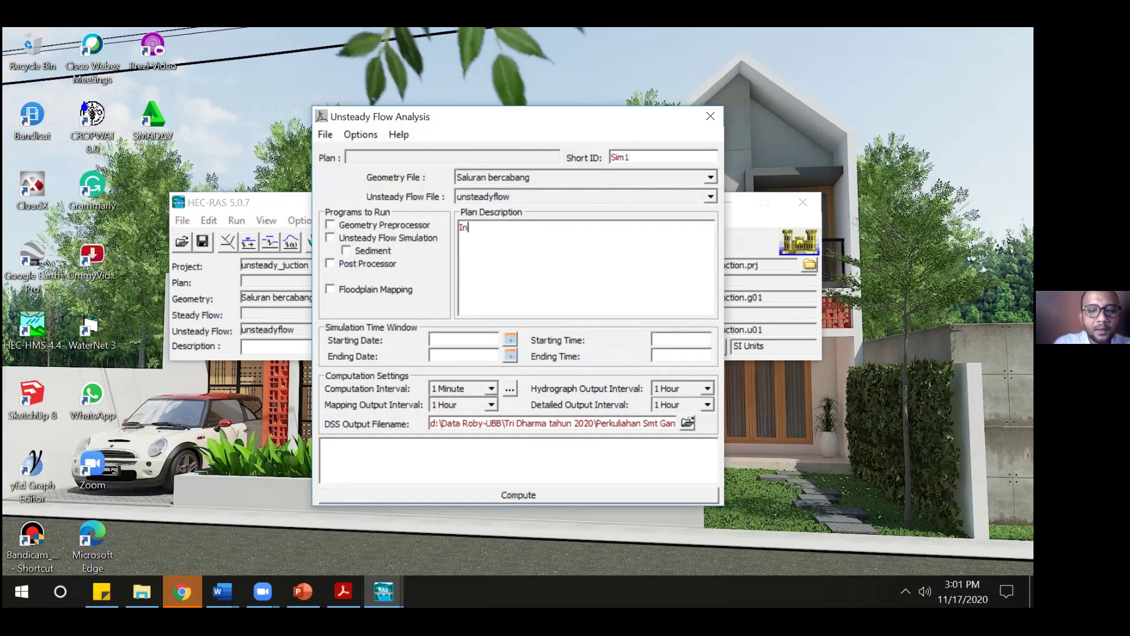
type("i adalah simulasi")
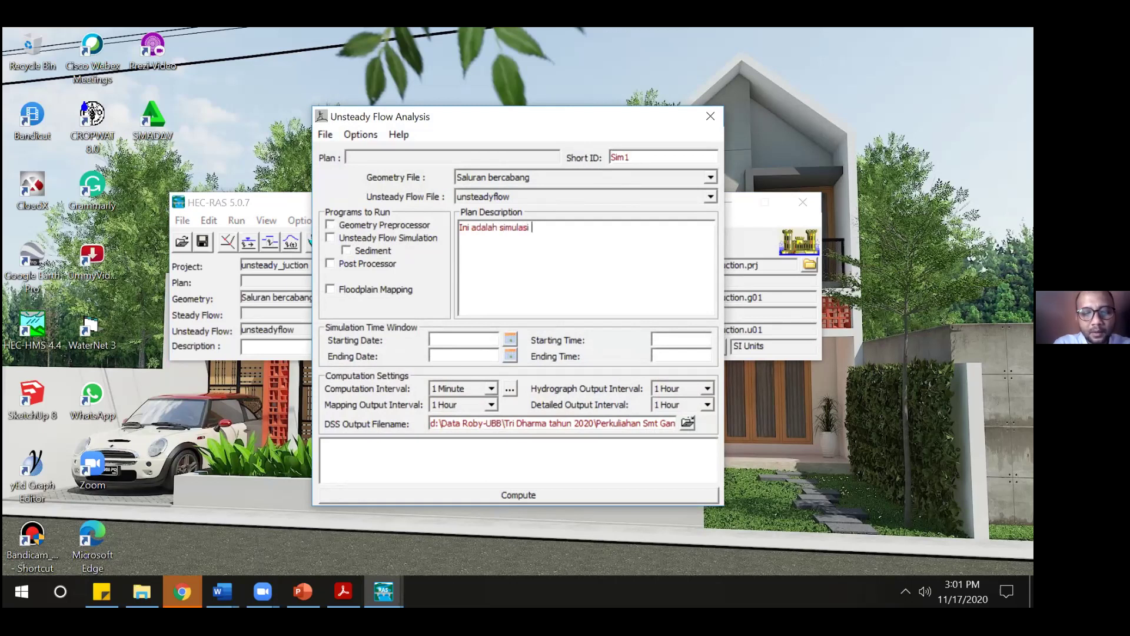
type(" al")
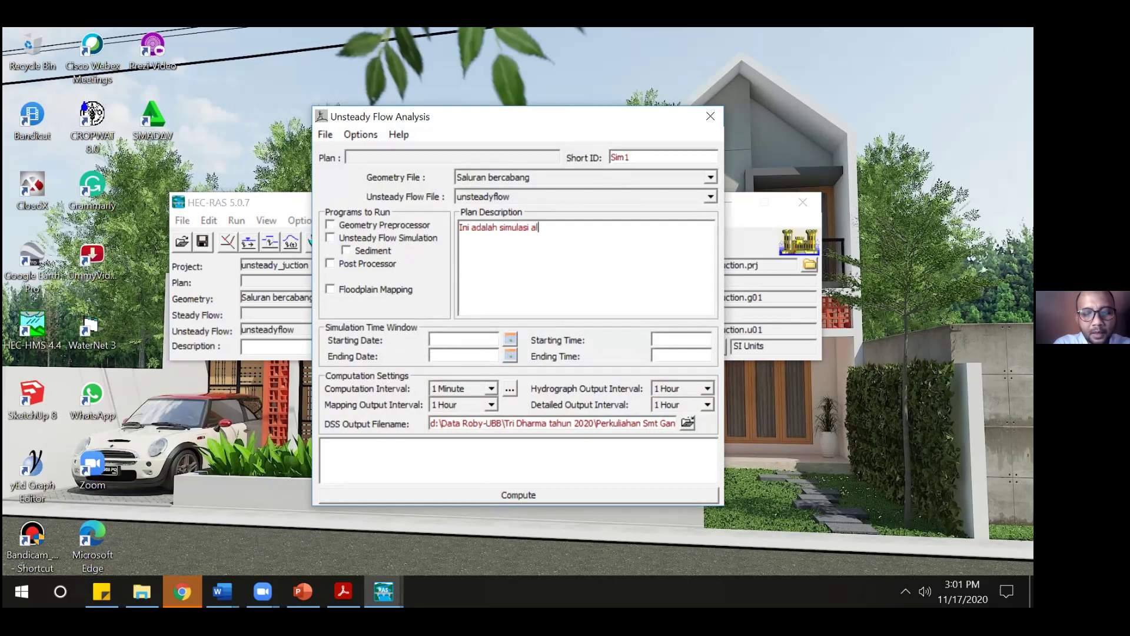
type("iran tak permanen pada saluran b")
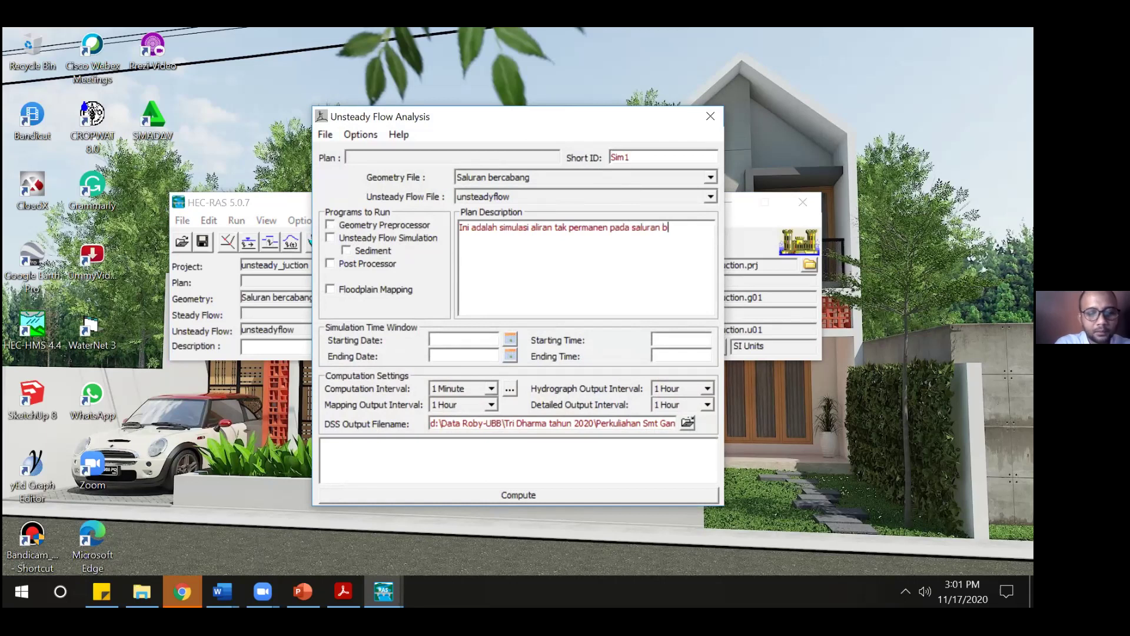
type("ercabang. debi")
key("BackSpace")
key("BackSpace")
key("BackSpace")
key("BackSpace")
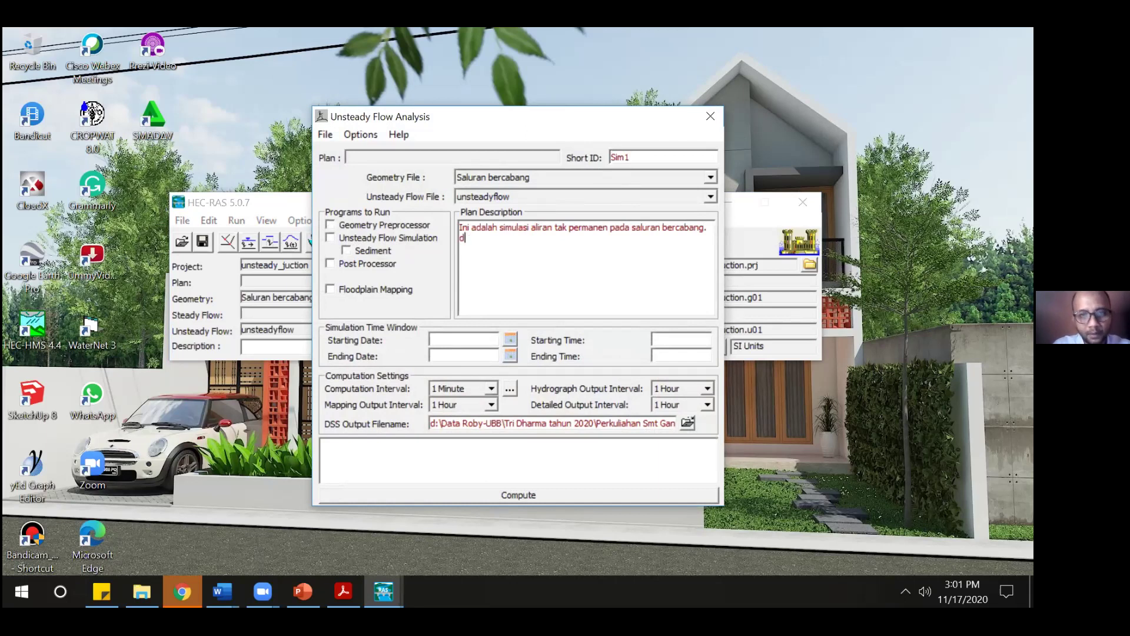
- Add the line "kondisi batas hulu hidrograf banjir" to the plan description under the opening sentence
type("kondidi")
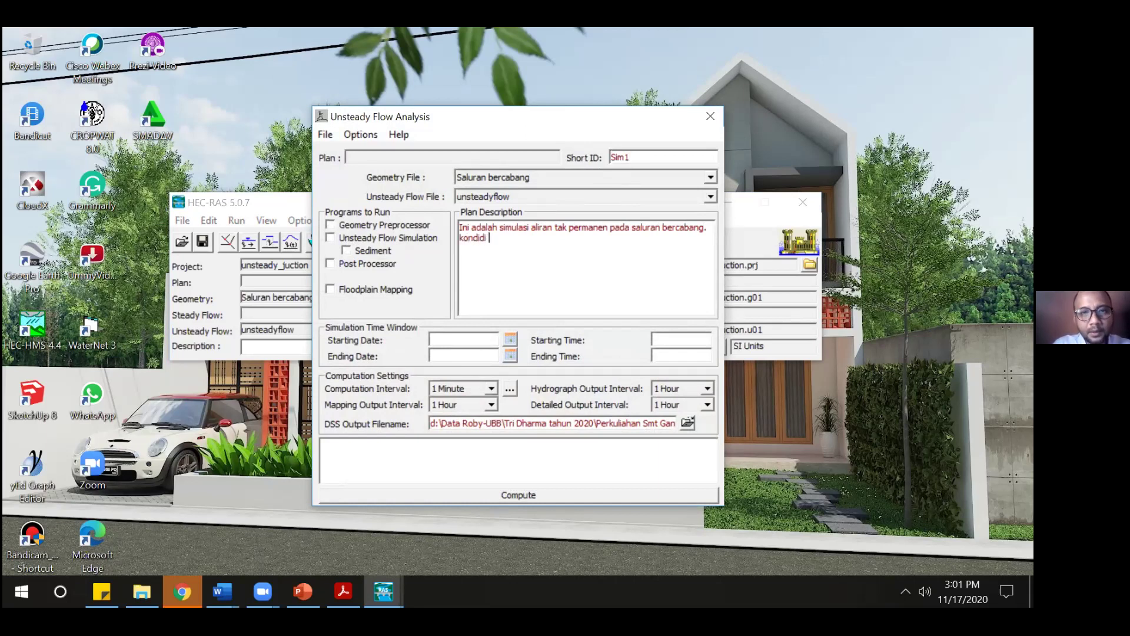
key("BackSpace")
key("BackSpace")
key("BackSpace")
type("si bat")
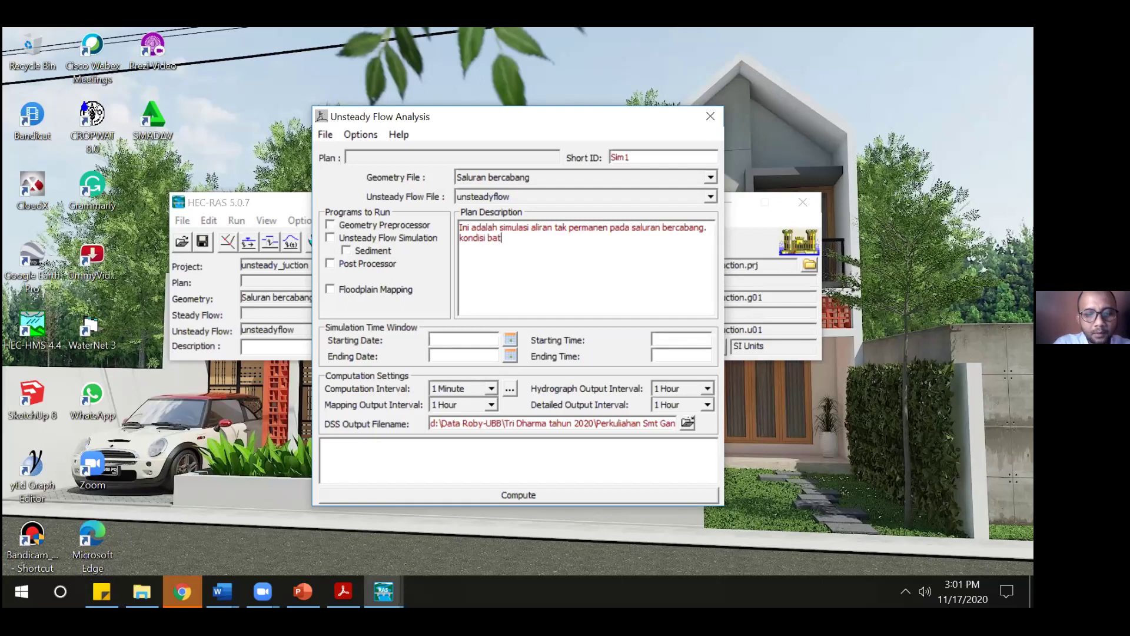
type("as hulu")
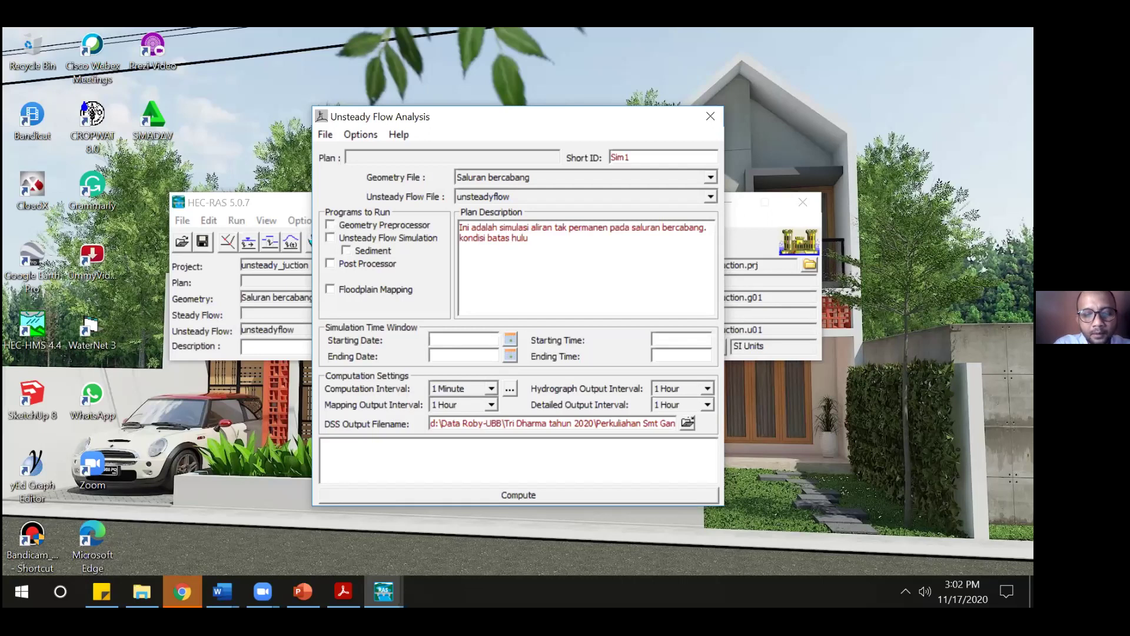
type("hidrograf ")
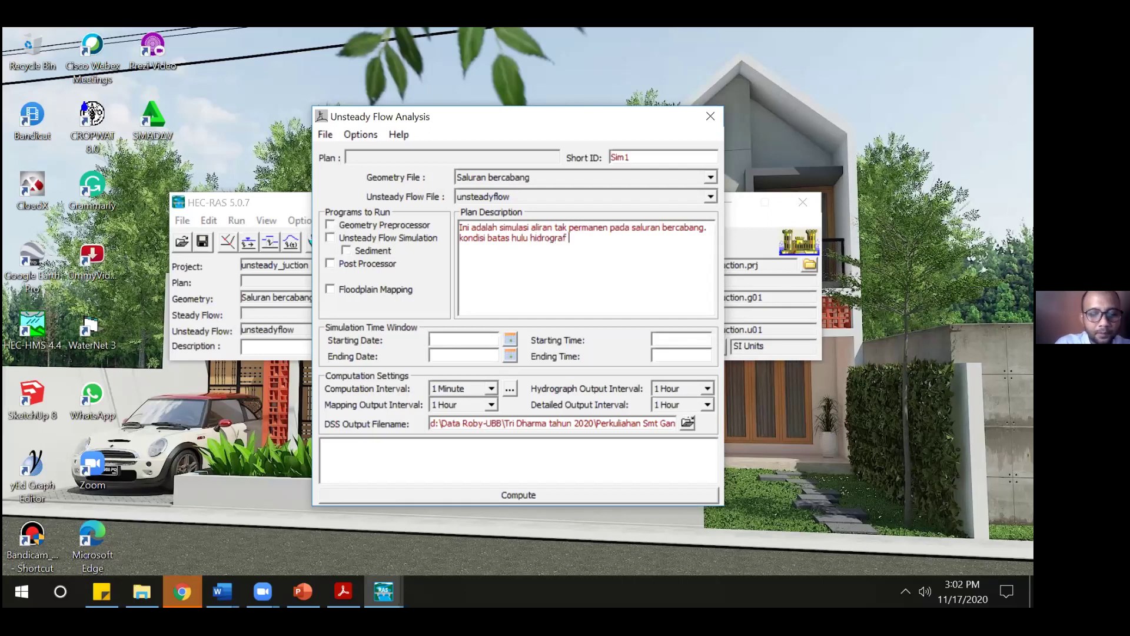
type("banjir, l")
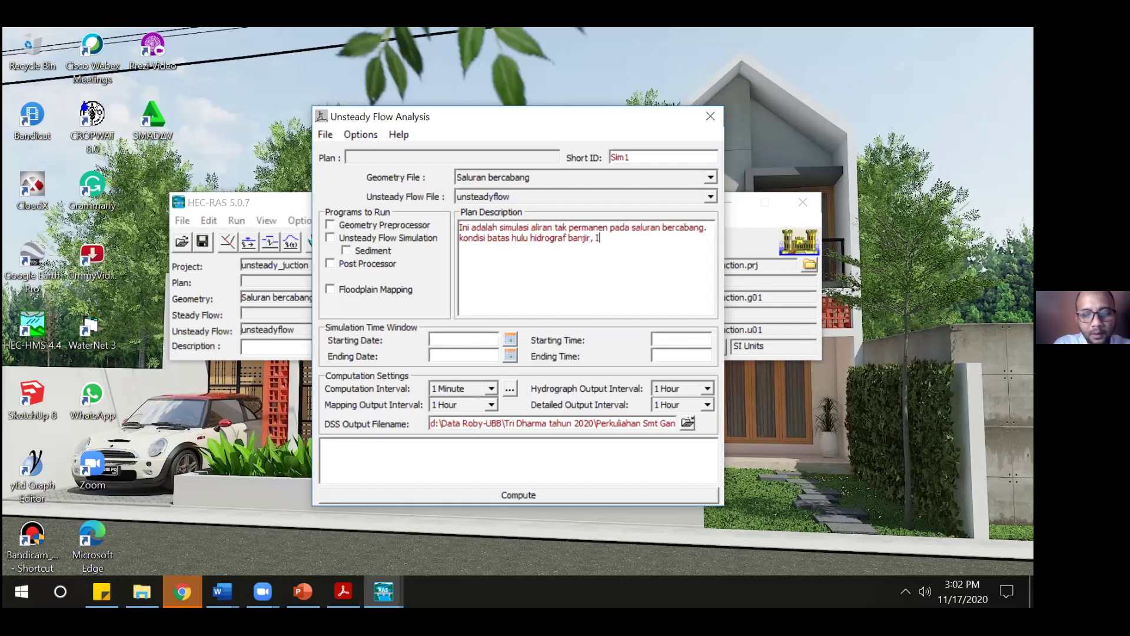
type("C")
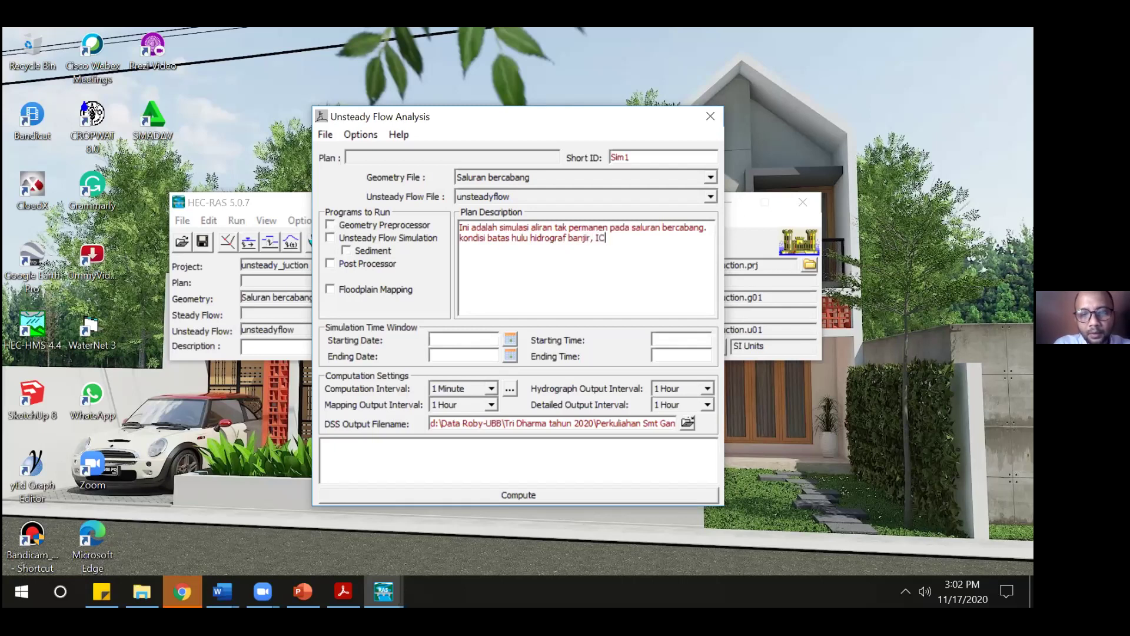
- Finish the upstream boundary line of the plan description with "; IC = 1.2 m3/s" and begin a new line
key("BackSpace")
key("BackSpace")
key("BackSpace")
key("BackSpace")
type("; ")
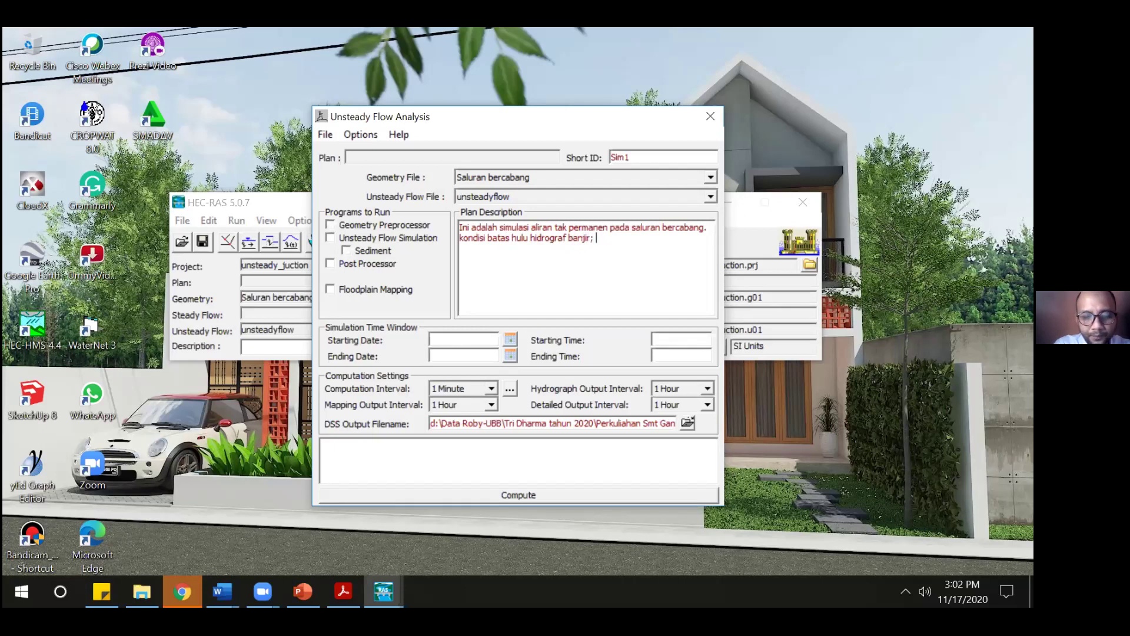
type("IC ")
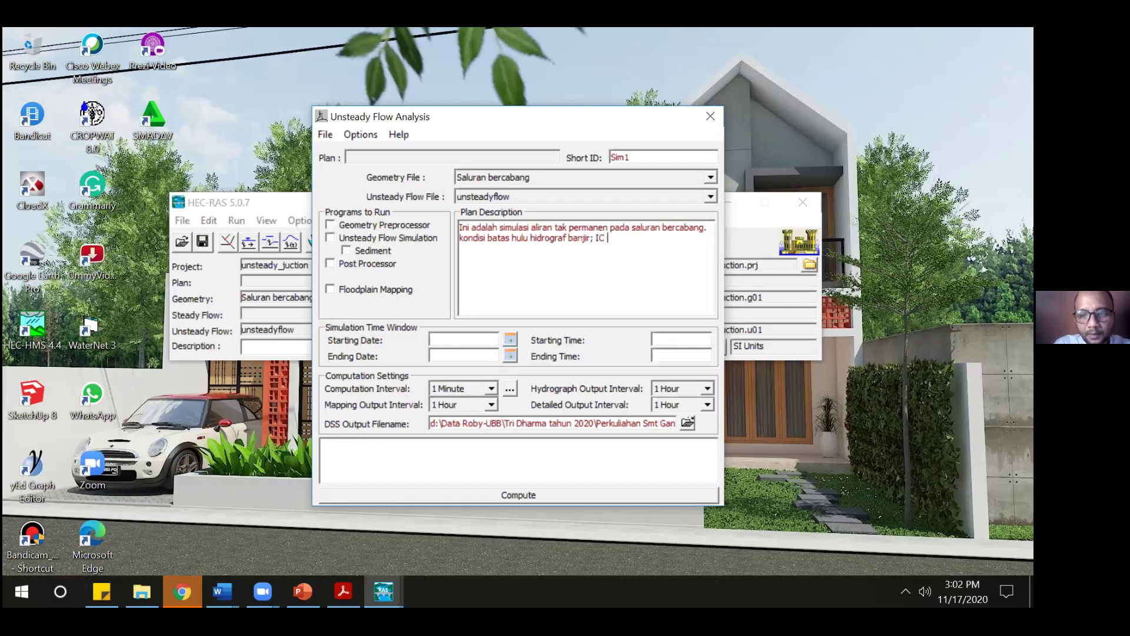
type("= 1.2 m3/s")
key("Return")
- Start the next description line with "Kondisi batas" and insert "Linggarjati" after "hulu" in the line above
type("Kon")
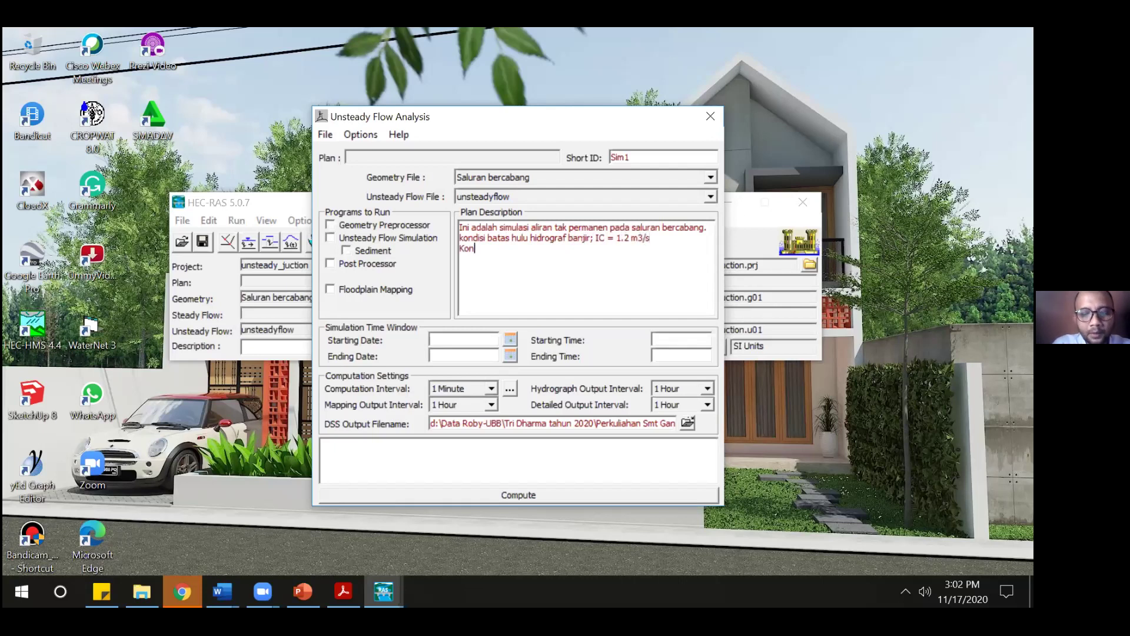
type("disi batas")
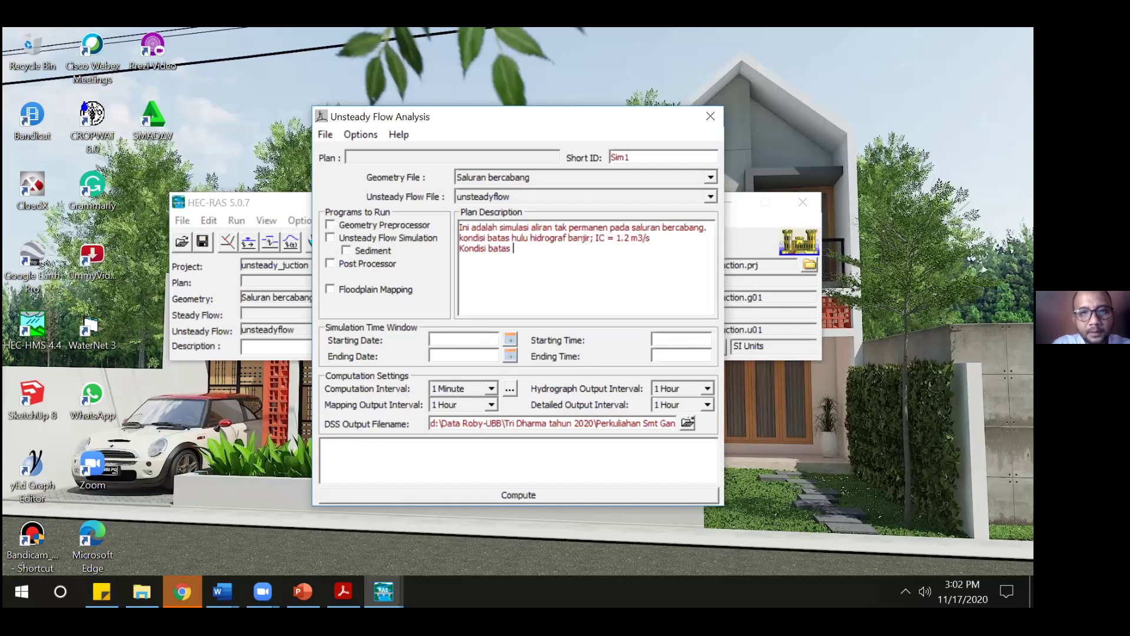
left_click(531, 239)
type("Linggar")
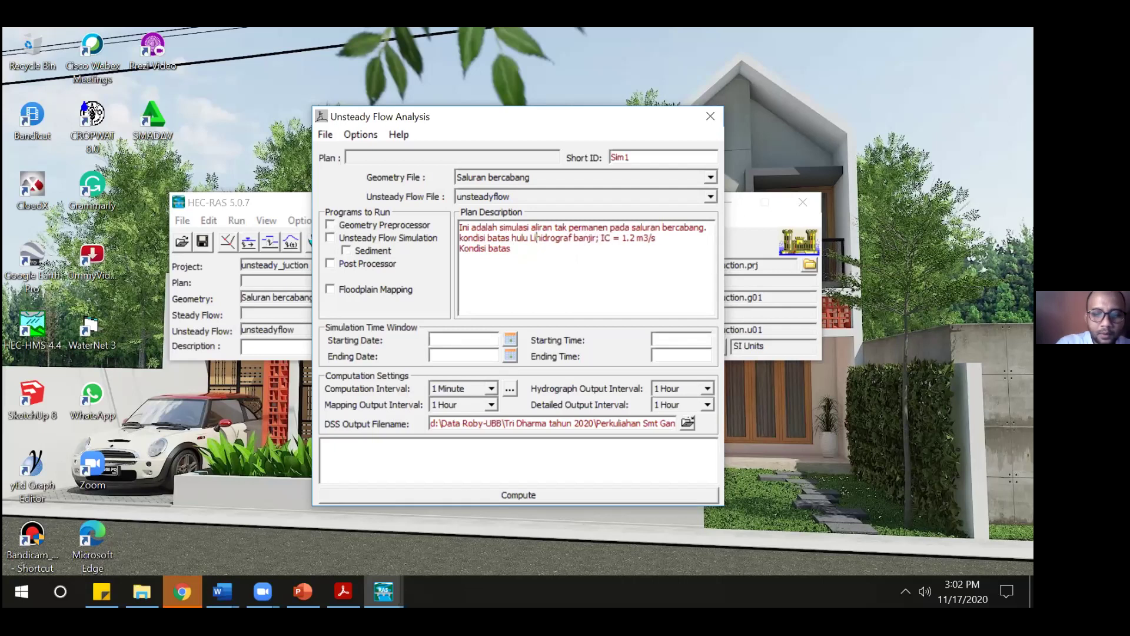
type("jati")
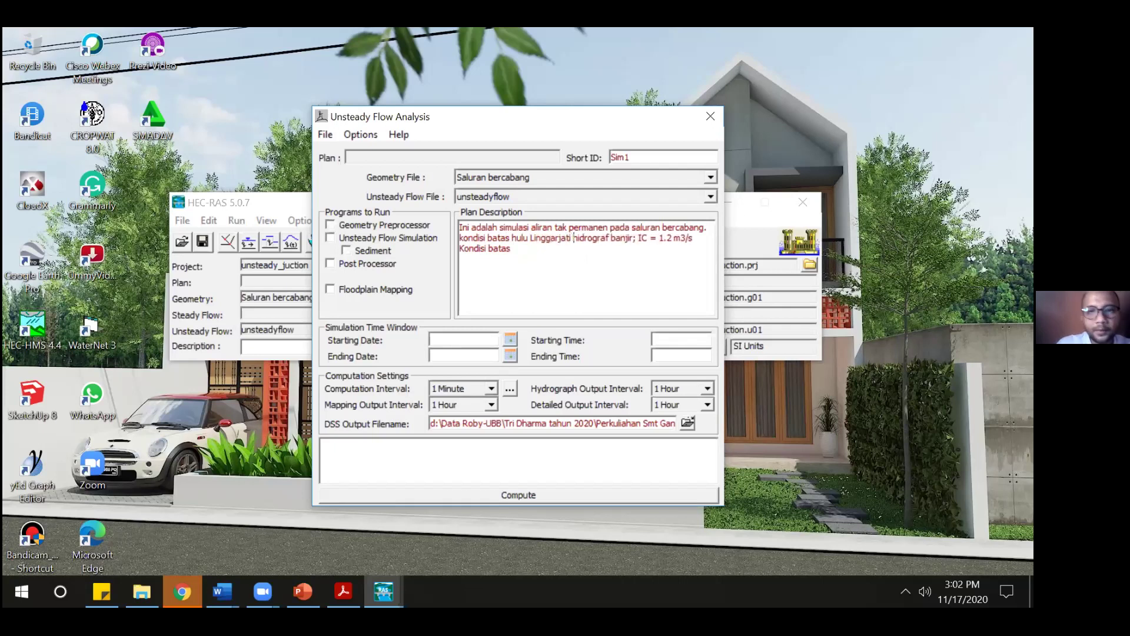
- Complete the third description line as "Kondisi batas hulu Gedung Nasional hidrograf banjir,; IC = 1.7 m3/s"
left_click(531, 252)
type("h")
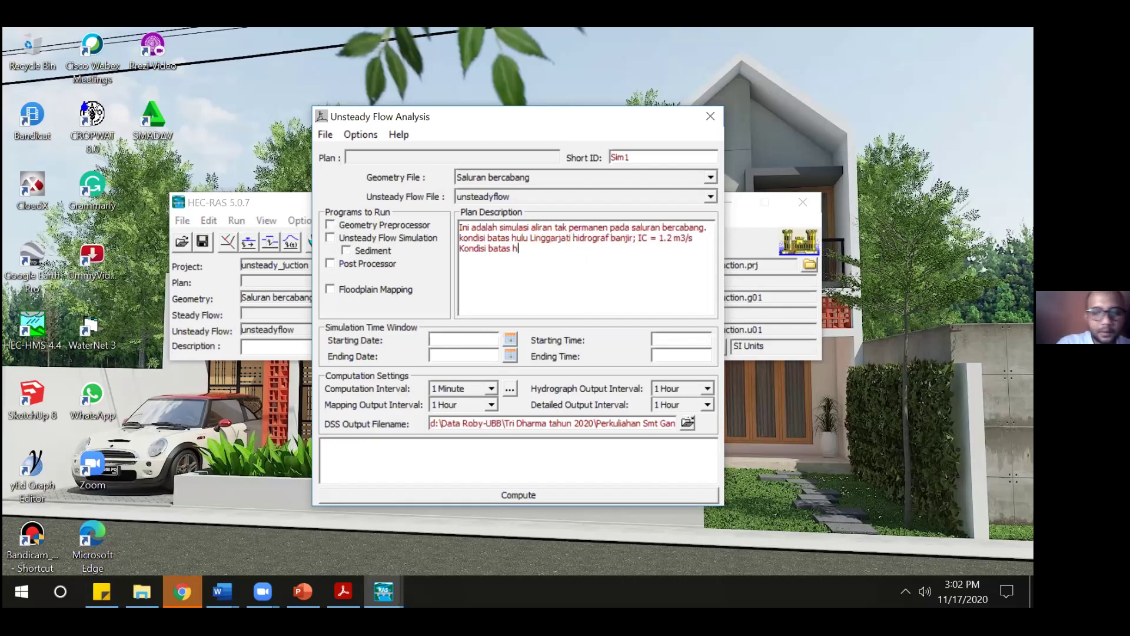
type("ulu")
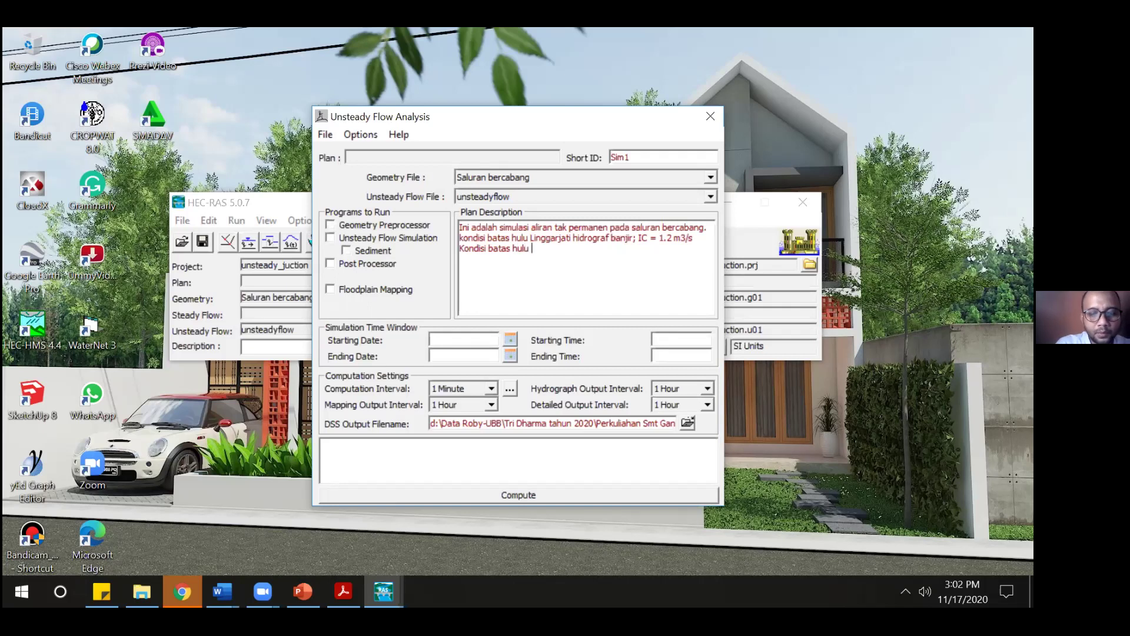
type(" Ge")
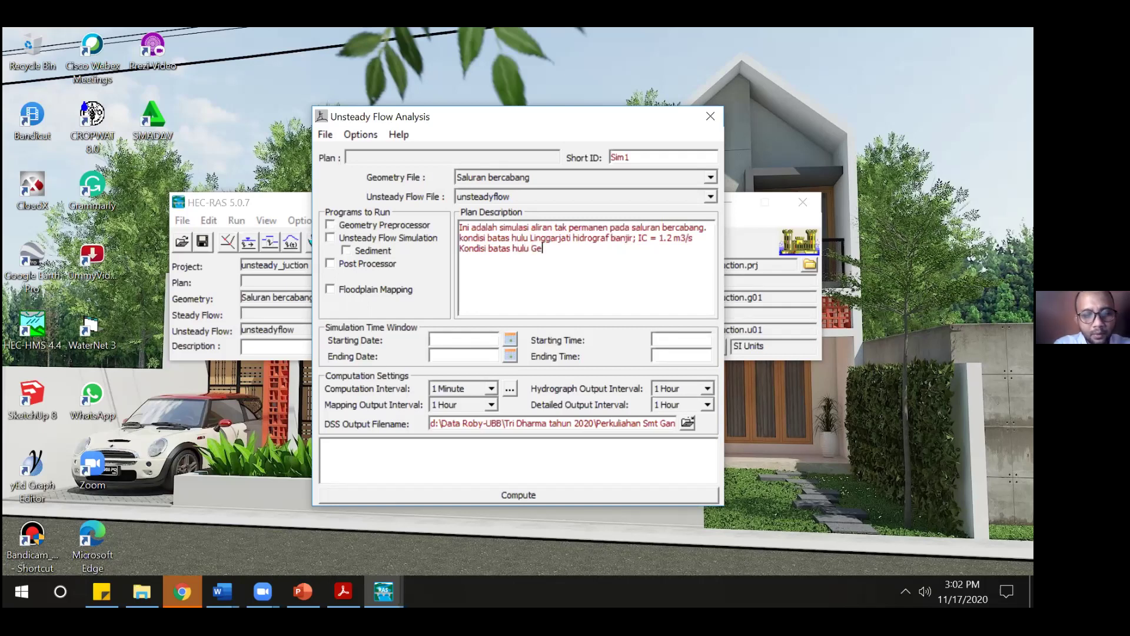
type("dung Nasion")
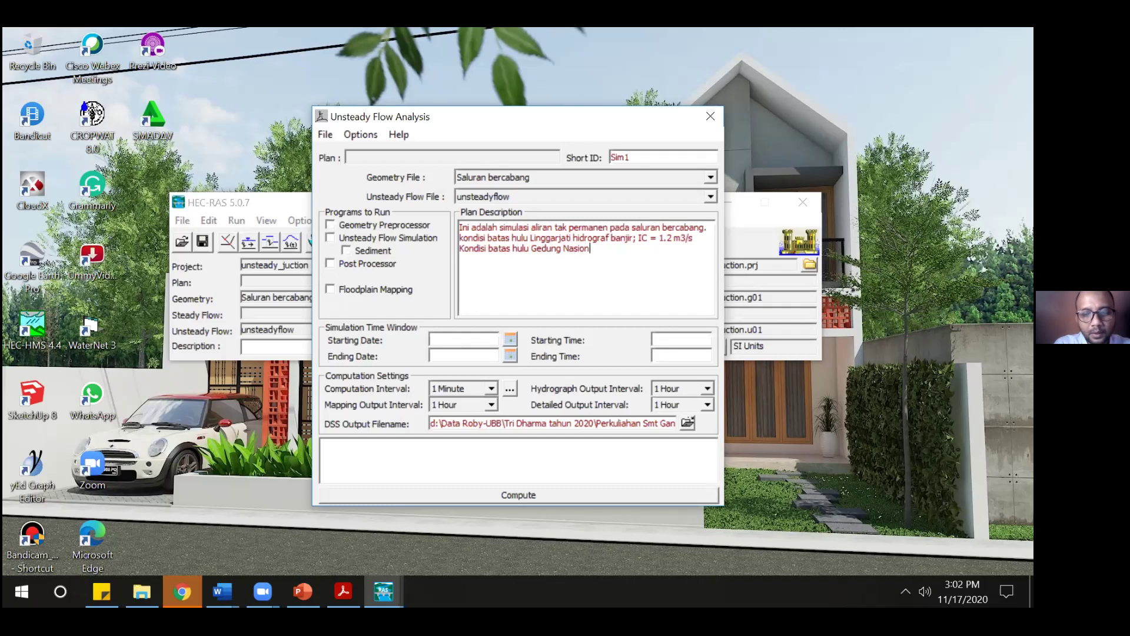
type("al hidrograf banjir,; IC = 1.7 m3/s")
key("Return")
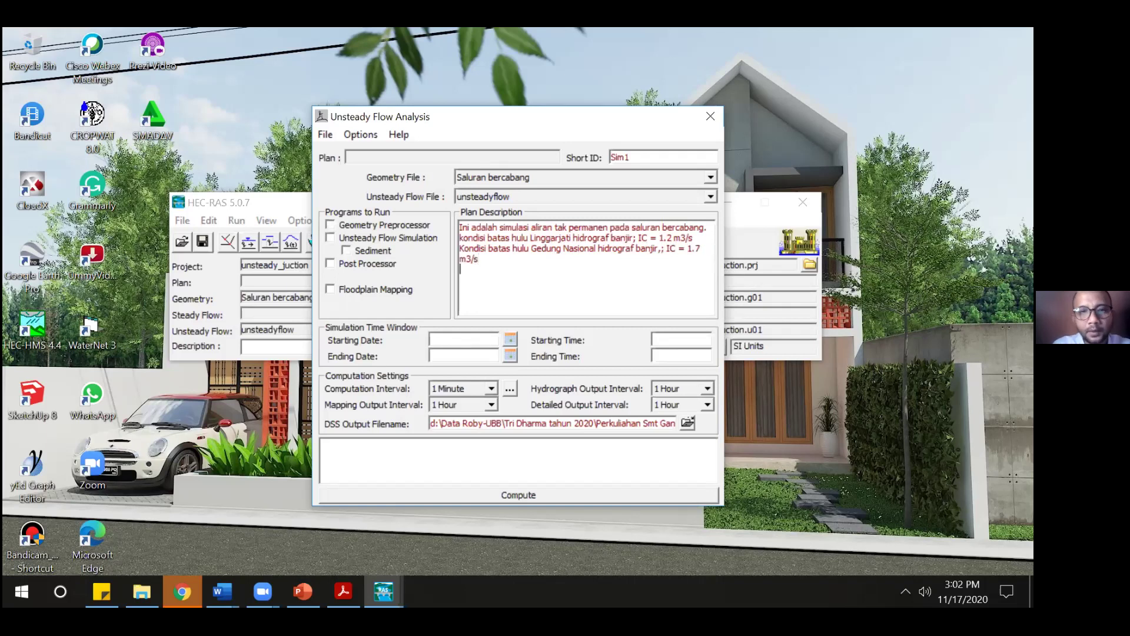
- Add the downstream boundary line "Kondisi batas hilir Rating curve; IC = 1.2 m3/s" to the plan description
type("Kondisi ")
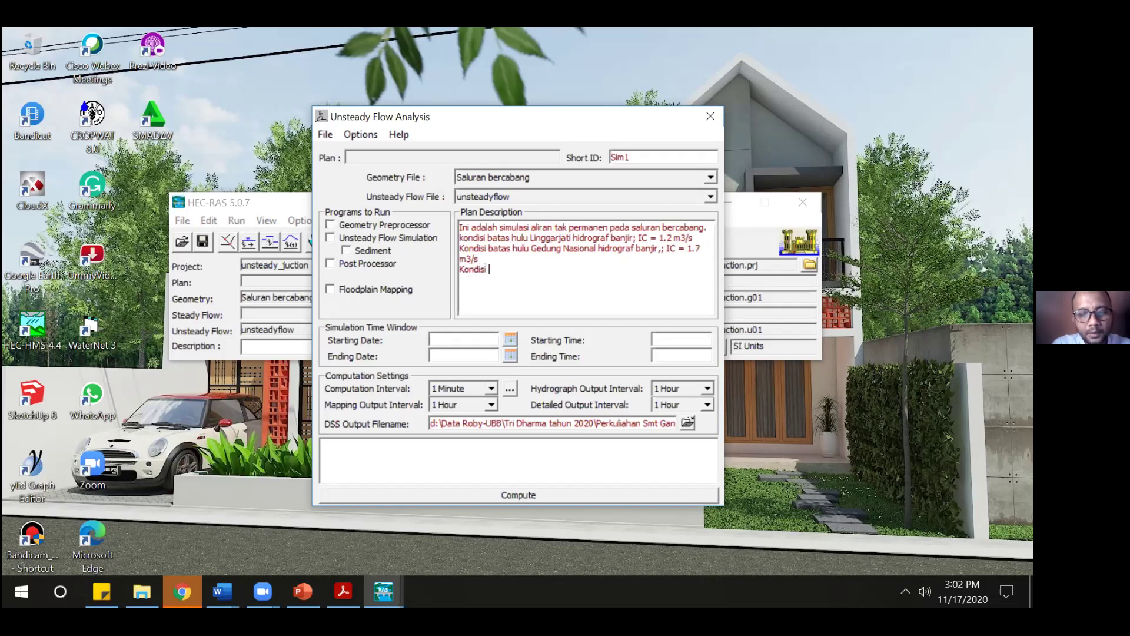
type("batas hilir")
type("Rating ciu")
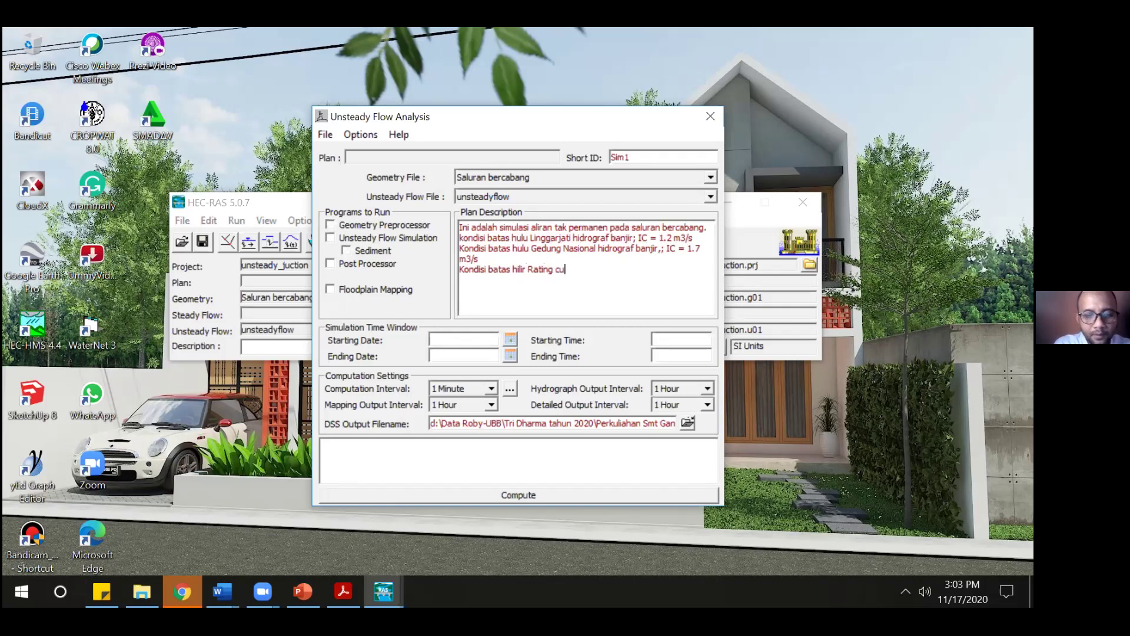
type("rve; ")
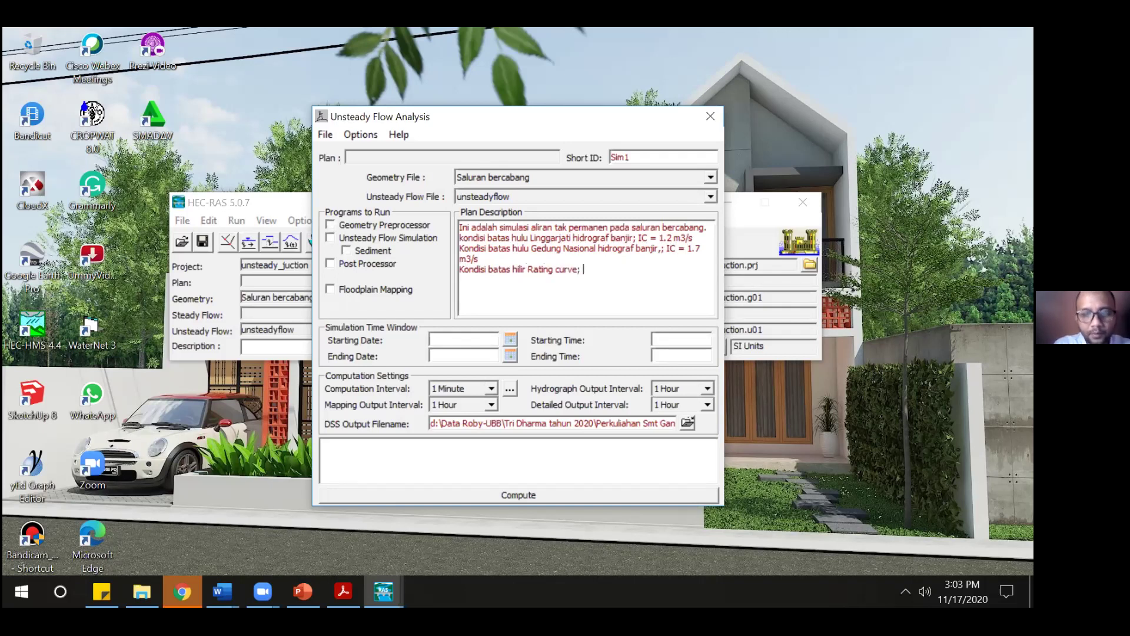
type("IC ")
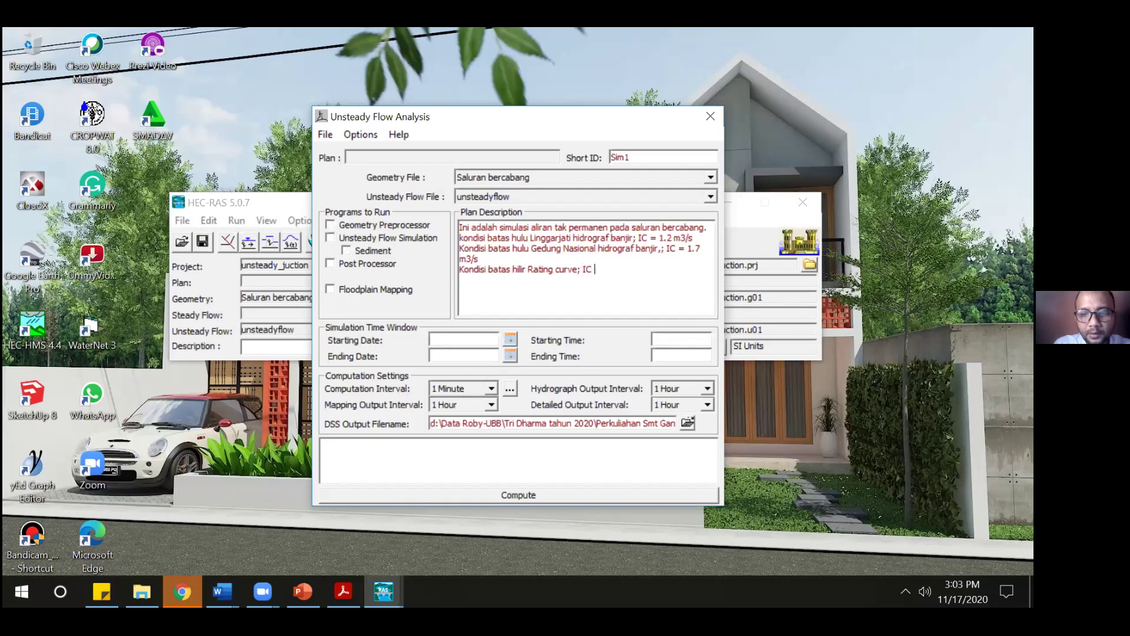
type("= 1.2")
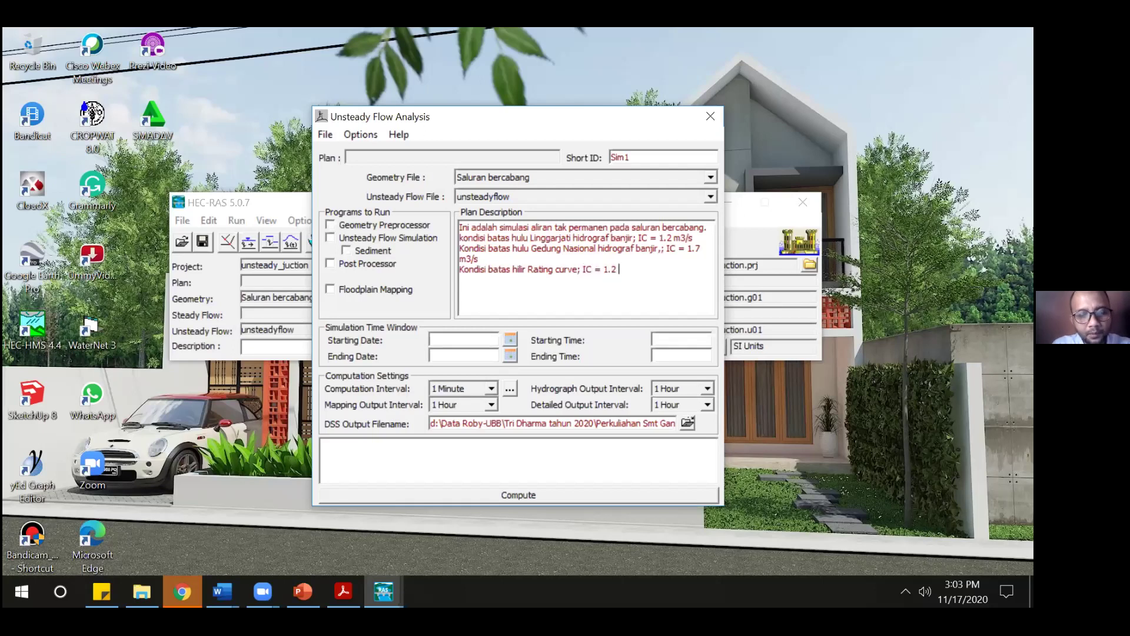
type(" m3/s")
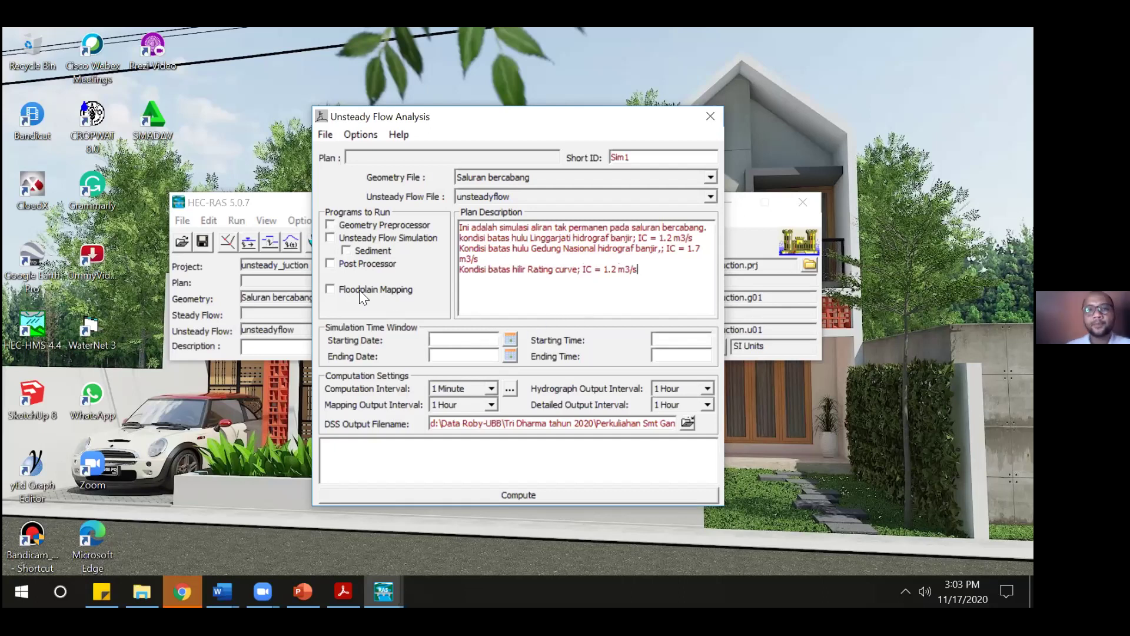
- Enable the Geometry Preprocessor, Unsteady Flow Simulation and Post Processor as programs to run
left_click(330, 224)
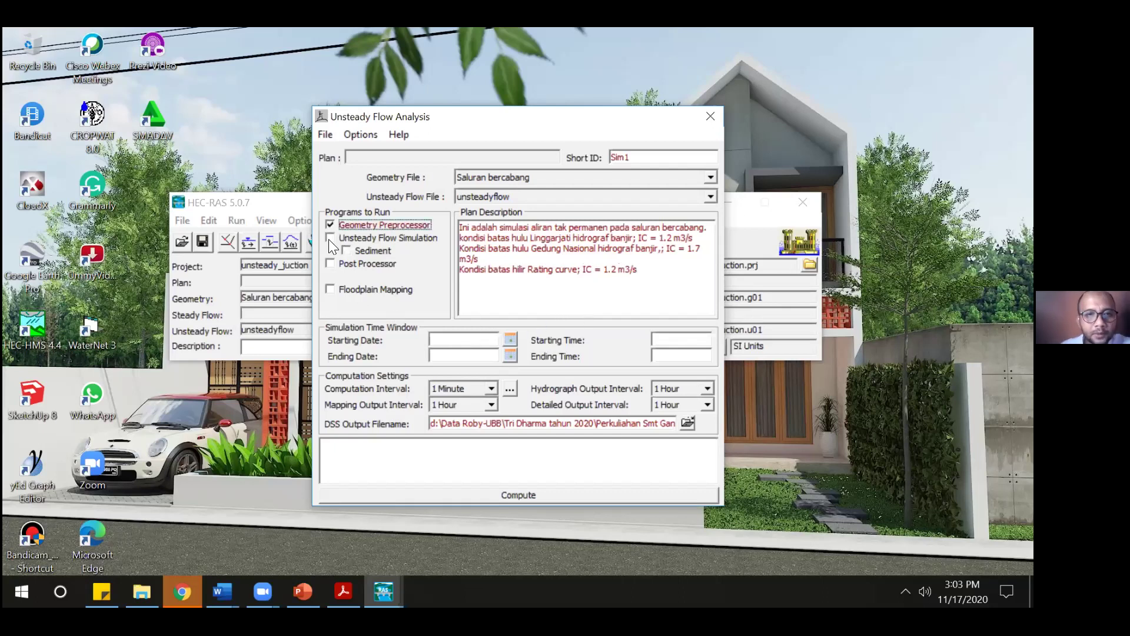
left_click(329, 238)
left_click(330, 263)
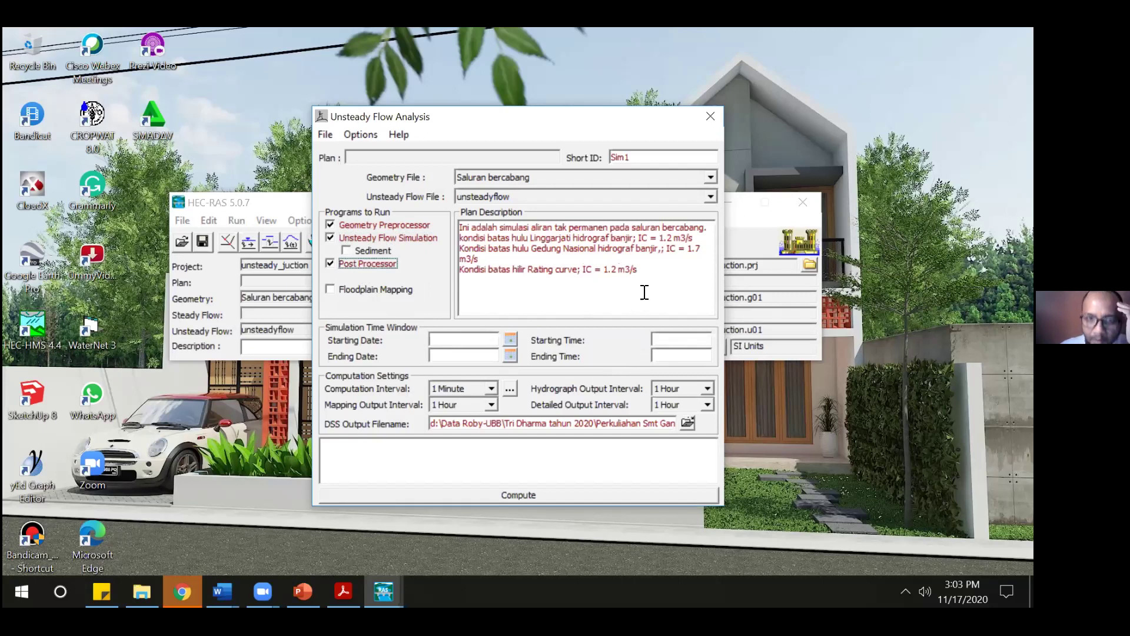
- Set the simulation's start to 17NOV2020 at 14:00
left_click(510, 340)
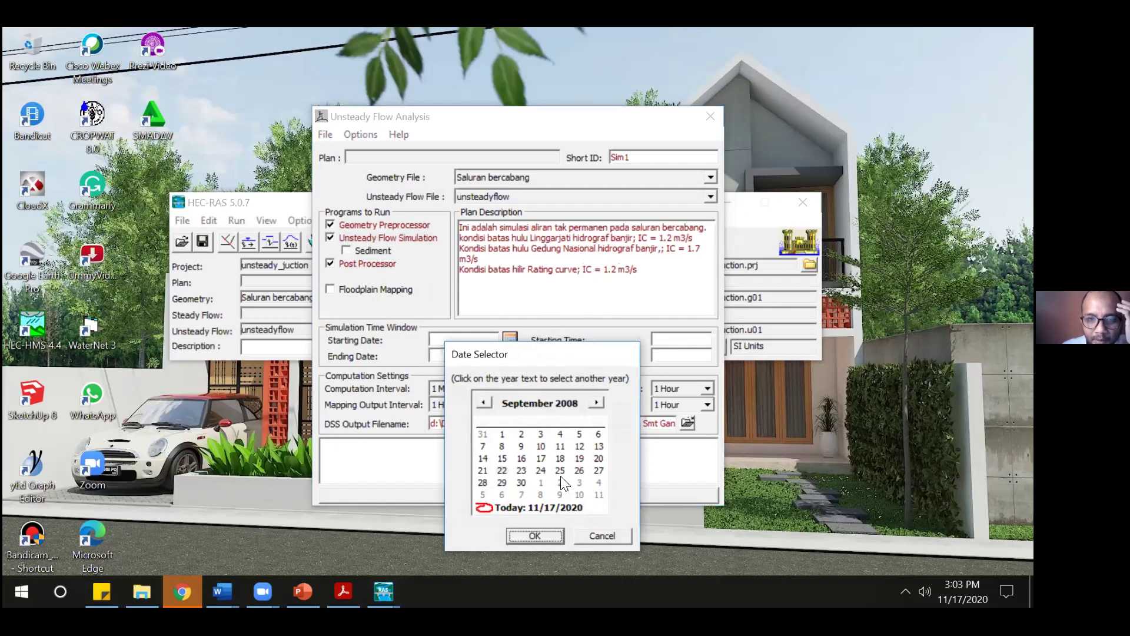
left_click(521, 510)
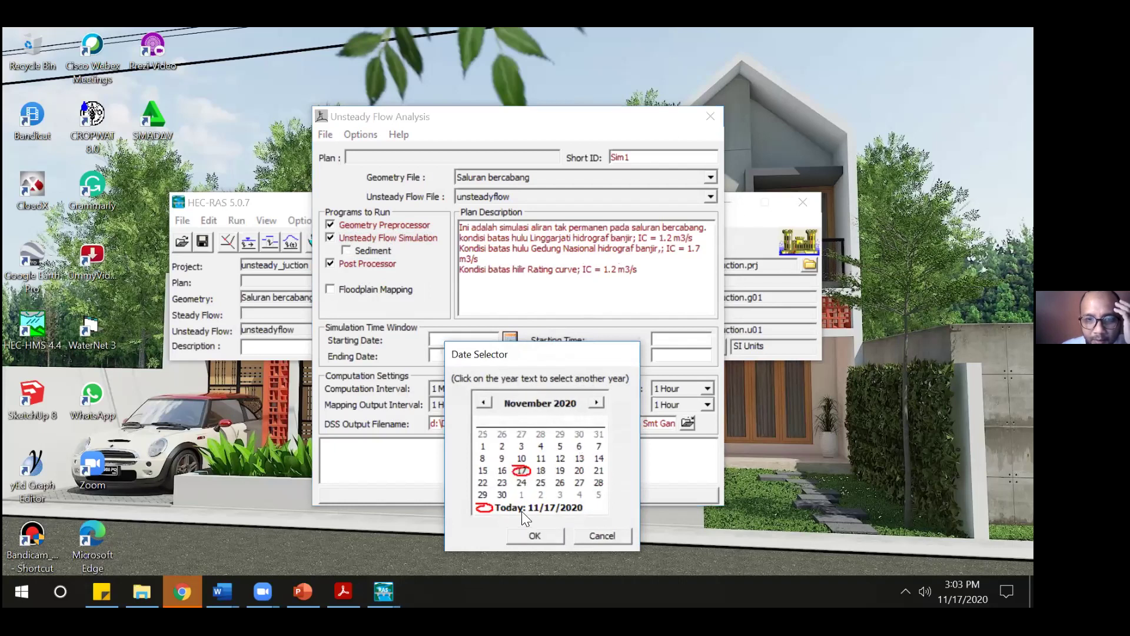
left_click(535, 535)
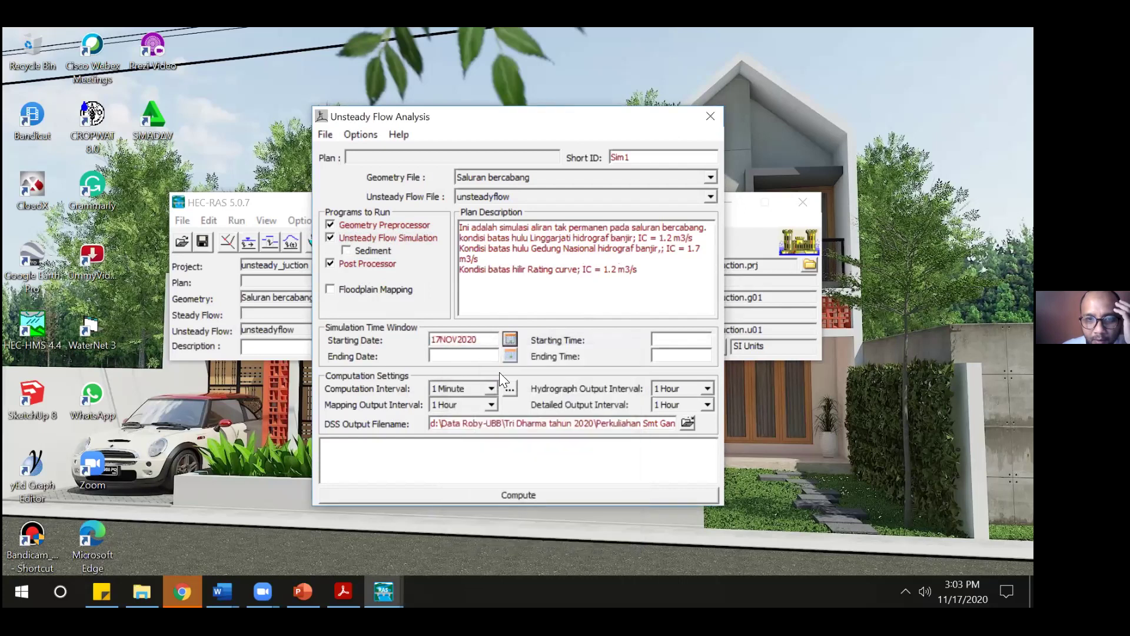
left_click(669, 338)
type("14:00")
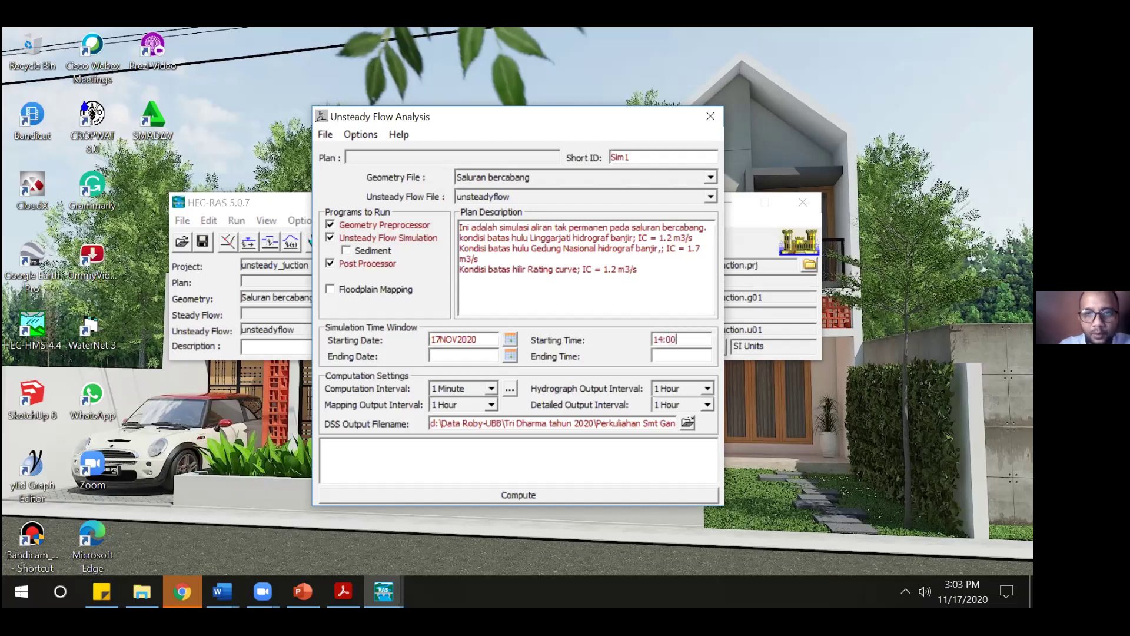
- Set the simulation's end to 17NOV2020 at 20:00
left_click(511, 357)
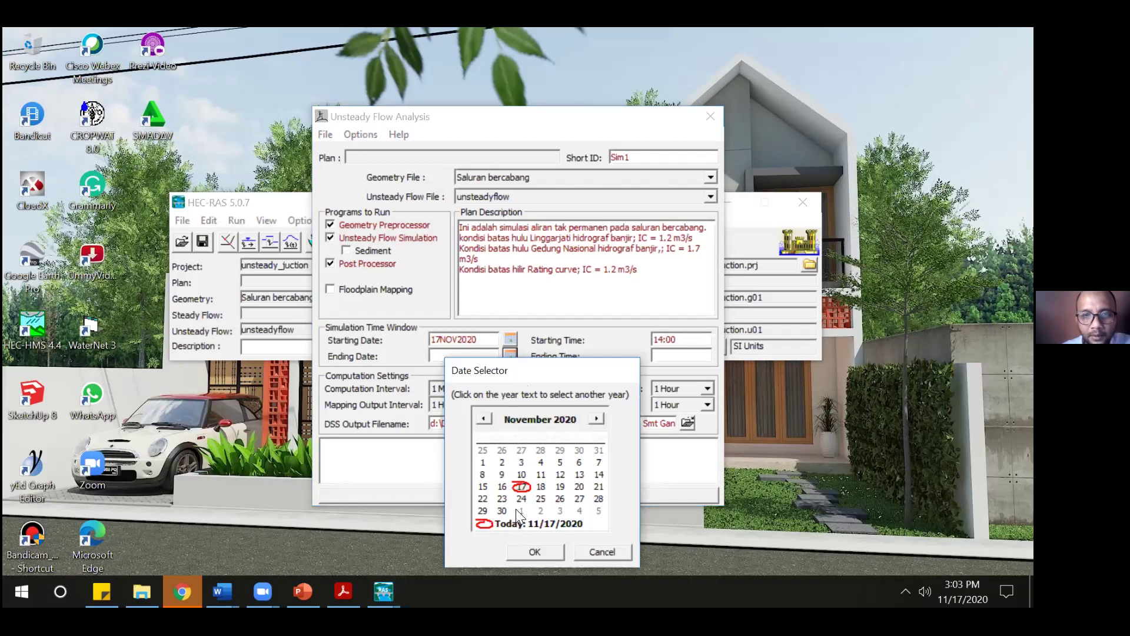
left_click(537, 552)
left_click(678, 359)
type("20:")
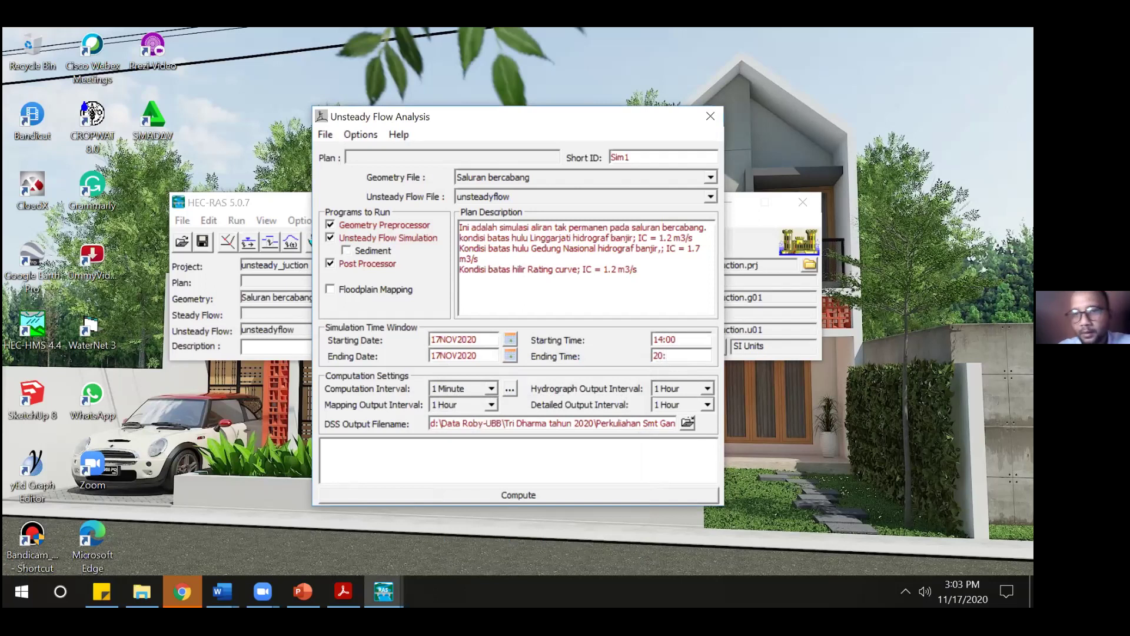
type("00")
- Set the computation interval and the hydrograph output interval to 10 Minute
left_click(491, 390)
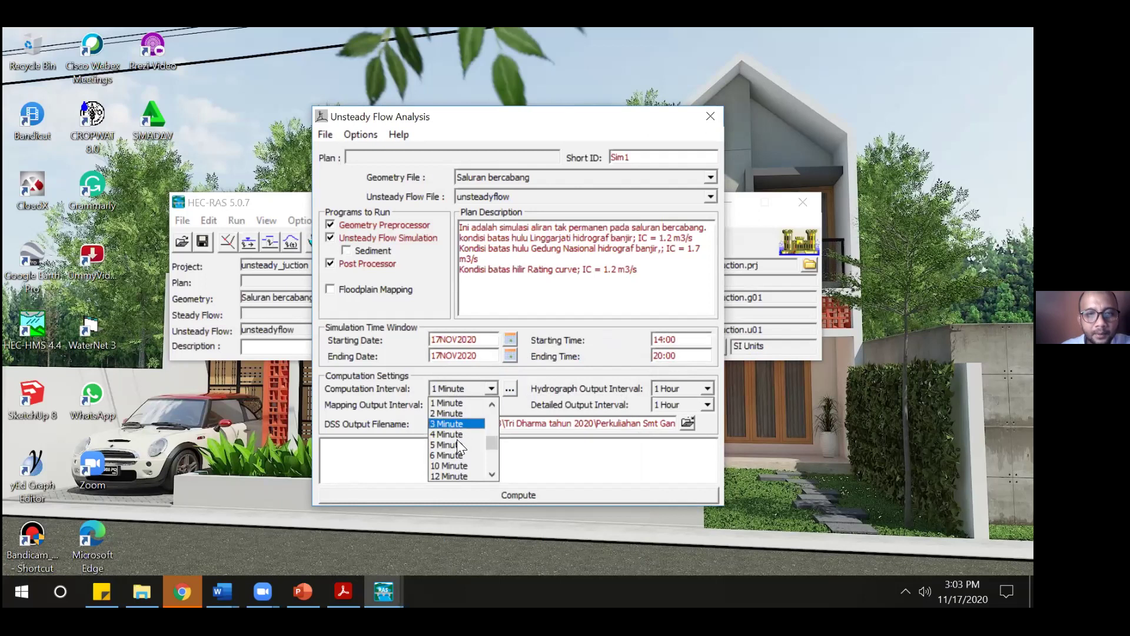
left_click(458, 467)
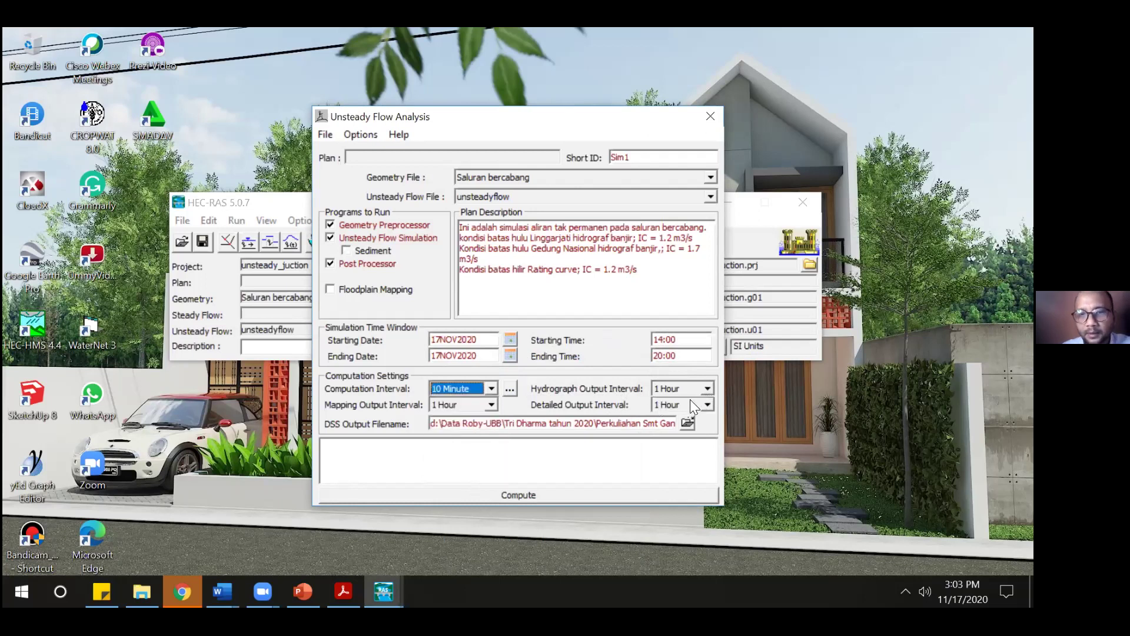
left_click(707, 390)
left_click_drag(706, 450, 704, 437)
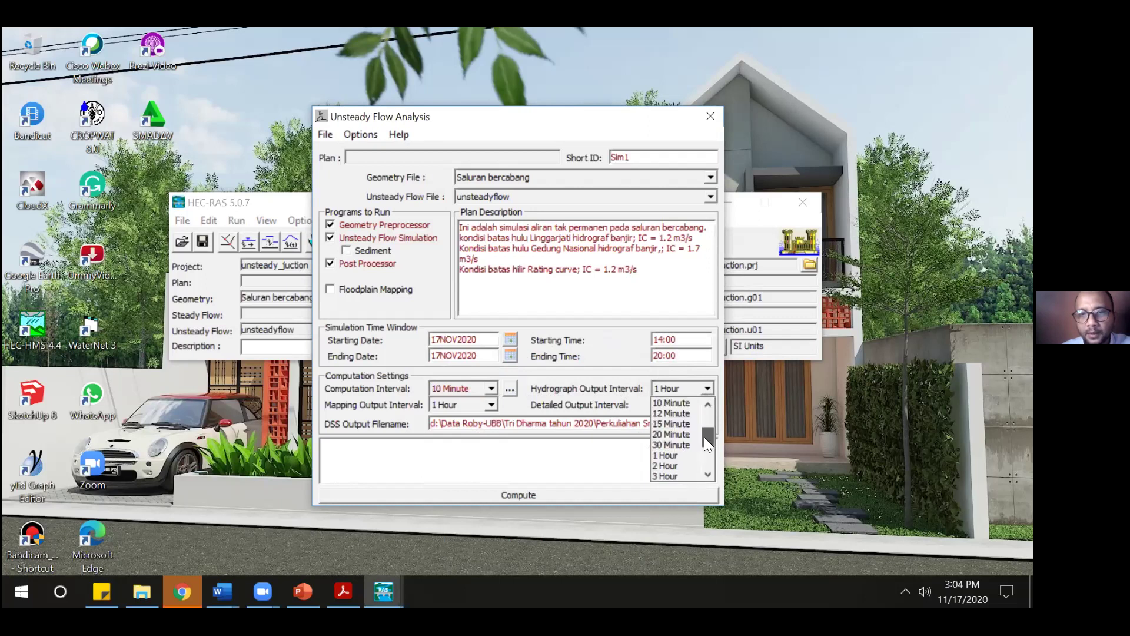
left_click(680, 402)
- Set the mapping output interval and the detailed output interval to 10 Minute
left_click(492, 403)
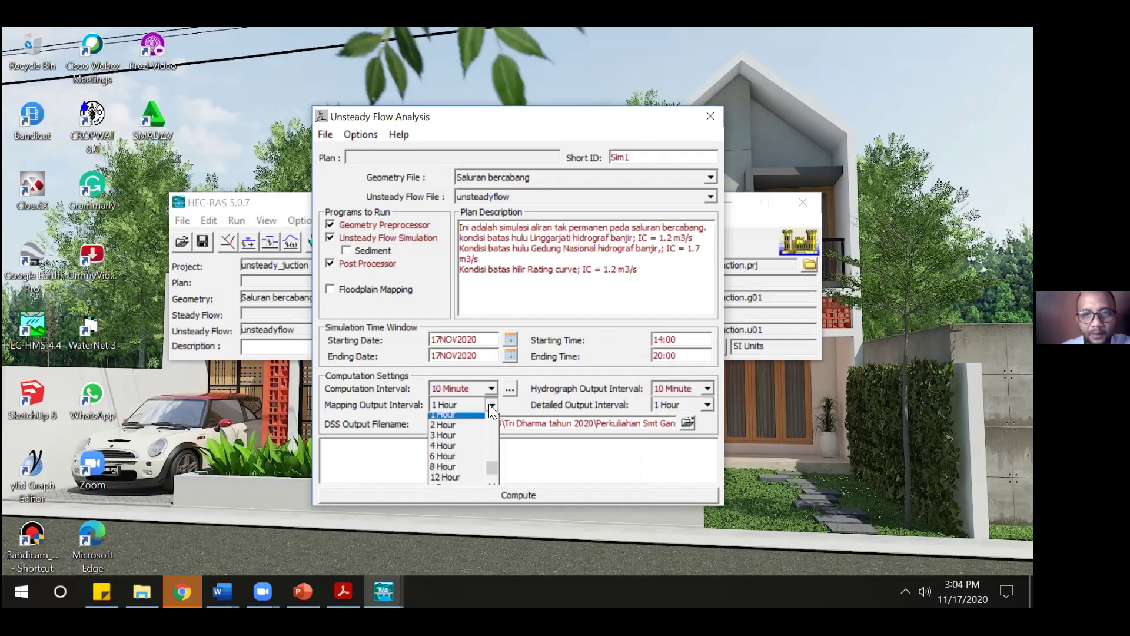
scroll(465, 432, "up", 10)
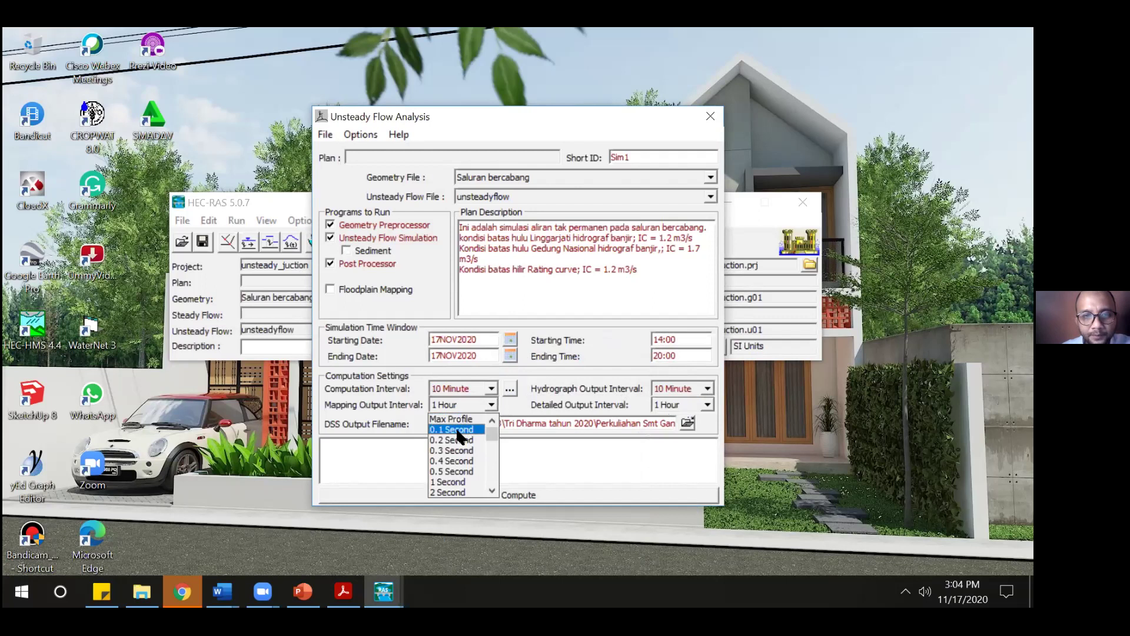
scroll(462, 464, "down", 8)
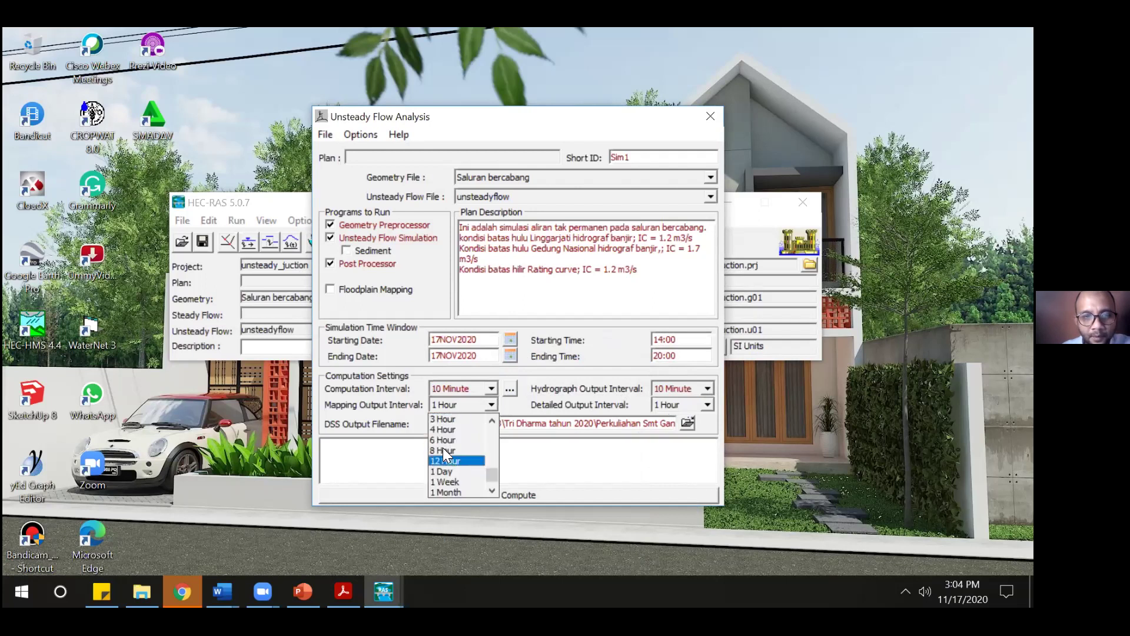
scroll(450, 427, "up", 1)
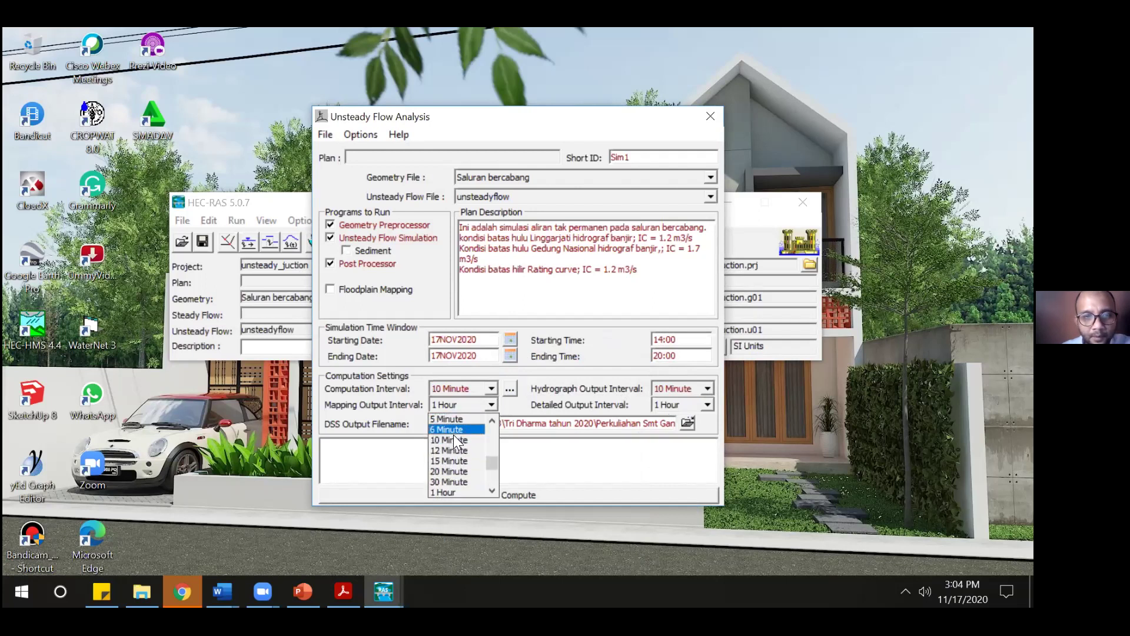
left_click(453, 436)
left_click(706, 405)
scroll(693, 442, "up", 2)
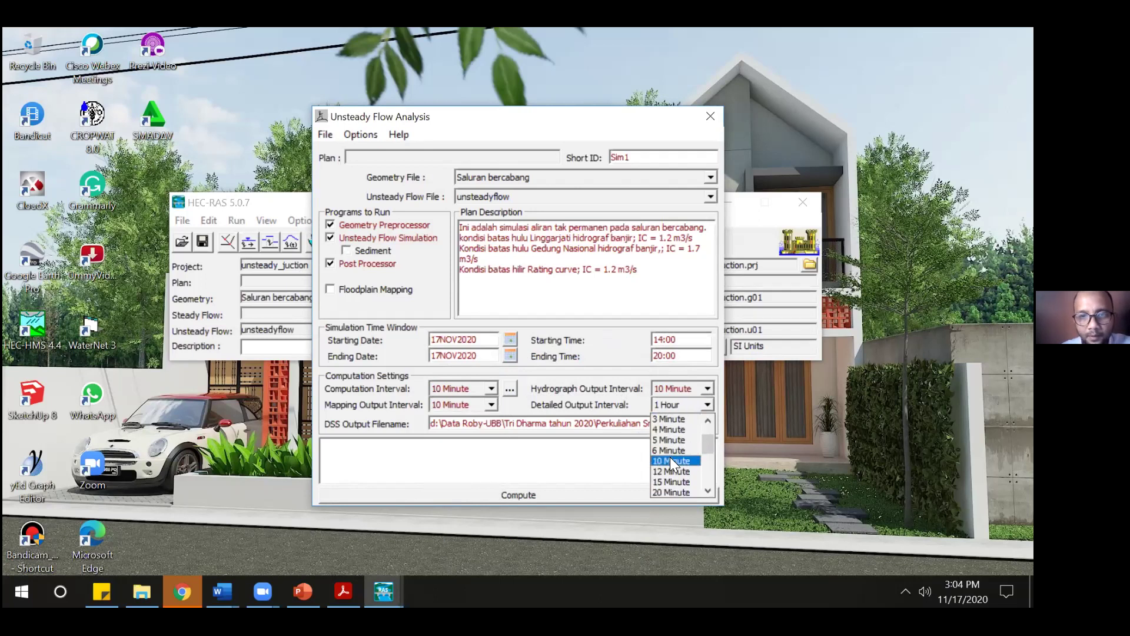
left_click(670, 461)
- Add the line "Simulasi dengan interval 10 menit." to the end of the plan description, after a blank line
left_click(677, 284)
key("Return")
key("Return")
type("Simula")
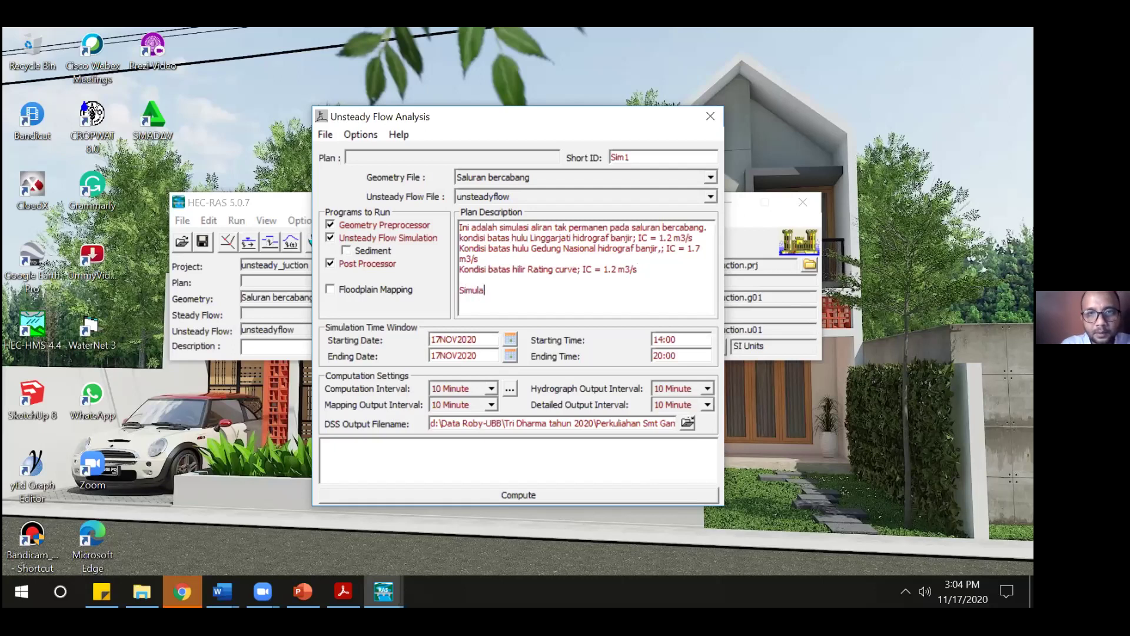
type("si dengan ")
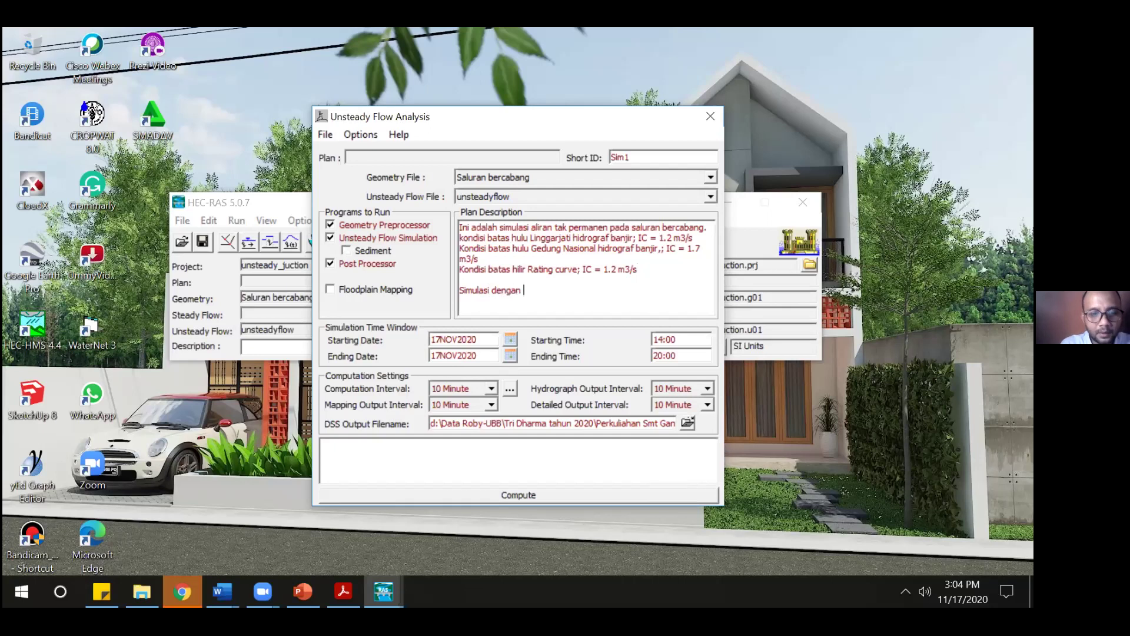
type("interval 10 me")
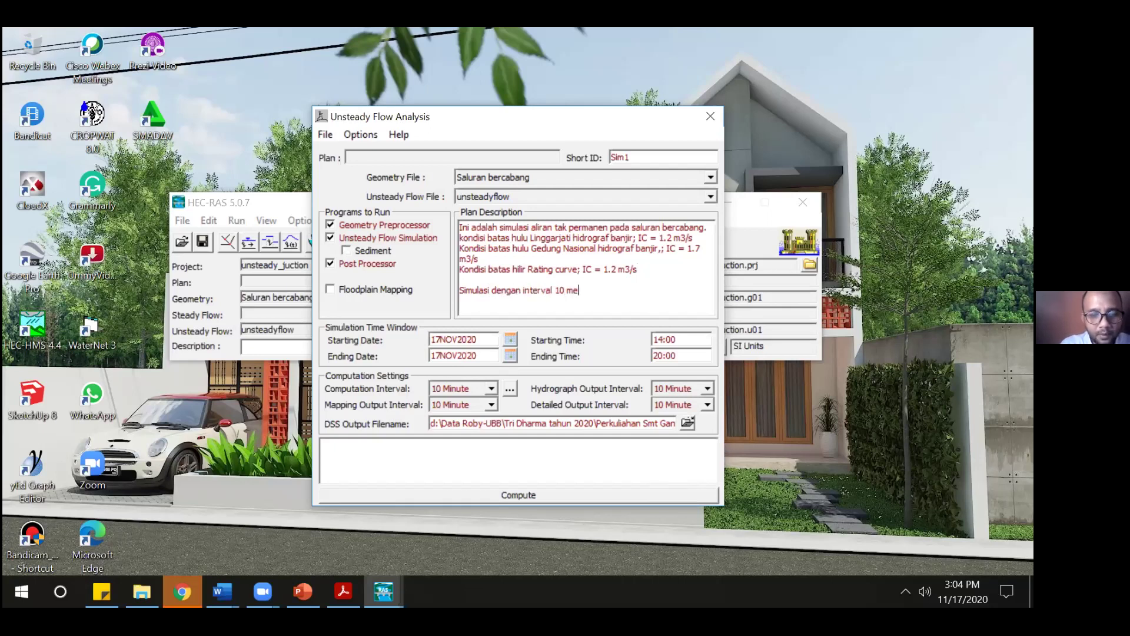
type("nit.")
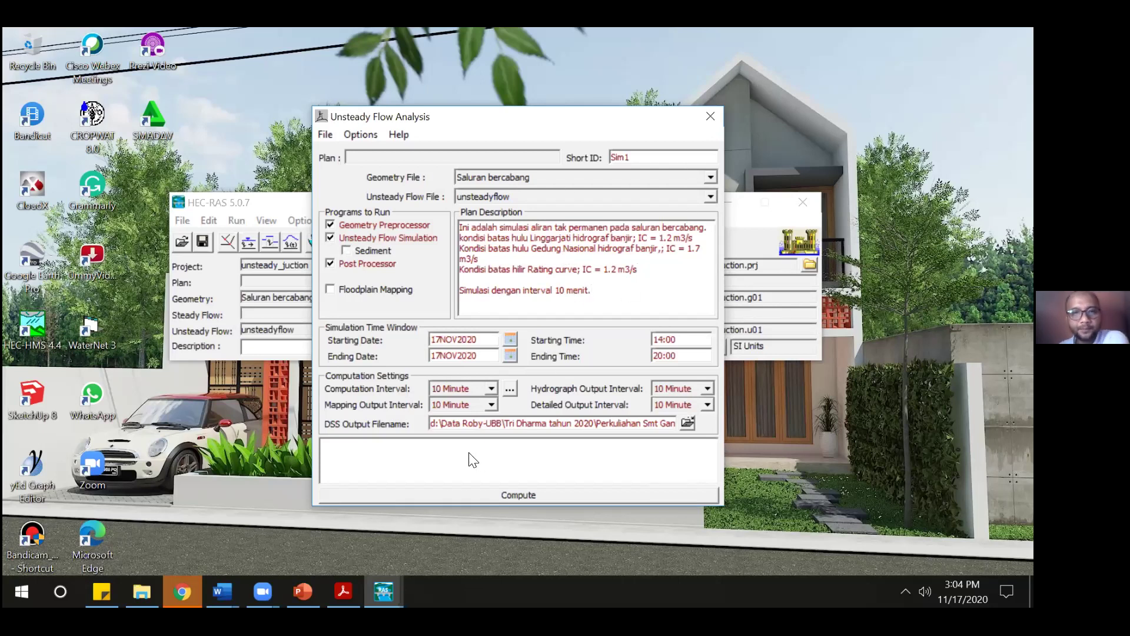
- Save the plan with the title Sim1 in the Latihan6_cabang folder and accept Sim1 as its short identifier
left_click(320, 136)
left_click(385, 187)
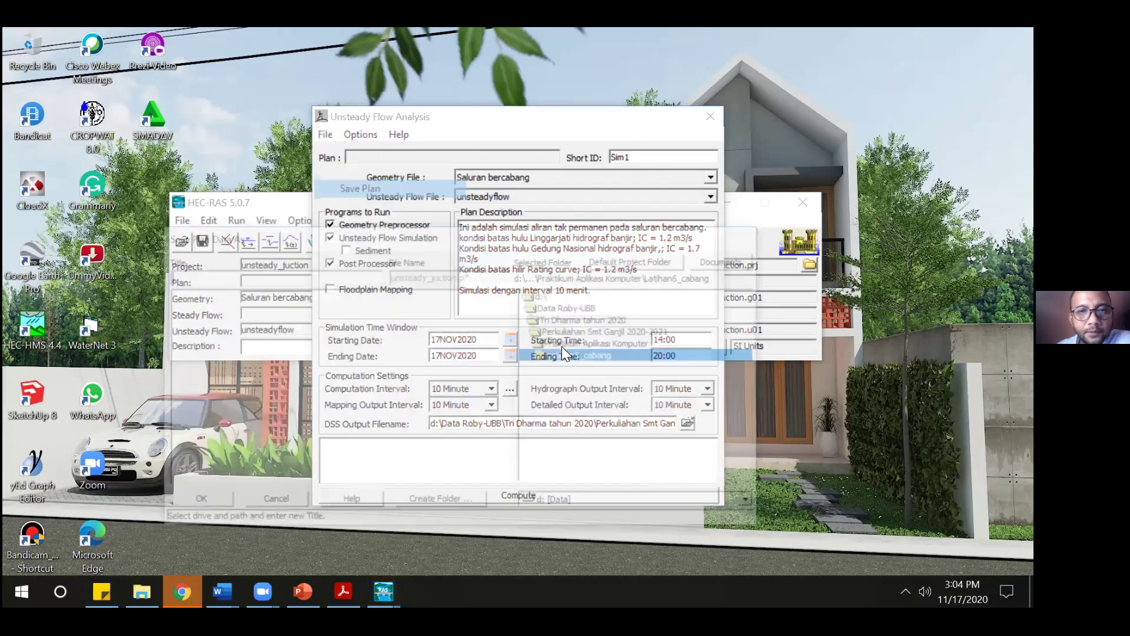
type("Sim1")
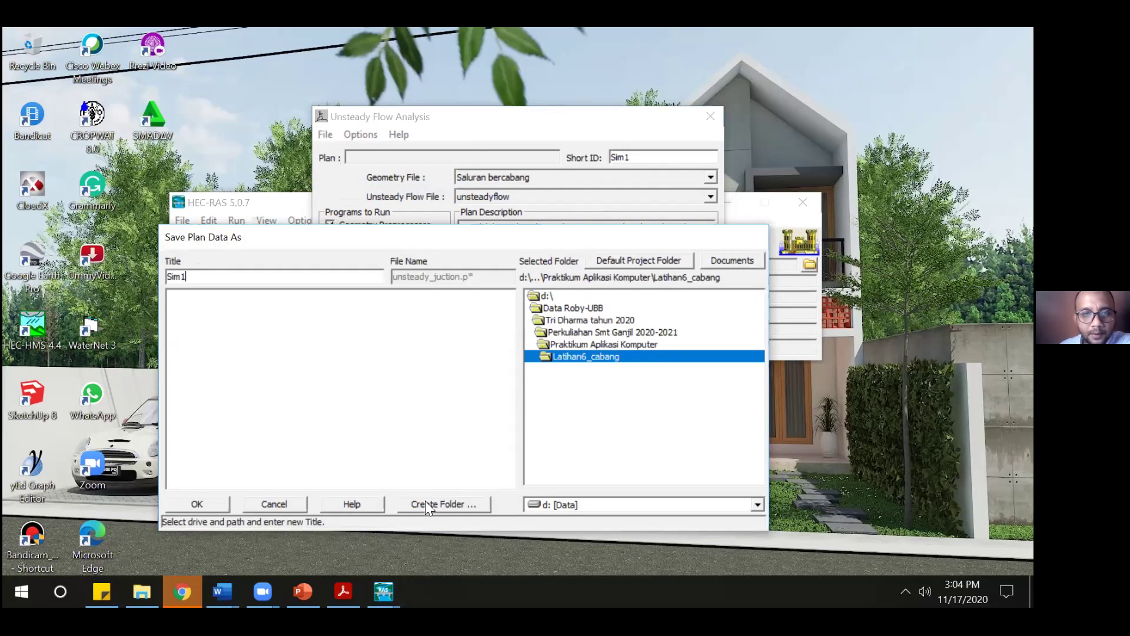
left_click(197, 503)
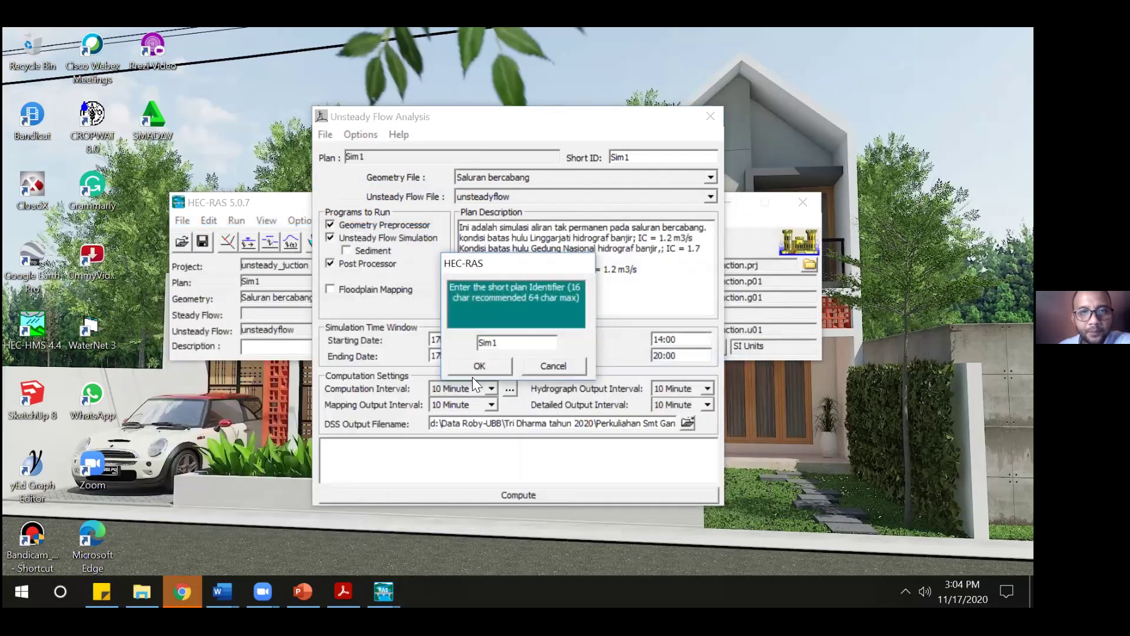
left_click(483, 365)
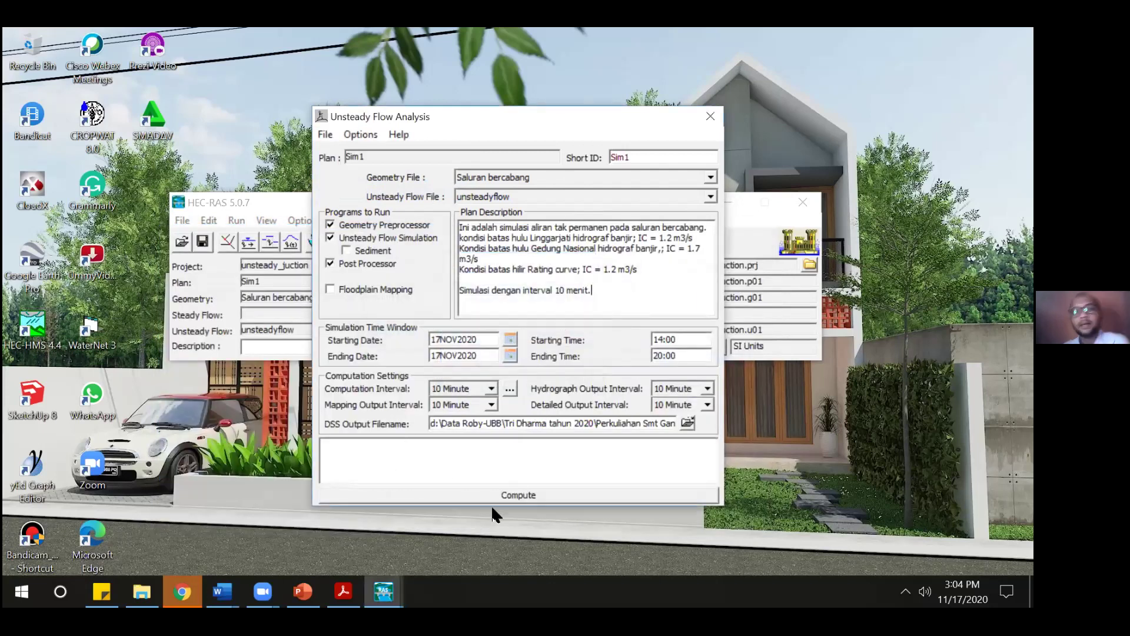
- Compute the unsteady flow plan, review the computation messages, and close the computation and analysis windows
left_click(510, 495)
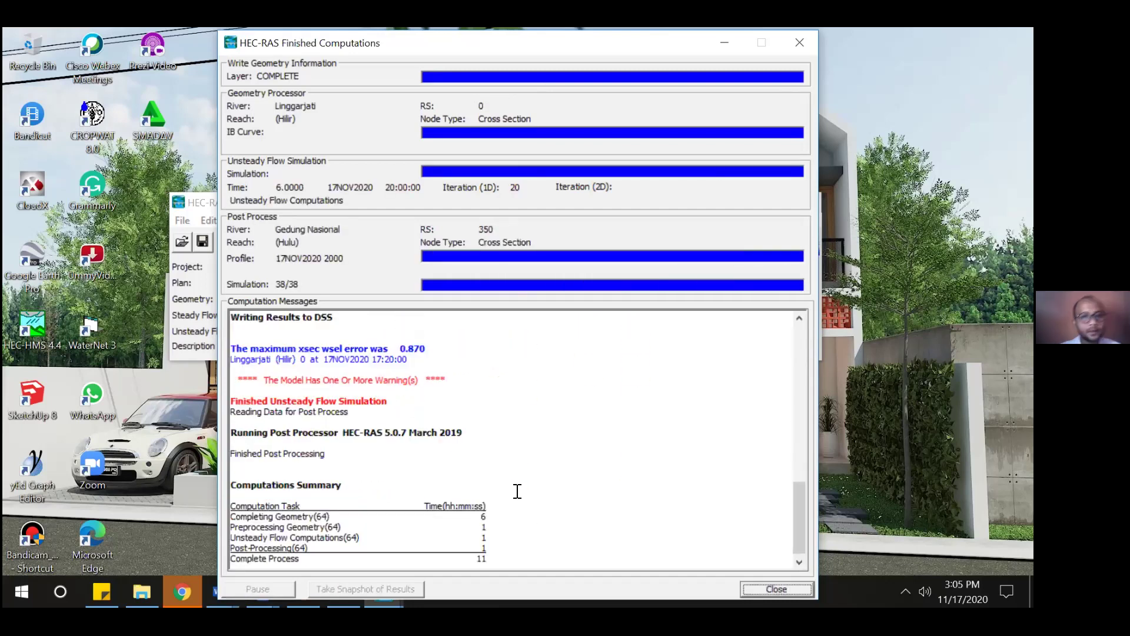
scroll(546, 472, "up", 3)
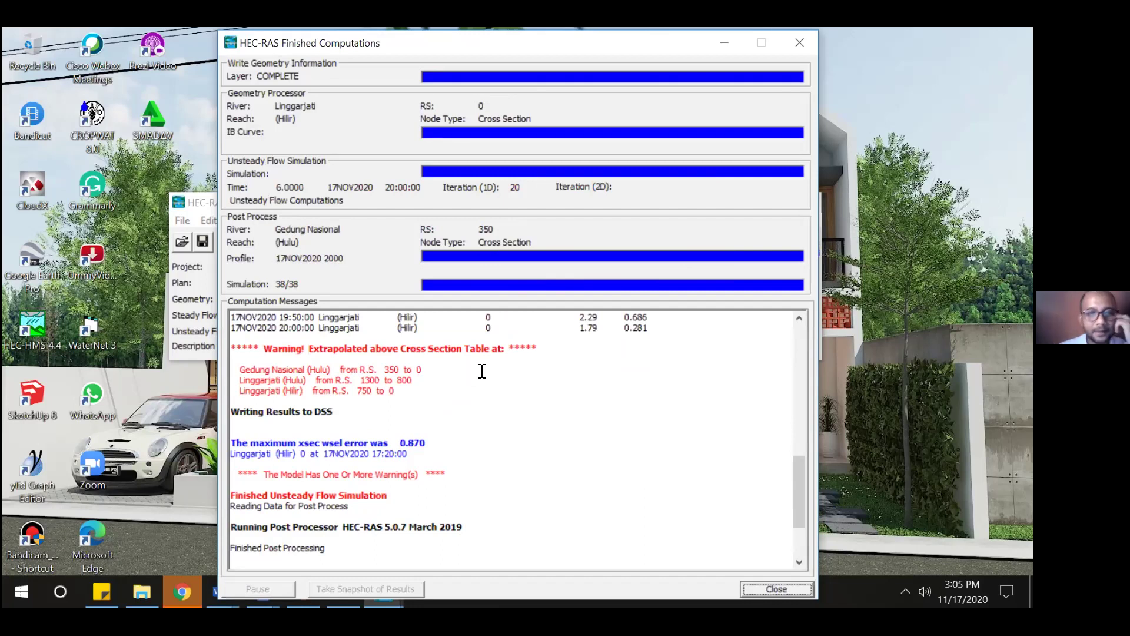
scroll(547, 454, "down", 1)
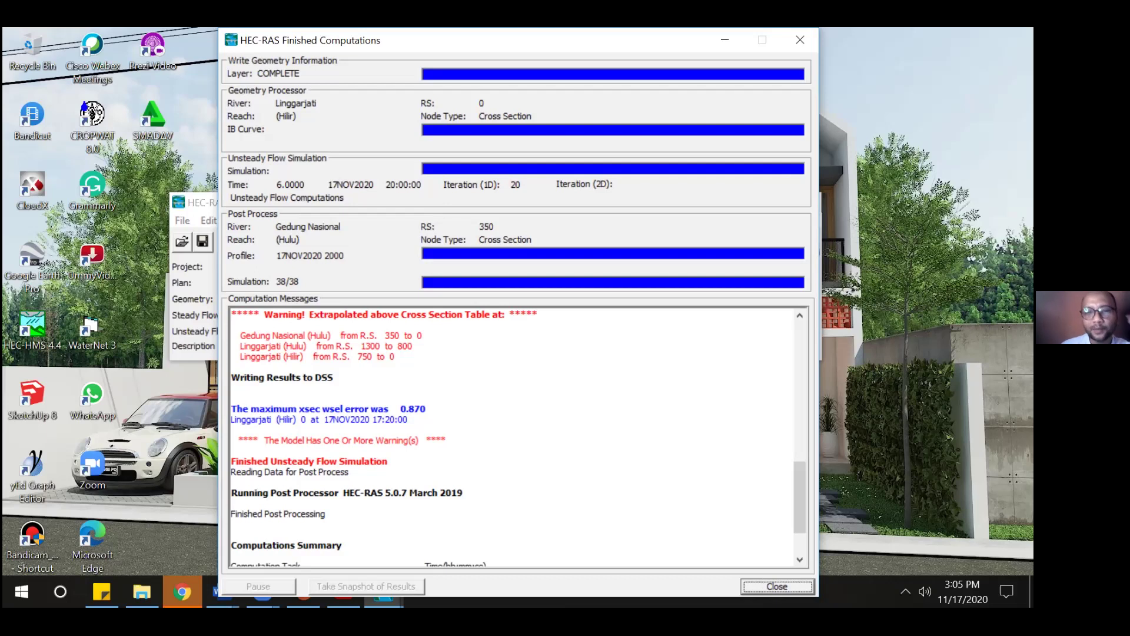
left_click(777, 587)
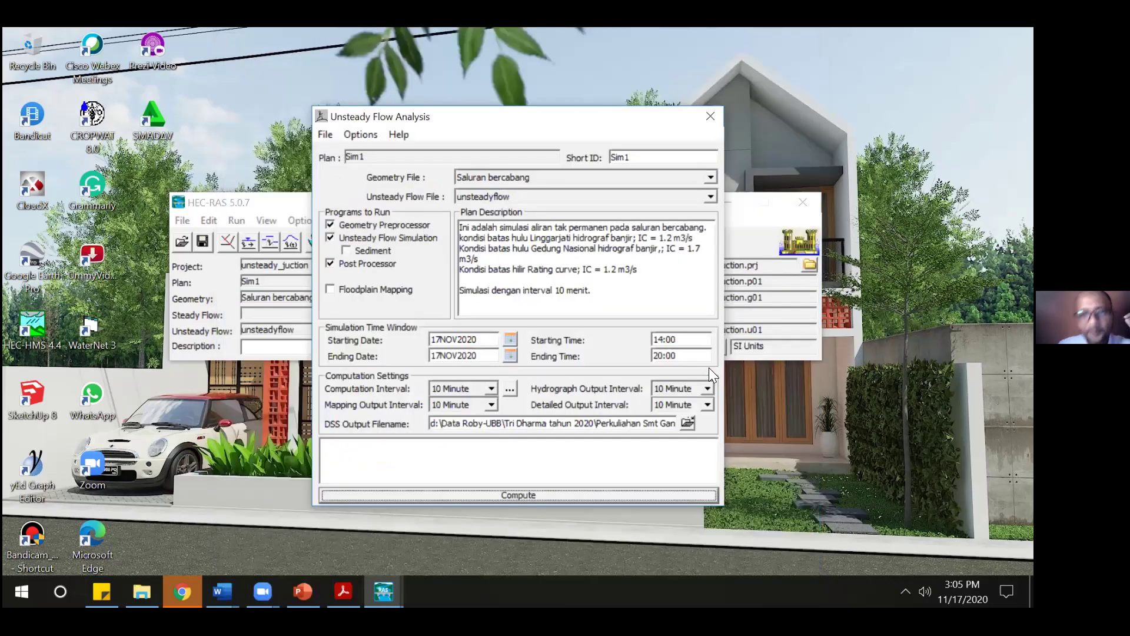
left_click(711, 116)
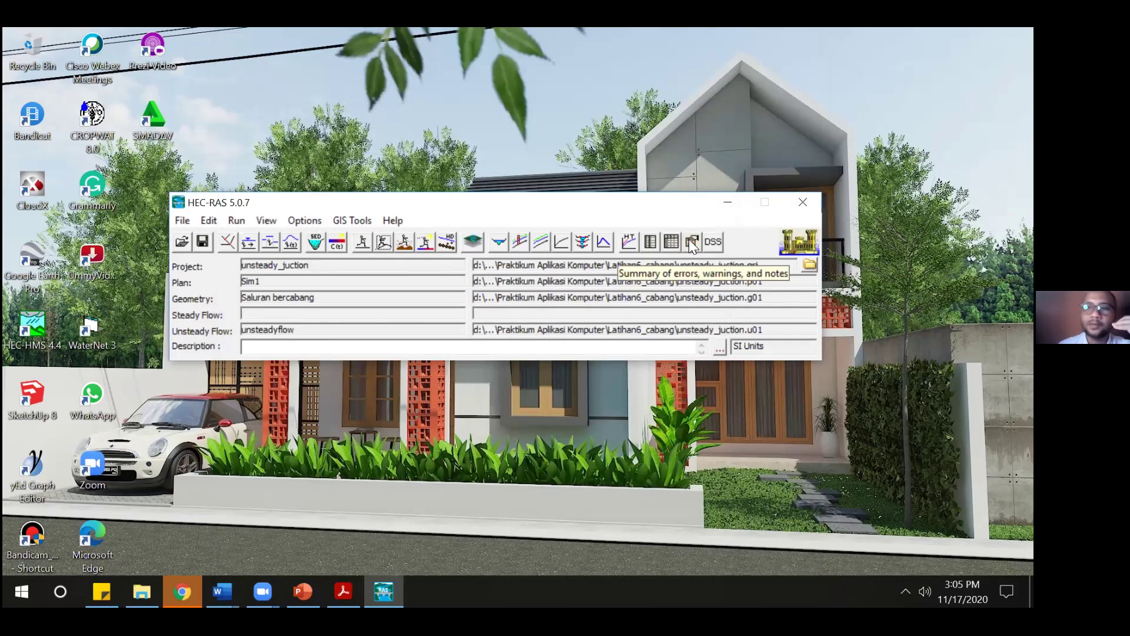
- Open the summary of errors, warnings and notes and examine Linggarjati (Hilir) from Max WS through the early profiles up to 17NOV2020 1430
left_click(691, 241)
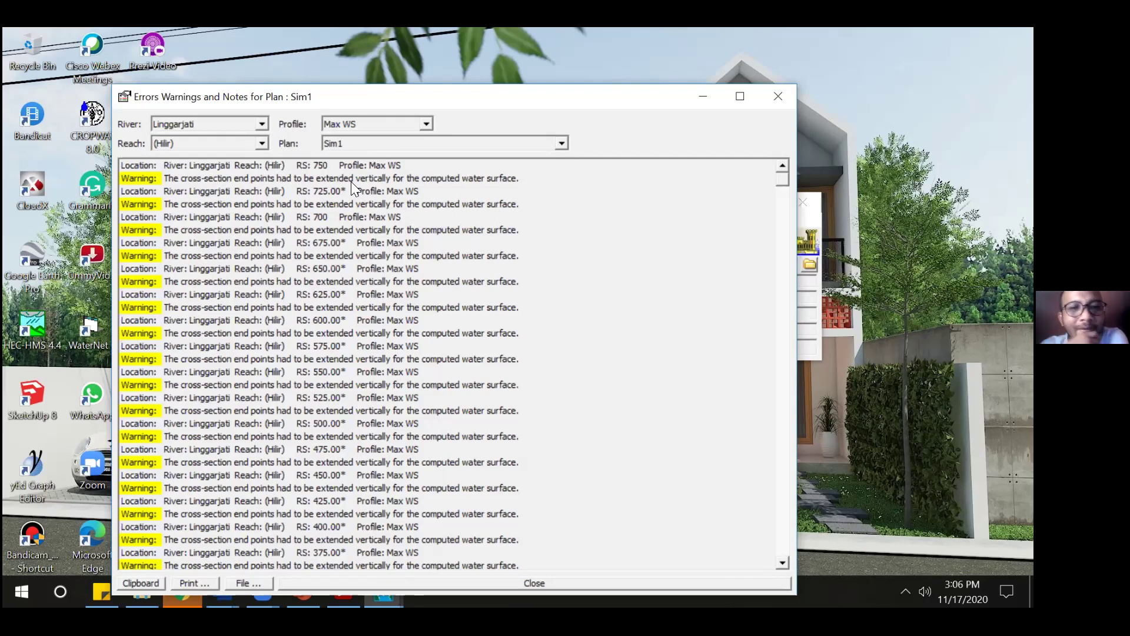
left_click(425, 123)
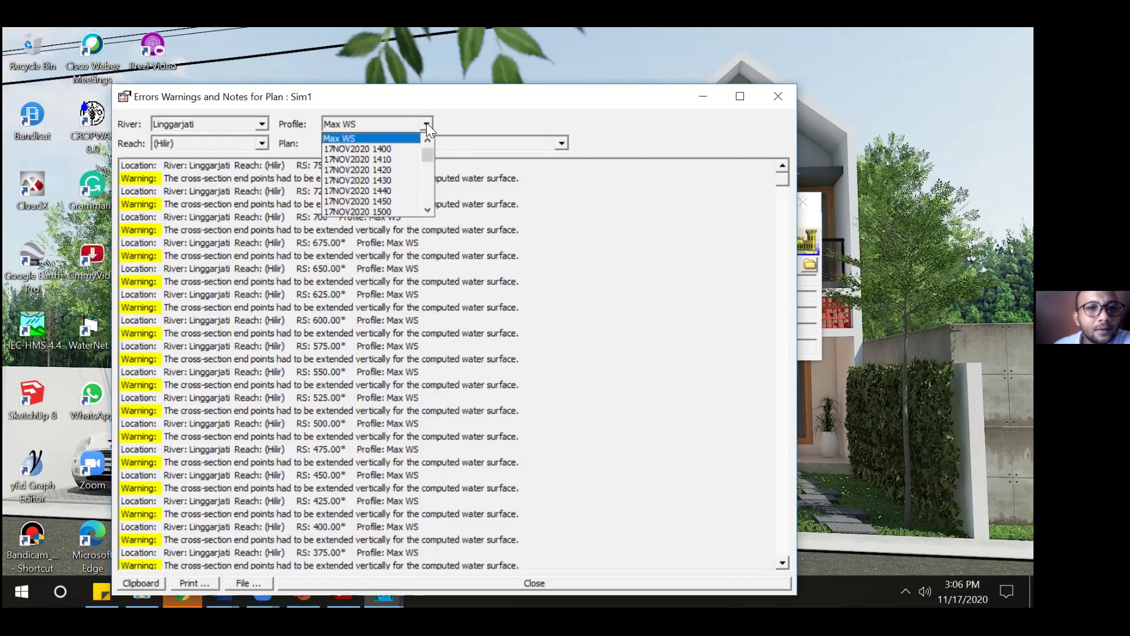
left_click(398, 150)
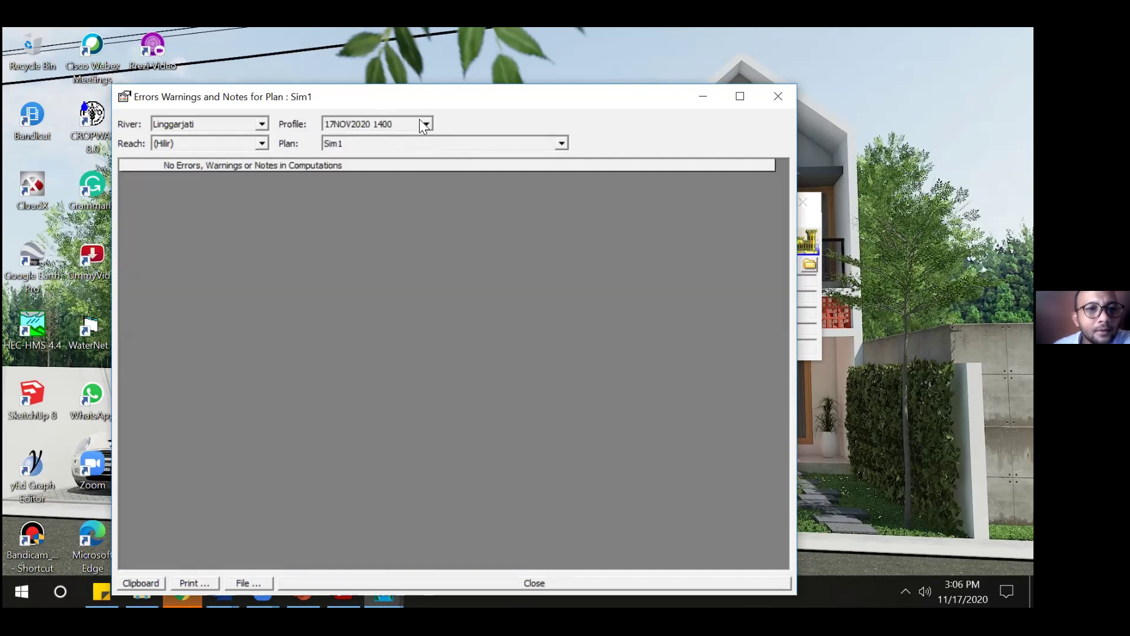
left_click(424, 123)
left_click(398, 147)
left_click(424, 125)
left_click(398, 159)
- Examine the warnings for Linggarjati (Hilir) at the profiles 17NOV2020 1850, 1950 and 2000
left_click(426, 124)
left_click_drag(428, 144, 426, 187)
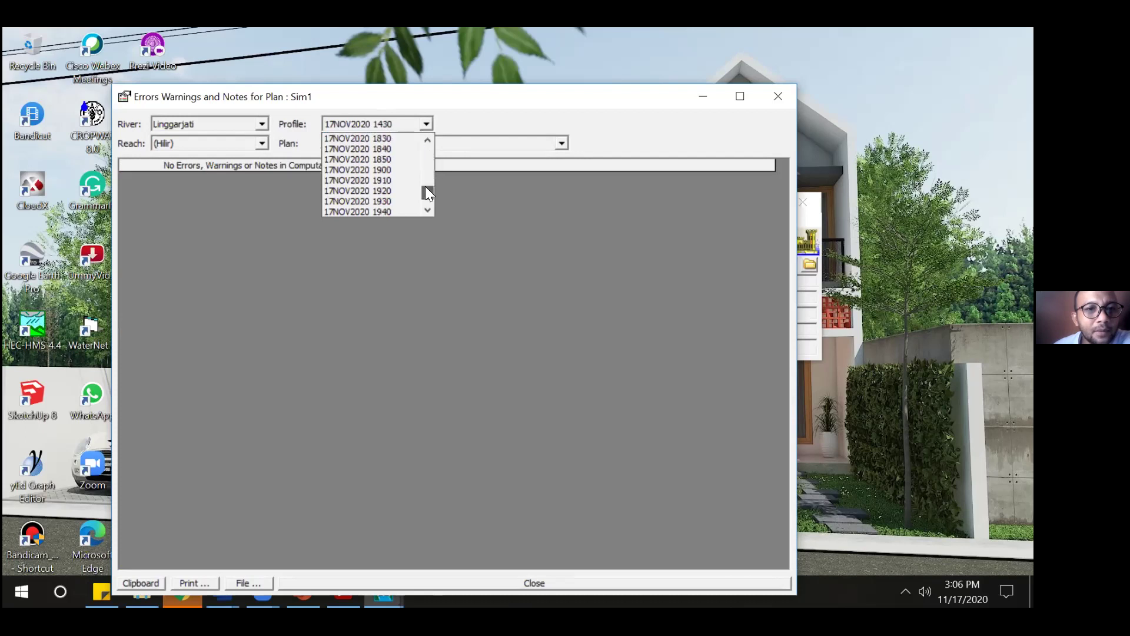
left_click(394, 159)
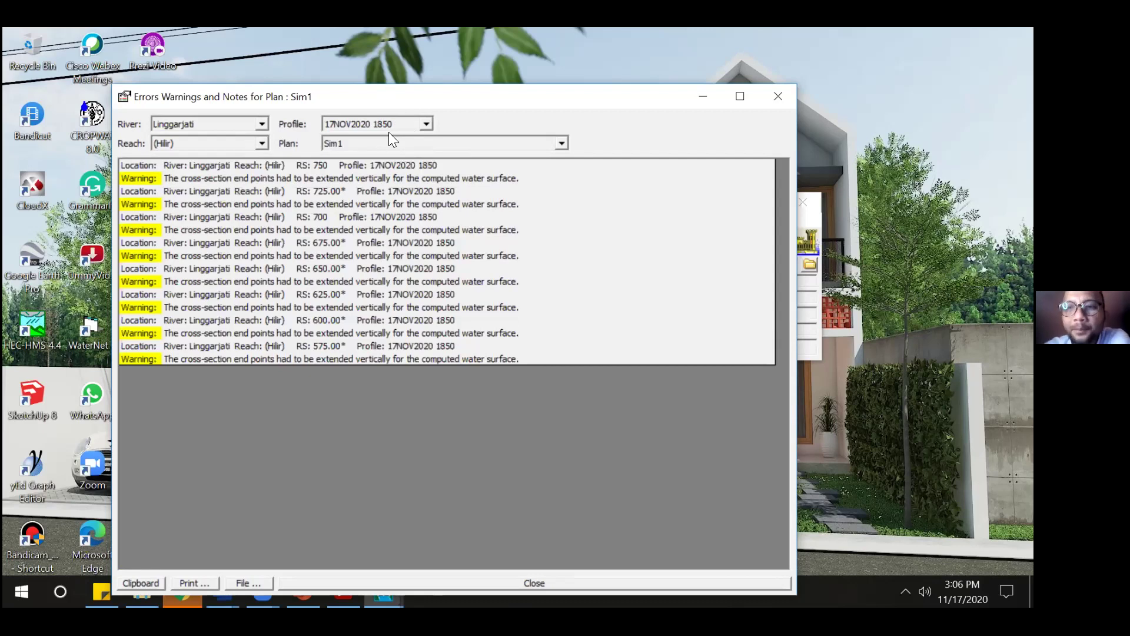
left_click(427, 125)
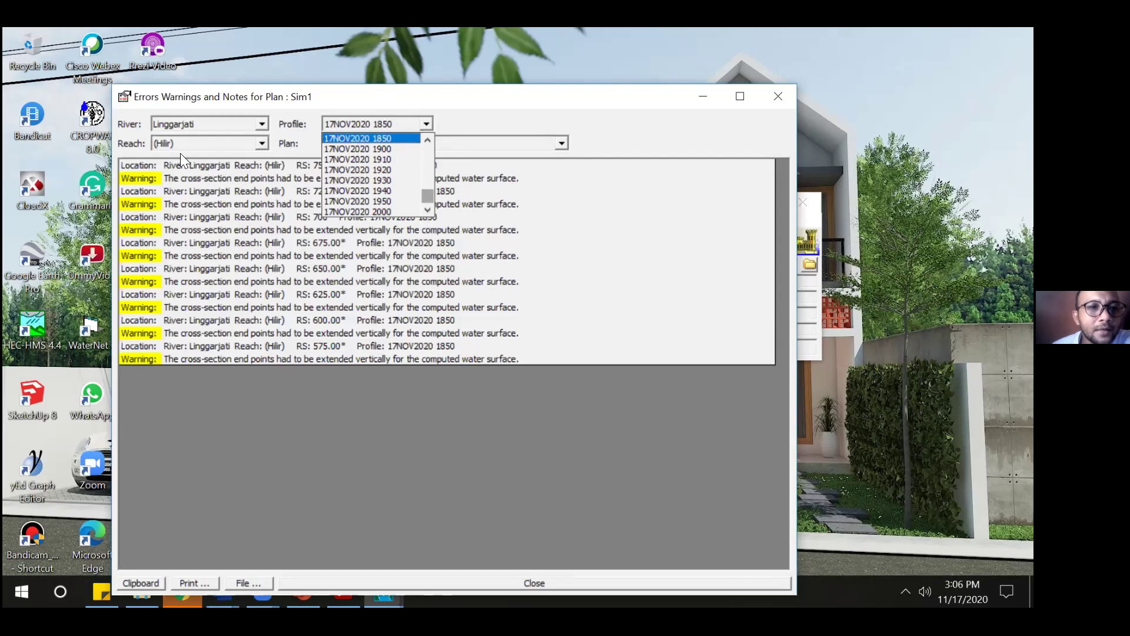
left_click(391, 201)
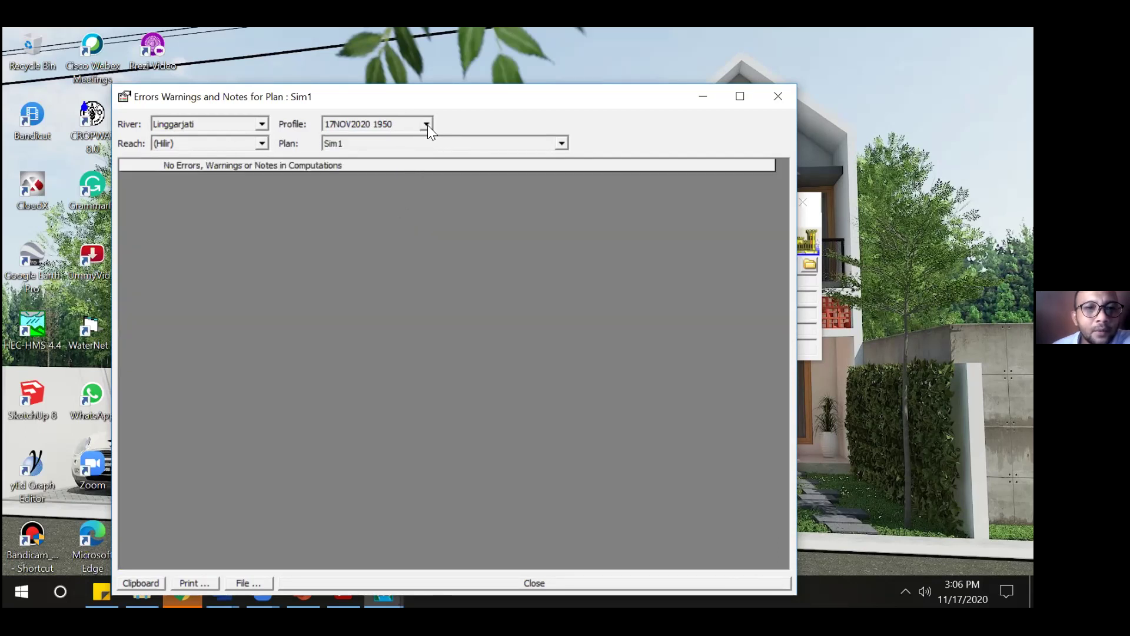
left_click(428, 124)
left_click(407, 210)
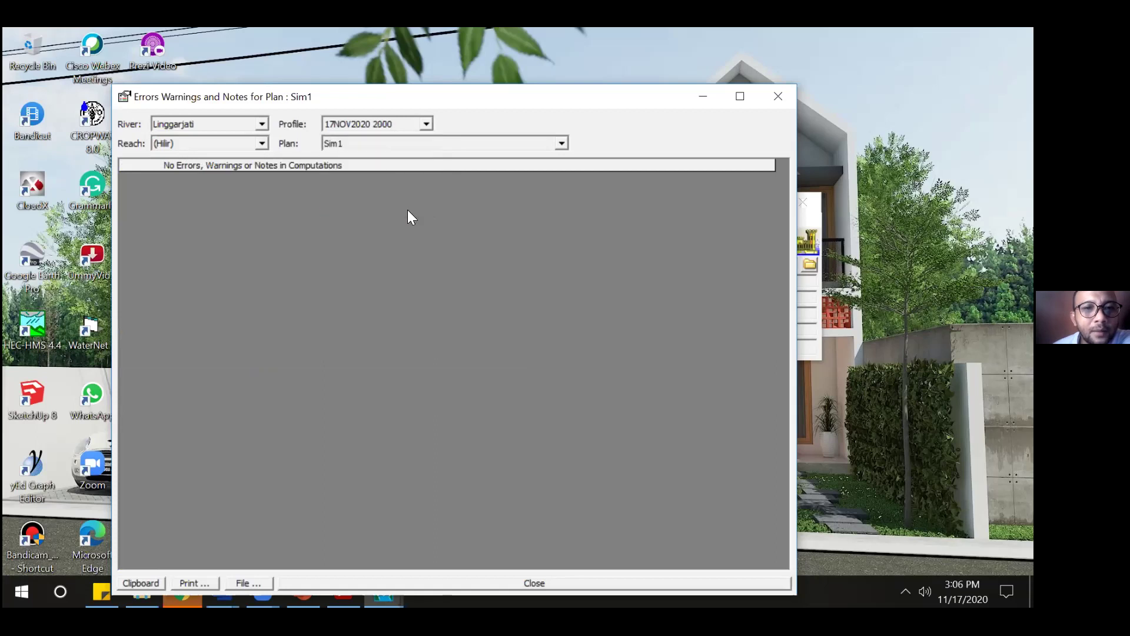
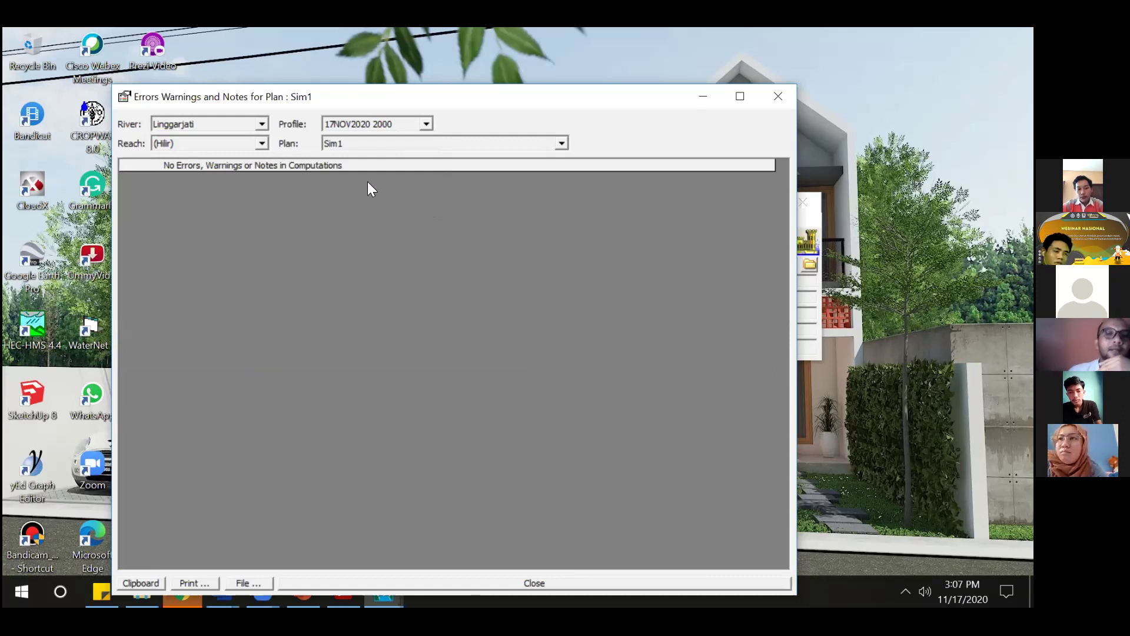
- Switch the warnings summary to the river Gedung Nasional and examine the profiles 17NOV2020 1910 and 1850
left_click(425, 124)
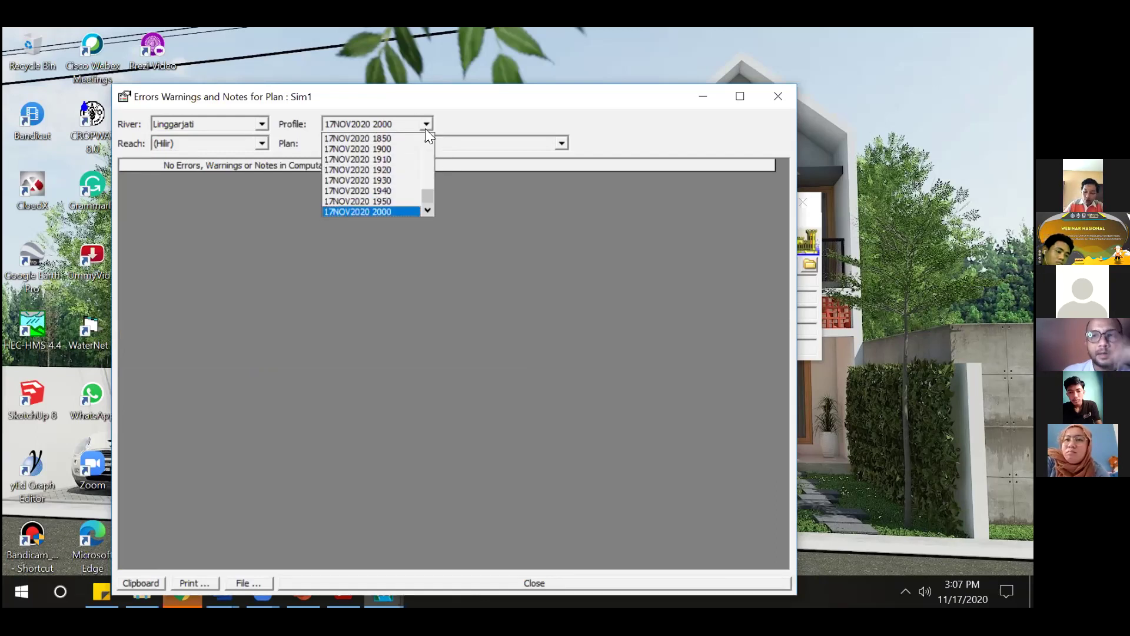
left_click(355, 160)
left_click(258, 125)
left_click(213, 147)
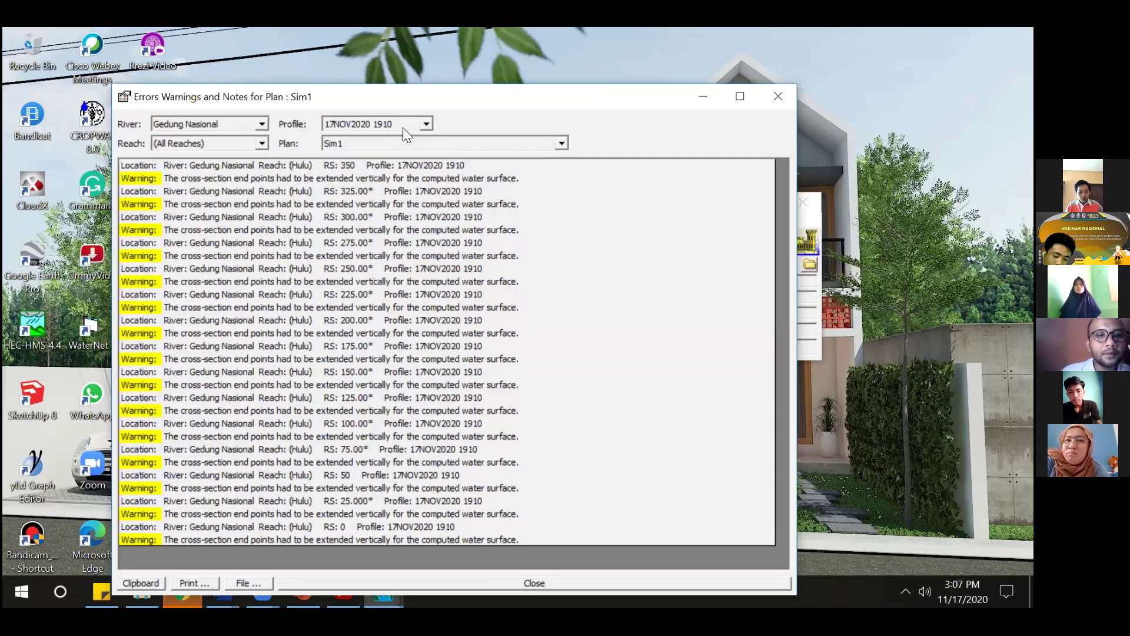
left_click(404, 124)
left_click(356, 139)
- Examine the Gedung Nasional warnings at the early profiles, from 17NOV2020 1400 up to 1430
left_click(421, 127)
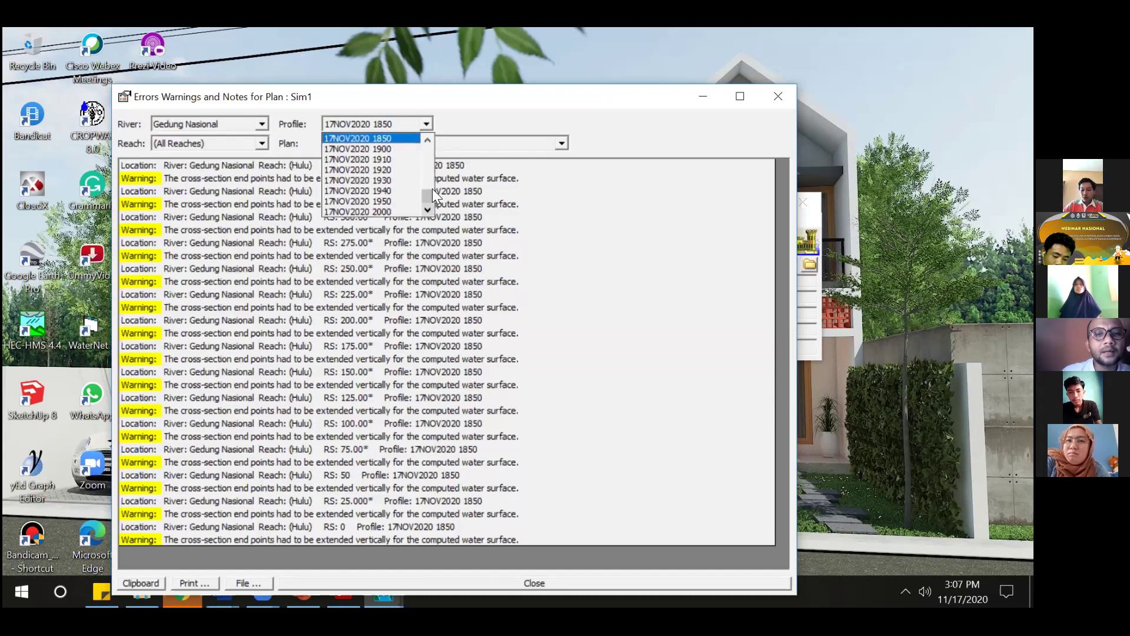
scroll(432, 188, "up", 1)
scroll(393, 160, "up", 9)
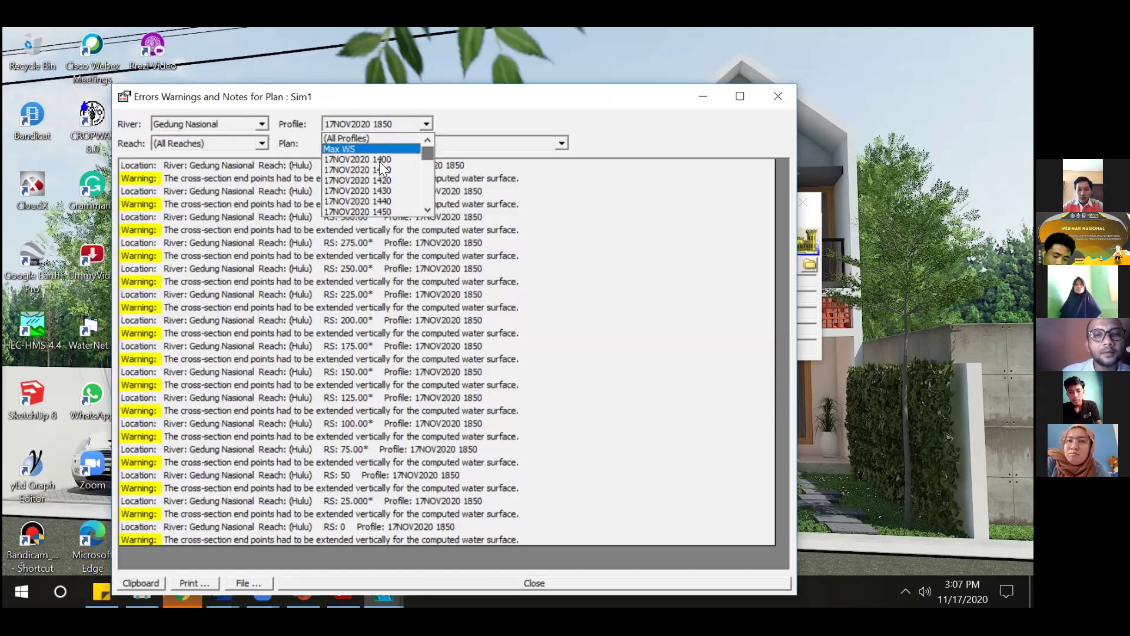
left_click(383, 160)
left_click(399, 126)
left_click(387, 148)
left_click(390, 124)
left_click(389, 160)
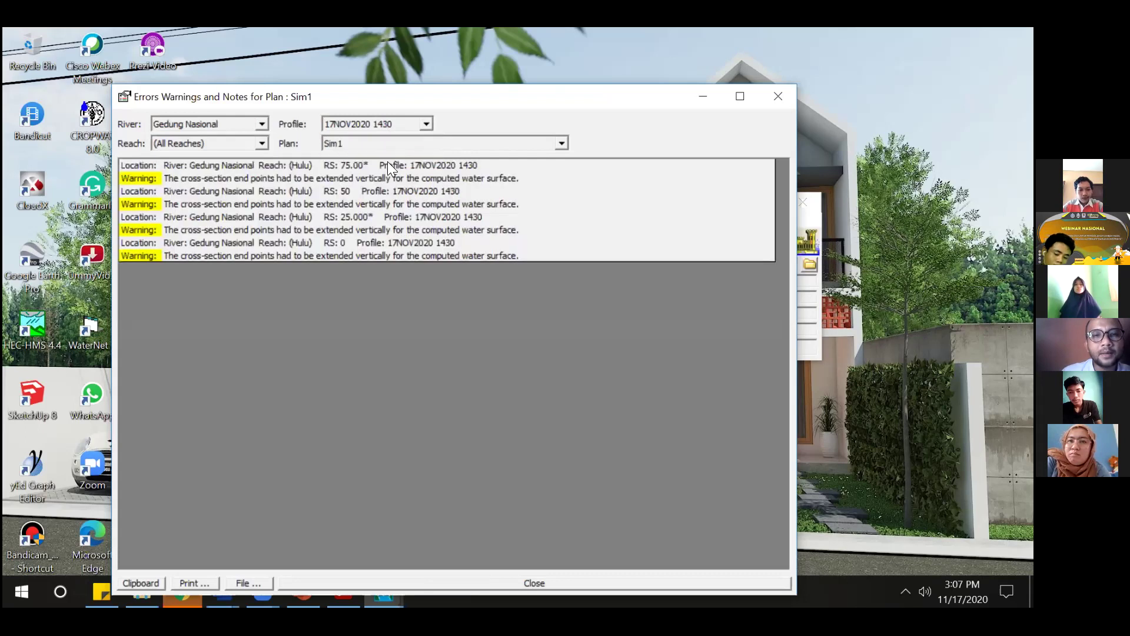
- Examine the Gedung Nasional warnings at the profile 17NOV2020 1450 and close the warnings summary
left_click(385, 126)
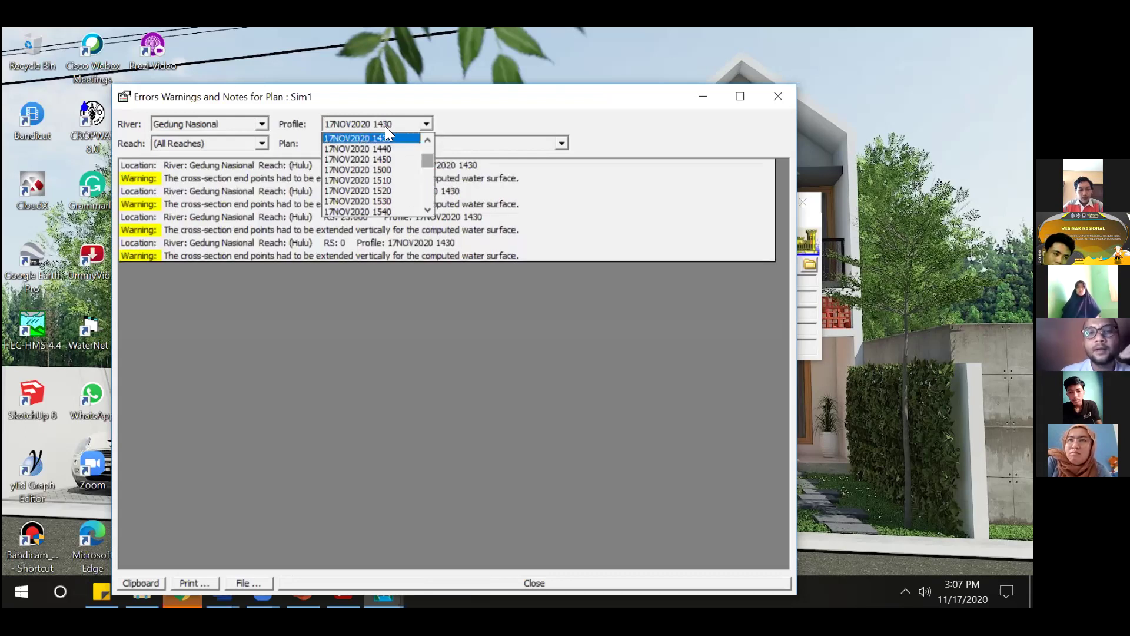
left_click(375, 160)
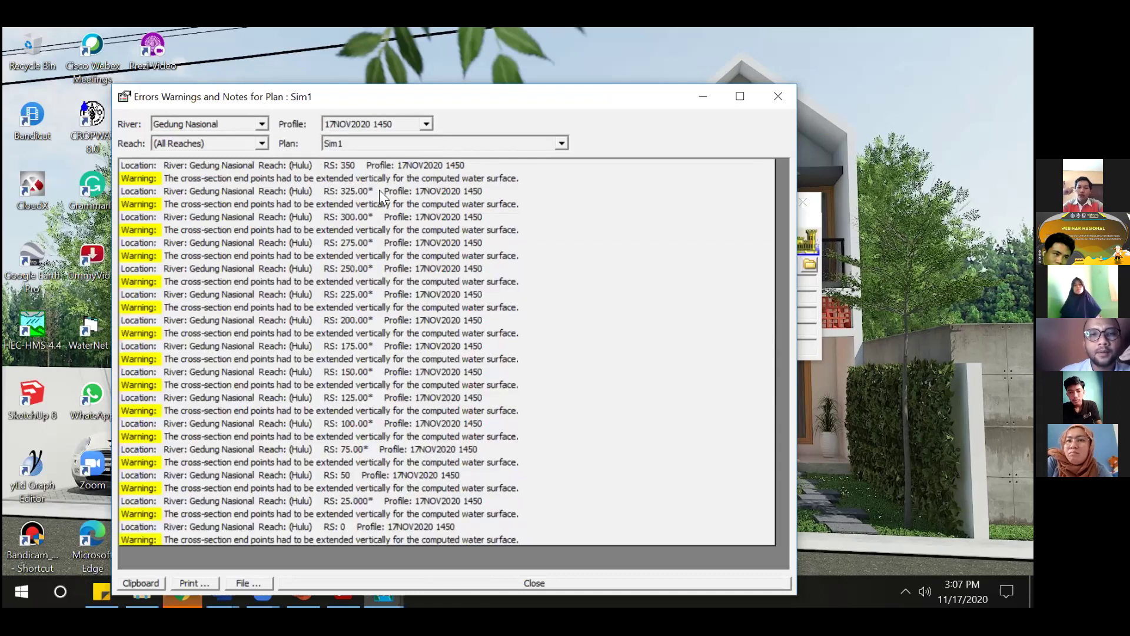
left_click(767, 97)
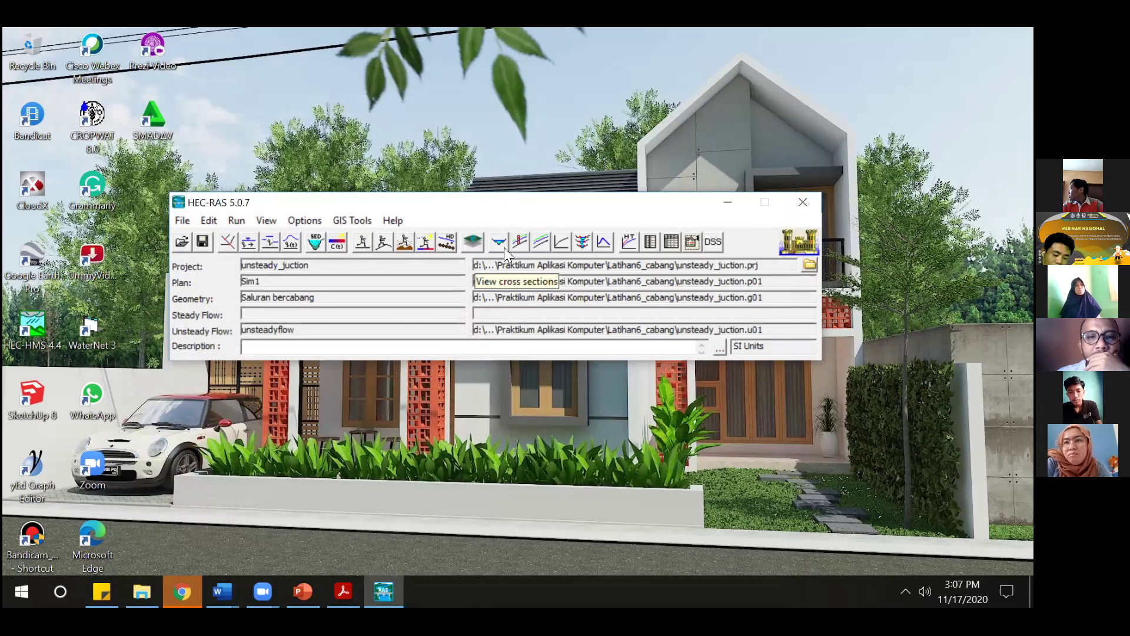
- Open the cross-section plot for Gedung Nasional station 350 and compare Max WS with the profiles 17NOV2020 1400 and 1410 using the animation control
left_click(509, 245)
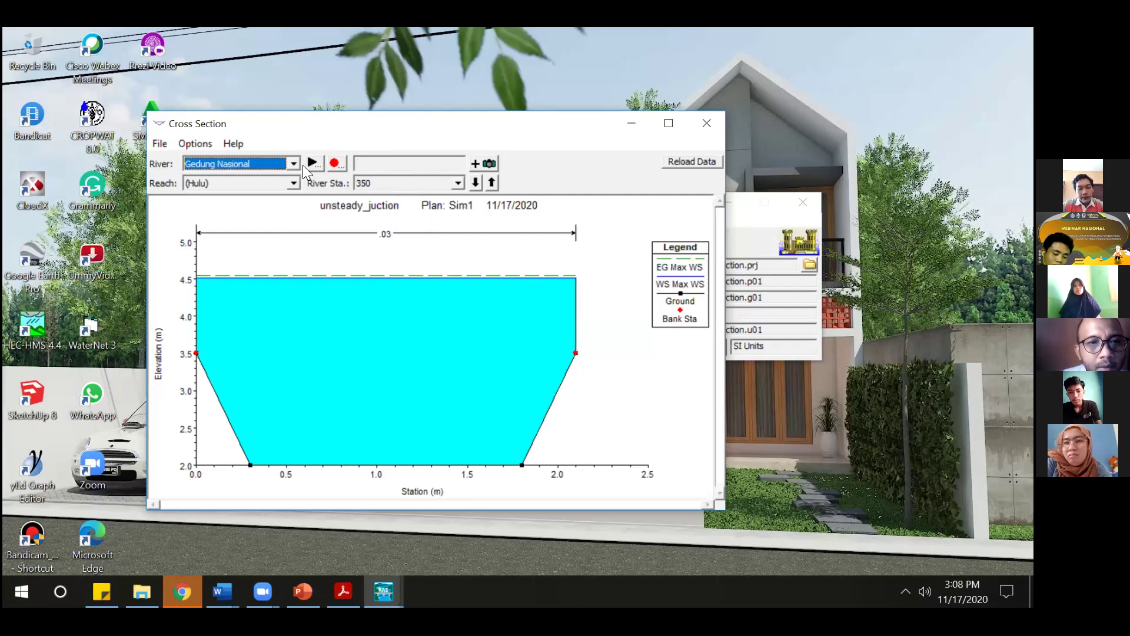
left_click(426, 183)
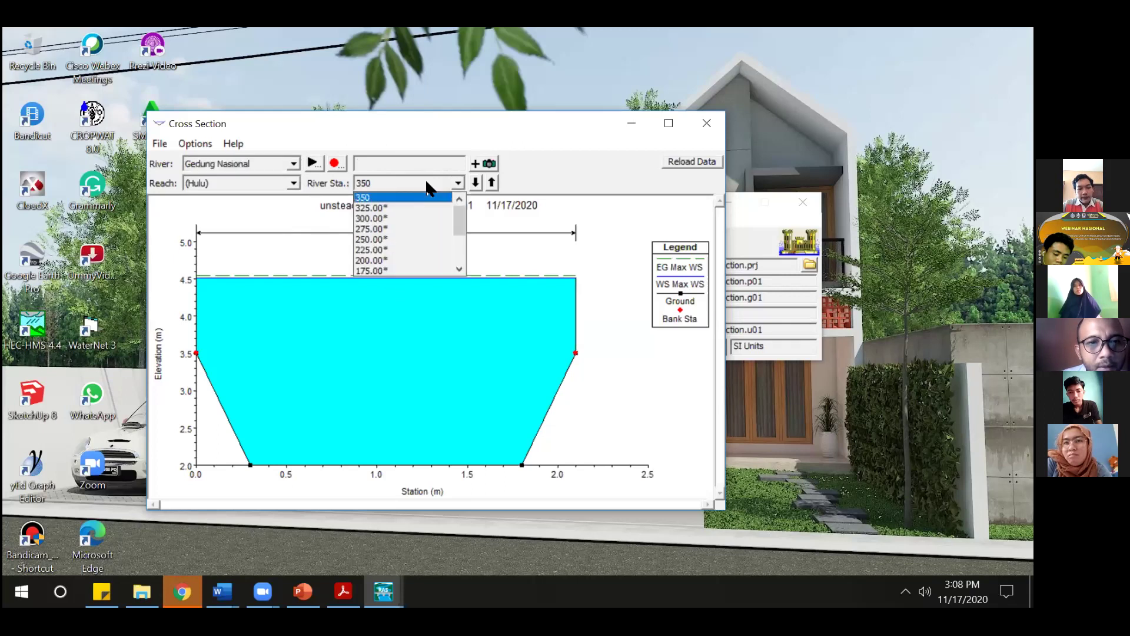
left_click(367, 178)
left_click(311, 163)
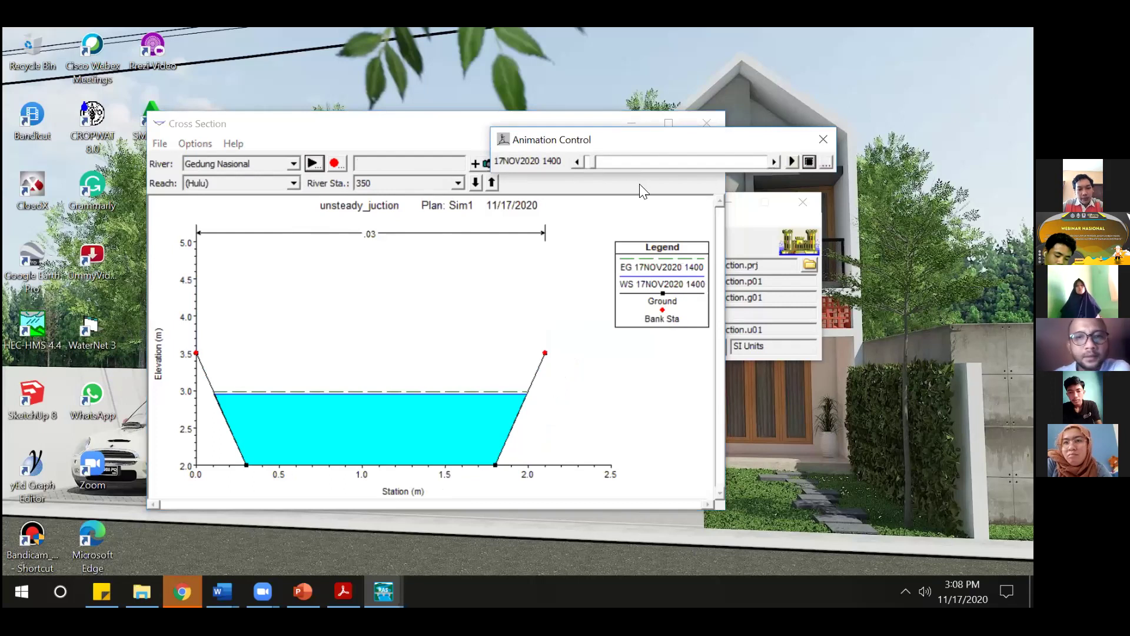
left_click(577, 162)
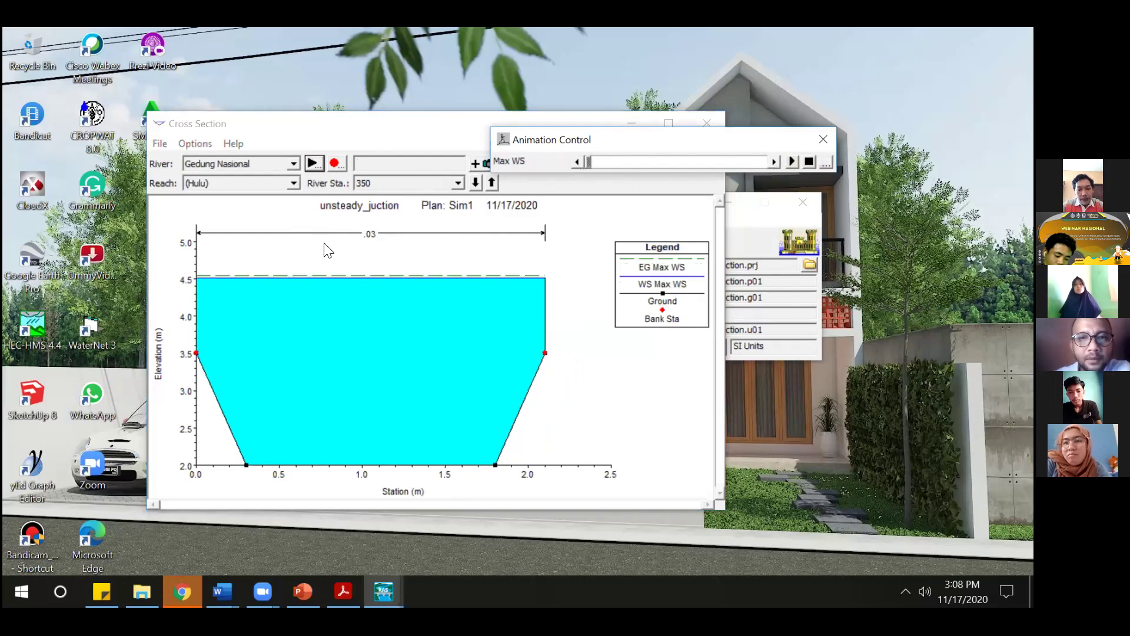
left_click(777, 159)
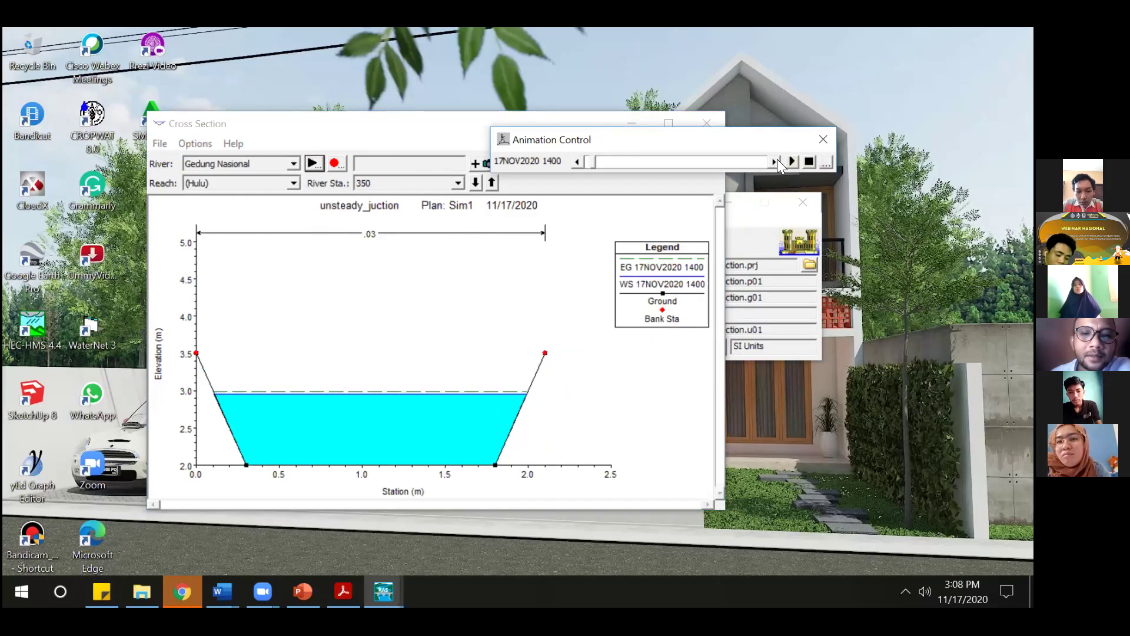
left_click(777, 159)
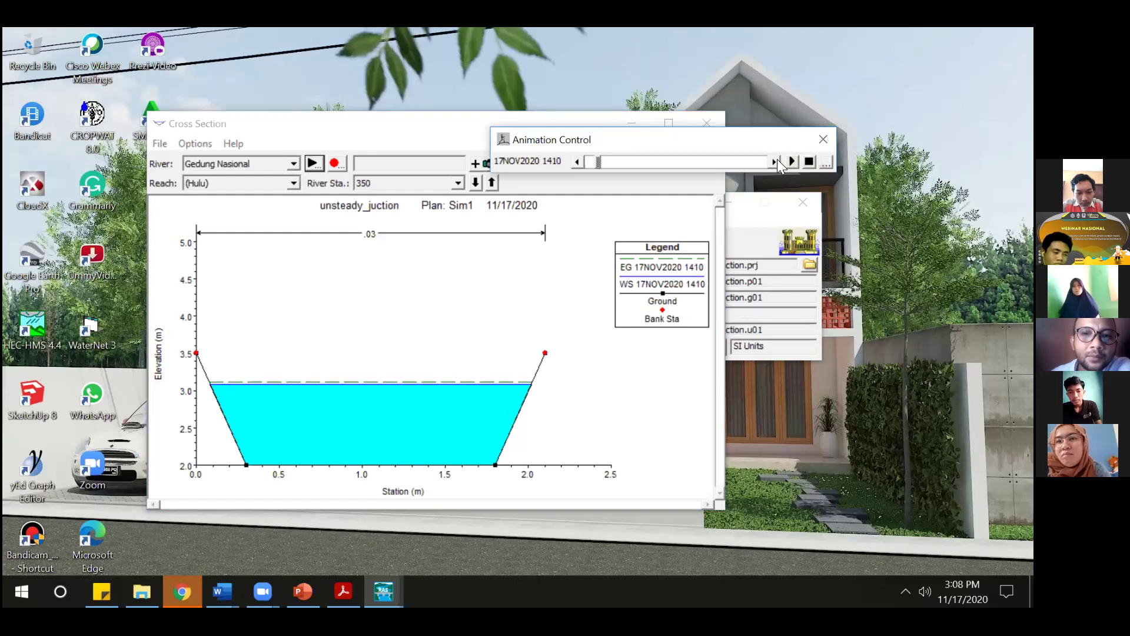
left_click(577, 162)
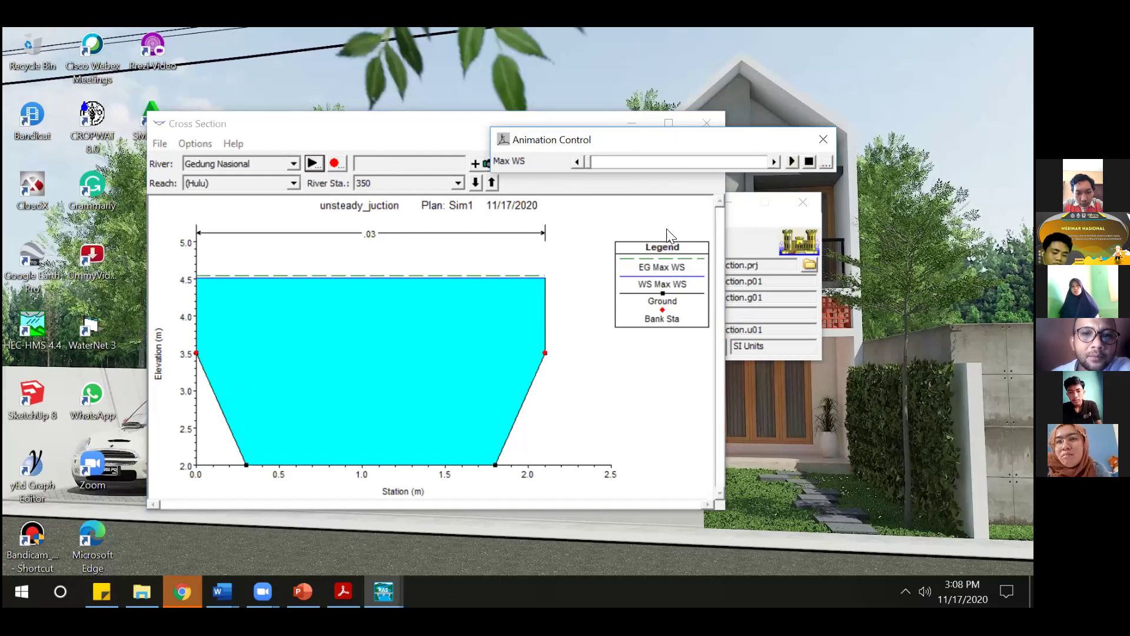
- Step the station 350 cross section through the profiles from 17NOV2020 1400 to 1630, and return it to Max WS
left_click(774, 163)
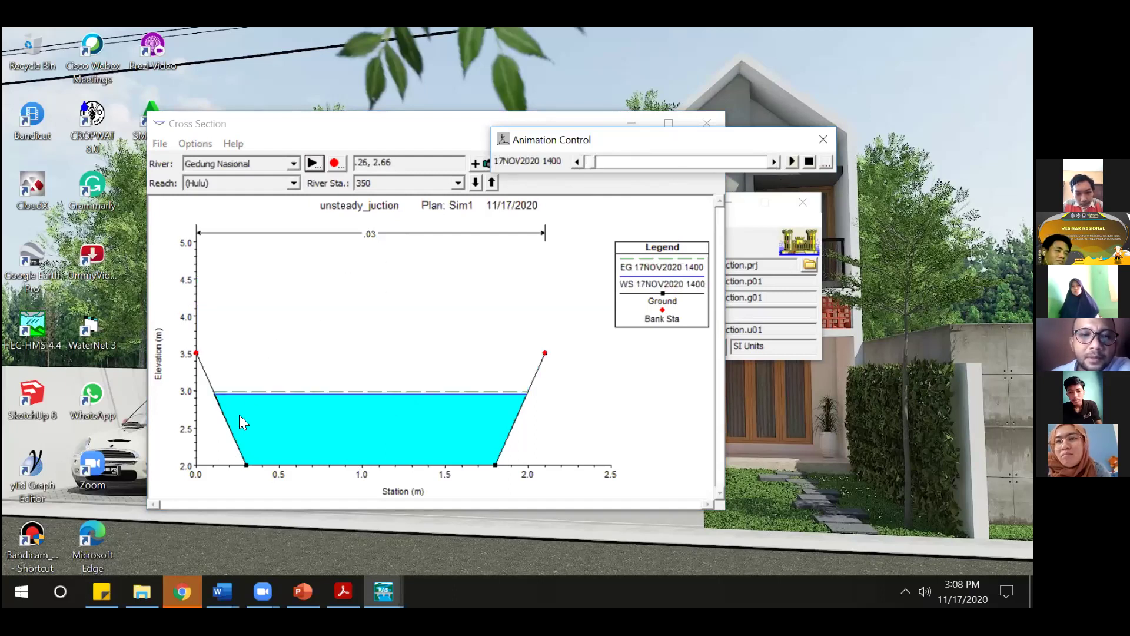
left_click(774, 164)
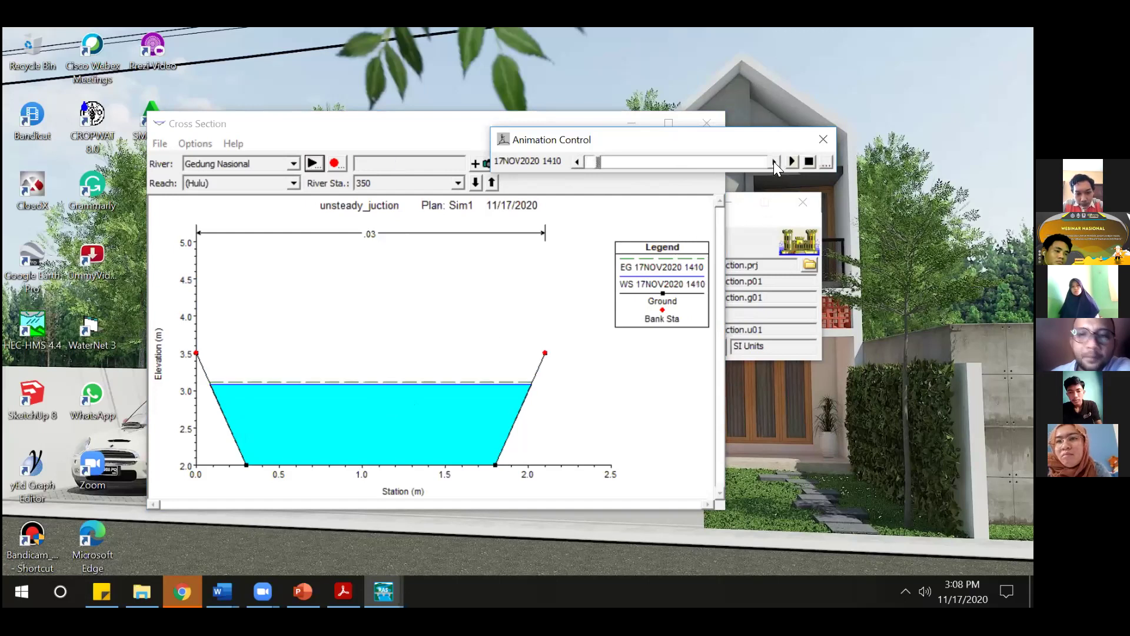
left_click(774, 162)
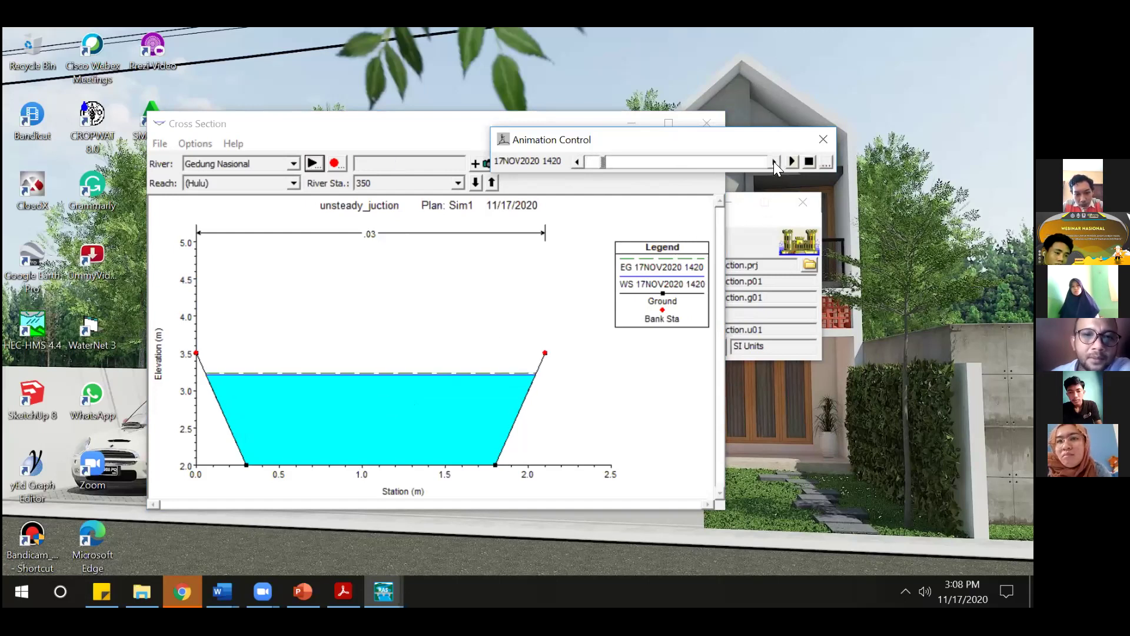
left_click(773, 162)
left_click(773, 163)
left_click(774, 162)
left_click(774, 162)
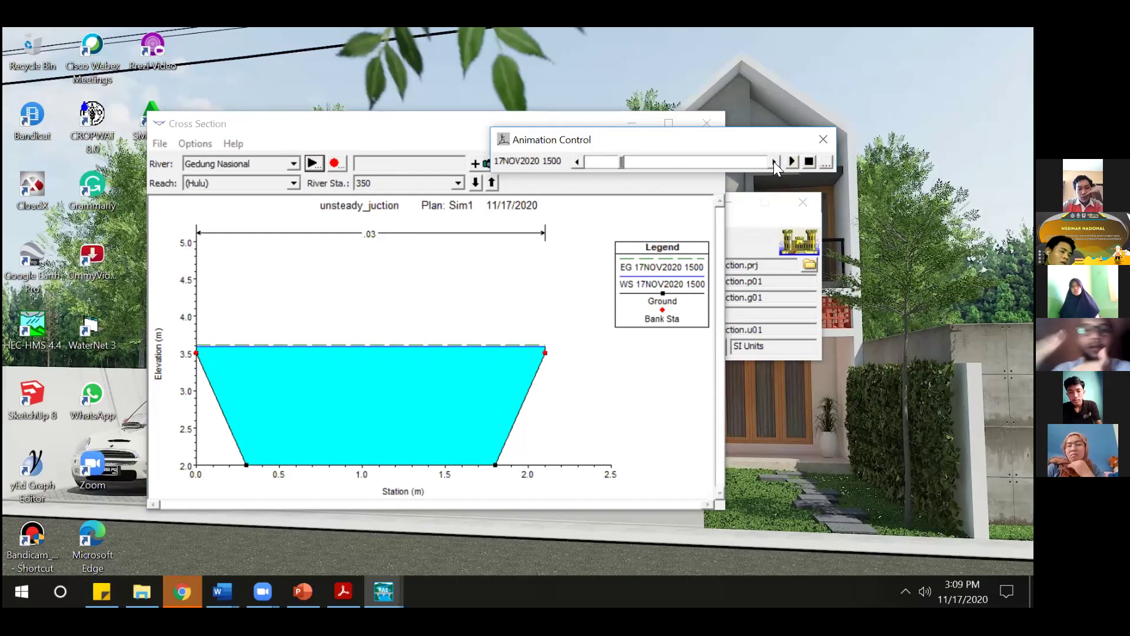
left_click(773, 161)
left_click(774, 161)
left_click(774, 161)
left_click(774, 161)
left_click(773, 162)
left_click(774, 161)
left_click(773, 161)
left_click(773, 162)
left_click(772, 162)
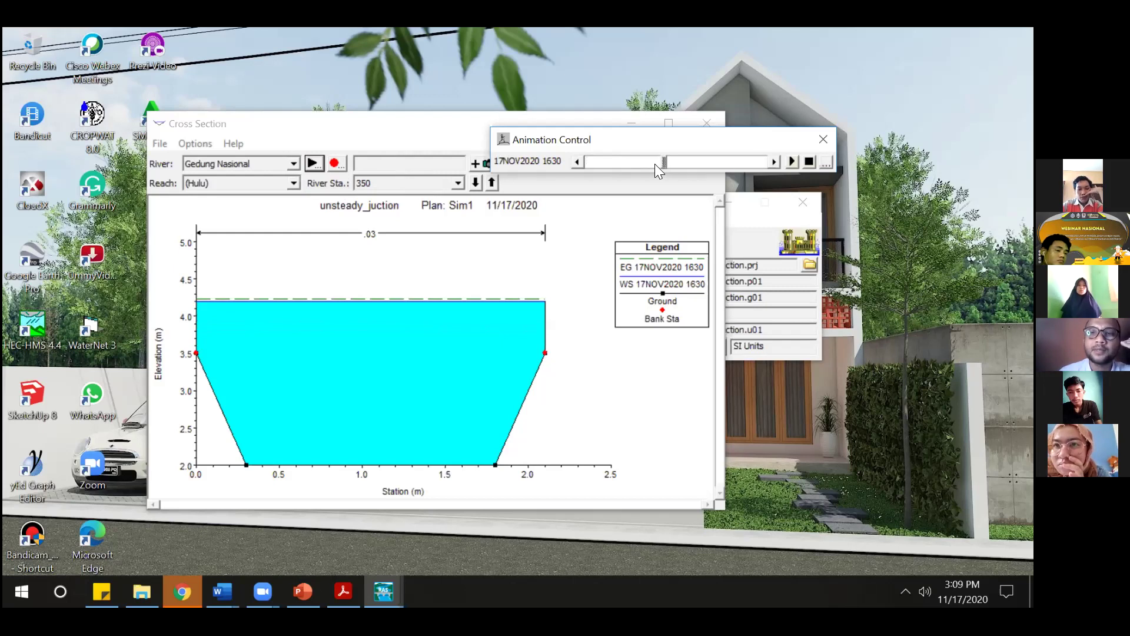
left_click_drag(605, 167, 587, 162)
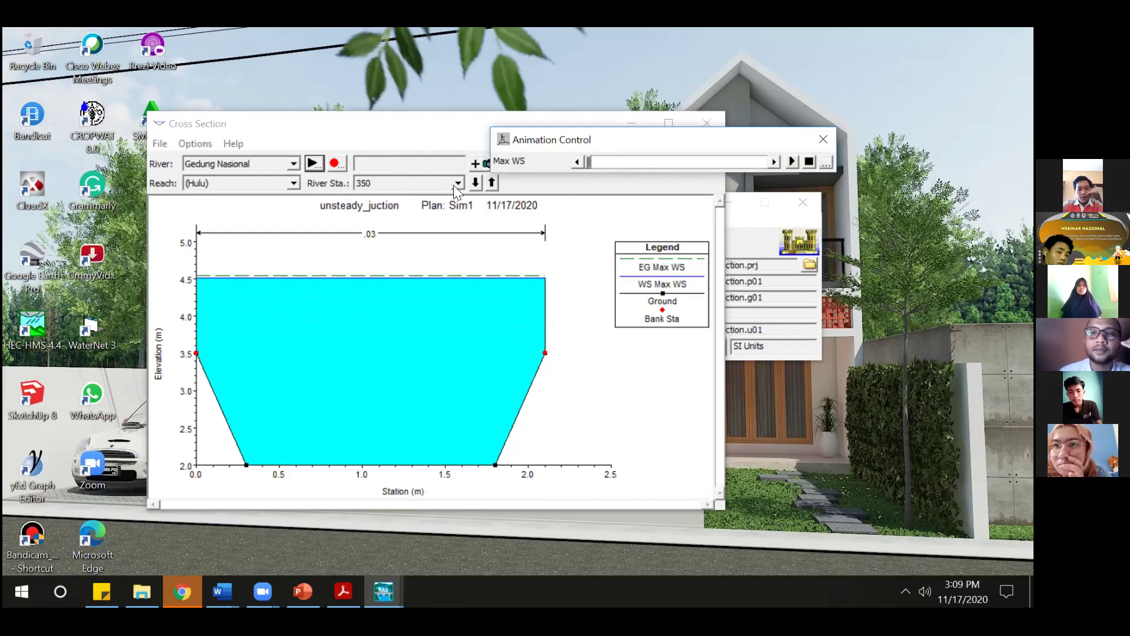
- Start an AVI recording of the station 350 cross section and step from Max WS through every profile to 17NOV2020 2000
left_click(333, 164)
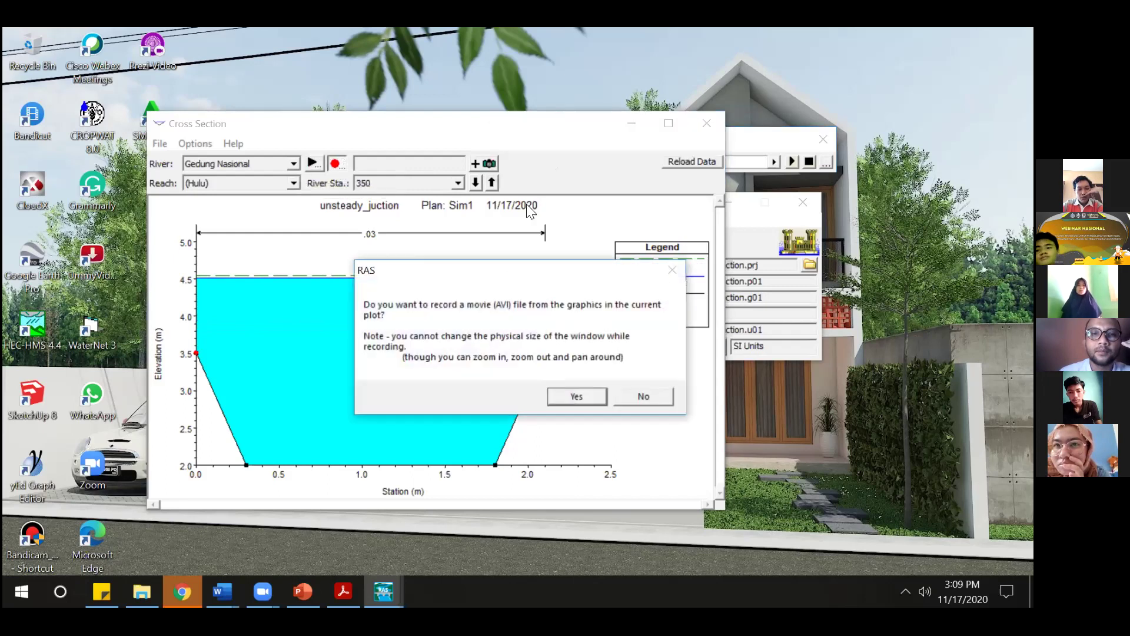
left_click(577, 396)
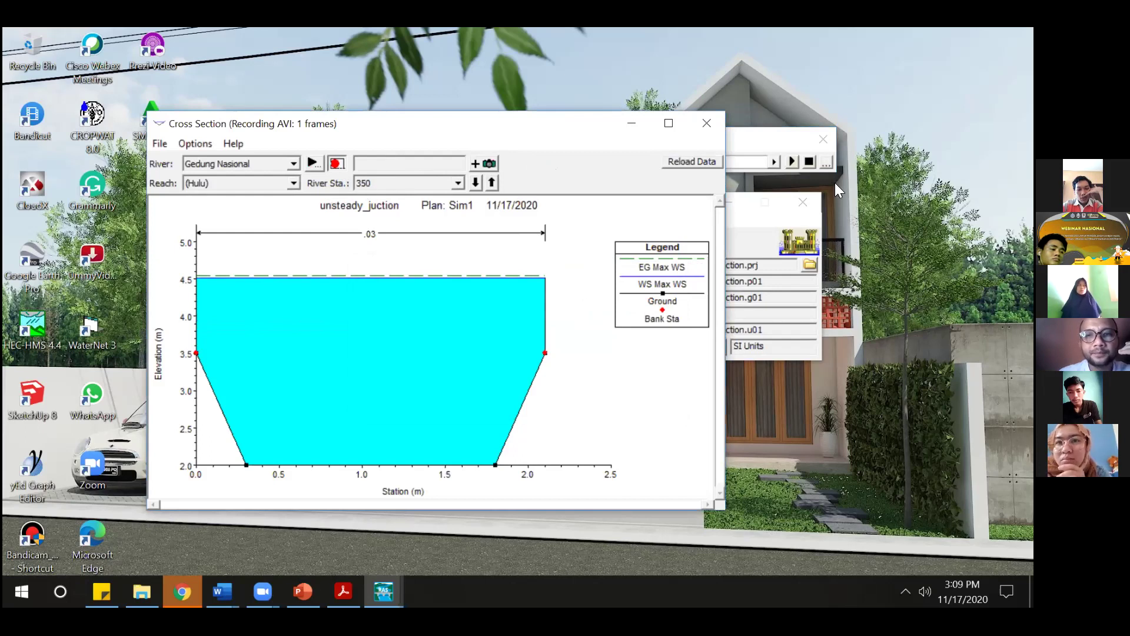
left_click(773, 160)
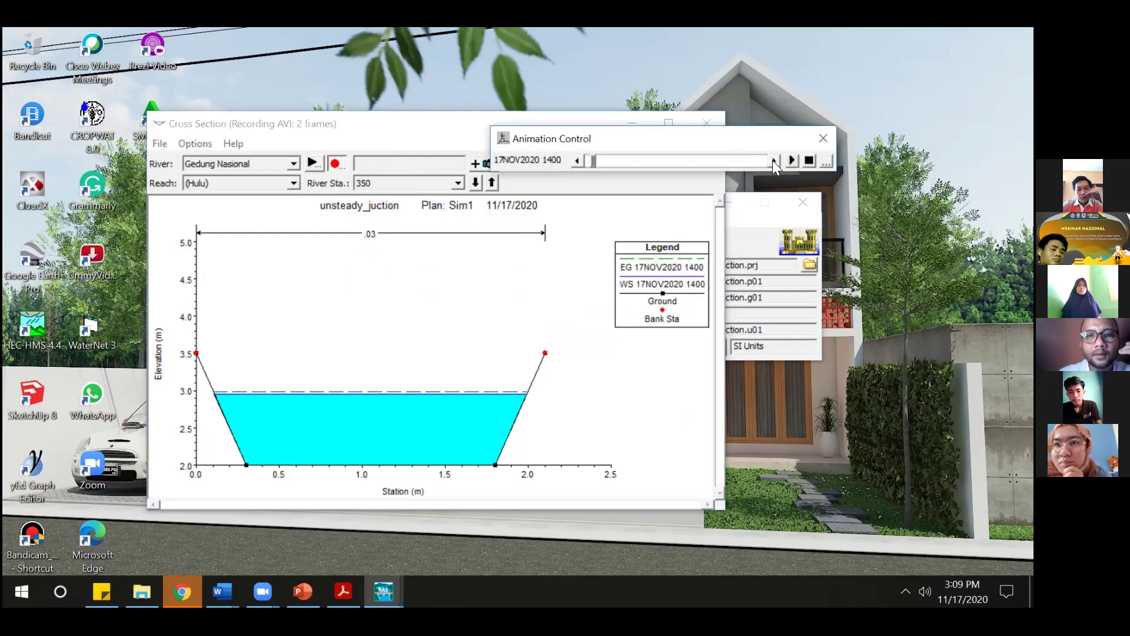
left_click(773, 160)
left_click(773, 160)
left_click(773, 161)
left_click(773, 161)
left_click(773, 160)
left_click(773, 160)
left_click(773, 160)
left_click(773, 160)
left_click(773, 161)
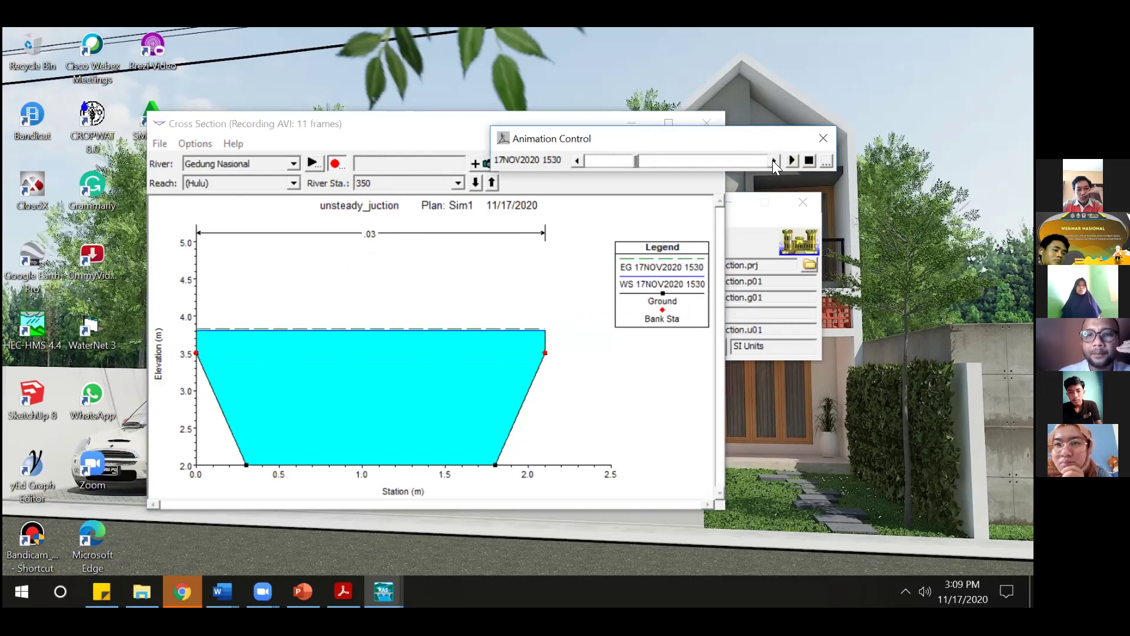
left_click(773, 160)
left_click(773, 160)
left_click(773, 160)
left_click(773, 160)
left_click(773, 160)
left_click(773, 161)
left_click(773, 160)
left_click(773, 160)
left_click(773, 161)
left_click(773, 160)
left_click(773, 160)
left_click(773, 160)
left_click(773, 160)
left_click(773, 160)
left_click(773, 160)
left_click(773, 160)
left_click(773, 160)
left_click(773, 160)
left_click(773, 160)
left_click(773, 160)
left_click(773, 160)
left_click(773, 160)
left_click(773, 160)
left_click(773, 160)
left_click(773, 161)
left_click(773, 160)
left_click(774, 161)
left_click(773, 160)
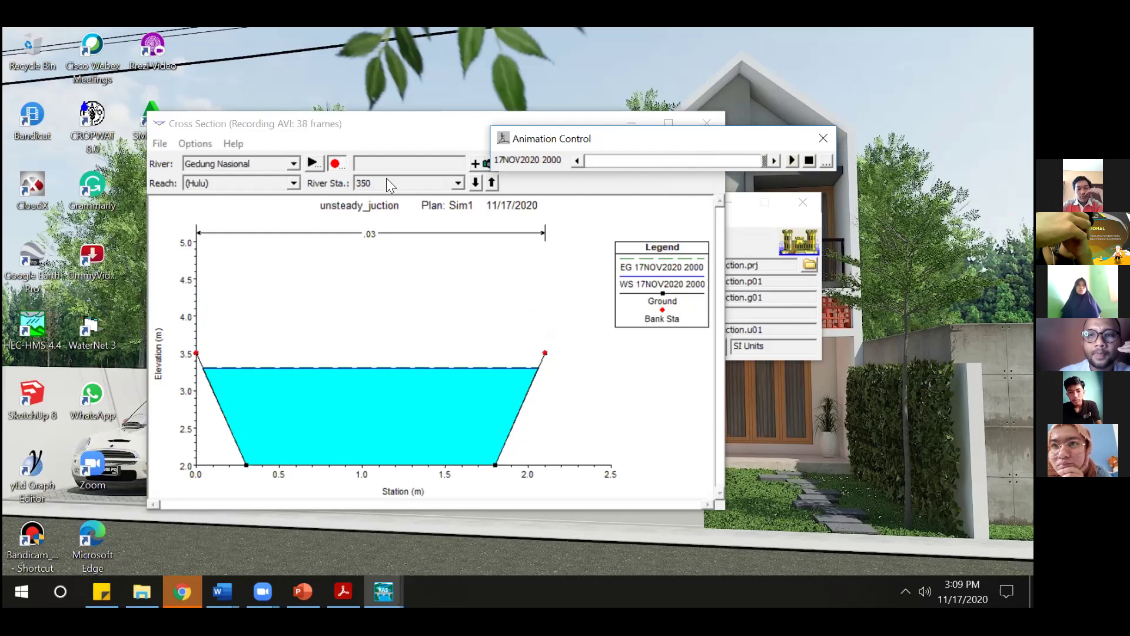
- Stop the animation and try to finish the AVI recording of the cross section
left_click(809, 161)
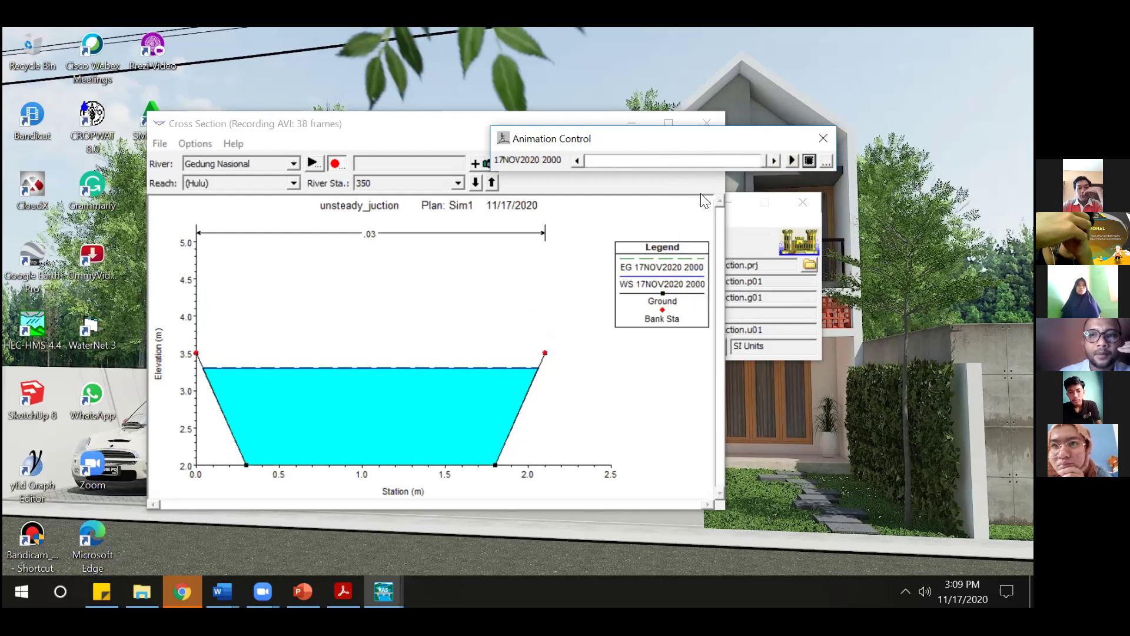
left_click(333, 163)
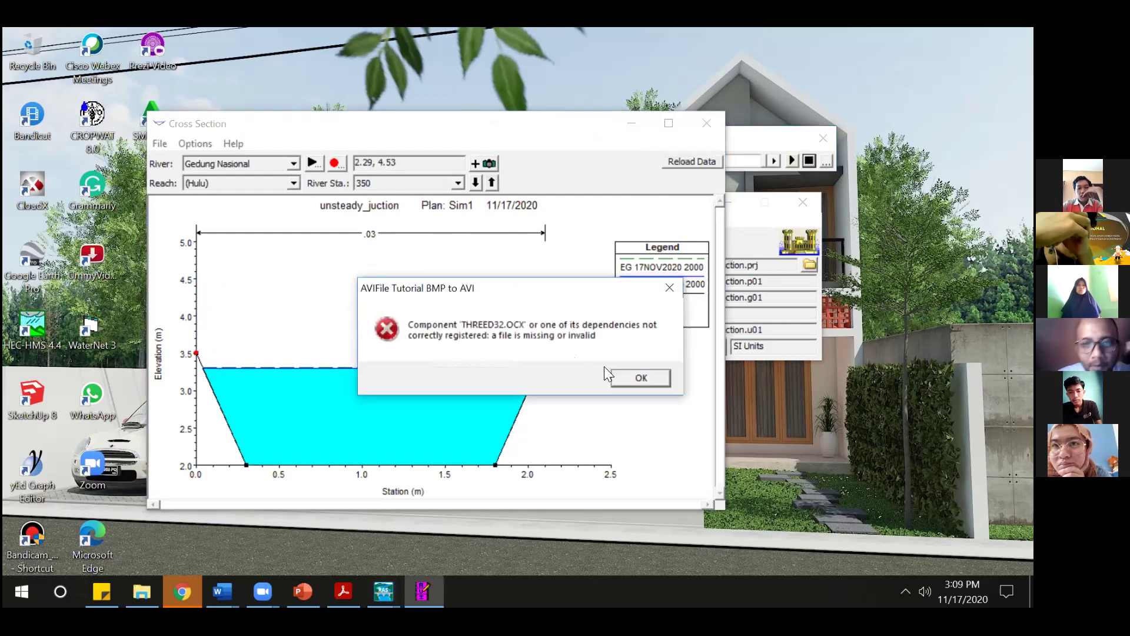
left_click(638, 376)
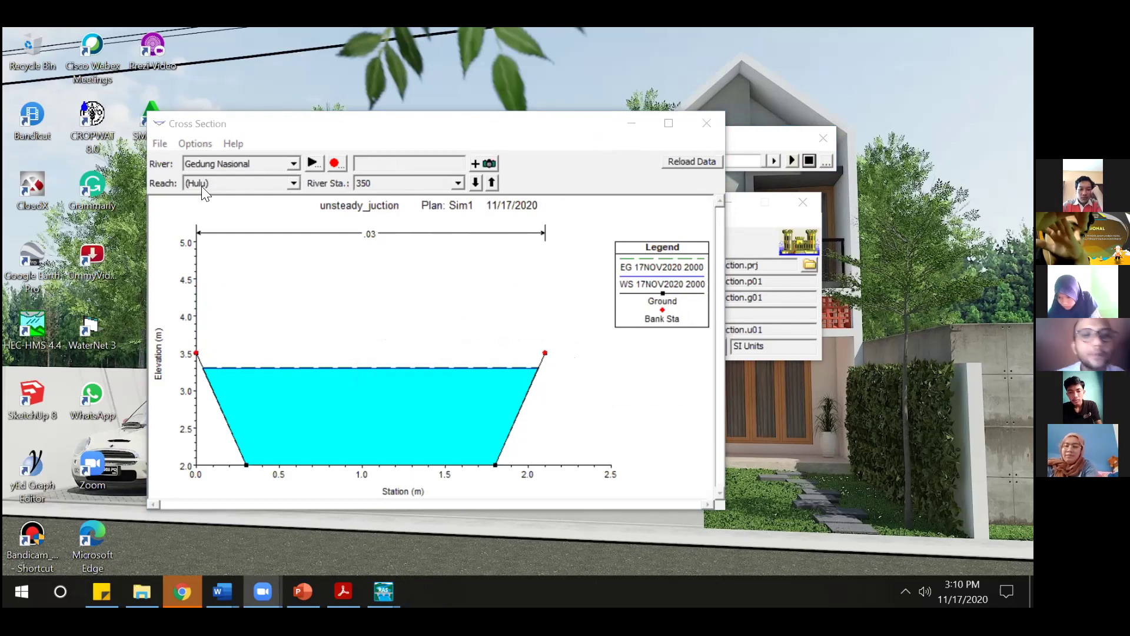
- Switch the cross-section plot to the river Linggarjati and browse the stations 1200.00*, 1275.00* and 1250.00*
left_click(235, 164)
left_click(223, 178)
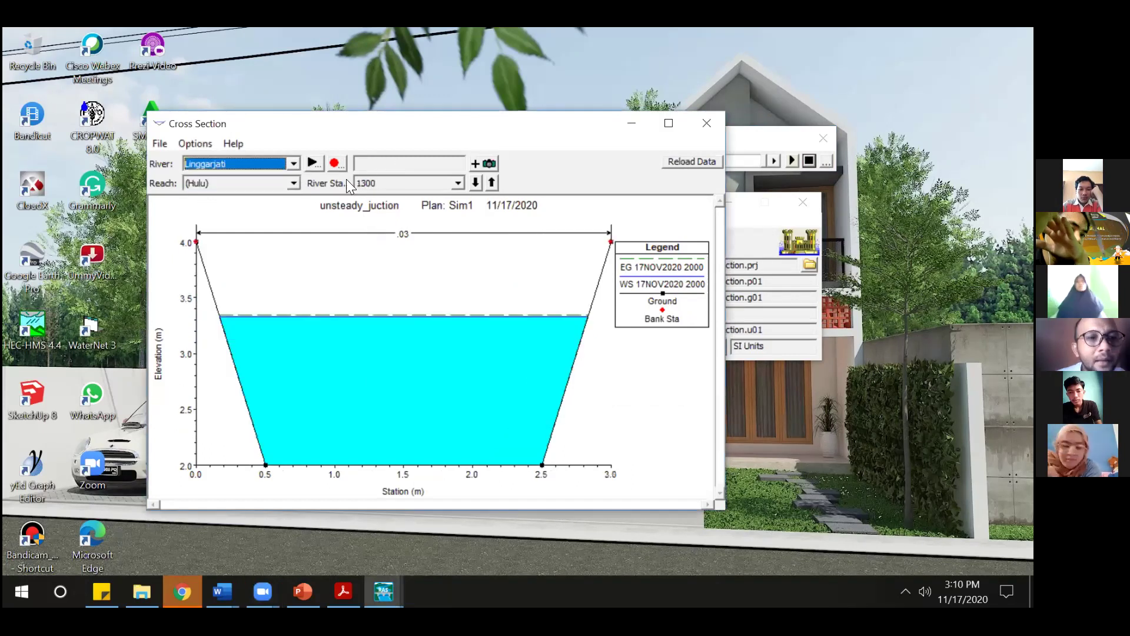
left_click(407, 181)
left_click(372, 242)
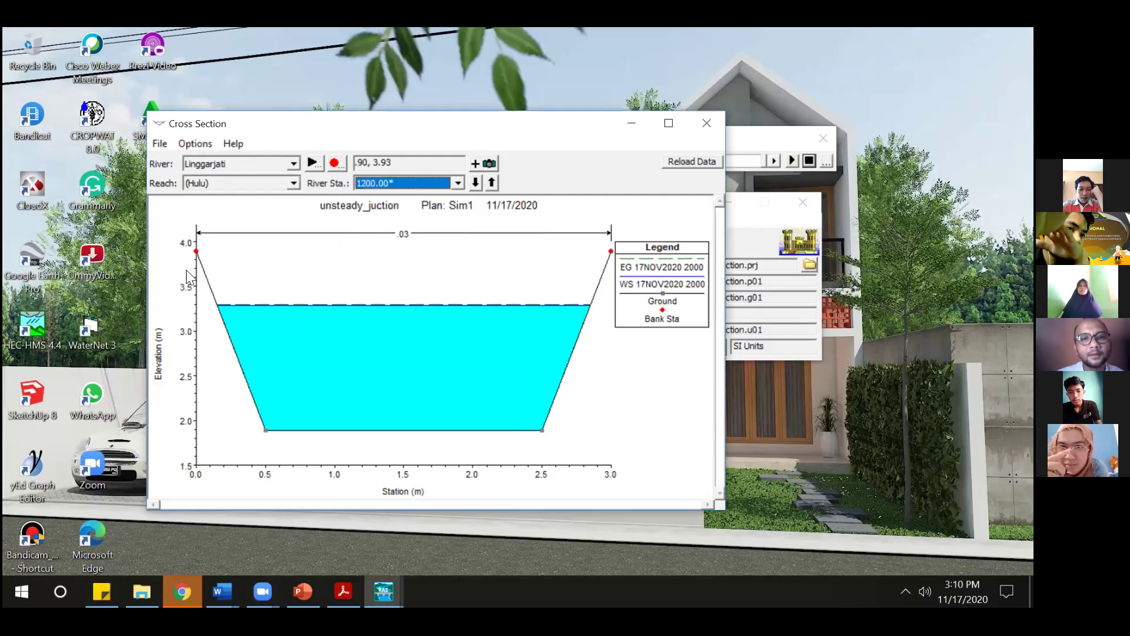
left_click(491, 182)
left_click(491, 182)
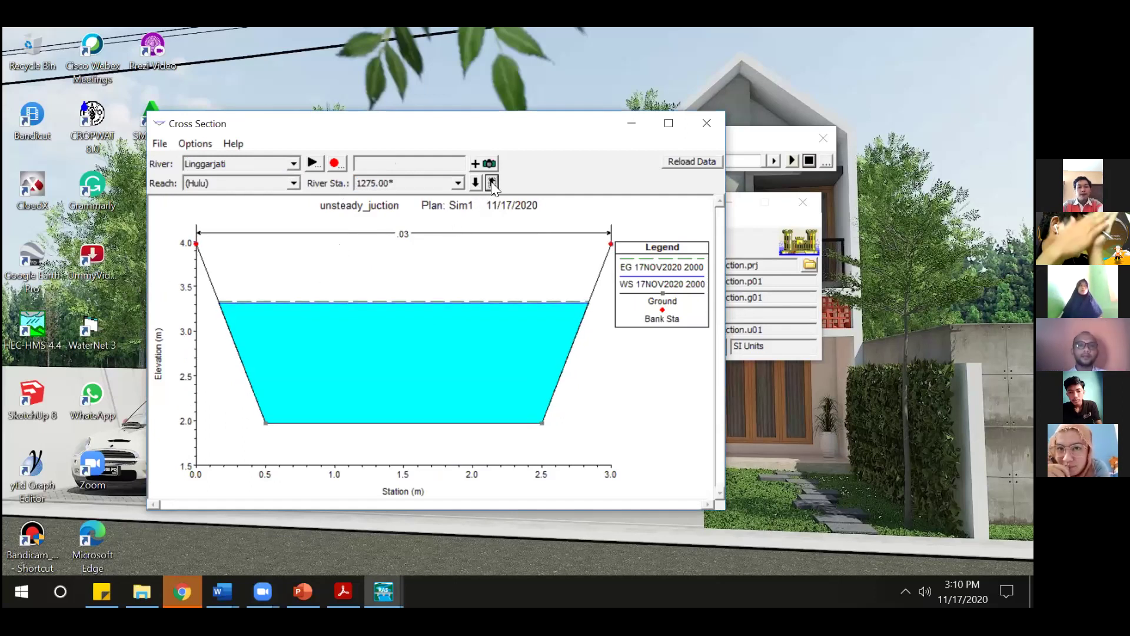
left_click(473, 185)
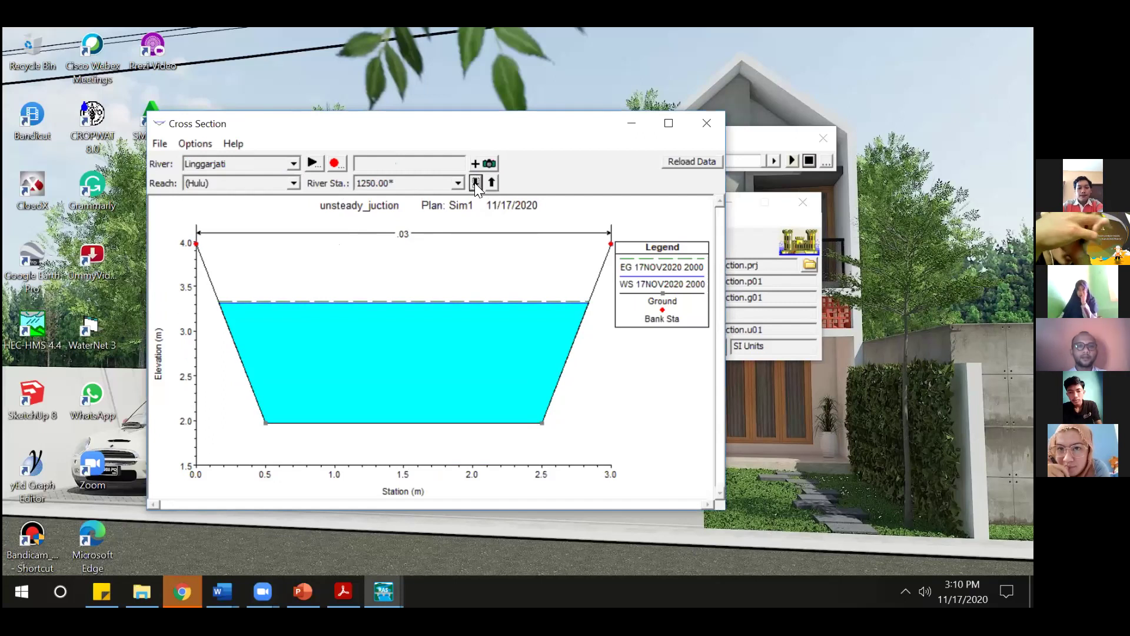
- Show Linggarjati station 1250.00* at Max WS, examine the water surface above the banks, and close the cross-section plot
left_click(319, 163)
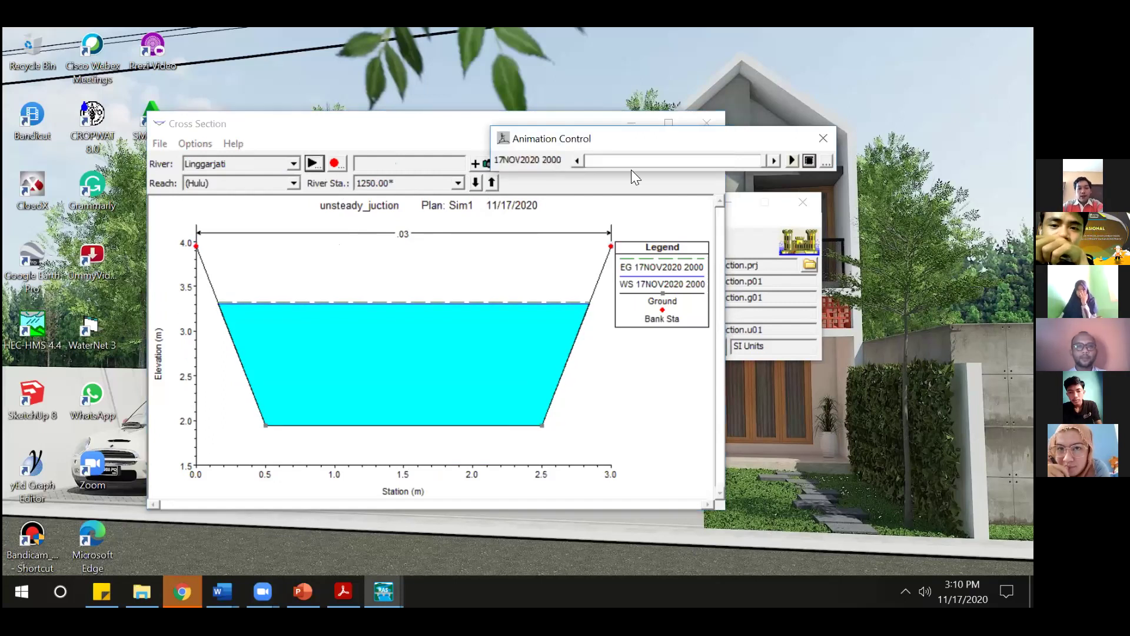
left_click_drag(769, 159, 595, 169)
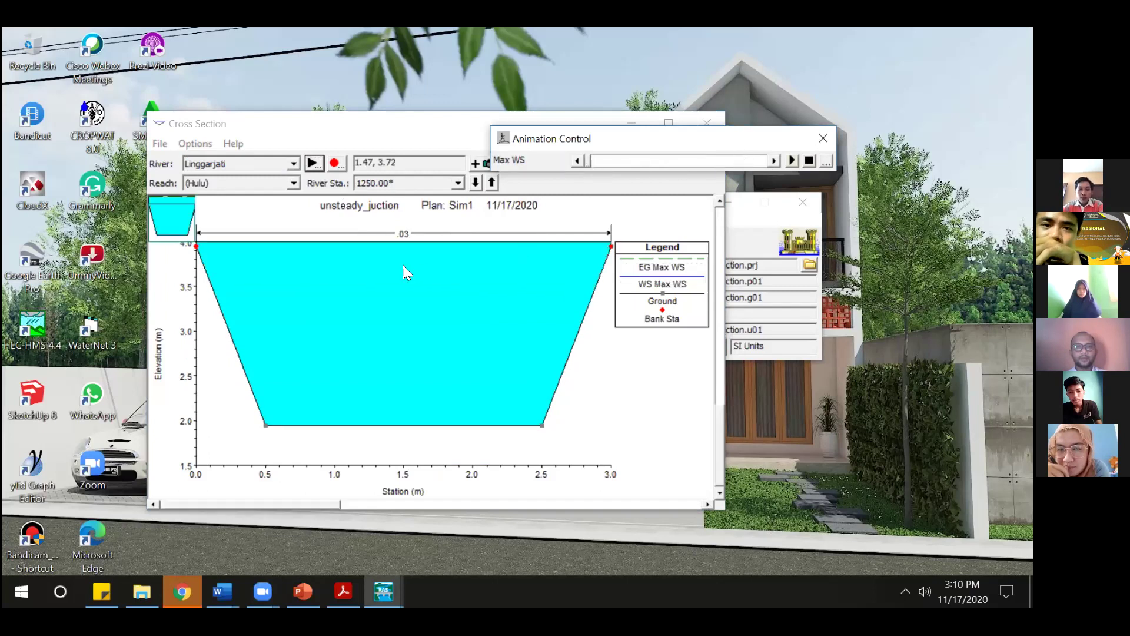
left_click(176, 216)
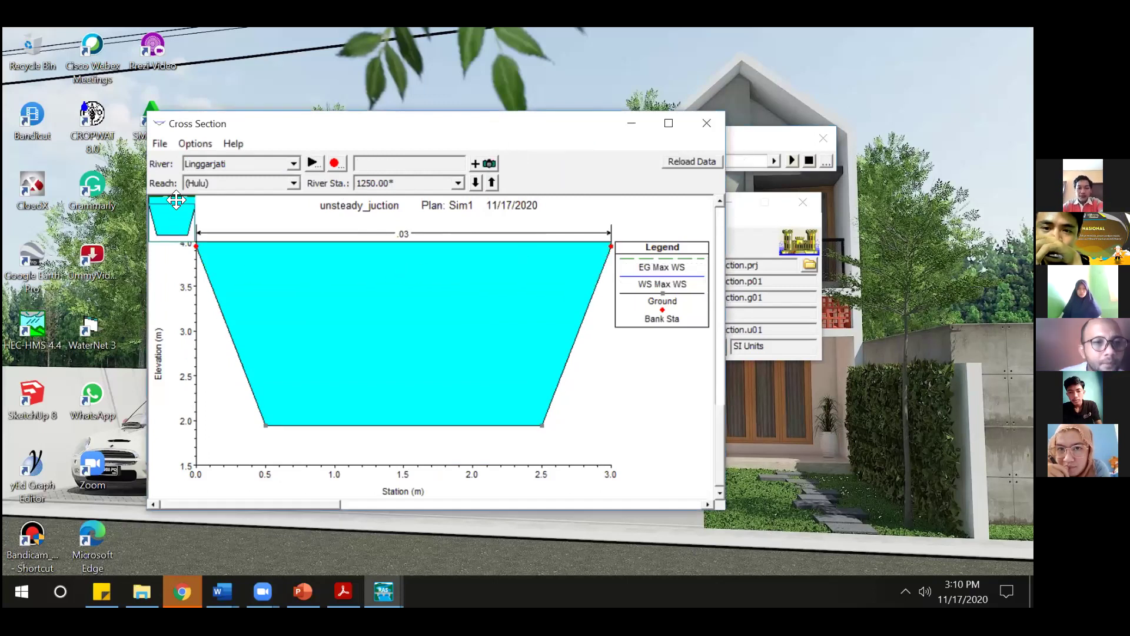
left_click_drag(176, 194, 176, 190)
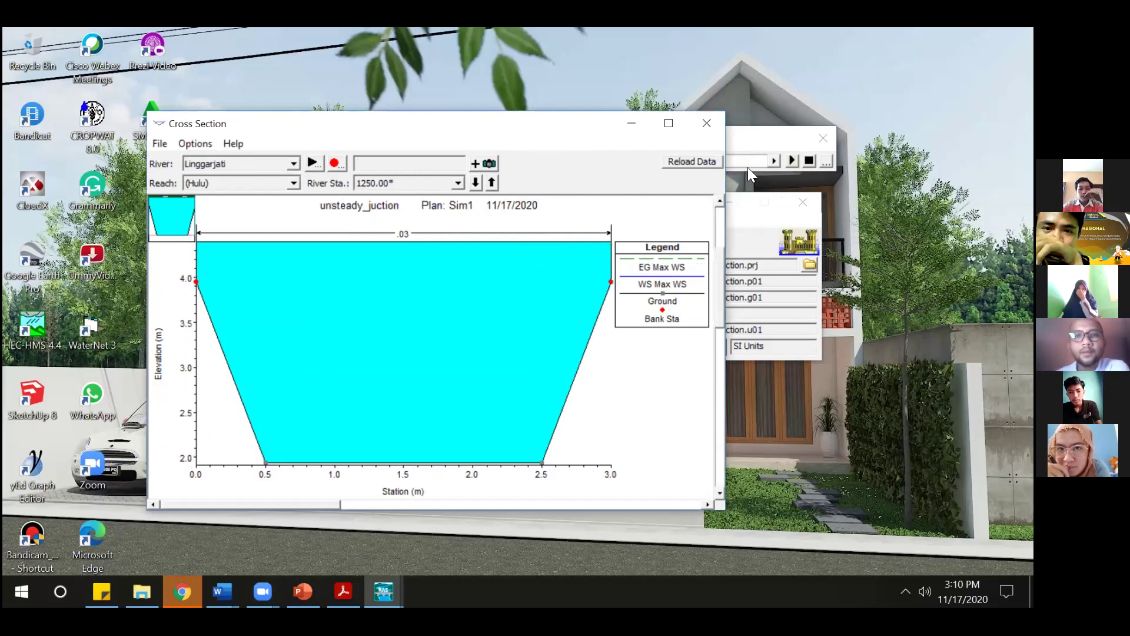
left_click(775, 142)
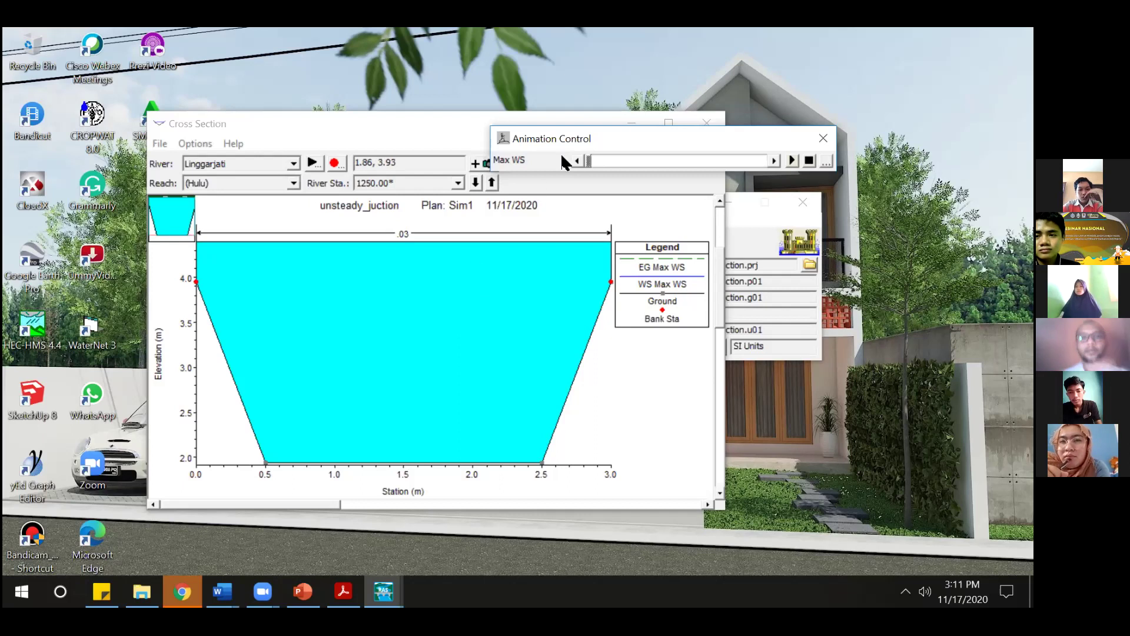
left_click(706, 125)
left_click(707, 123)
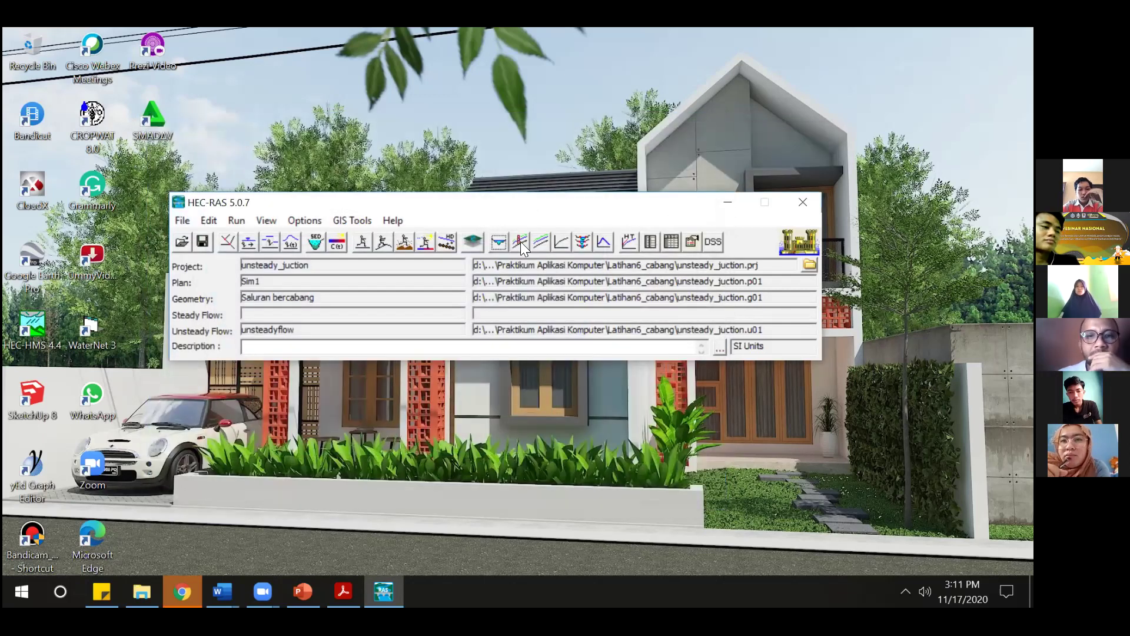
- Open the X-Y-Z perspective plot and try several rotation angles, leaving the rotation angle at -15
left_click(582, 245)
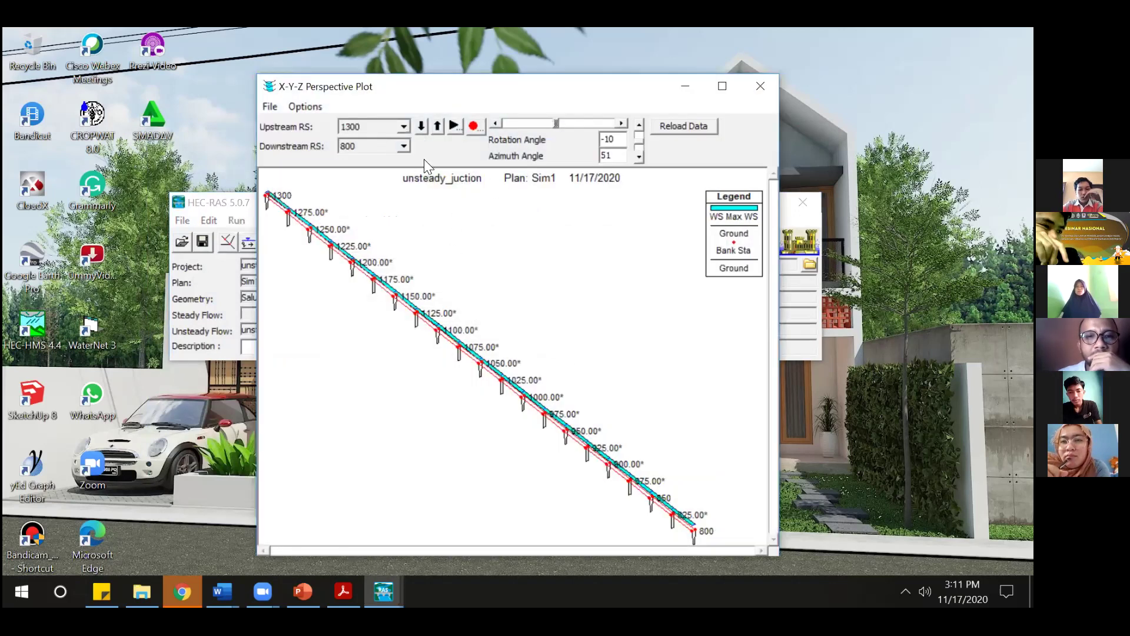
left_click(621, 123)
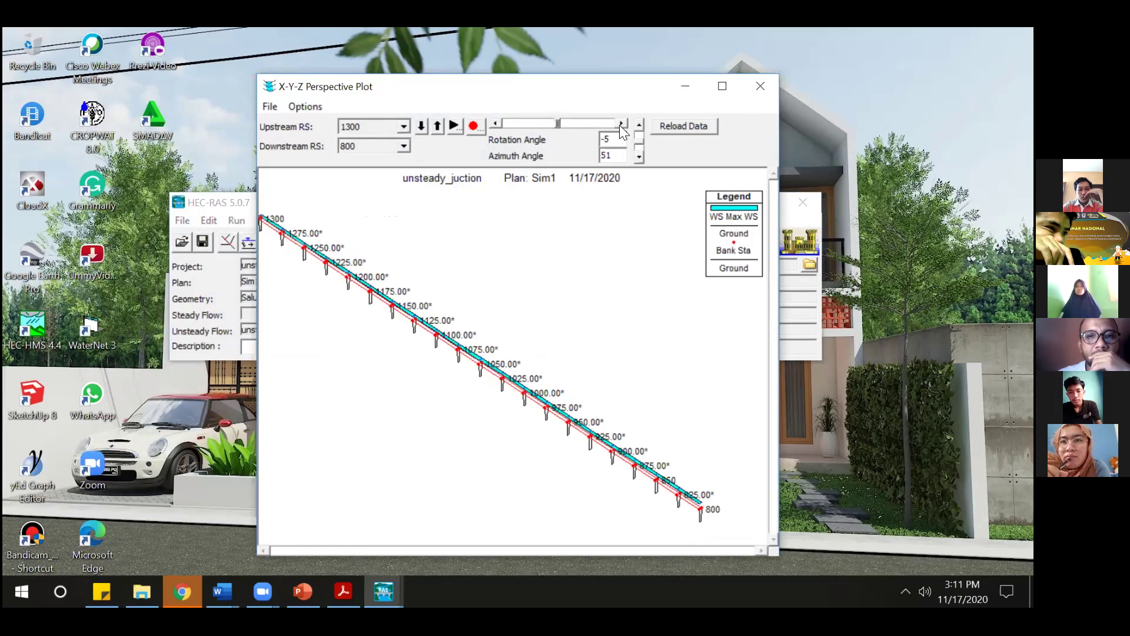
left_click(621, 124)
left_click(494, 123)
left_click(494, 123)
left_click(495, 123)
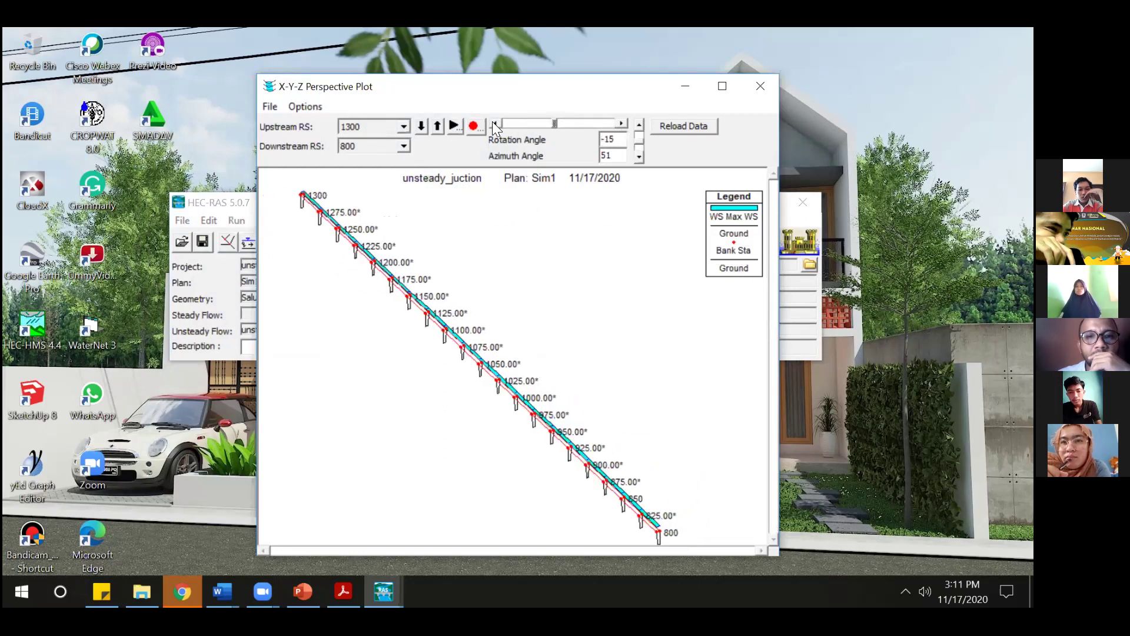
left_click(494, 123)
left_click(618, 124)
- Try several azimuth angles for the perspective plot and leave the azimuth at 45
left_click(641, 128)
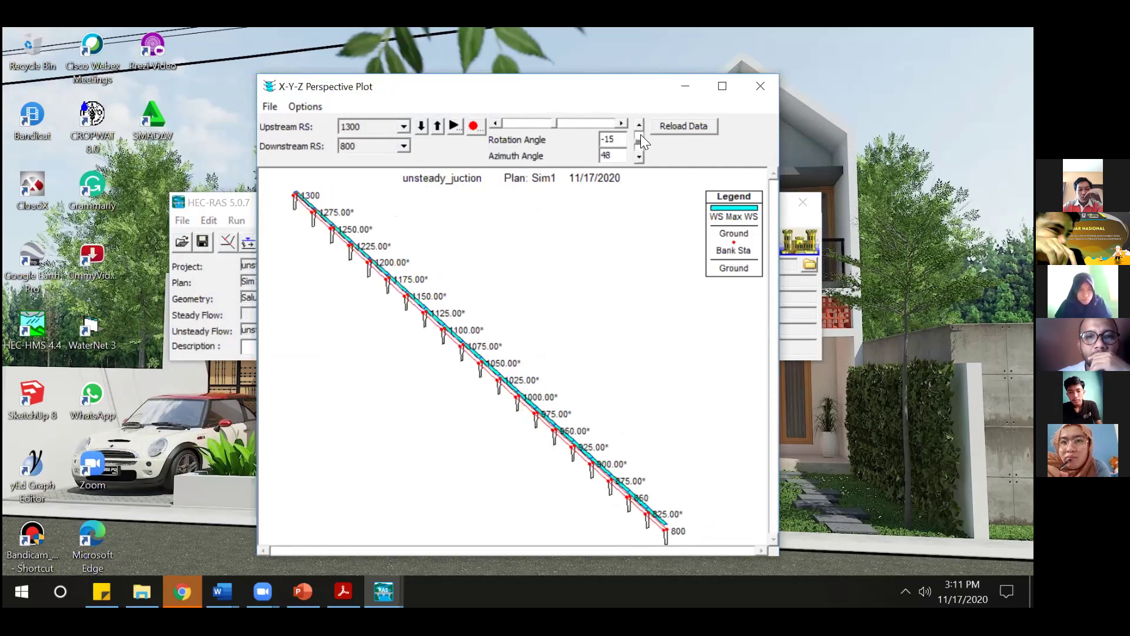
left_click(637, 158)
left_click(638, 158)
left_click(639, 126)
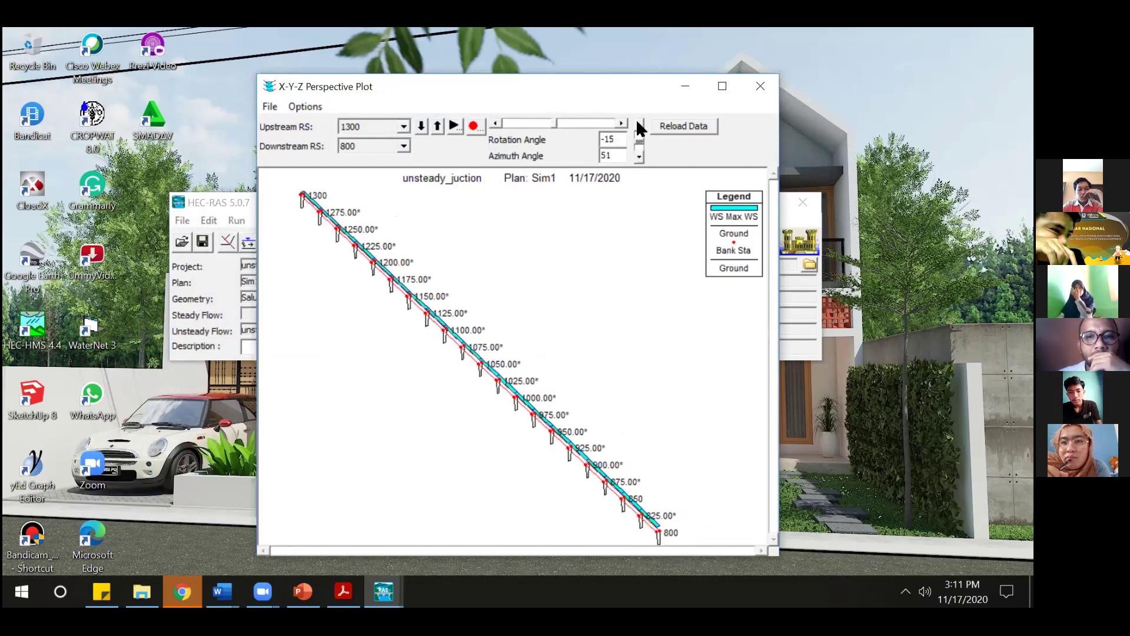
left_click(639, 125)
left_click(638, 126)
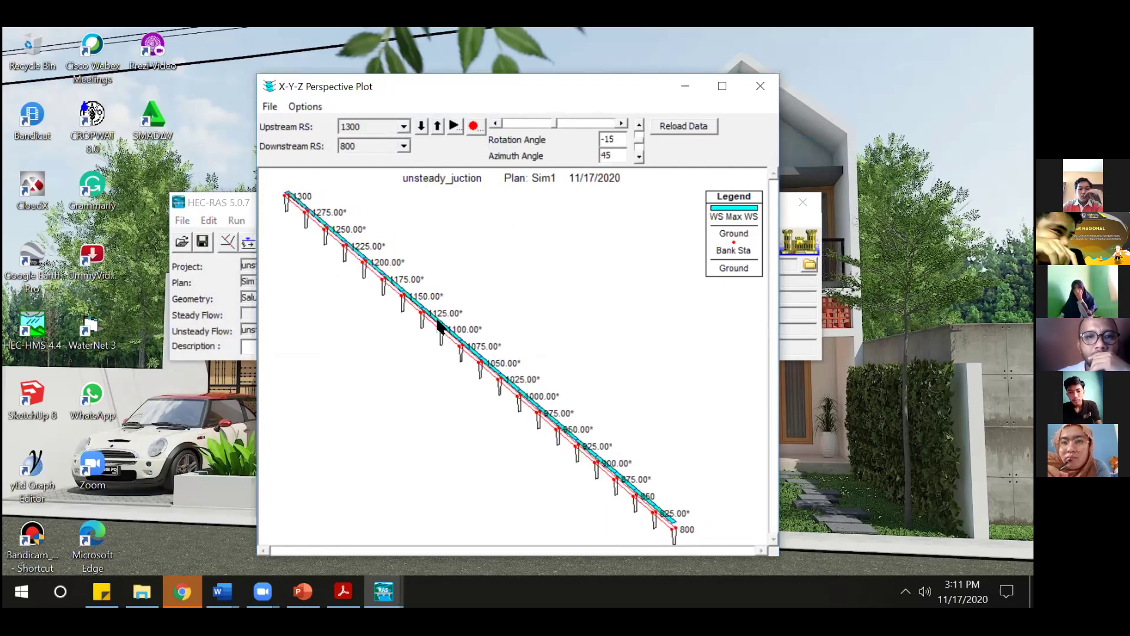
- Zoom the perspective plot in on the upstream stations from 1300 to about 1050.00*
right_click(375, 206)
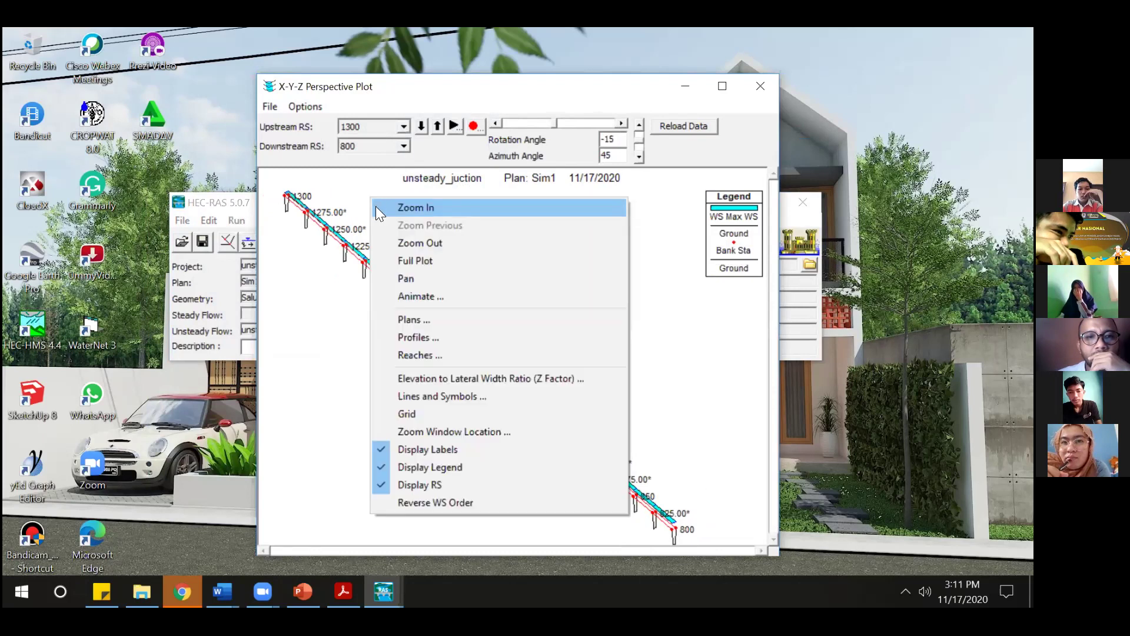
left_click(419, 210)
left_click_drag(265, 177, 486, 376)
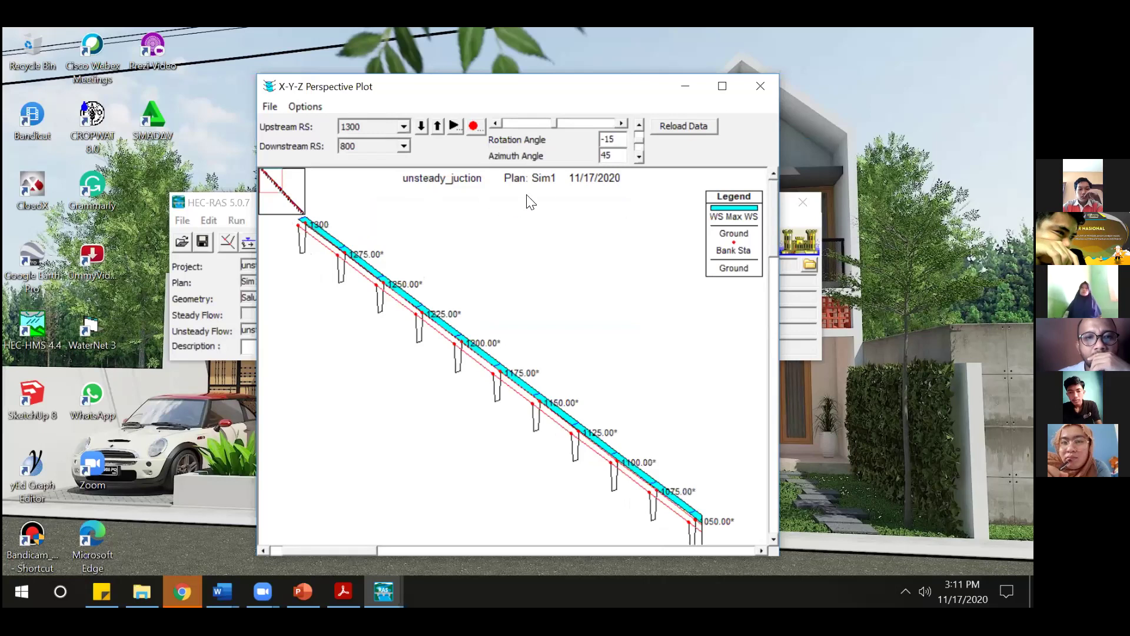
- Move the perspective plot's upstream river station down from 1300 to 1125.00*, one station at a time
left_click(437, 126)
left_click(421, 126)
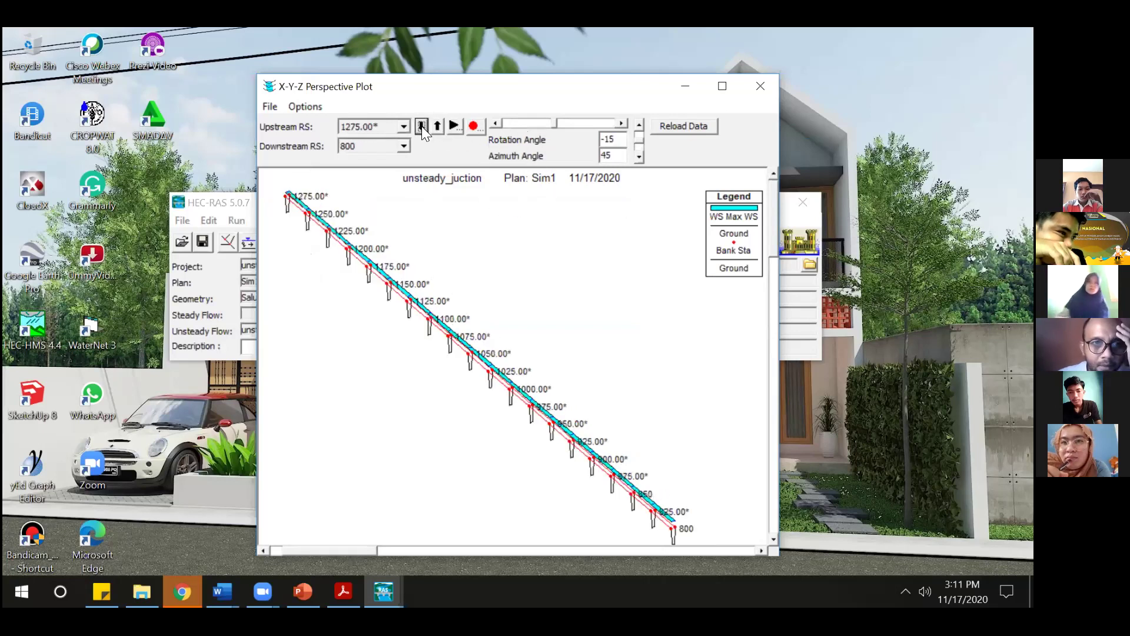
left_click(422, 126)
left_click(421, 126)
left_click(422, 126)
left_click(422, 126)
left_click(421, 126)
left_click(422, 126)
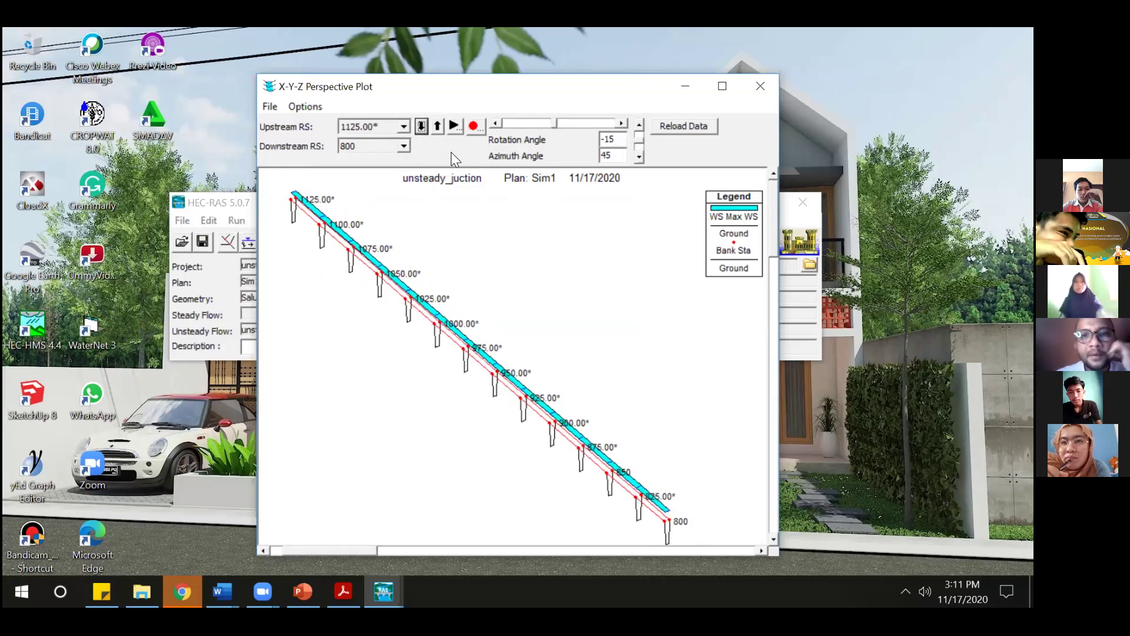
right_click(602, 386)
left_click(488, 334)
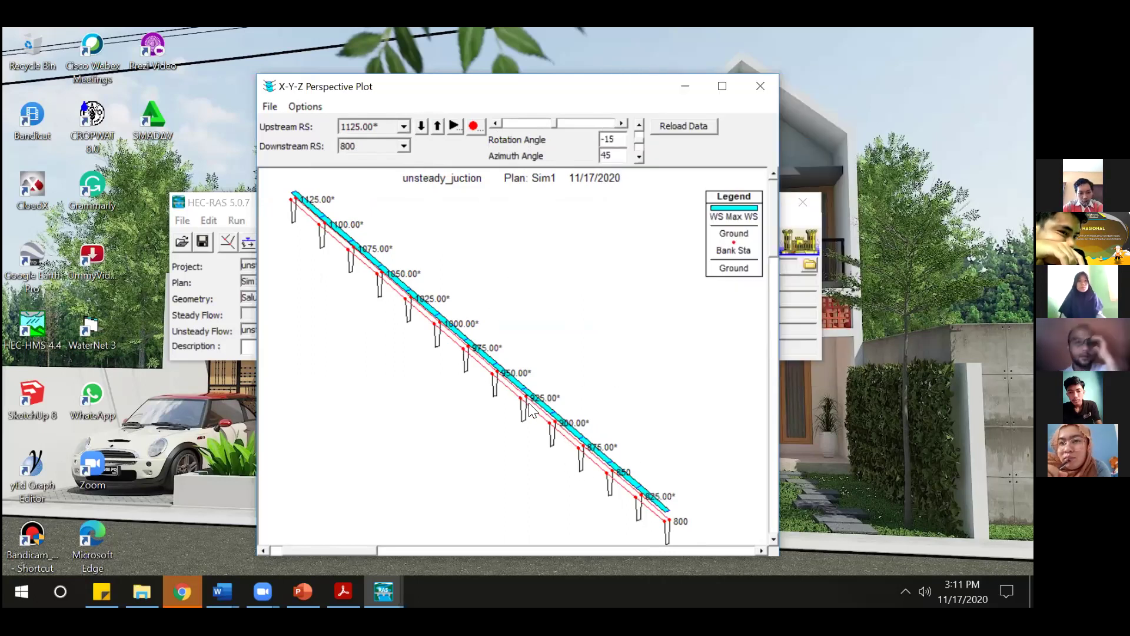
- Animate the perspective plot step by step from Max WS to 17NOV2020 1620, and close the animation control and the plot
left_click(455, 126)
left_click(773, 159)
left_click(773, 159)
left_click(774, 161)
left_click(773, 162)
left_click(773, 163)
left_click(774, 162)
left_click(774, 162)
left_click(773, 162)
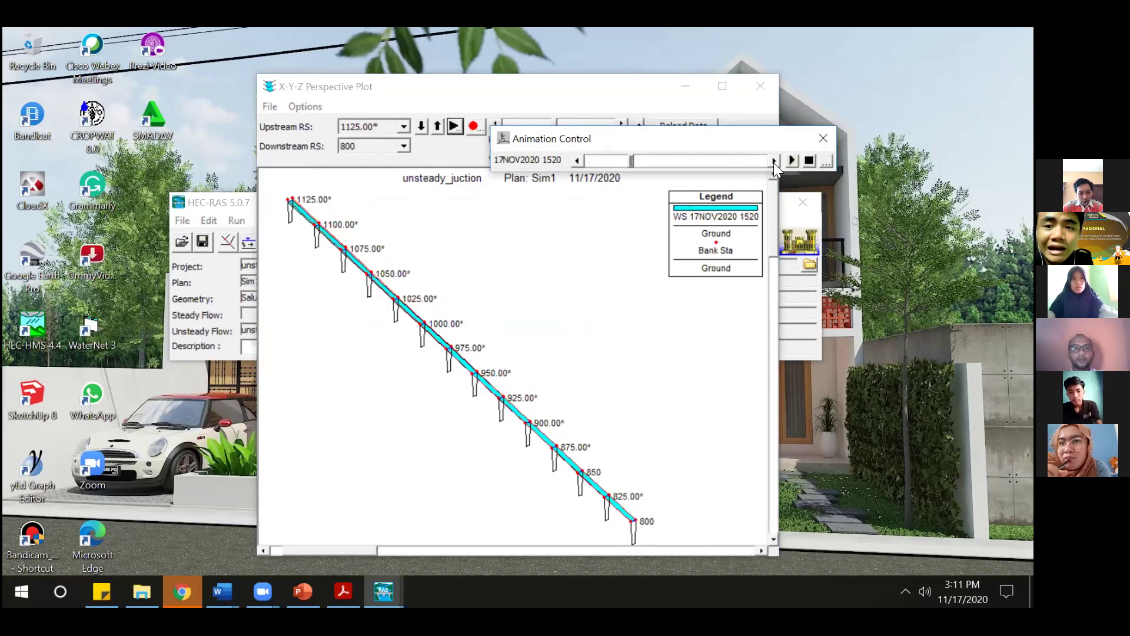
left_click(774, 162)
left_click(774, 162)
left_click(775, 164)
left_click(775, 164)
left_click(775, 165)
left_click(775, 165)
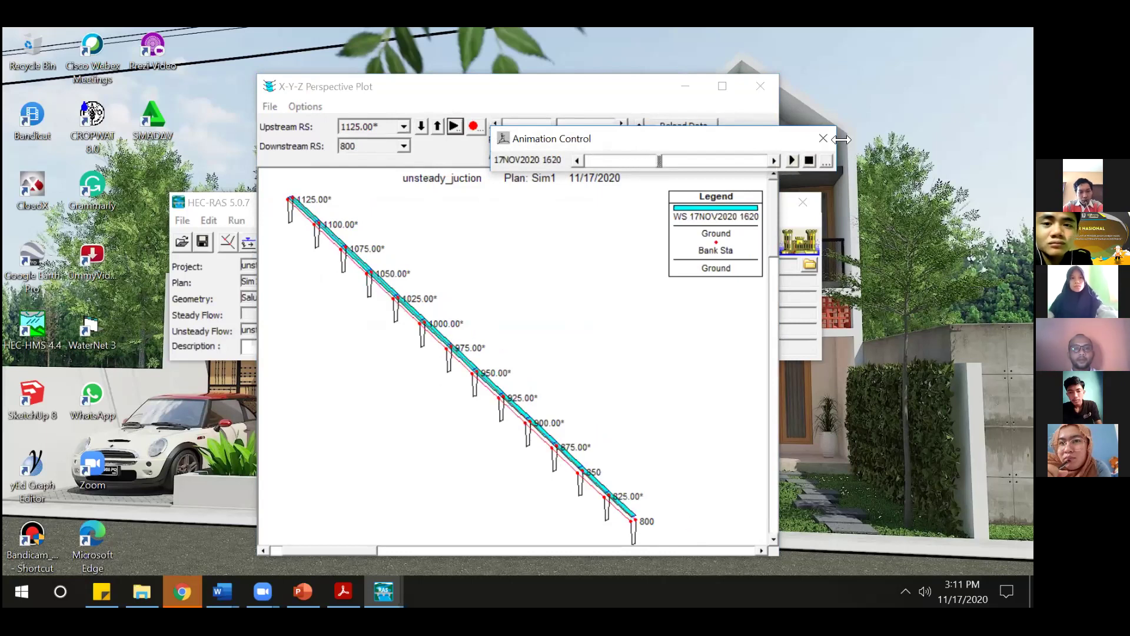
left_click(823, 138)
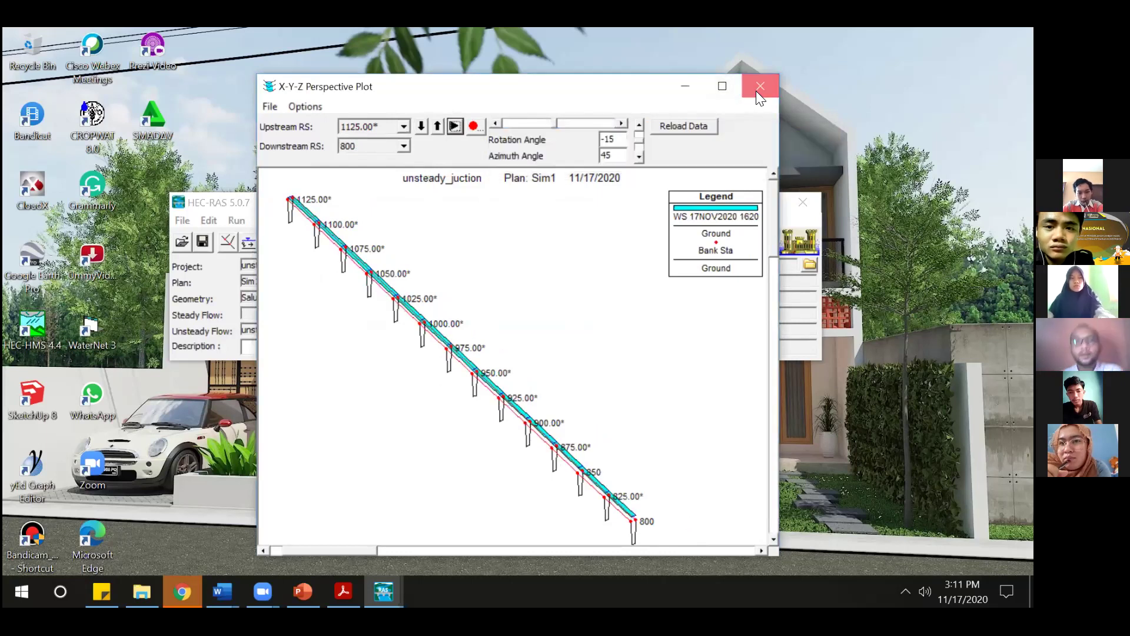
left_click(759, 89)
- Open the profile plot, plot the initial conditions, try to play the animation, and close the animation control
left_click(517, 241)
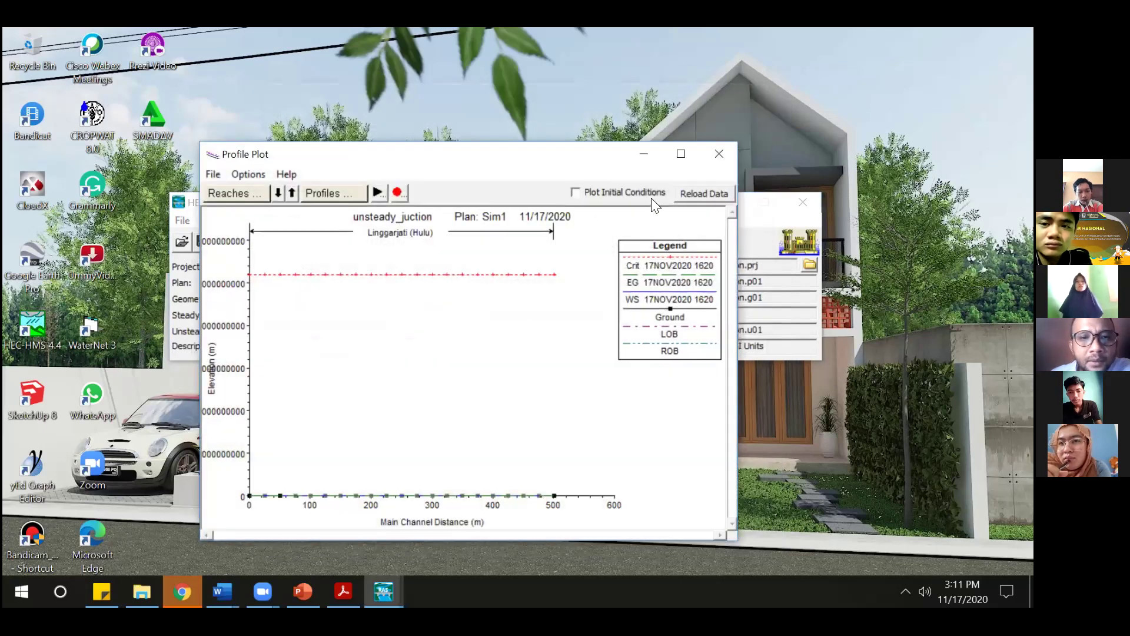
left_click(603, 192)
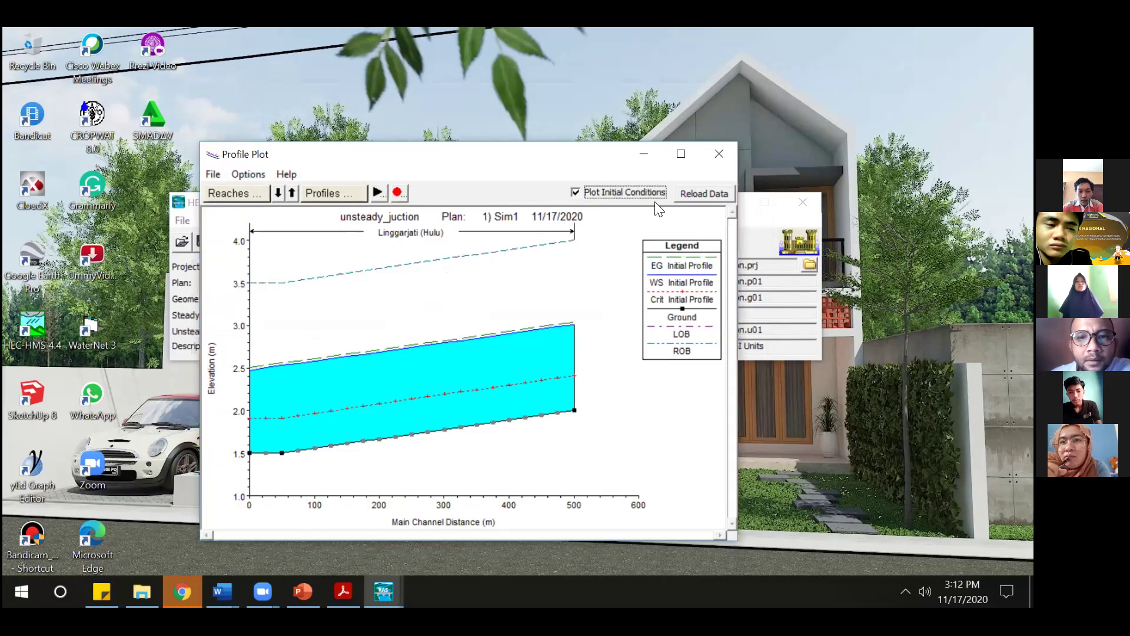
left_click(380, 193)
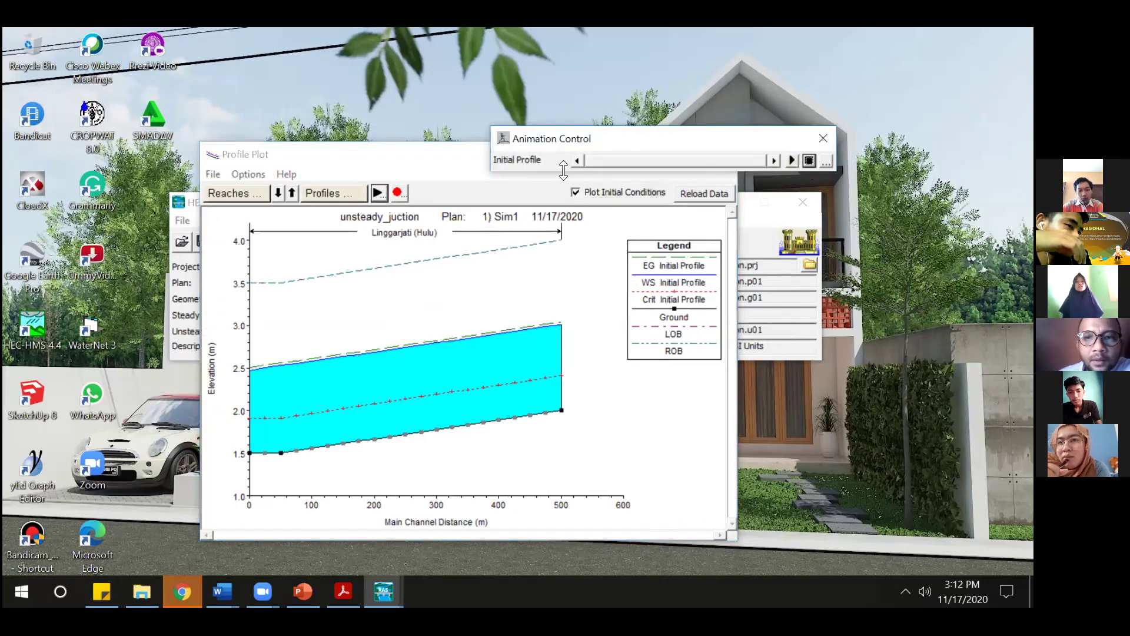
left_click(792, 160)
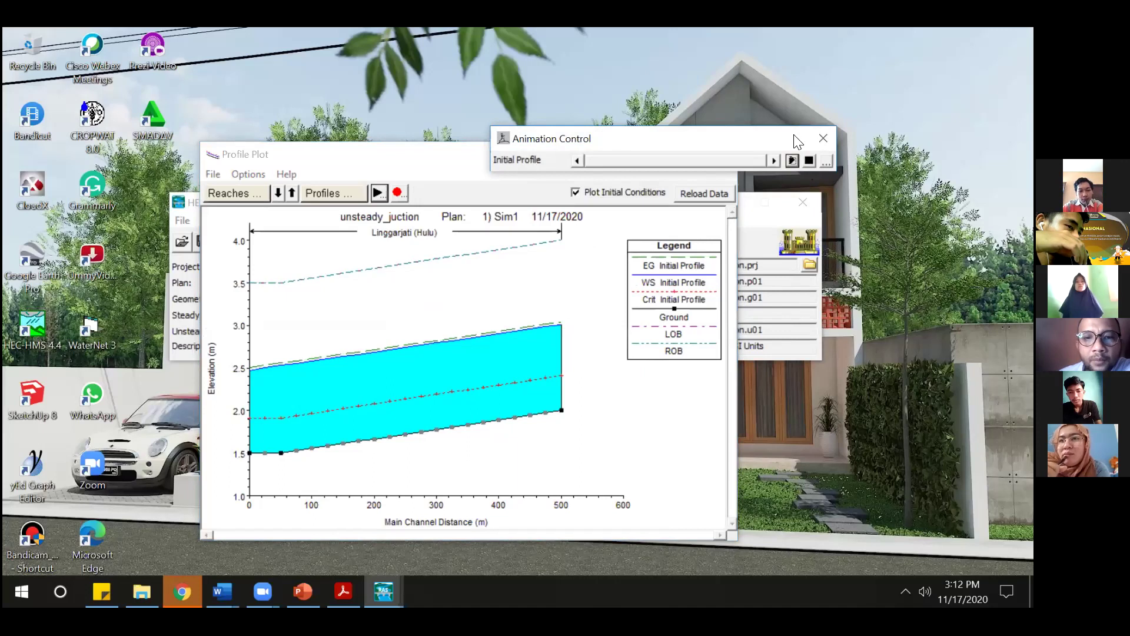
left_click(823, 139)
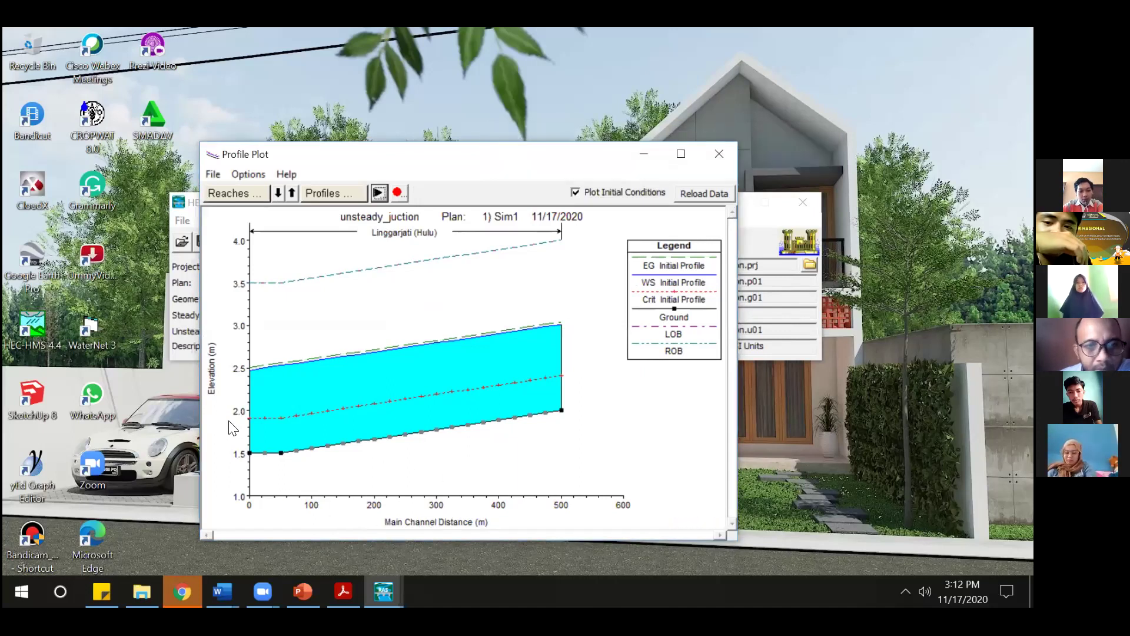
- Add the Linggarjati (Hilir) and Gedung Nasional (Hulu) reaches to the profile plot, and reduce it to Gedung Nasional (Hulu) only
left_click(253, 193)
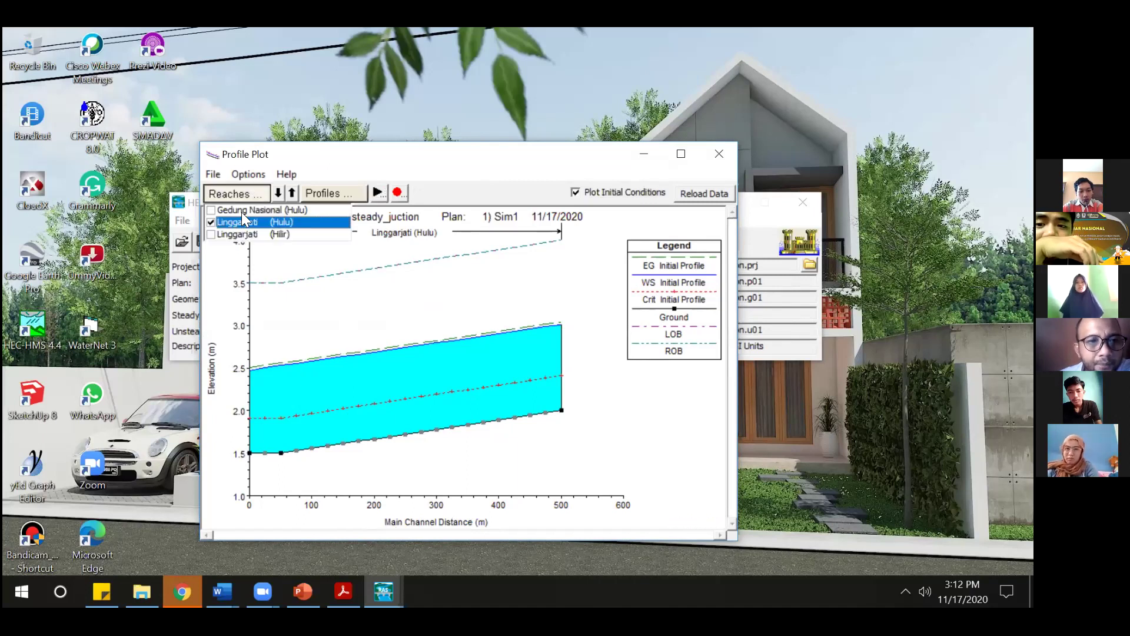
left_click(211, 234)
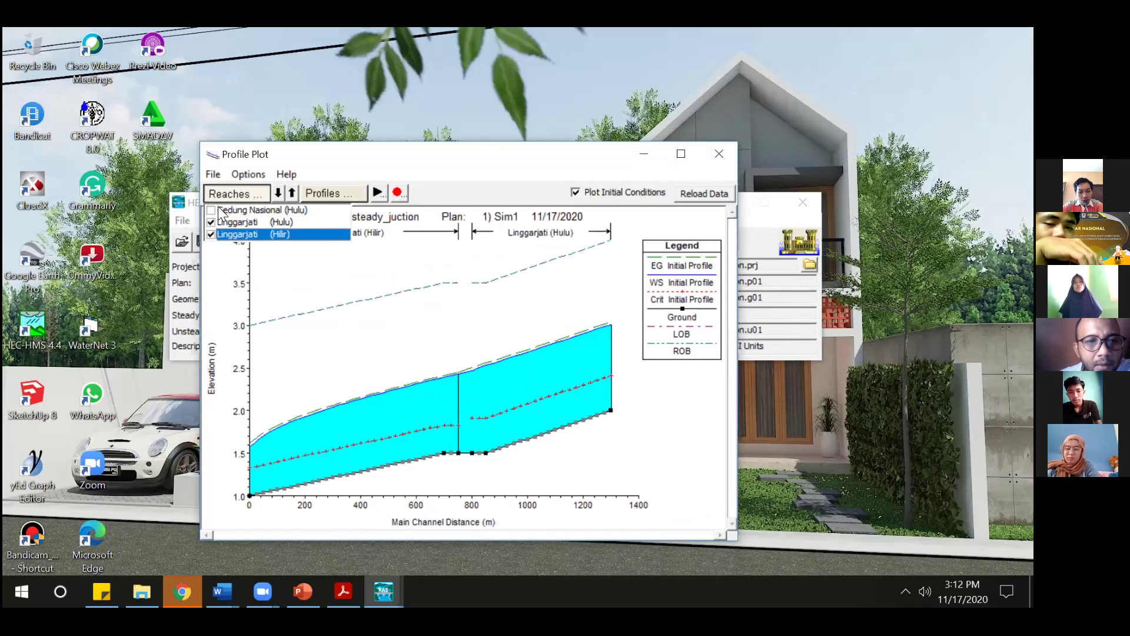
left_click(212, 210)
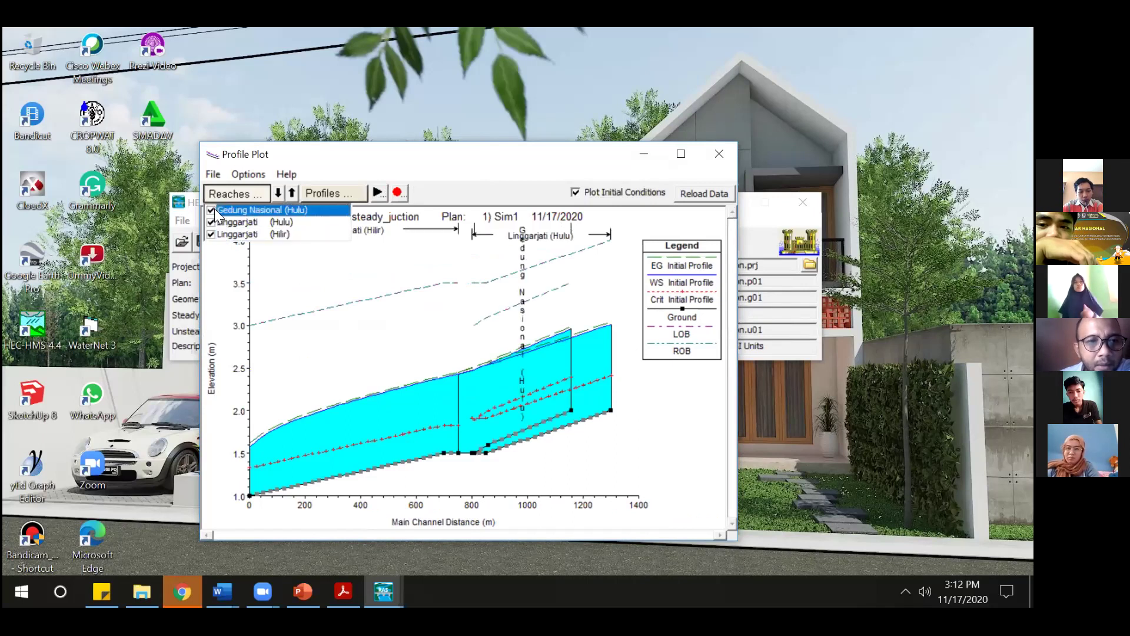
left_click(211, 222)
left_click(208, 233)
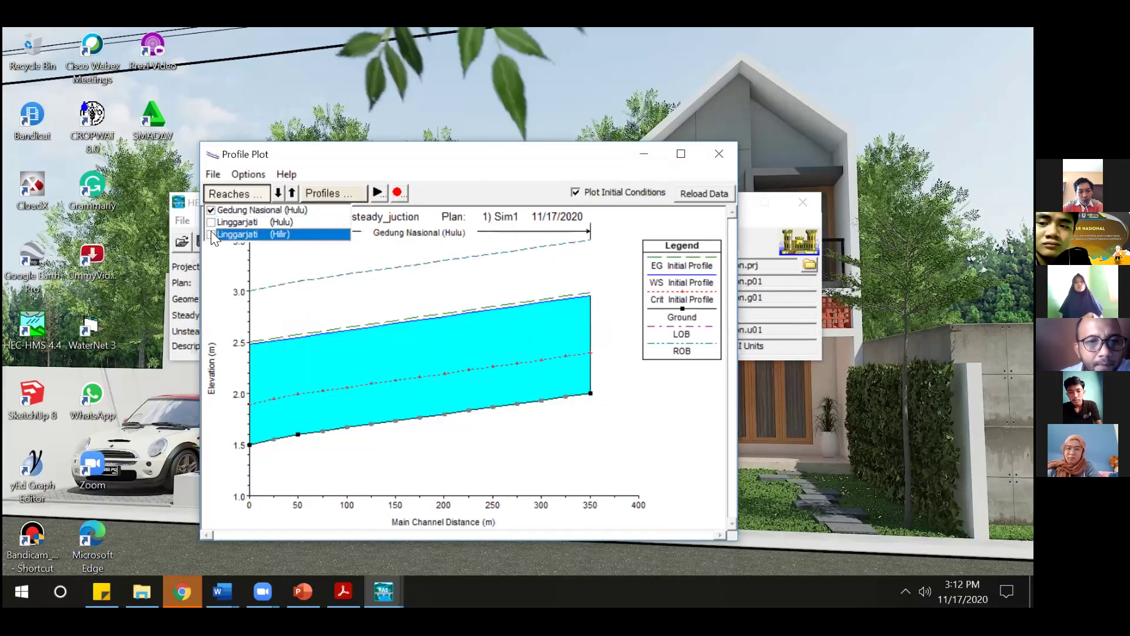
- Toggle the Initial Profile off and on in the profile plot's profile selection, and close the plot
left_click(312, 201)
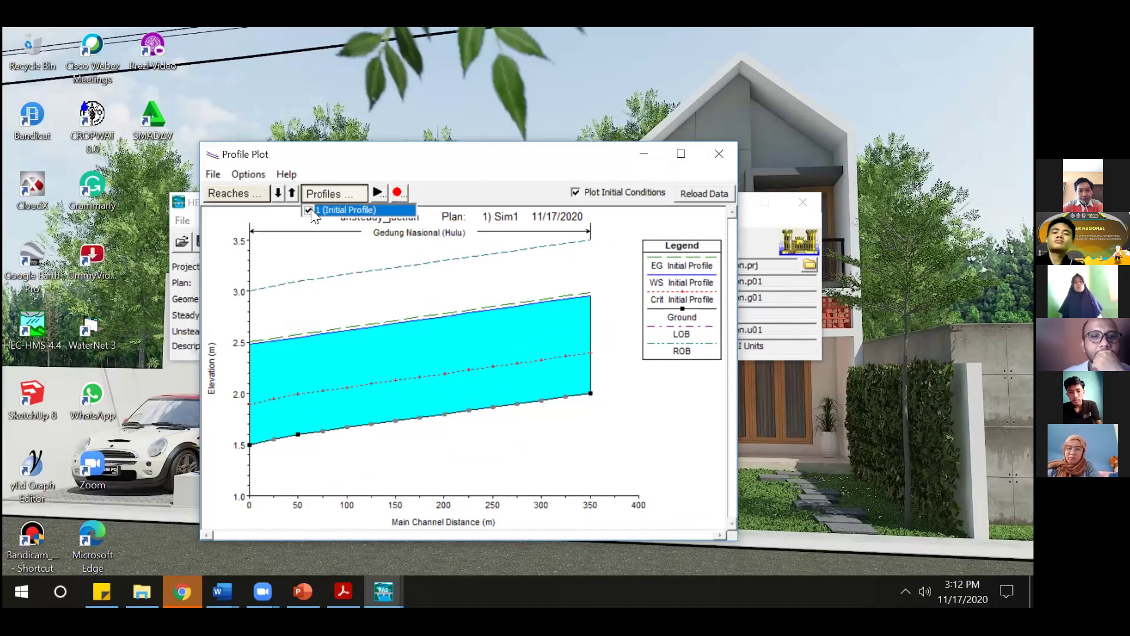
left_click(309, 209)
left_click(310, 210)
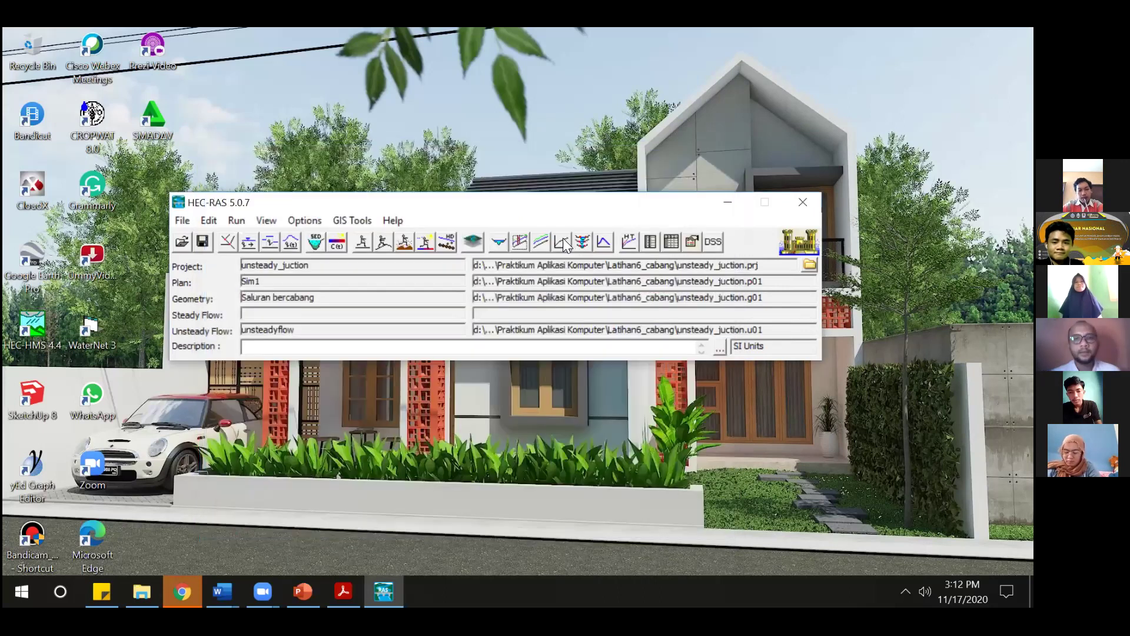
- Open the rating curve for Linggarjati (Hulu) station 1250.00*, review its plotting options, and close it
left_click(560, 243)
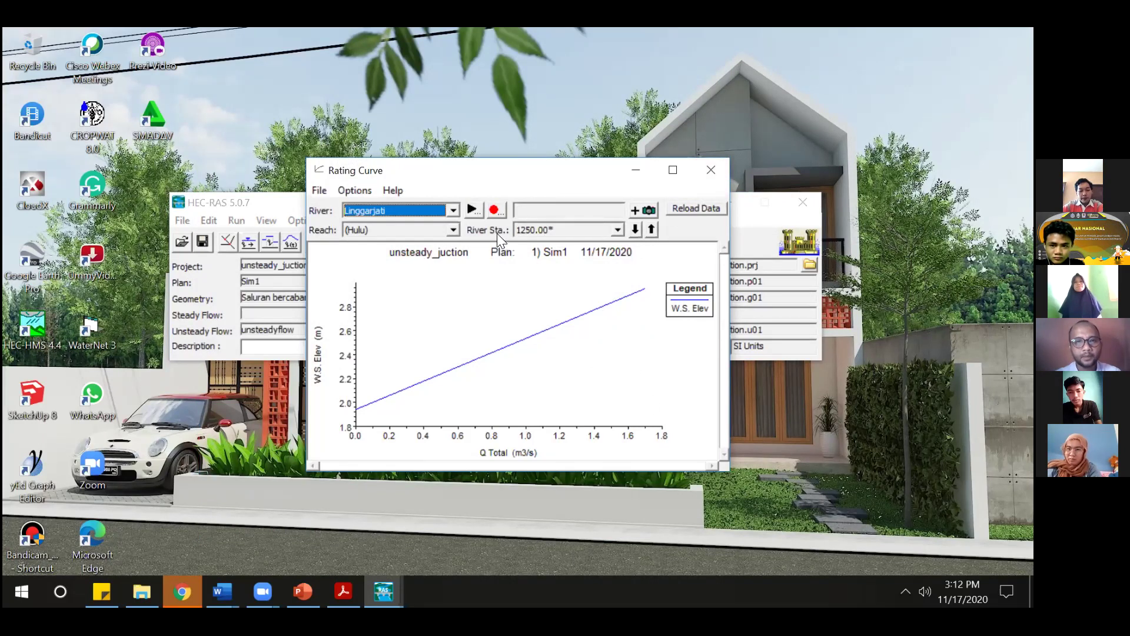
left_click(355, 191)
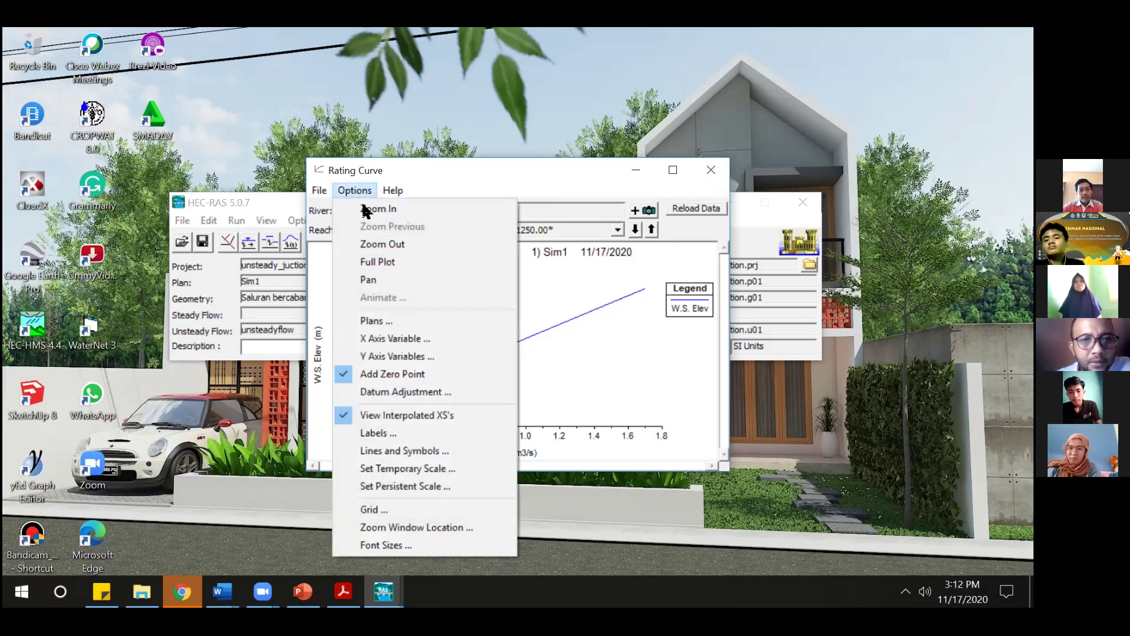
left_click(320, 191)
left_click(693, 171)
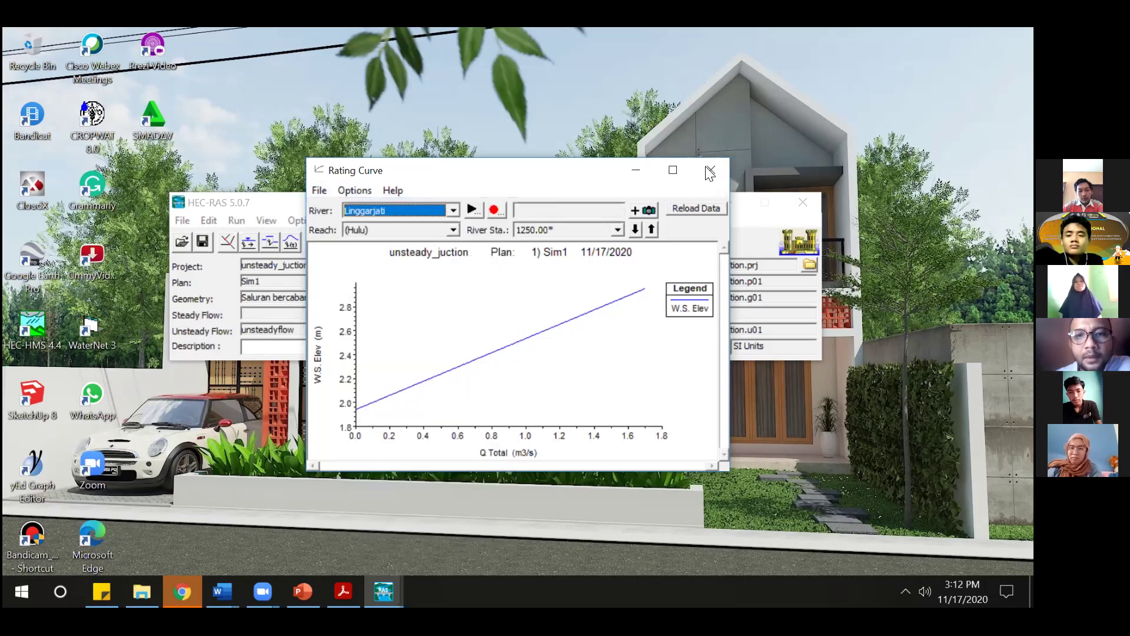
left_click(711, 170)
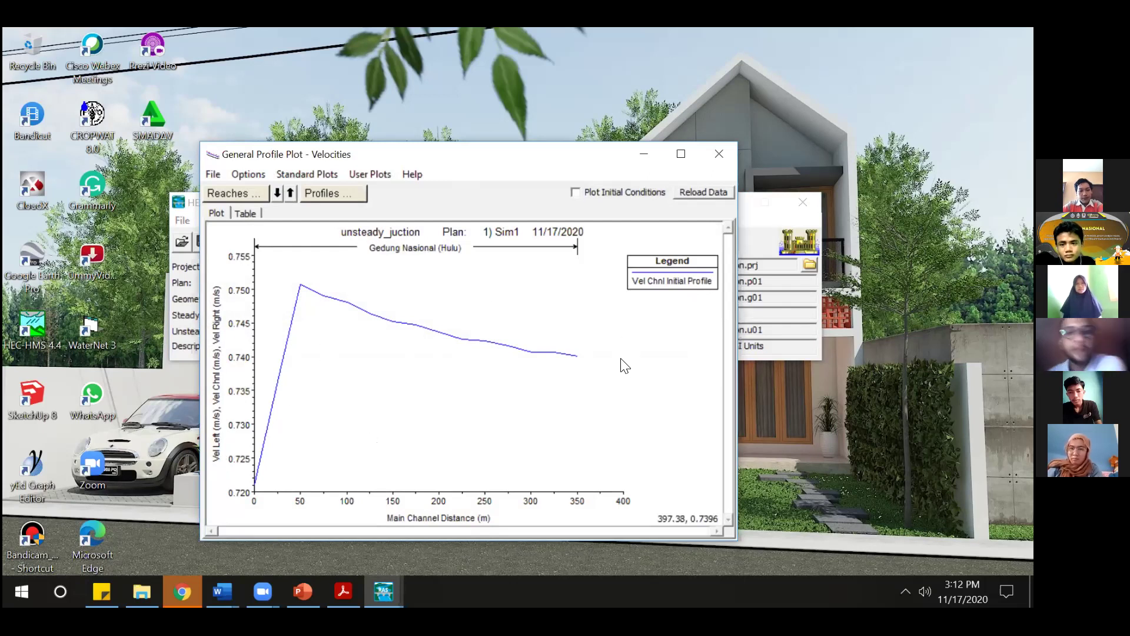
- Close the velocities profile plot, and check the stage and flow hydrographs of Linggarjati station 1300 before closing them
left_click(723, 155)
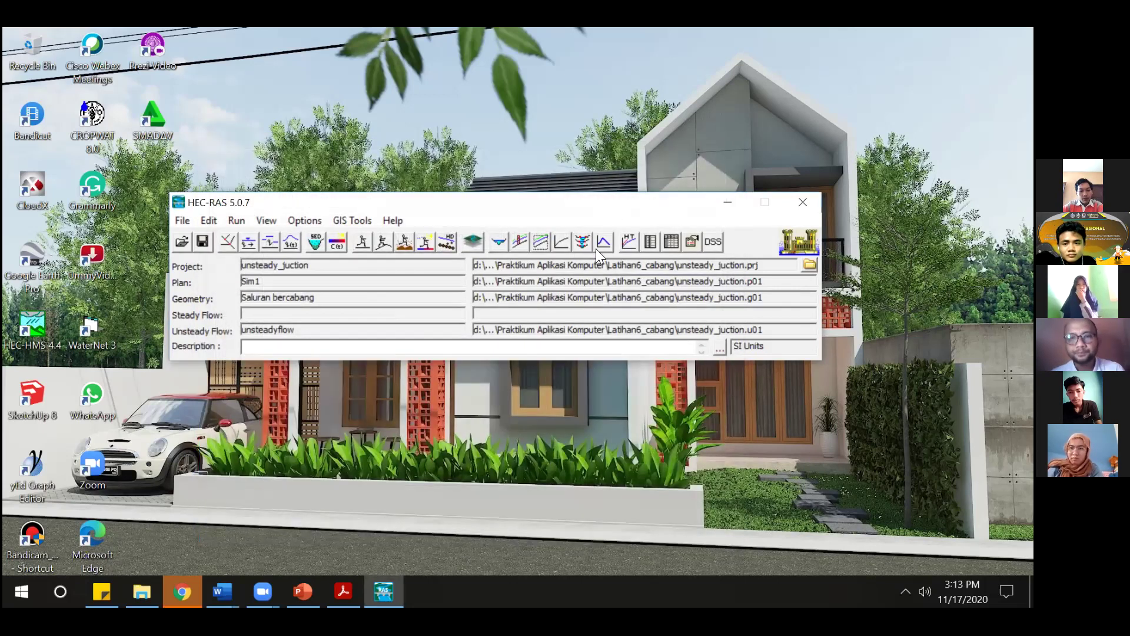
left_click(603, 242)
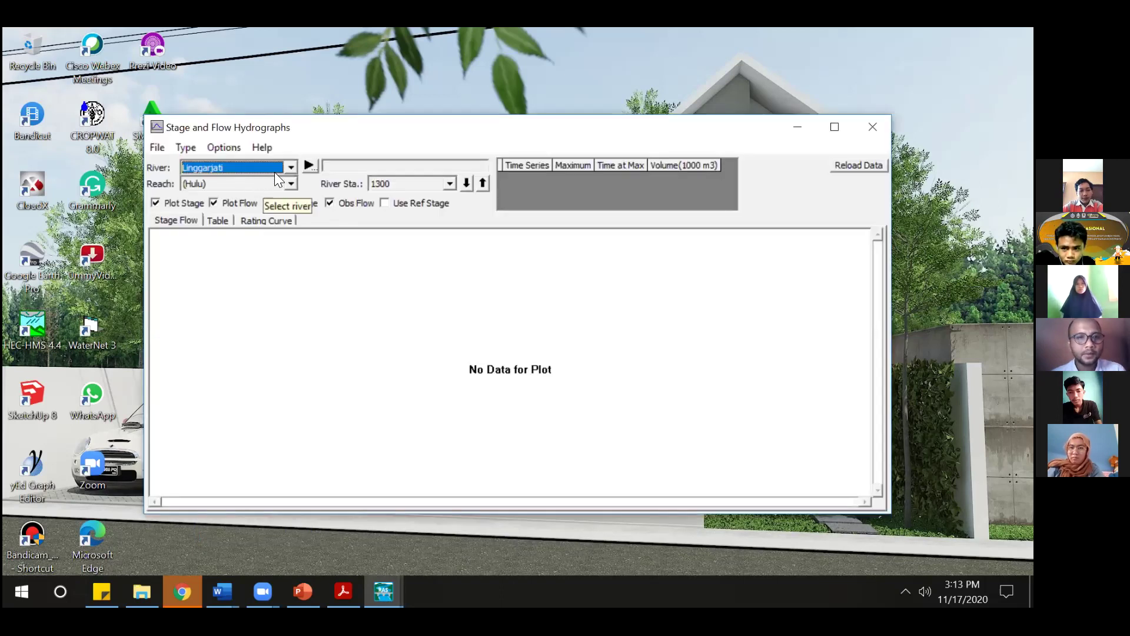
left_click_drag(726, 130, 634, 131)
left_click(782, 126)
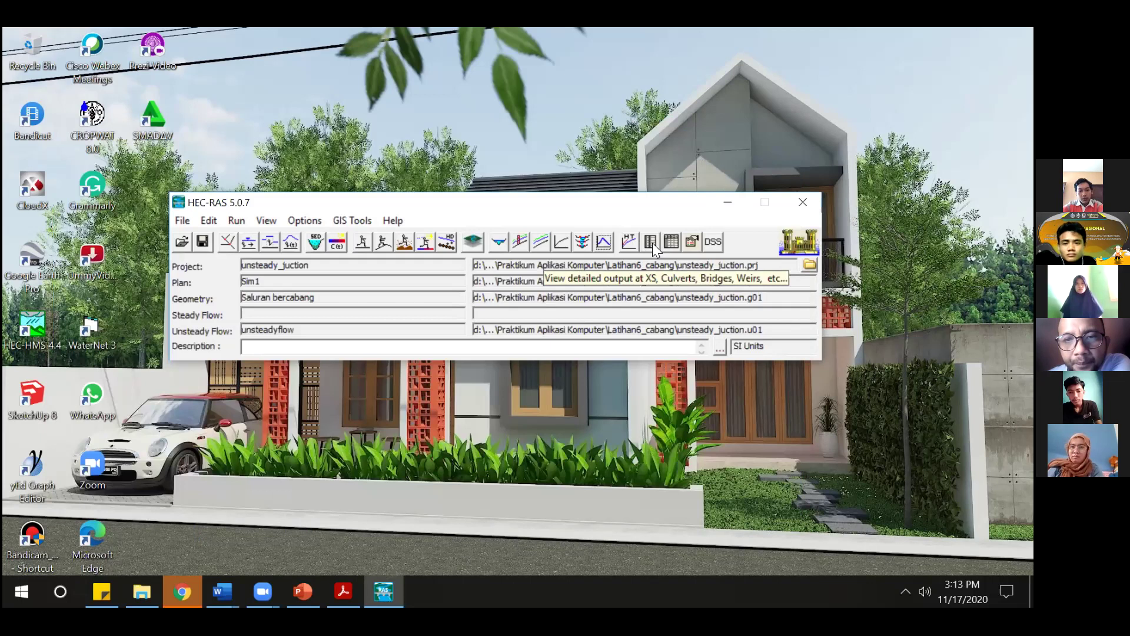
- Open the detailed cross section output table and show Linggarjati (Hulu) river station 1000.00* for the Initial Profile
left_click(651, 242)
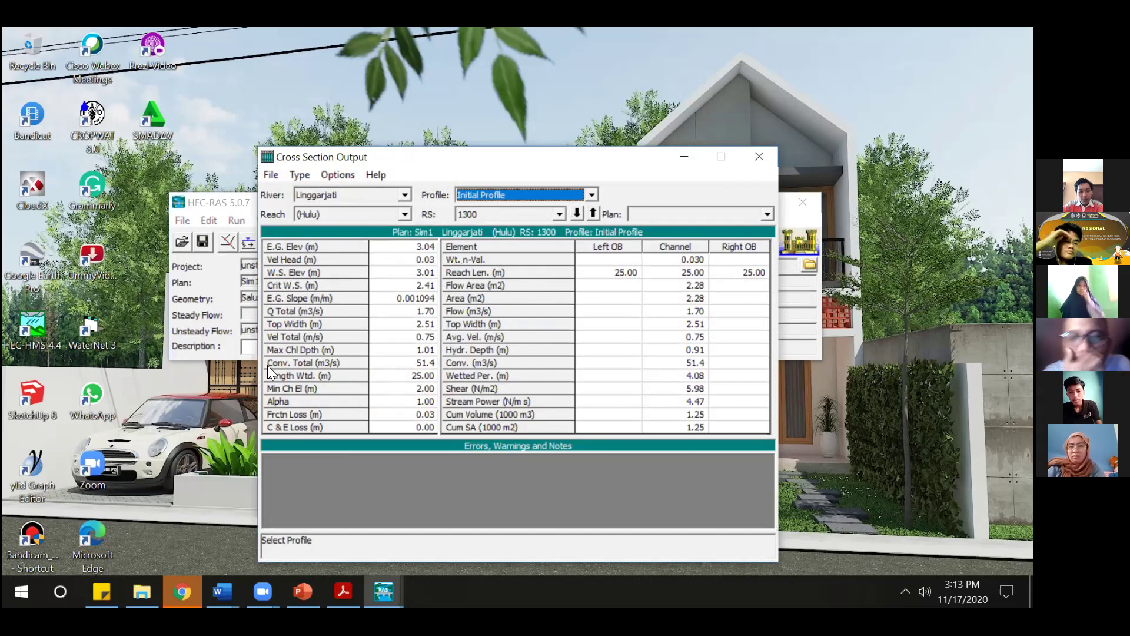
left_click(485, 211)
scroll(476, 281, "down", 1)
scroll(475, 281, "down", 1)
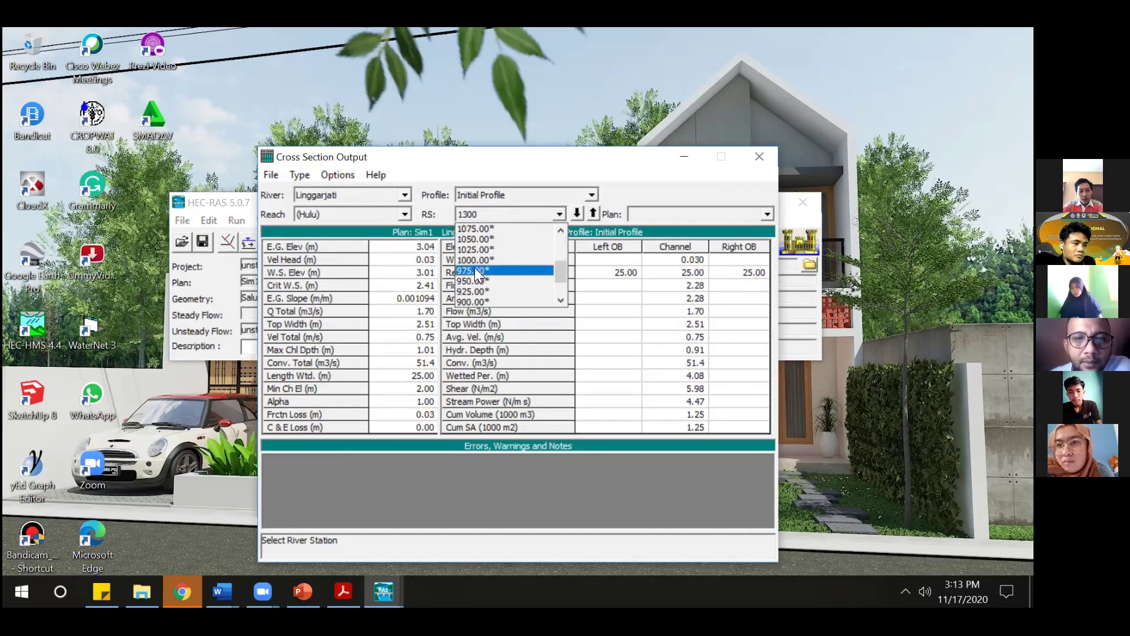
left_click(475, 258)
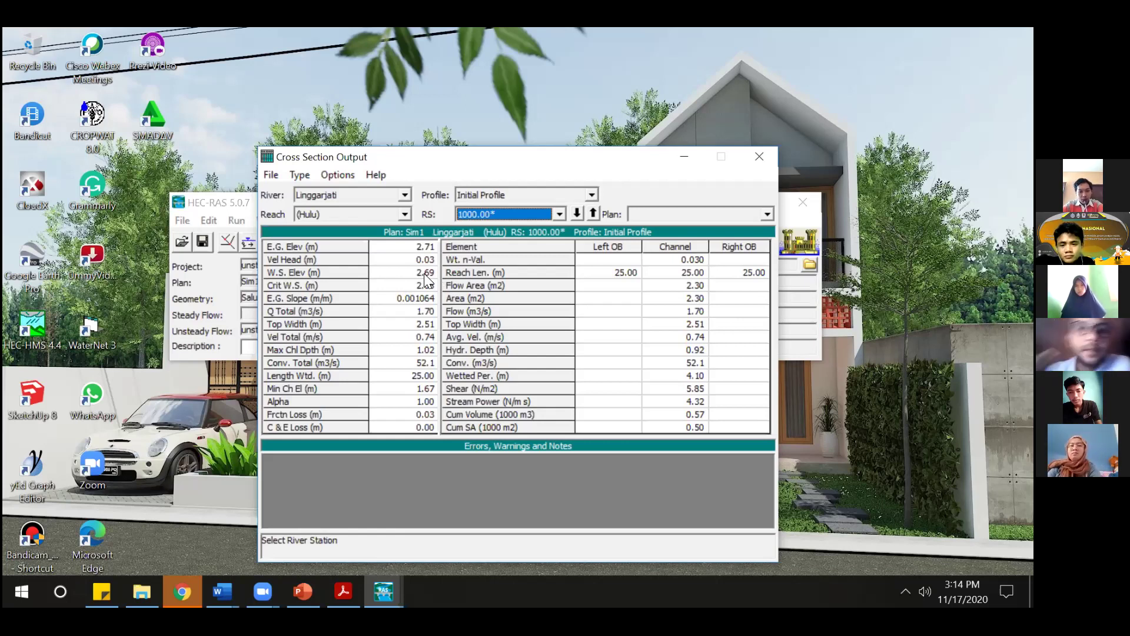
- Close the cross section output table and save the project's edits
left_click(759, 157)
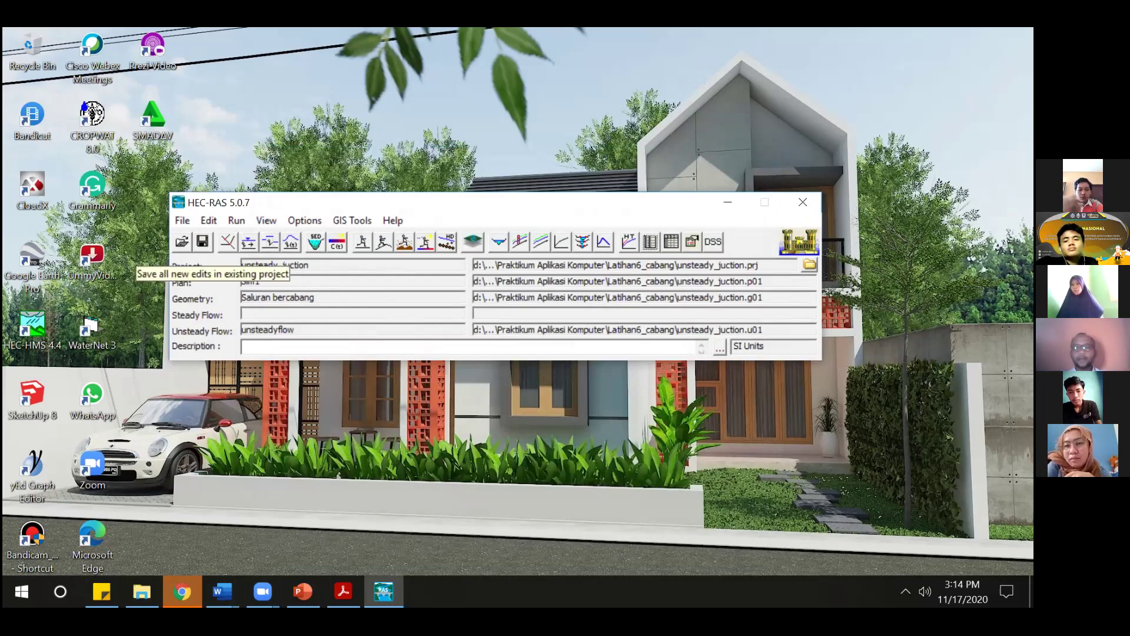
left_click(198, 243)
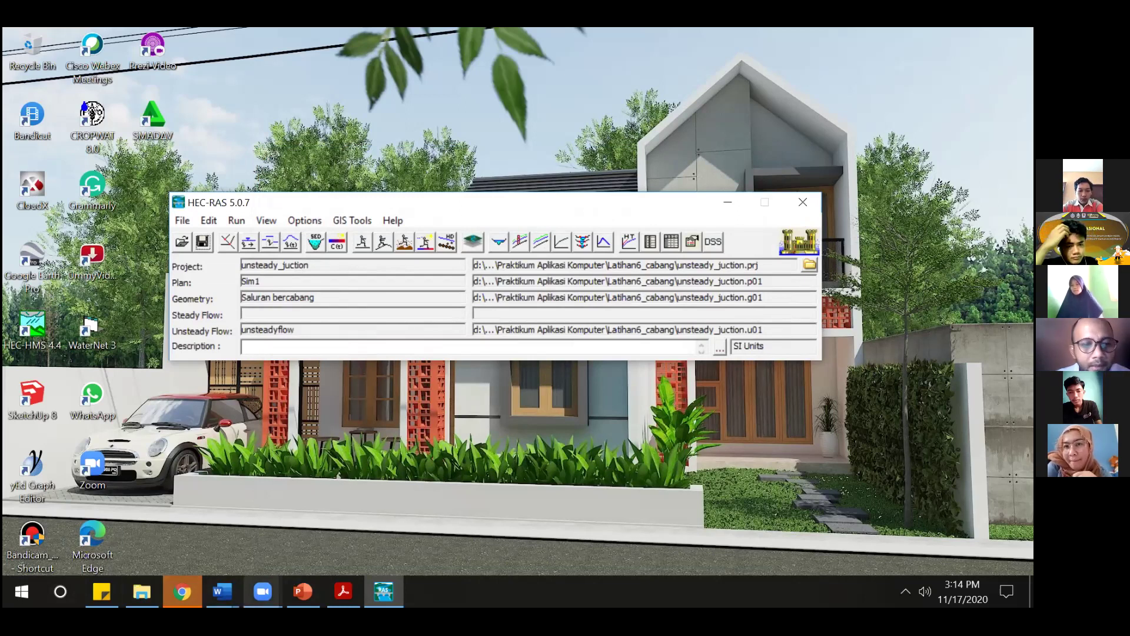
- Find Google Earth Pro on the computer and launch it
left_click(303, 591)
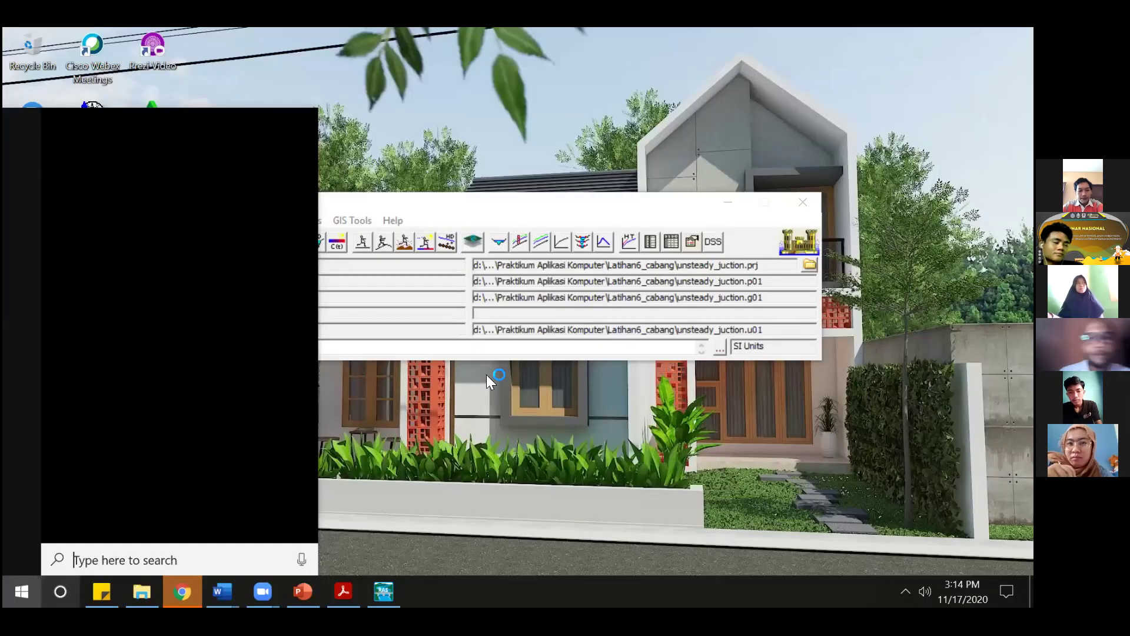
type("goo")
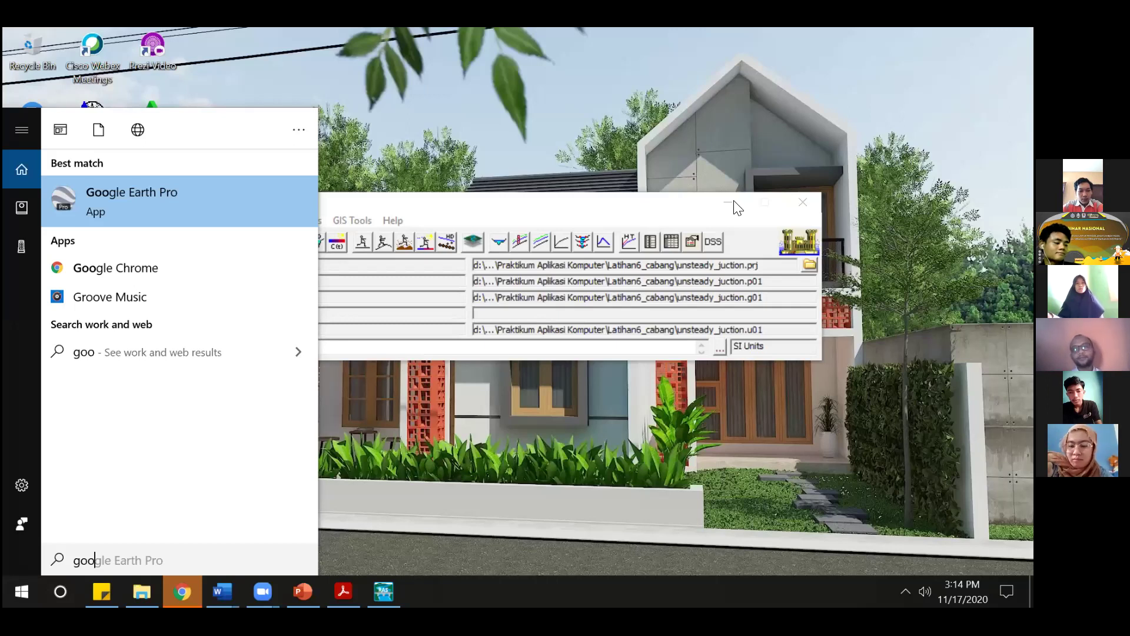
key("Return")
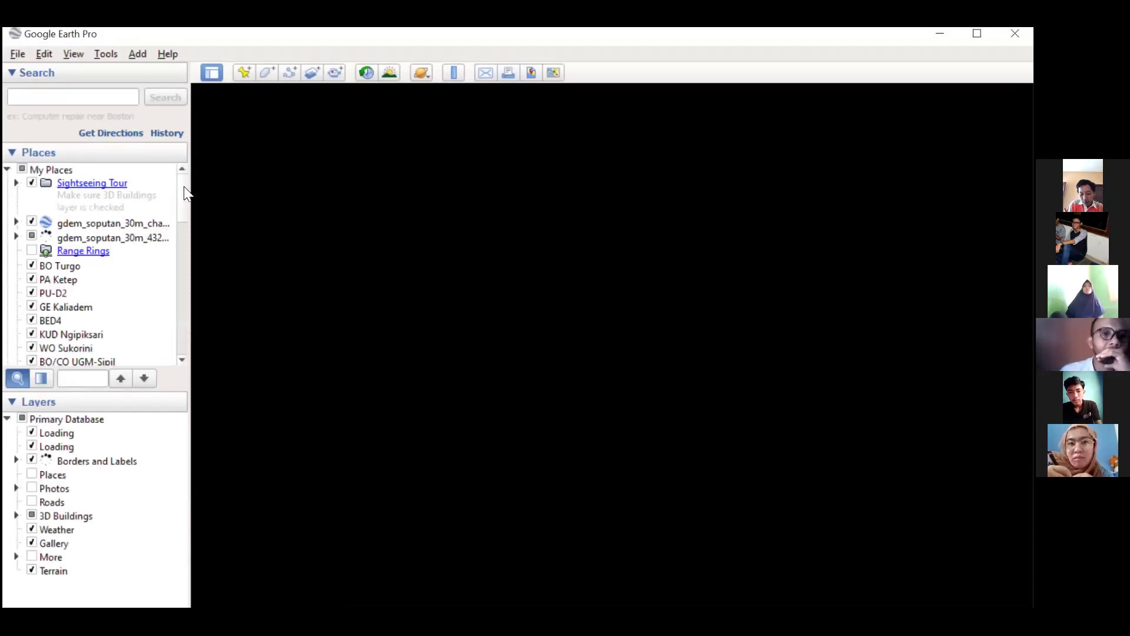
- Fly to the saved path "saluran Linggar Jati" among the saved places and view the whole branched channel network on the map
left_click(179, 275)
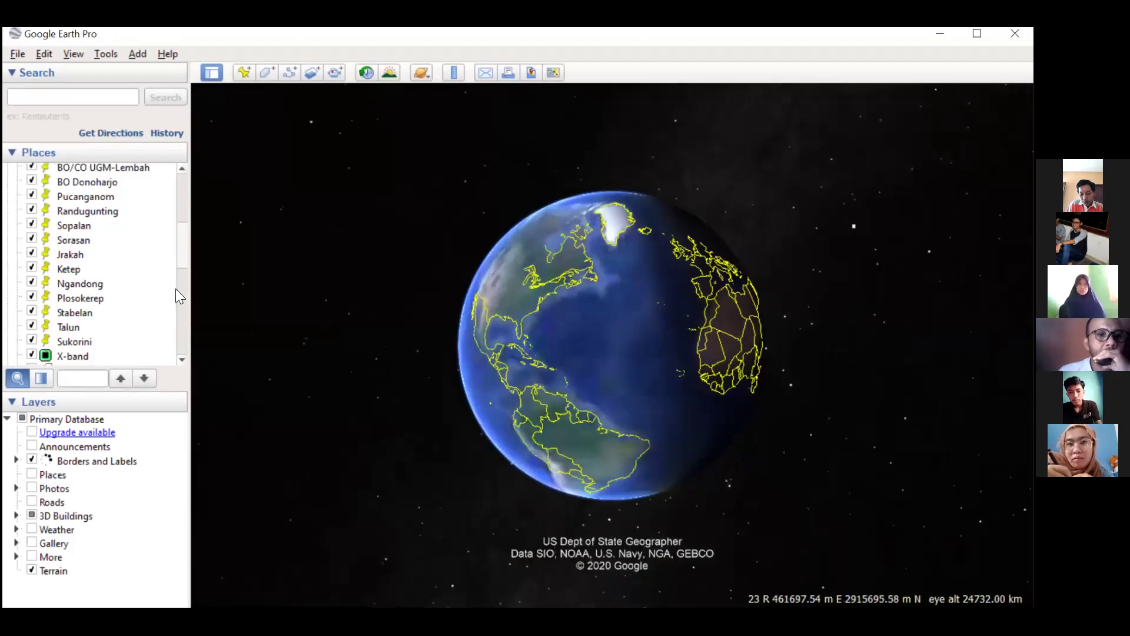
left_click(174, 314)
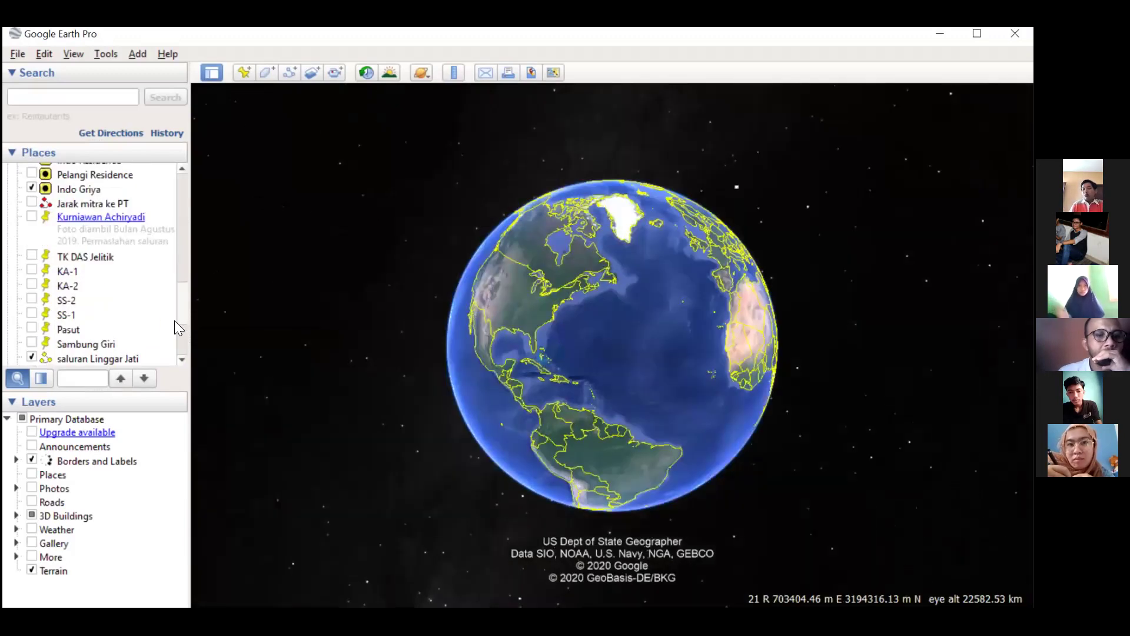
scroll(115, 248, "down", 3)
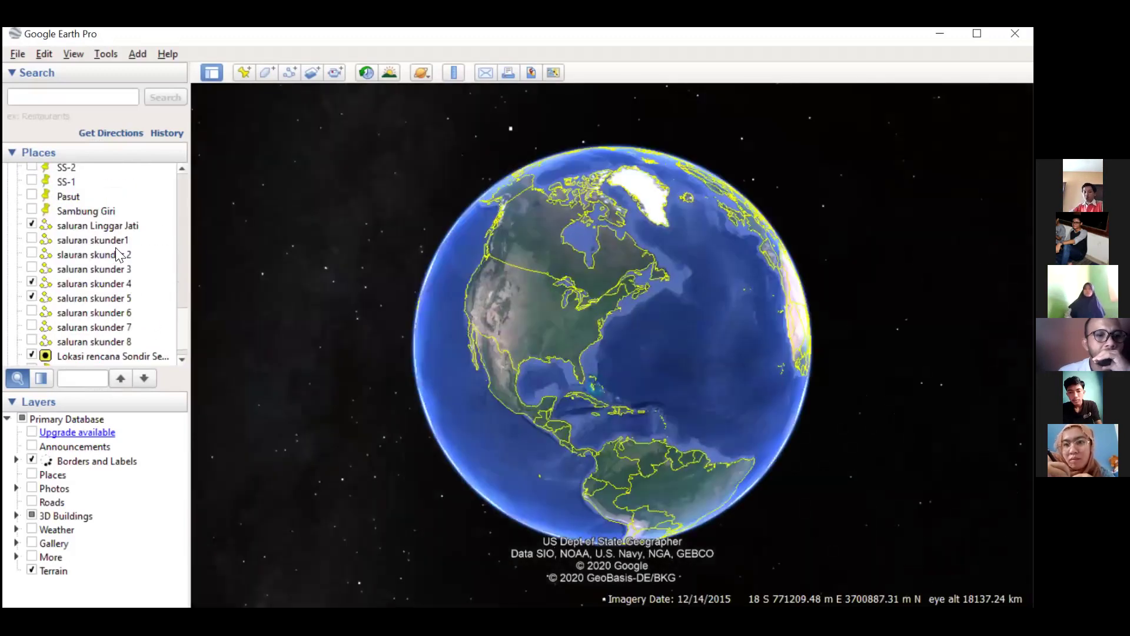
scroll(87, 195, "down", 1)
left_click(87, 199)
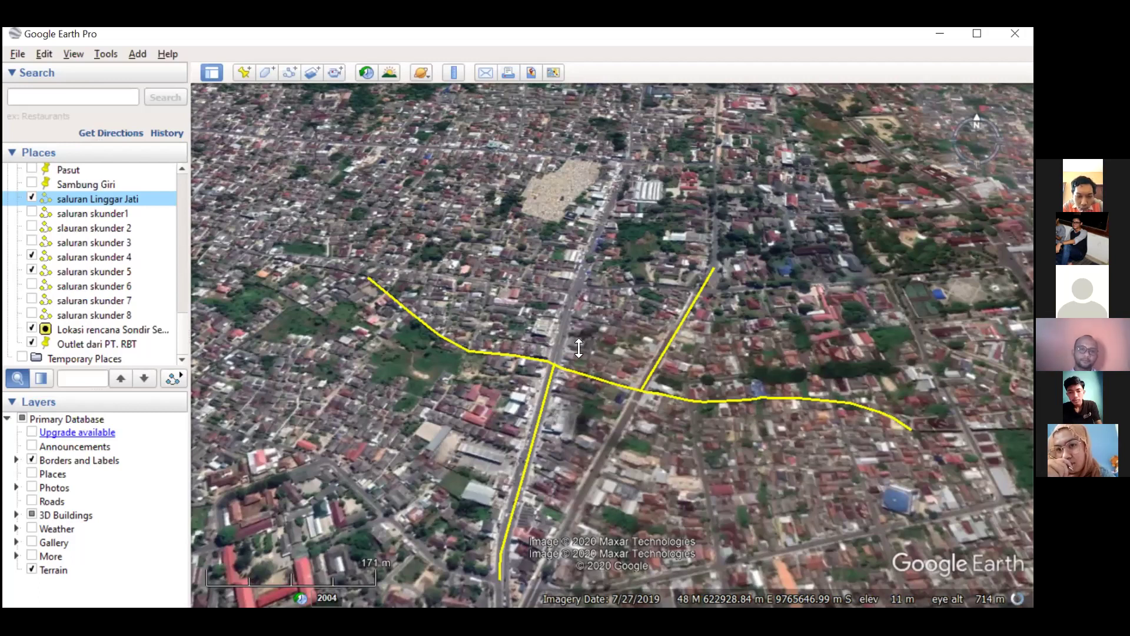
scroll(617, 368, "down", 3)
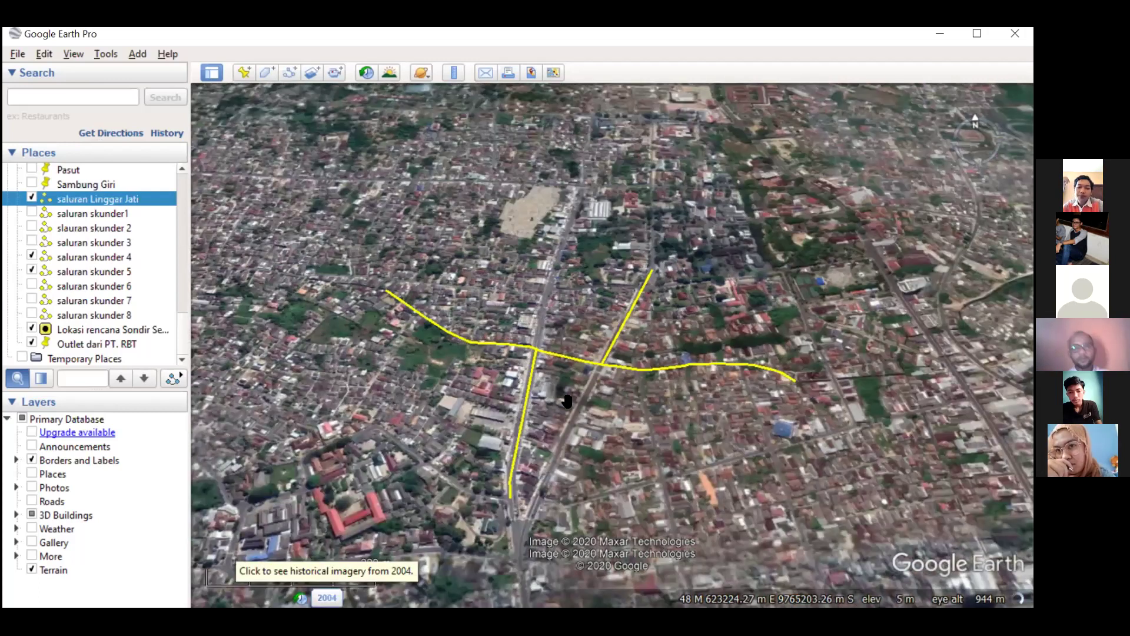
scroll(567, 401, "down", 1)
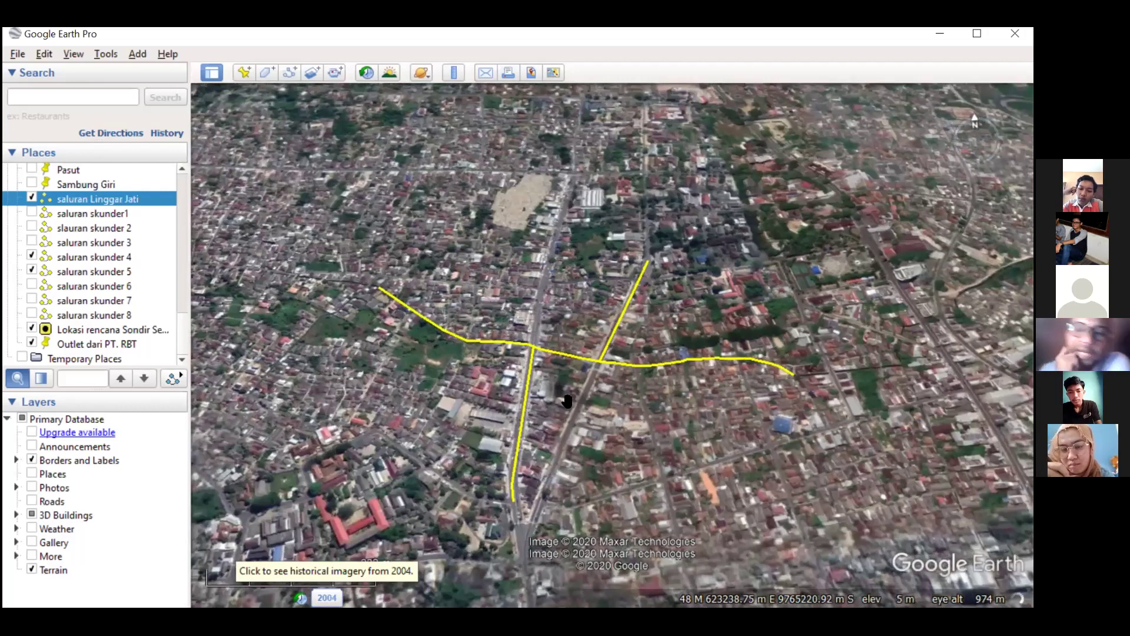
scroll(567, 401, "down", 2)
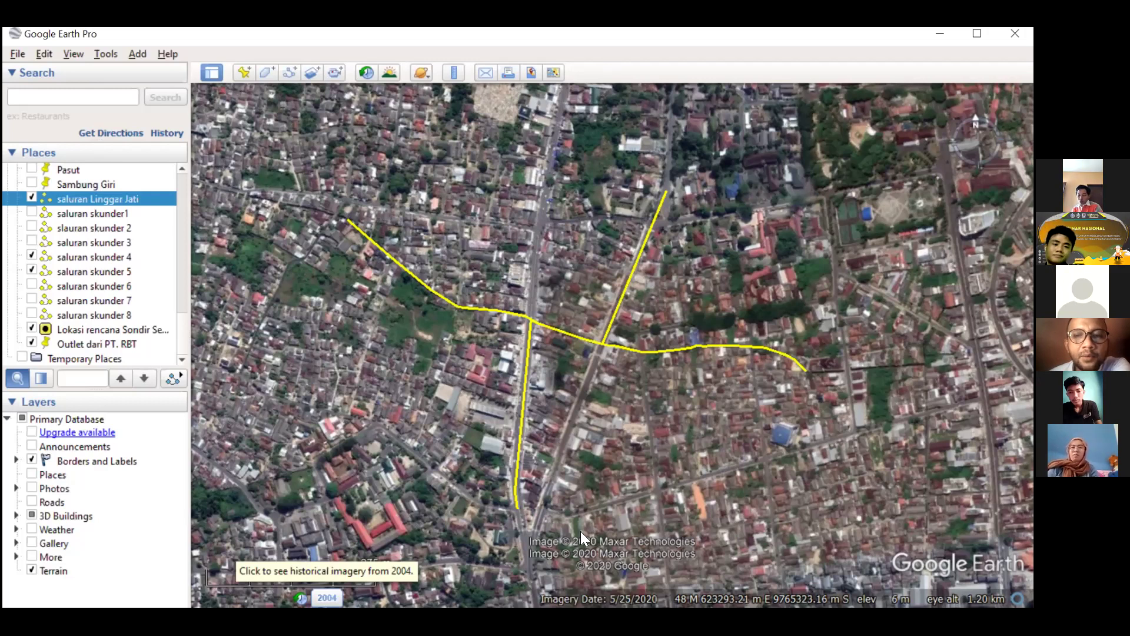
- Return to HEC-RAS, open the cross section plot for Linggarjati (Hulu) station 1000.00*, and copy the plot to the clipboard
left_click(941, 33)
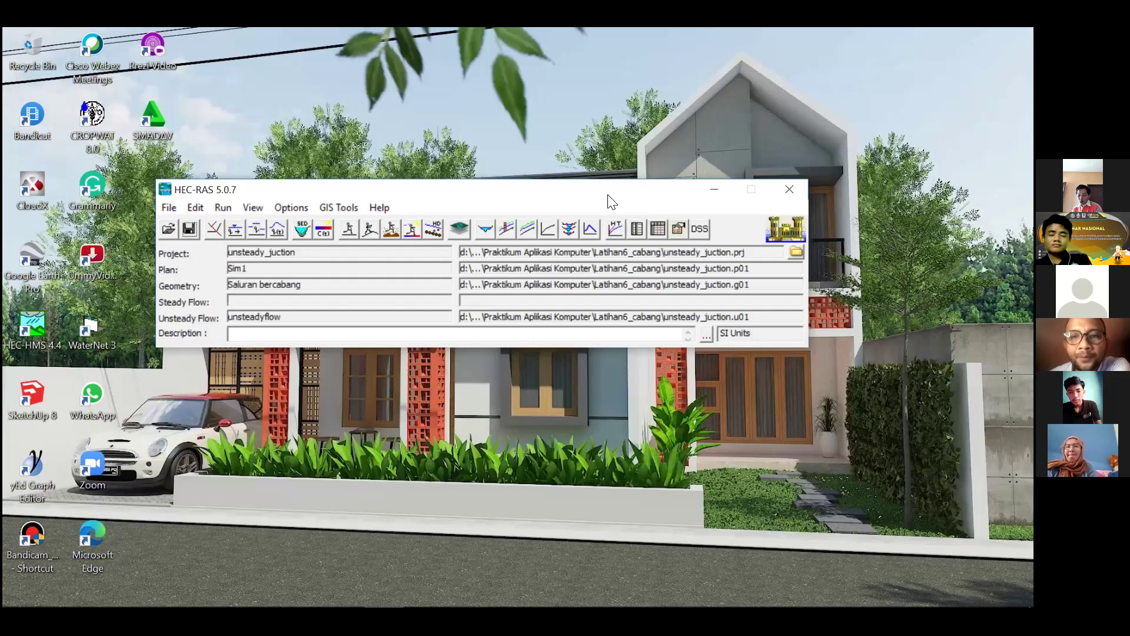
left_click_drag(487, 190, 484, 150)
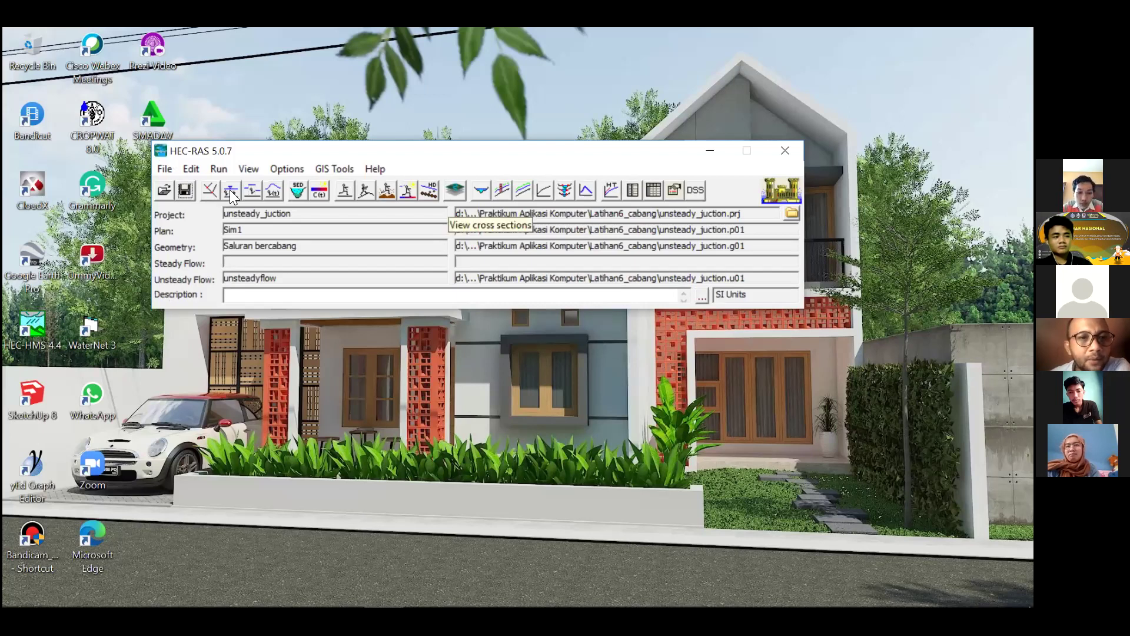
key("alt+f")
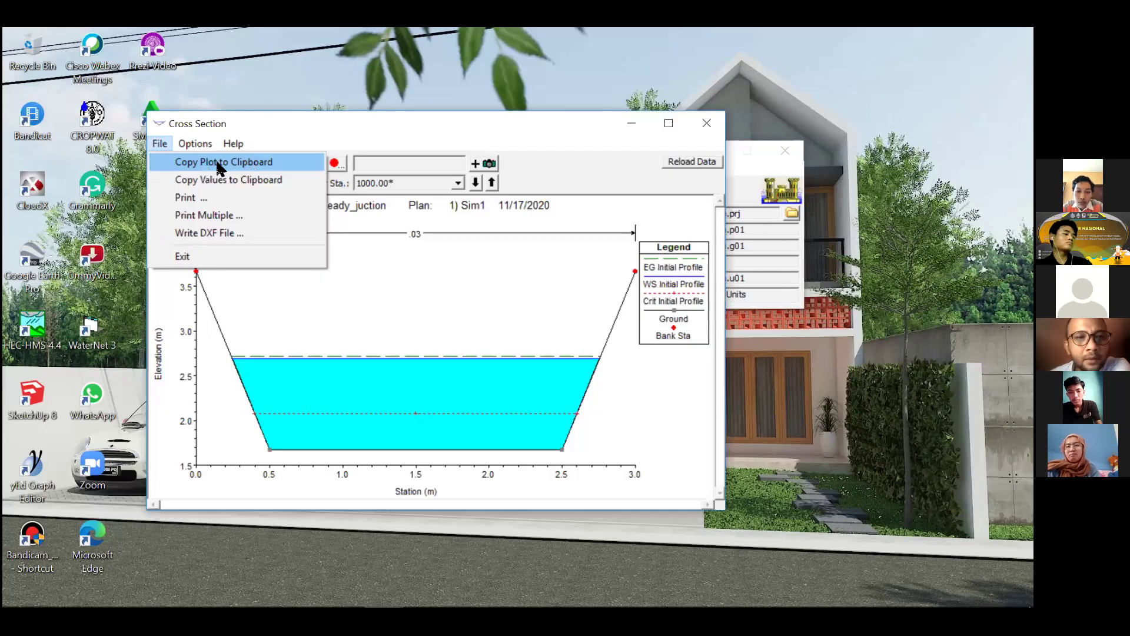
left_click(219, 168)
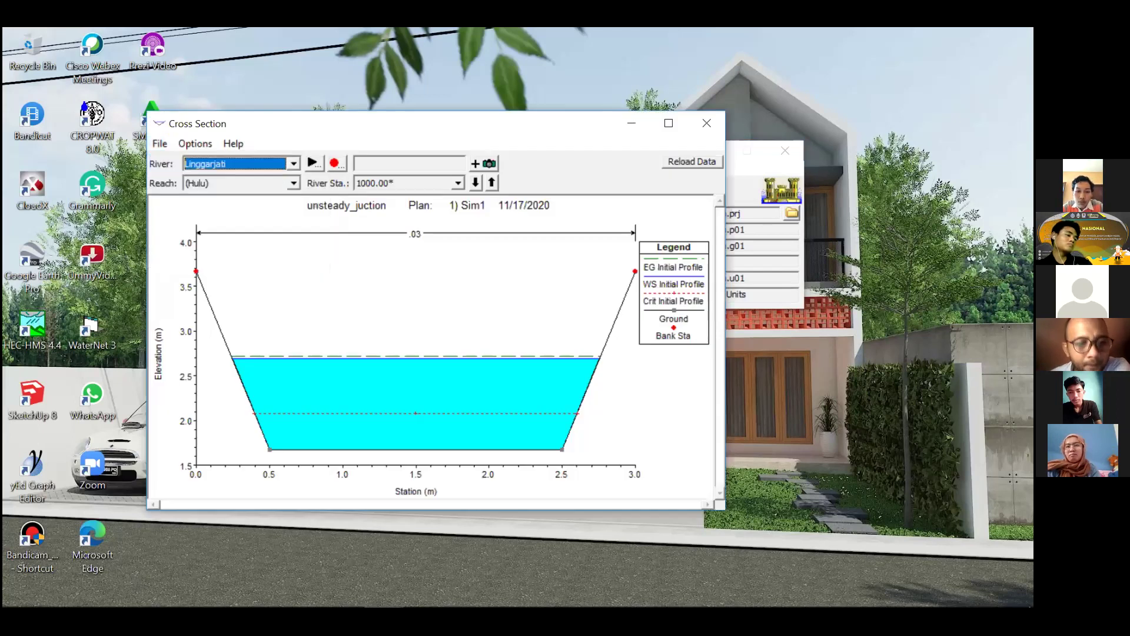
- Create a blank Word document, paste the cross section plot into it, and add empty lines below the plot
left_click(222, 591)
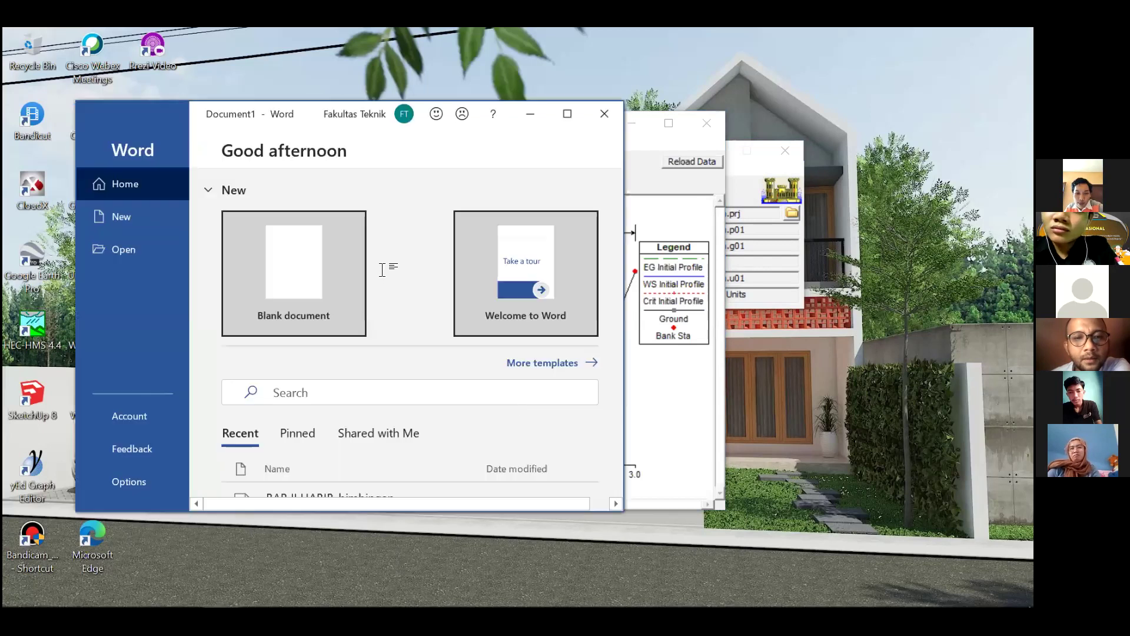
left_click(365, 280)
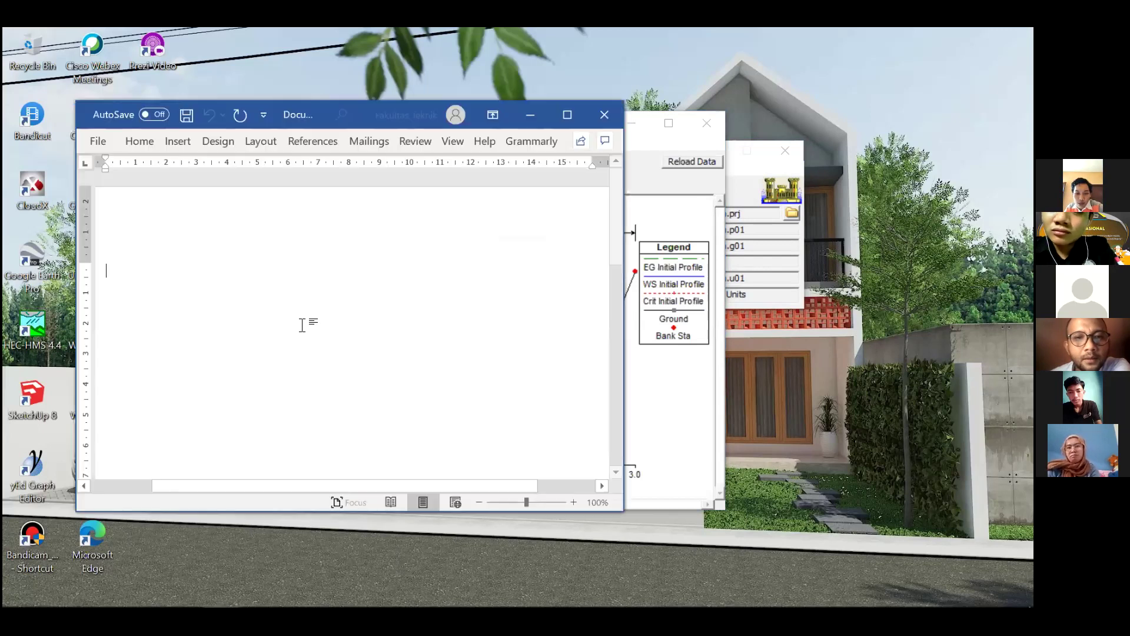
left_click(568, 114)
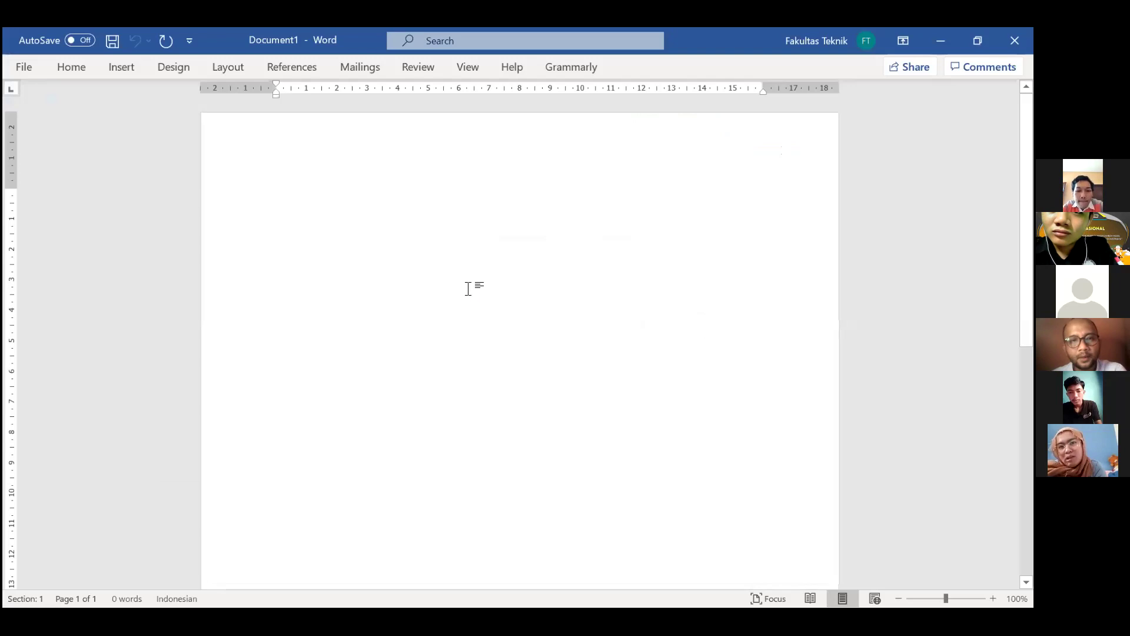
key("ctrl+v")
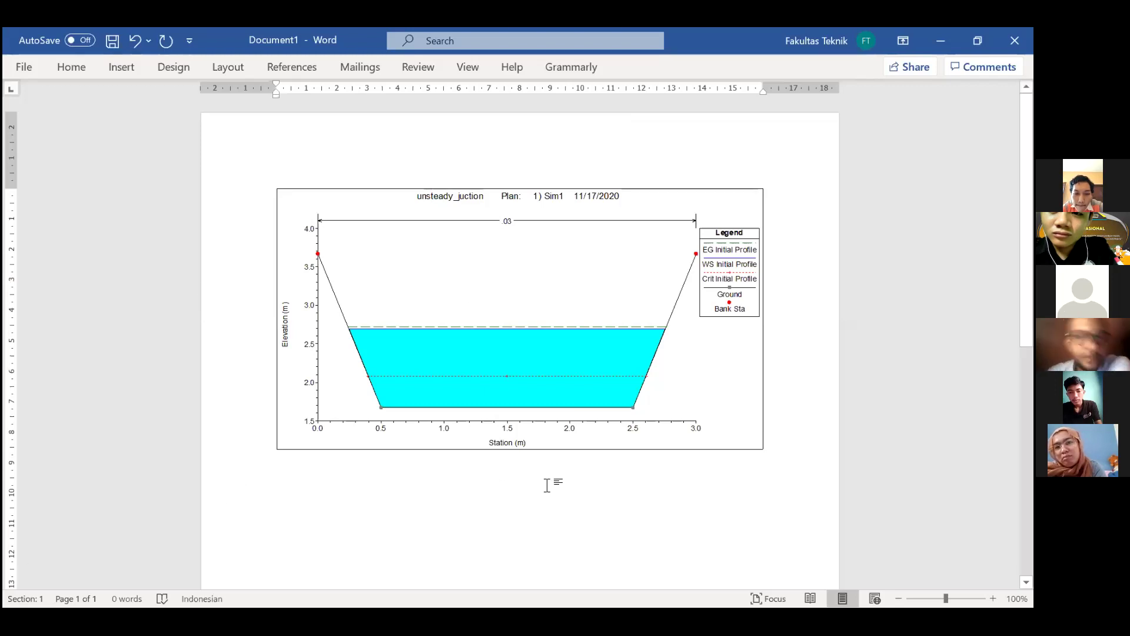
key("Return")
key("Return")
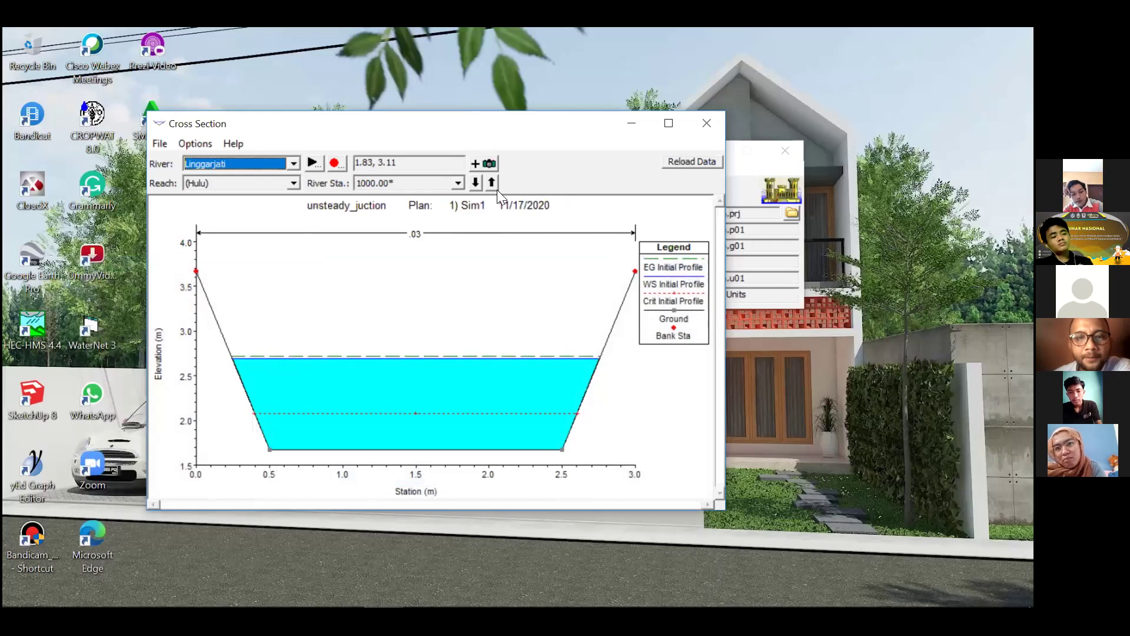
- Close the cross section plot in HEC-RAS, open the Gedung Nasional (Hulu) profile plot, and copy it to the clipboard
key("alt+F4")
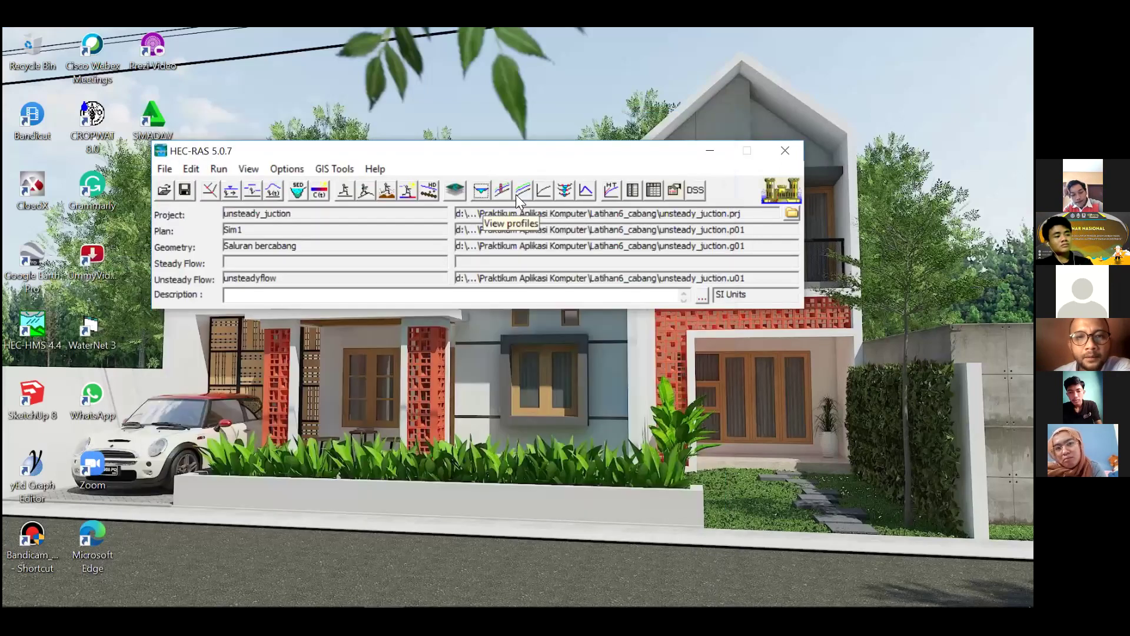
left_click(499, 192)
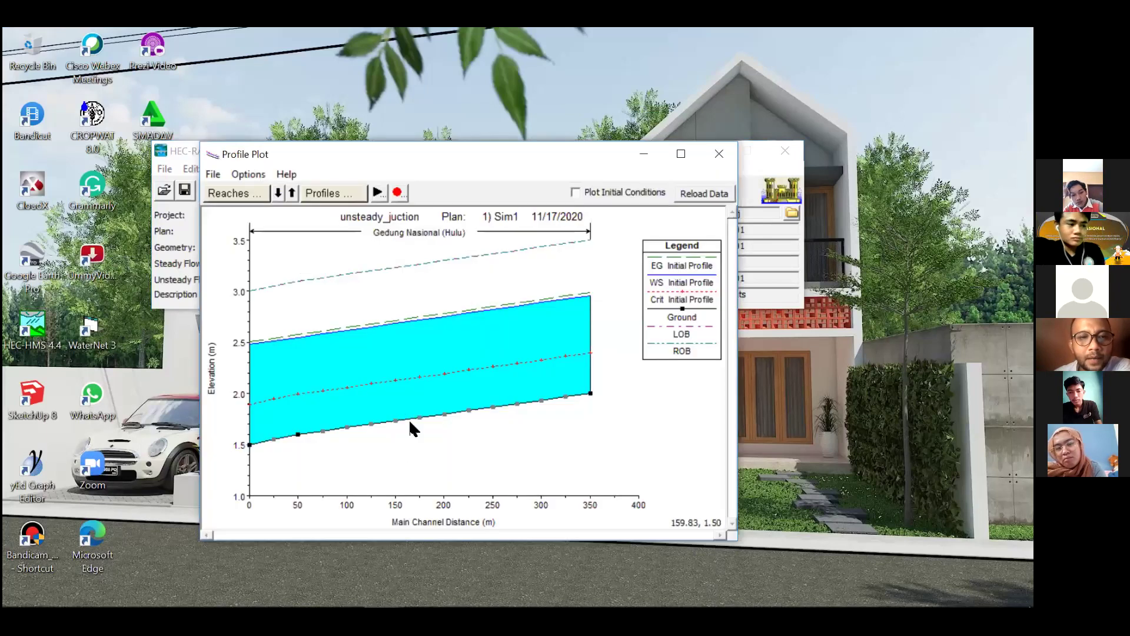
left_click(219, 175)
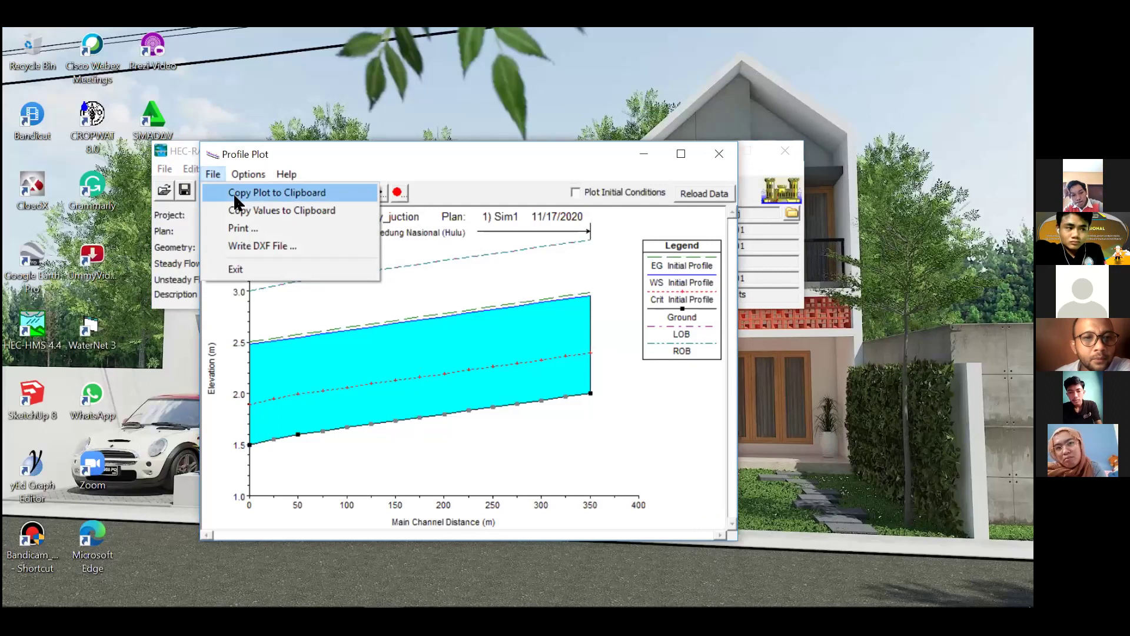
left_click(234, 193)
- Paste the profile plot below the cross section plot in Word's Document1 and add an empty line between the two plots
mouse_move(222, 591)
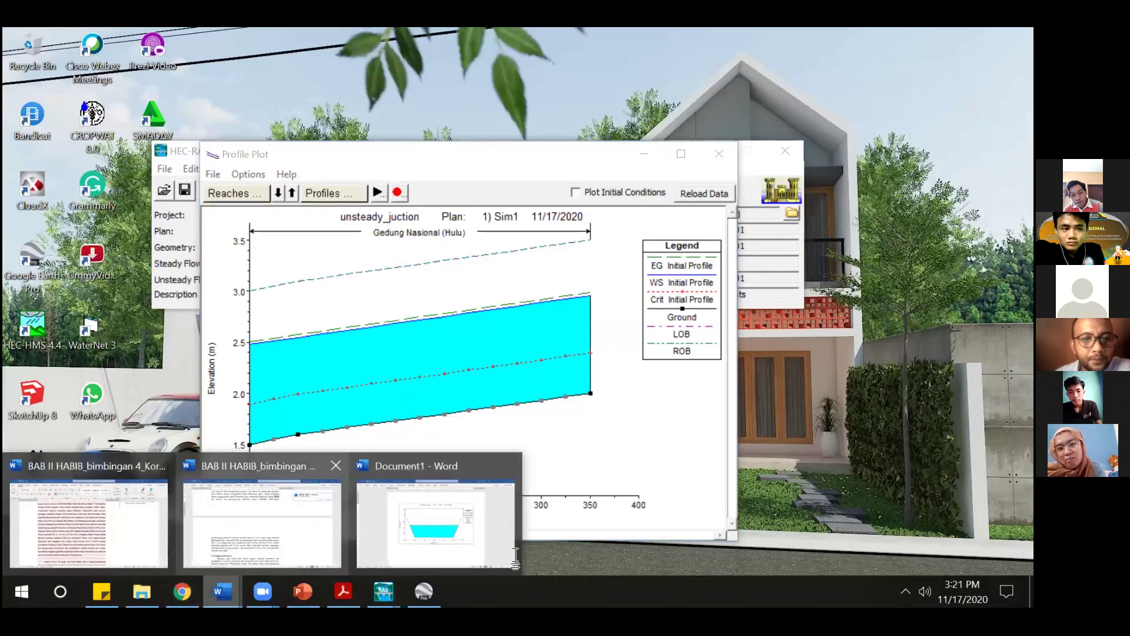
left_click(512, 521)
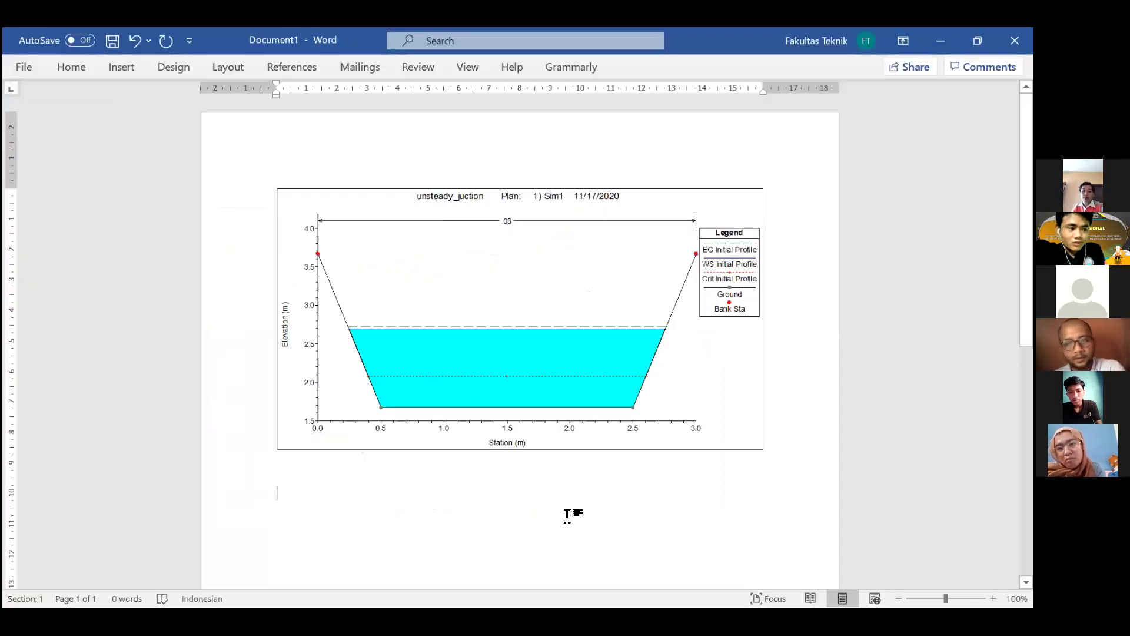
key("ctrl+v")
scroll(777, 269, "up", 2)
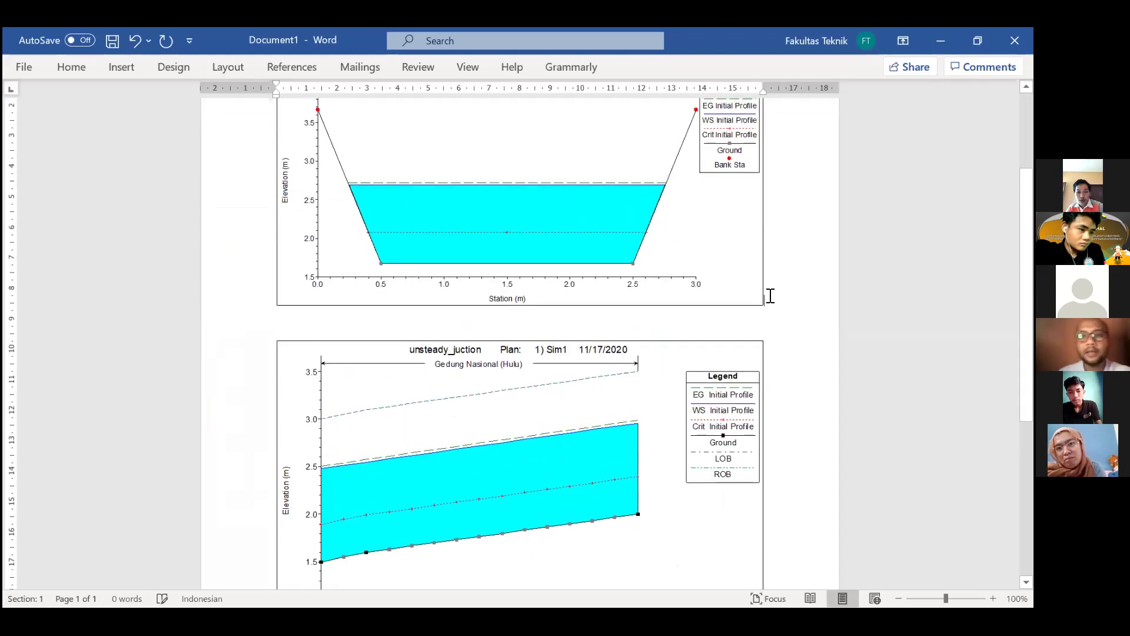
key("Return")
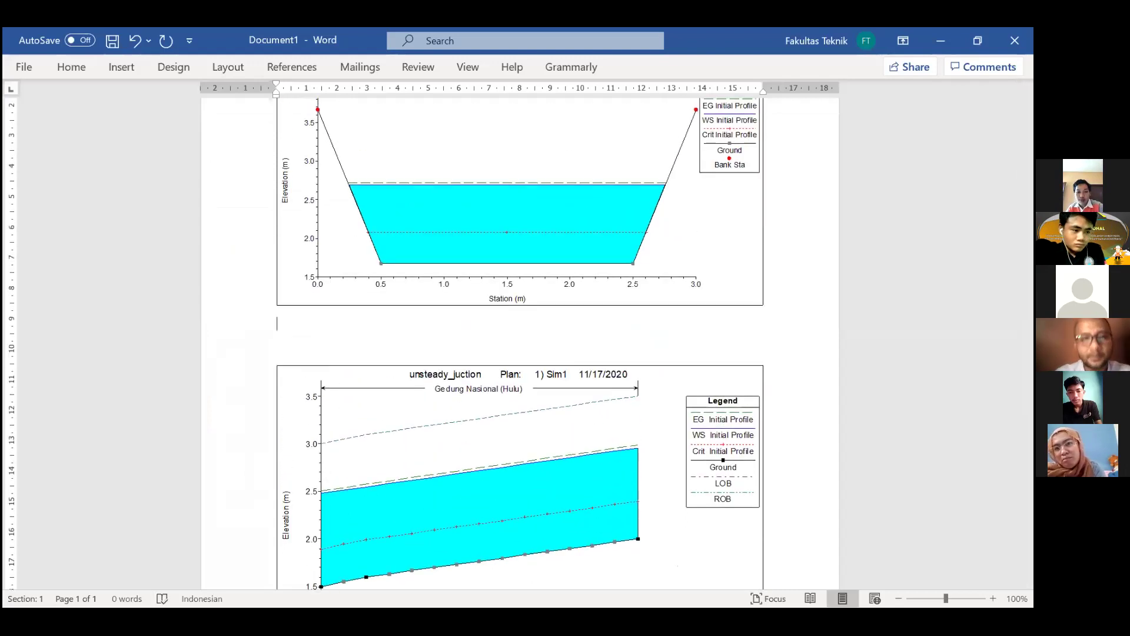
- Write the description "Pada ruas Linggarjati hulu, terjadi luapan" between the cross section plot and the profile plot
scroll(750, 294, "up", 3)
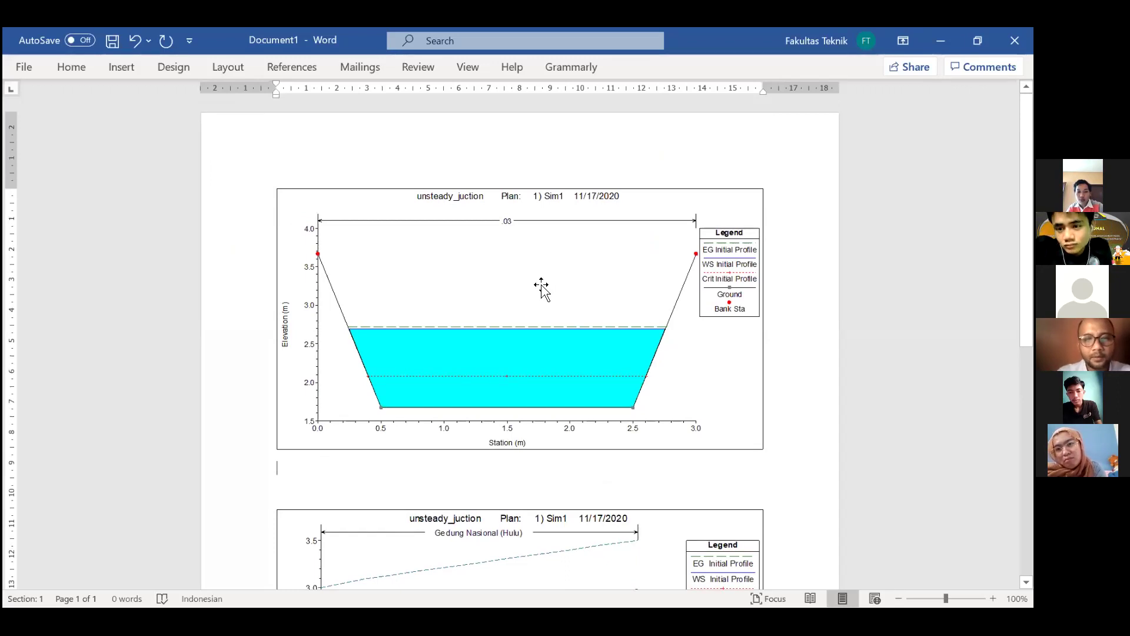
type("M")
key("BackSpace")
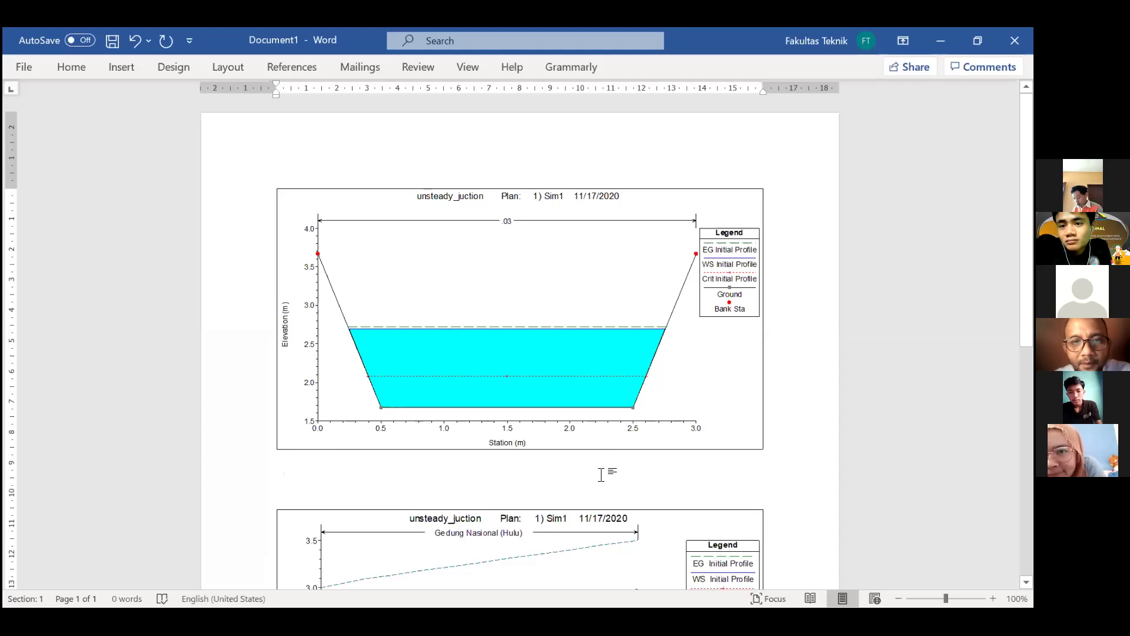
type("P")
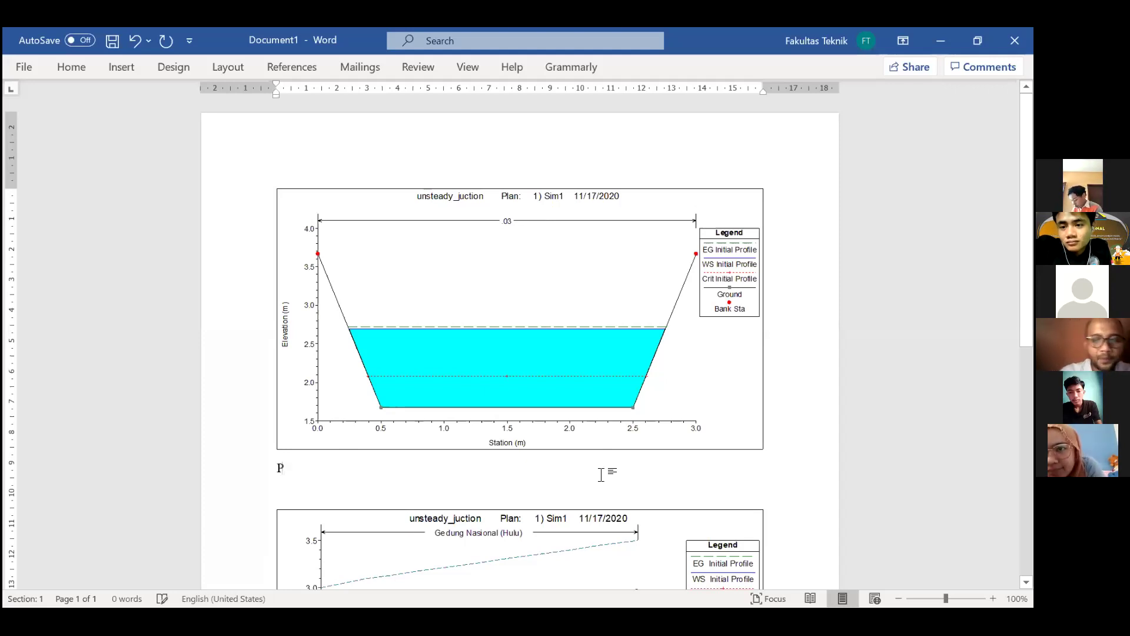
type("ada ran")
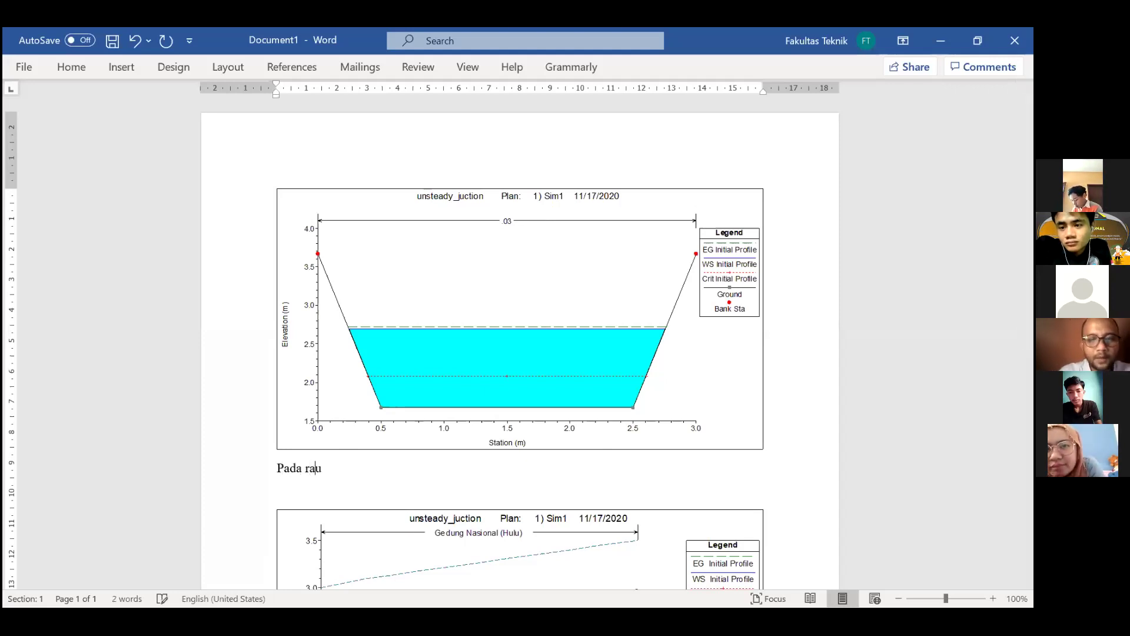
key("BackSpace")
key("BackSpace")
type("uas")
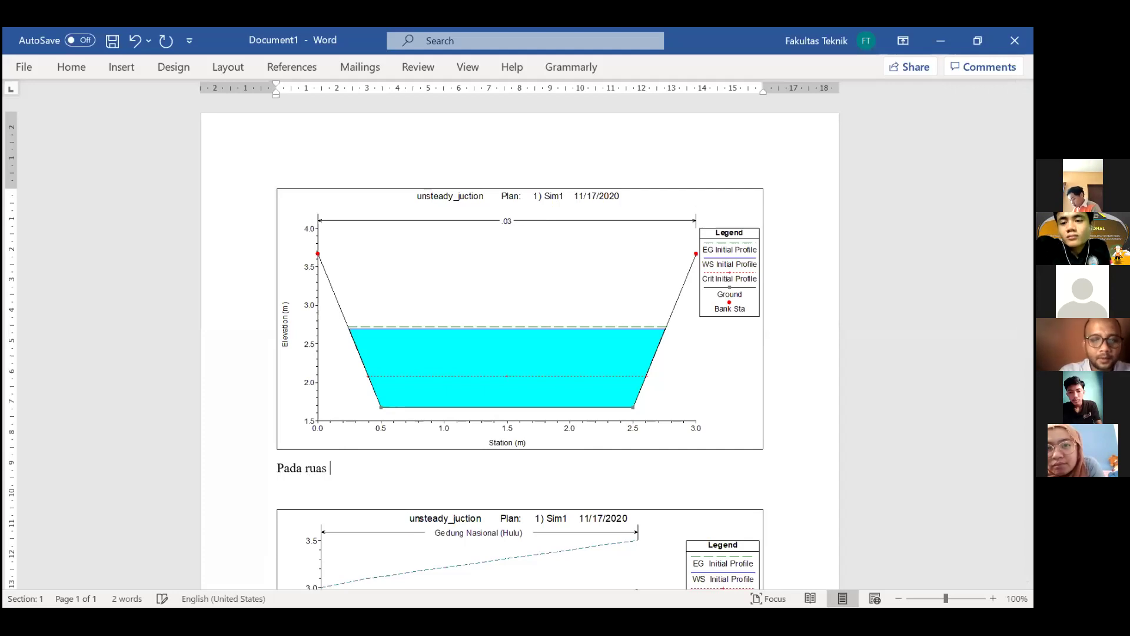
type(" Linggarti")
key("BackSpace")
key("BackSpace")
type("jati hulu, ")
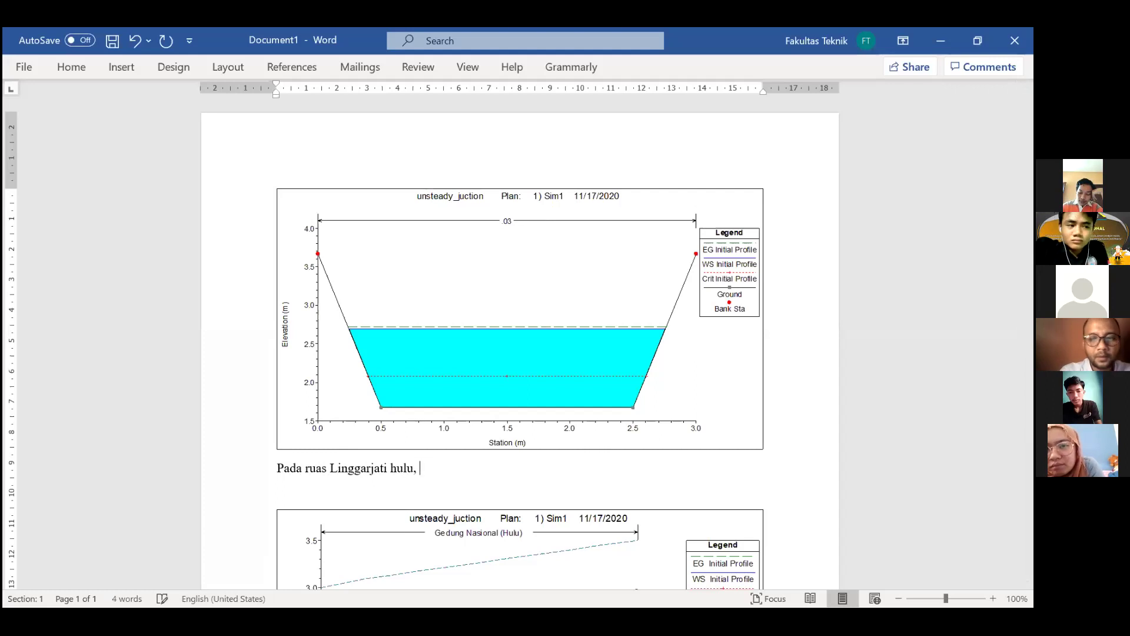
type("terjadi luapan")
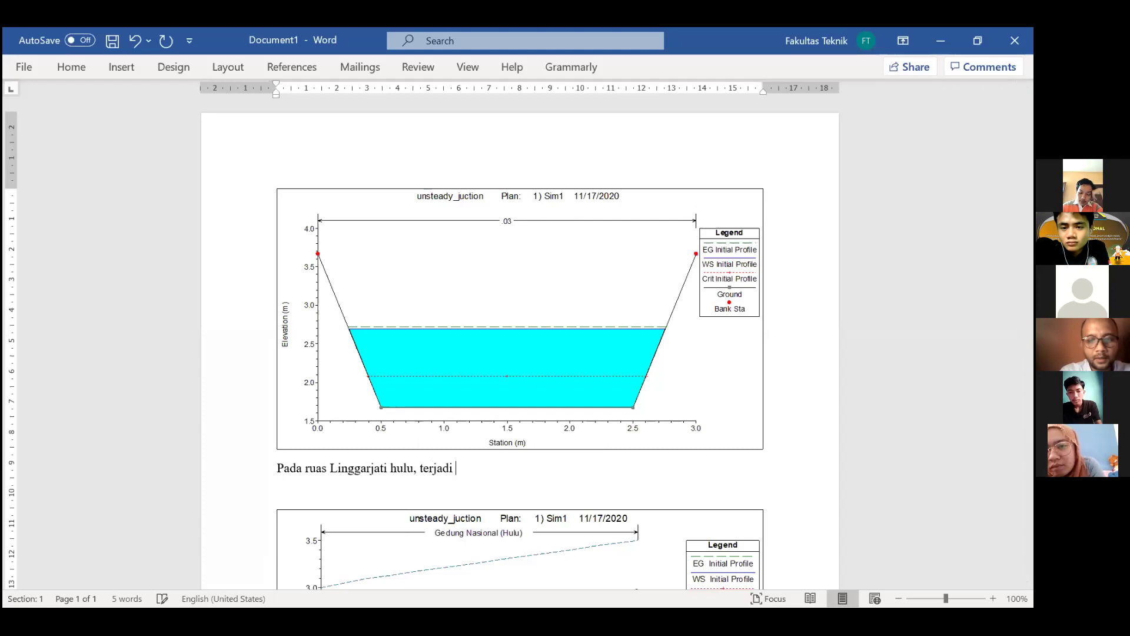